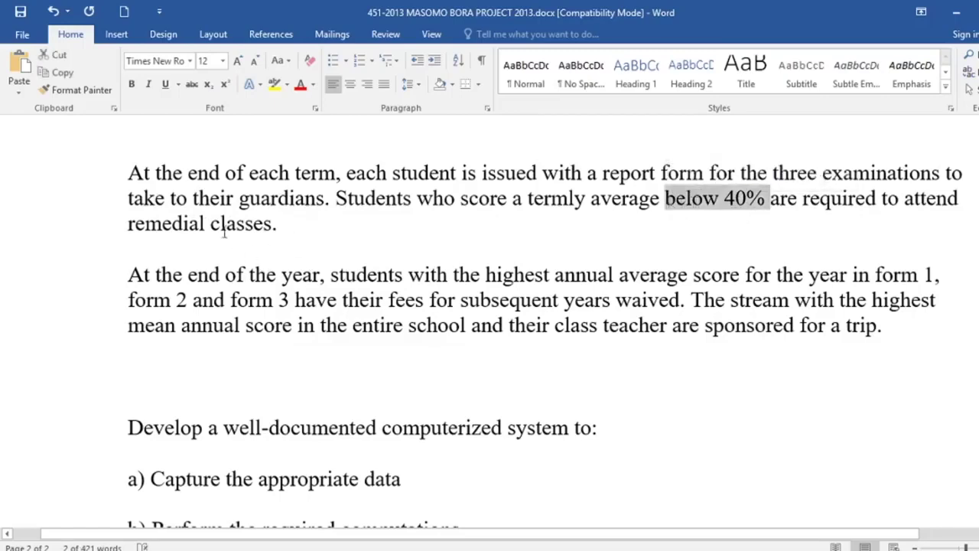
# Highlight "remedial classes." in bright green in the paragraph about the end of each term.
pyautogui.click(107, 222)
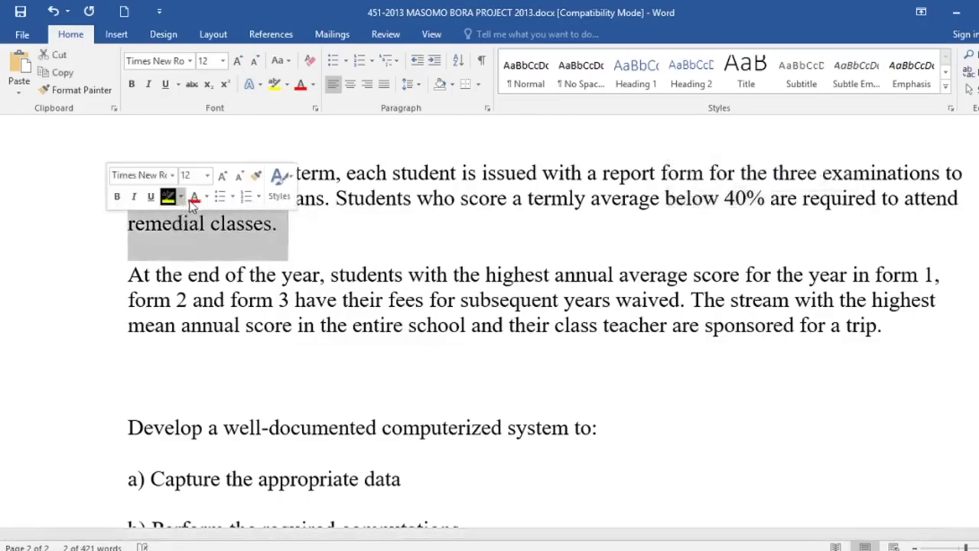
pyautogui.click(181, 197)
pyautogui.click(193, 209)
pyautogui.click(344, 251)
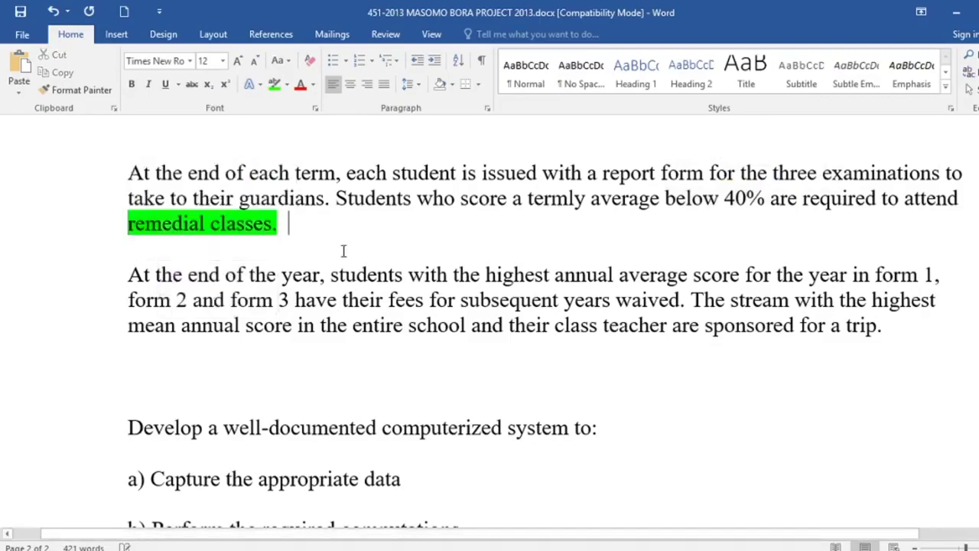
# Highlight "years waived" in bright green in the paragraph about the end of the year.
pyautogui.scroll(-3, 306, 321)
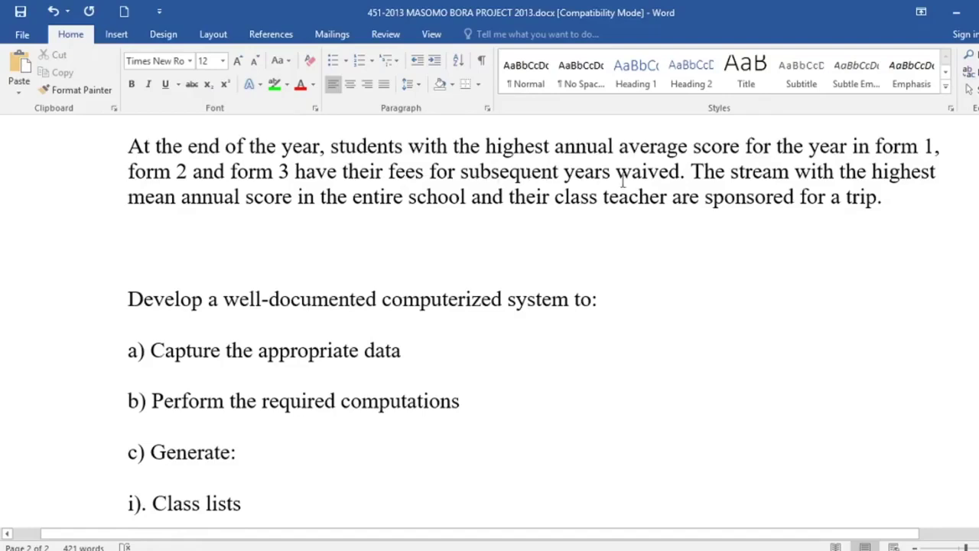
pyautogui.moveTo(680, 171); pyautogui.dragTo(564, 173)
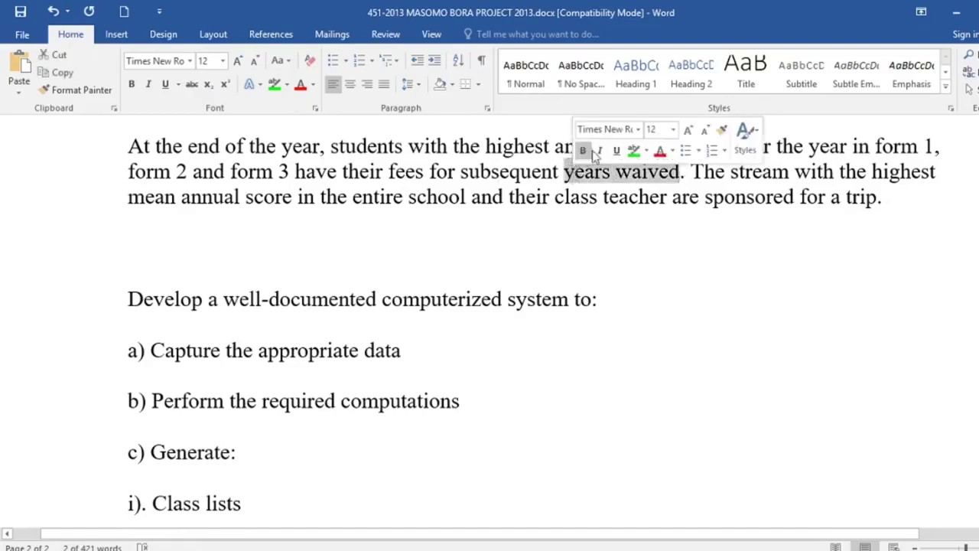
pyautogui.click(634, 150)
pyautogui.click(635, 246)
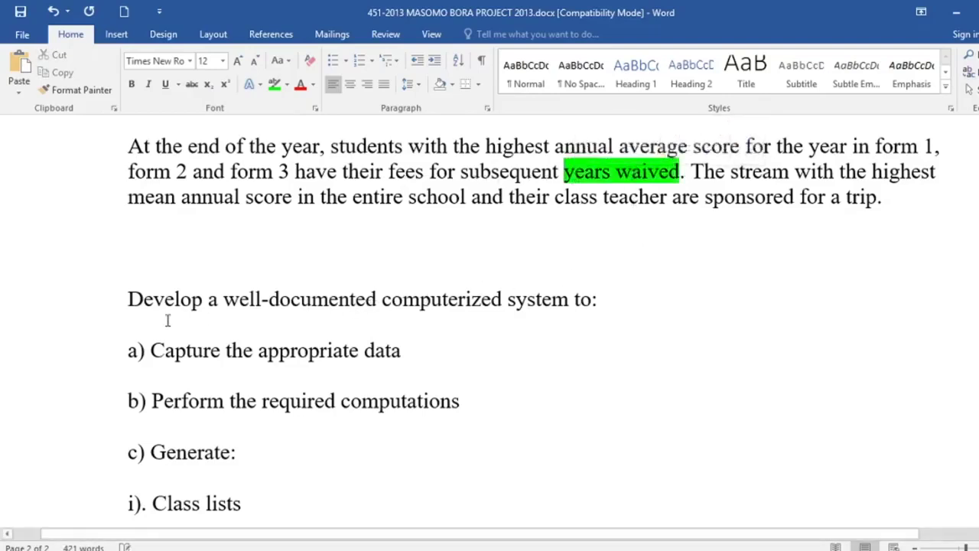
# Examine the system requirements: data capture, computations, and the class lists, report forms and student lists to generate.
pyautogui.scroll(-3, 167, 320)
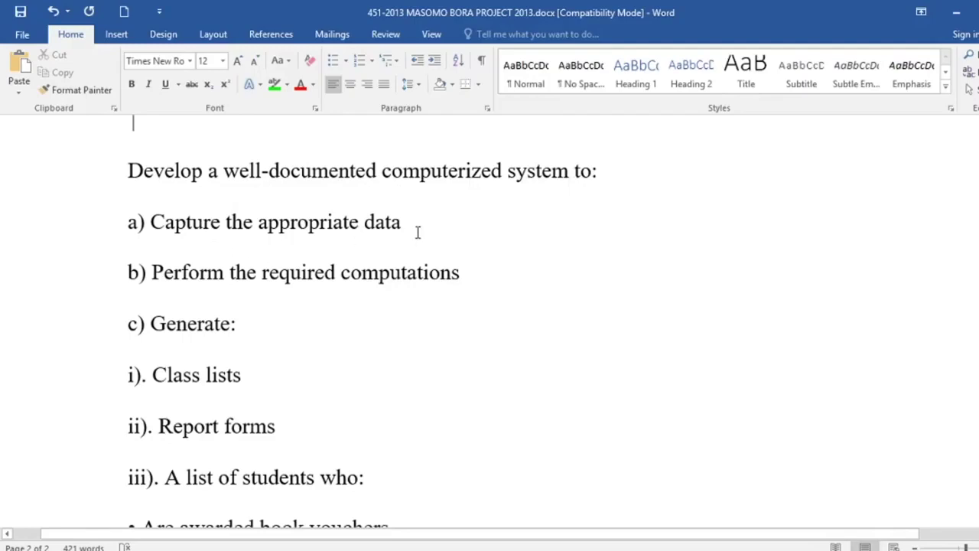
pyautogui.scroll(-1, 269, 325)
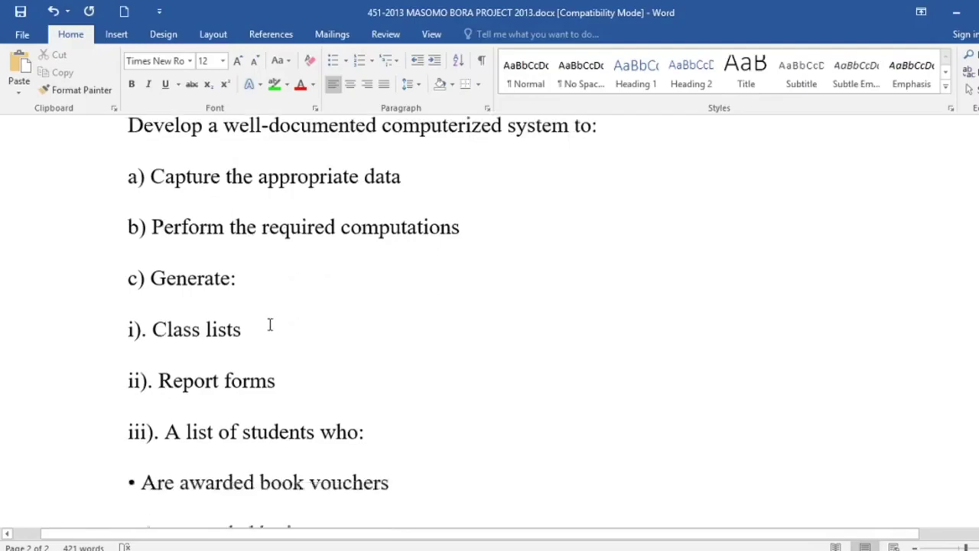
pyautogui.scroll(-1, 269, 325)
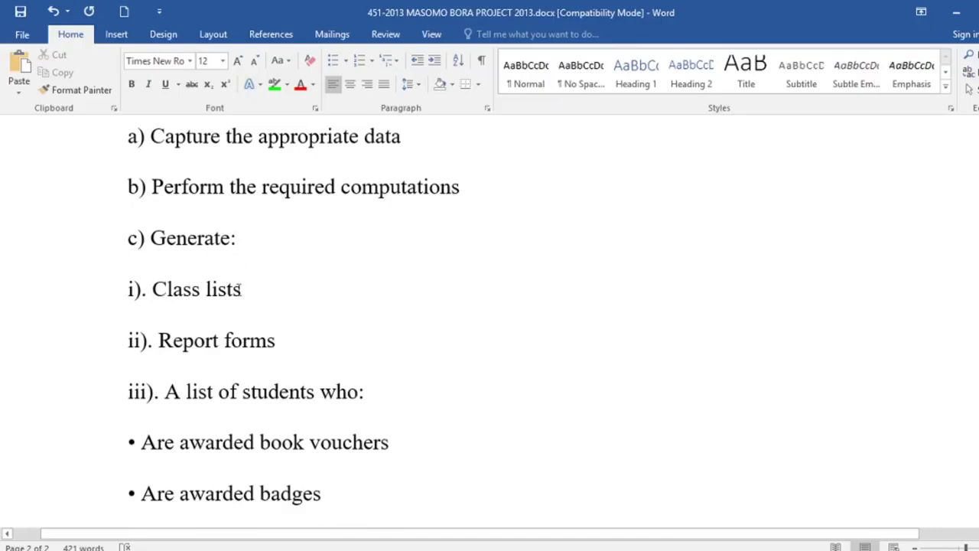
pyautogui.click(270, 290)
pyautogui.keyDown('shift'); pyautogui.click(153, 289); pyautogui.keyUp('shift')
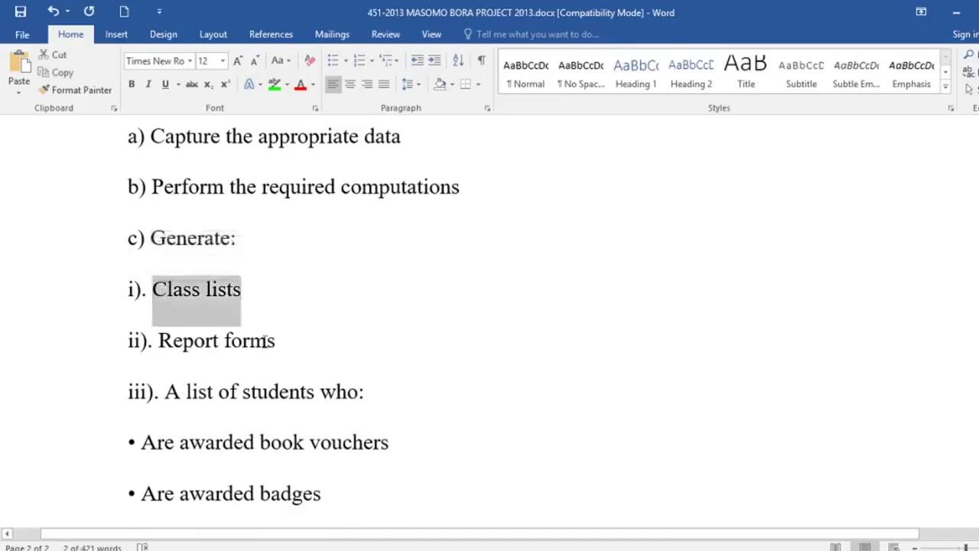
pyautogui.moveTo(265, 340); pyautogui.dragTo(159, 341)
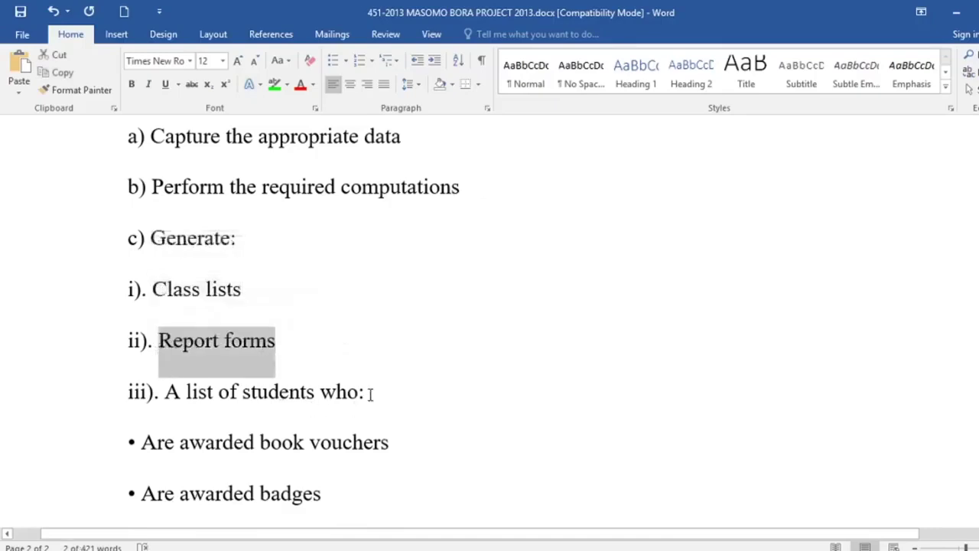
pyautogui.moveTo(365, 392); pyautogui.dragTo(163, 405)
pyautogui.click(304, 442)
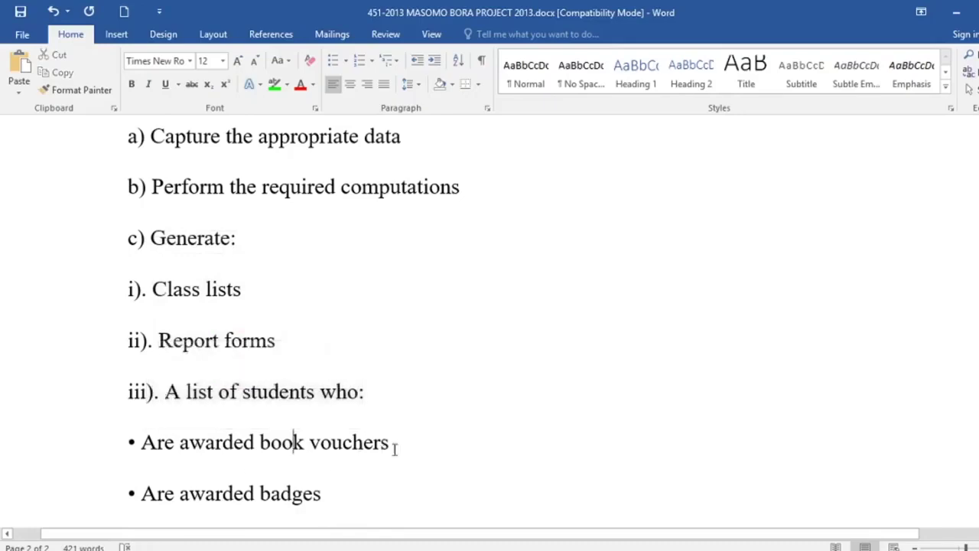
pyautogui.moveTo(395, 449); pyautogui.dragTo(179, 442)
pyautogui.scroll(-2, 215, 431)
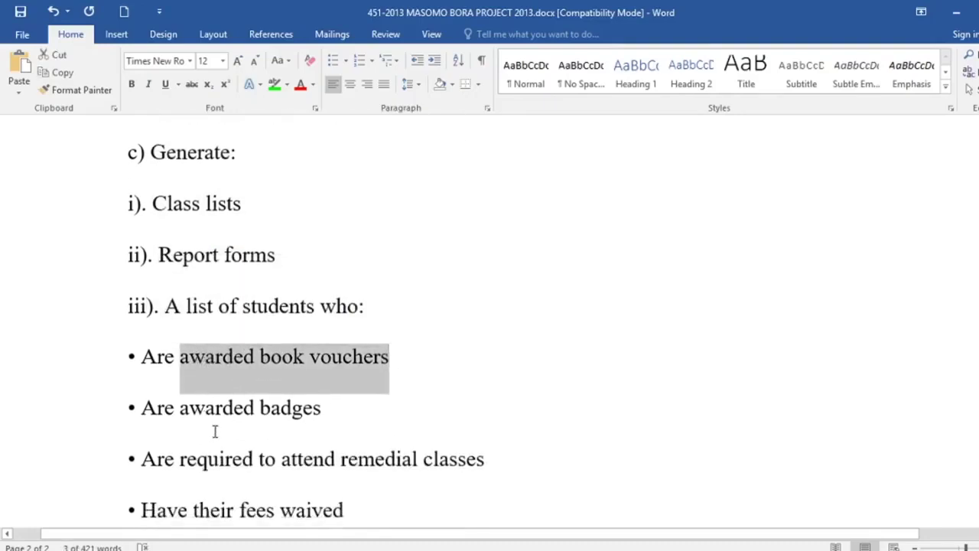
pyautogui.moveTo(339, 406); pyautogui.dragTo(188, 418)
pyautogui.scroll(-2, 246, 448)
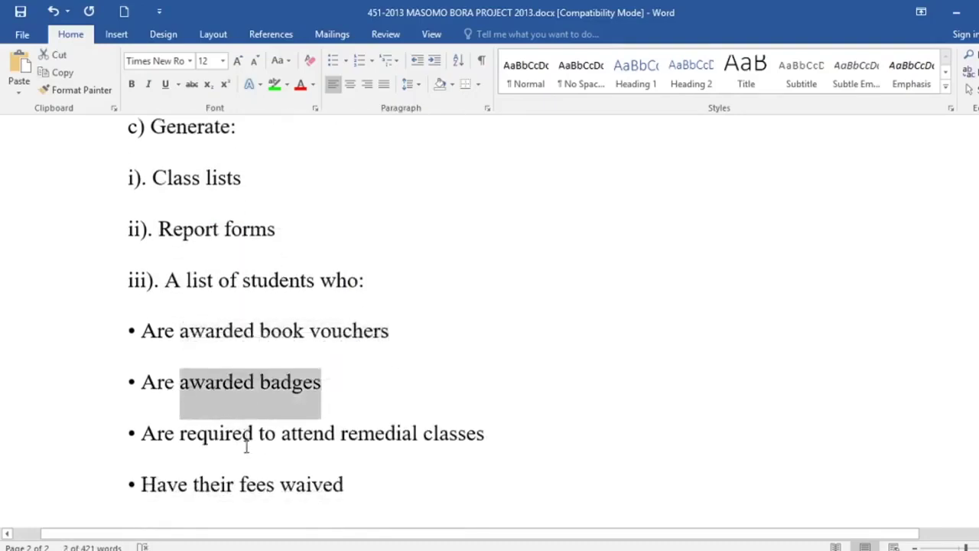
pyautogui.scroll(-4, 245, 449)
pyautogui.scroll(6, 244, 430)
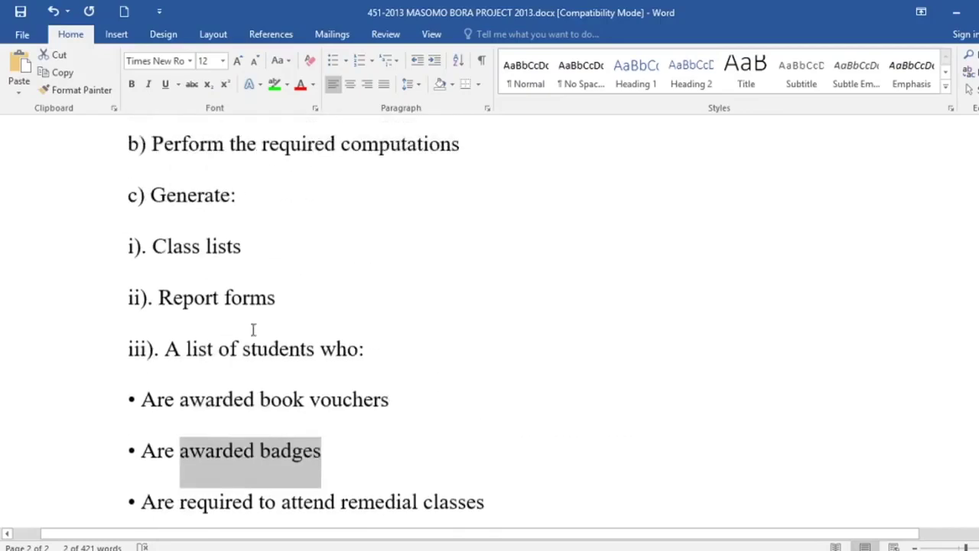
pyautogui.scroll(2, 313, 316)
pyautogui.scroll(1, 339, 318)
pyautogui.click(341, 321)
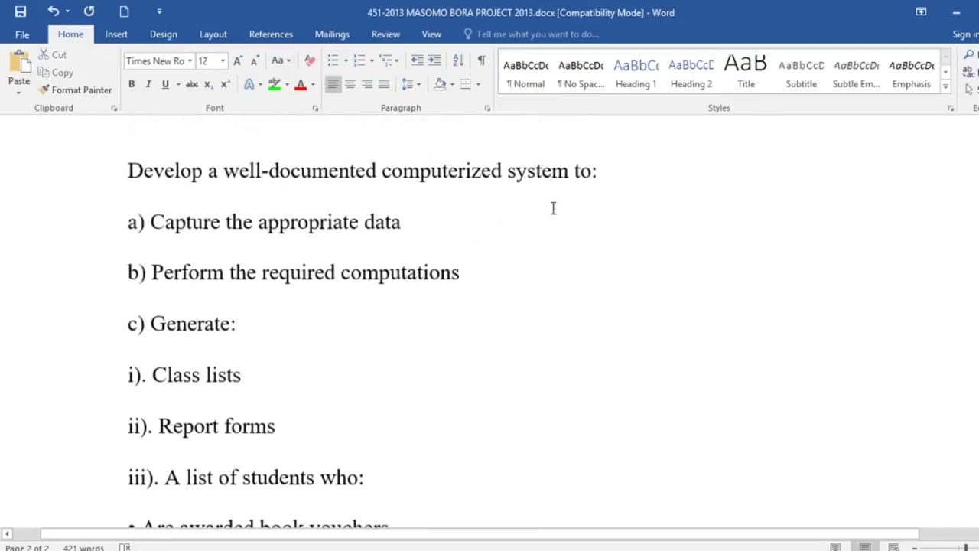
pyautogui.scroll(-1, 221, 376)
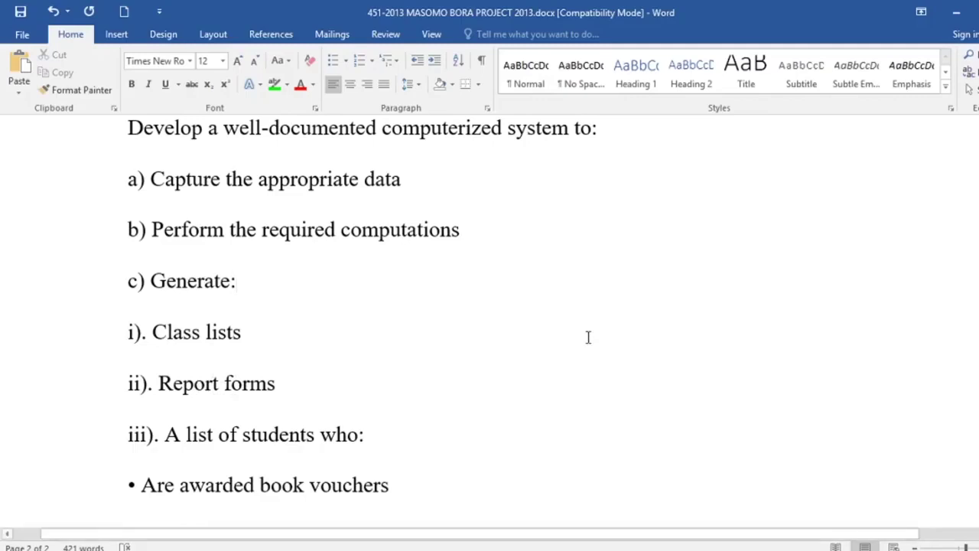
# Switch to the Windows desktop and create a Microsoft Access database named MASOMO BORA MIS in the Desktop folder.
pyautogui.click(956, 12)
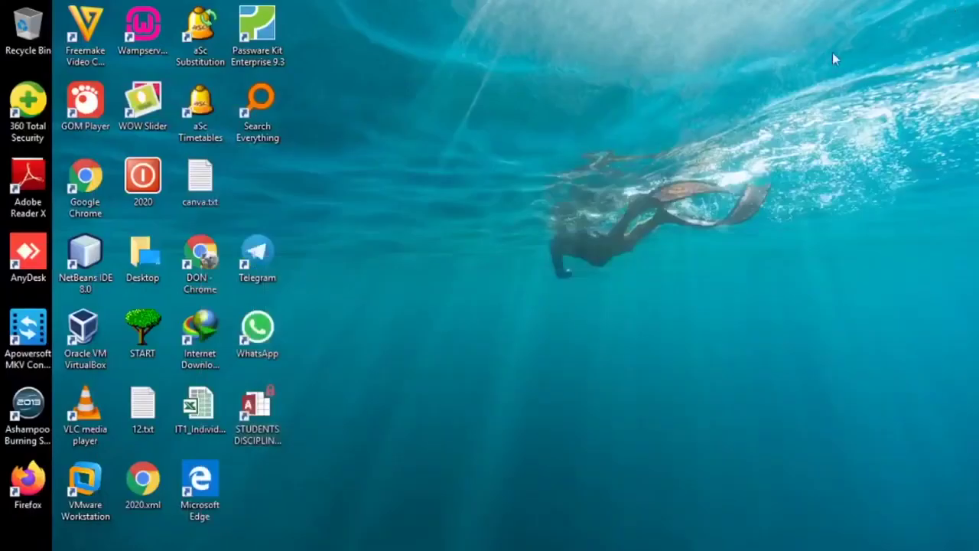
pyautogui.rightClick(295, 217)
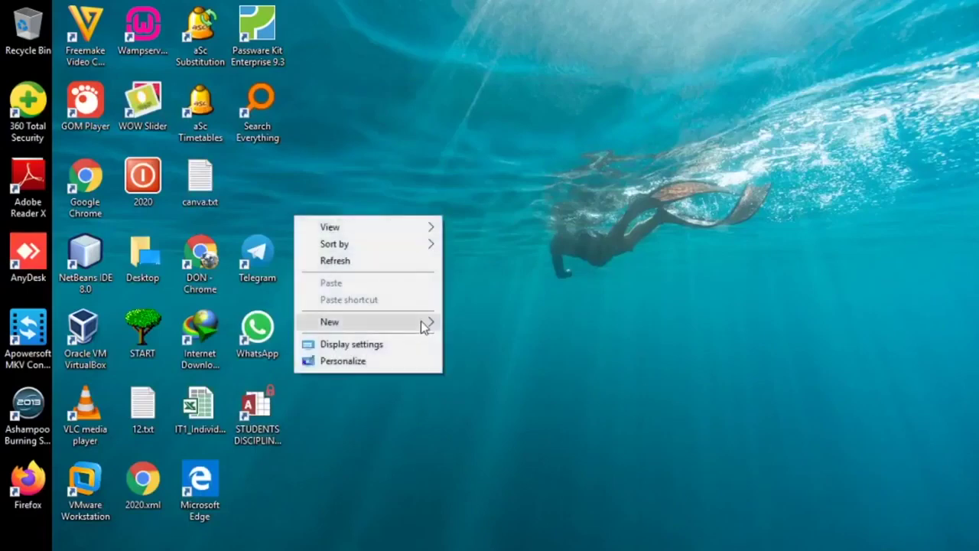
pyautogui.moveTo(424, 326)
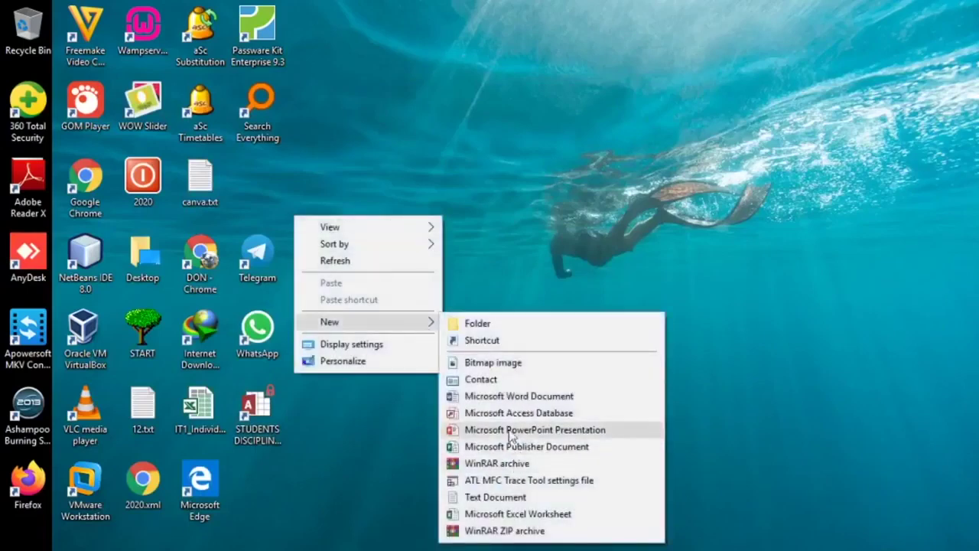
pyautogui.click(518, 413)
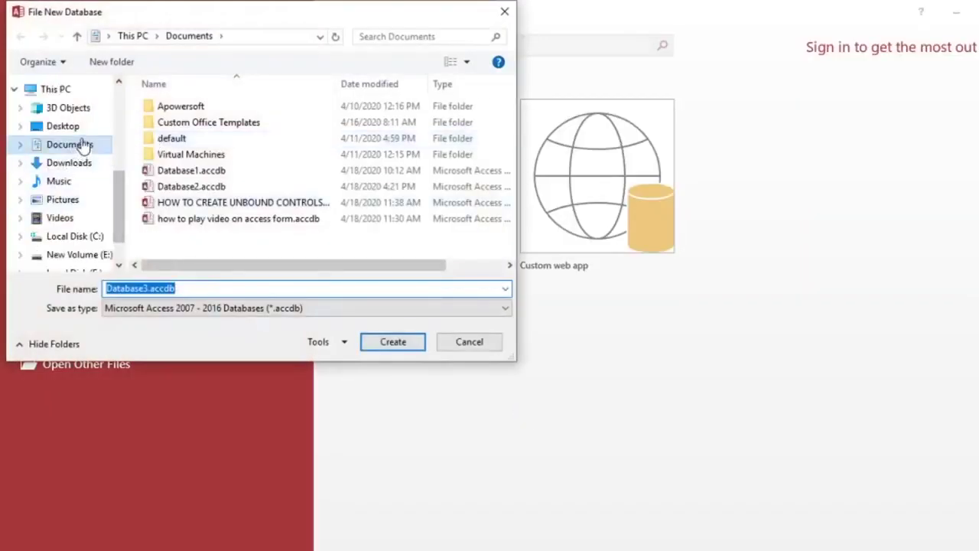
pyautogui.click(77, 127)
pyautogui.doubleClick(205, 289)
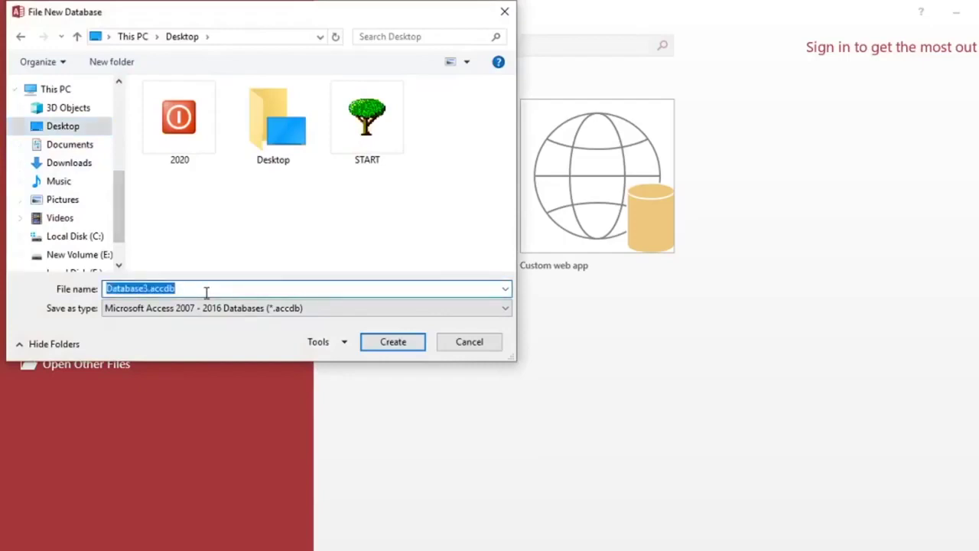
pyautogui.write('MASOM')
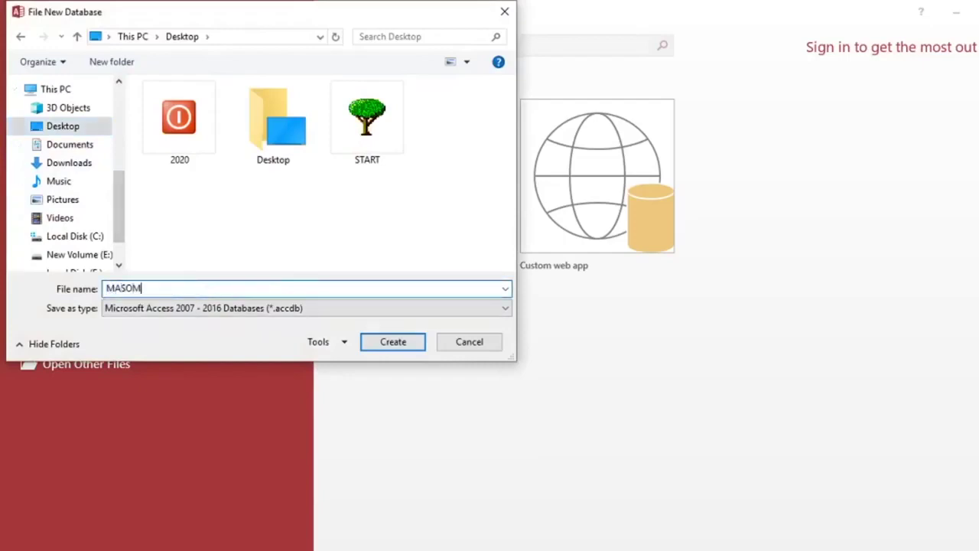
pyautogui.write('O BORA MIS')
pyautogui.press('Return')
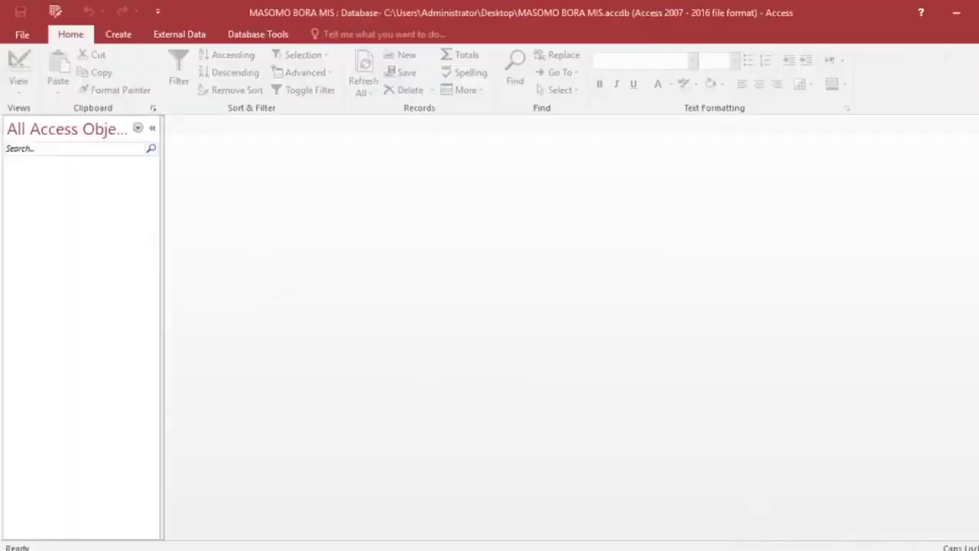
# Create a table in Design view with a CLASSID field of type AutoNumber as its primary key.
pyautogui.click(122, 36)
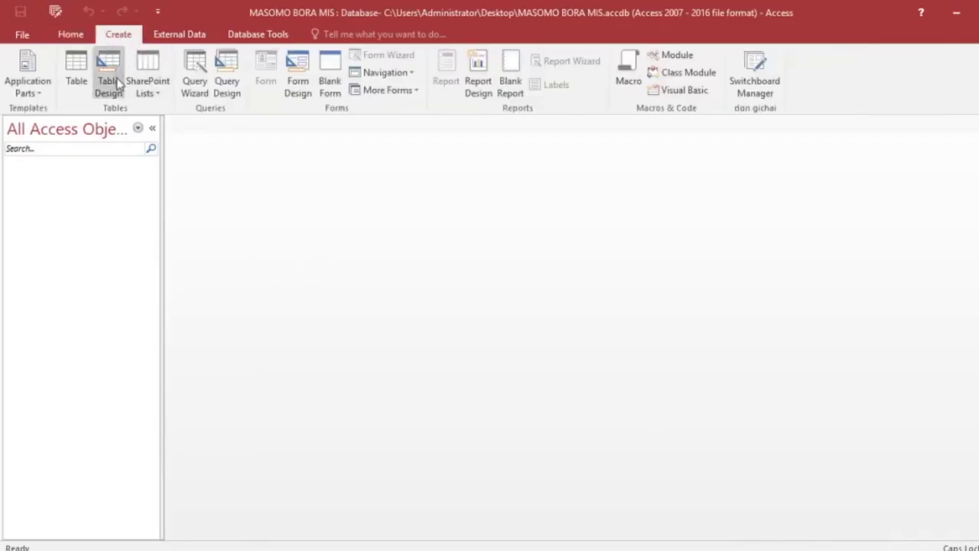
pyautogui.click(117, 83)
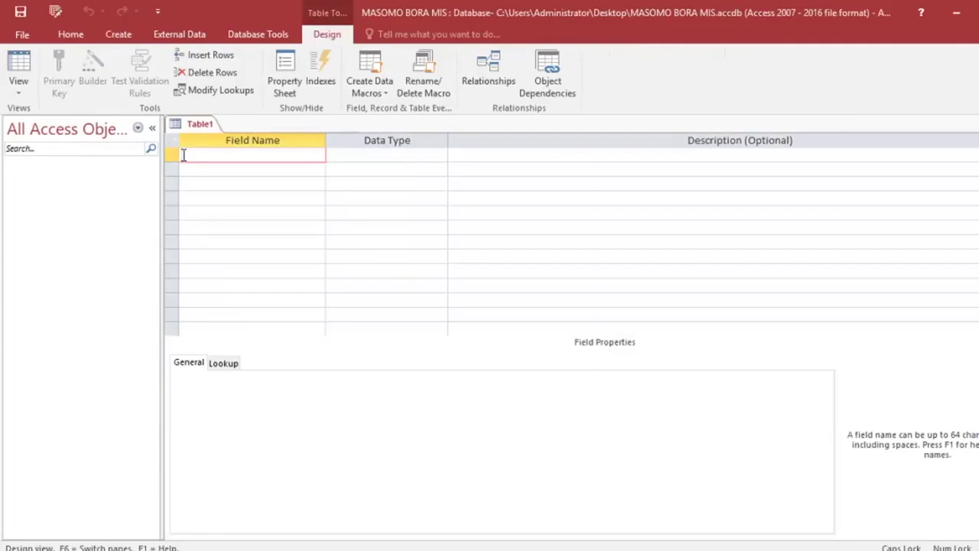
pyautogui.write('Cl')
pyautogui.write('LASSID')
pyautogui.click(201, 171)
pyautogui.click(396, 156)
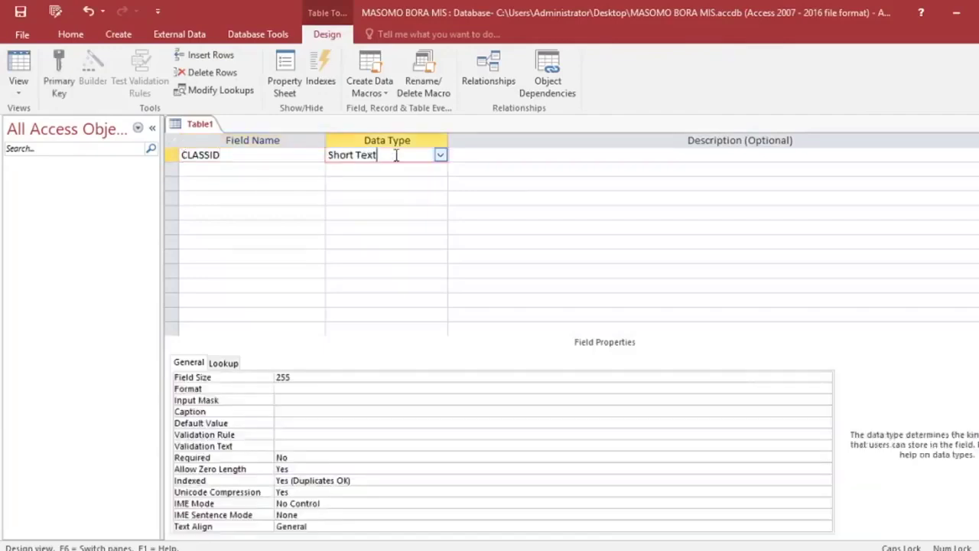
pyautogui.click(440, 155)
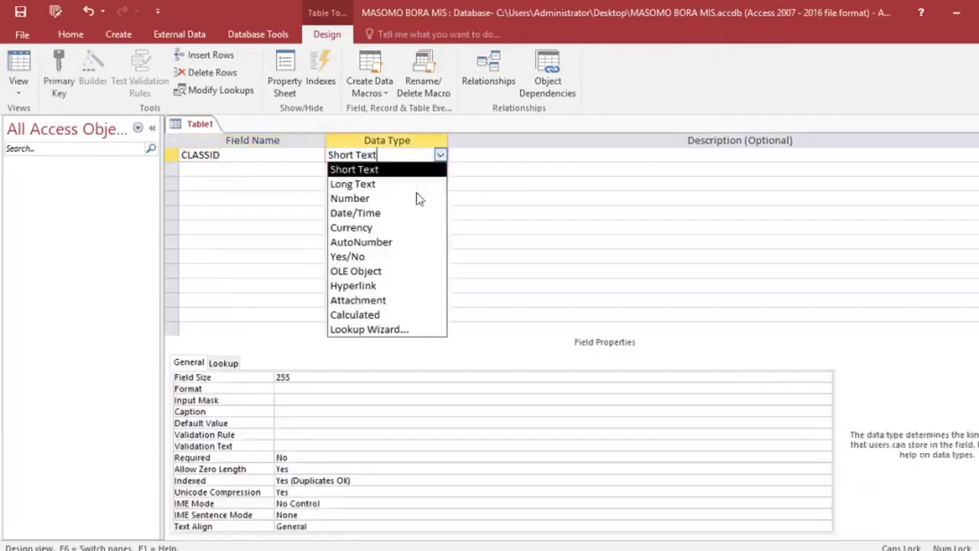
pyautogui.click(396, 241)
pyautogui.rightClick(350, 159)
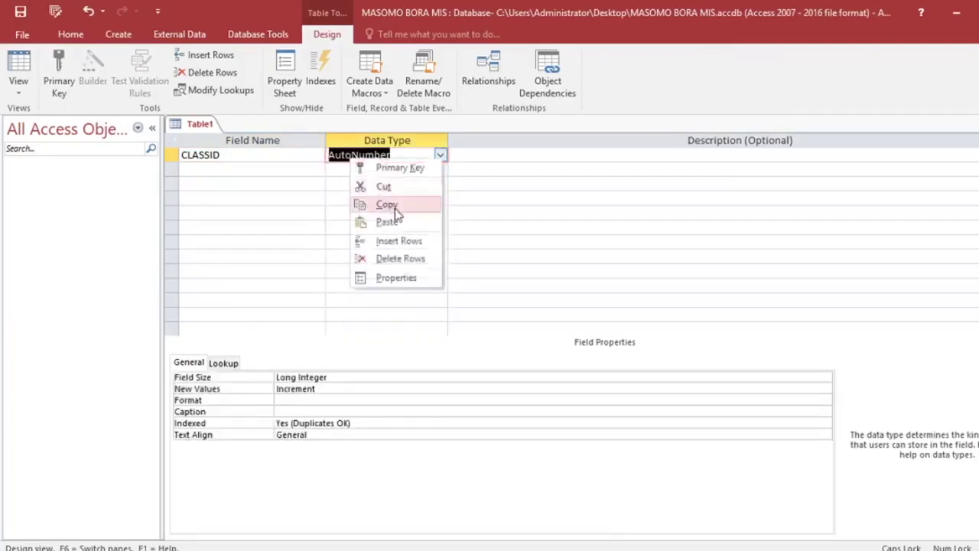
pyautogui.click(407, 171)
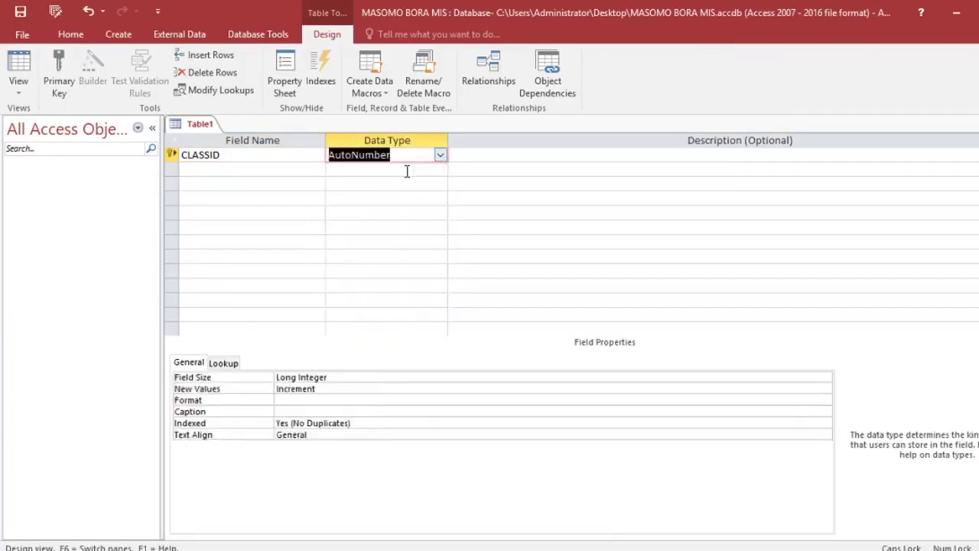
# Add a second field named CLASSNAME with the Short Text data type to the table.
pyautogui.click(216, 164)
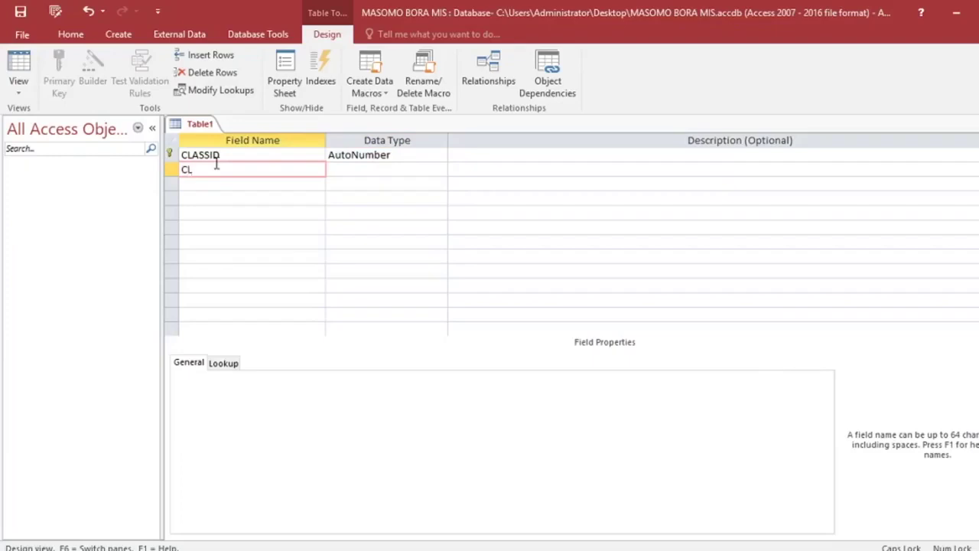
pyautogui.click(217, 163)
pyautogui.write('CLASSNEM')
pyautogui.press('BackSpace')
pyautogui.press('BackSpace')
pyautogui.write('AME')
pyautogui.click(348, 169)
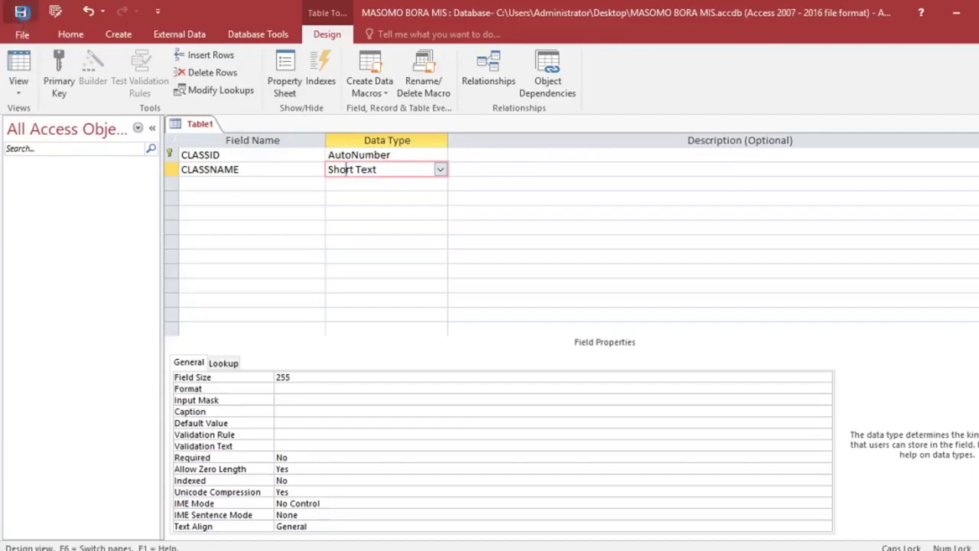
# Save the table under the name CLASSES.
pyautogui.click(19, 12)
pyautogui.write('CLASSES')
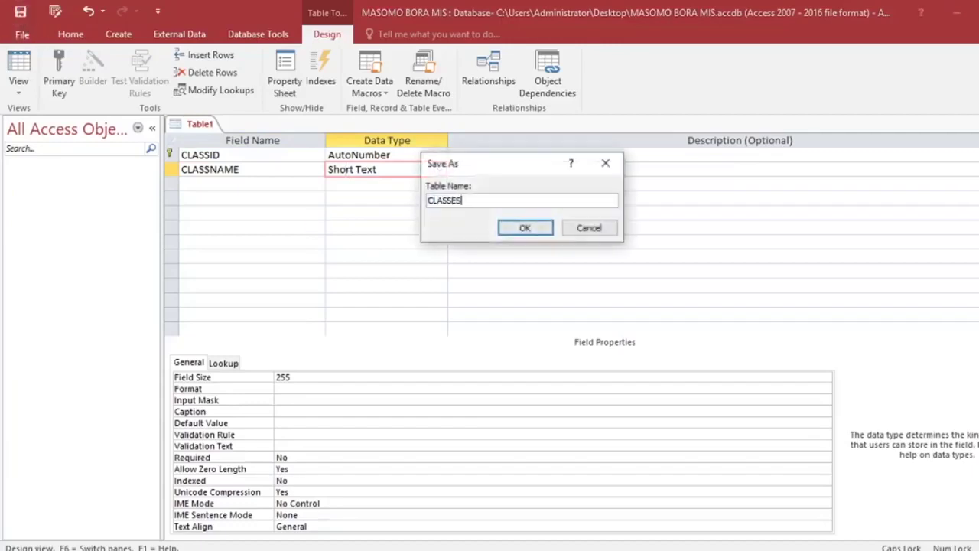
pyautogui.press('Return')
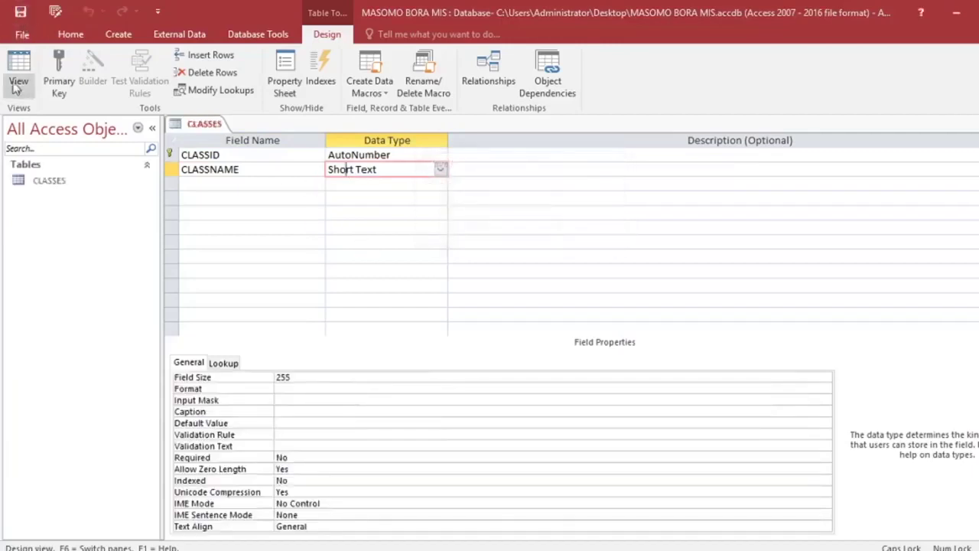
# Enter four records in the CLASSES datasheet with the CLASSNAME values 1, 2, 3 and 4.
pyautogui.click(19, 77)
pyautogui.click(305, 157)
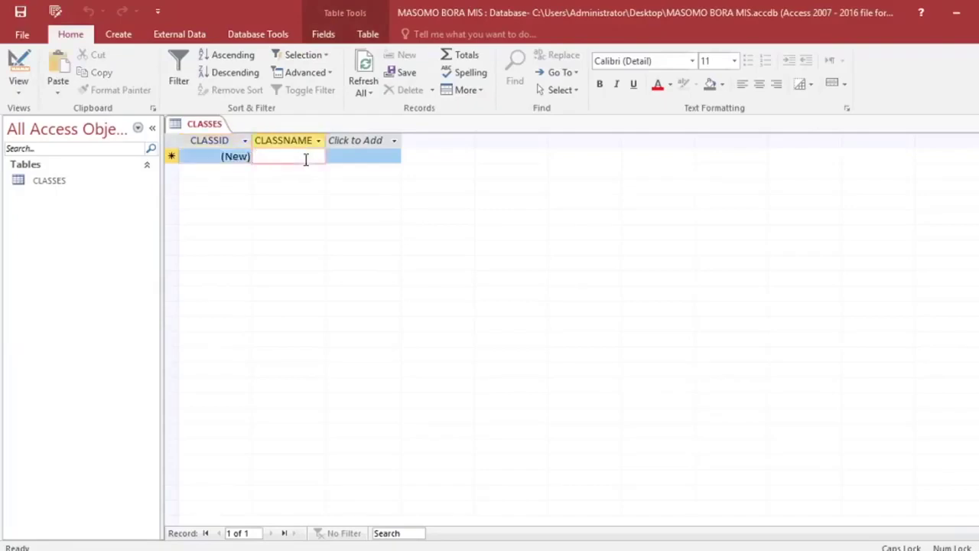
pyautogui.write('1')
pyautogui.press('Down')
pyautogui.write('2')
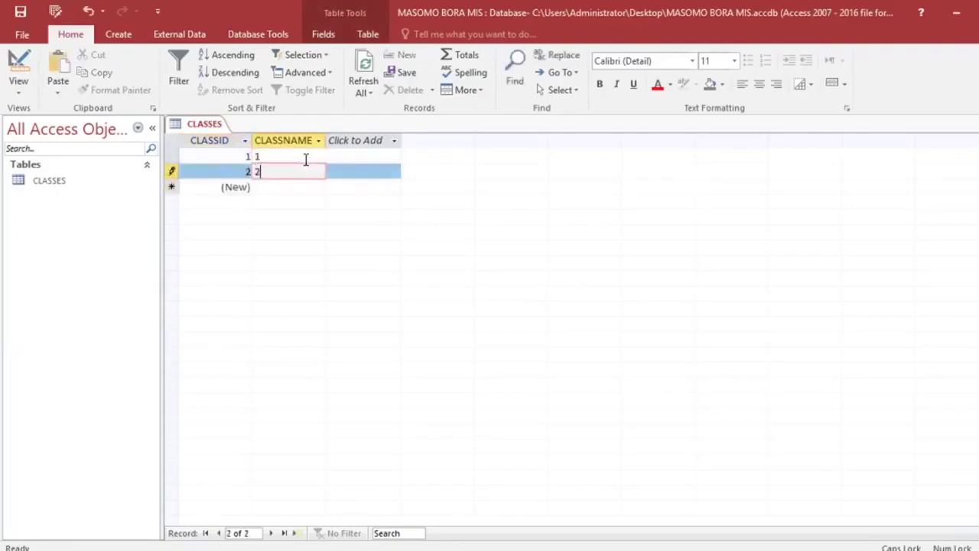
pyautogui.press('Down')
pyautogui.write('3')
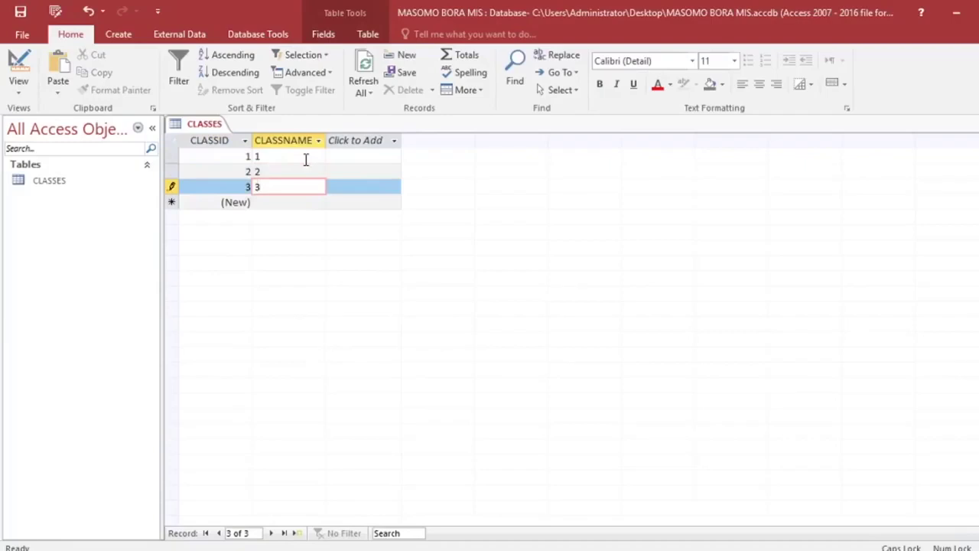
pyautogui.press('Down')
pyautogui.write('4')
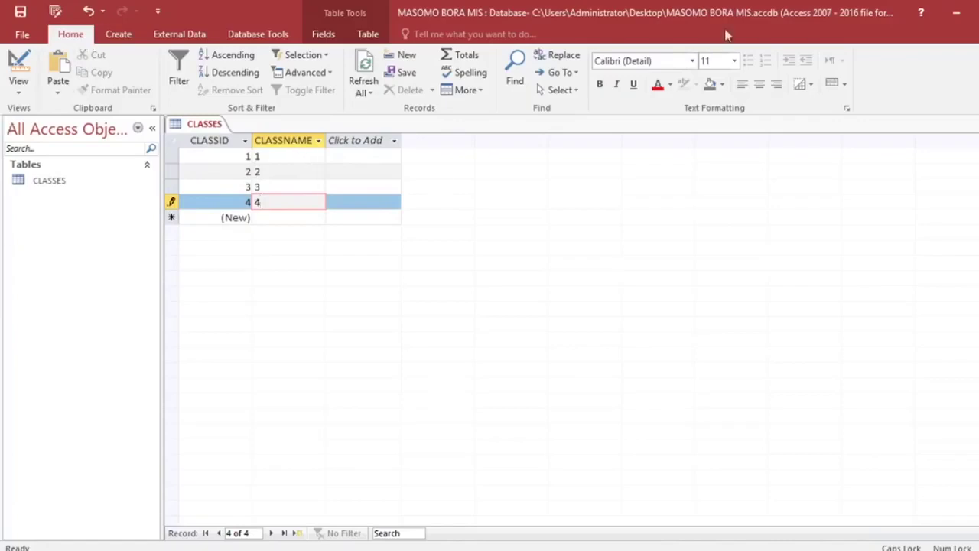
# Return to the CLASSES table's Design view and add a Short Text field named STREAM below CLASSNAME.
pyautogui.click(15, 65)
pyautogui.click(248, 184)
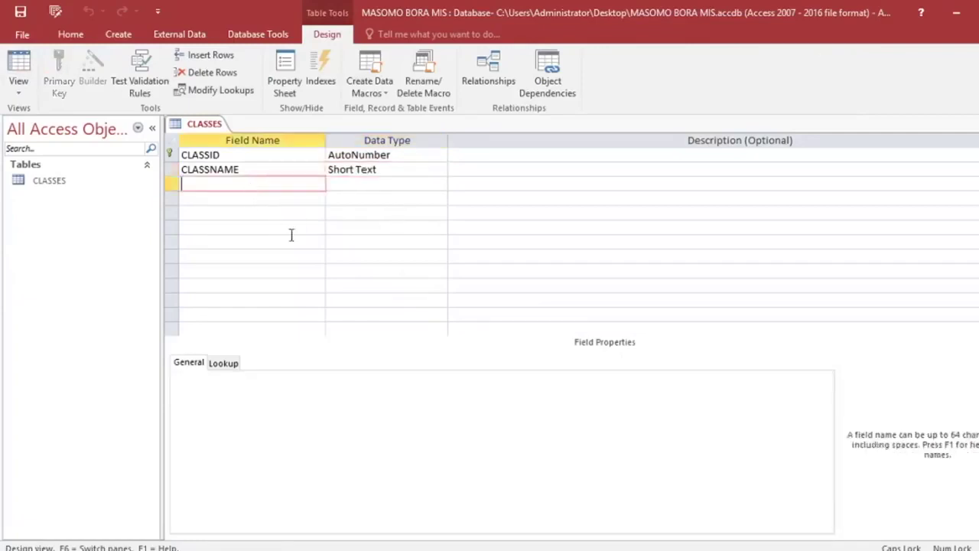
pyautogui.write('STREAM')
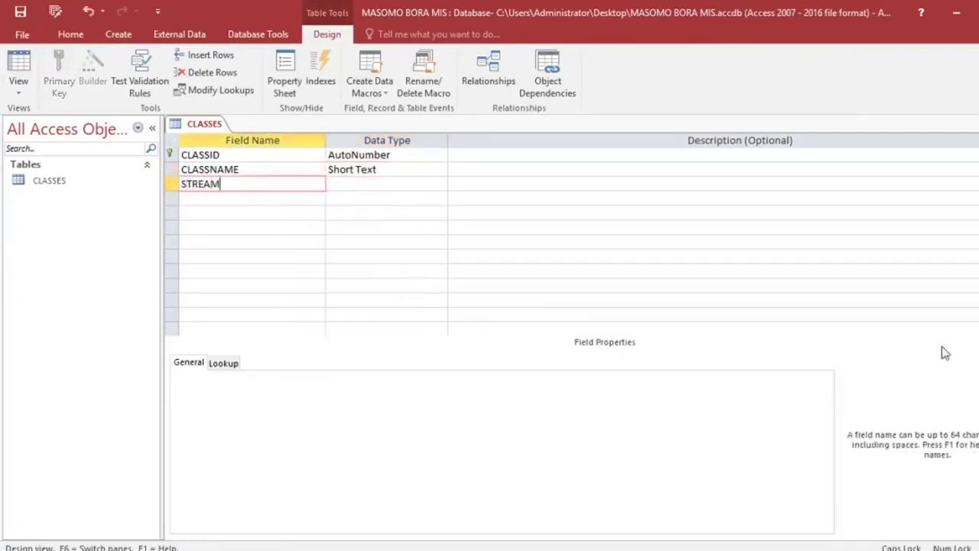
pyautogui.click(351, 187)
# Set the CLASSNAME field's data type to Number and save the table, accepting the possible data loss.
pyautogui.click(396, 174)
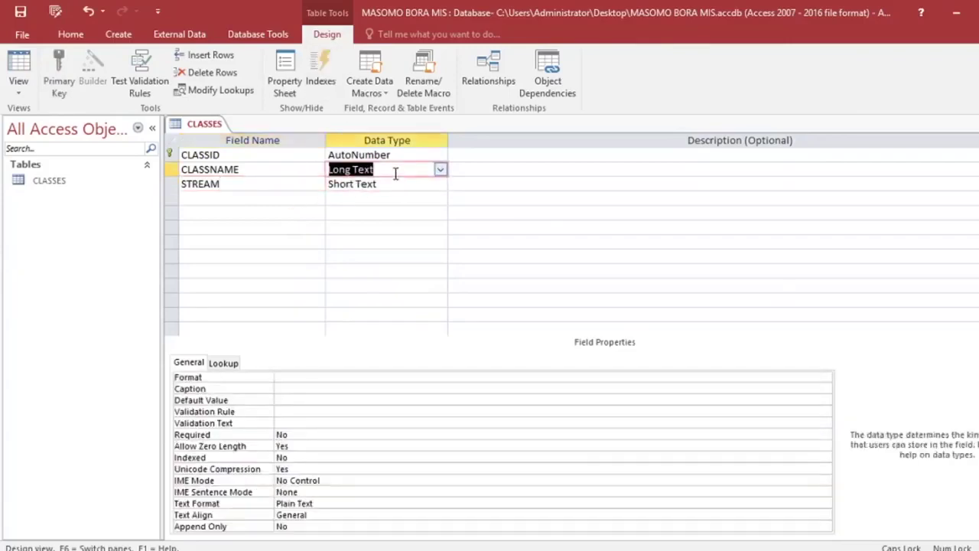
pyautogui.write('Number')
pyautogui.click(382, 184)
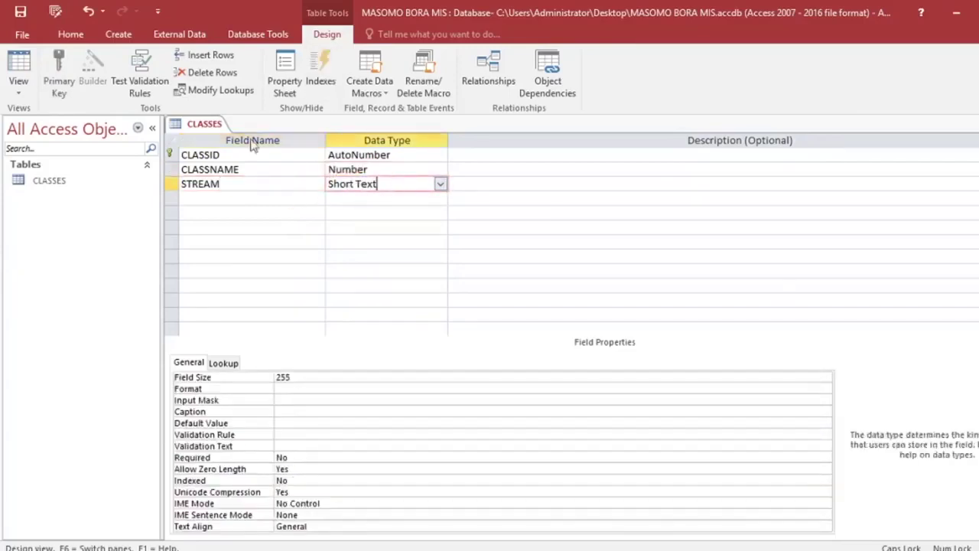
pyautogui.click(20, 11)
pyautogui.click(498, 336)
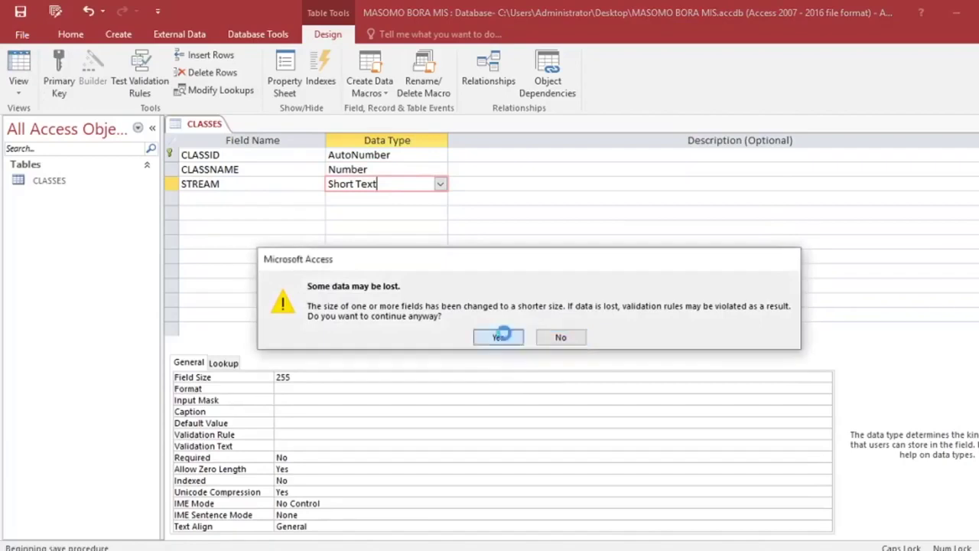
# Fill the STREAM column of the four CLASSES records with NORTH, SOUTH, EAST and WEST in Datasheet view.
pyautogui.click(18, 69)
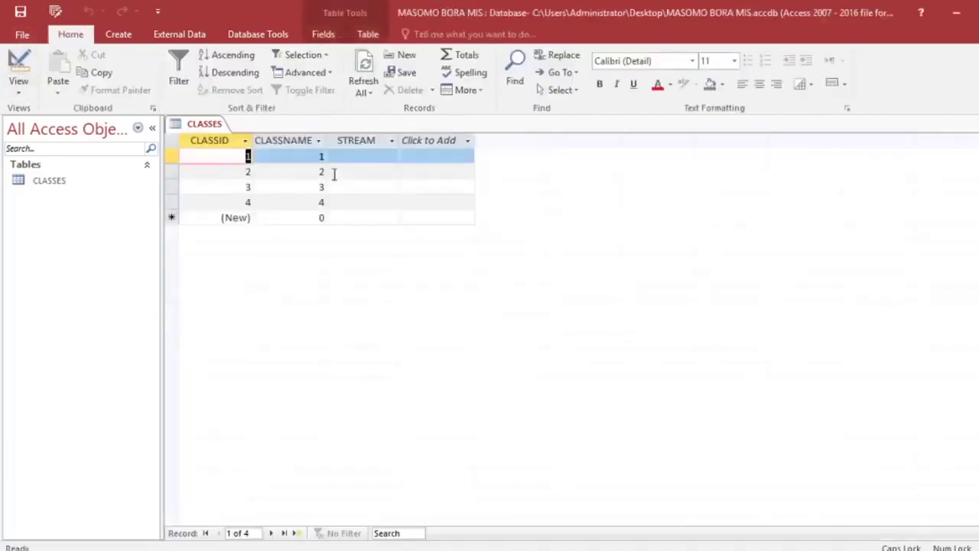
pyautogui.click(346, 156)
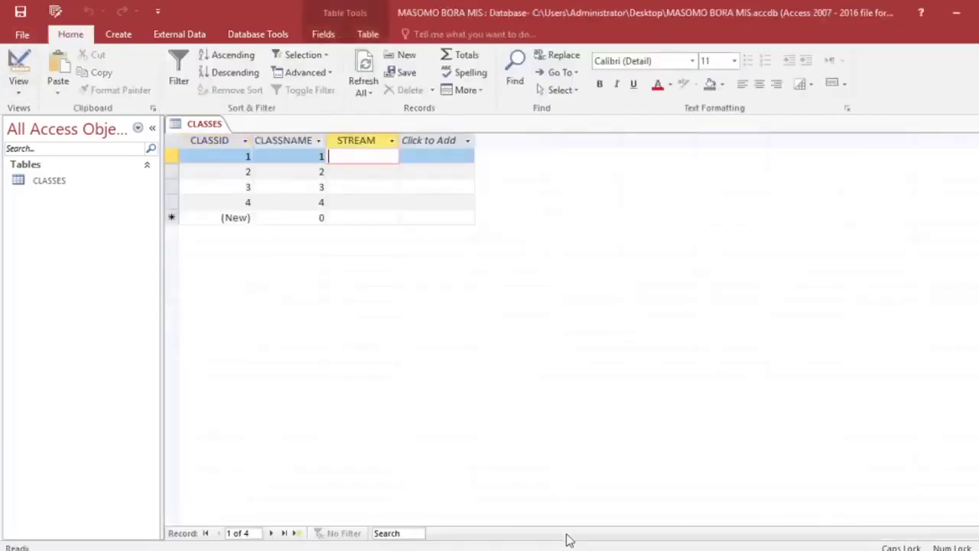
pyautogui.write('NORTH')
pyautogui.press('F2')
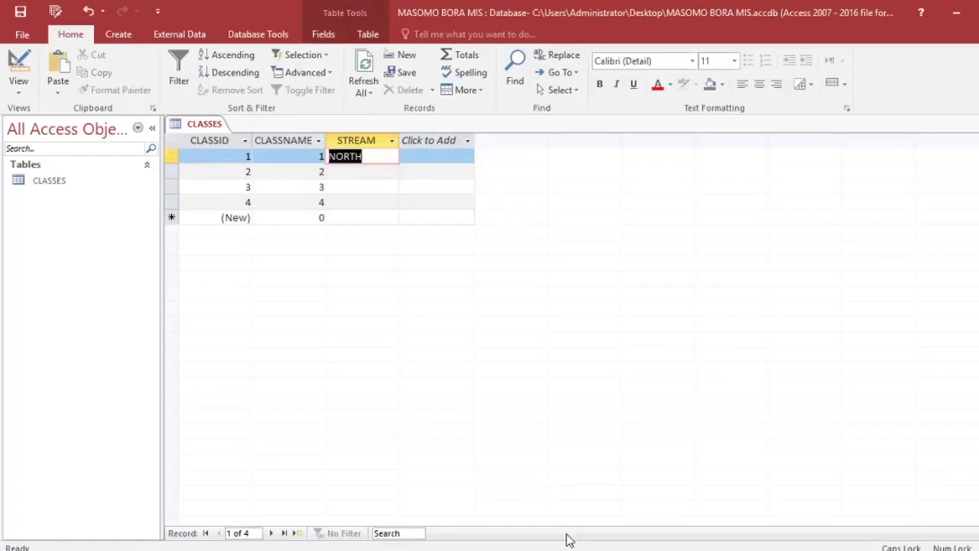
pyautogui.press('Down')
pyautogui.write('SOKU')
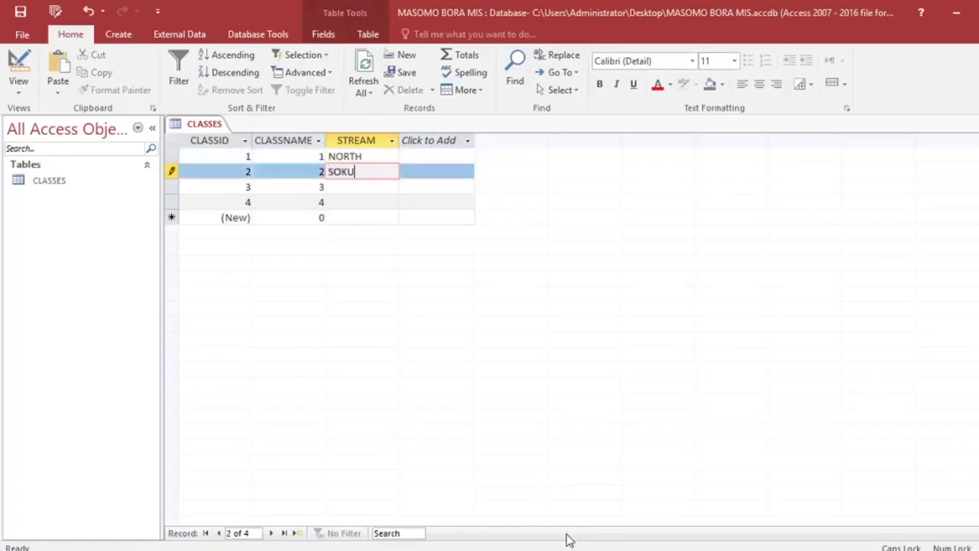
pyautogui.press('BackSpace')
pyautogui.press('BackSpace')
pyautogui.press('BackSpace')
pyautogui.write('UTH')
pyautogui.press('Down')
pyautogui.write('EAST')
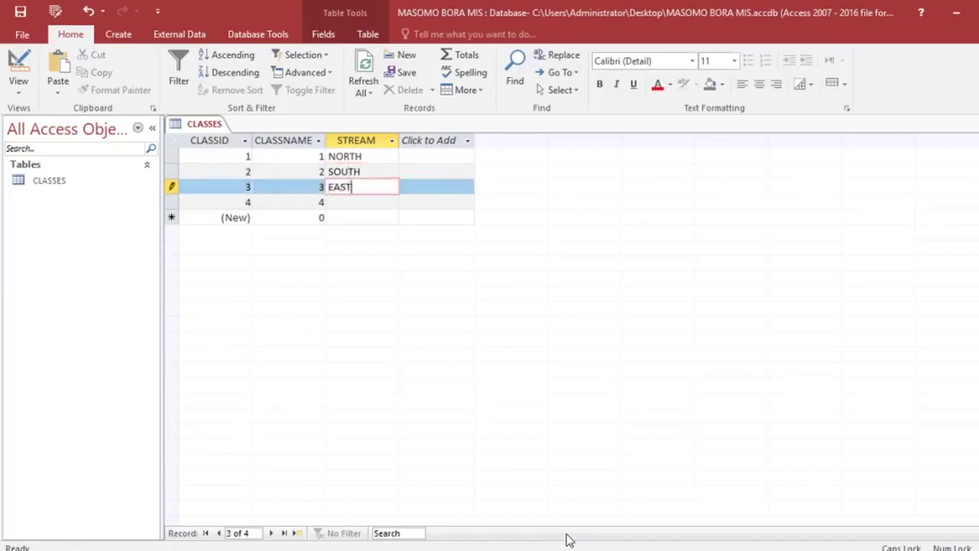
pyautogui.press('Down')
pyautogui.write('WE')
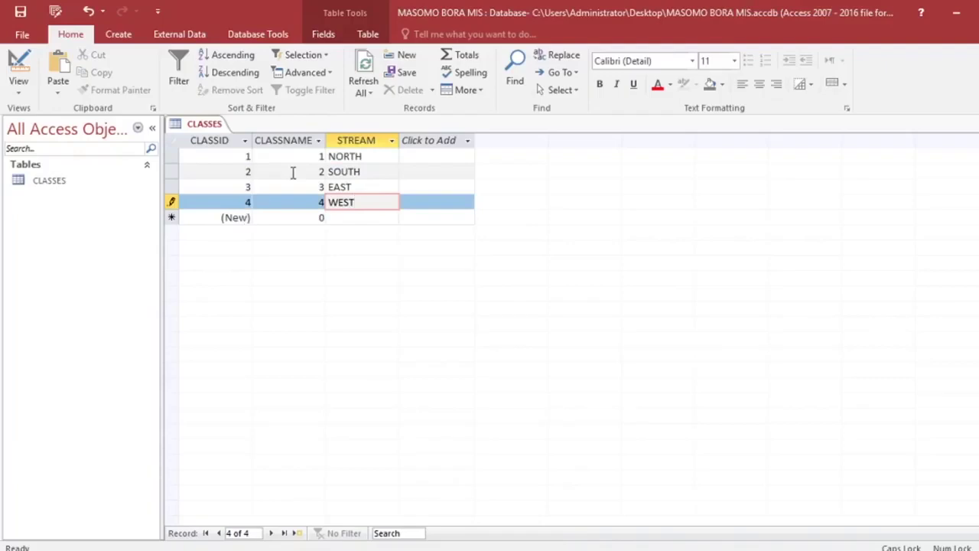
# Highlight the CLASSNAME and STREAM columns for review and close the CLASSES table.
pyautogui.moveTo(285, 140); pyautogui.dragTo(340, 157)
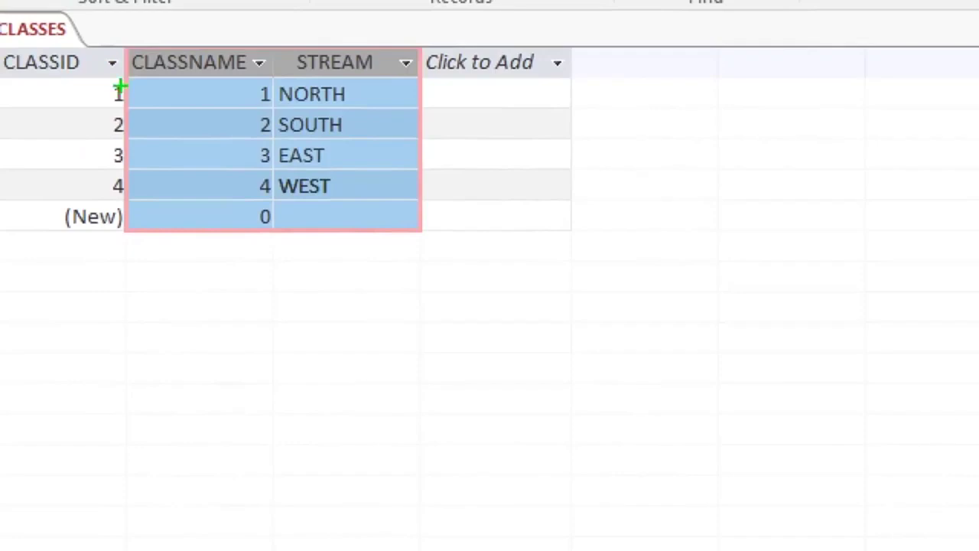
pyautogui.moveTo(121, 25)
pyautogui.mouseDown()
pyautogui.moveTo(262, 247)
pyautogui.moveTo(364, 120)
pyautogui.moveTo(62, 109)
pyautogui.mouseUp()
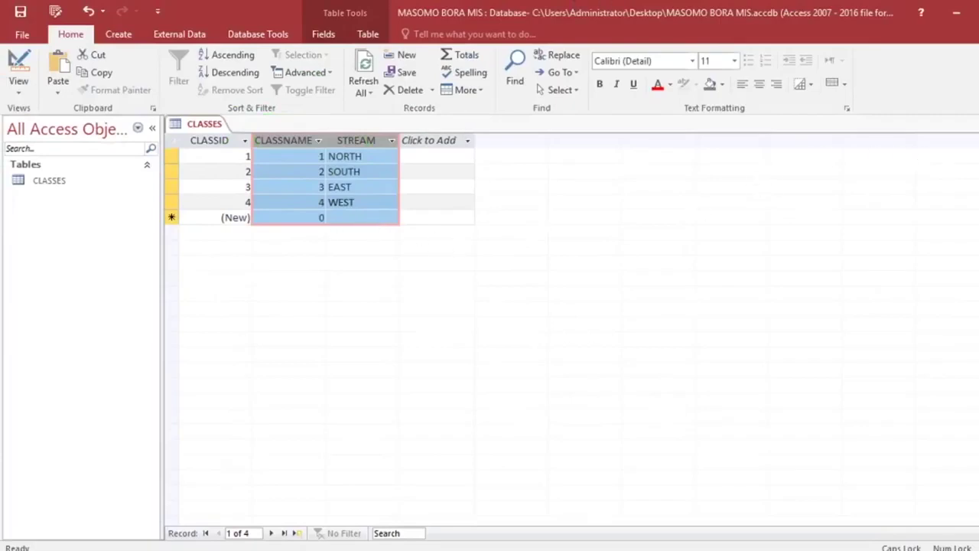
pyautogui.click(972, 124)
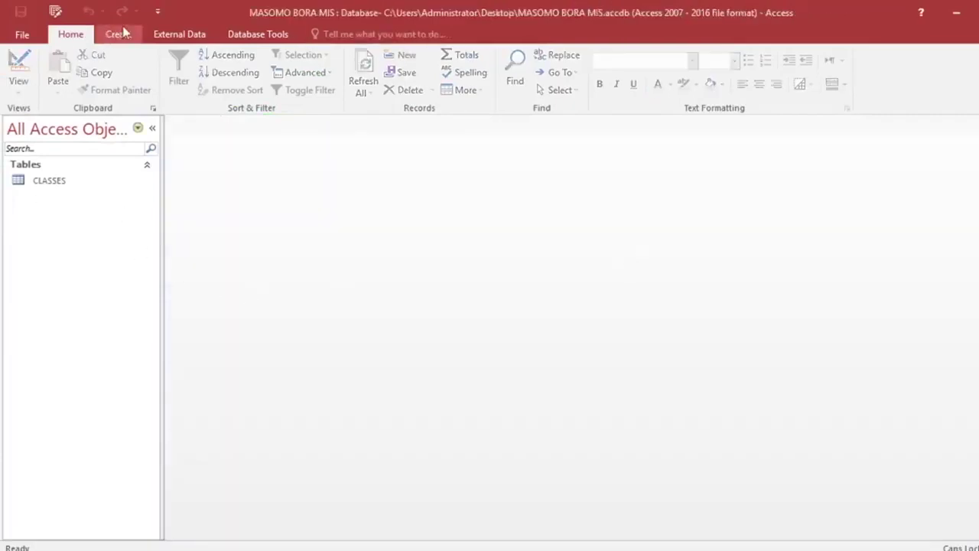
# Create a new table in Design view and name its first field EADMNO.
pyautogui.click(119, 35)
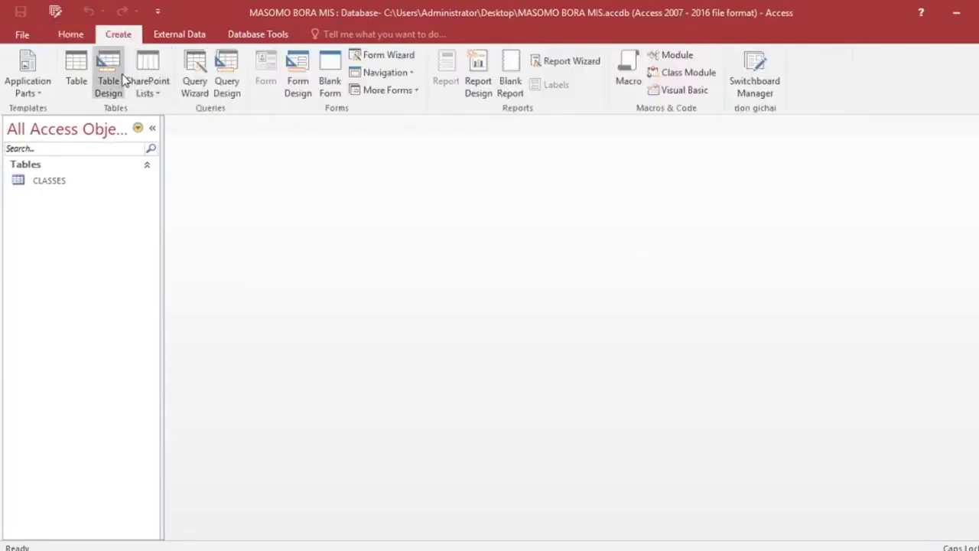
pyautogui.click(107, 76)
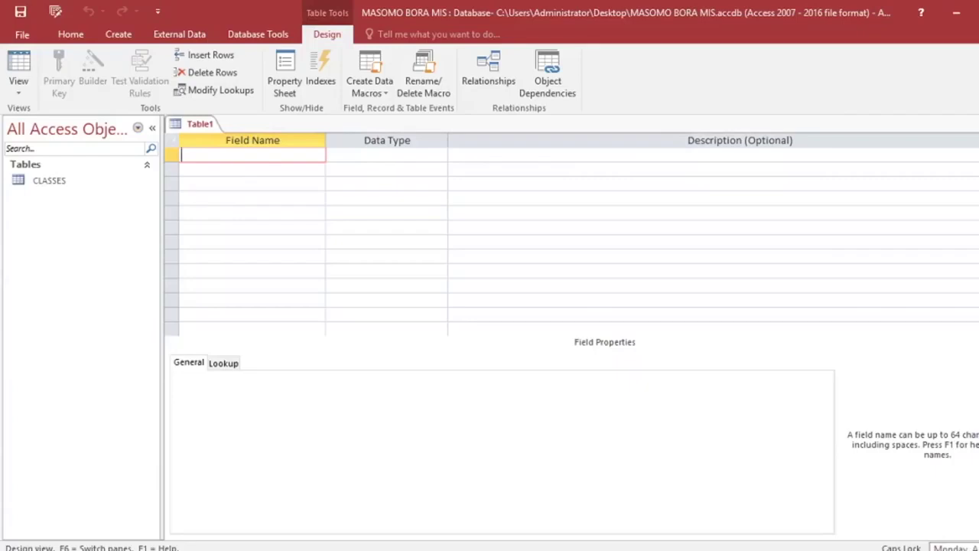
pyautogui.write('EAMNO')
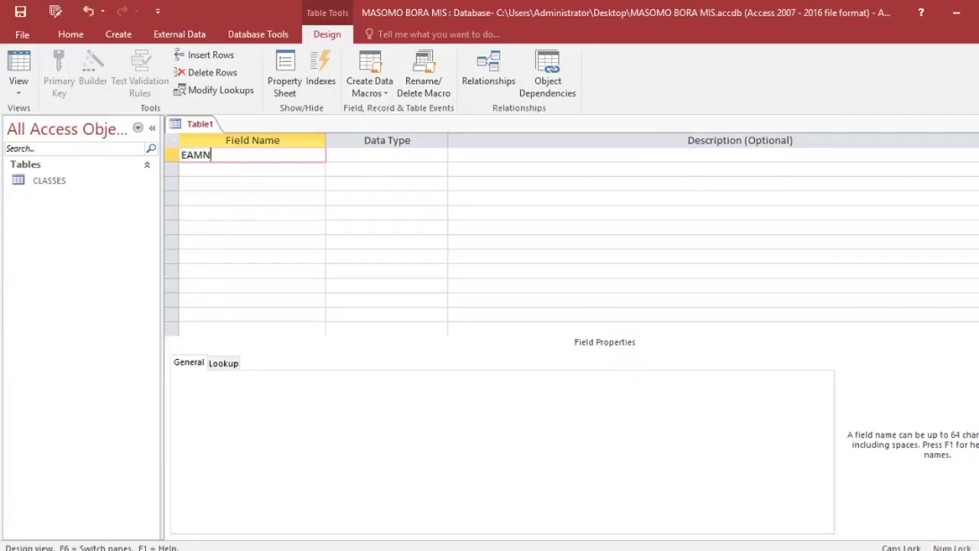
pyautogui.press('BackSpace')
pyautogui.press('BackSpace')
pyautogui.write('AN')
pyautogui.write('M')
pyautogui.press('BackSpace')
pyautogui.press('BackSpace')
pyautogui.write('ADMN')
# Set the EADMNO field's data type to Number and make it the primary key.
pyautogui.click(333, 158)
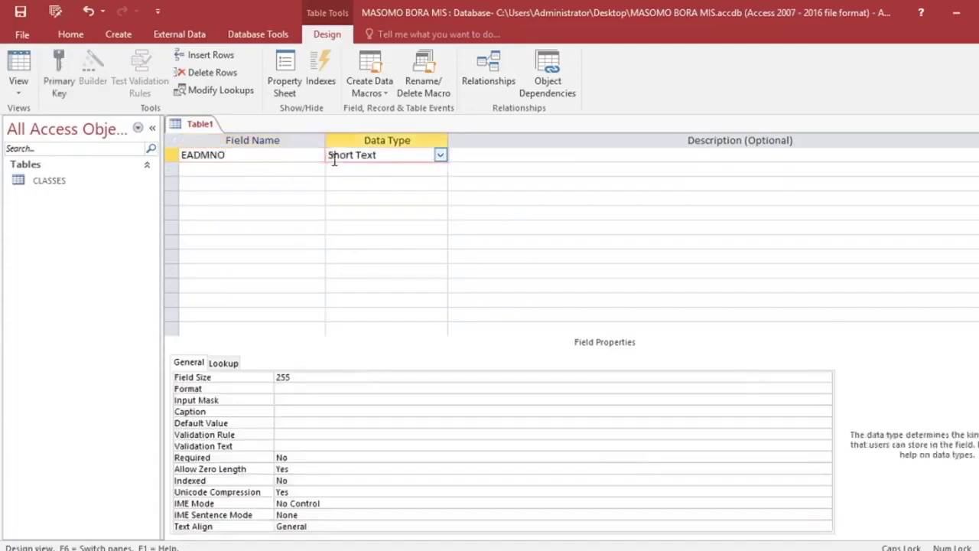
pyautogui.write('n')
pyautogui.rightClick(330, 159)
pyautogui.click(345, 171)
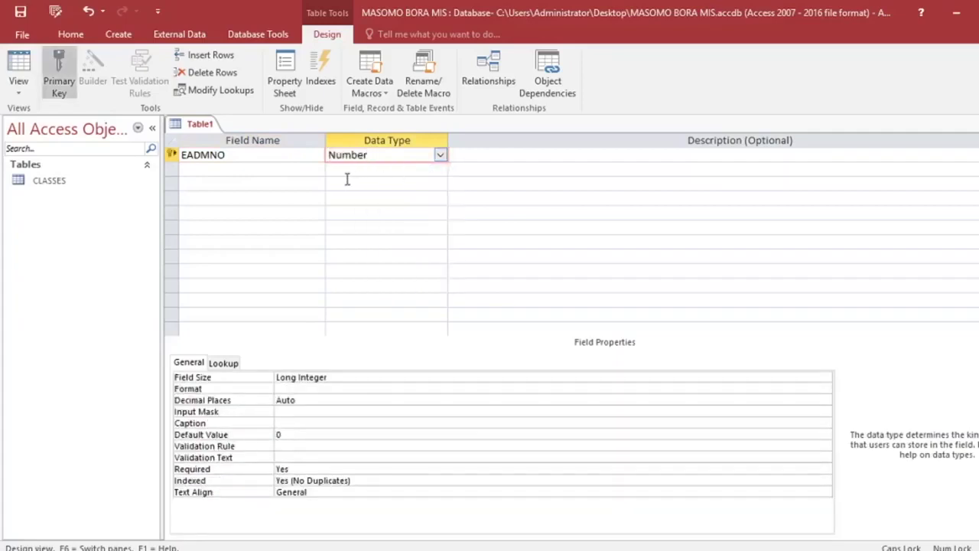
# Add two Short Text fields named ECLASS and ESTREAM below EADMNO.
pyautogui.click(254, 174)
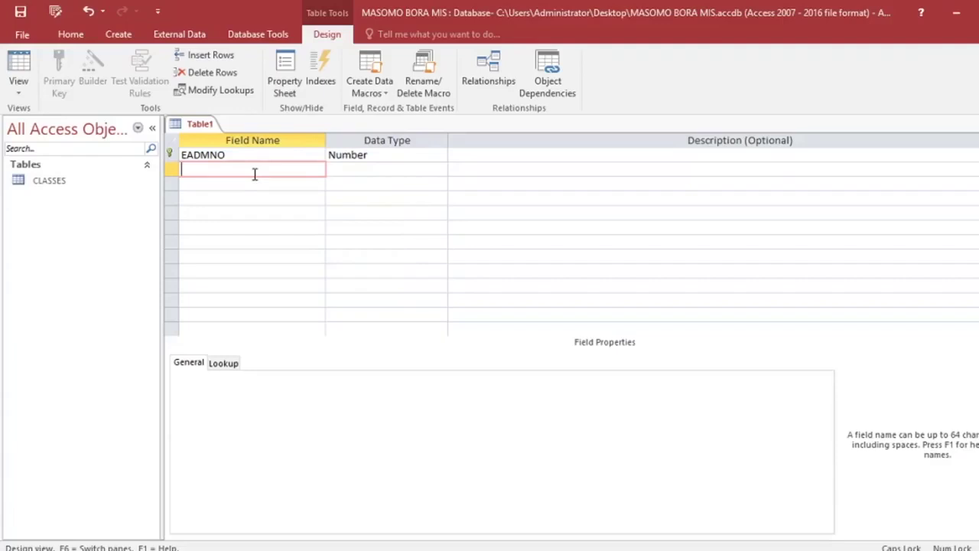
pyautogui.write('ECLASS')
pyautogui.click(238, 183)
pyautogui.write('EST')
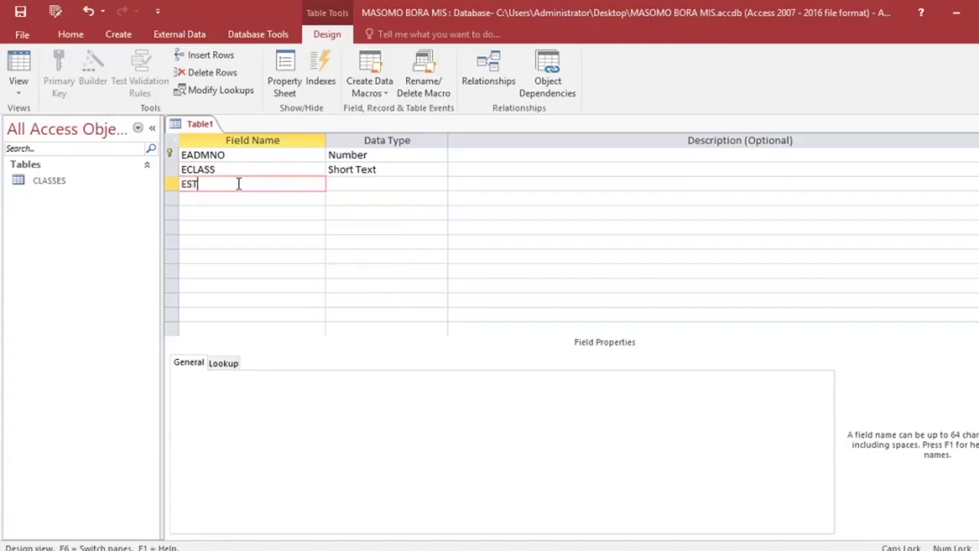
pyautogui.write('REAM')
pyautogui.click(351, 185)
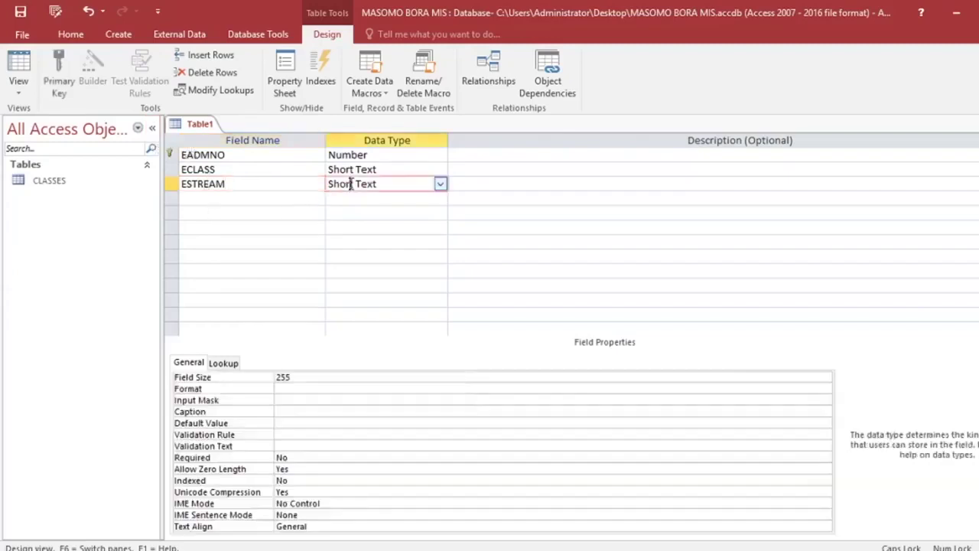
# Set the ECLASS field's data type to Number.
pyautogui.click(403, 169)
pyautogui.write('C')
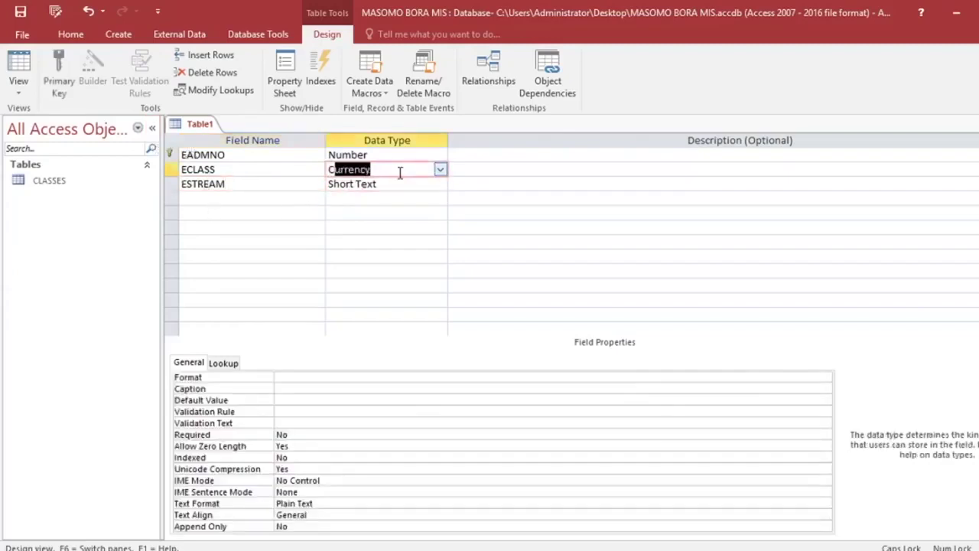
pyautogui.press('BackSpace')
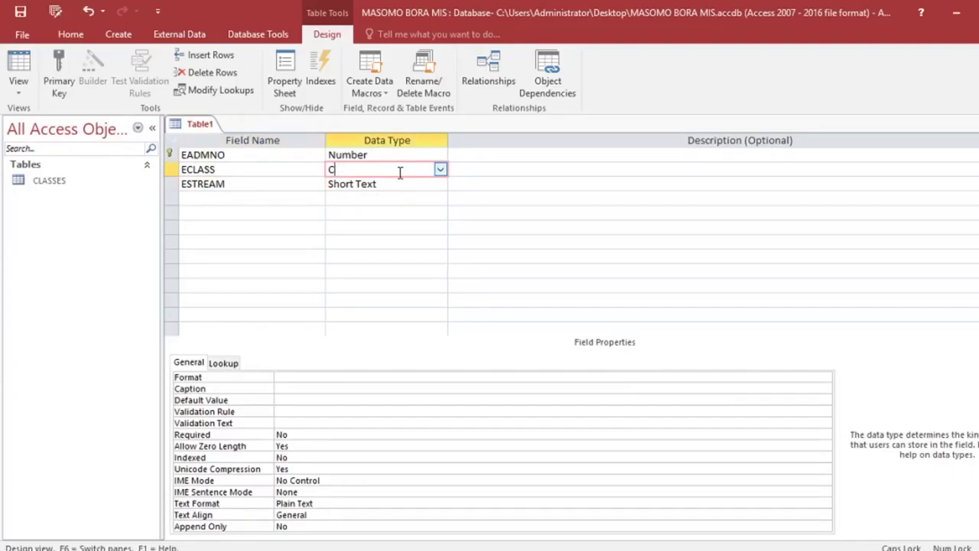
pyautogui.press('BackSpace')
pyautogui.write('Number')
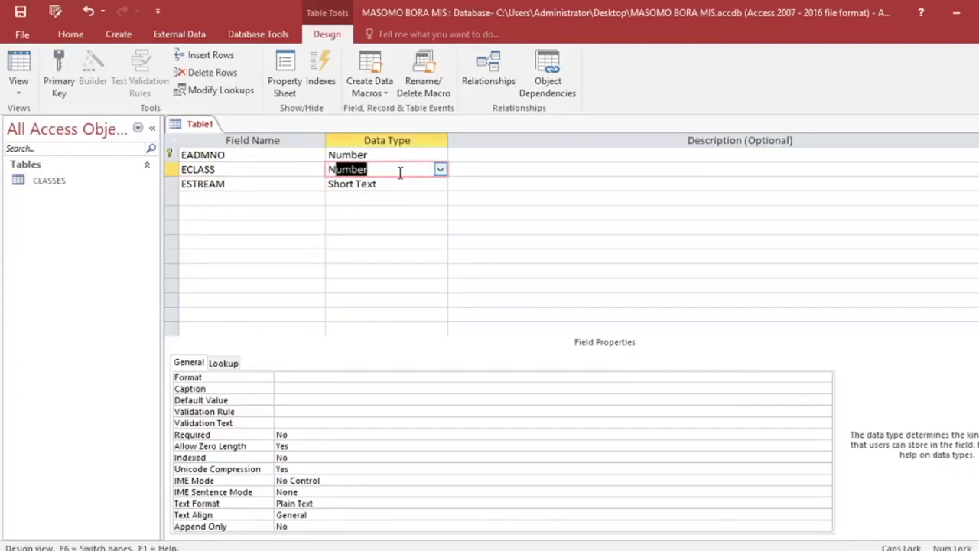
# Add a fourth field named SNO with the AutoNumber data type.
pyautogui.click(192, 198)
pyautogui.write('SN')
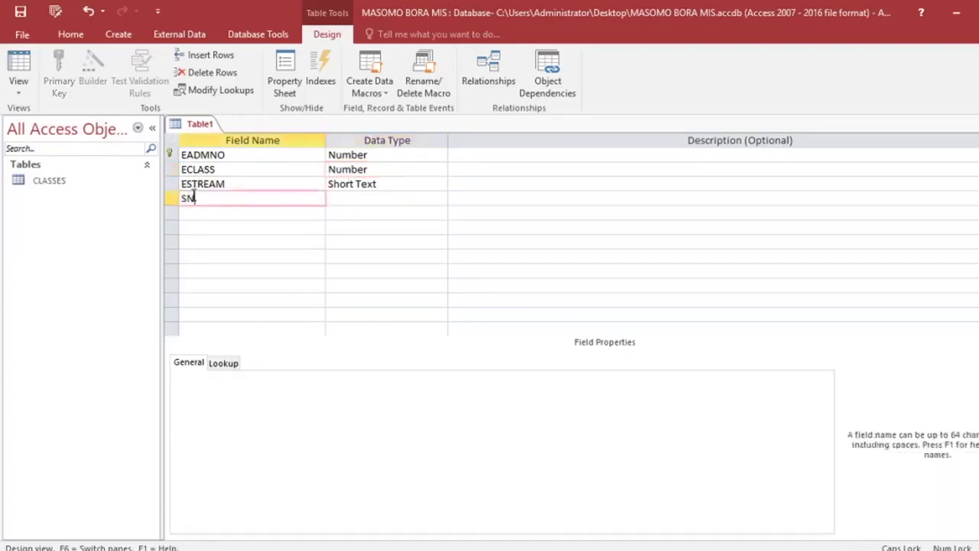
pyautogui.write('O')
pyautogui.click(376, 201)
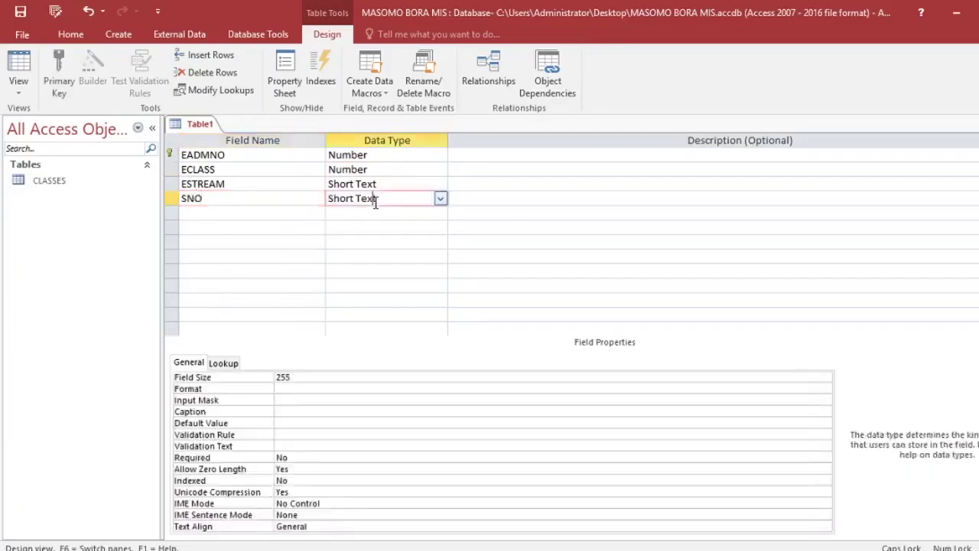
pyautogui.write('AutoNumber')
pyautogui.click(393, 228)
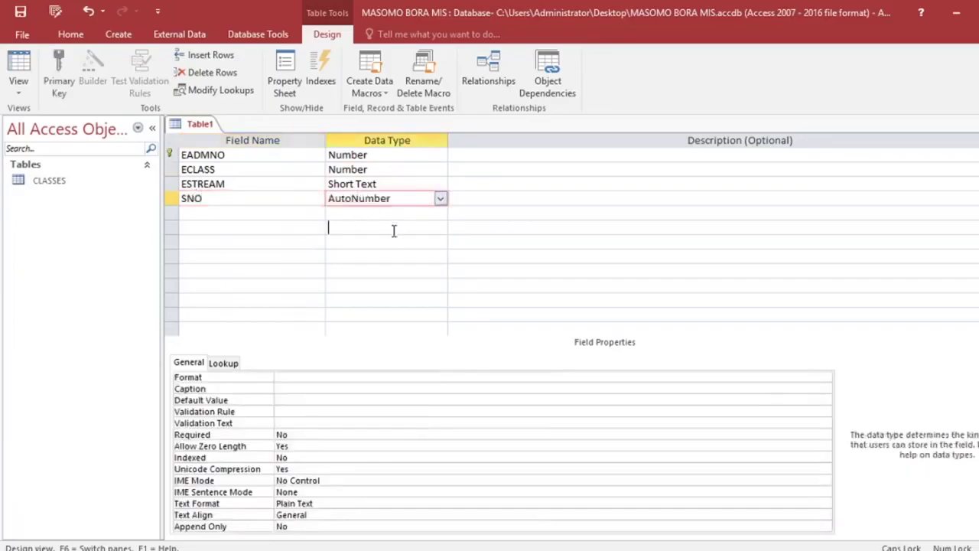
# Make SNO the table's primary key in place of EADMNO.
pyautogui.rightClick(293, 202)
pyautogui.click(307, 214)
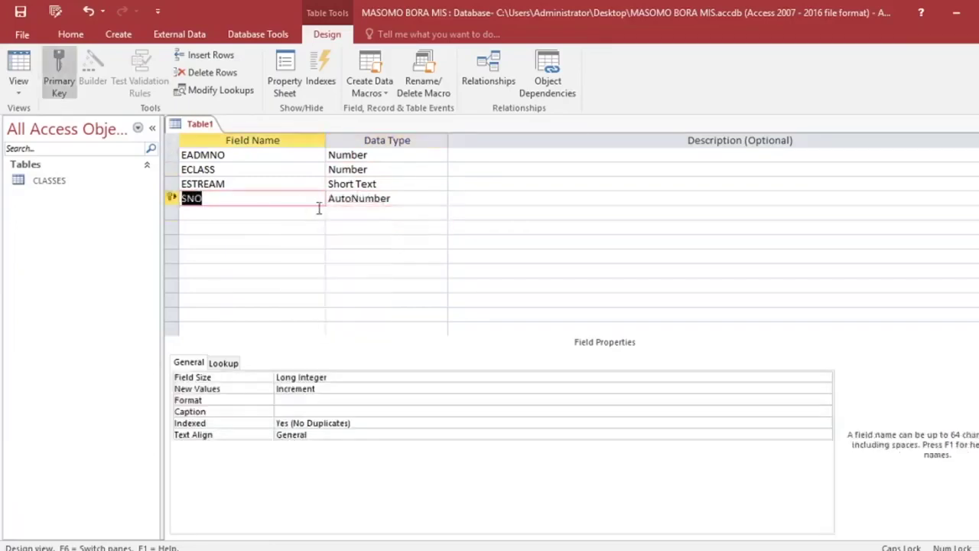
pyautogui.click(210, 155)
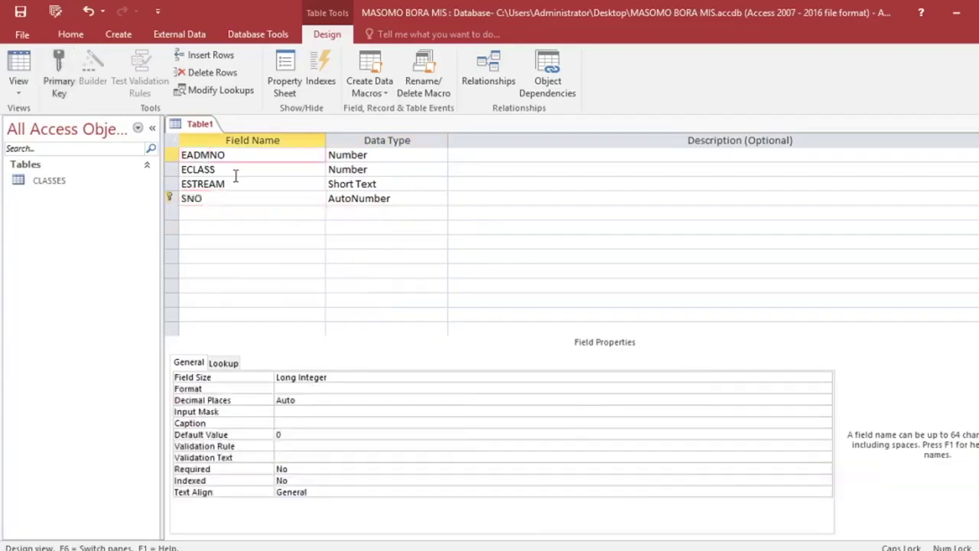
pyautogui.click(205, 198)
pyautogui.click(208, 213)
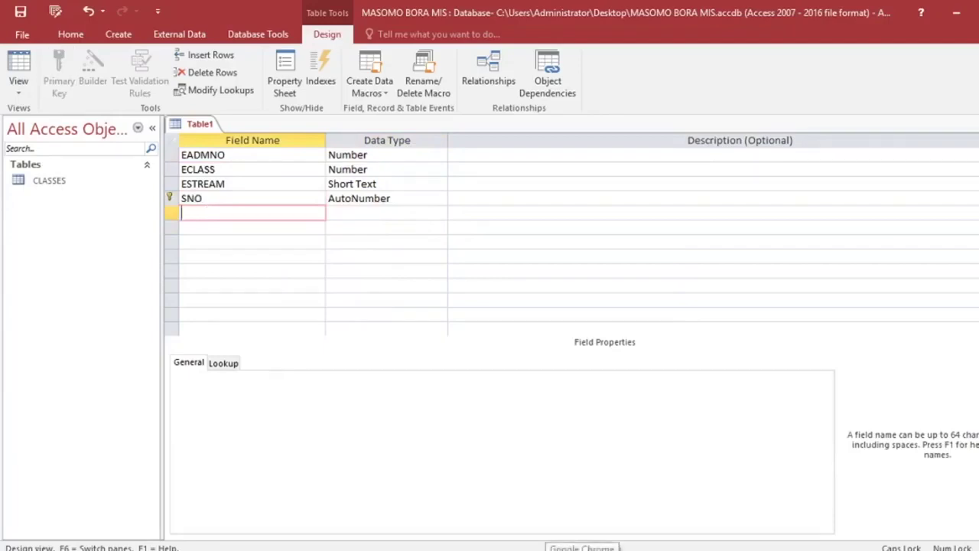
# Add three fields named MATH1, MATH2 and MATH3 below SNO.
pyautogui.write('MATHS')
pyautogui.press('BackSpace')
pyautogui.write('1')
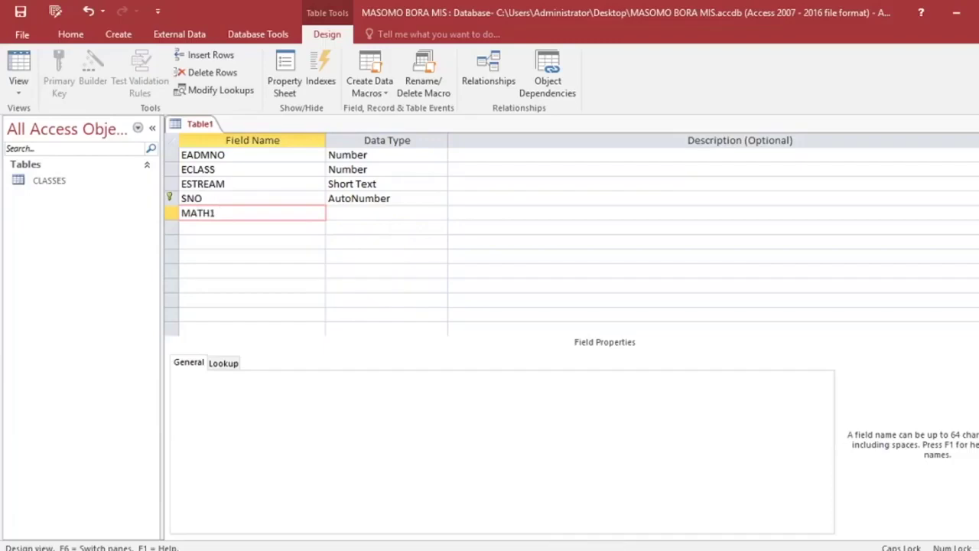
pyautogui.click(252, 227)
pyautogui.write('MATH2')
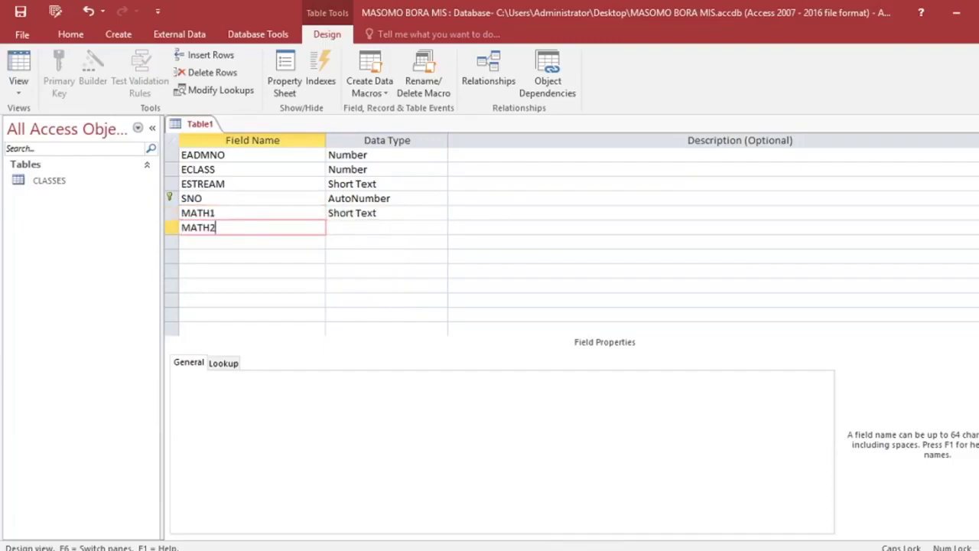
pyautogui.click(253, 241)
pyautogui.write('MATH')
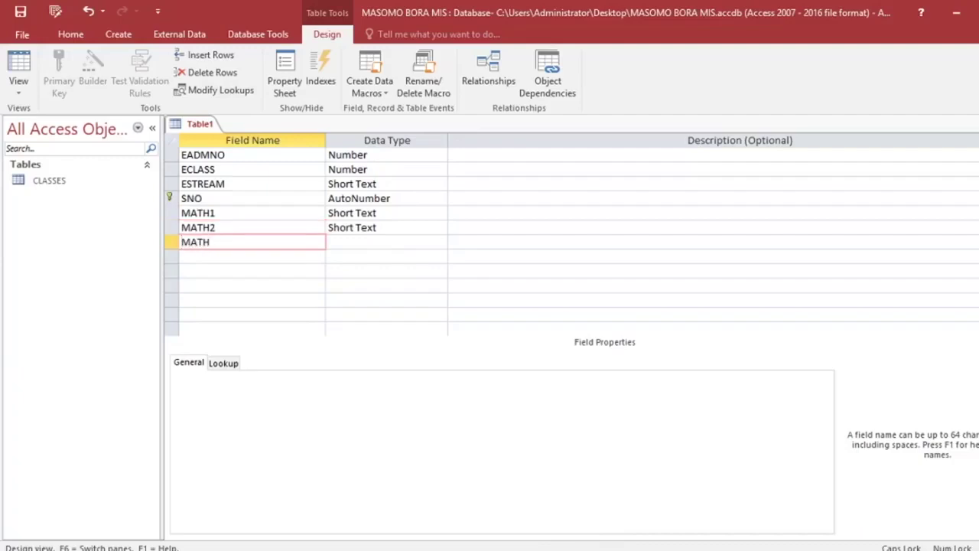
pyautogui.write('3')
# Add two fields named MATHAVE and MATHG below MATH3.
pyautogui.click(252, 257)
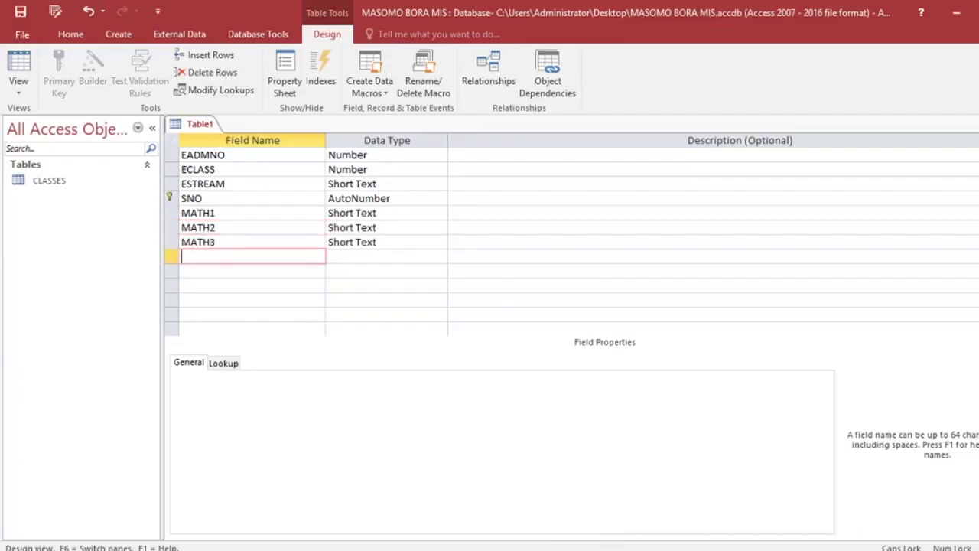
pyautogui.write('MATHAVE')
pyautogui.click(253, 271)
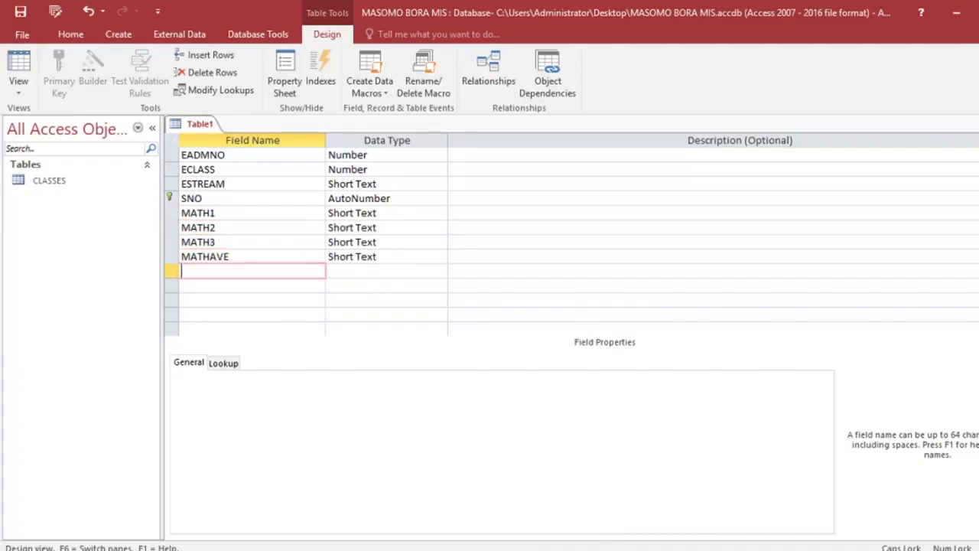
pyautogui.write('MATHG')
# Add three fields named ENG1, ENG2 and ENG3 below MATHG.
pyautogui.click(252, 285)
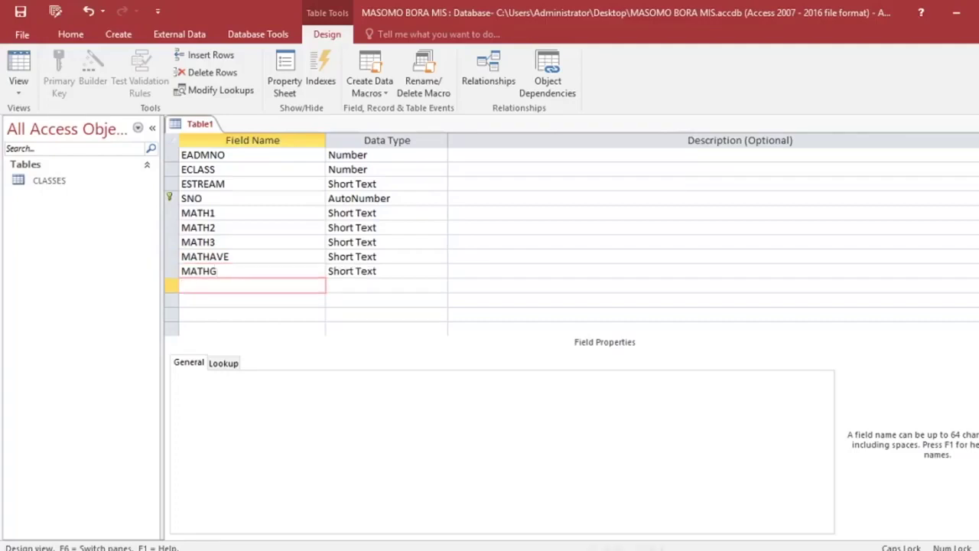
pyautogui.write('E')
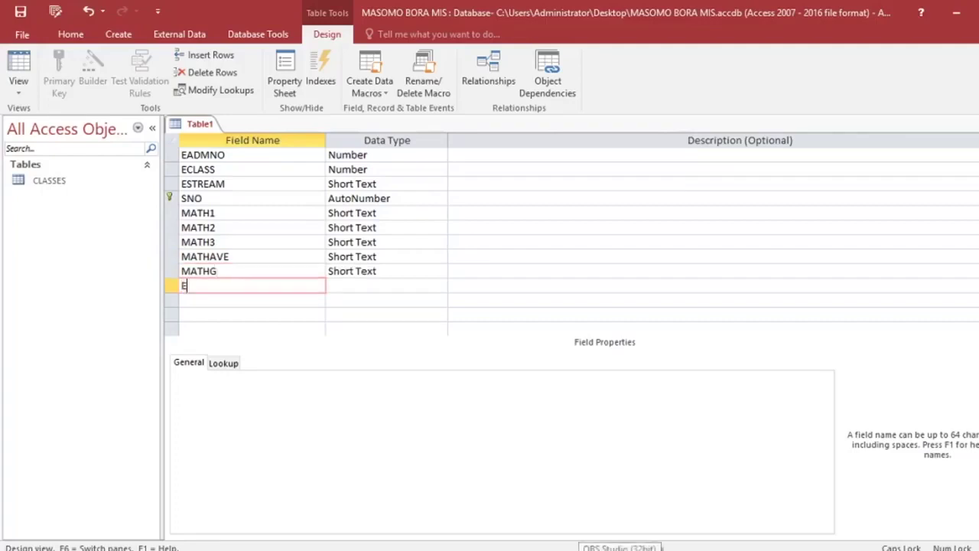
pyautogui.write('NG1')
pyautogui.press('Down')
pyautogui.write('ENG')
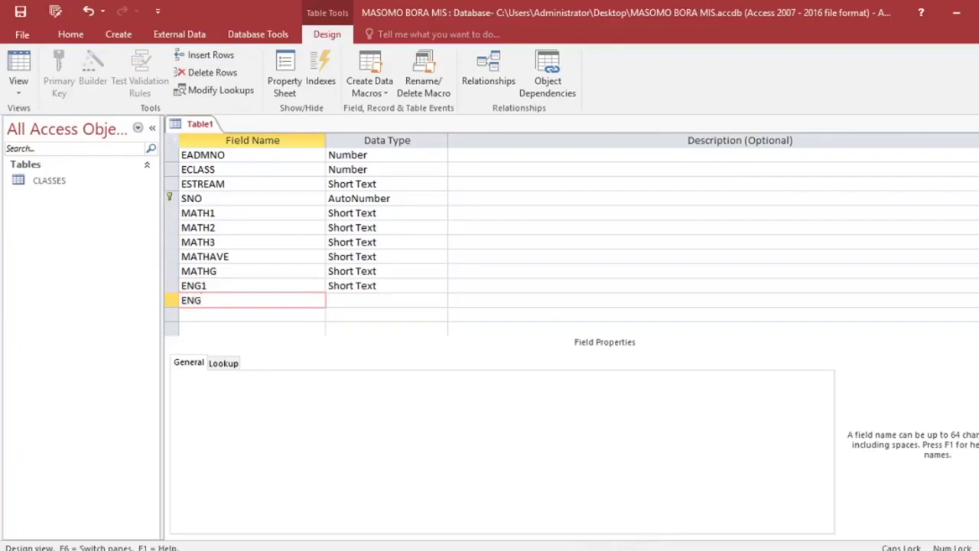
pyautogui.write('2')
pyautogui.press('Down')
pyautogui.write('ENG3')
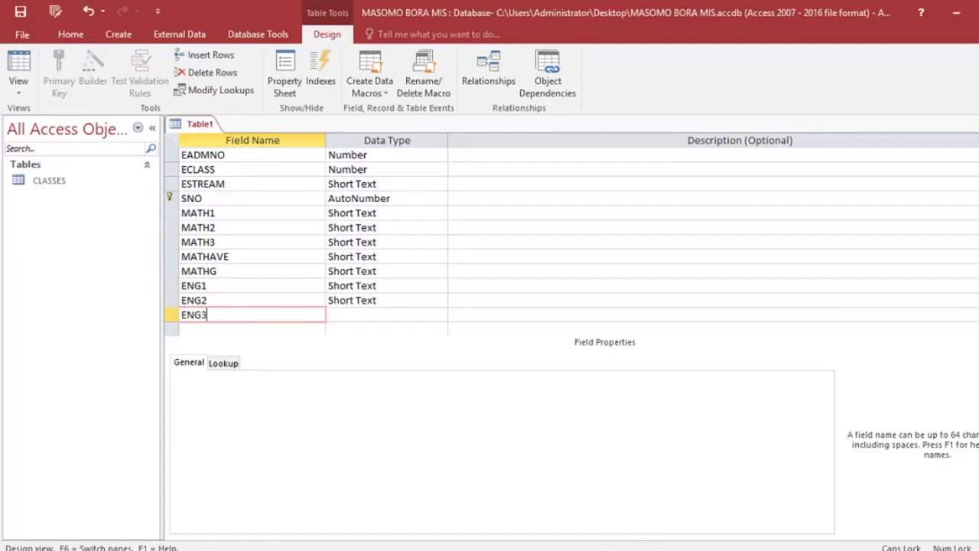
# Add two fields named ENGAVE and ENGG below ENG3.
pyautogui.press('Down')
pyautogui.write('ENG')
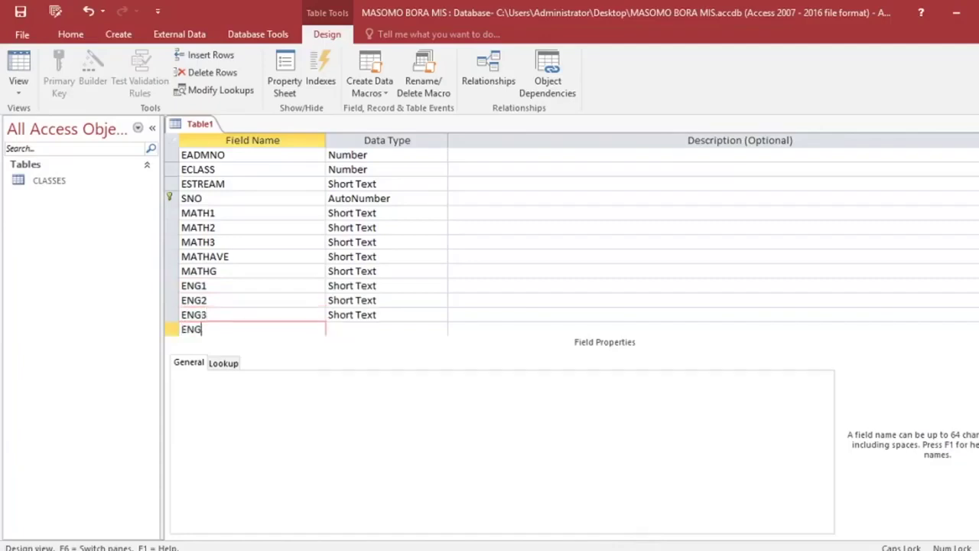
pyautogui.write('AVE')
pyautogui.press('Down')
pyautogui.write('ENAG')
pyautogui.press('BackSpace')
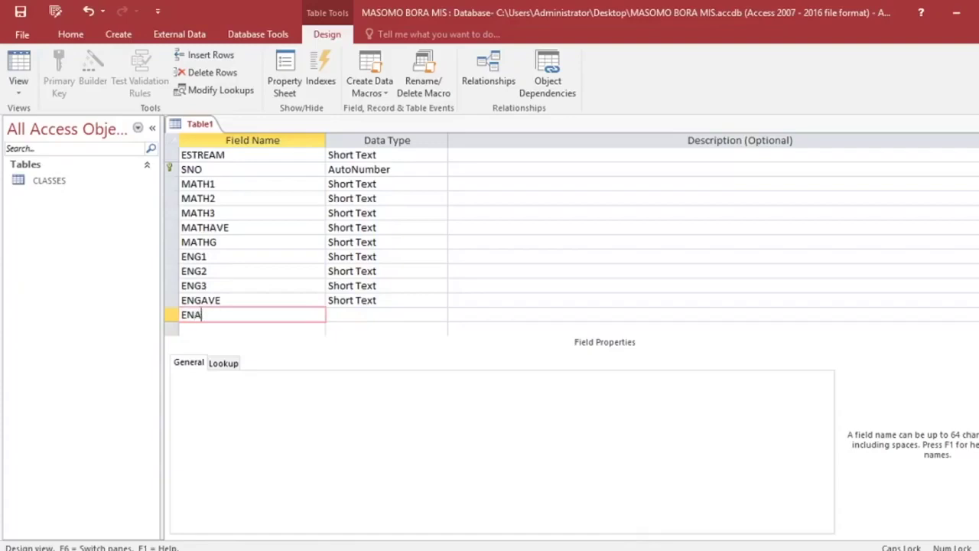
pyautogui.press('BackSpace')
pyautogui.write('GG')
# Add three fields named KISWA1, KISWA2 and ,KISWA3 below ENGG.
pyautogui.press('Down')
pyautogui.write('KIS')
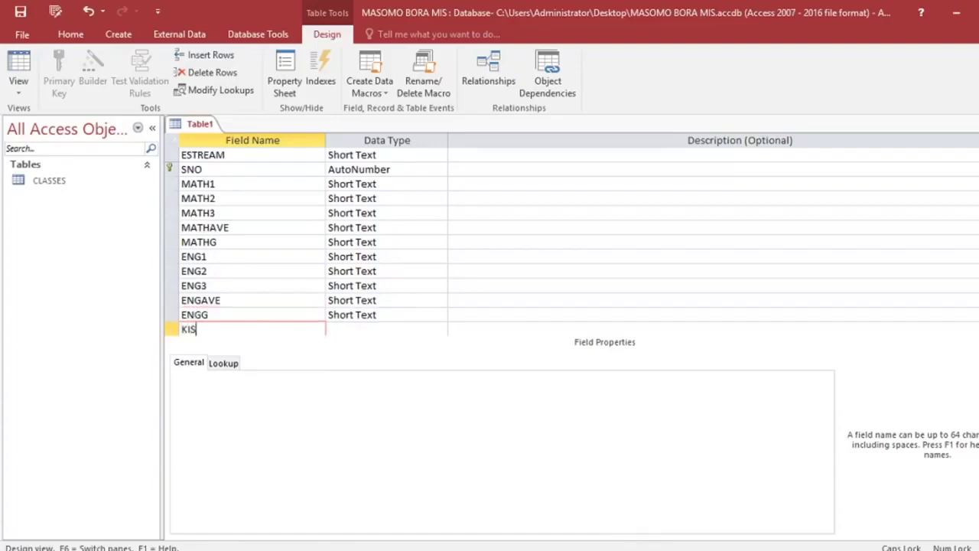
pyautogui.write('WA1')
pyautogui.press('Down')
pyautogui.write('KISW')
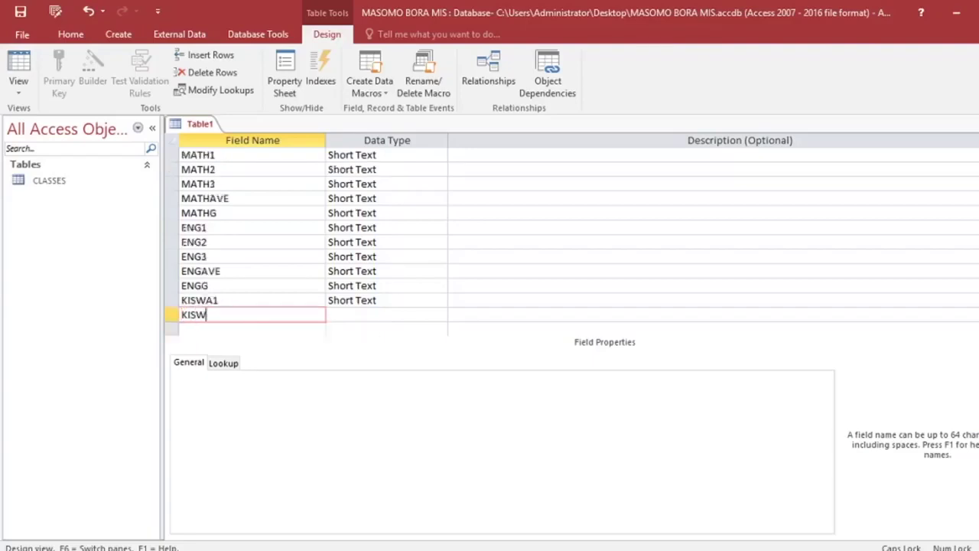
pyautogui.write('A2')
pyautogui.press('Down')
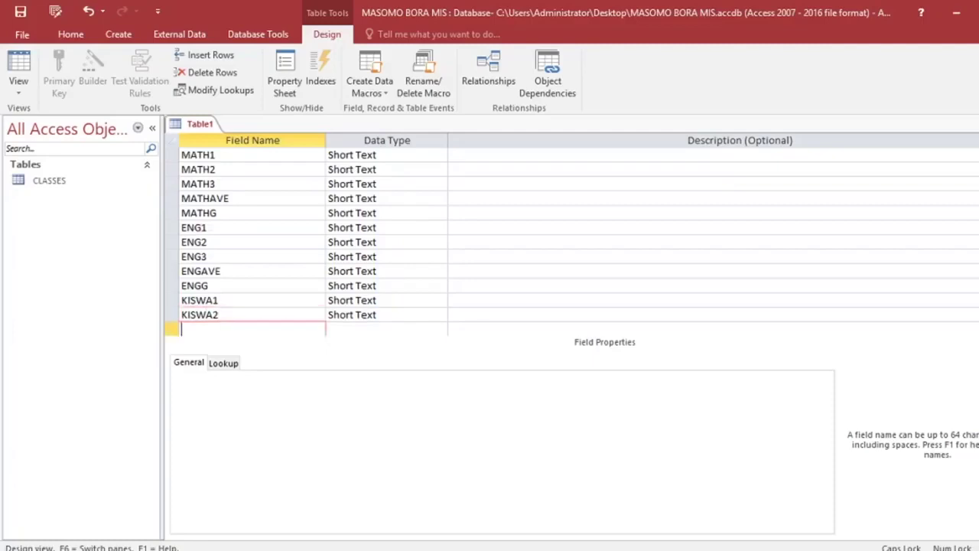
pyautogui.write(',KIW')
pyautogui.press('BackSpace')
pyautogui.write('SWA3')
# Add the fields KISWAAVE and KISWAG at the end of the field list.
pyautogui.press('Down')
pyautogui.write('KISWA')
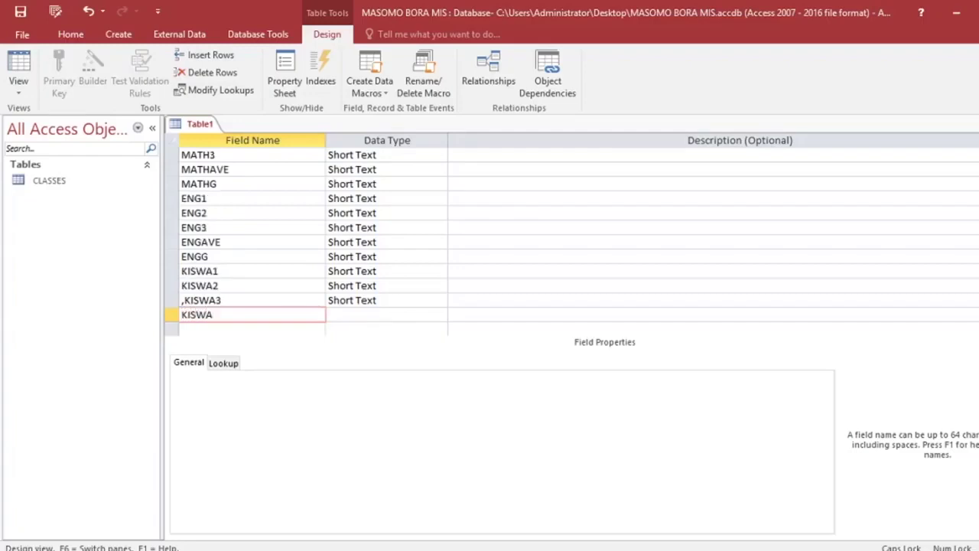
pyautogui.write('AVE')
pyautogui.press('Down')
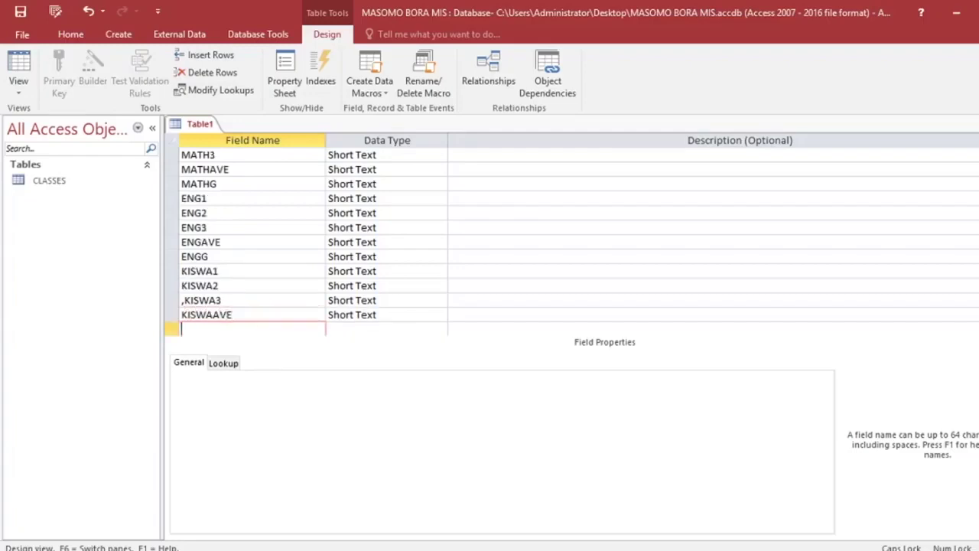
pyautogui.write('KISWAG')
pyautogui.press('Down')
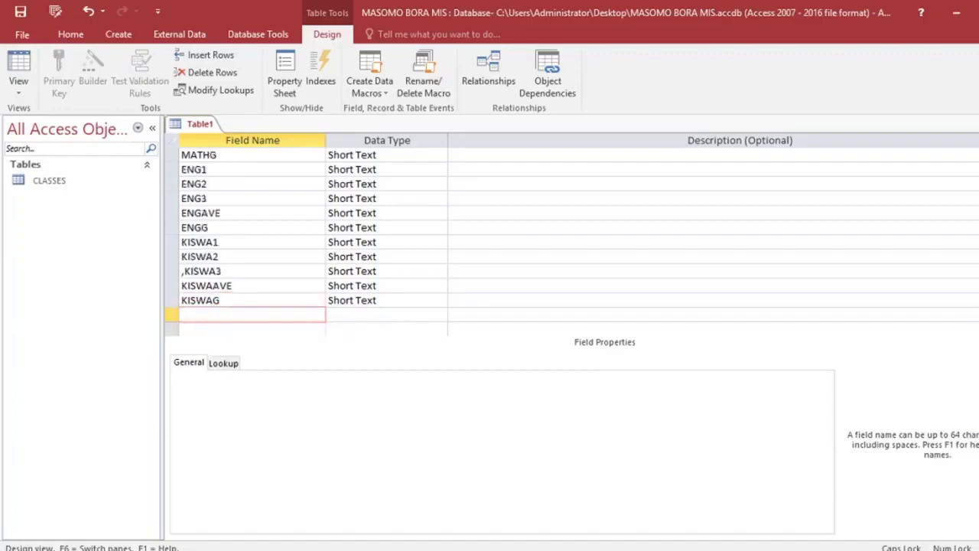
# Set the data type of MATH1, MATH2, MATH3 and MATHAVE to Number.
pyautogui.scroll(3, 266, 273)
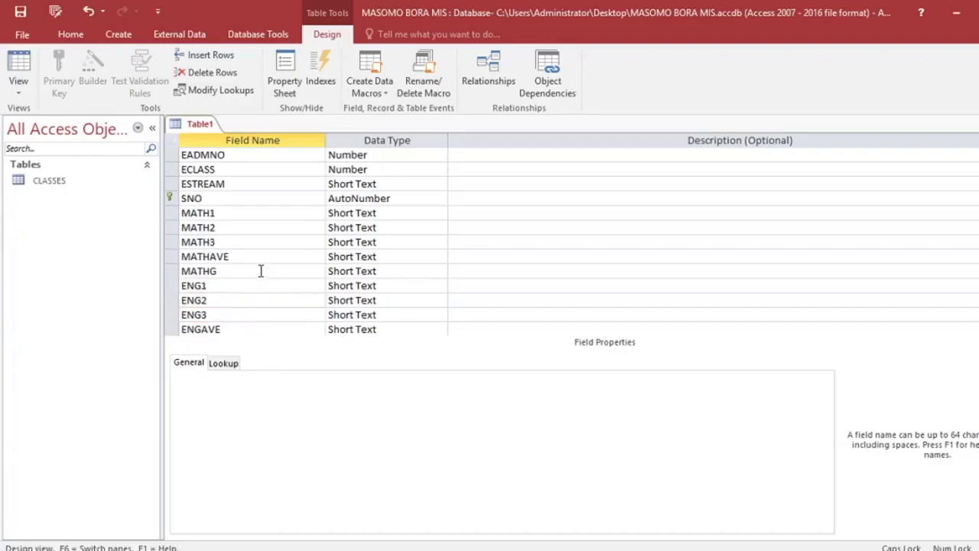
pyautogui.click(393, 216)
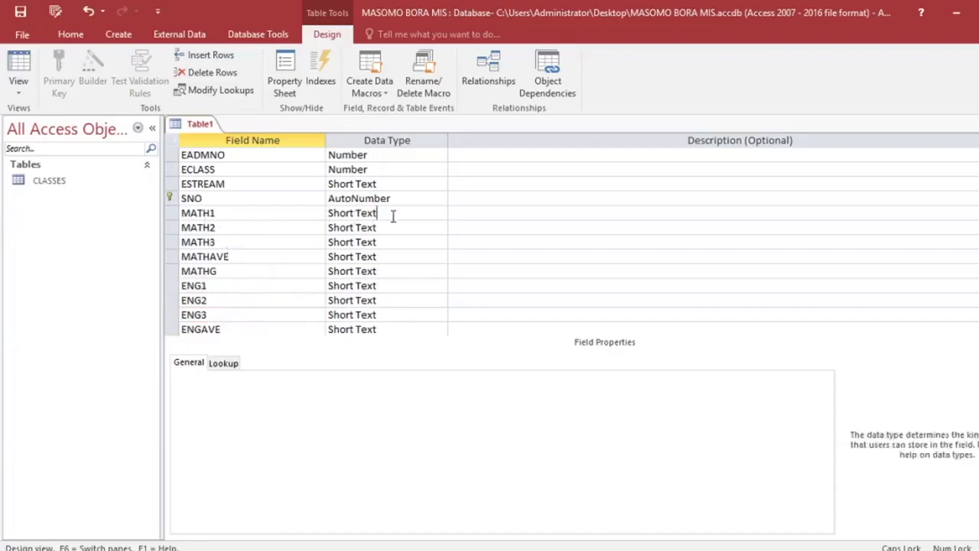
pyautogui.write('L')
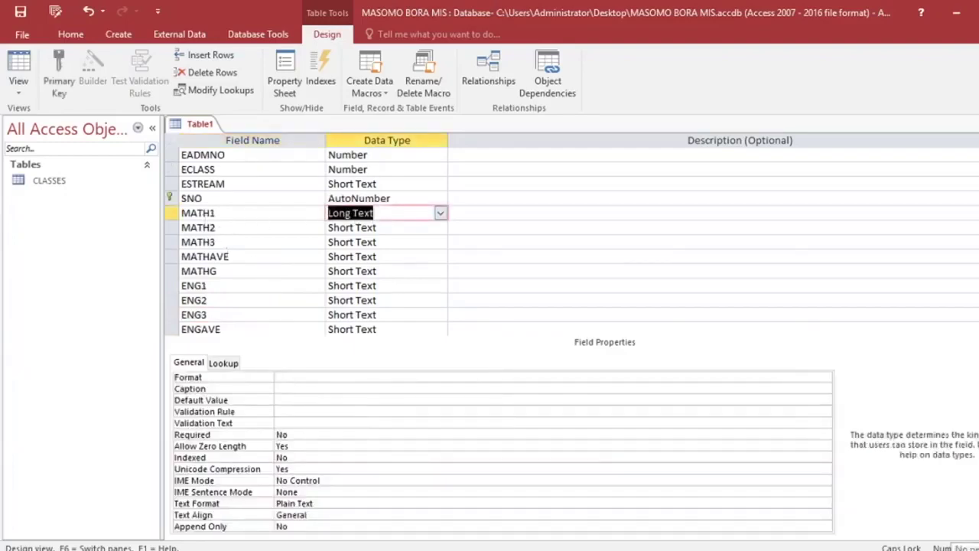
pyautogui.write('Number')
pyautogui.press('Down')
pyautogui.write('N')
pyautogui.press('Down')
pyautogui.write('N')
pyautogui.press('Down')
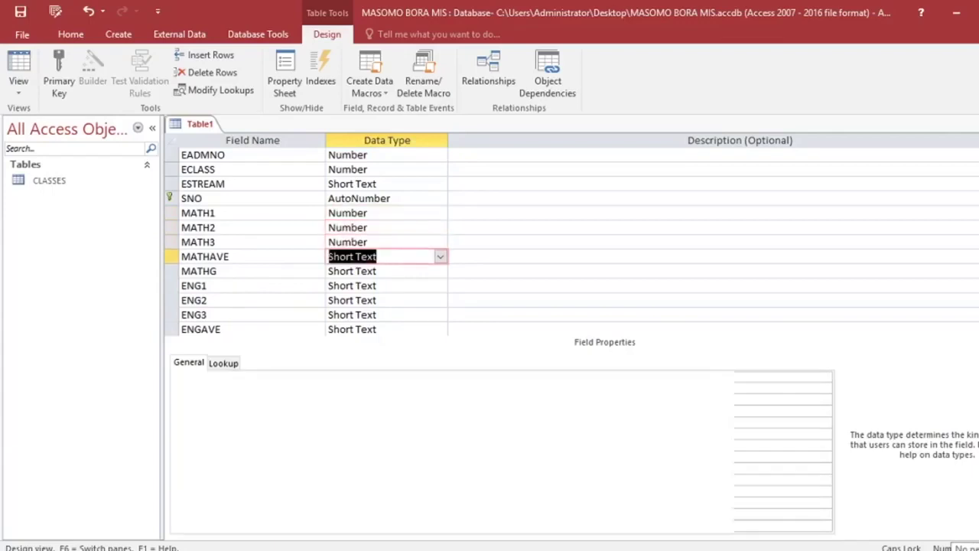
pyautogui.write('Number')
pyautogui.press('Down')
pyautogui.write('N')
pyautogui.press('Down')
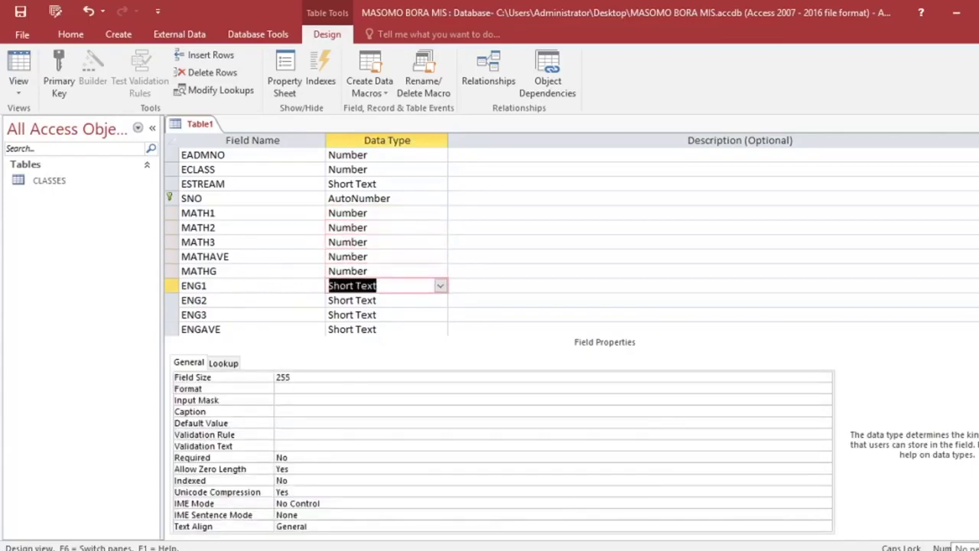
pyautogui.press('Up')
pyautogui.write('S')
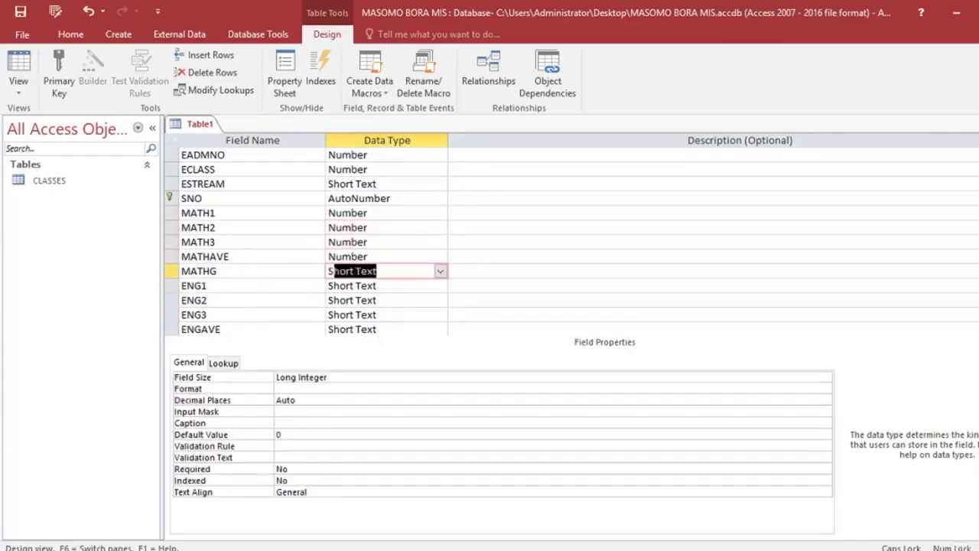
# Set the data type of ENG1, ENG2, ENG3 and ENGAVE to Number.
pyautogui.press('Down')
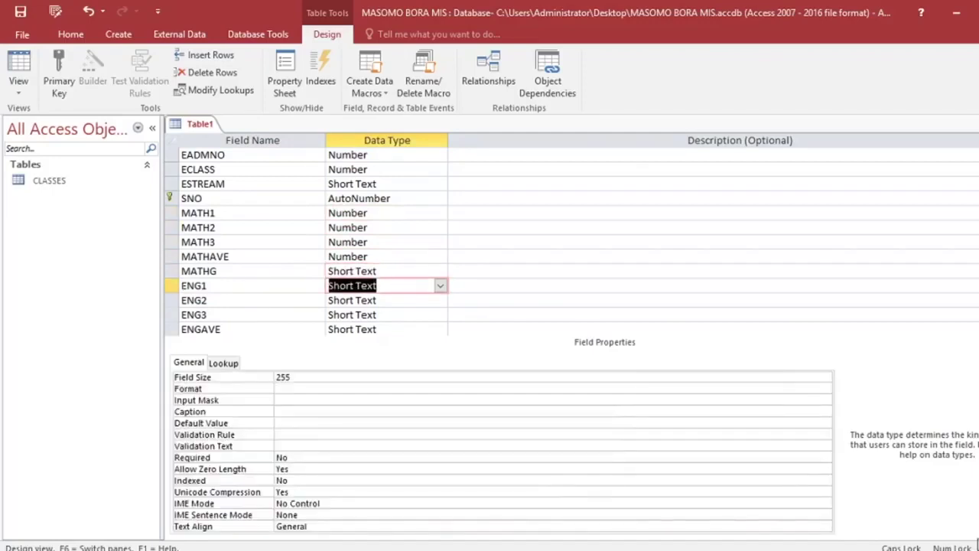
pyautogui.write('Number')
pyautogui.press('Down')
pyautogui.write('N')
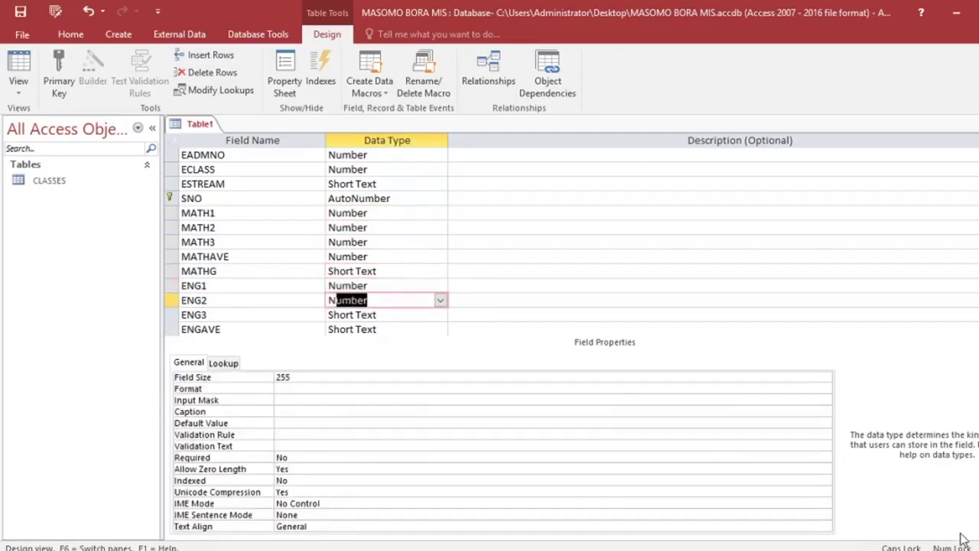
pyautogui.press('Down')
pyautogui.write('N')
pyautogui.press('Down')
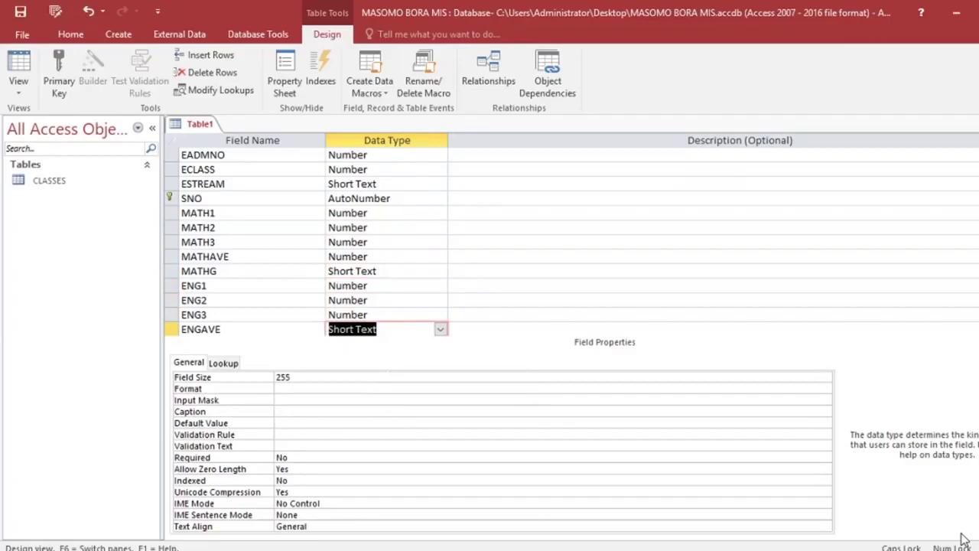
pyautogui.press('Down')
pyautogui.press('Up')
pyautogui.write('N')
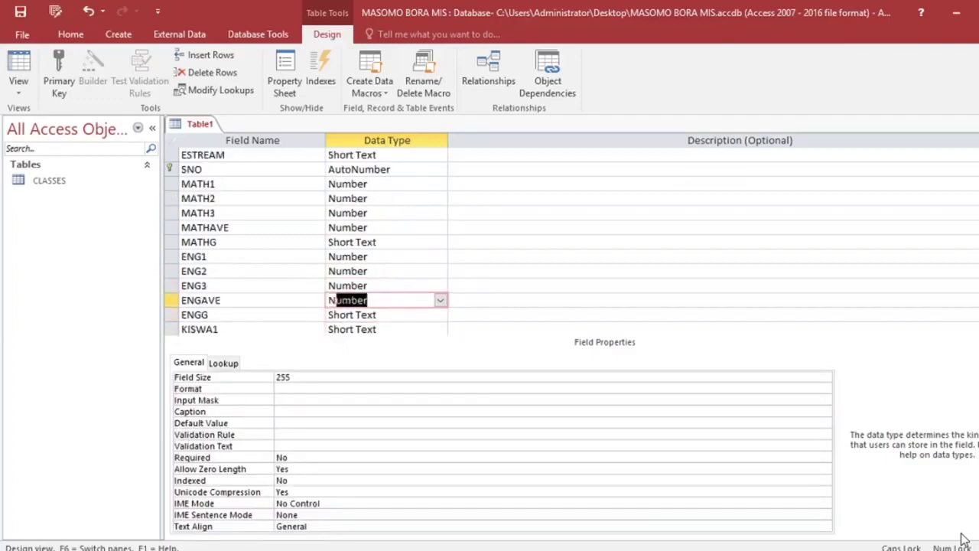
# Set the data type of KISWA1, KISWA2, ,KISWA3 and KISWAAVE to Number, leaving ENGG as Short Text.
pyautogui.press('Down')
pyautogui.press('Down')
pyautogui.write('N')
pyautogui.press('Down')
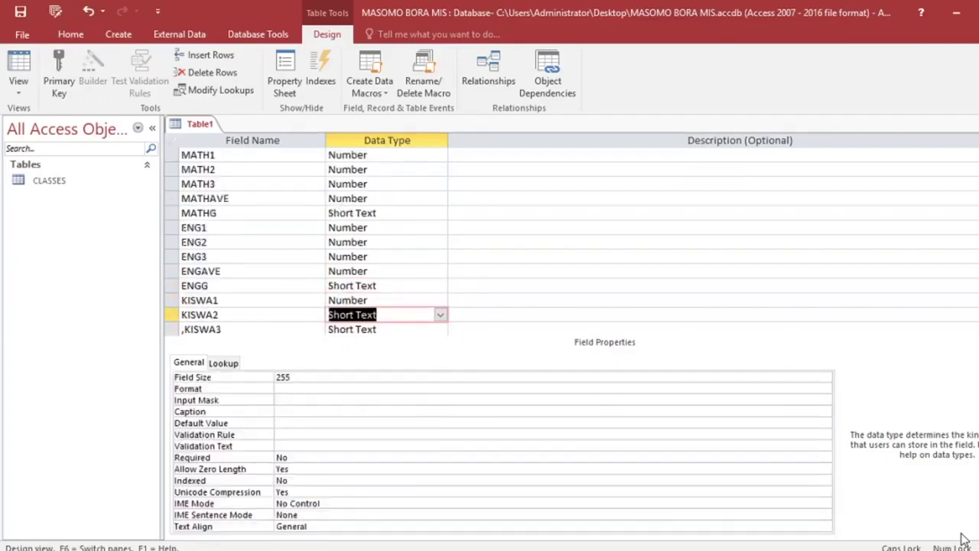
pyautogui.write('N')
pyautogui.press('Down')
pyautogui.write('N')
pyautogui.press('Down')
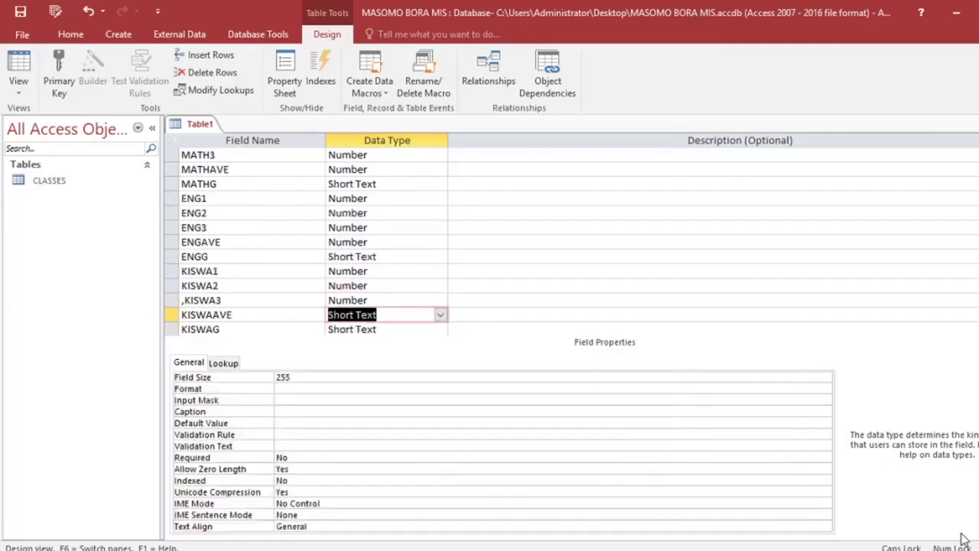
pyautogui.write('Number')
pyautogui.press('Down')
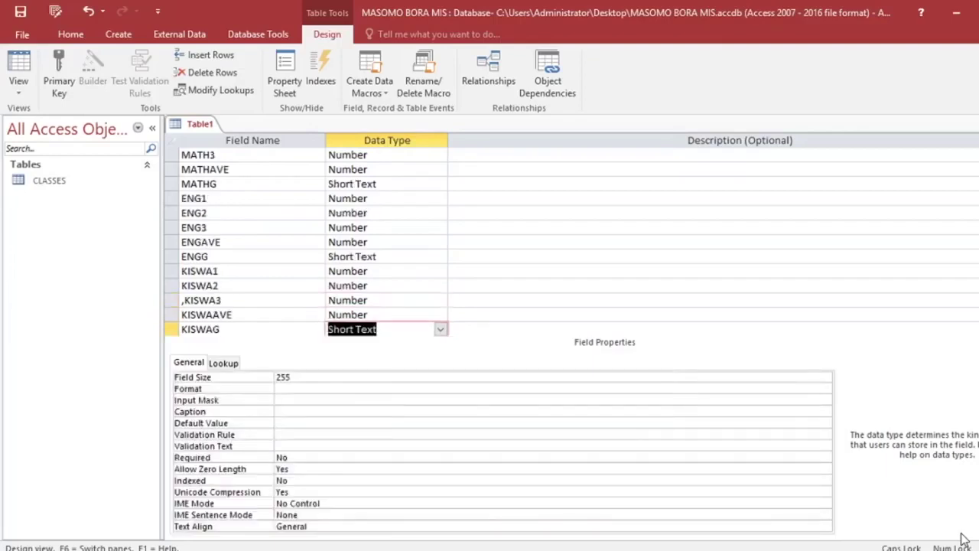
# Save the new table under the name EXAMS.
pyautogui.press('Down')
pyautogui.scroll(3, 395, 240)
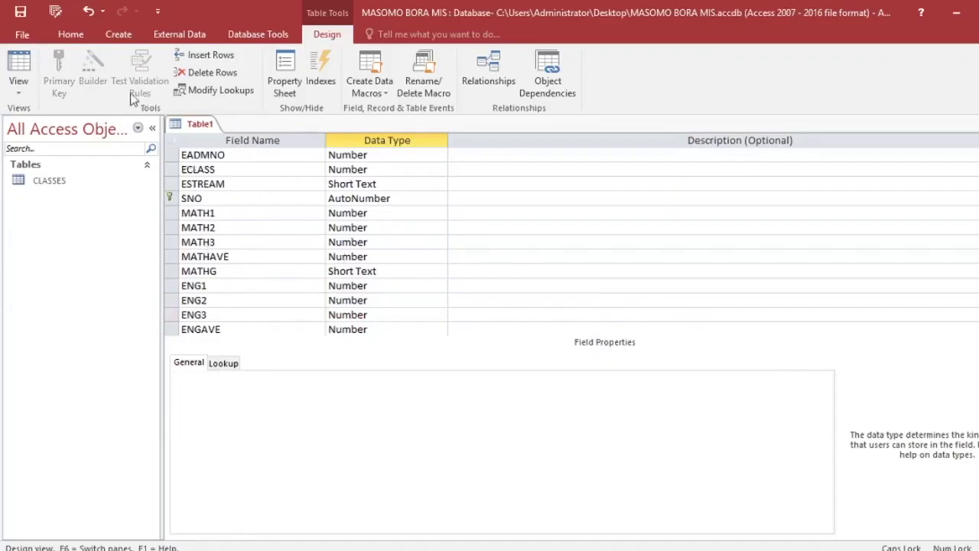
pyautogui.click(18, 17)
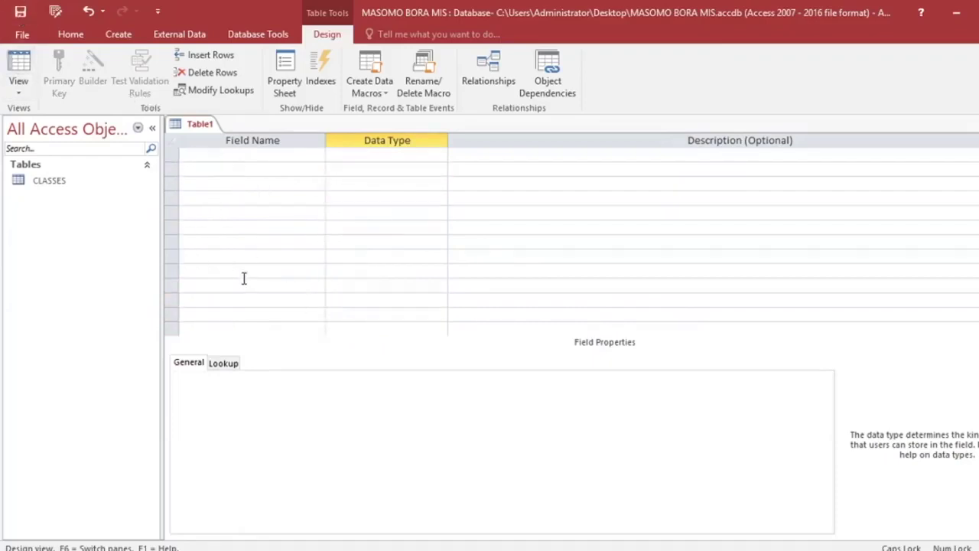
pyautogui.scroll(3, 229, 241)
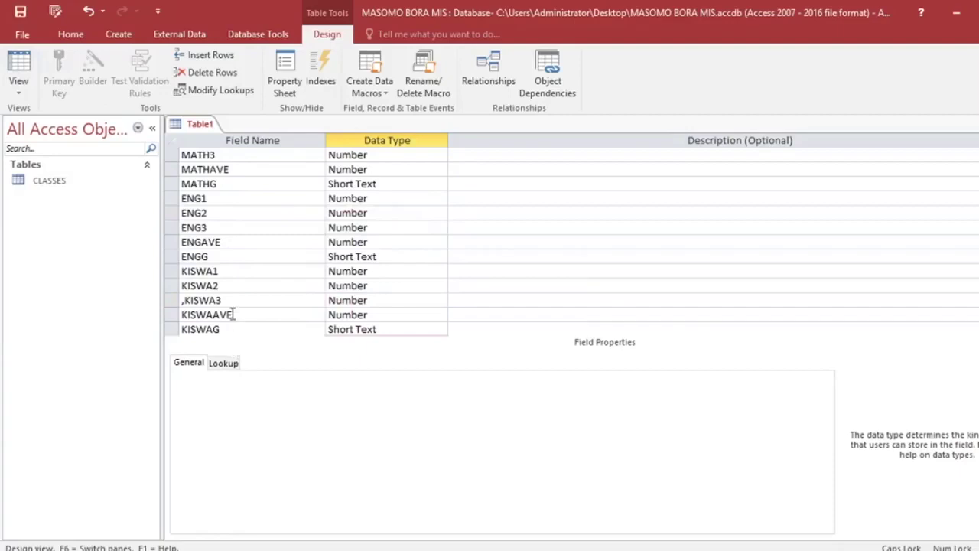
pyautogui.click(20, 13)
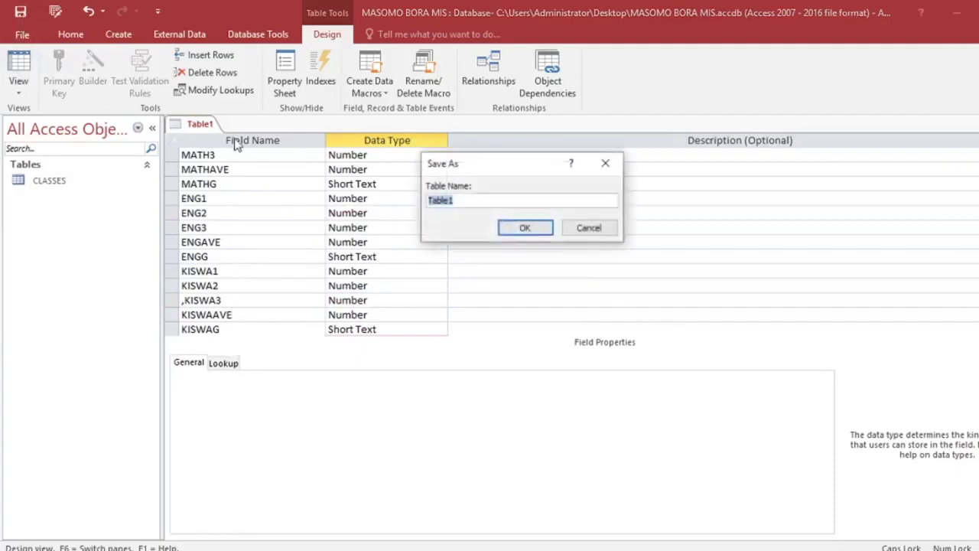
pyautogui.write('EXAMS')
pyautogui.click(529, 233)
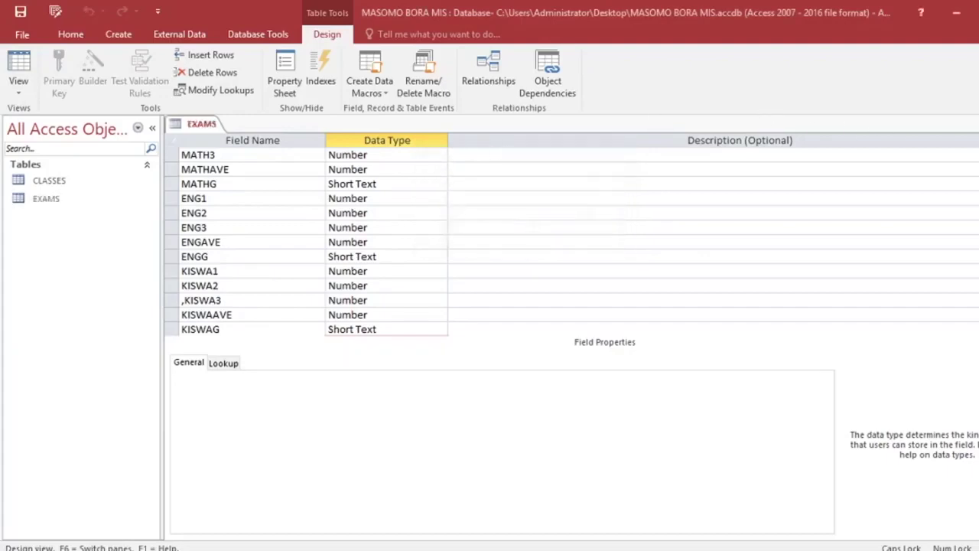
# Close the EXAMS table and start a new table in Design view with SADMNO as its first field.
pyautogui.hotkey('ctrl', 'w')
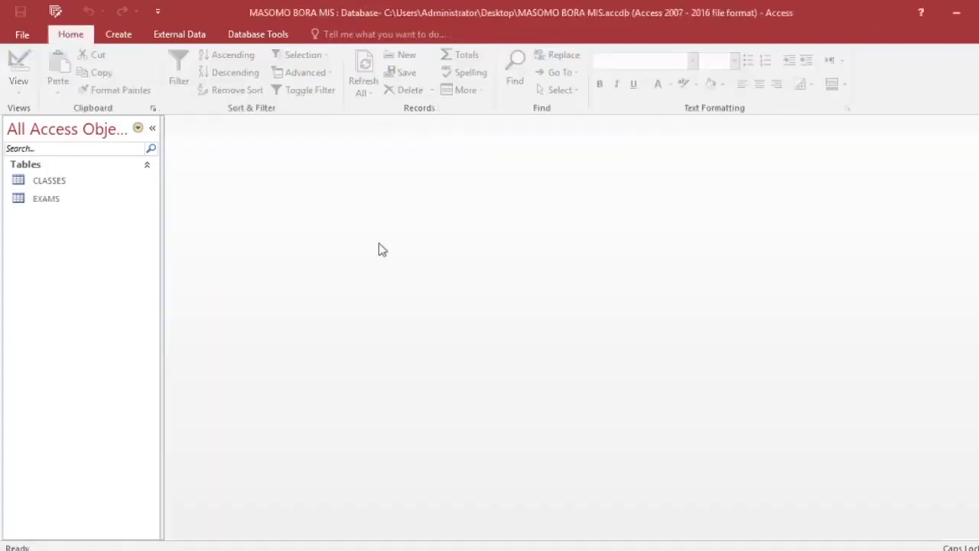
pyautogui.click(115, 34)
pyautogui.click(107, 80)
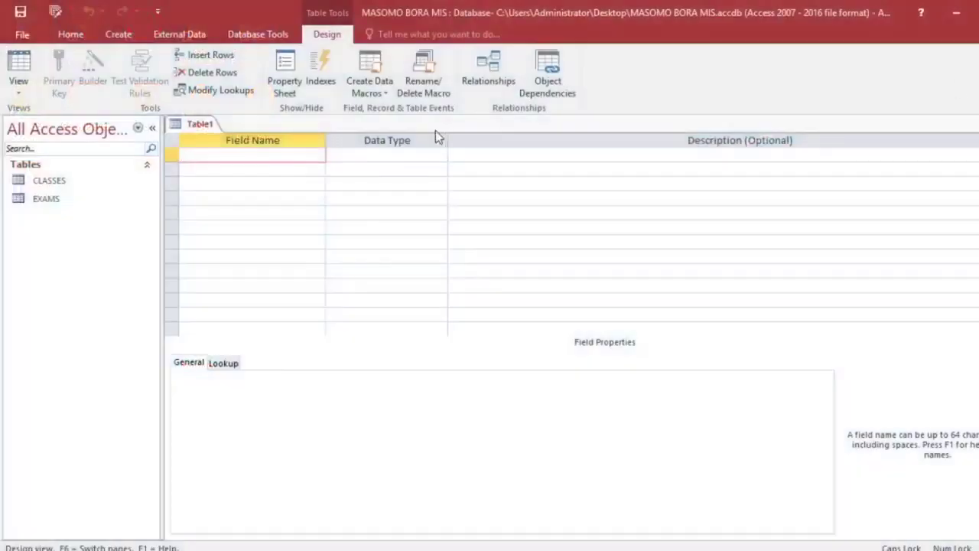
pyautogui.write('SADMNO')
# Set the SADMNO field's data type to Number and make it the primary key.
pyautogui.rightClick(229, 156)
pyautogui.click(271, 161)
pyautogui.doubleClick(389, 158)
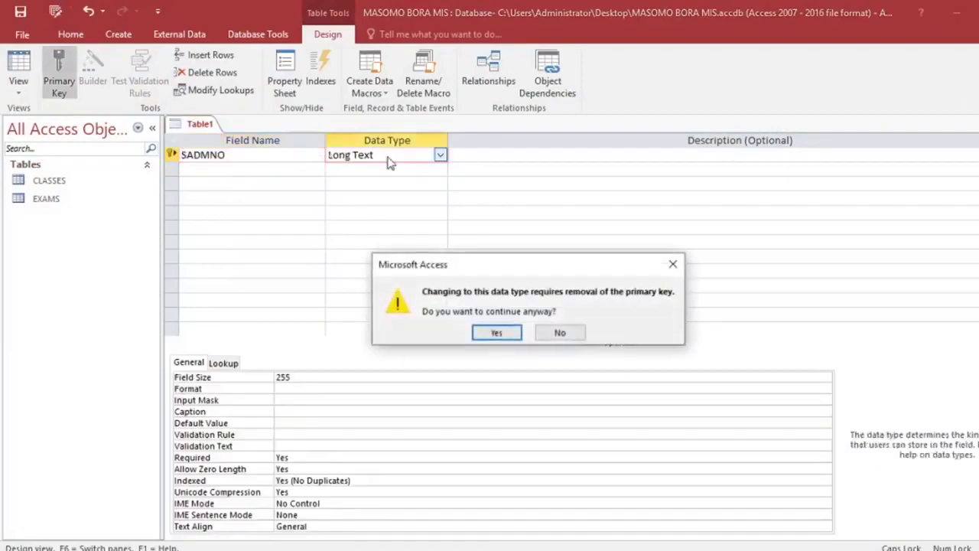
pyautogui.click(496, 333)
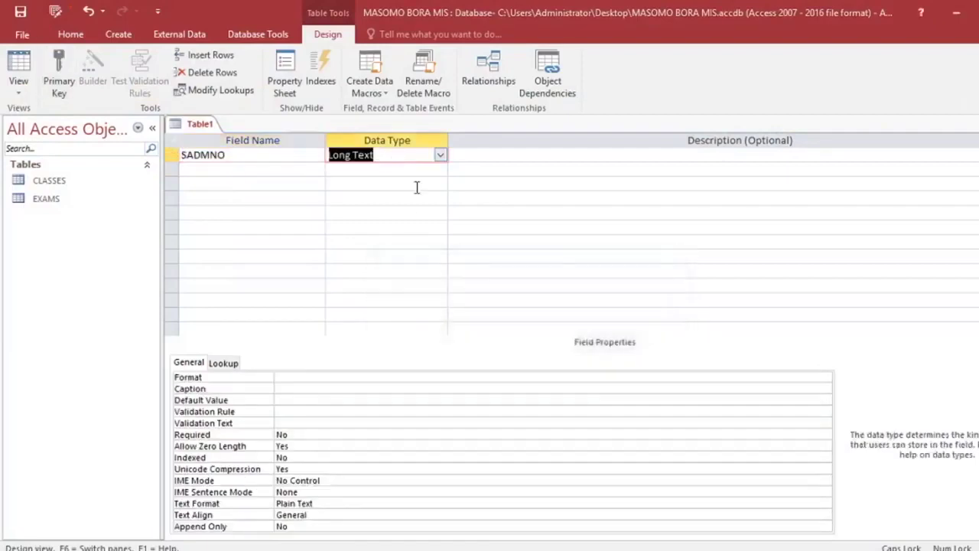
pyautogui.write('Number')
pyautogui.click(313, 175)
pyautogui.rightClick(258, 155)
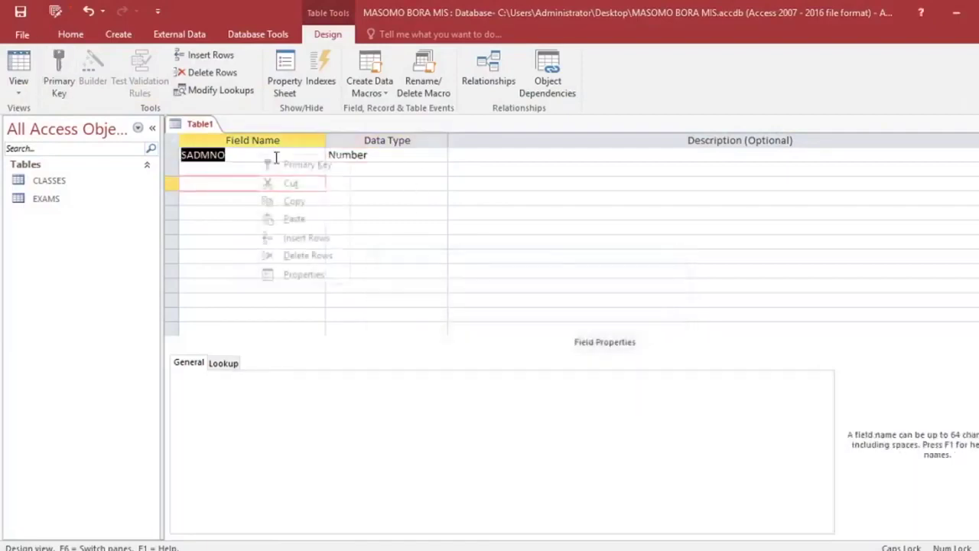
pyautogui.click(291, 166)
# Add the fields SNAME, SCLASS and SSTREAM below SADMNO.
pyautogui.click(232, 171)
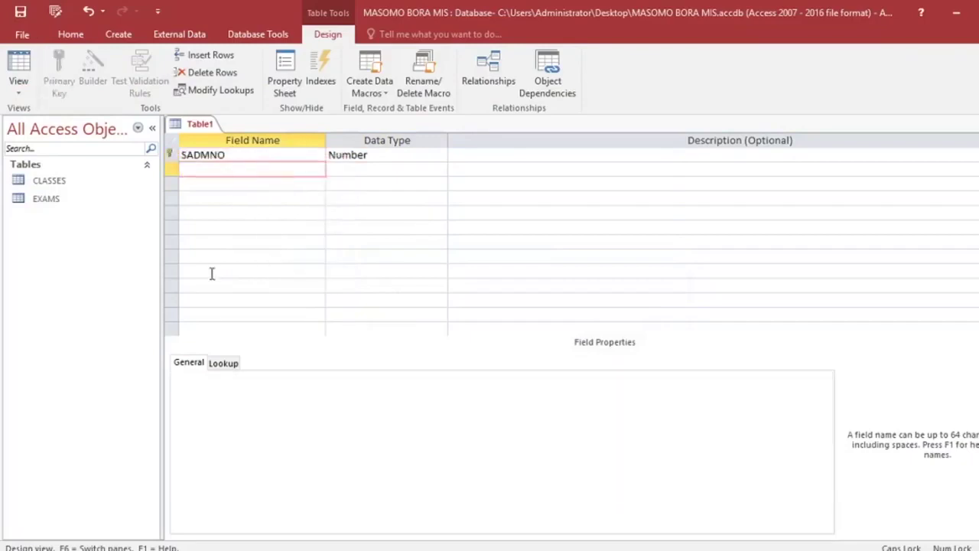
pyautogui.write('SNAME')
pyautogui.press('Down')
pyautogui.write('S')
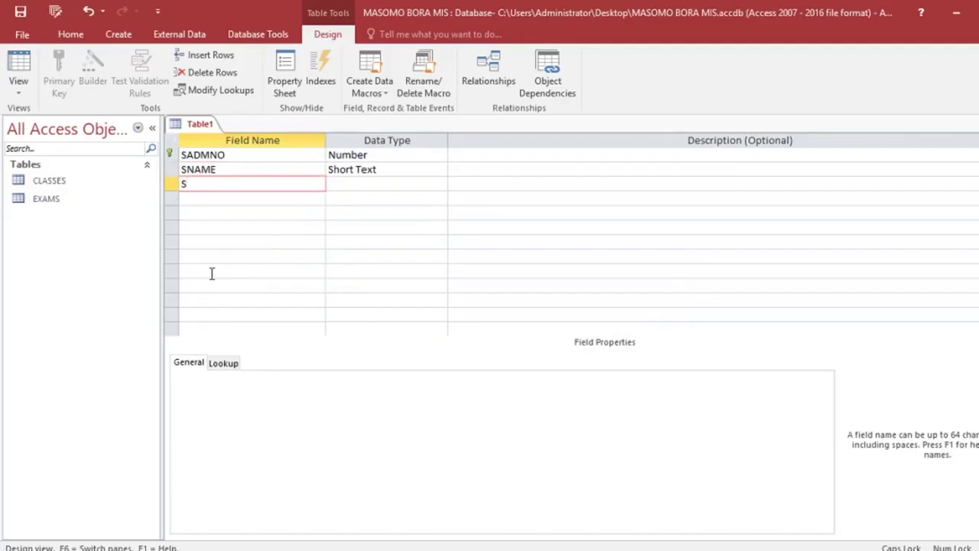
pyautogui.write('CLASS')
pyautogui.press('Down')
pyautogui.write('SSTREAM')
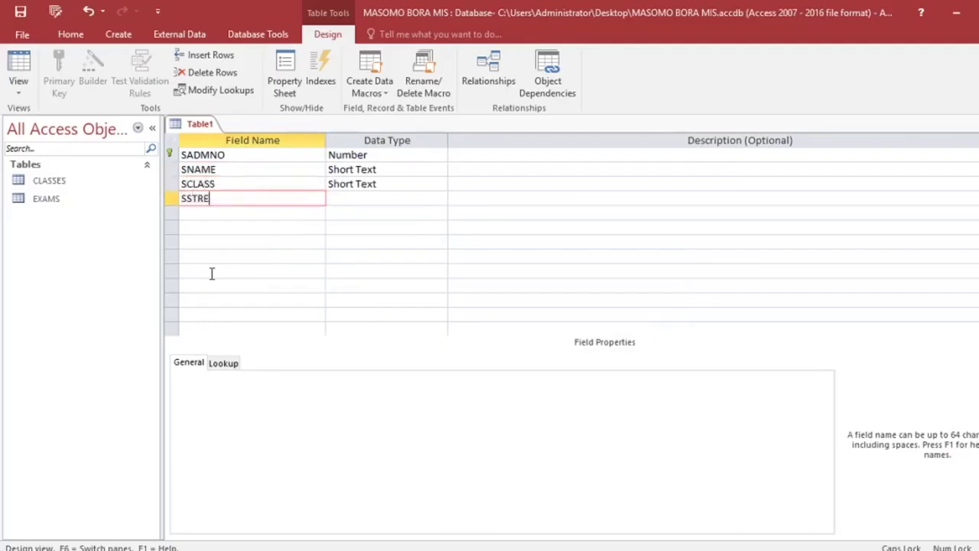
# Set the data type of the SCLASS field to Number.
pyautogui.click(410, 174)
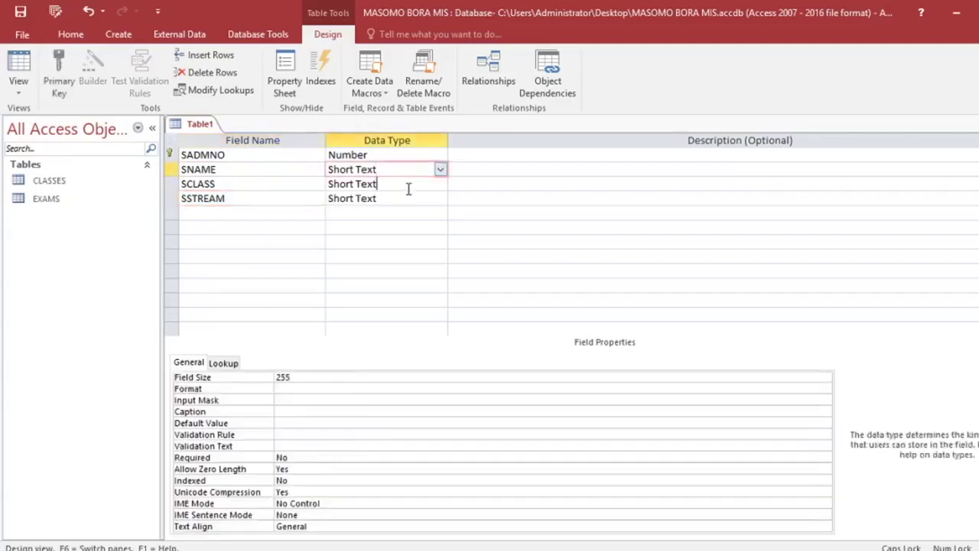
pyautogui.click(408, 188)
pyautogui.doubleClick(405, 185)
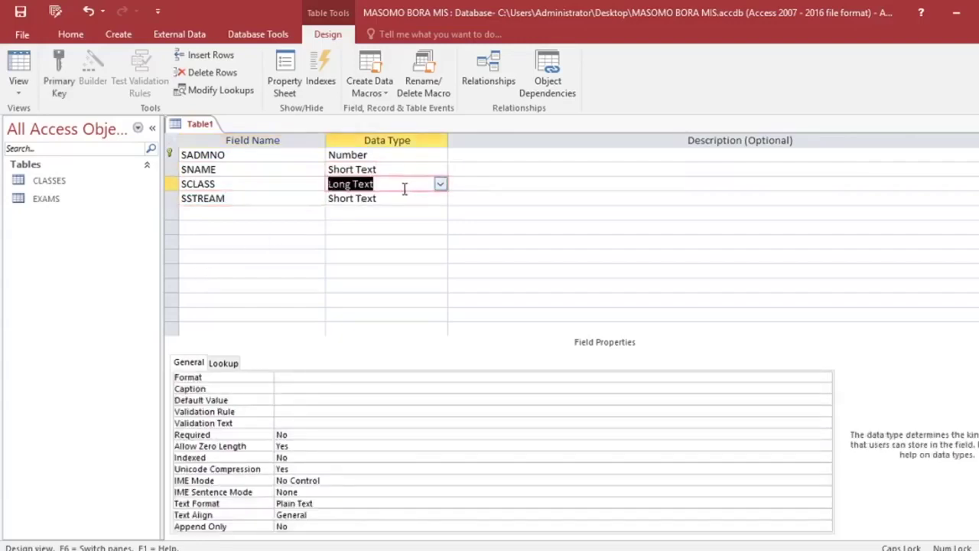
pyautogui.write('Number')
# Add the fields TERM and SYEAR below SSTREAM.
pyautogui.click(218, 214)
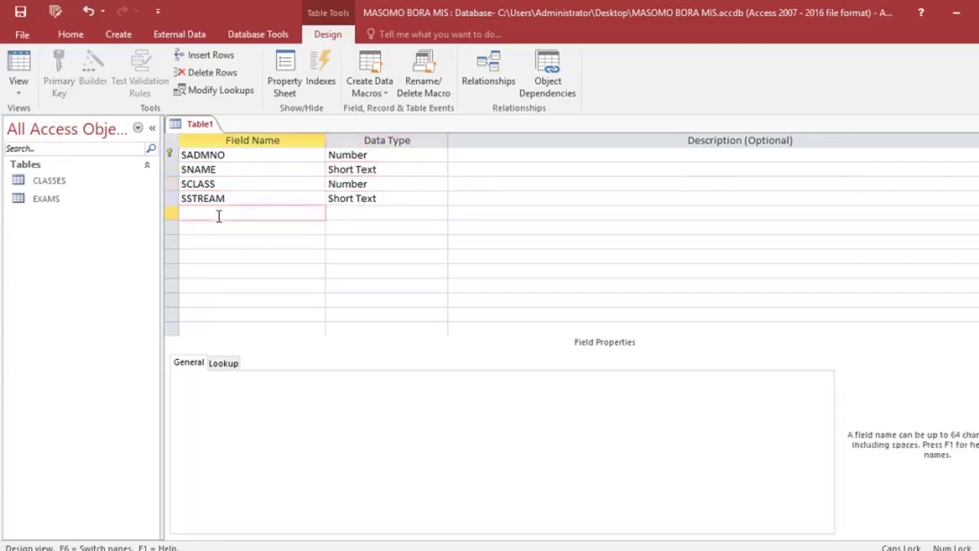
pyautogui.write('TERM')
pyautogui.click(209, 228)
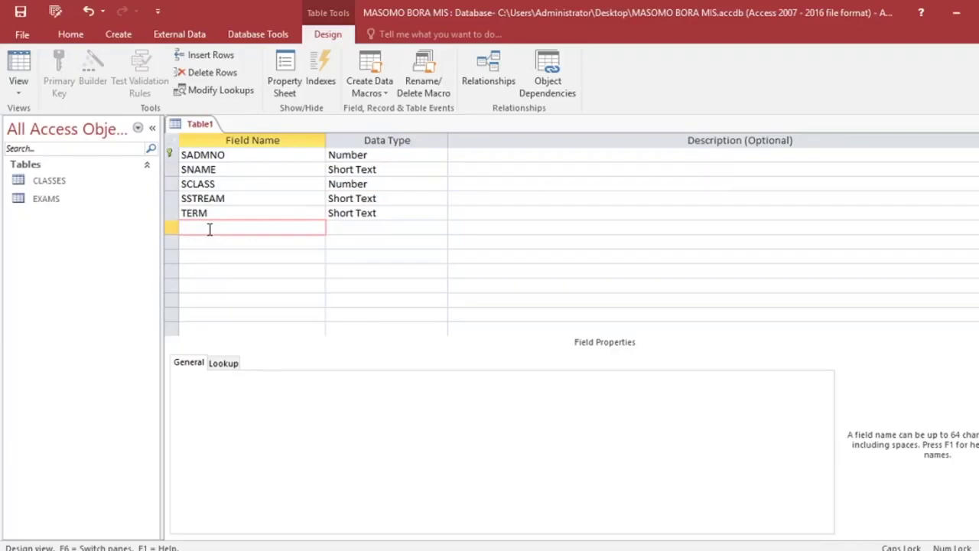
pyautogui.write('S')
pyautogui.press('BackSpace')
pyautogui.write('SYEAR')
# Set the data type of the SYEAR field to Number.
pyautogui.click(291, 260)
pyautogui.doubleClick(389, 227)
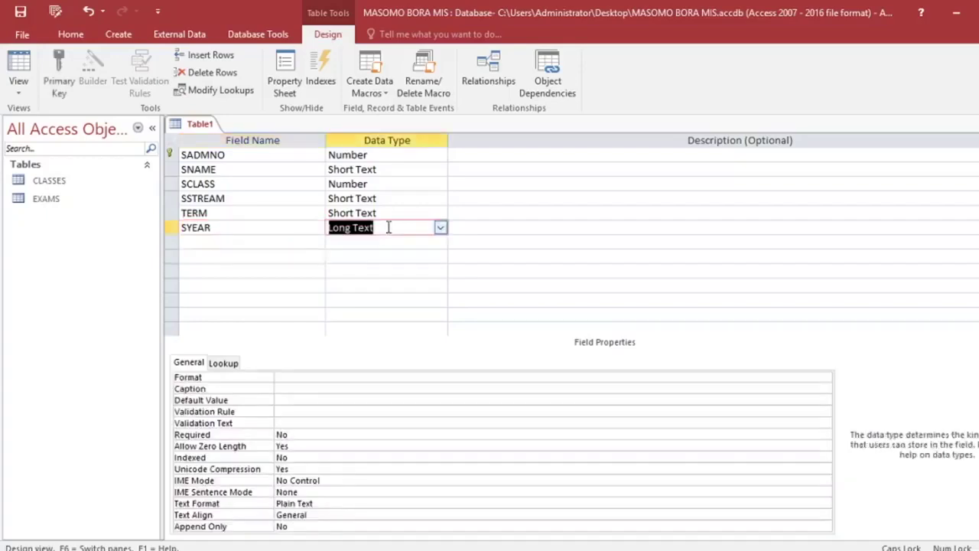
pyautogui.write('N')
pyautogui.click(317, 254)
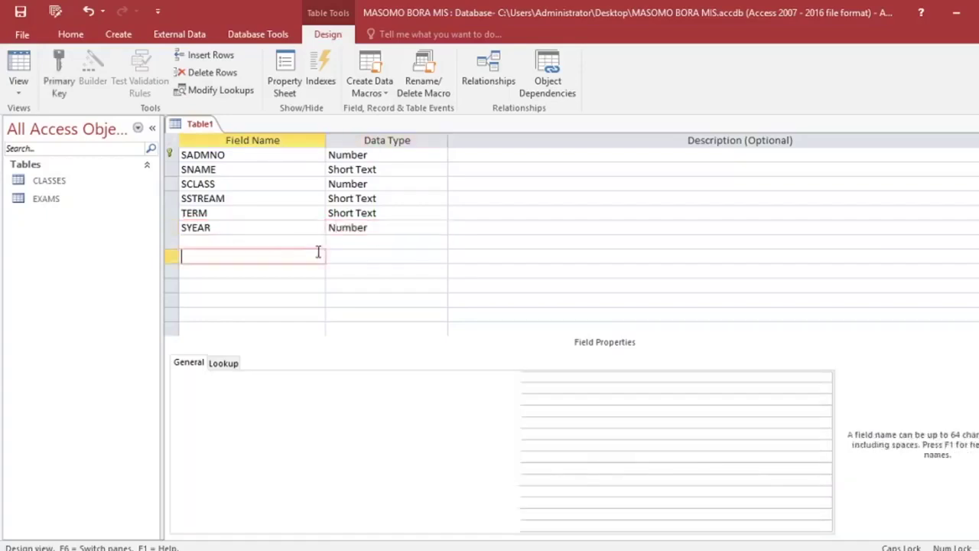
# Add eleven fields named S1 through S11 below SYEAR.
pyautogui.click(203, 241)
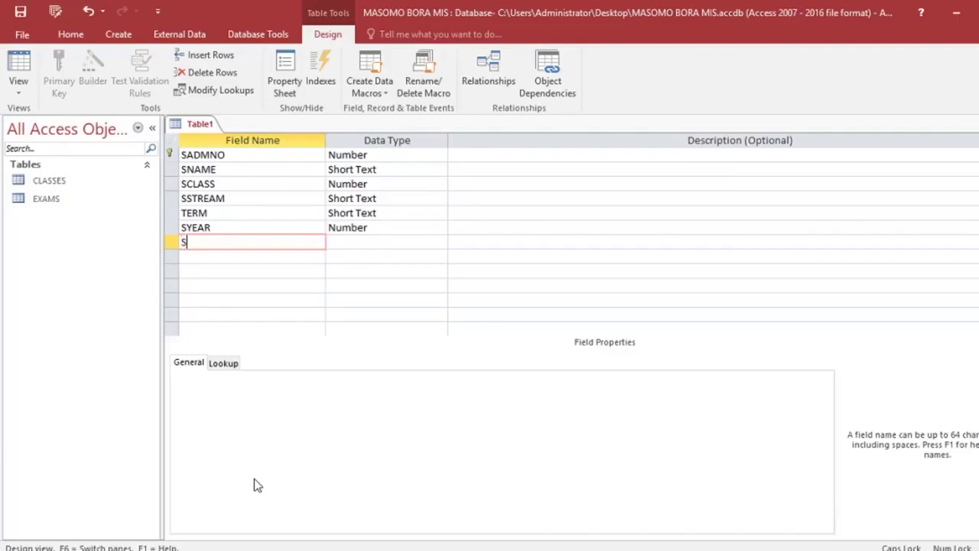
pyautogui.press('Down')
pyautogui.write('S')
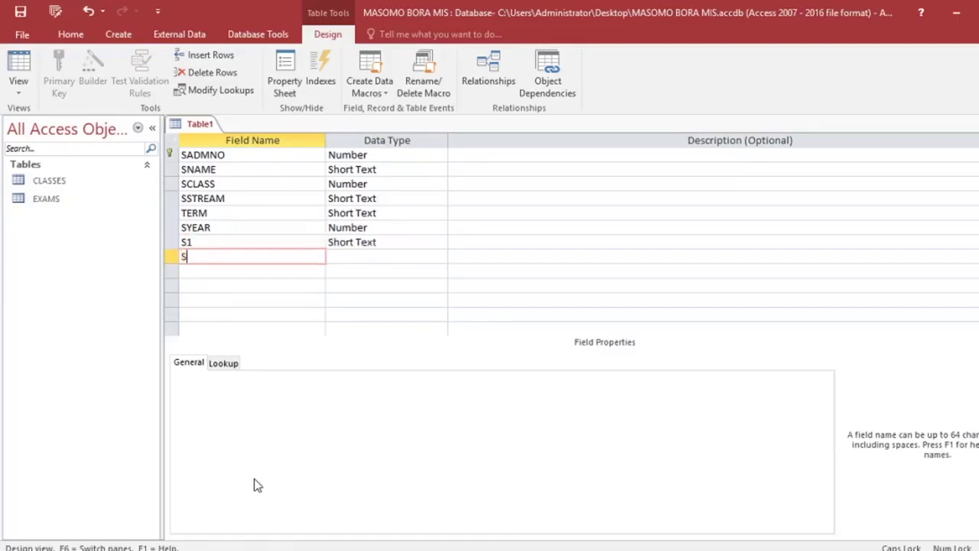
pyautogui.write('2')
pyautogui.press('Down')
pyautogui.write('S3')
pyautogui.press('Down')
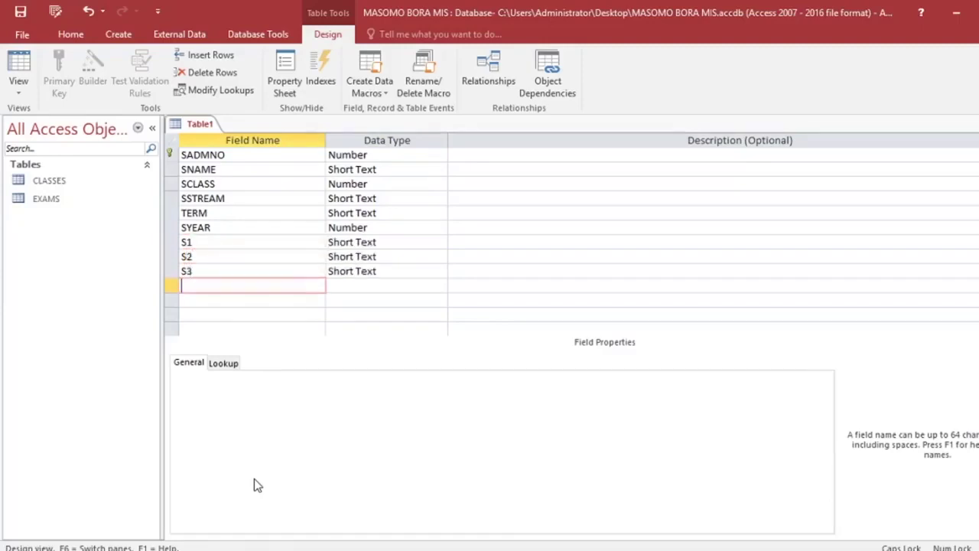
pyautogui.press('Down')
pyautogui.write('S')
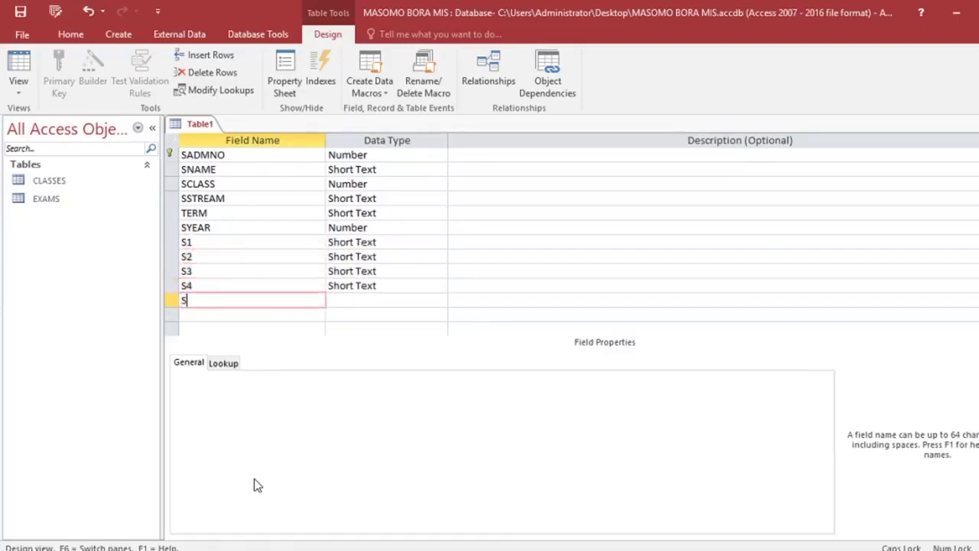
pyautogui.write('5')
pyautogui.press('Down')
pyautogui.write('S')
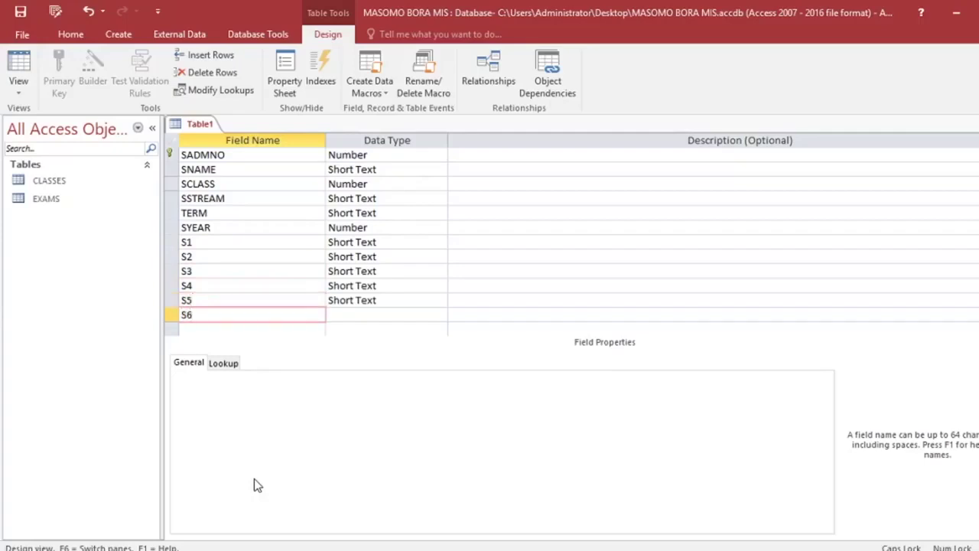
pyautogui.press('Down')
pyautogui.write('S7')
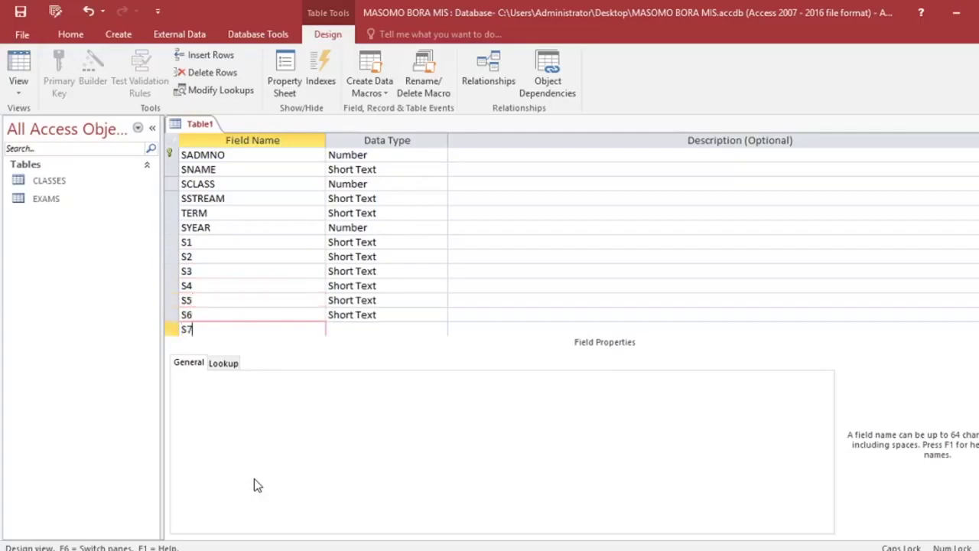
pyautogui.press('Down')
pyautogui.write('S8')
pyautogui.press('Down')
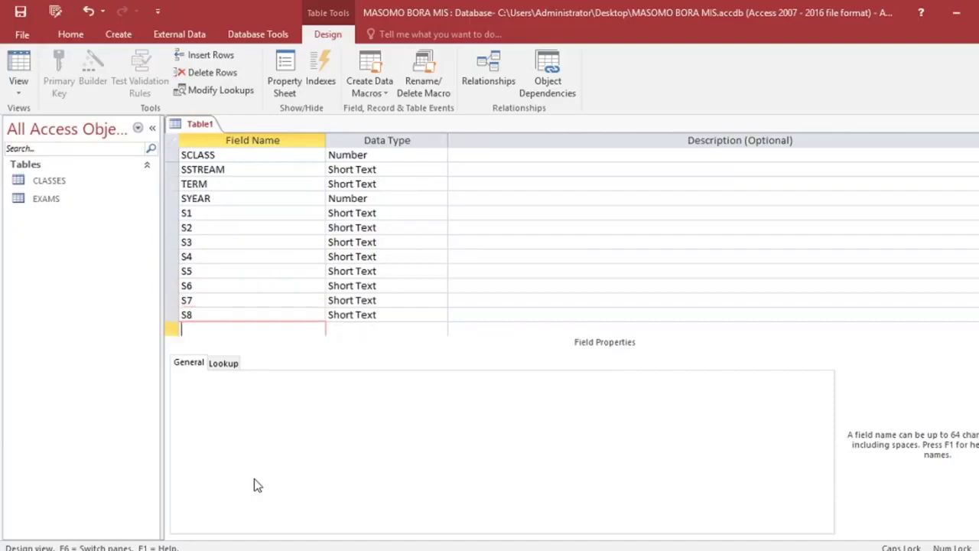
pyautogui.write('S9')
pyautogui.press('Down')
pyautogui.write('S')
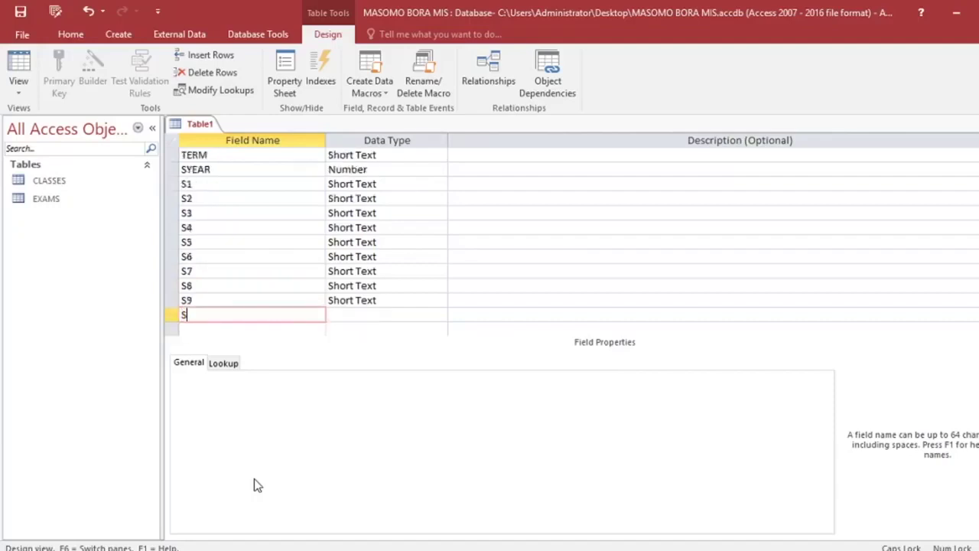
pyautogui.press('Down')
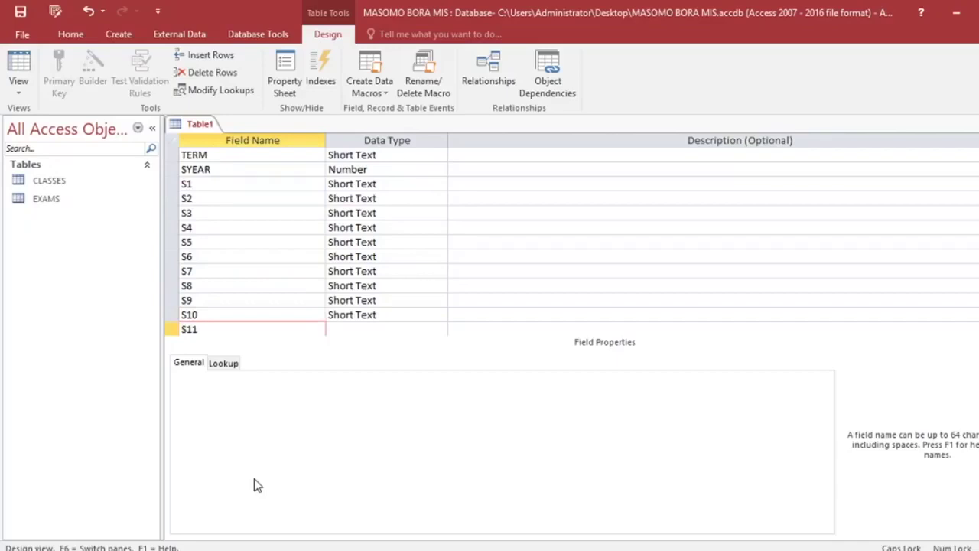
# Set the data type of the fields S1 through S11 to Yes/No.
pyautogui.doubleClick(395, 192)
pyautogui.doubleClick(397, 184)
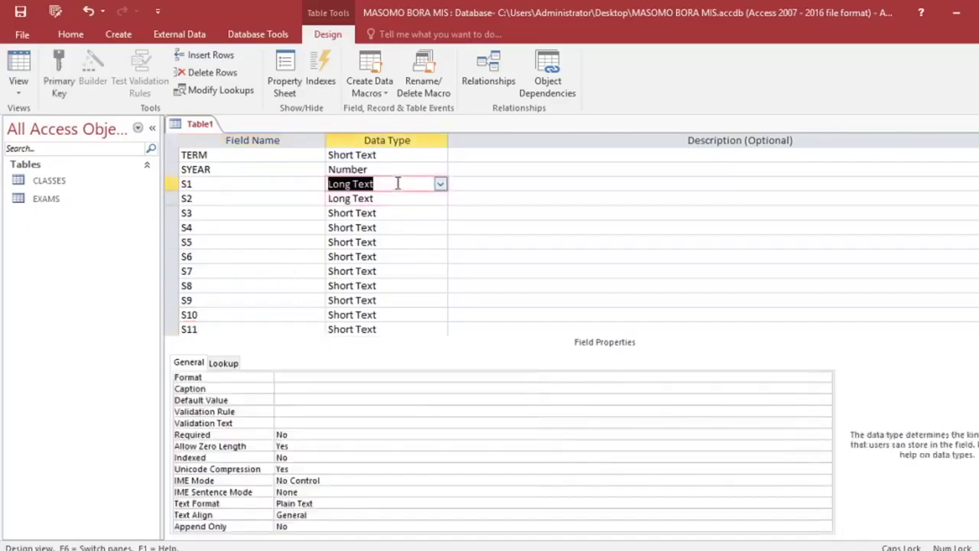
pyautogui.write('y')
pyautogui.press('Down')
pyautogui.write('y')
pyautogui.press('Down')
pyautogui.write('y')
pyautogui.press('Down')
pyautogui.write('y')
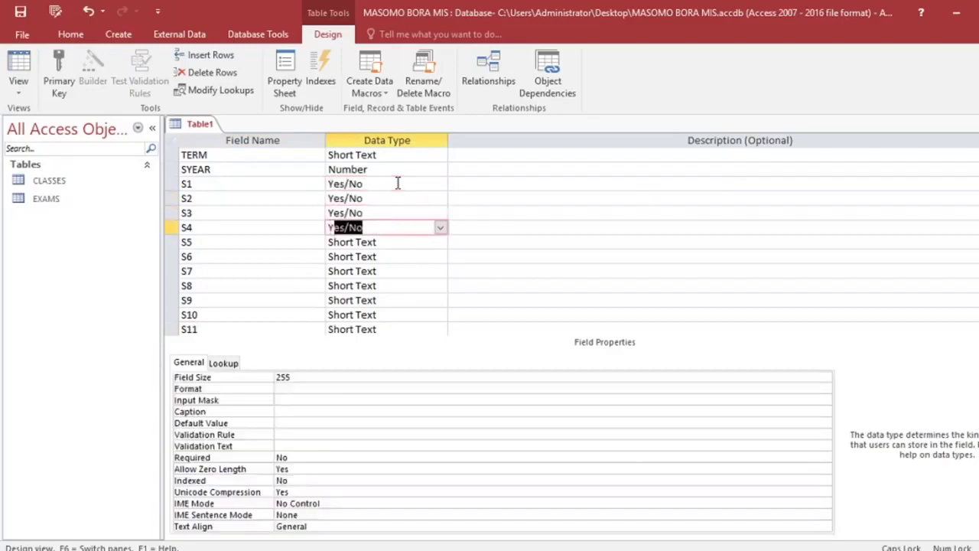
pyautogui.press('Down')
pyautogui.press('y')
pyautogui.press('Down')
pyautogui.press('y')
pyautogui.press('Down')
pyautogui.press('y')
pyautogui.press('Down')
pyautogui.press('y')
pyautogui.press('Down')
pyautogui.press('y')
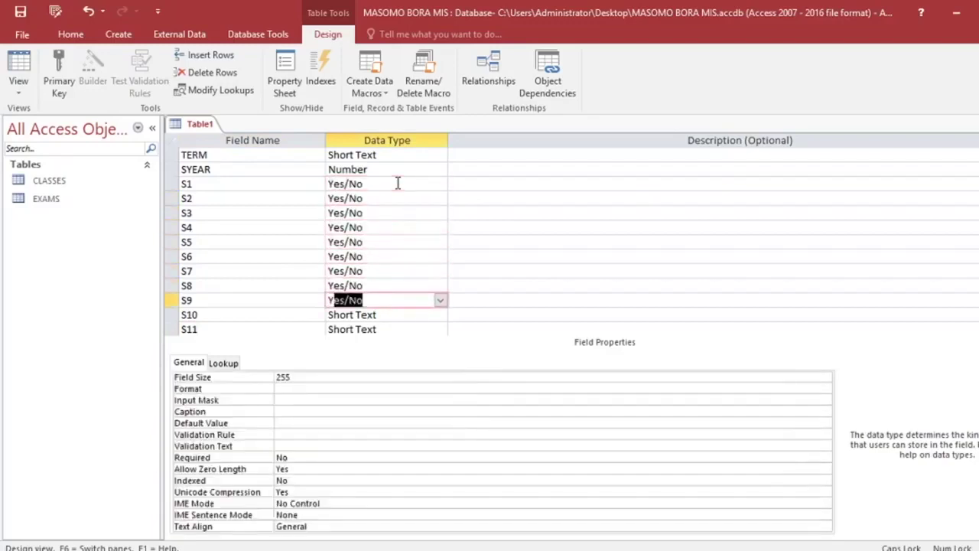
pyautogui.press('Down')
pyautogui.write('y')
pyautogui.press('Down')
pyautogui.write('y')
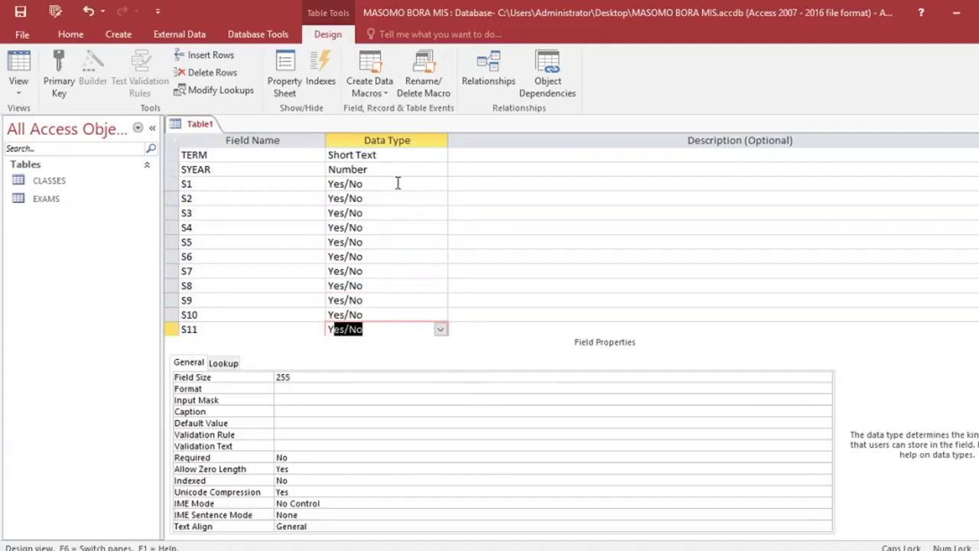
# Review the field list and save the new table under the name STUDENTS.
pyautogui.scroll(-1, 287, 302)
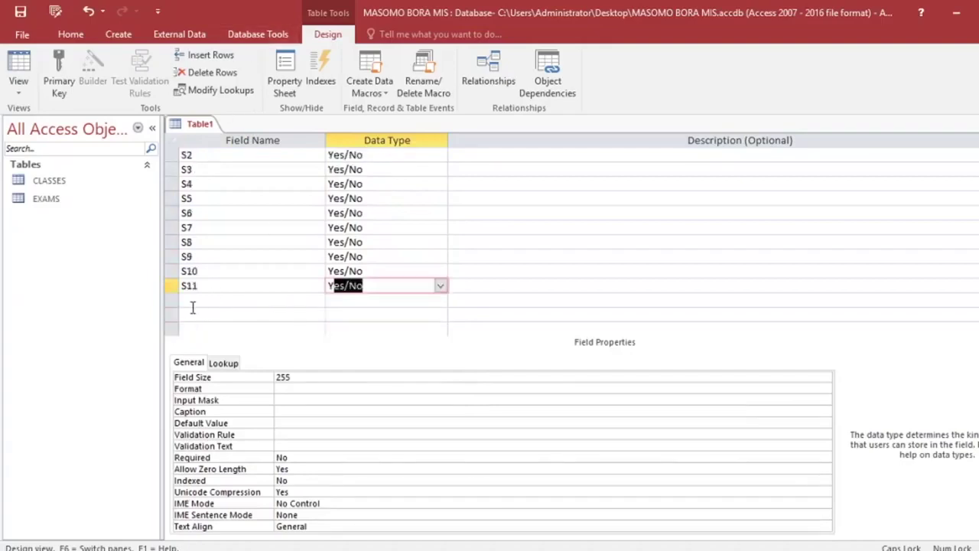
pyautogui.click(195, 301)
pyautogui.scroll(3, 211, 296)
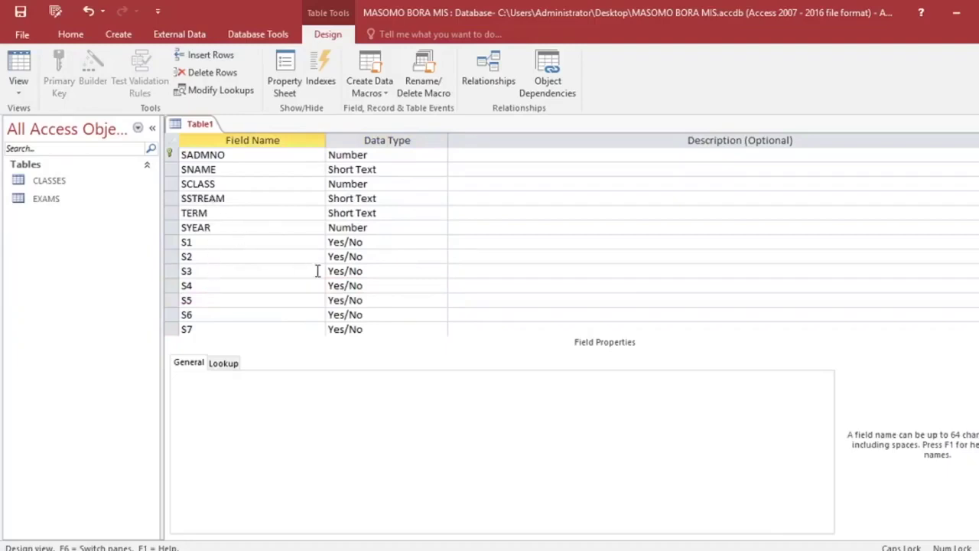
pyautogui.scroll(-2, 317, 271)
pyautogui.click(20, 11)
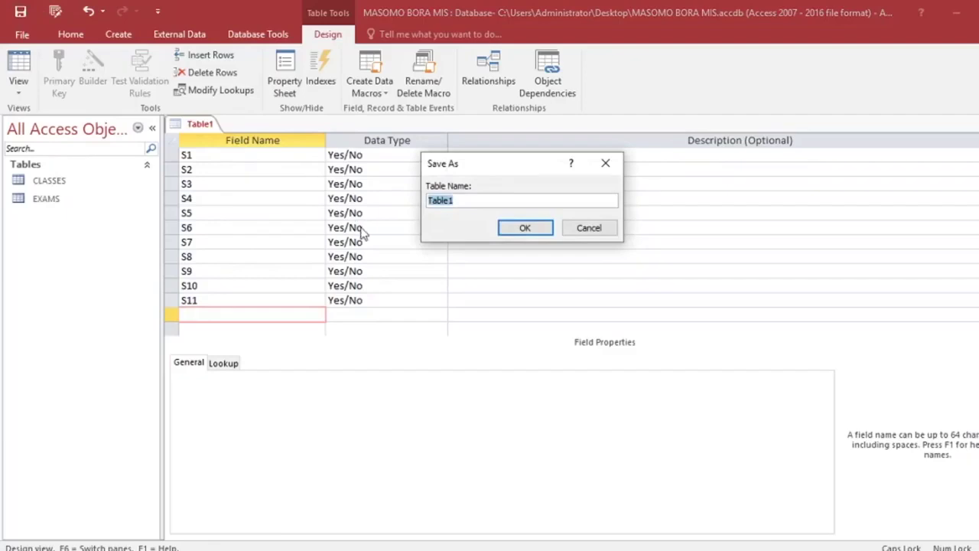
pyautogui.write('STUDENTS')
pyautogui.press('Return')
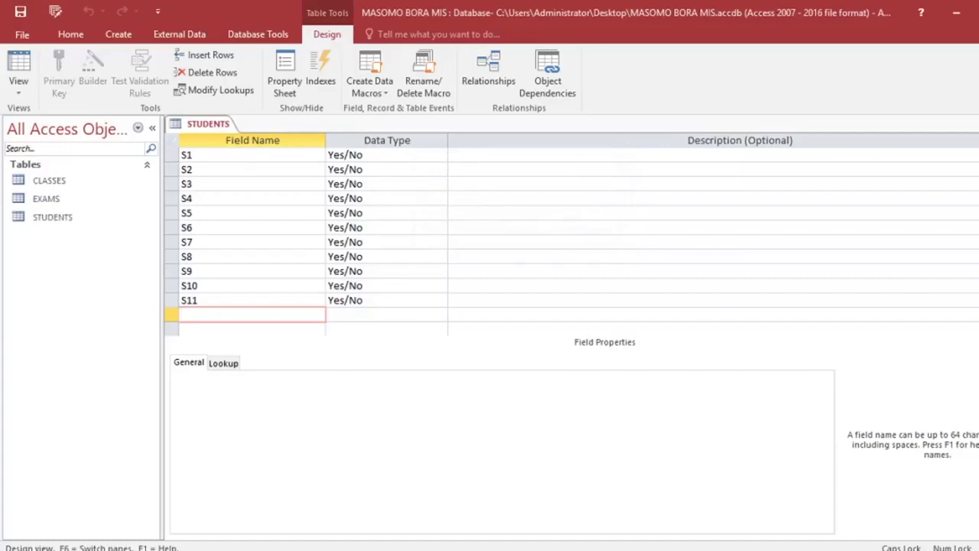
# Close the STUDENTS table and start a new table design with TERMID as an AutoNumber primary key field.
pyautogui.hotkey('ctrl', 'w')
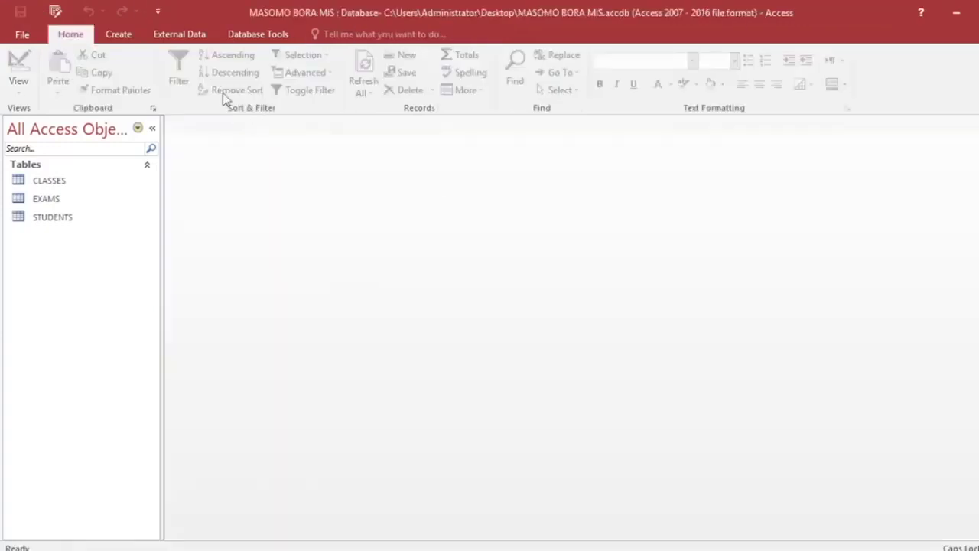
pyautogui.click(117, 34)
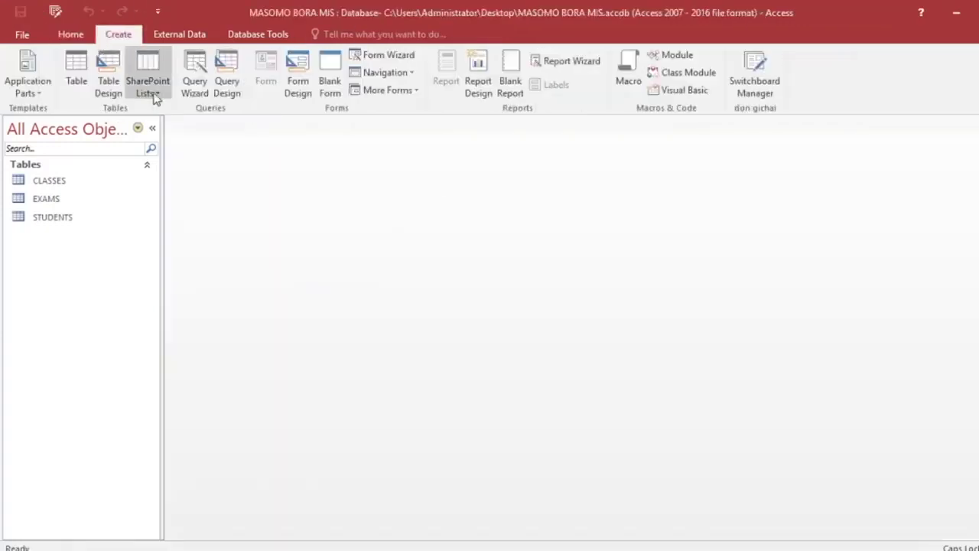
pyautogui.click(108, 86)
pyautogui.write('T')
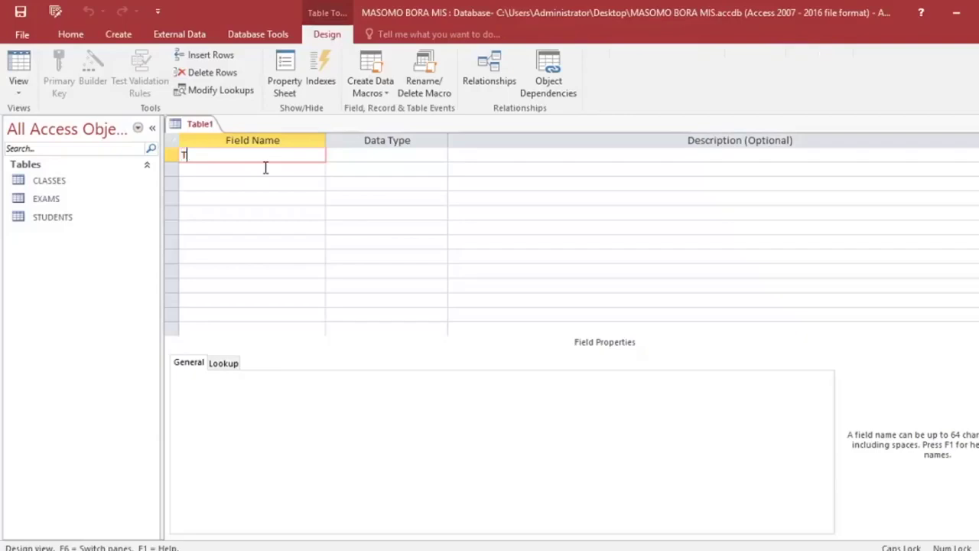
pyautogui.write('ERMID')
pyautogui.click(341, 160)
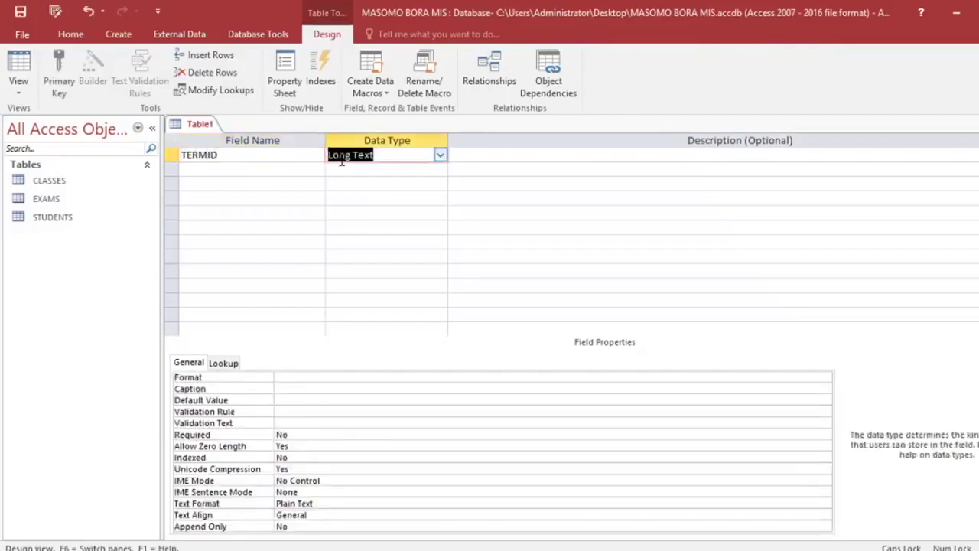
pyautogui.write('AutoNumber')
pyautogui.rightClick(346, 159)
pyautogui.click(400, 169)
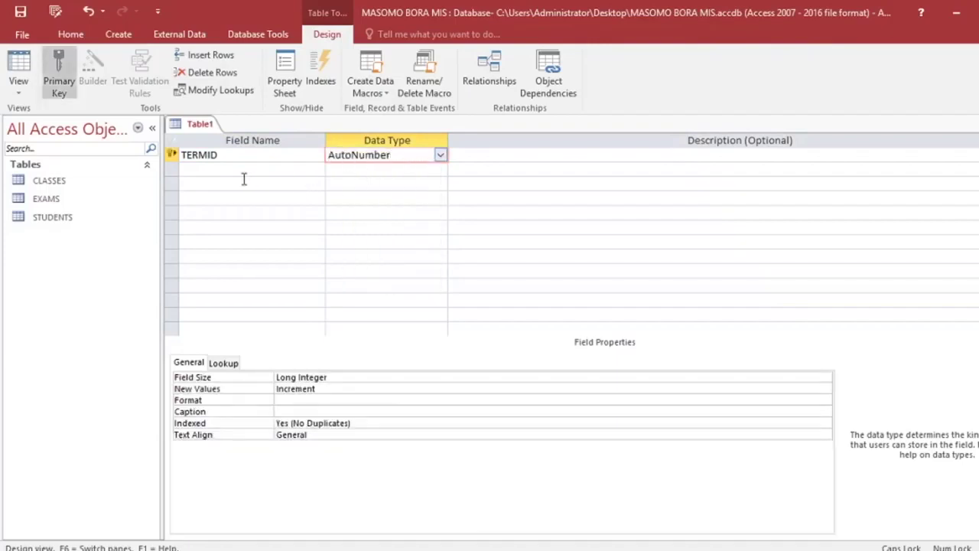
# Add a TERM field with the Short Text data type below TERMID.
pyautogui.click(241, 173)
pyautogui.write('TEREM')
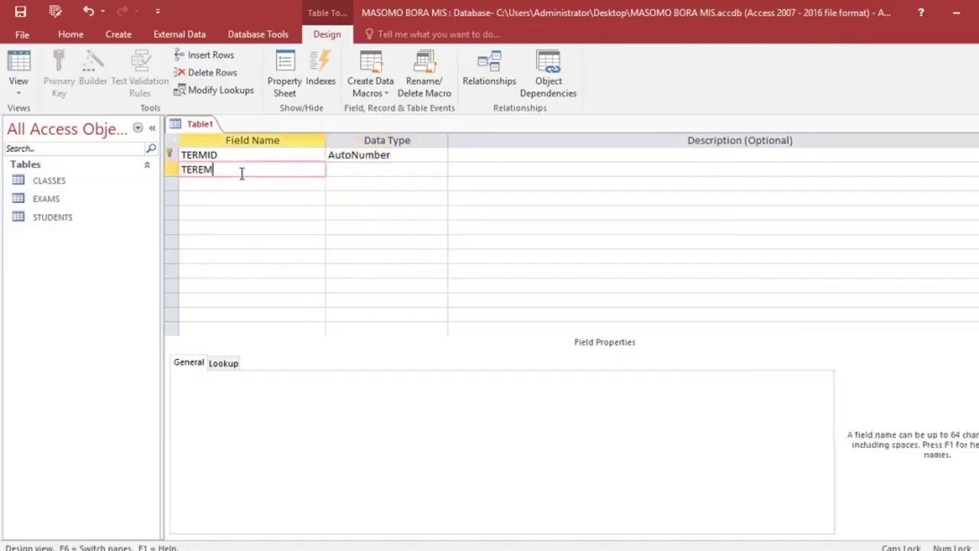
pyautogui.press('BackSpace')
pyautogui.press('BackSpace')
pyautogui.write('M')
pyautogui.click(360, 170)
# Save the new table under the name TERMS.
pyautogui.click(20, 11)
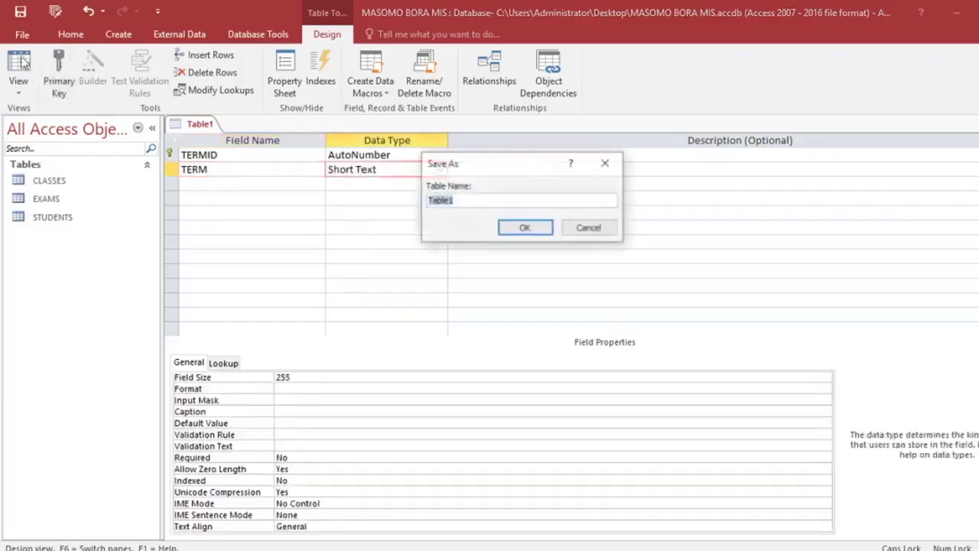
pyautogui.write('TERMS')
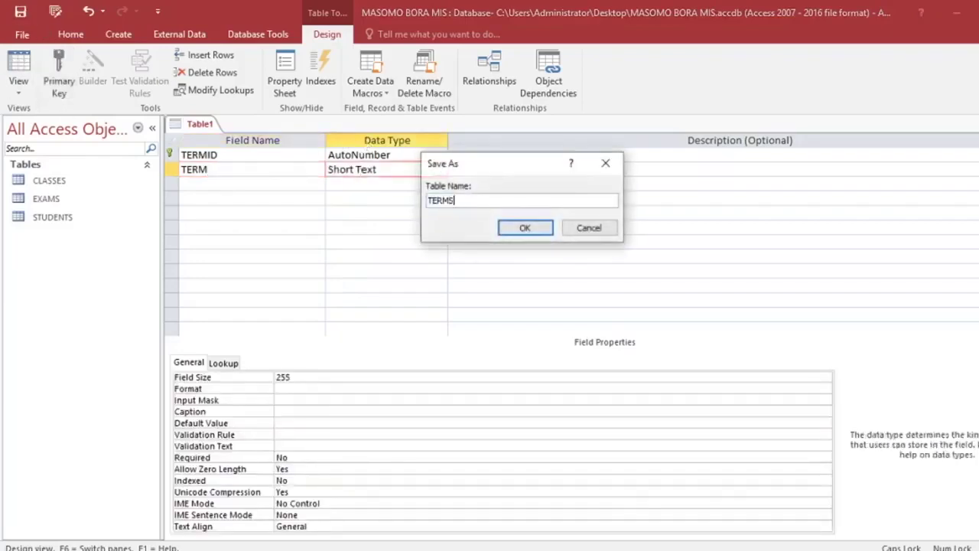
pyautogui.press('Return')
# Enter the records TERM 1, TERM 2 and TERM 3 in the TERMS datasheet and close the table.
pyautogui.click(18, 67)
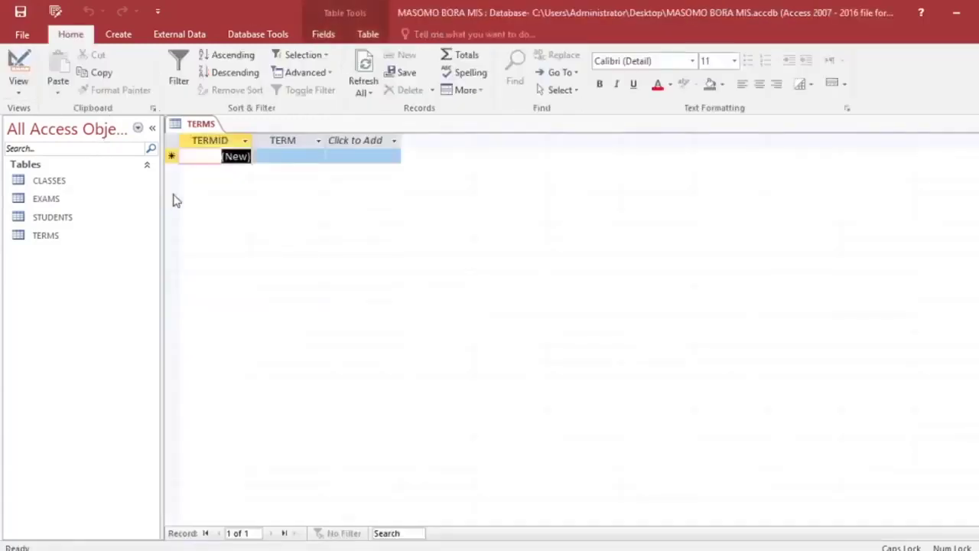
pyautogui.click(271, 156)
pyautogui.write('TERM 1')
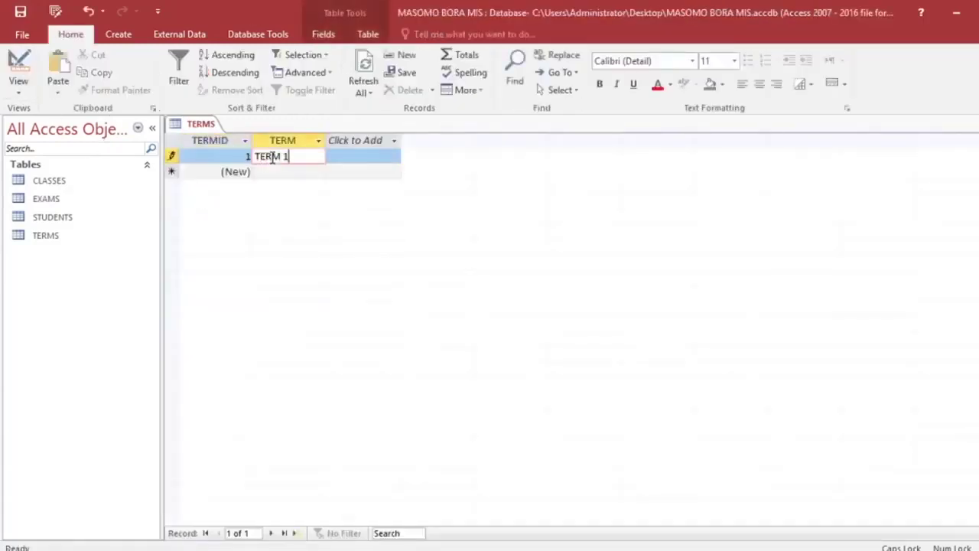
pyautogui.press('Down')
pyautogui.write('TERM ')
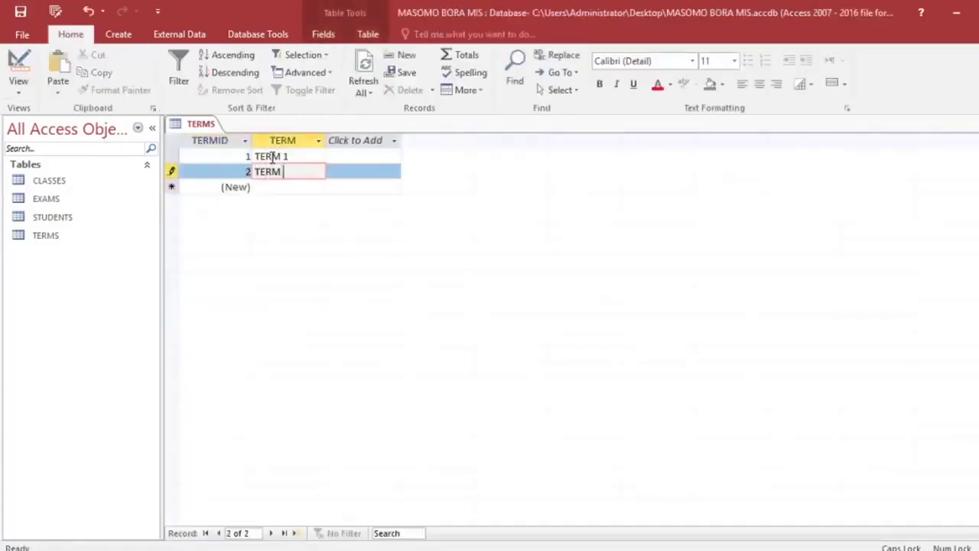
pyautogui.write('2')
pyautogui.press('Down')
pyautogui.write('TER')
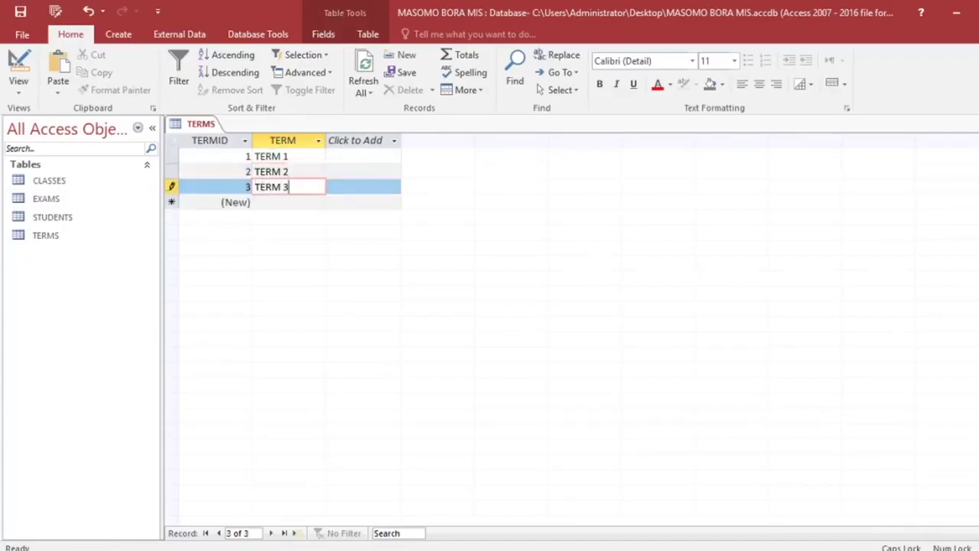
pyautogui.hotkey('ctrl', 'w')
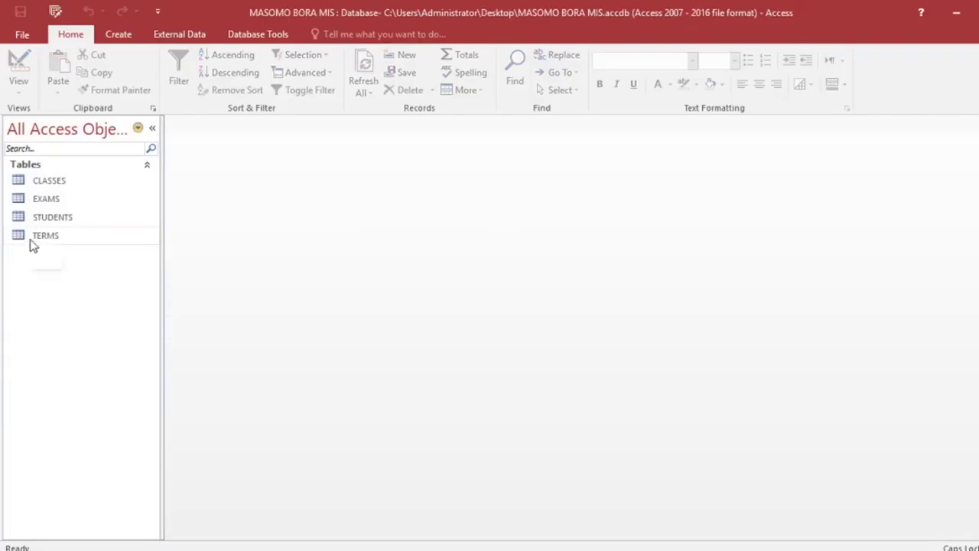
# Open the EXAMS table in Design View and insert a Short Text field named ETERM between EADMNO and ECLASS.
pyautogui.click(55, 201)
pyautogui.rightClick(57, 201)
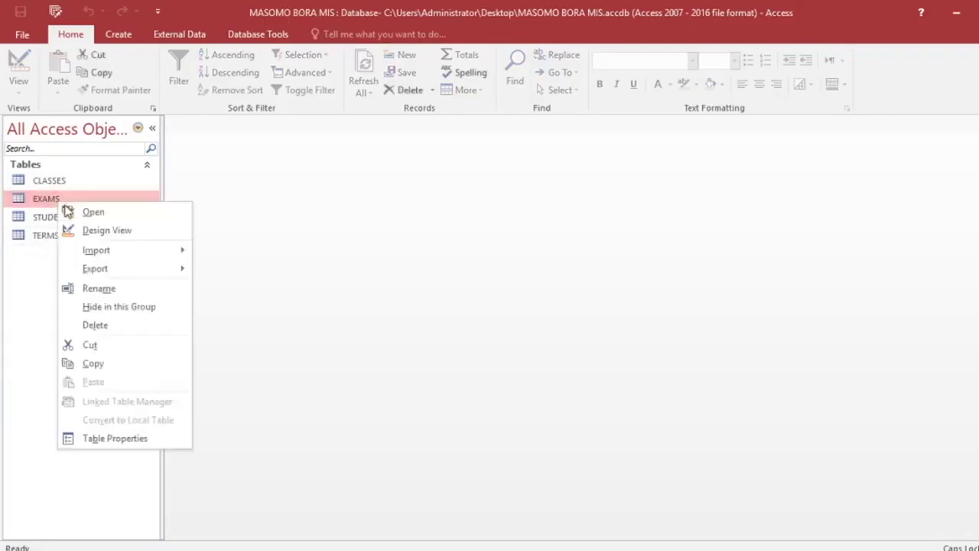
pyautogui.click(96, 229)
pyautogui.scroll(-2, 191, 268)
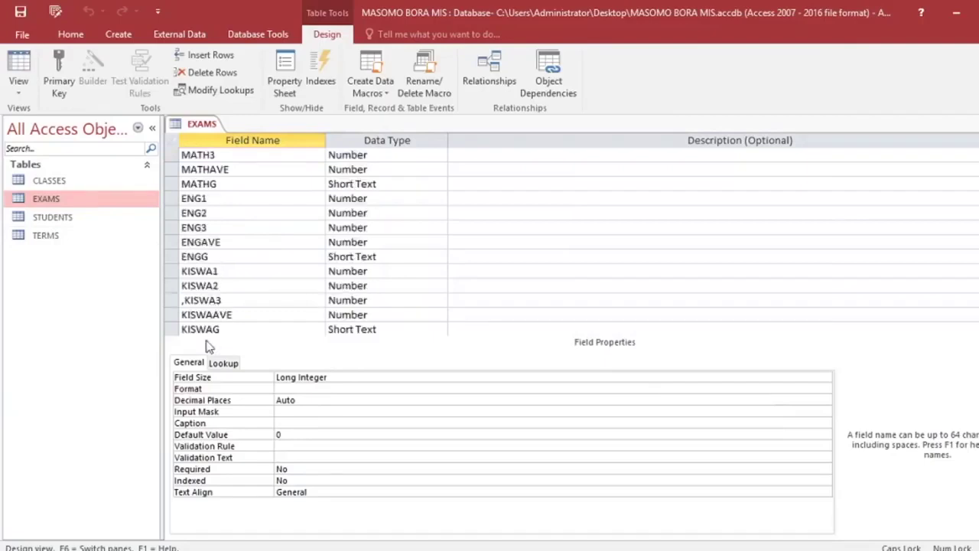
pyautogui.scroll(2, 216, 209)
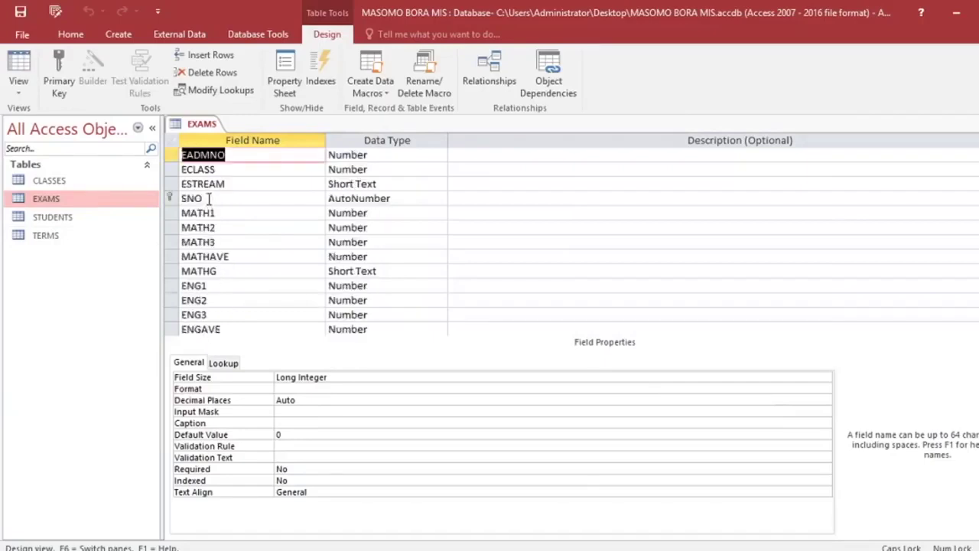
pyautogui.rightClick(174, 172)
pyautogui.click(227, 254)
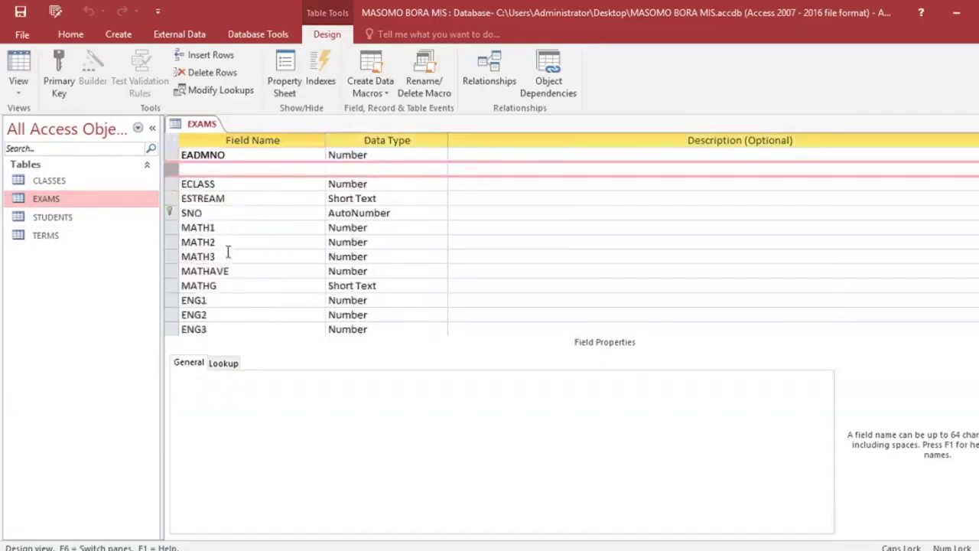
pyautogui.click(214, 169)
pyautogui.write('ETERM')
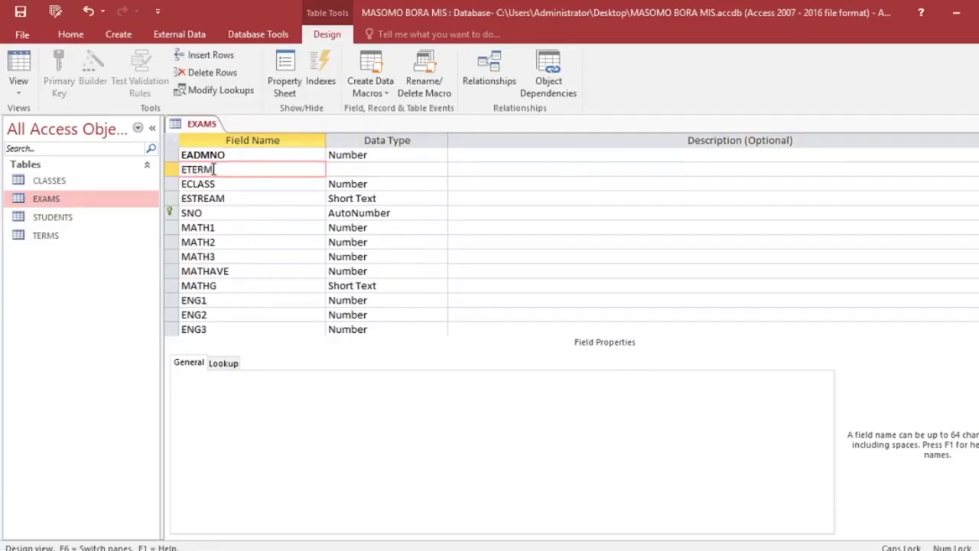
pyautogui.click(362, 170)
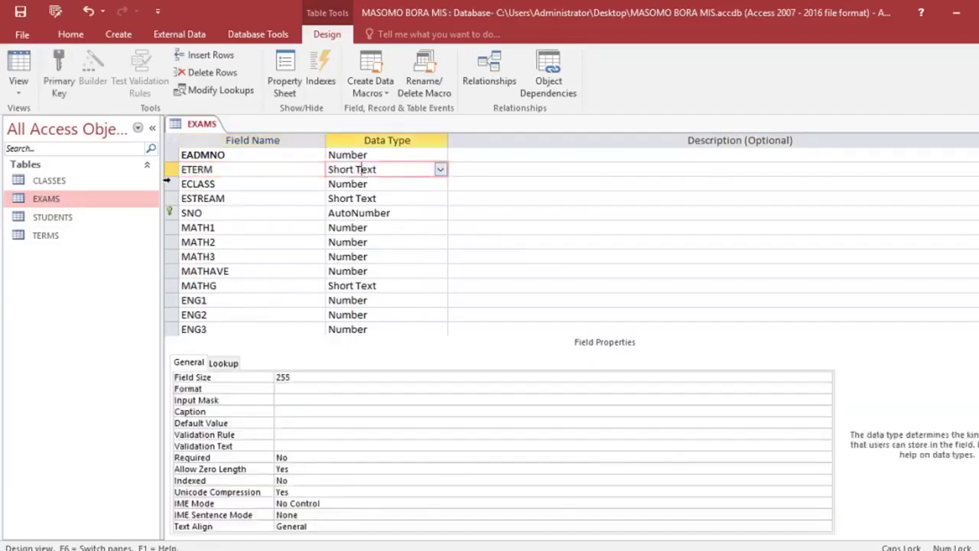
# Insert a field named EYEAR with the Number data type between ETERM and ECLASS.
pyautogui.click(175, 185)
pyautogui.rightClick(175, 186)
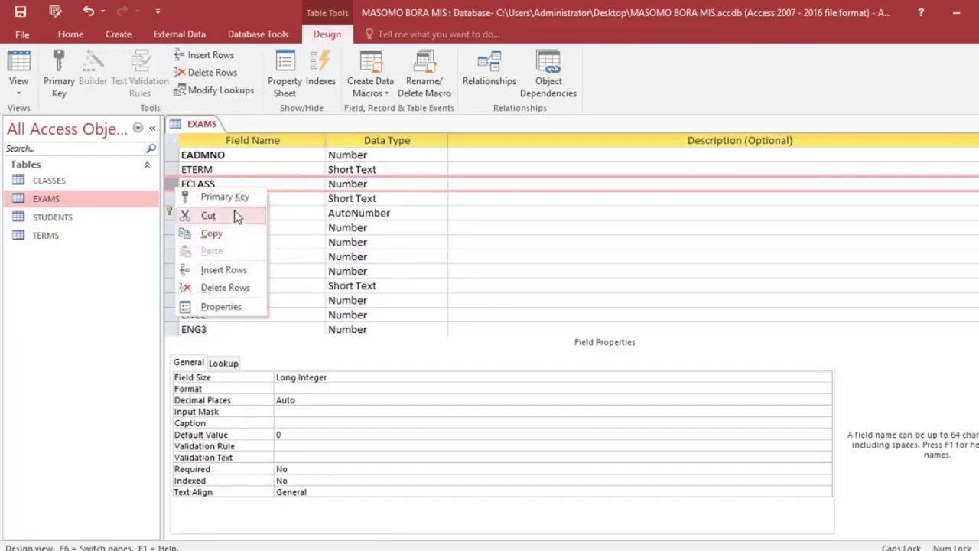
pyautogui.click(224, 270)
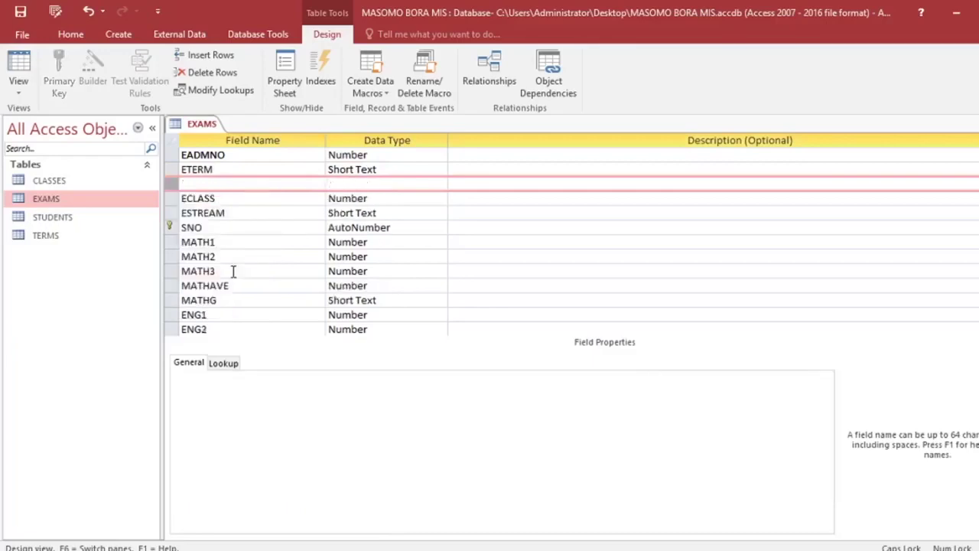
pyautogui.click(239, 189)
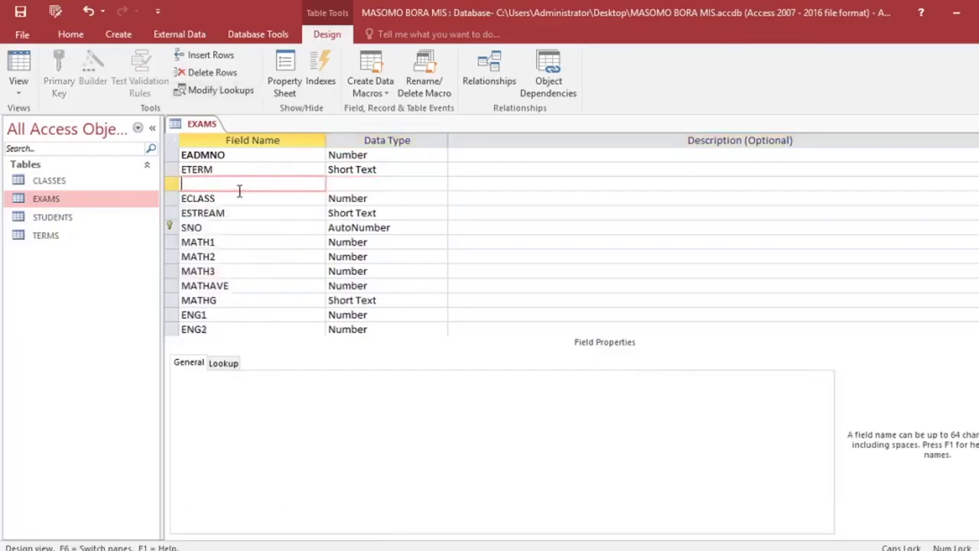
pyautogui.write('EYEAR')
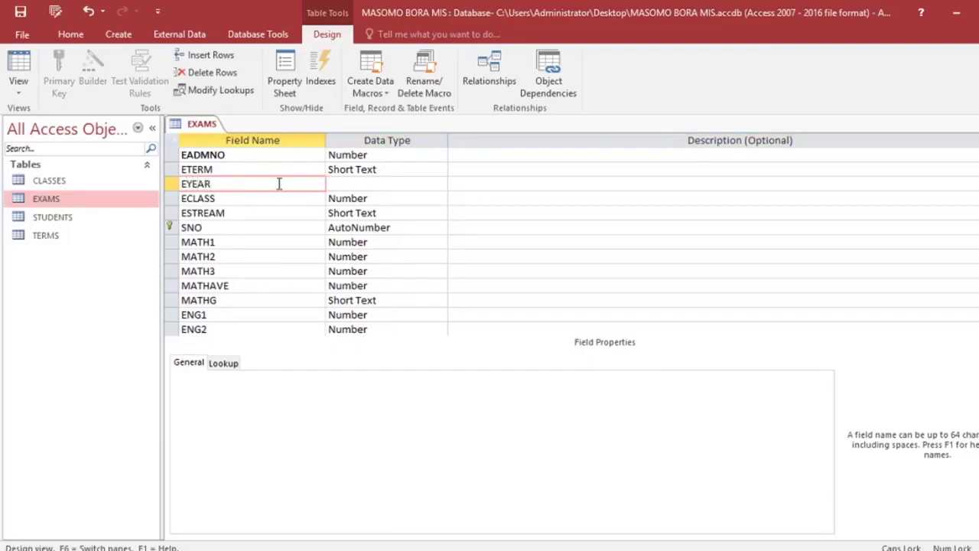
pyautogui.click(374, 182)
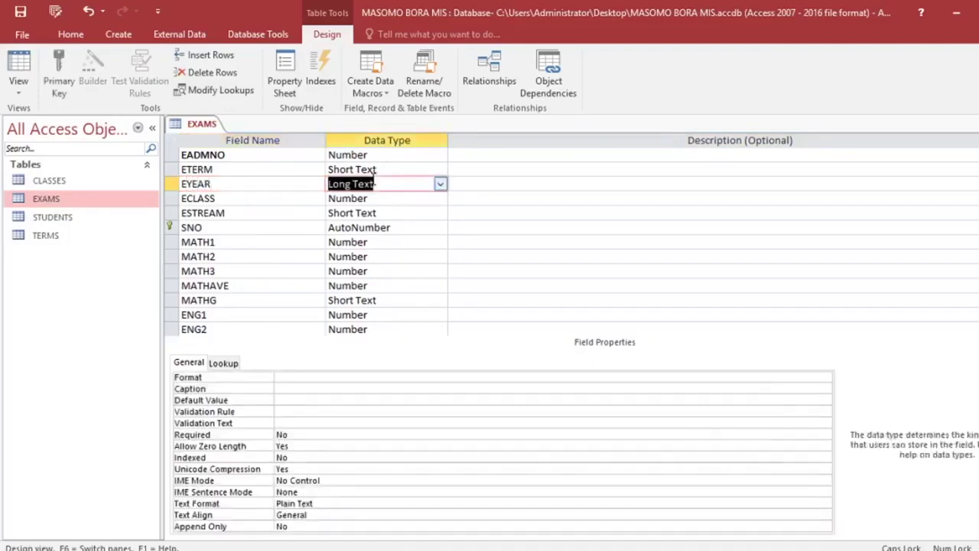
pyautogui.write('B')
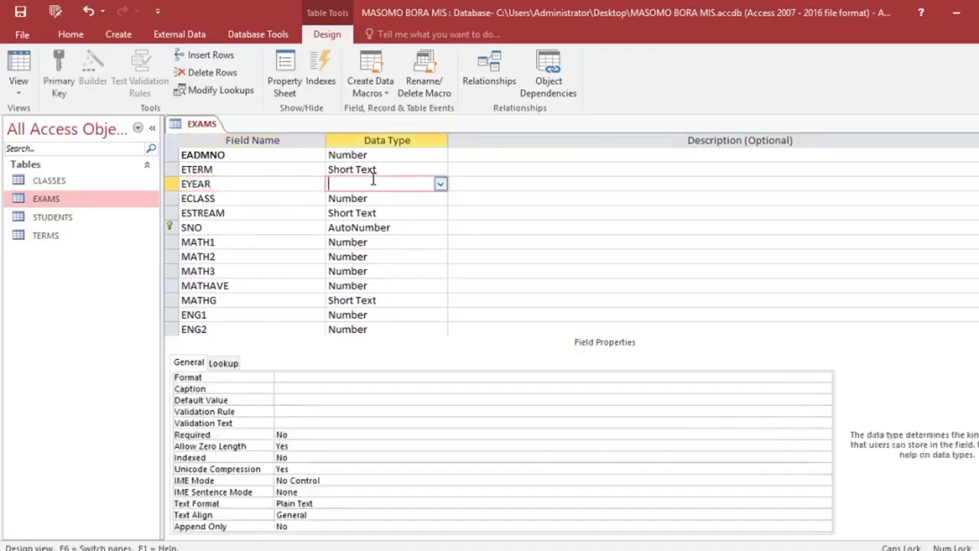
pyautogui.write('Number')
# Review the remaining fields down to KISWAG and save the EXAMS table design.
pyautogui.click(435, 241)
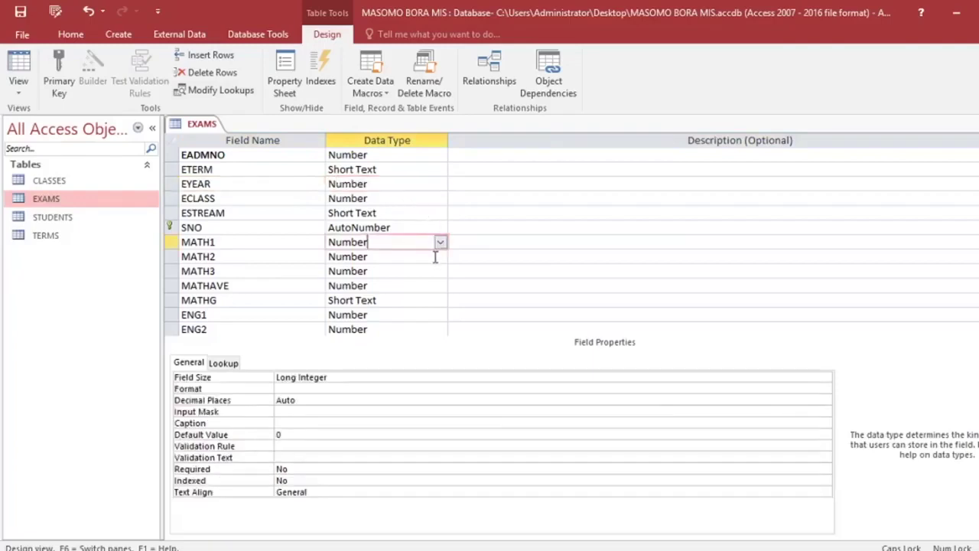
pyautogui.scroll(-2, 218, 192)
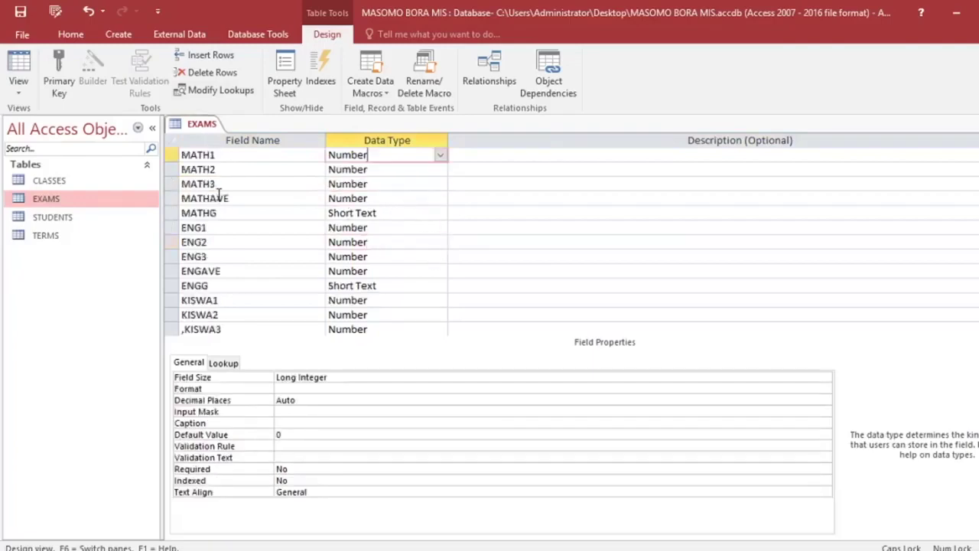
pyautogui.scroll(-5, 219, 193)
pyautogui.scroll(3, 216, 229)
pyautogui.click(217, 257)
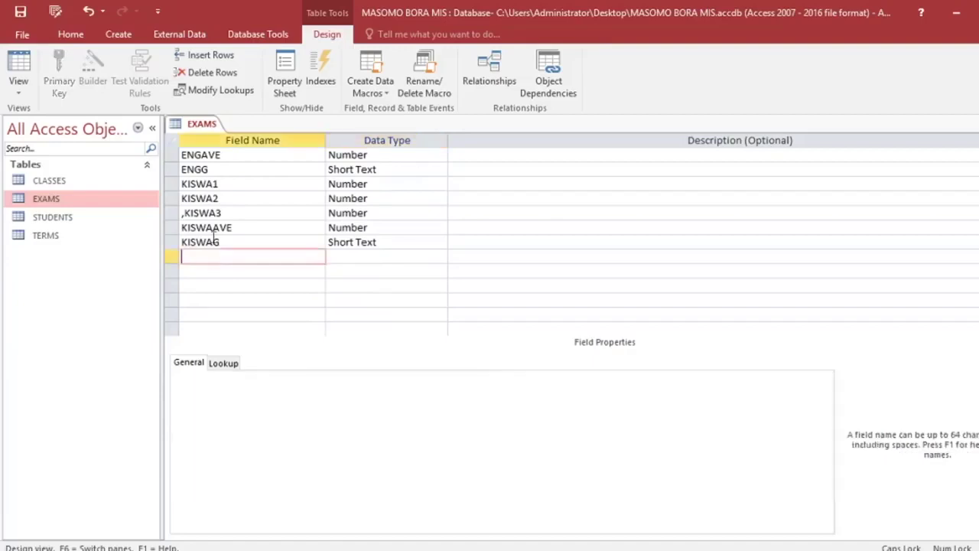
pyautogui.hotkey('ctrl', 's')
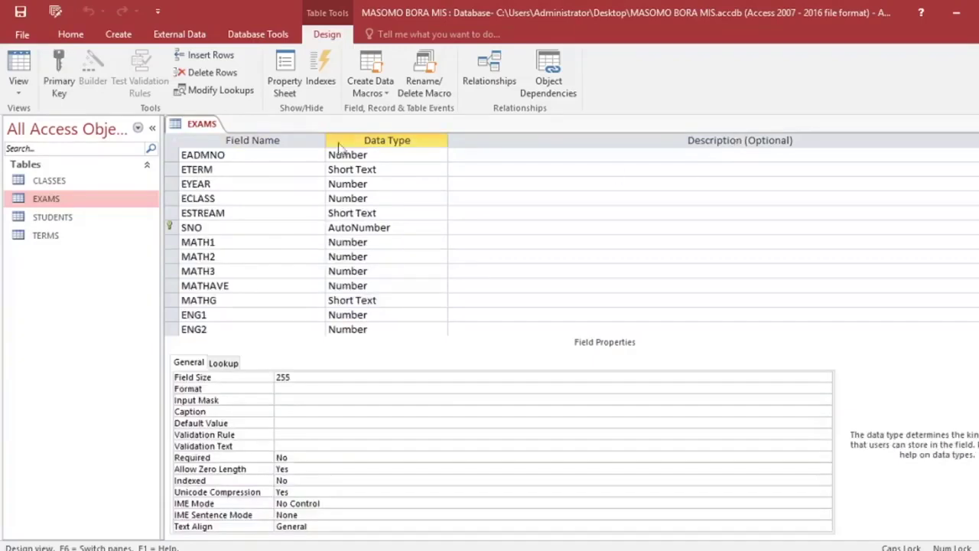
# Examine the English fields from ENG1 to ENGG in the EXAMS table design.
pyautogui.scroll(-2, 220, 241)
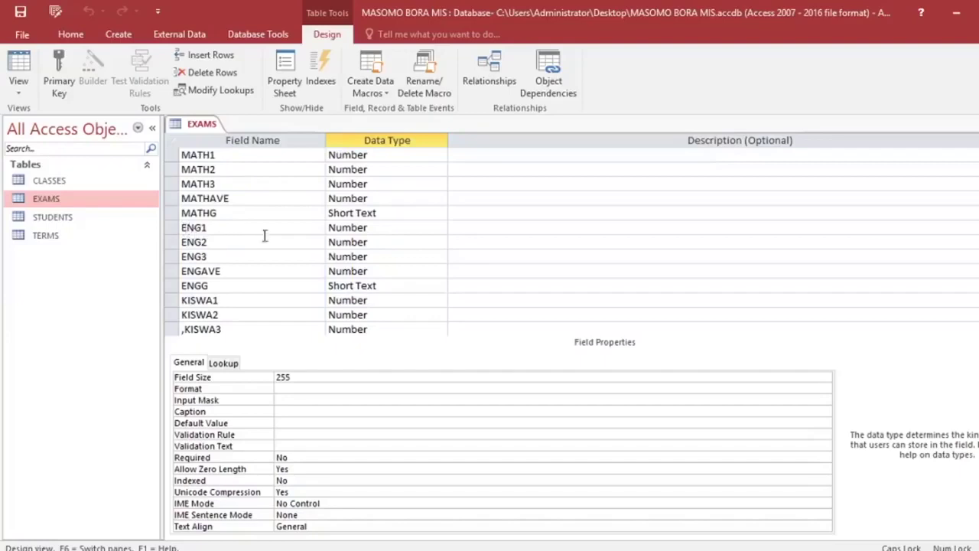
pyautogui.click(230, 223)
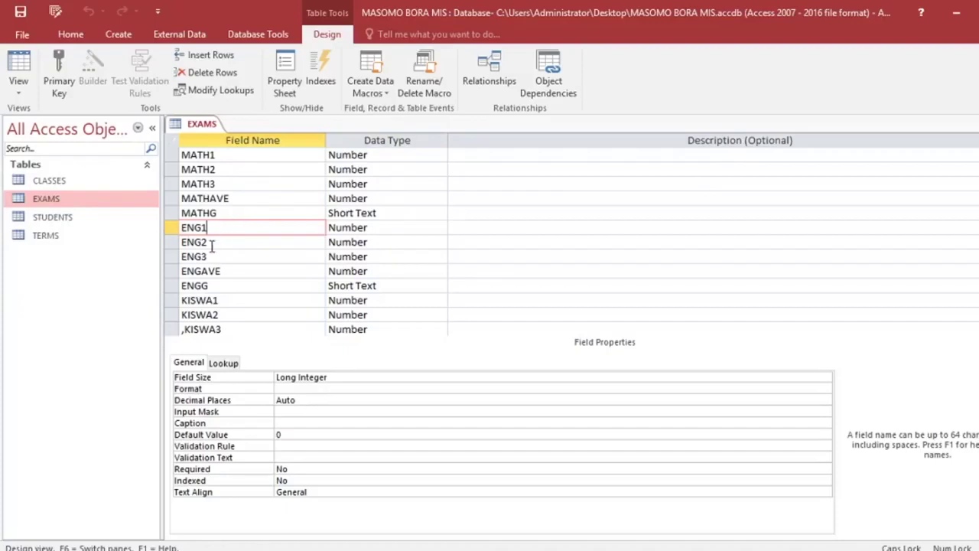
pyautogui.click(216, 243)
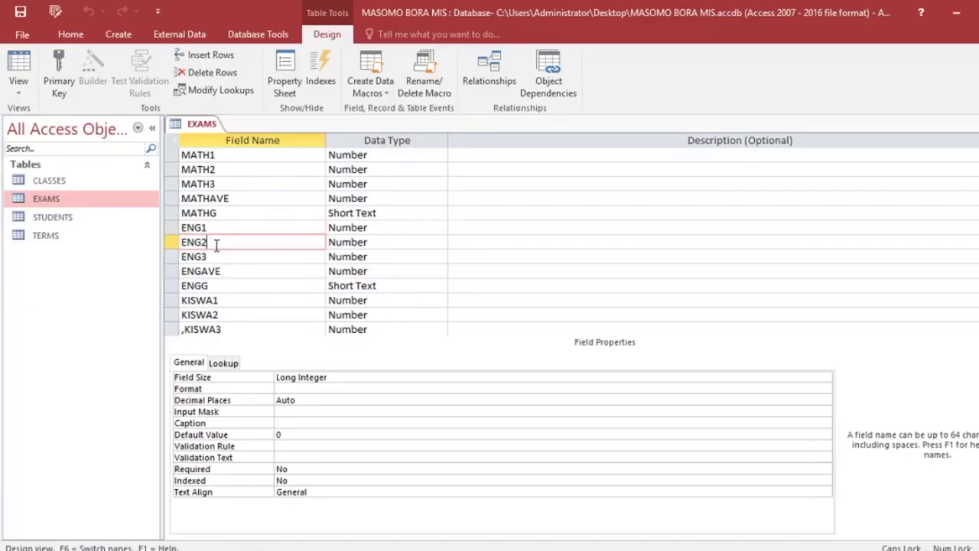
pyautogui.click(213, 257)
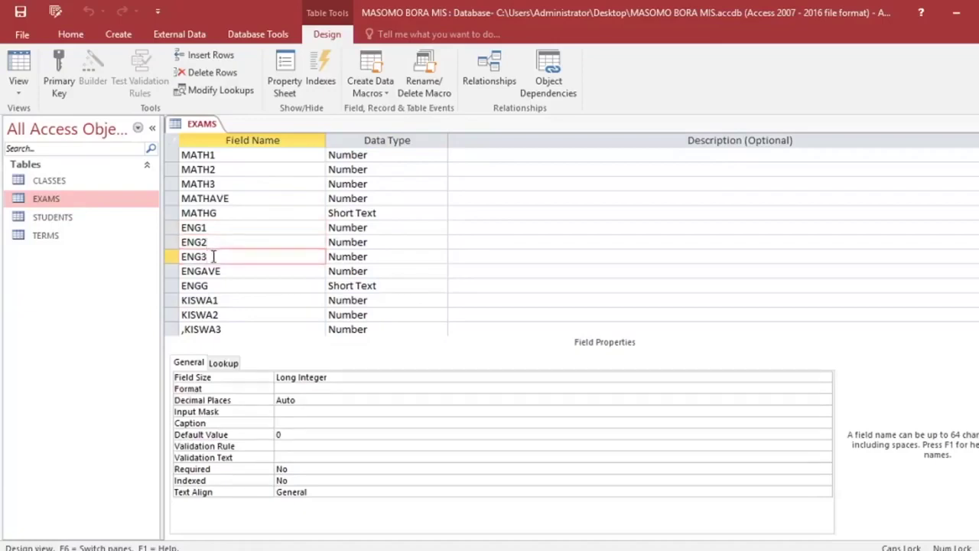
pyautogui.click(226, 273)
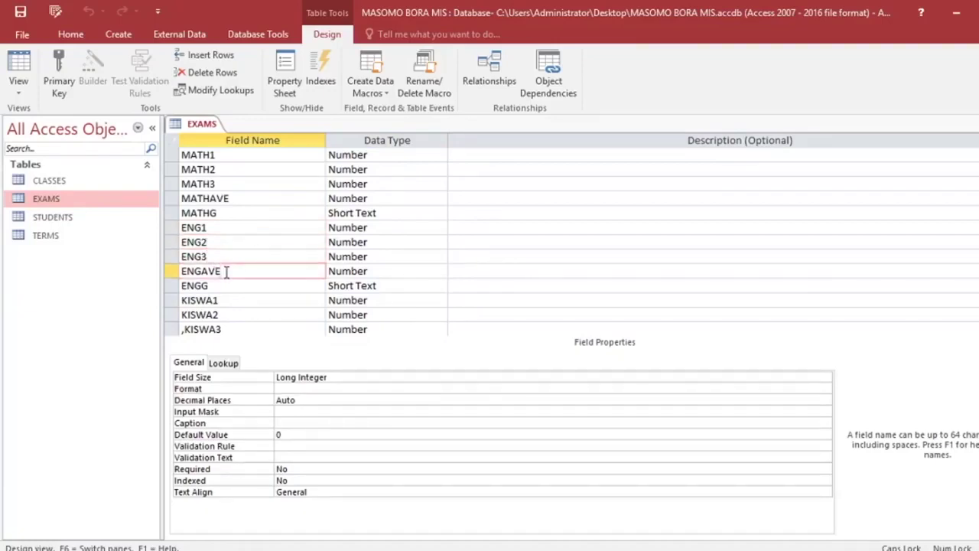
pyautogui.click(225, 288)
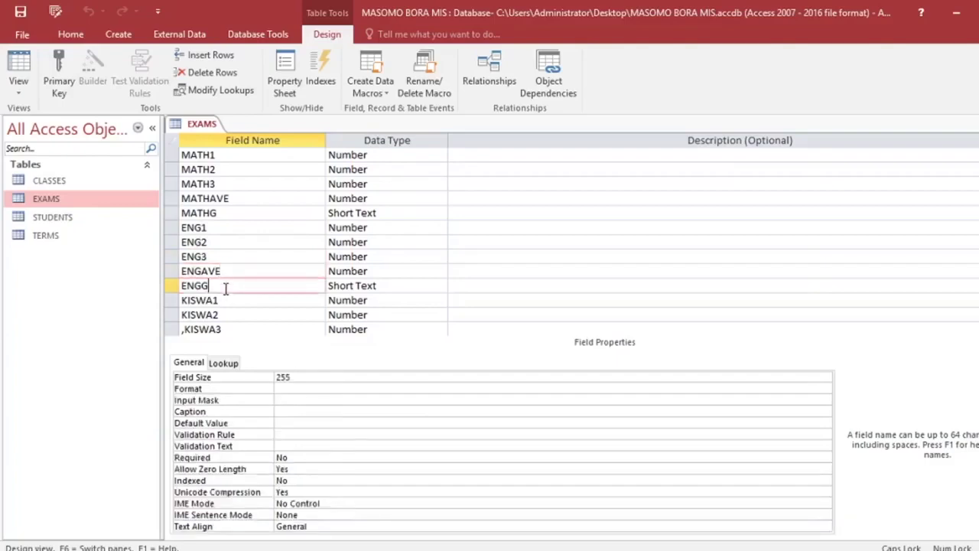
# Examine the last fields of the EXAMS table design, from TOTAL1 to GRADE.
pyautogui.scroll(-15, 300, 254)
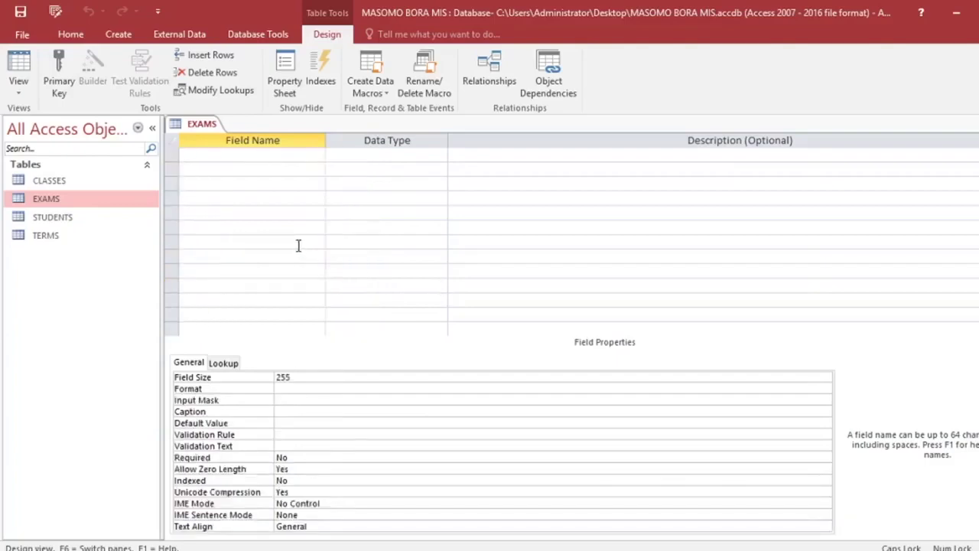
pyautogui.scroll(5, 300, 245)
pyautogui.scroll(-4, 301, 247)
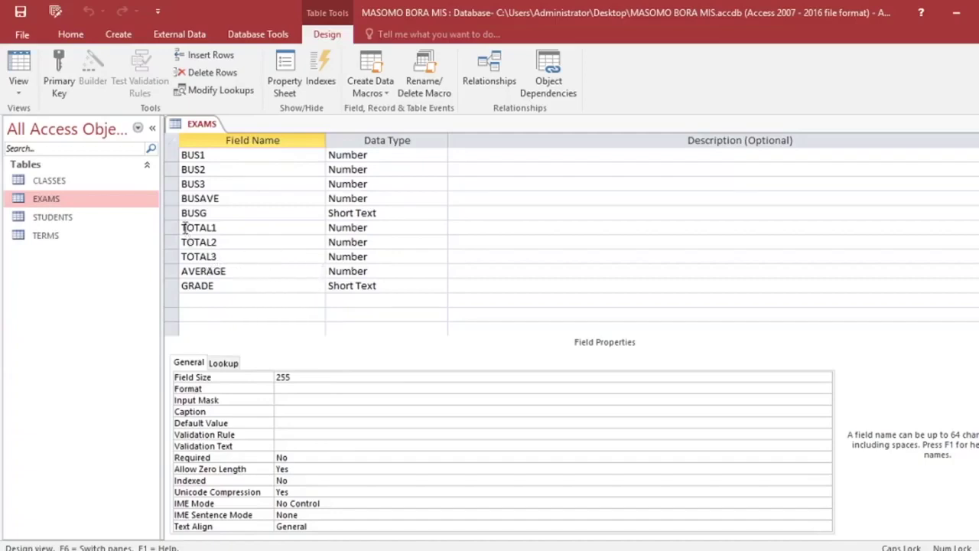
pyautogui.moveTo(175, 227); pyautogui.dragTo(154, 289)
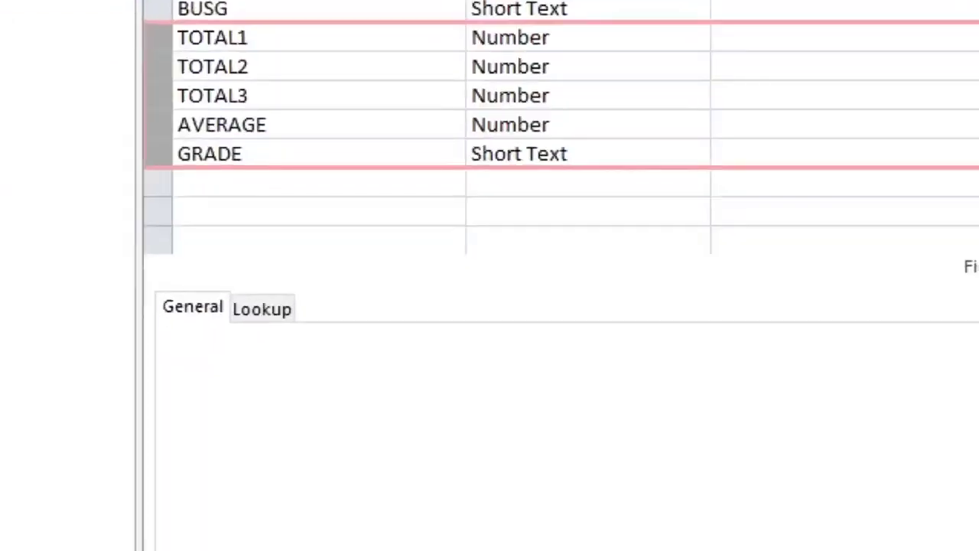
pyautogui.moveTo(145, 27)
pyautogui.mouseDown()
pyautogui.moveTo(169, 67)
pyautogui.moveTo(328, 137)
pyautogui.mouseUp()
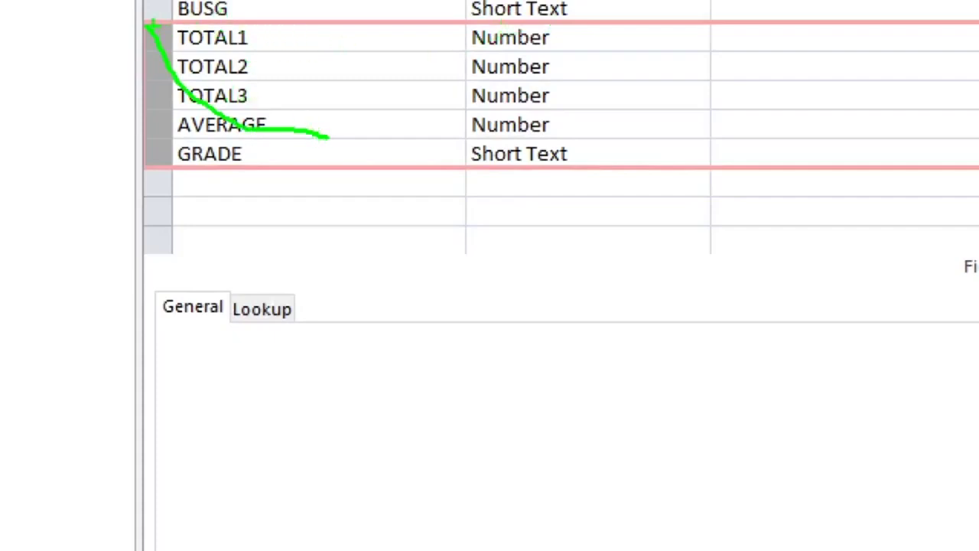
pyautogui.moveTo(153, 27); pyautogui.dragTo(592, 181)
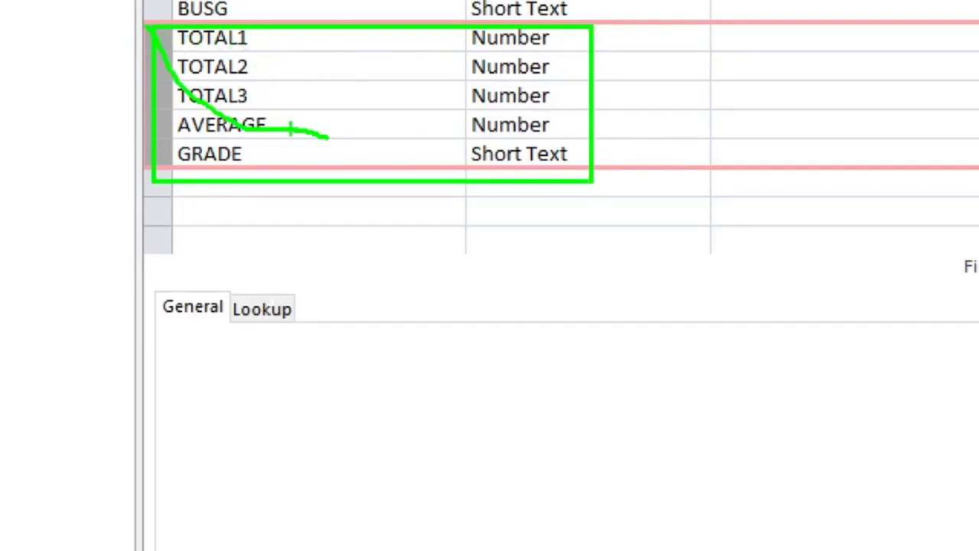
pyautogui.press('Escape')
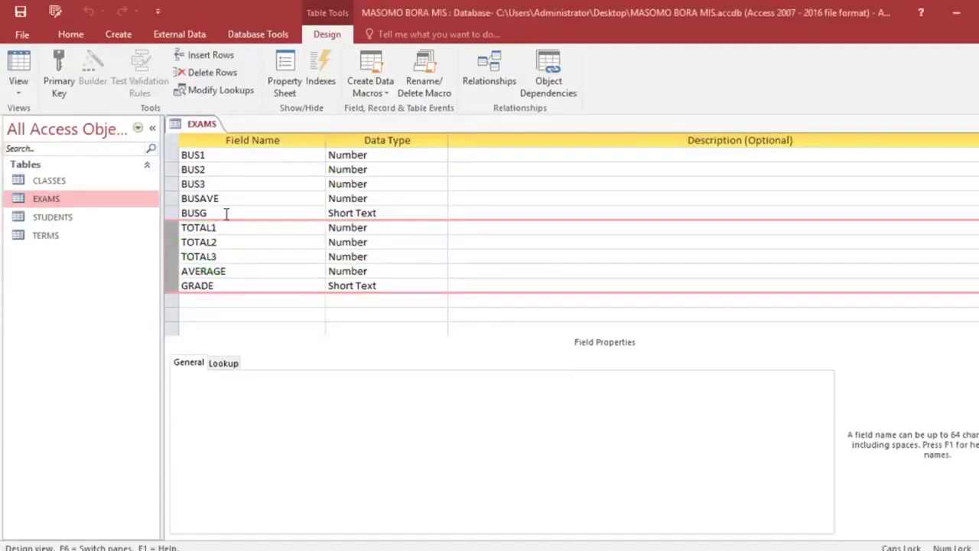
# Check the EXAMS field list back up to EADMNO and close the table design.
pyautogui.scroll(-2, 226, 214)
pyautogui.scroll(10, 251, 247)
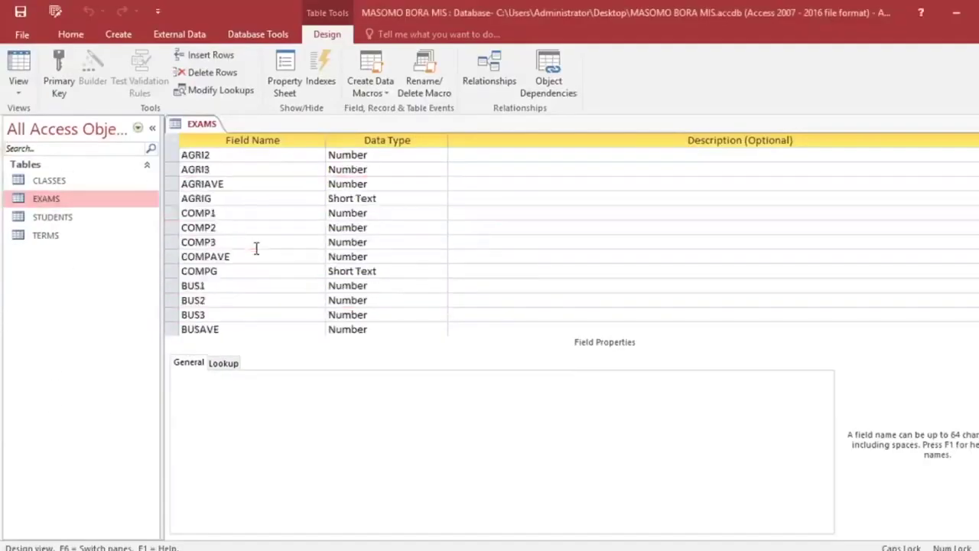
pyautogui.scroll(3, 257, 247)
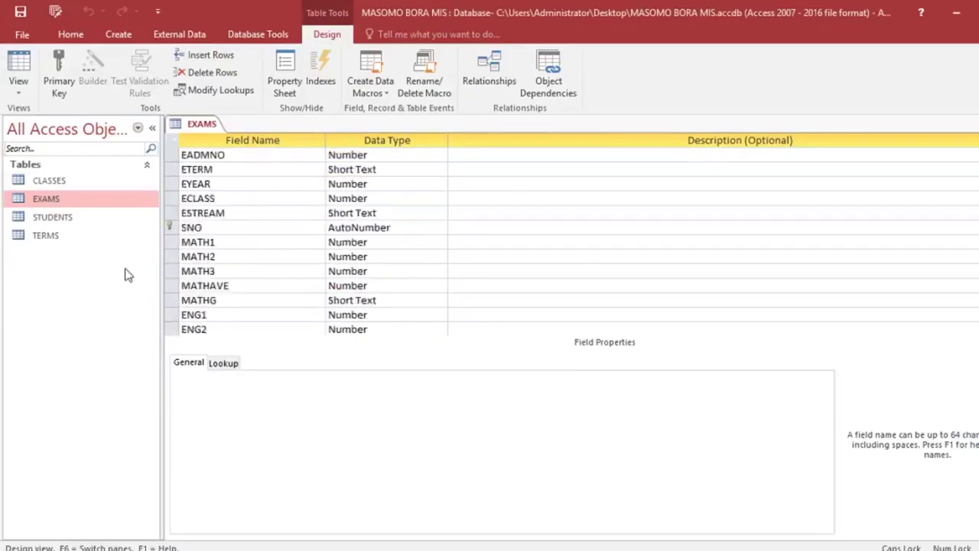
pyautogui.click(57, 240)
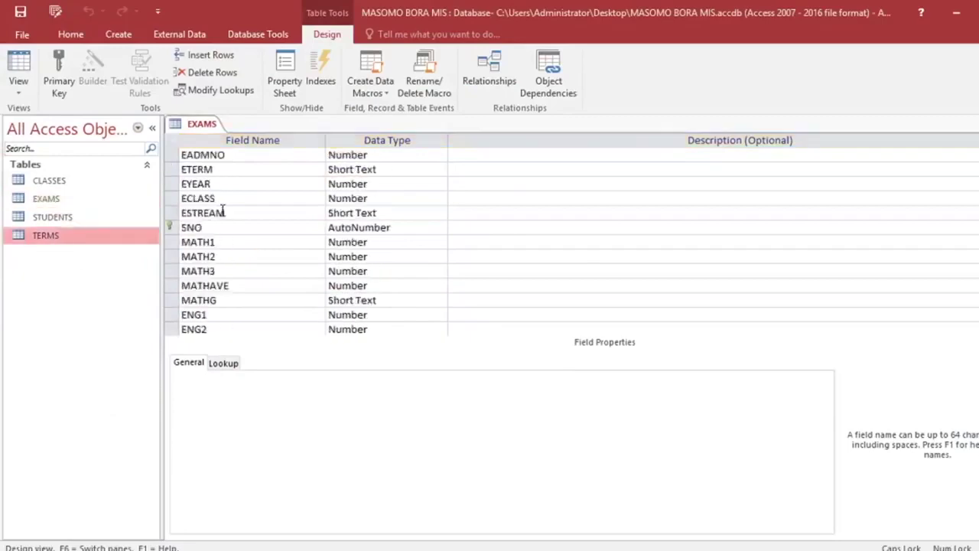
pyautogui.click(974, 125)
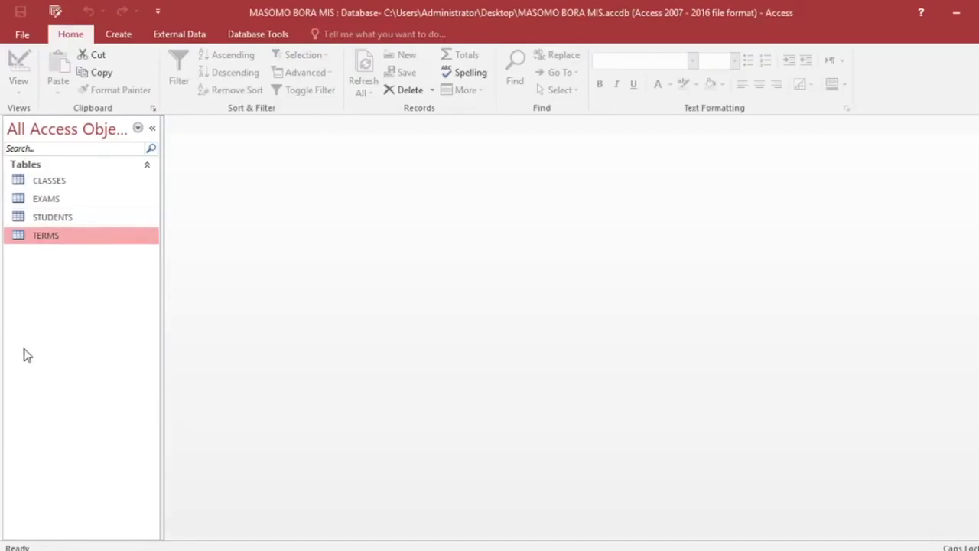
# Open the STUDENTS table to view its columns in the datasheet, and close it again.
pyautogui.click(46, 201)
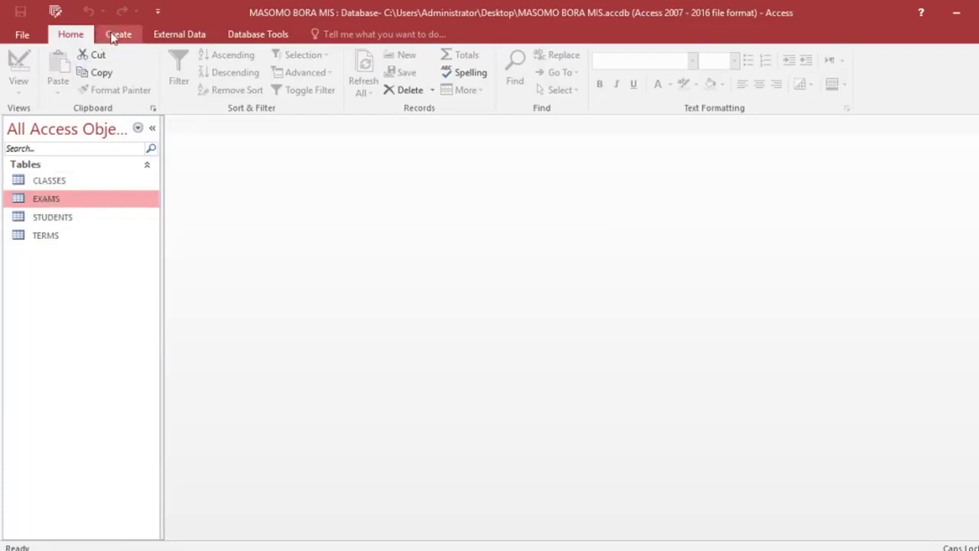
pyautogui.click(48, 238)
pyautogui.click(70, 220)
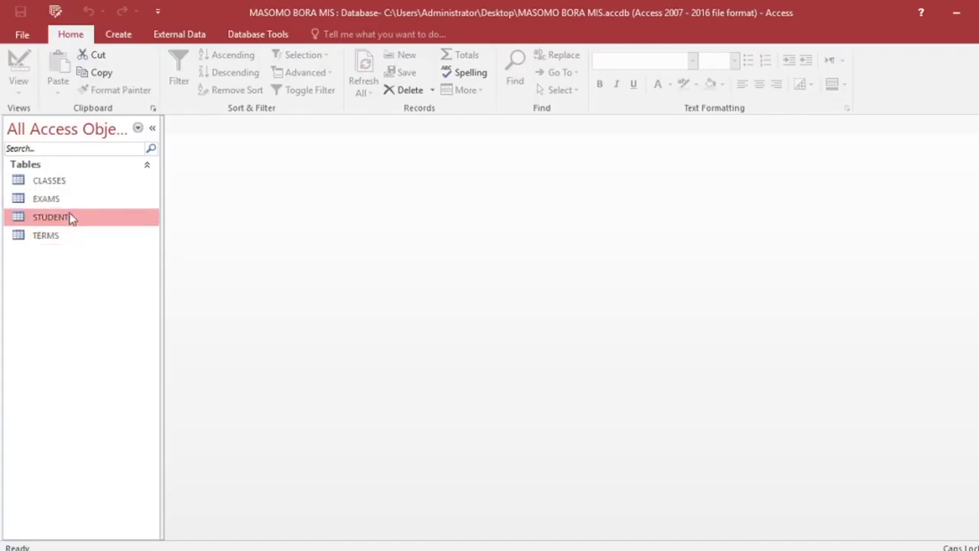
pyautogui.click(74, 200)
pyautogui.click(83, 219)
pyautogui.doubleClick(86, 219)
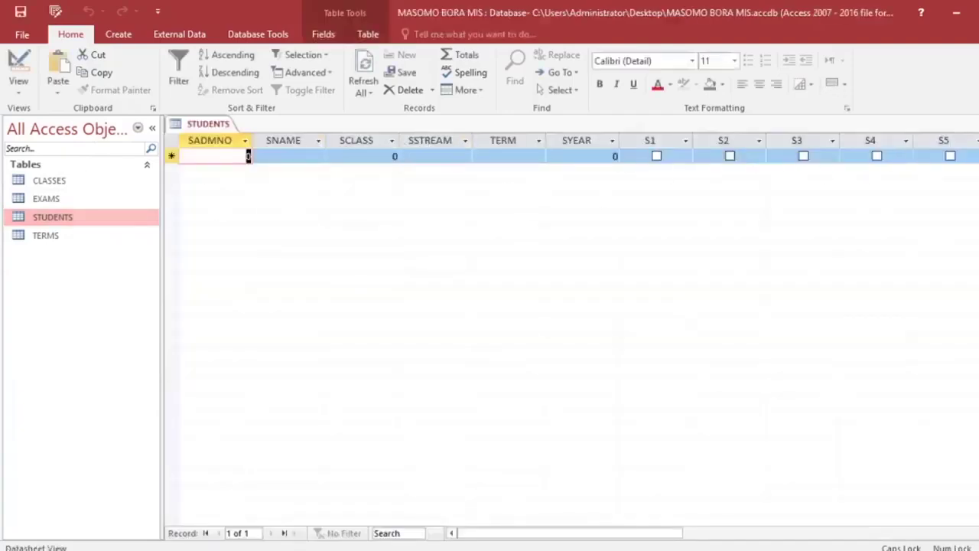
pyautogui.hotkey('ctrl', 'w')
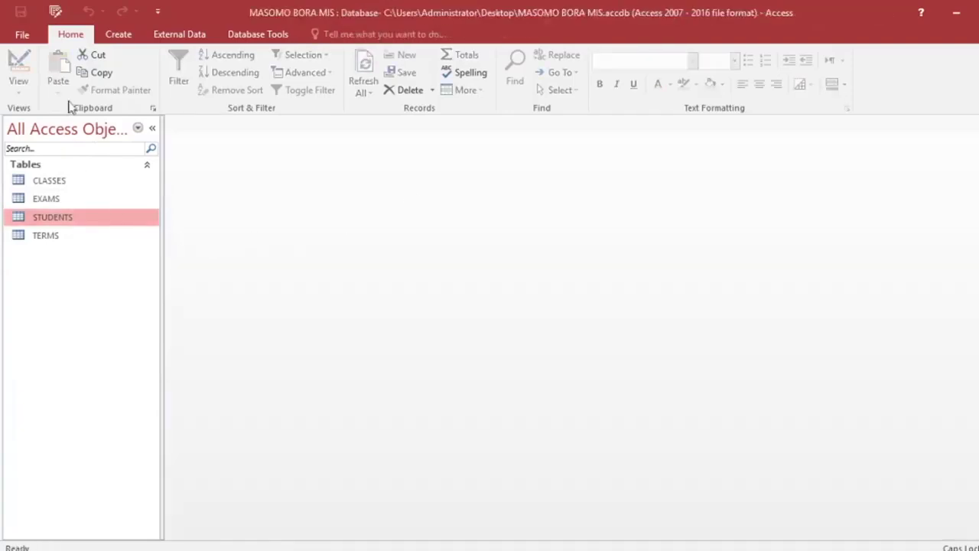
# Create a new query in Design View based on the EXAMS and STUDENTS tables.
pyautogui.click(120, 39)
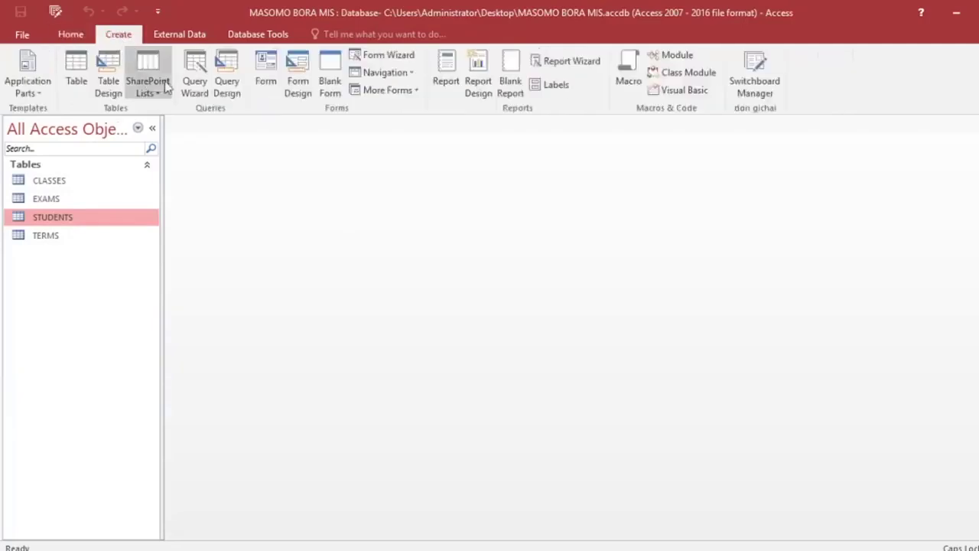
pyautogui.click(232, 80)
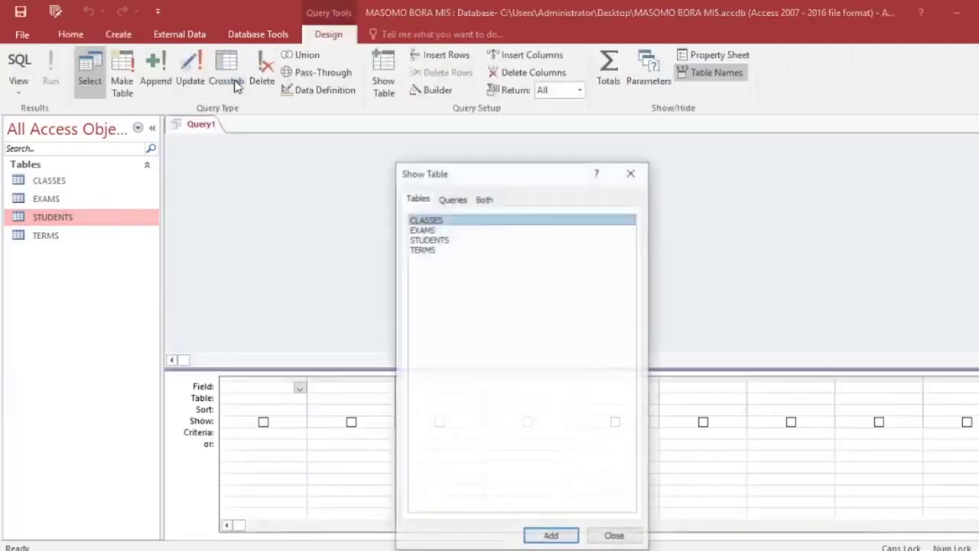
pyautogui.doubleClick(427, 230)
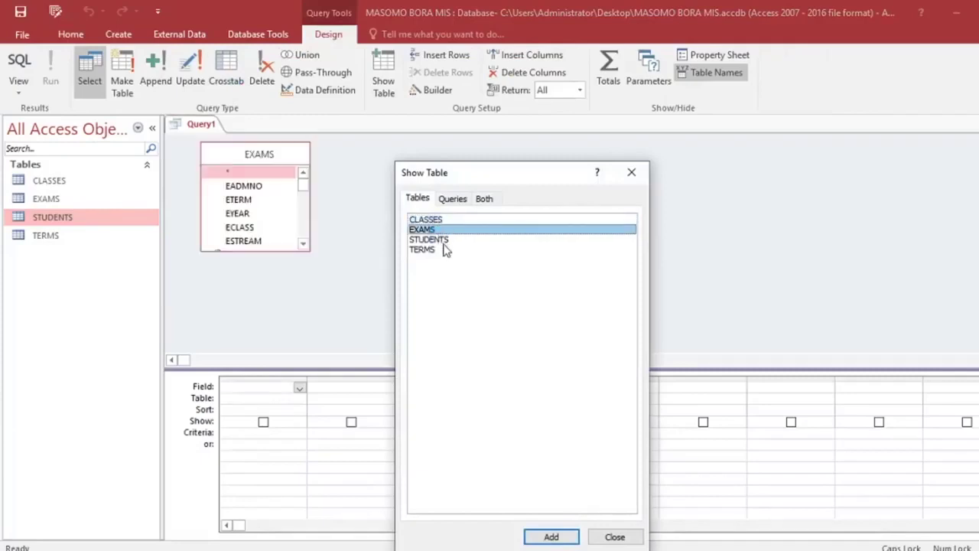
pyautogui.doubleClick(437, 239)
pyautogui.click(631, 172)
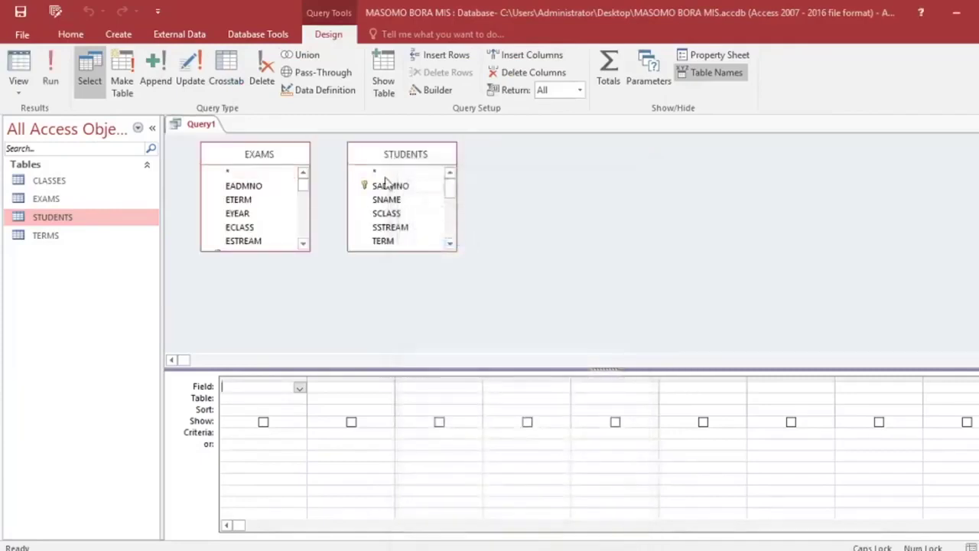
# Place the STUDENTS table to the left of EXAMS in the query and lengthen its field list to show more fields.
pyautogui.moveTo(260, 152); pyautogui.dragTo(579, 164)
pyautogui.moveTo(421, 159); pyautogui.dragTo(290, 153)
pyautogui.click(294, 252)
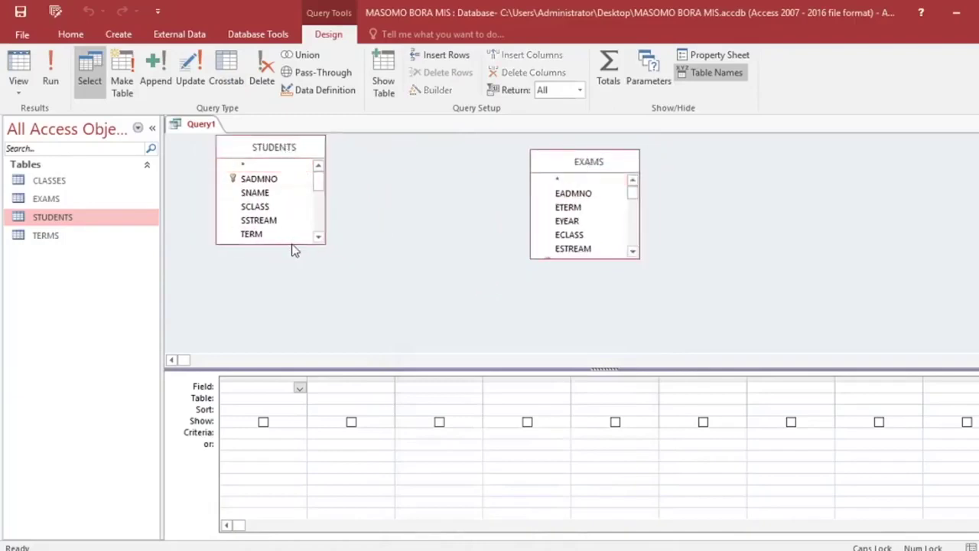
pyautogui.click(292, 242)
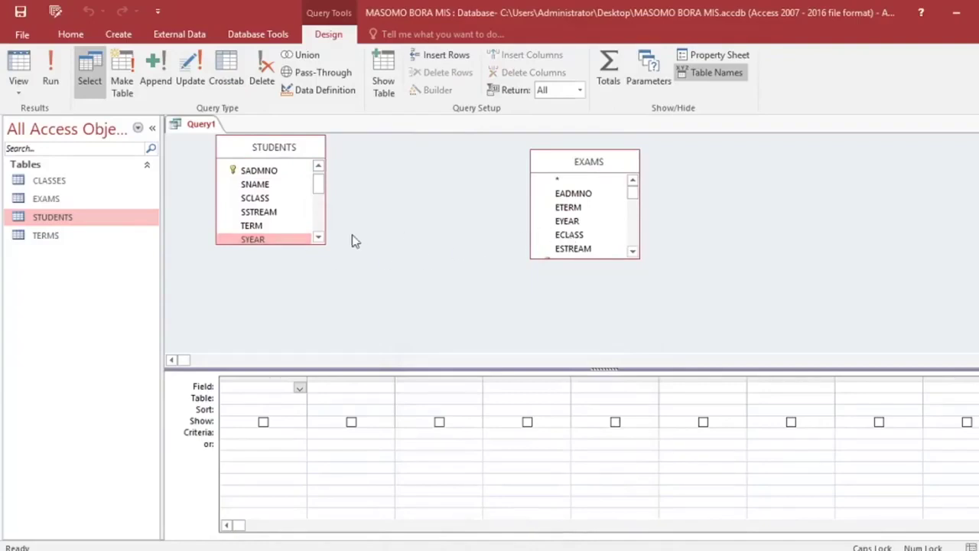
pyautogui.click(316, 252)
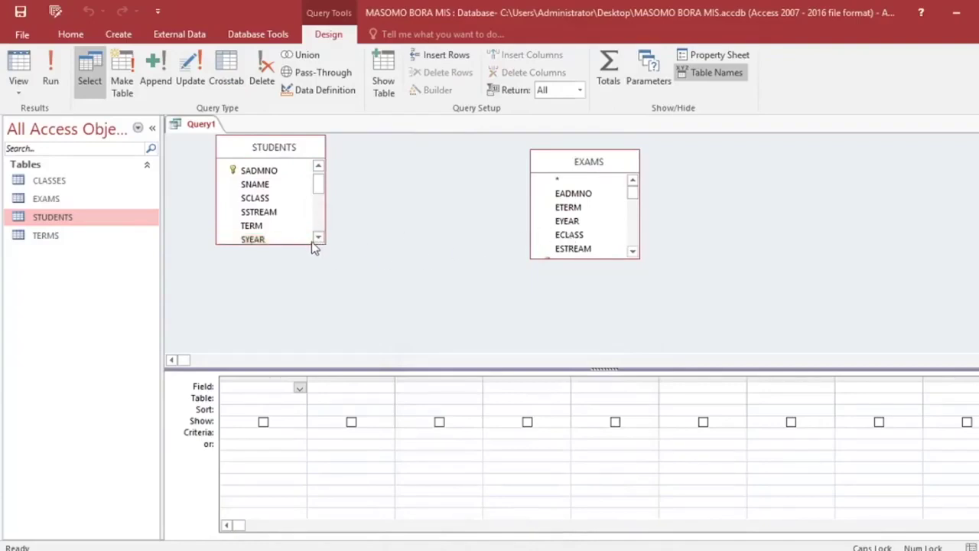
pyautogui.moveTo(312, 244); pyautogui.dragTo(316, 345)
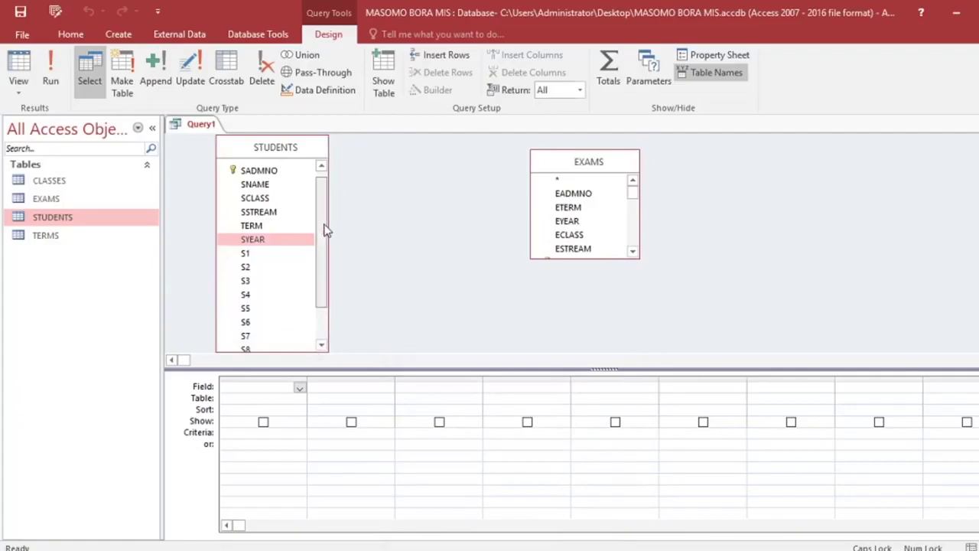
pyautogui.scroll(1, 324, 229)
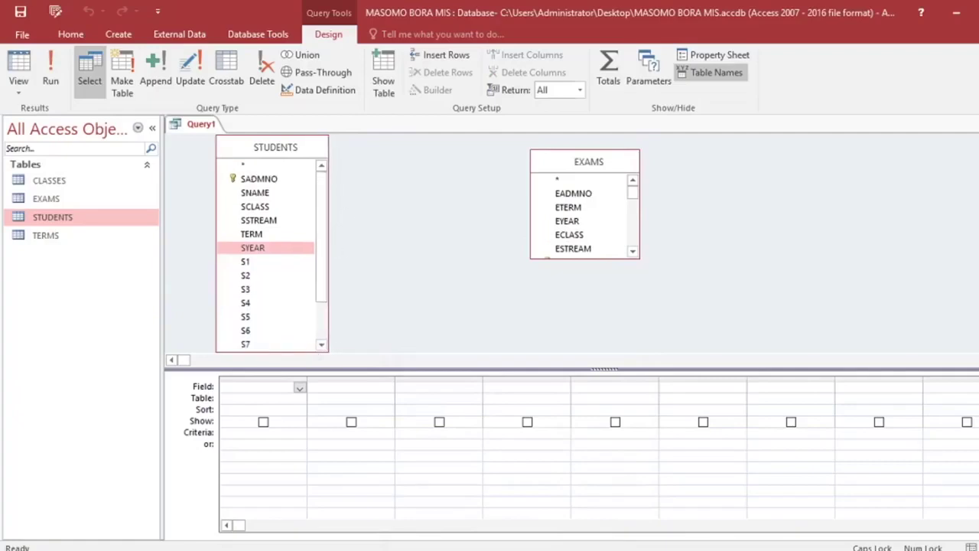
# Add the STUDENTS fields SADMNO, SNAME, SCLASS, SSTREAM, TERM and SYEAR to the query grid.
pyautogui.click(252, 179)
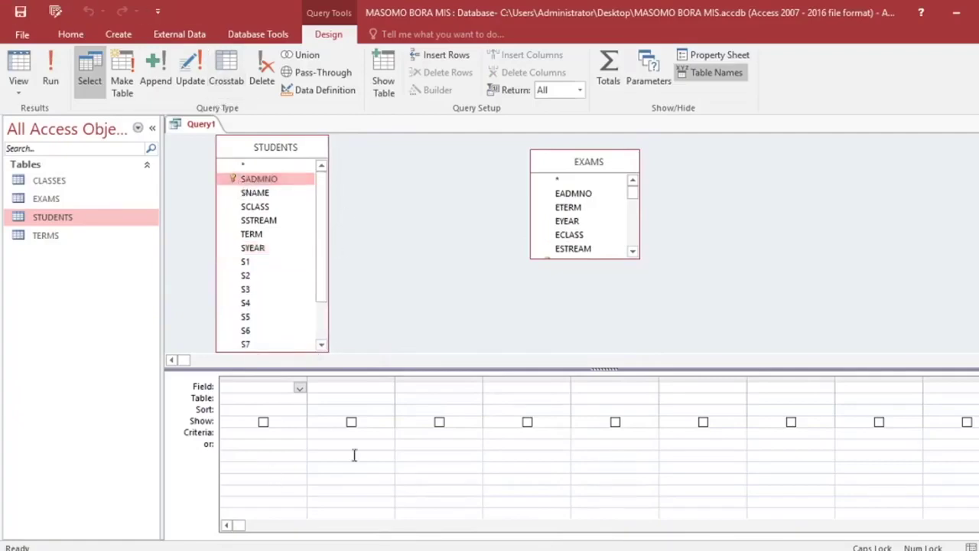
pyautogui.click(280, 387)
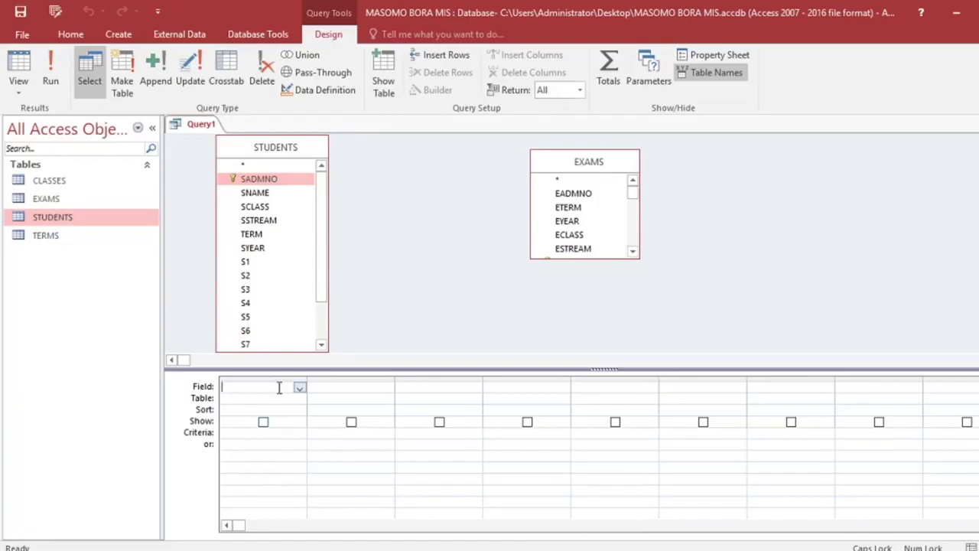
pyautogui.doubleClick(260, 179)
pyautogui.doubleClick(256, 192)
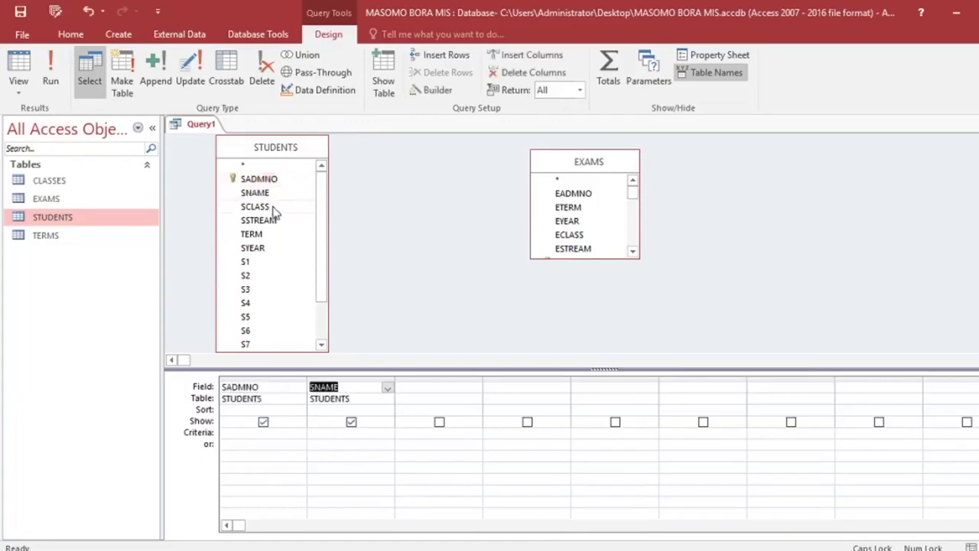
pyautogui.doubleClick(256, 207)
pyautogui.doubleClick(274, 221)
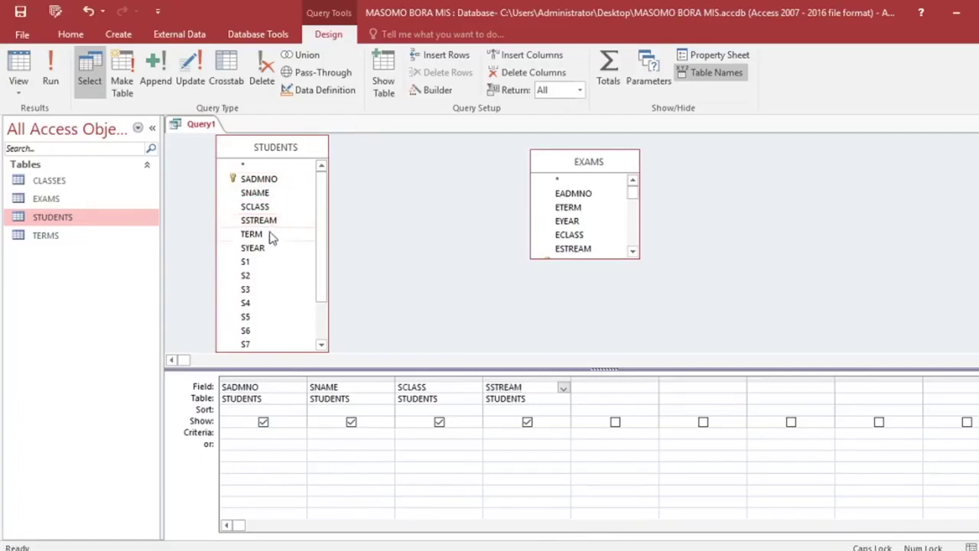
pyautogui.doubleClick(264, 234)
pyautogui.click(270, 248)
pyautogui.doubleClick(269, 248)
# Add the STUDENTS subject fields S1 through S6 to the query grid after SYEAR.
pyautogui.doubleClick(267, 262)
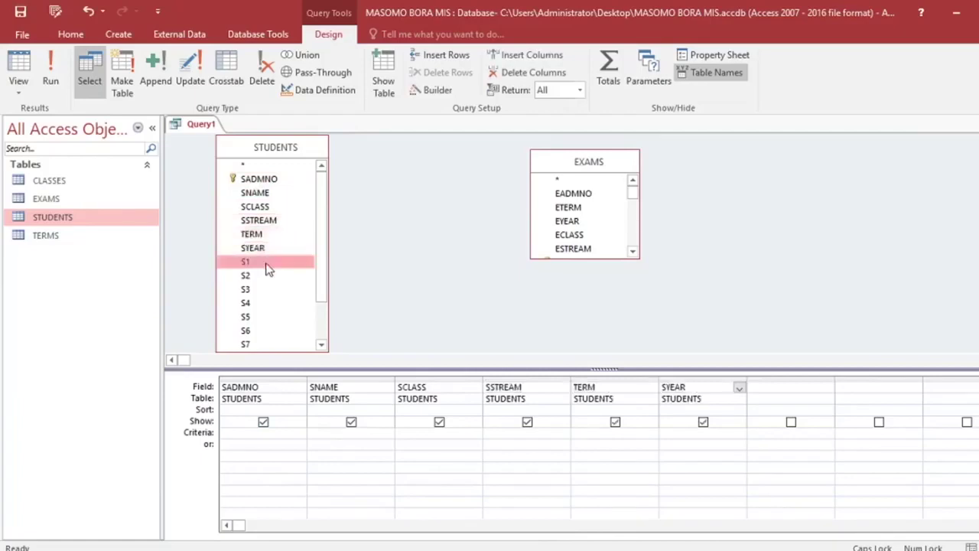
pyautogui.click(264, 276)
pyautogui.doubleClick(265, 275)
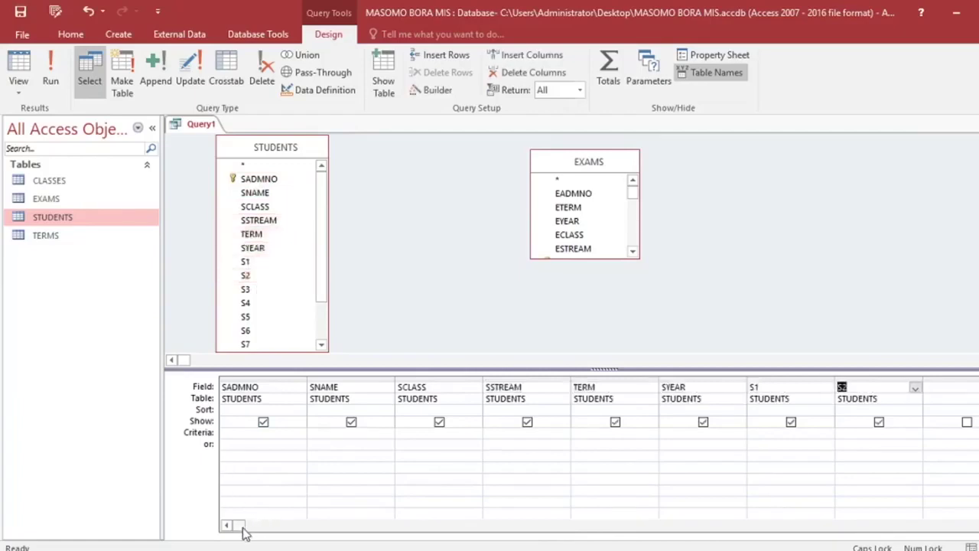
pyautogui.click(243, 526)
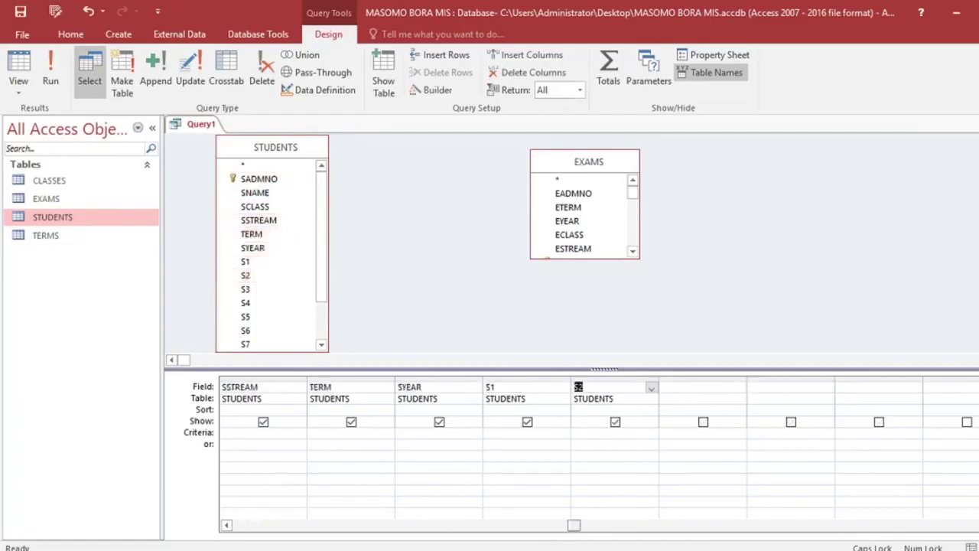
pyautogui.doubleClick(253, 291)
pyautogui.doubleClick(253, 304)
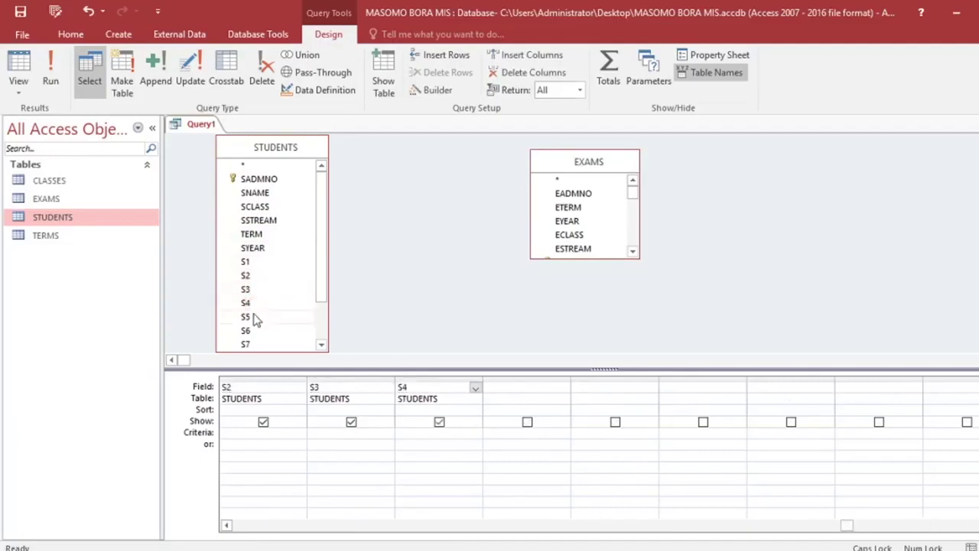
pyautogui.doubleClick(255, 317)
pyautogui.doubleClick(257, 330)
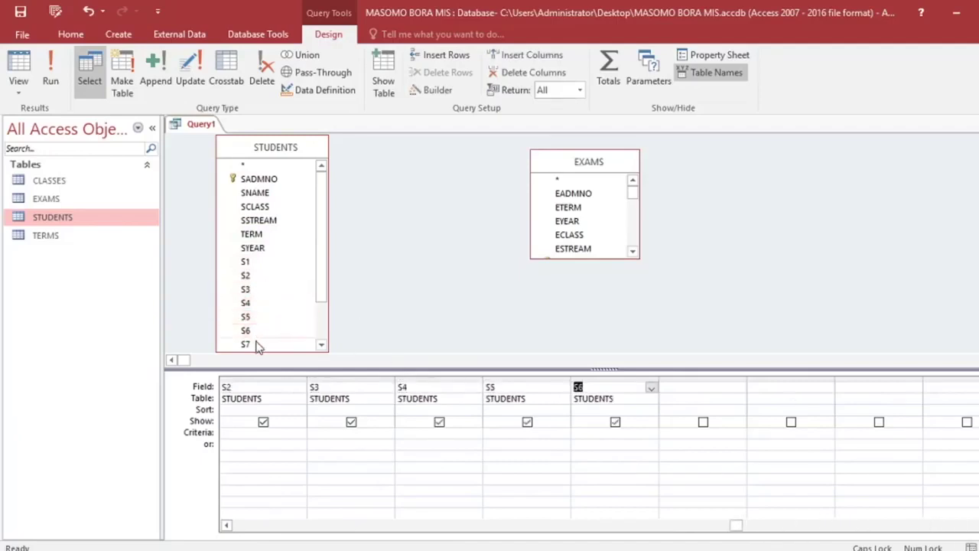
# Add the remaining STUDENTS subject fields S7 through S11 to the query grid.
pyautogui.doubleClick(257, 344)
pyautogui.moveTo(322, 283); pyautogui.dragTo(321, 335)
pyautogui.doubleClick(248, 305)
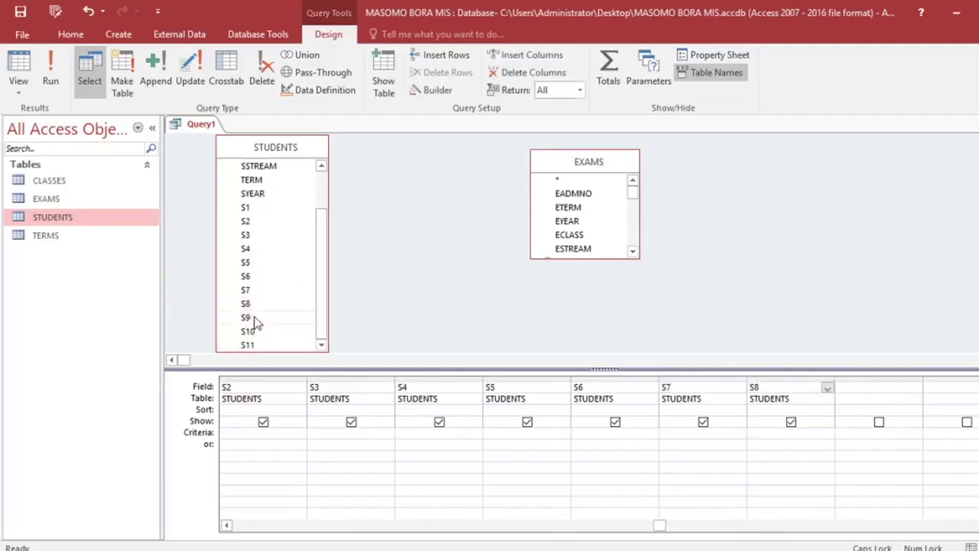
pyautogui.doubleClick(255, 317)
pyautogui.doubleClick(258, 331)
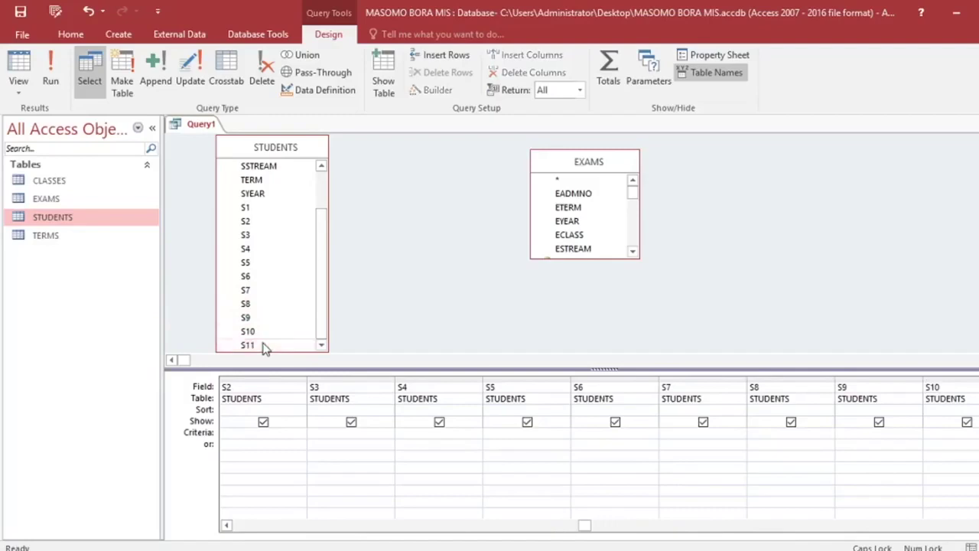
pyautogui.doubleClick(257, 344)
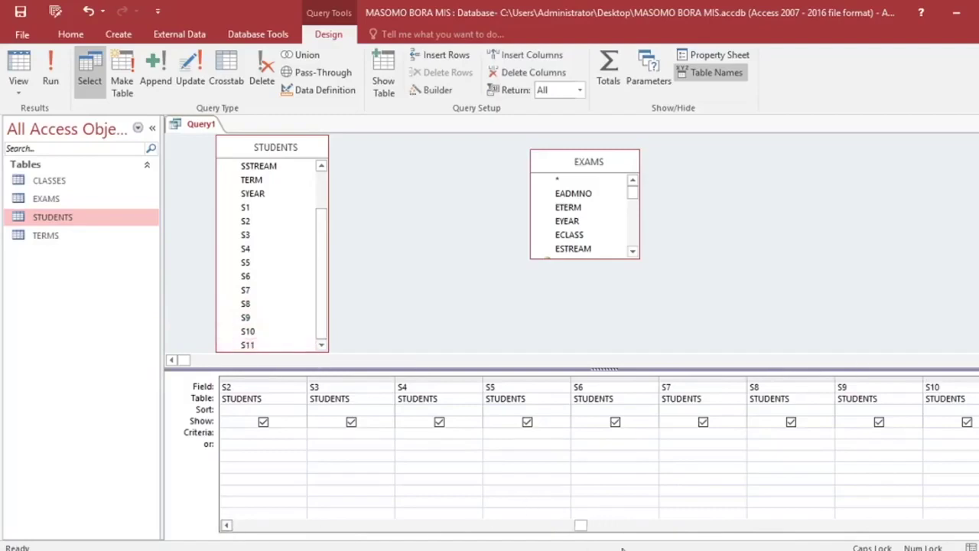
# Lengthen the EXAMS field list in the query and move it closer to the STUDENTS table.
pyautogui.moveTo(581, 525); pyautogui.dragTo(925, 527)
pyautogui.moveTo(594, 259); pyautogui.dragTo(596, 352)
pyautogui.moveTo(580, 164); pyautogui.dragTo(470, 148)
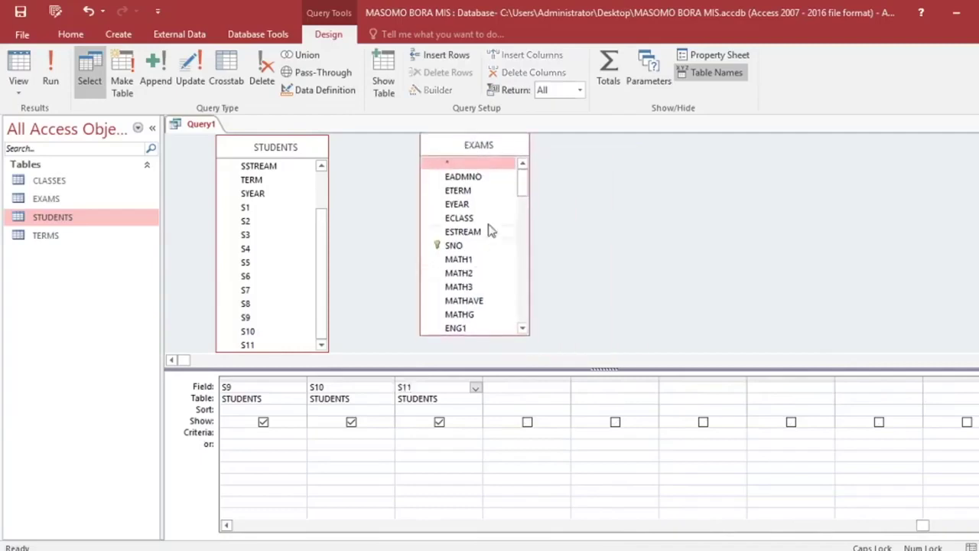
# Add the EXAMS fields EADMNO, ETERM, EYEAR, ECLASS, ESTREAM and SNO to the query grid after S11.
pyautogui.doubleClick(463, 177)
pyautogui.doubleClick(458, 191)
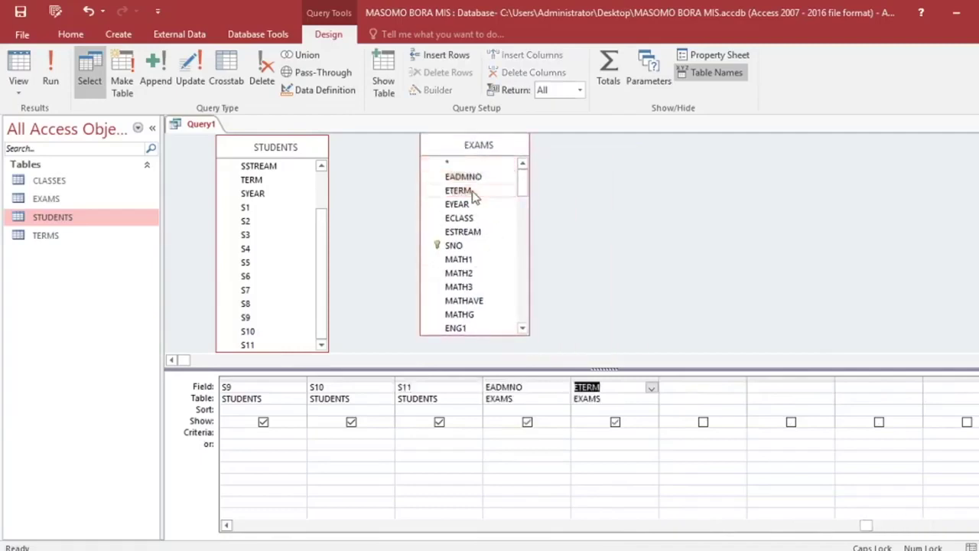
pyautogui.doubleClick(472, 204)
pyautogui.doubleClick(470, 218)
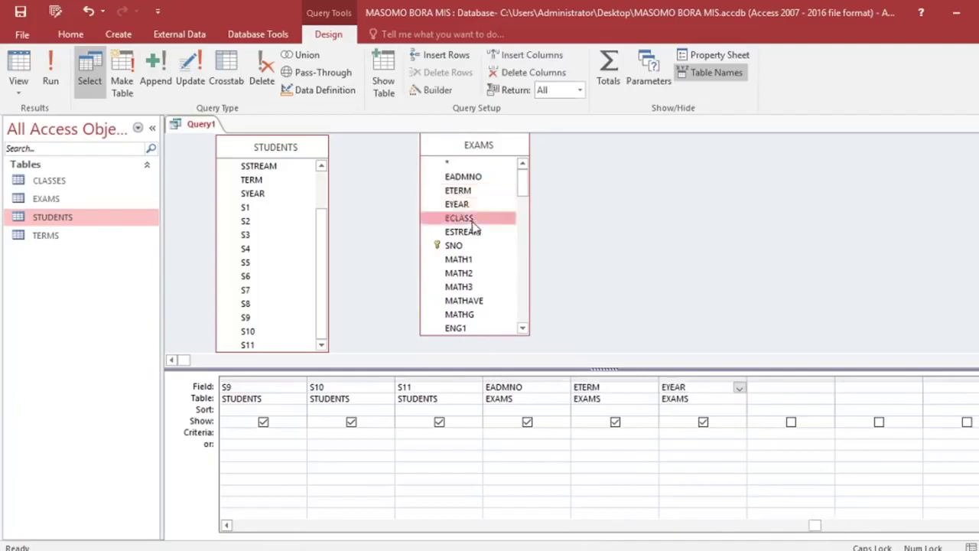
pyautogui.doubleClick(467, 232)
pyautogui.doubleClick(459, 245)
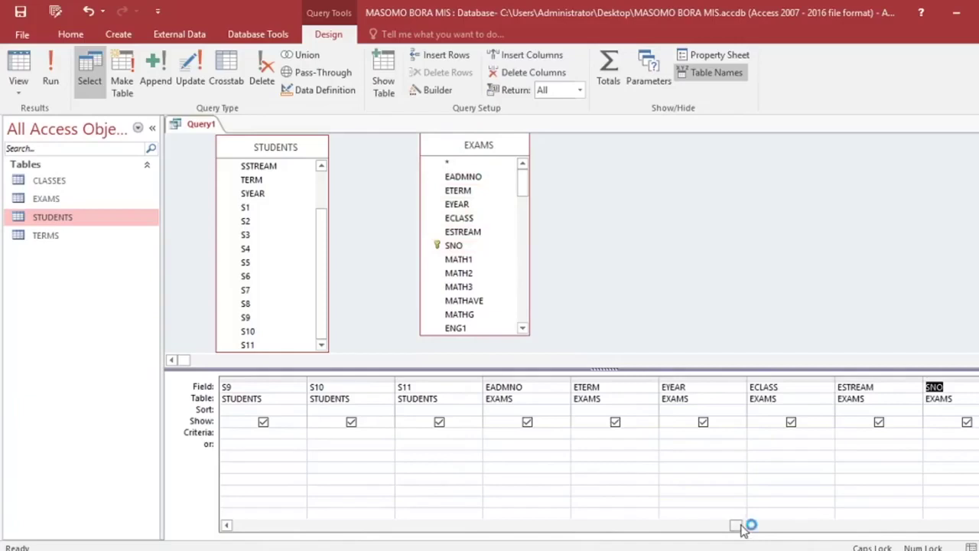
# Add the EXAMS mathematics fields MATH1, MATH2, MATH3, MATHAVE and MATHG to the query grid.
pyautogui.moveTo(739, 526); pyautogui.dragTo(773, 526)
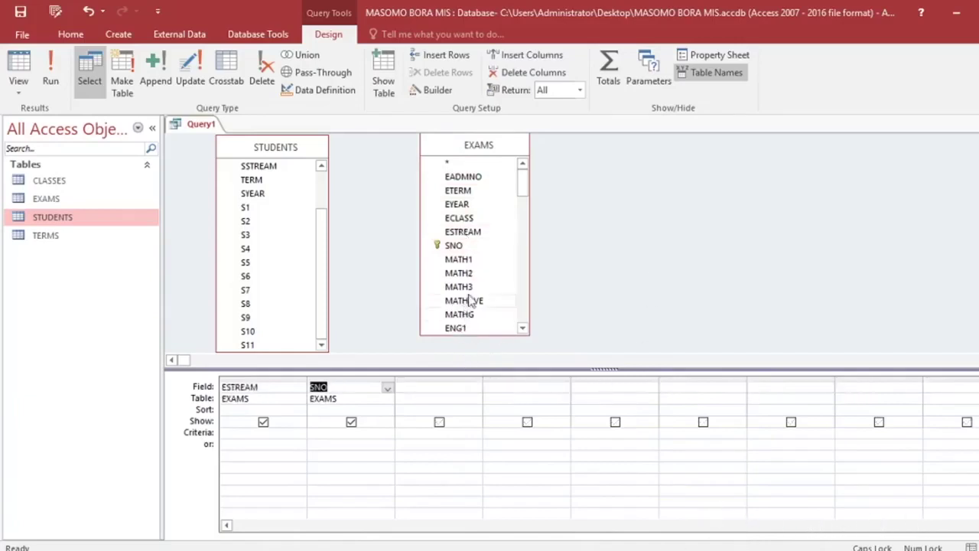
pyautogui.click(461, 247)
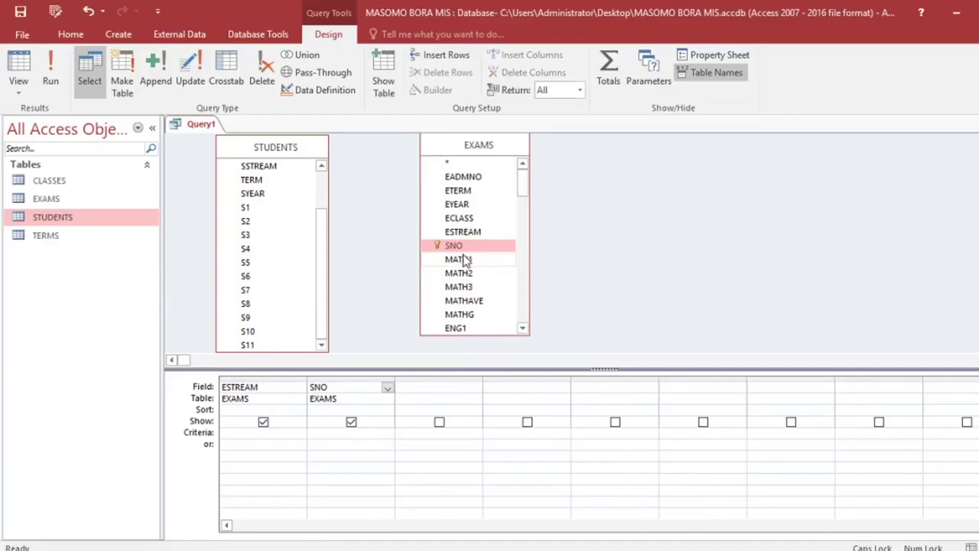
pyautogui.doubleClick(465, 260)
pyautogui.click(465, 273)
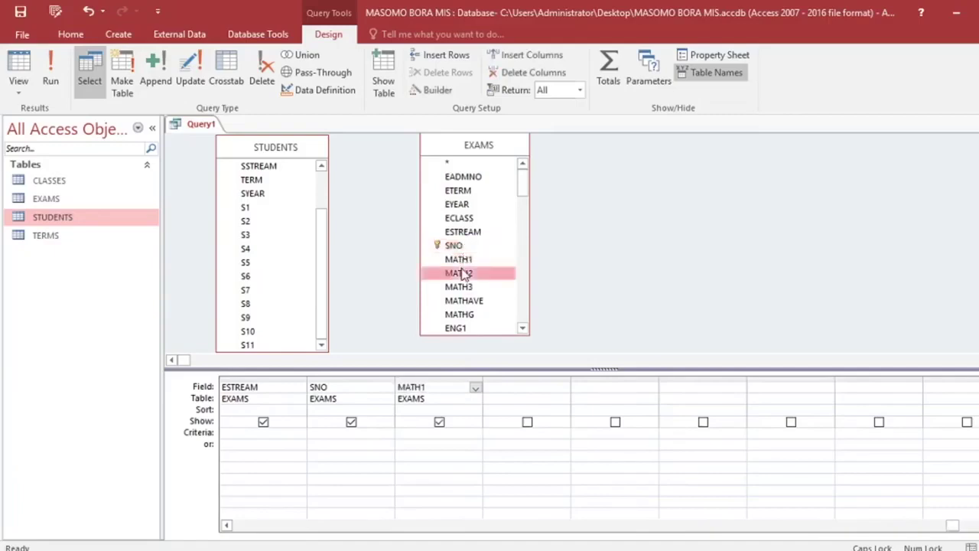
pyautogui.doubleClick(463, 273)
pyautogui.doubleClick(465, 287)
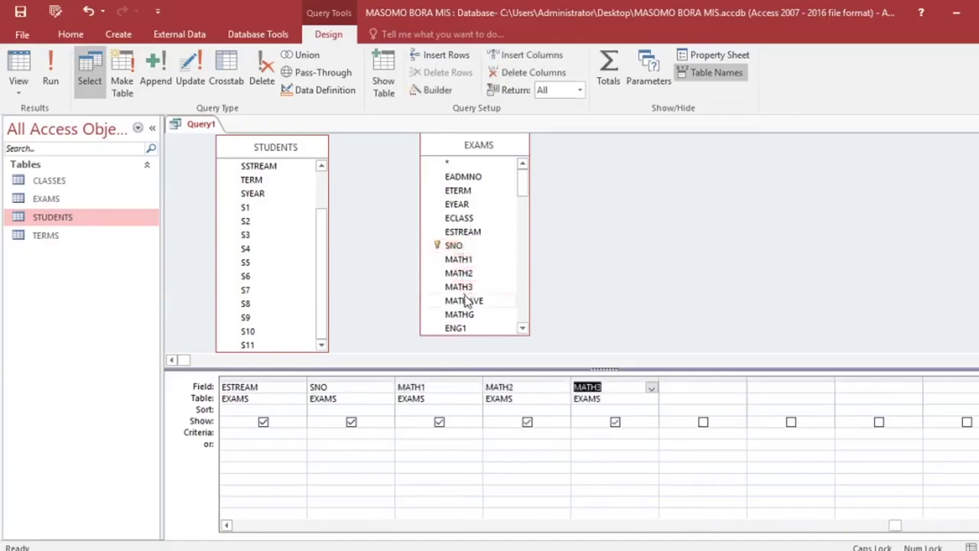
pyautogui.doubleClick(467, 300)
pyautogui.doubleClick(465, 315)
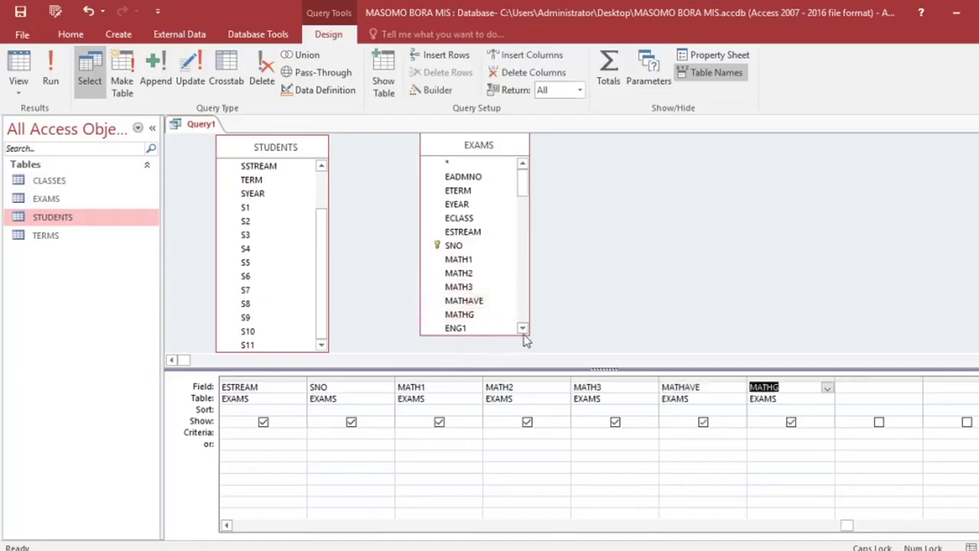
# Add the EXAMS English fields ENG1, ENG2, ENG3, ENGAVE and ENGG to the query grid.
pyautogui.scroll(-4, 525, 339)
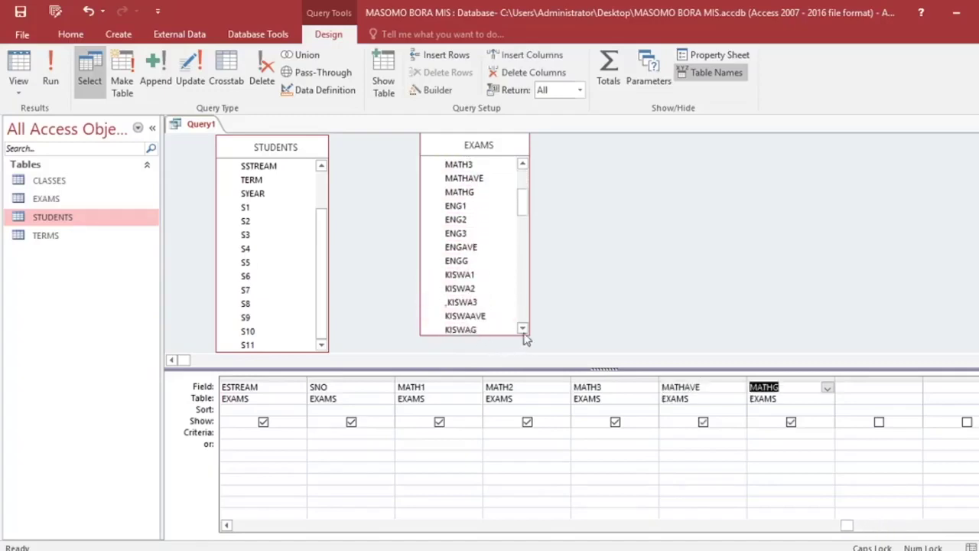
pyautogui.scroll(-1, 524, 338)
pyautogui.doubleClick(461, 194)
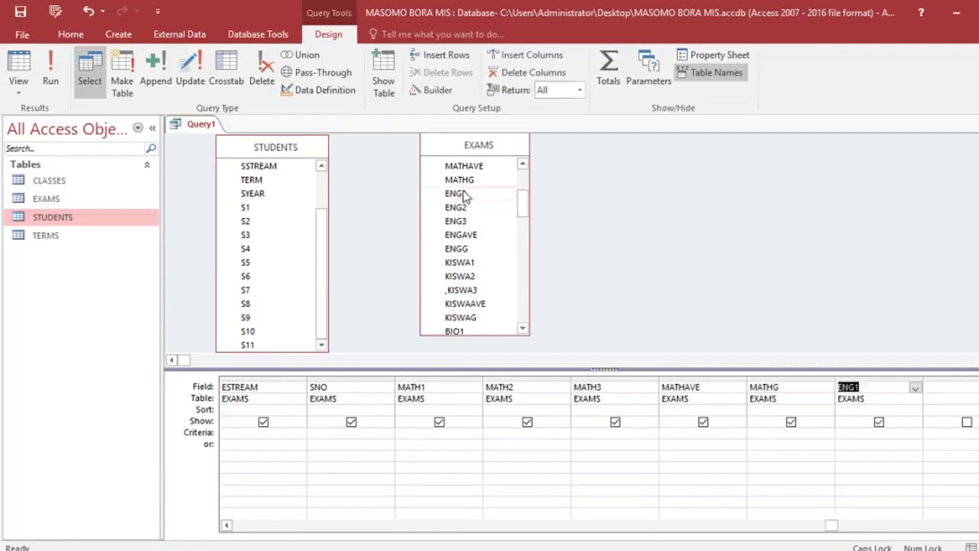
pyautogui.doubleClick(468, 206)
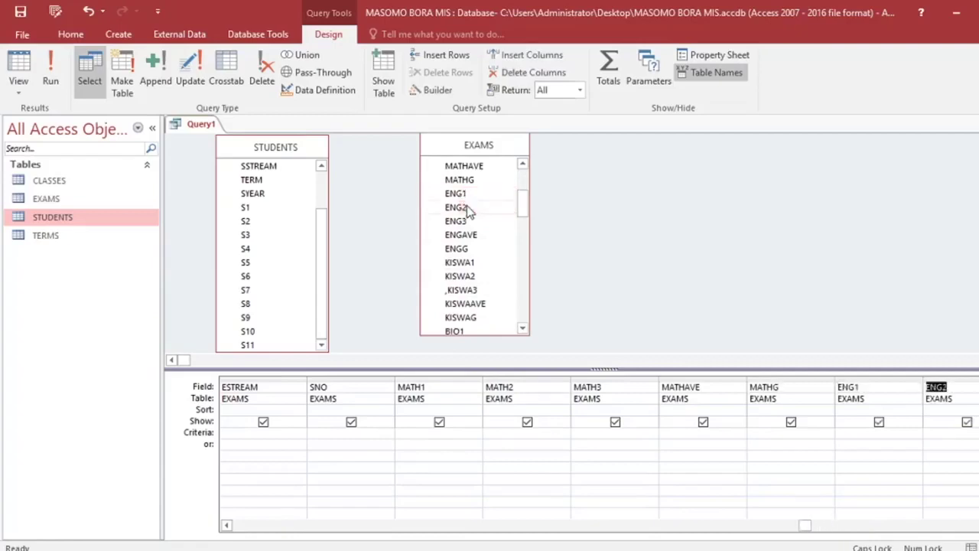
pyautogui.doubleClick(485, 237)
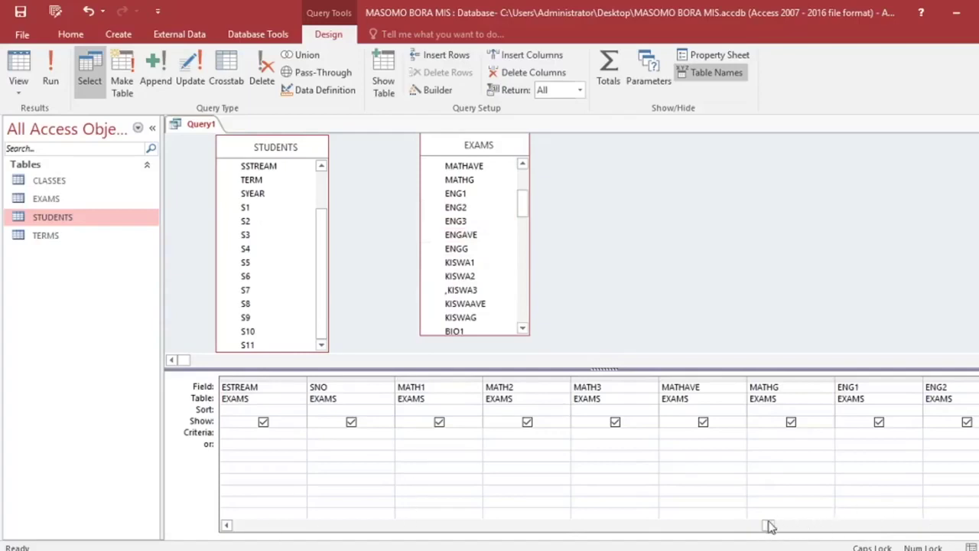
pyautogui.moveTo(769, 526); pyautogui.dragTo(965, 527)
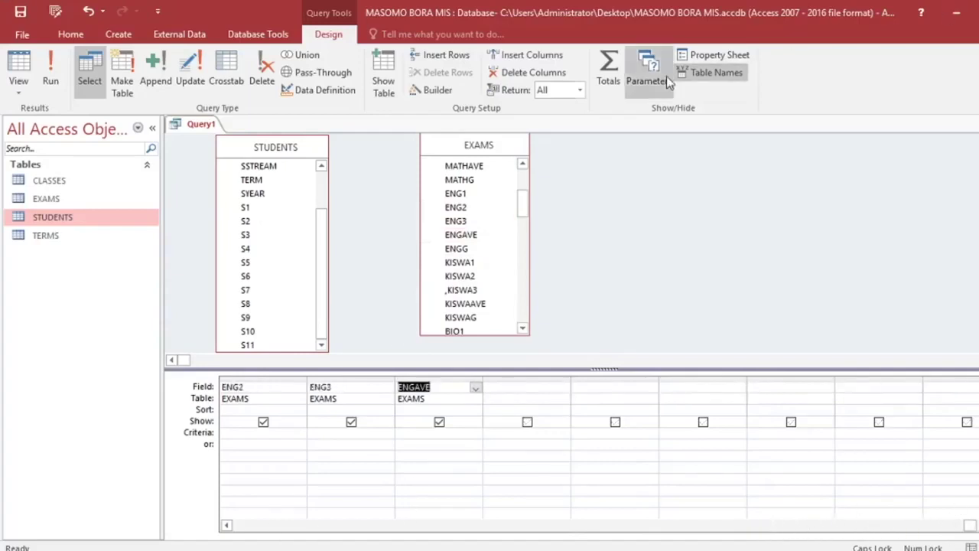
pyautogui.doubleClick(474, 252)
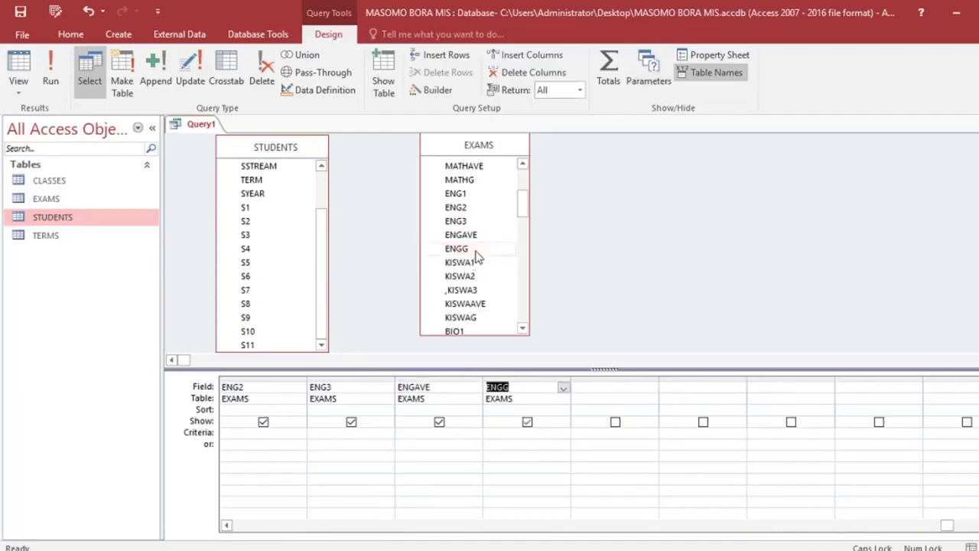
# Add the EXAMS Kiswahili fields KISWA1, KISWA2, ,KISWA3, KISWAAVE and KISWAG to the query grid.
pyautogui.doubleClick(477, 262)
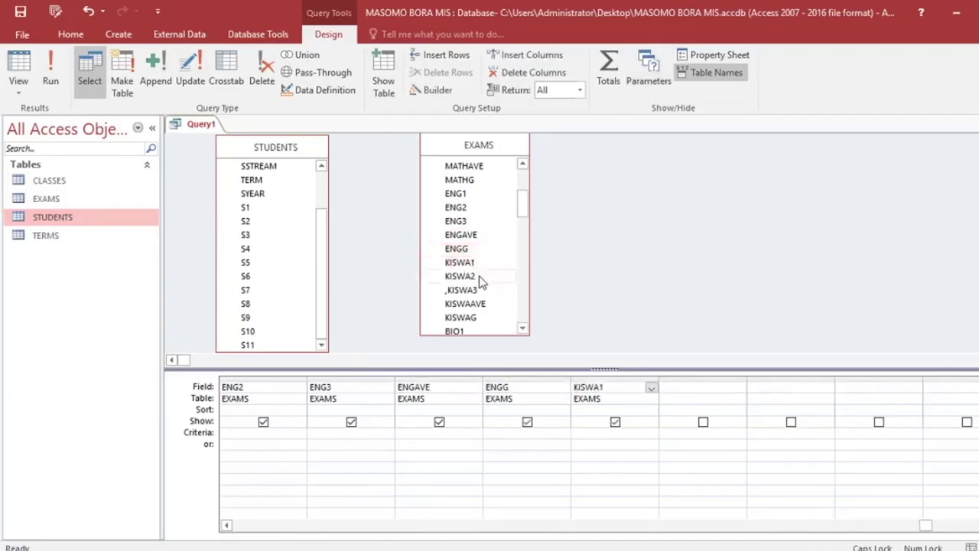
pyautogui.doubleClick(475, 276)
pyautogui.doubleClick(477, 290)
pyautogui.doubleClick(482, 304)
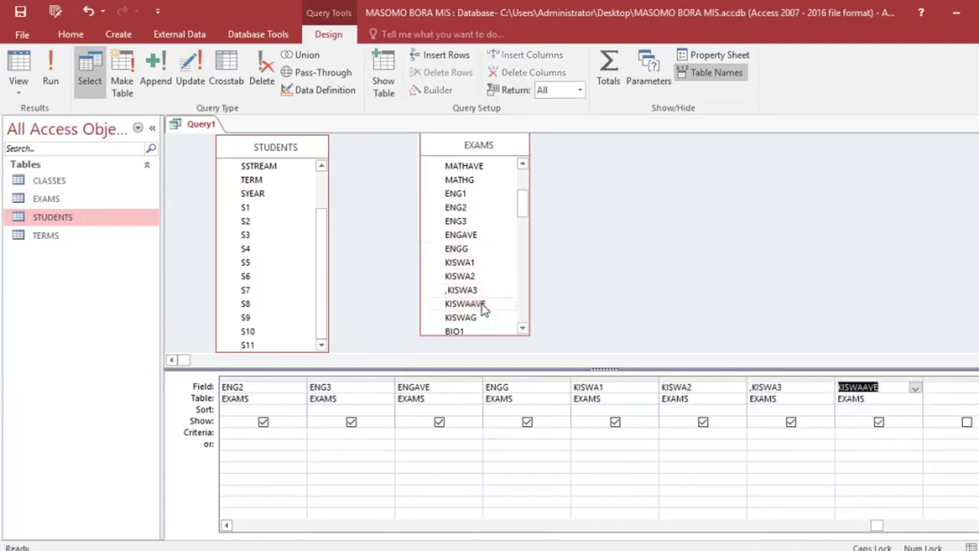
pyautogui.doubleClick(482, 318)
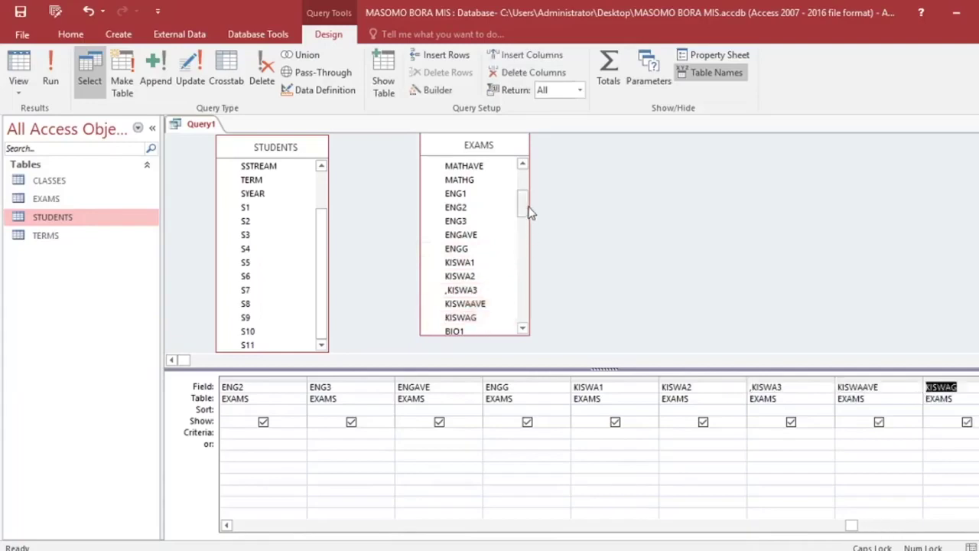
# Add the EXAMS fields from BIO1 through COMPG to the query grid after KISWAG.
pyautogui.moveTo(525, 208)
pyautogui.mouseDown()
pyautogui.moveTo(515, 299)
pyautogui.moveTo(526, 227)
pyautogui.mouseUp()
pyautogui.moveTo(850, 526); pyautogui.dragTo(957, 527)
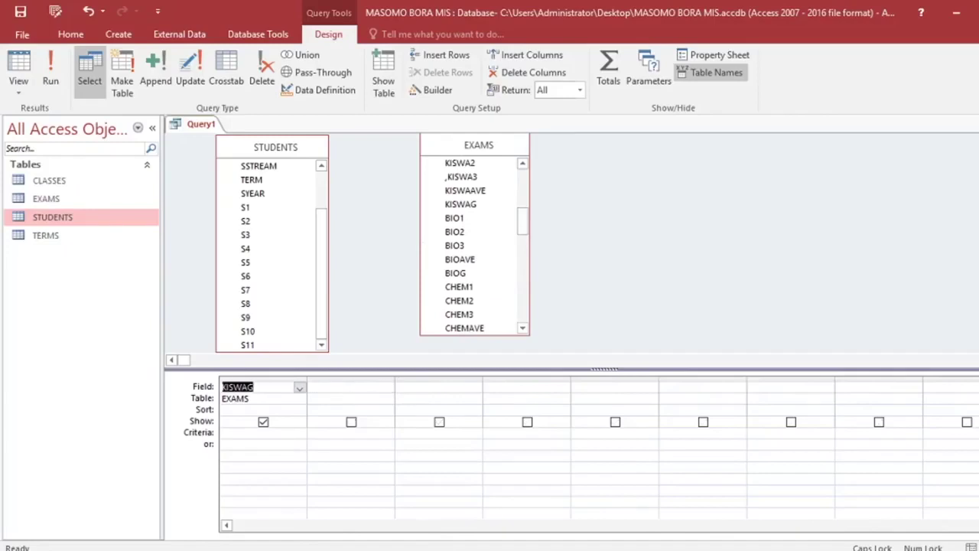
pyautogui.doubleClick(468, 220)
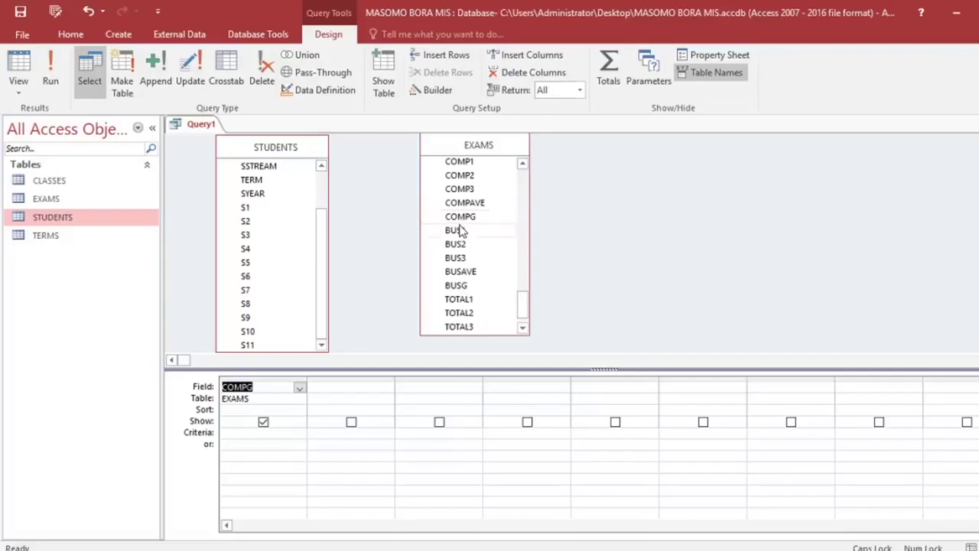
# Add the EXAMS business fields BUS1, BUS2, BUS3, BUSAVE and BUSG to the query grid.
pyautogui.doubleClick(468, 231)
pyautogui.doubleClick(470, 244)
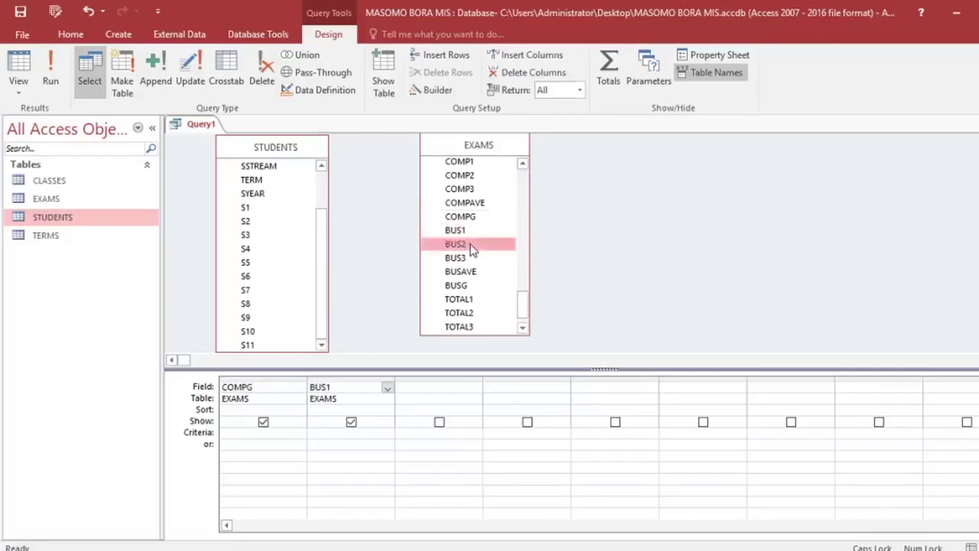
pyautogui.click(470, 259)
pyautogui.doubleClick(471, 258)
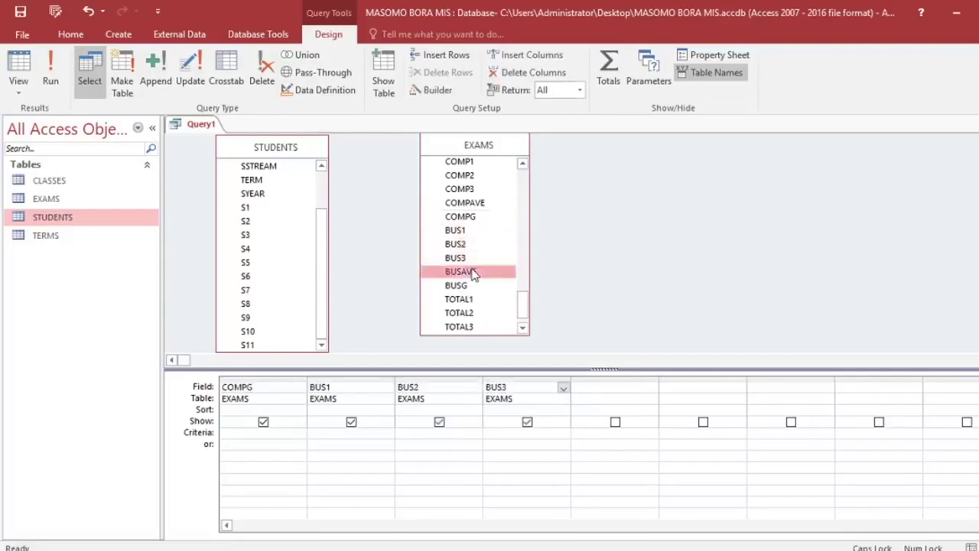
pyautogui.doubleClick(473, 272)
pyautogui.doubleClick(470, 287)
# Add the EXAMS summary fields TOTAL1, TOTAL2, TOTAL3, AVERAGE and GRADE to the query grid.
pyautogui.doubleClick(468, 299)
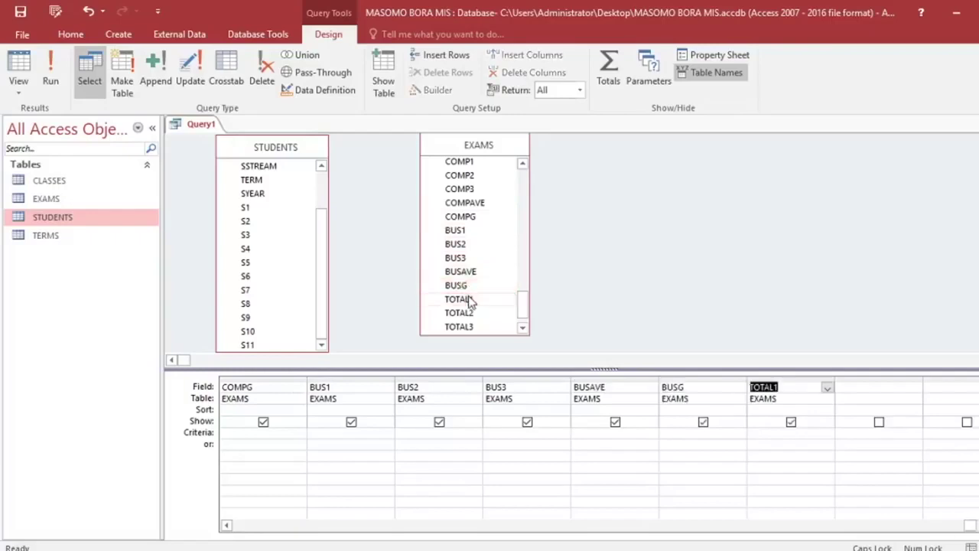
pyautogui.click(471, 313)
pyautogui.doubleClick(471, 313)
pyautogui.click(473, 327)
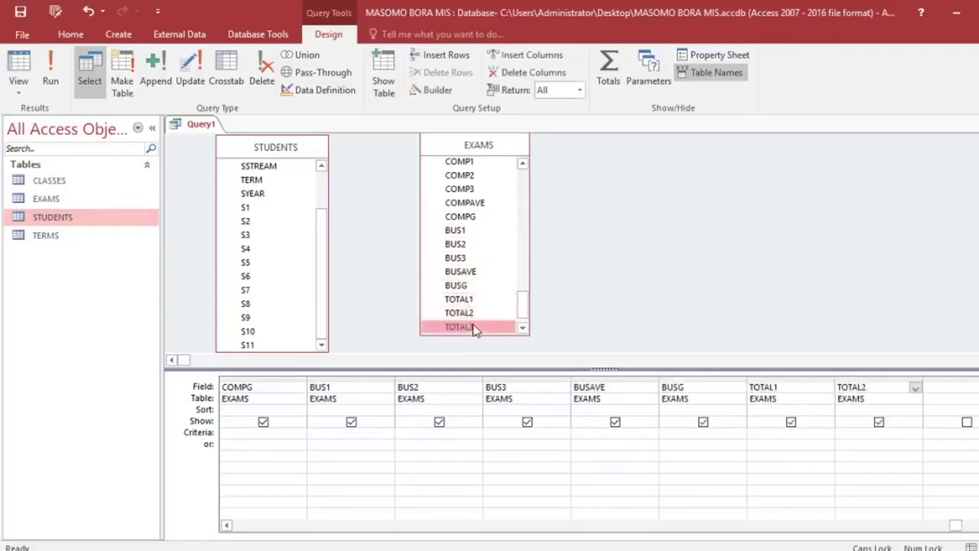
pyautogui.doubleClick(473, 326)
pyautogui.scroll(-1, 526, 330)
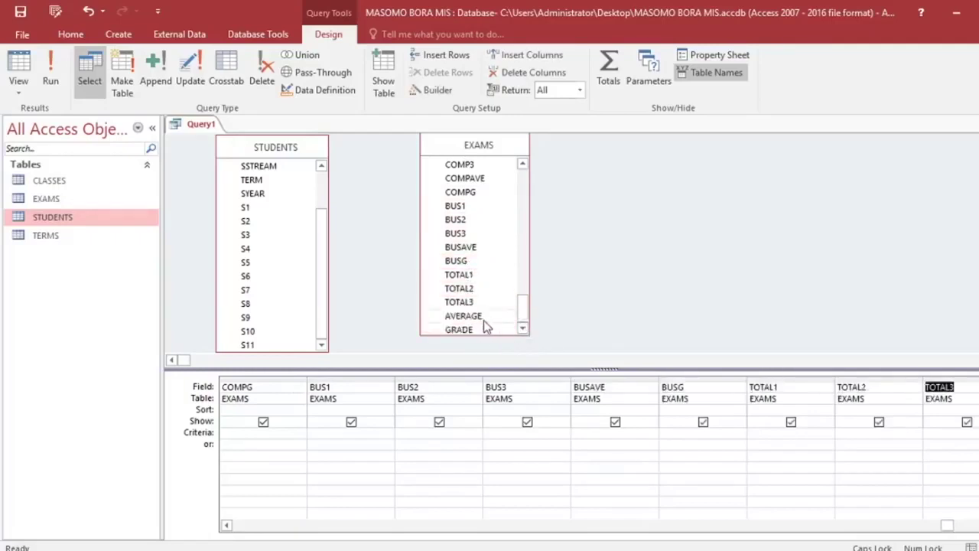
pyautogui.doubleClick(493, 319)
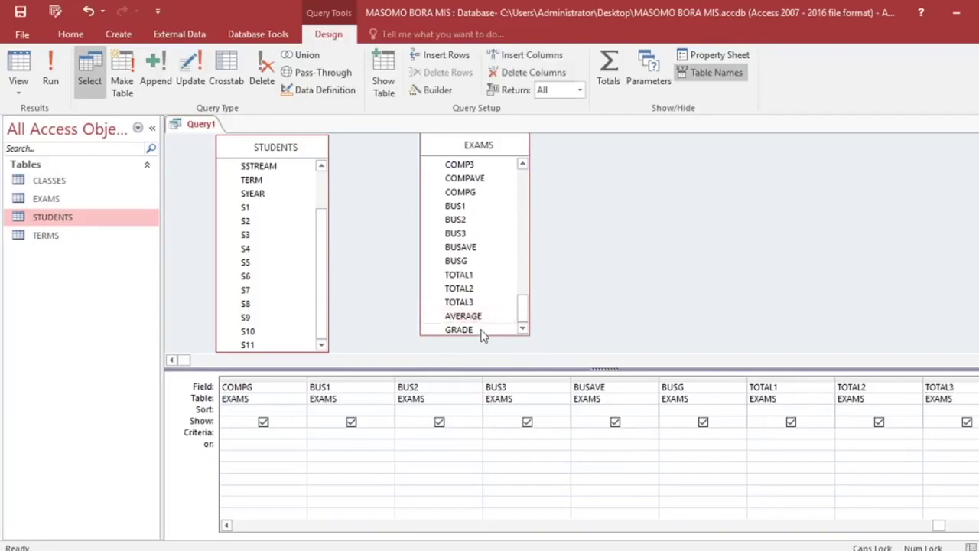
# Save the query under the name MASTER.
pyautogui.click(20, 13)
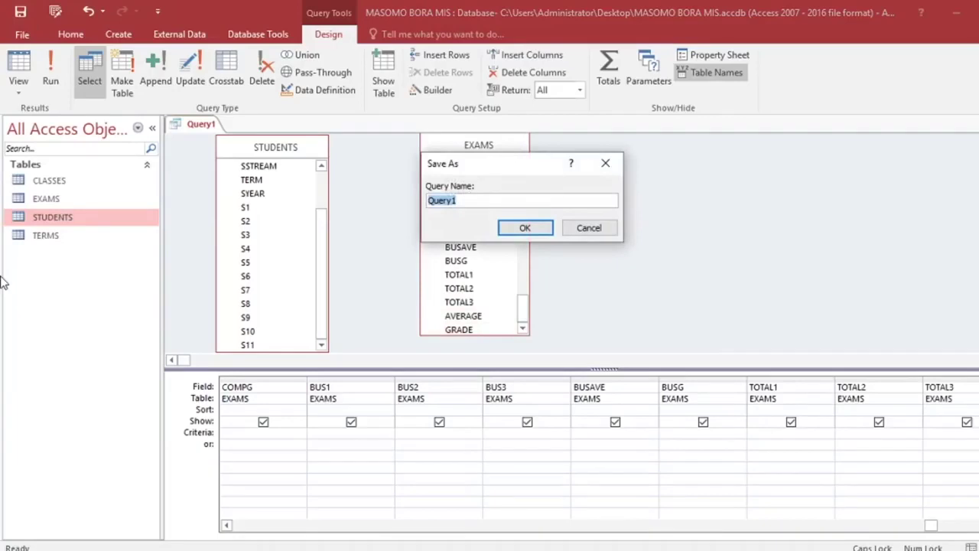
pyautogui.write('MASTER')
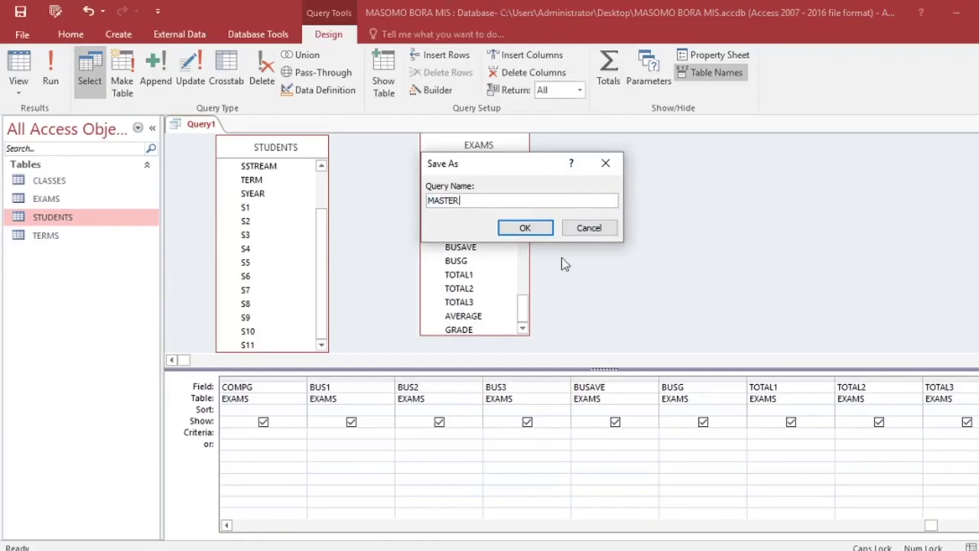
pyautogui.click(525, 227)
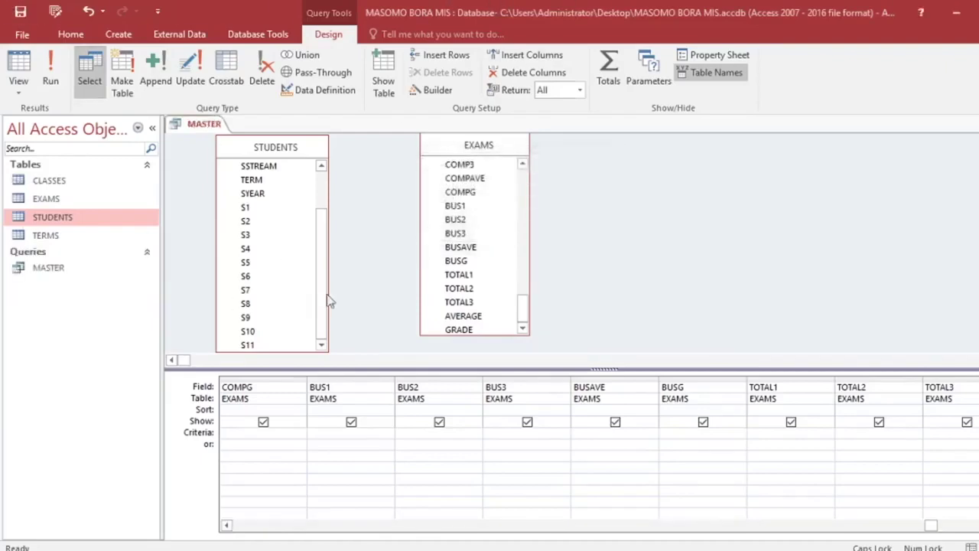
# Run the MASTER query to check its datasheet columns, and return it to Design View.
pyautogui.click(51, 73)
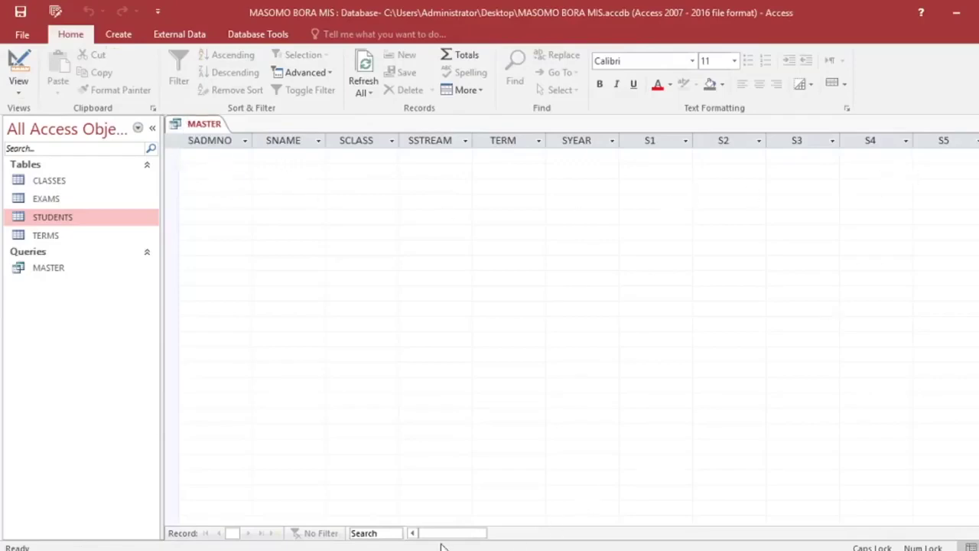
pyautogui.moveTo(448, 535)
pyautogui.mouseDown()
pyautogui.moveTo(961, 533)
pyautogui.moveTo(452, 534)
pyautogui.mouseUp()
pyautogui.rightClick(190, 126)
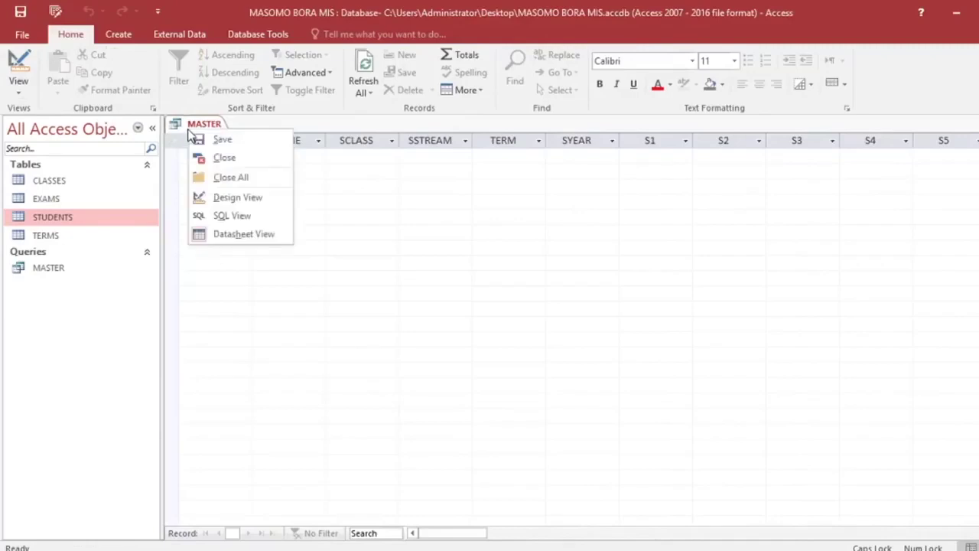
pyautogui.click(229, 194)
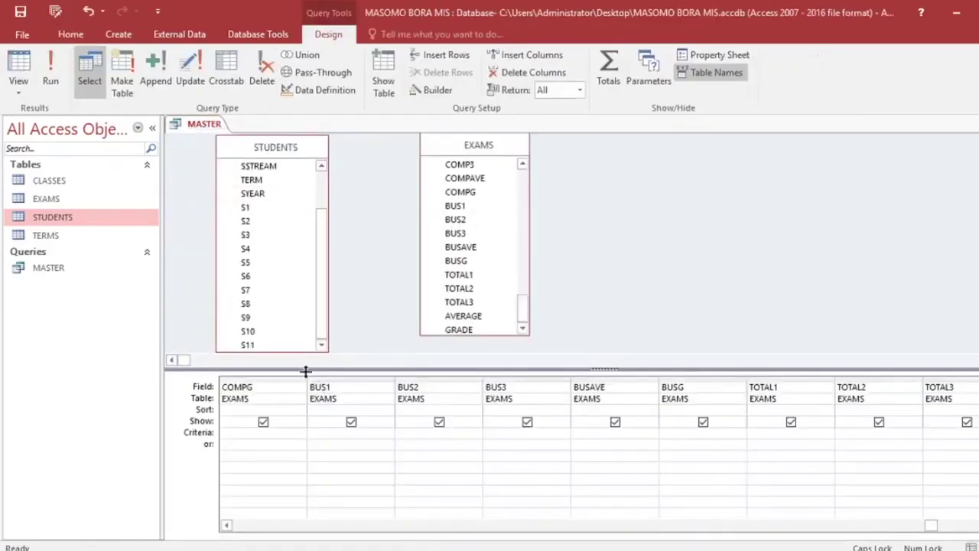
# Enlarge the query's table area and extend the STUDENTS and EXAMS field lists downward to show more fields.
pyautogui.moveTo(305, 372); pyautogui.dragTo(269, 436)
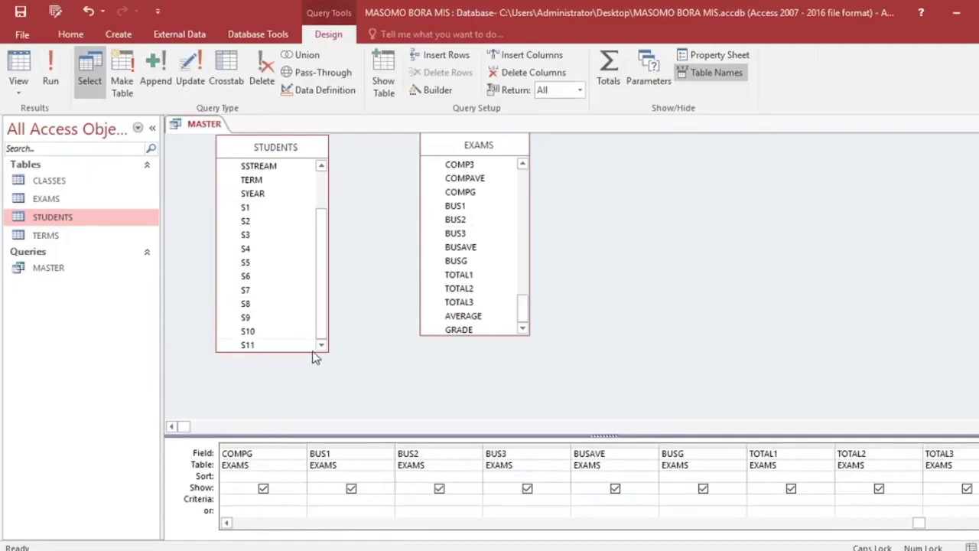
pyautogui.moveTo(312, 351); pyautogui.dragTo(320, 417)
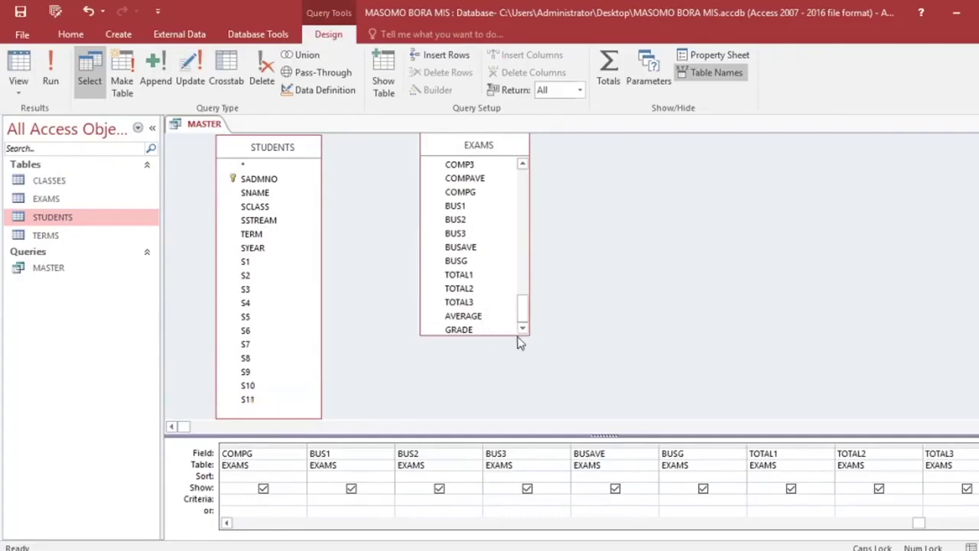
pyautogui.moveTo(505, 334); pyautogui.dragTo(547, 419)
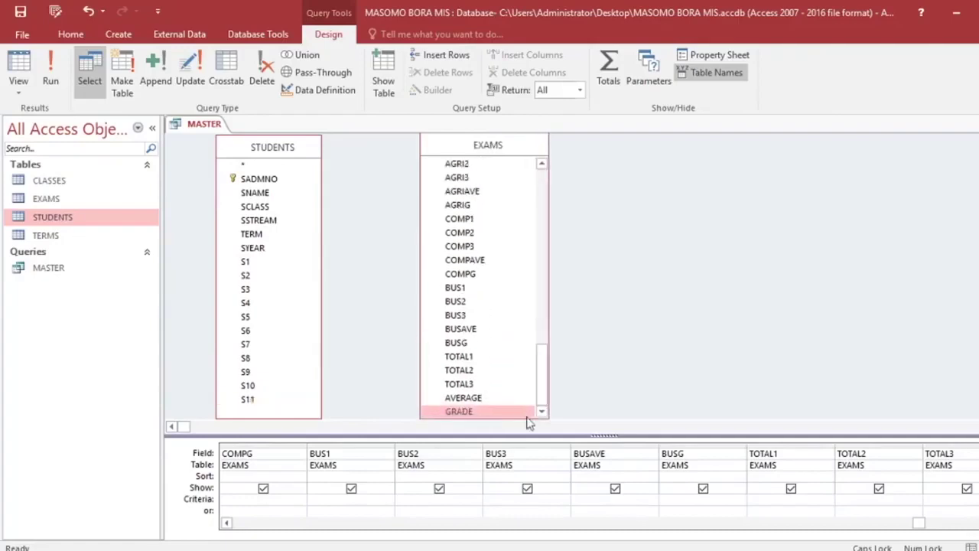
# Join STUDENTS SADMNO to EXAMS EADMNO, including all records from STUDENTS and only the matching EXAMS records.
pyautogui.moveTo(541, 375); pyautogui.dragTo(542, 184)
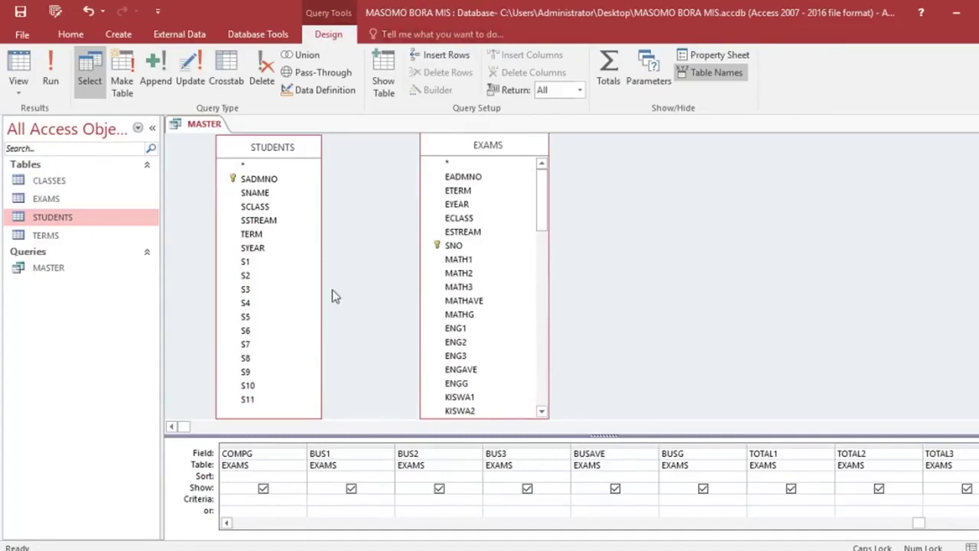
pyautogui.click(268, 152)
pyautogui.moveTo(268, 152); pyautogui.dragTo(251, 160)
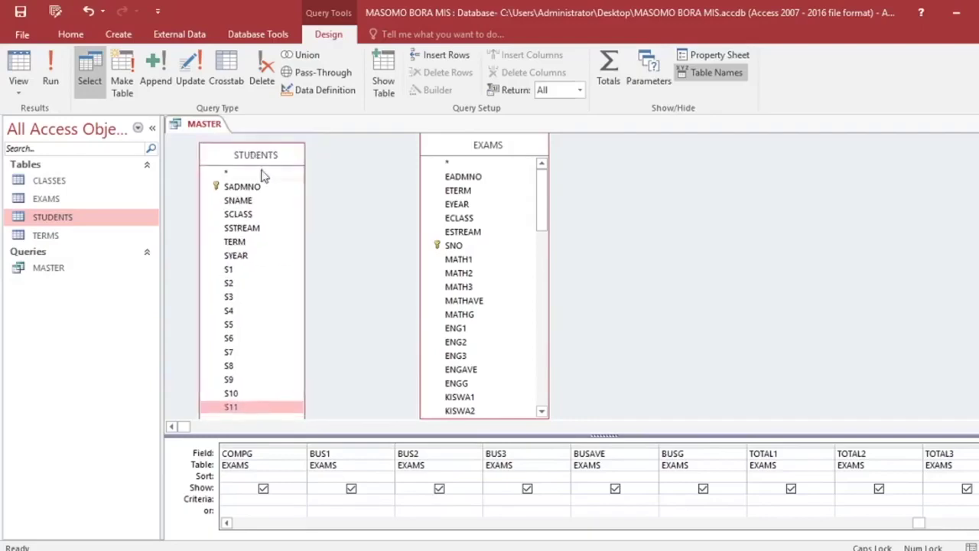
pyautogui.click(461, 181)
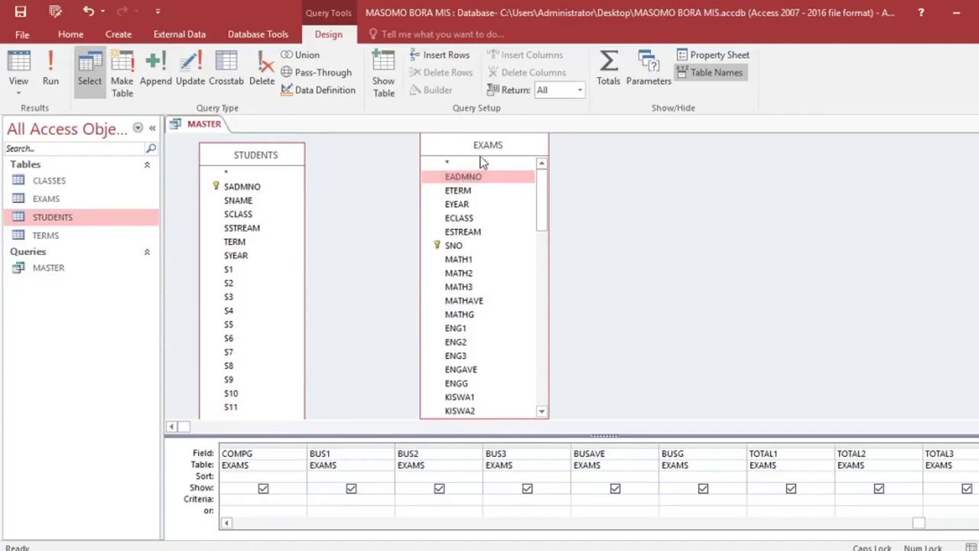
pyautogui.click(237, 189)
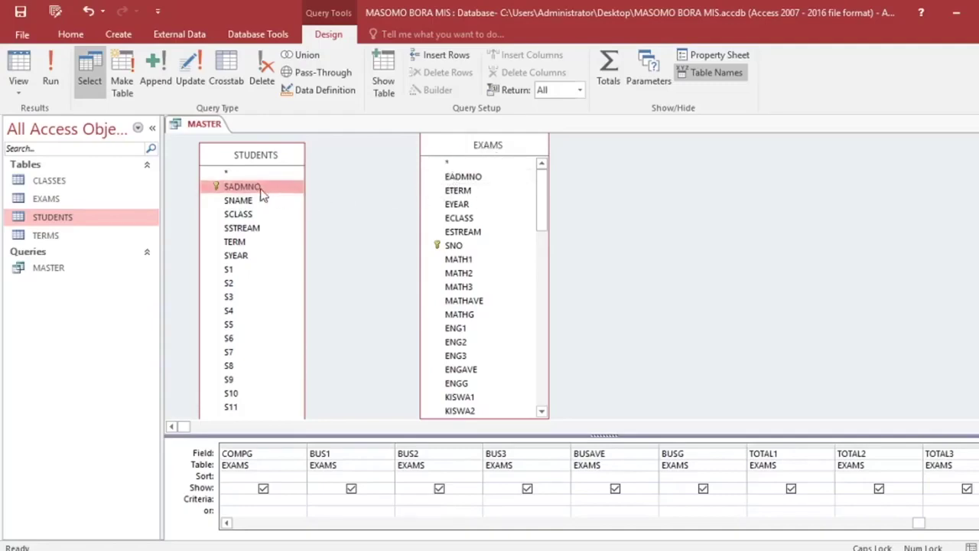
pyautogui.moveTo(263, 193); pyautogui.dragTo(479, 184)
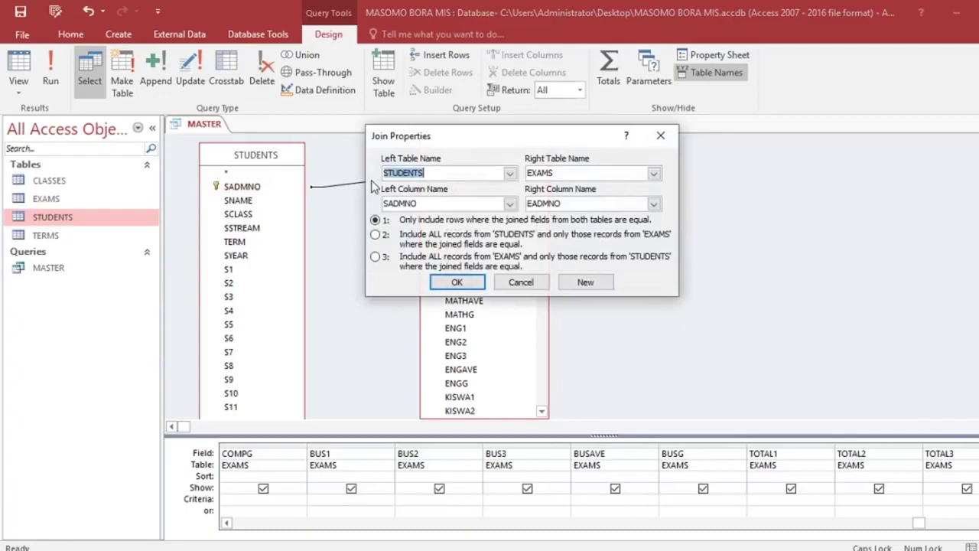
pyautogui.click(376, 235)
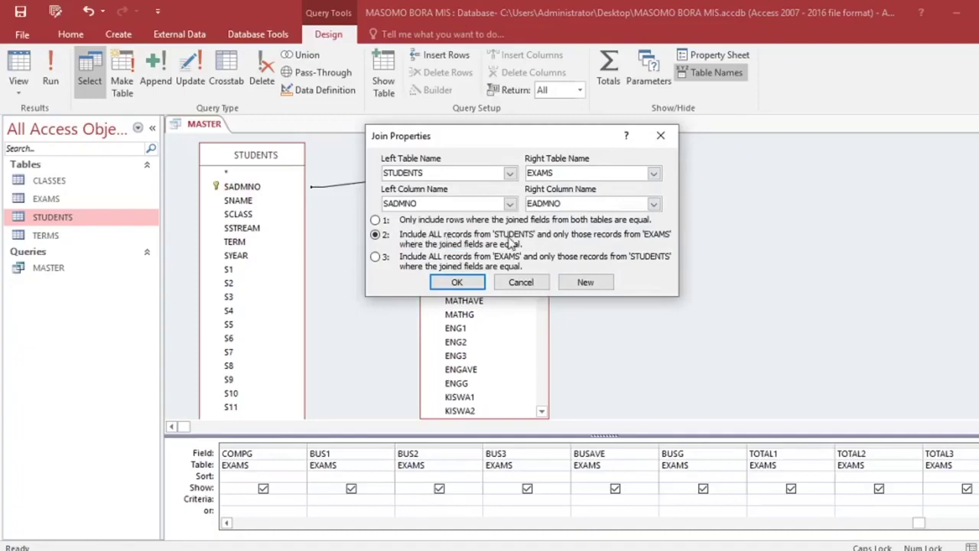
pyautogui.click(476, 283)
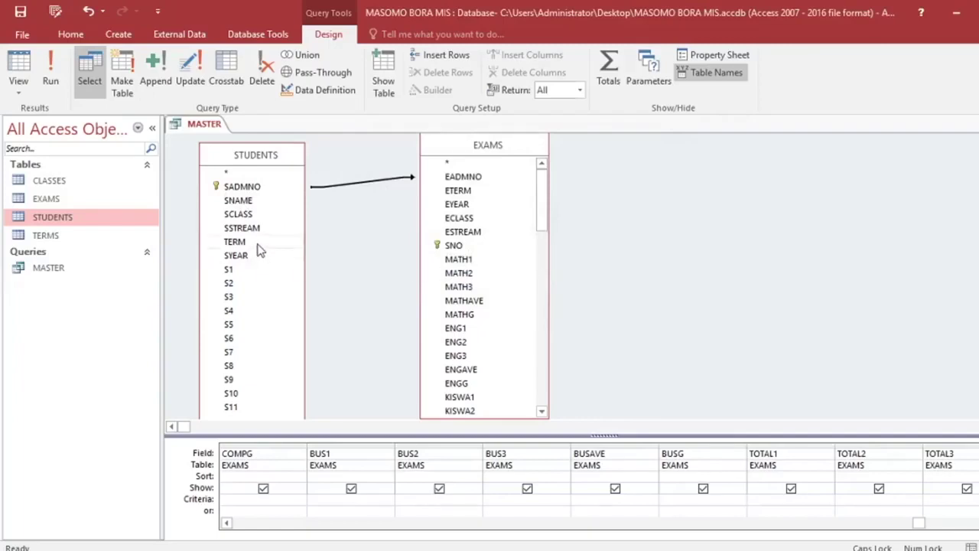
# Join STUDENTS TERM to EXAMS ETERM, including all STUDENTS records and only matching EXAMS records.
pyautogui.moveTo(260, 242); pyautogui.dragTo(458, 192)
pyautogui.doubleClick(377, 206)
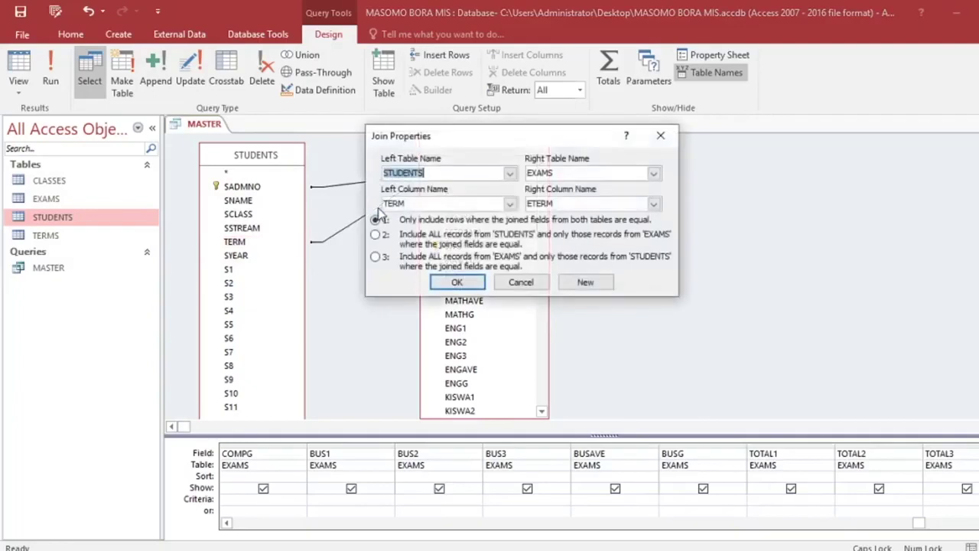
pyautogui.click(375, 235)
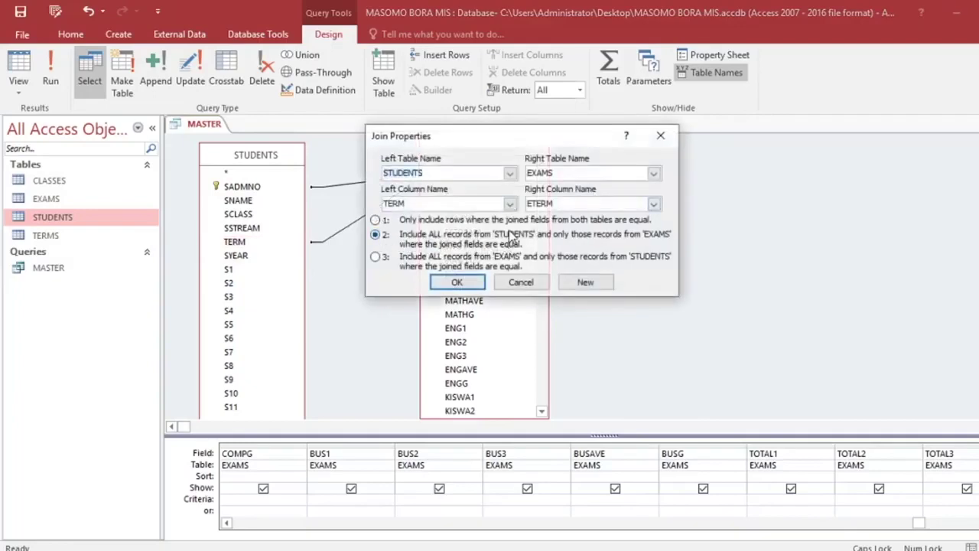
pyautogui.click(456, 282)
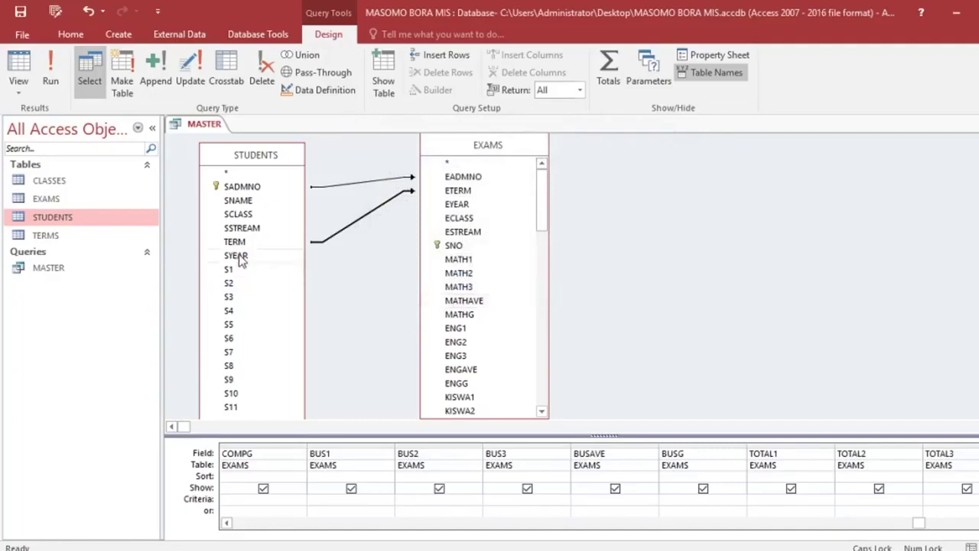
# Join STUDENTS SYEAR to EXAMS EYEAR, including all STUDENTS records and only matching EXAMS records.
pyautogui.moveTo(239, 260); pyautogui.dragTo(457, 205)
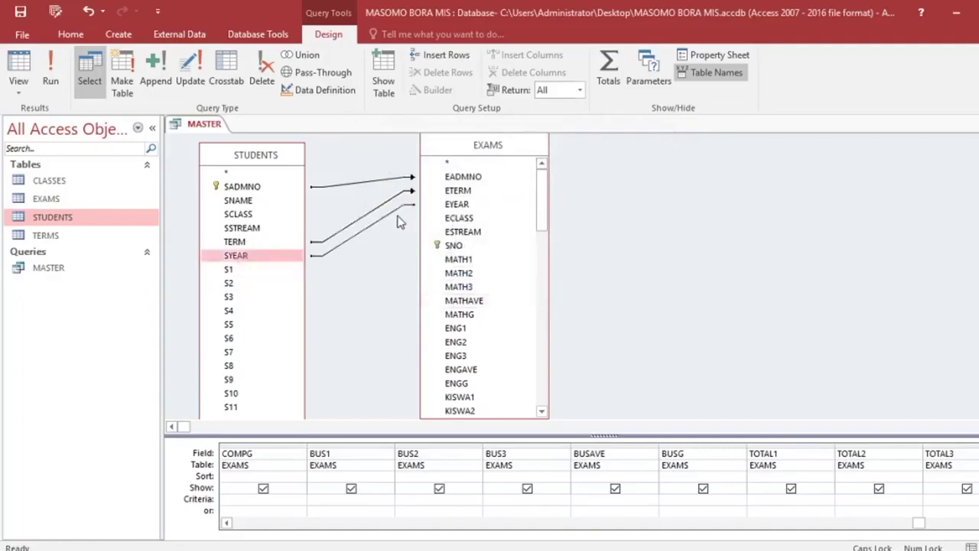
pyautogui.click(391, 214)
pyautogui.doubleClick(387, 221)
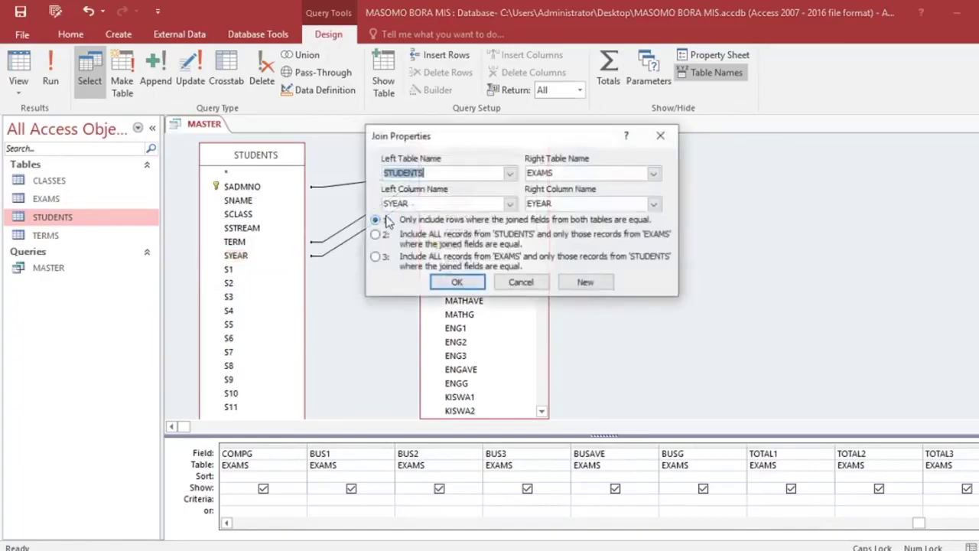
pyautogui.click(380, 235)
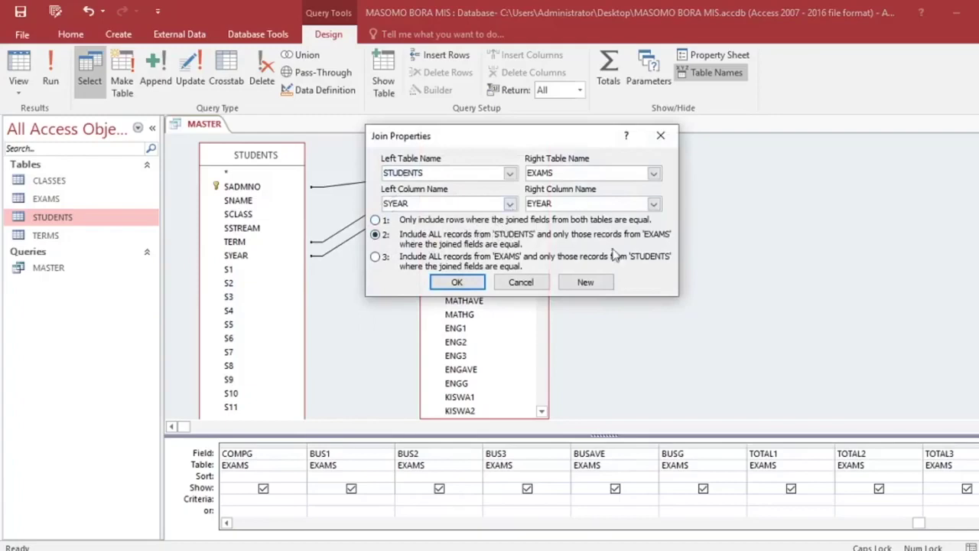
pyautogui.click(459, 282)
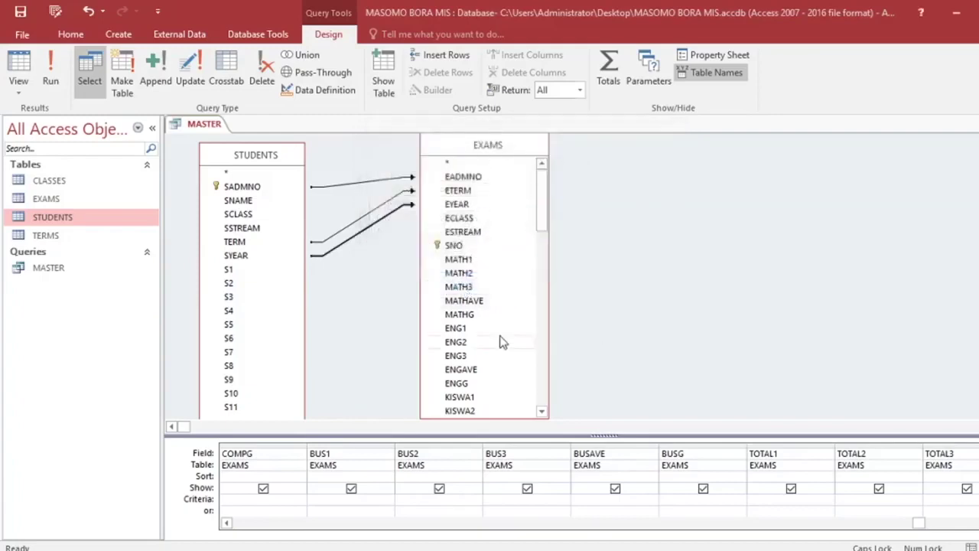
# Move the EXAMS field list farther from STUDENTS and join SCLASS to ECLASS, including all STUDENTS records and only matching EXAMS records.
pyautogui.moveTo(482, 152); pyautogui.dragTo(616, 166)
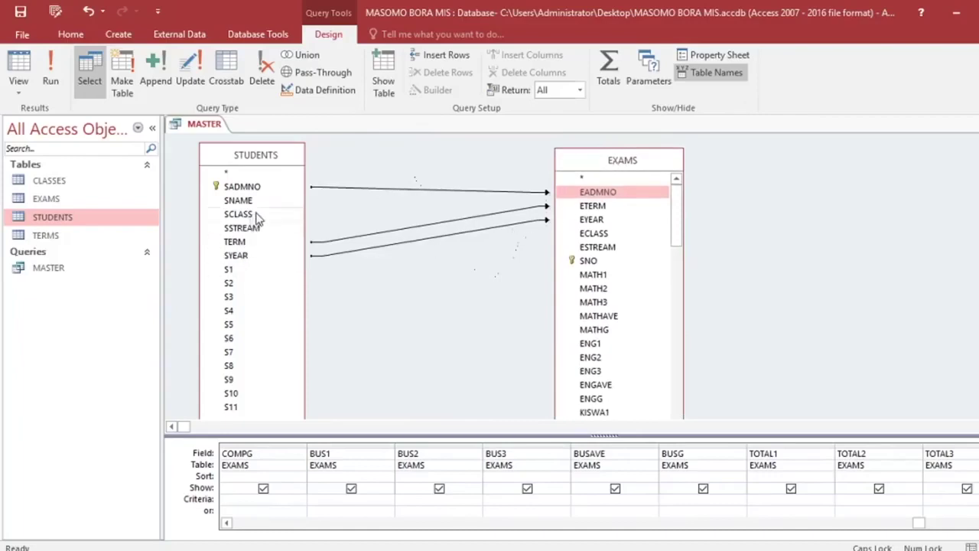
pyautogui.moveTo(257, 217); pyautogui.dragTo(591, 237)
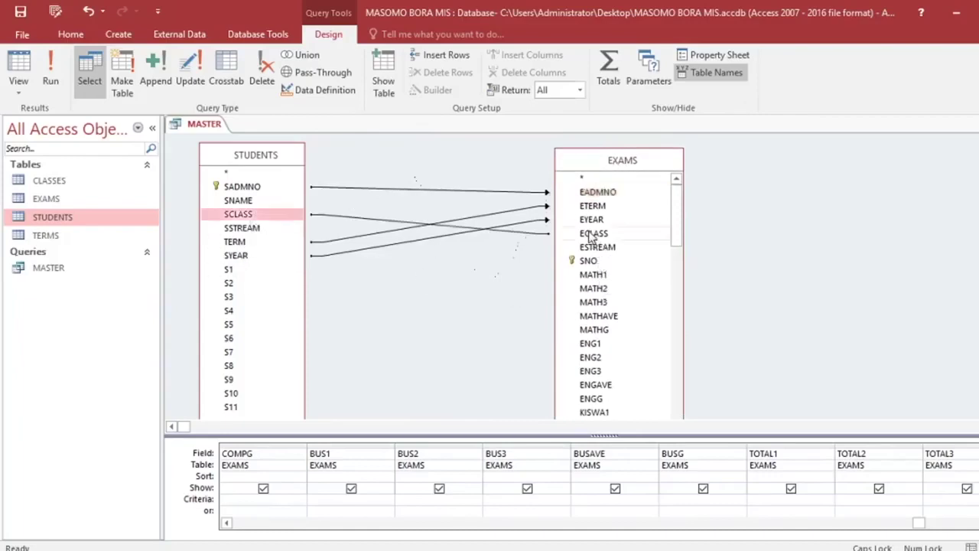
pyautogui.doubleClick(528, 231)
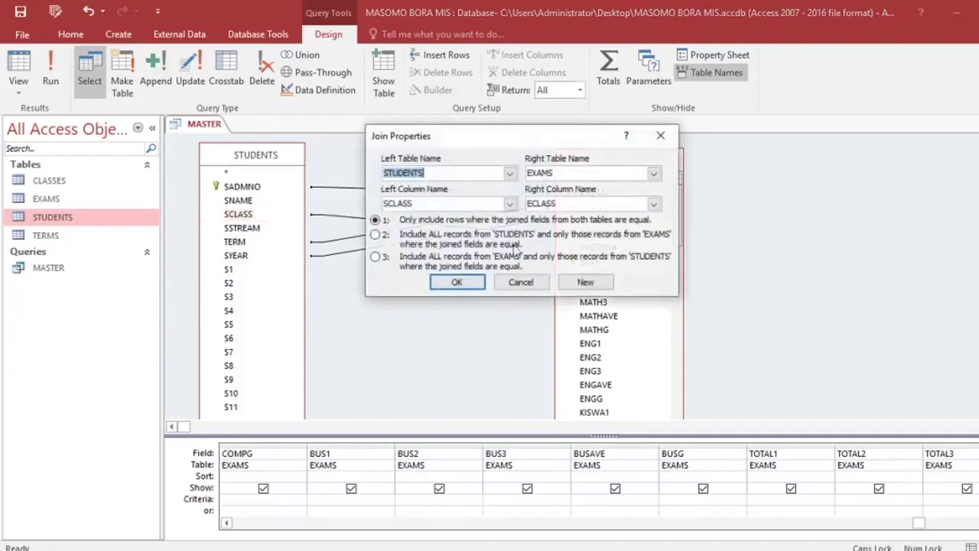
pyautogui.click(375, 234)
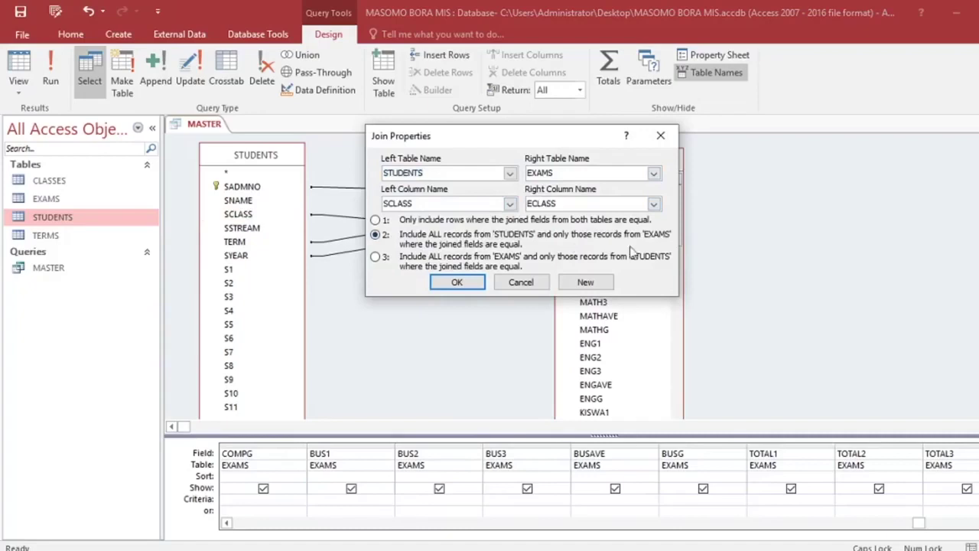
pyautogui.click(473, 284)
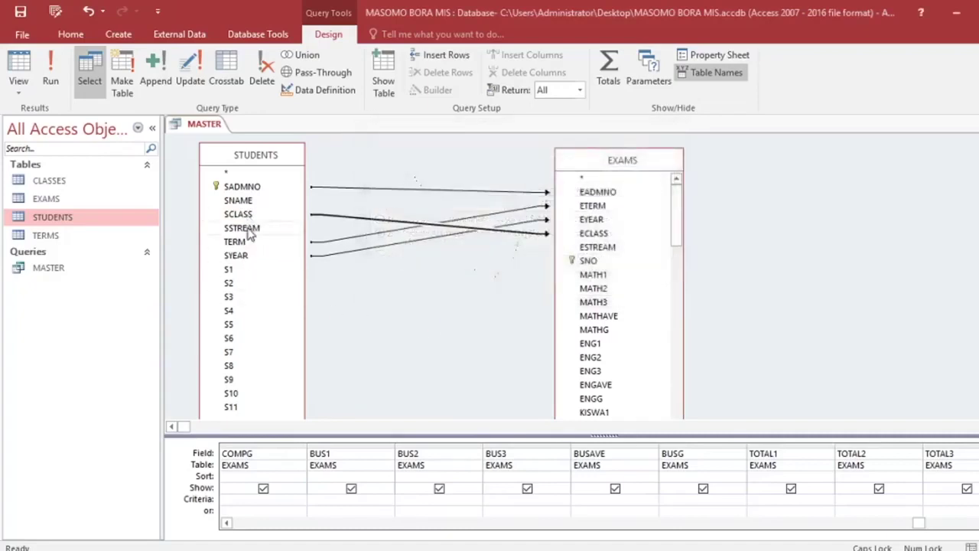
# Join STUDENTS SSTREAM to EXAMS ESTREAM, including all STUDENTS records and only matching EXAMS records.
pyautogui.moveTo(251, 232); pyautogui.dragTo(611, 249)
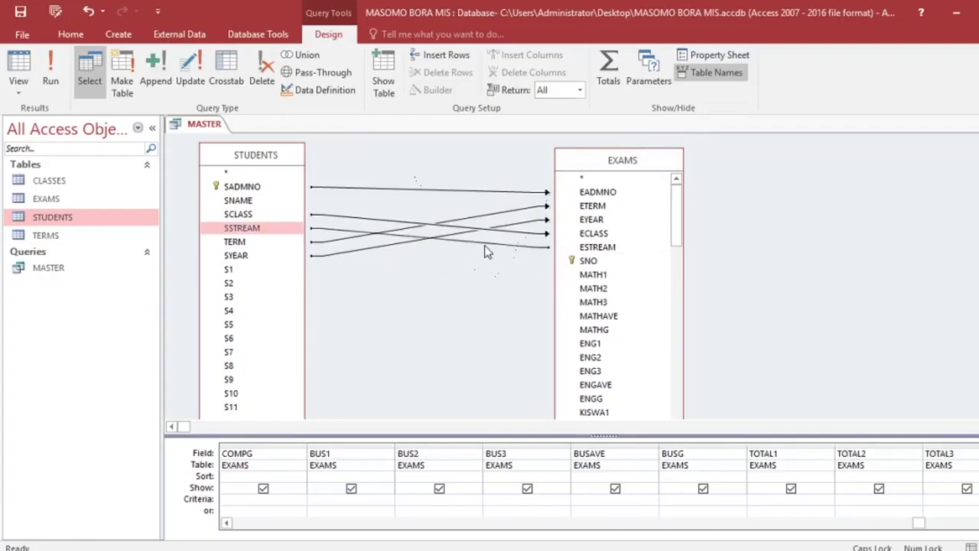
pyautogui.doubleClick(487, 247)
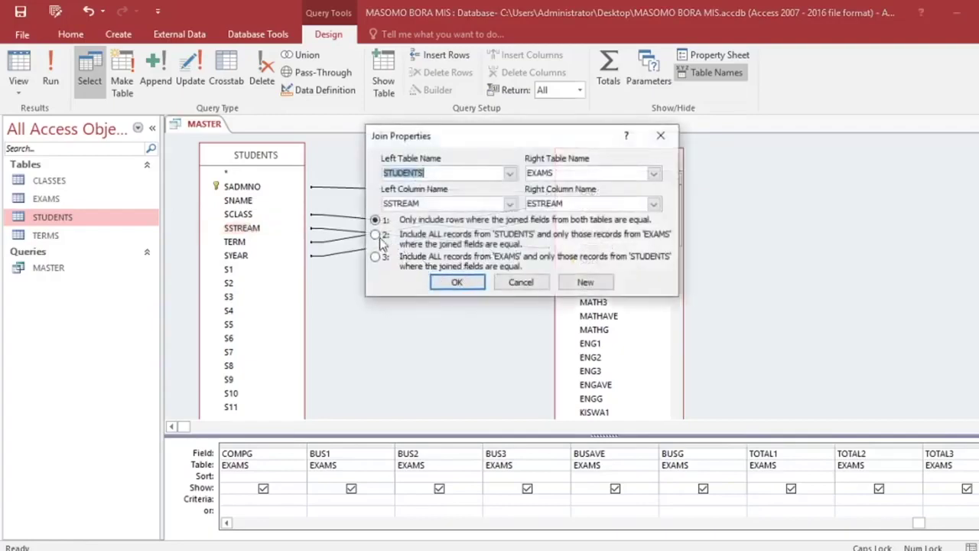
pyautogui.click(379, 236)
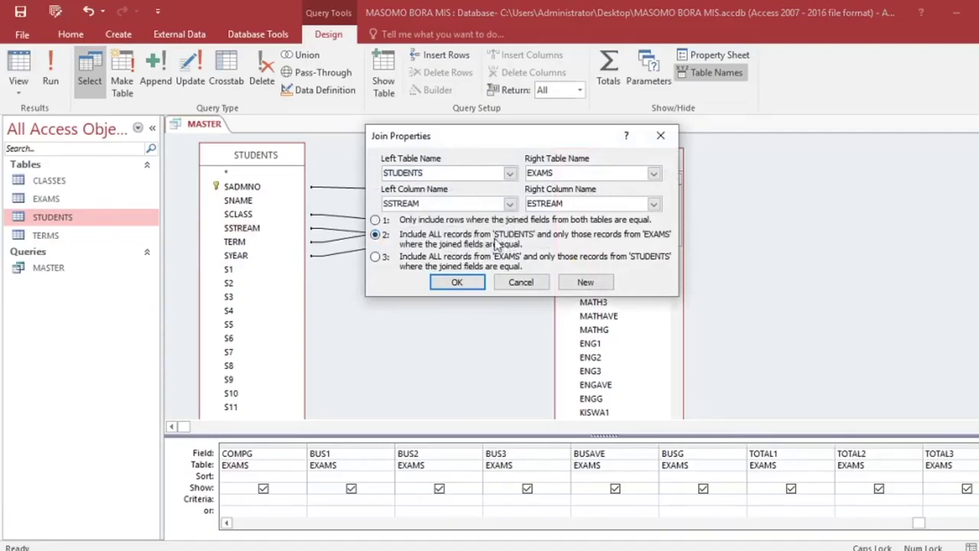
pyautogui.click(457, 282)
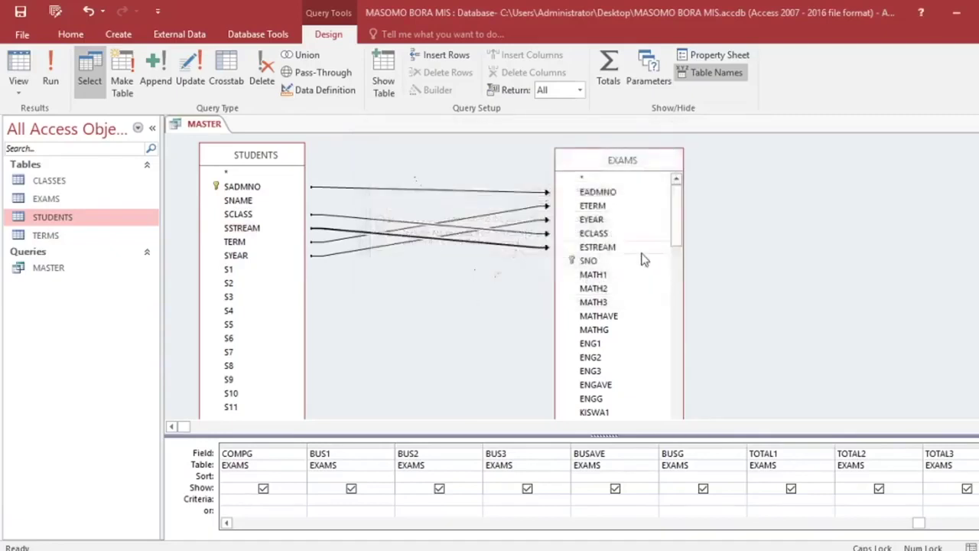
# View the MASTER query's datasheet and close it, and briefly open the STUDENTS table to check its columns.
pyautogui.click(20, 69)
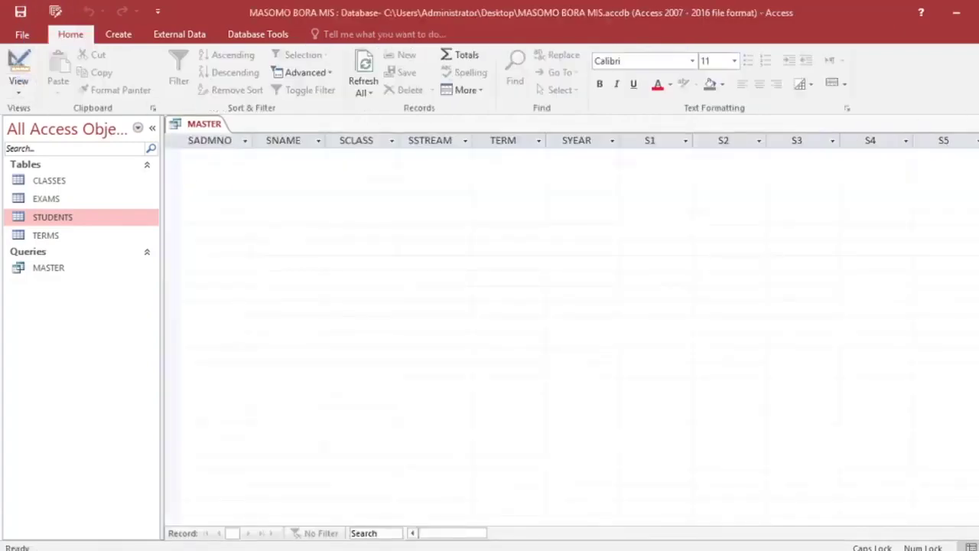
pyautogui.hotkey('ctrl', 'w')
pyautogui.doubleClick(42, 218)
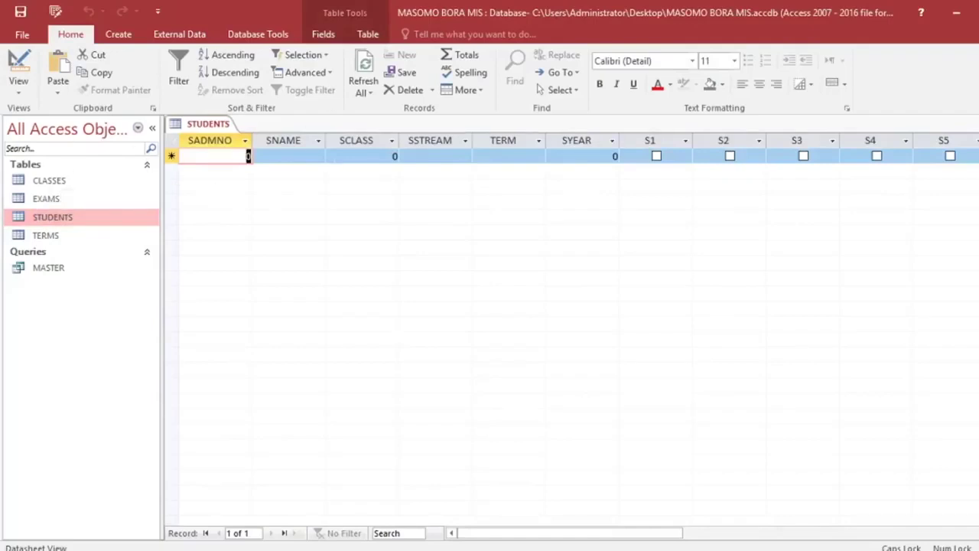
pyautogui.hotkey('ctrl', 'w')
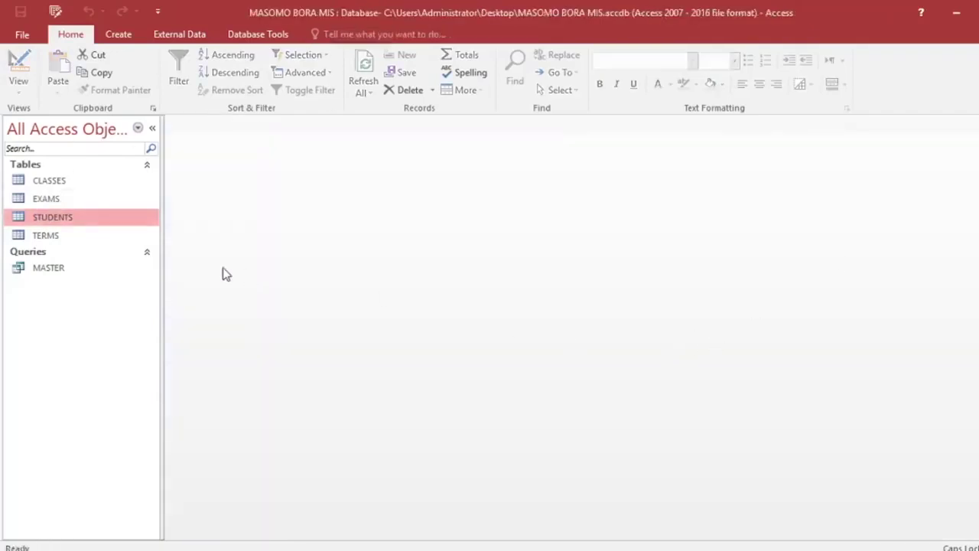
pyautogui.click(45, 275)
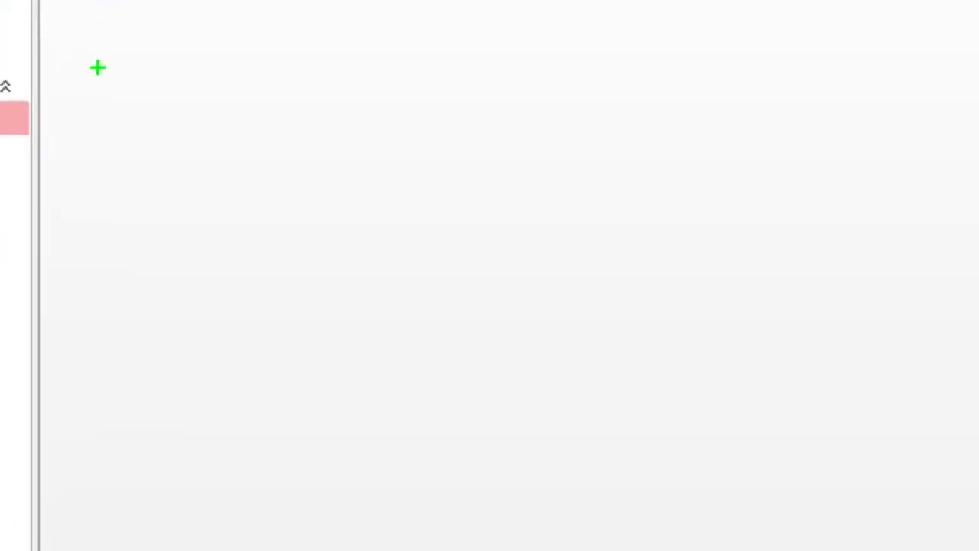
pyautogui.moveTo(97, 68); pyautogui.dragTo(978, 440)
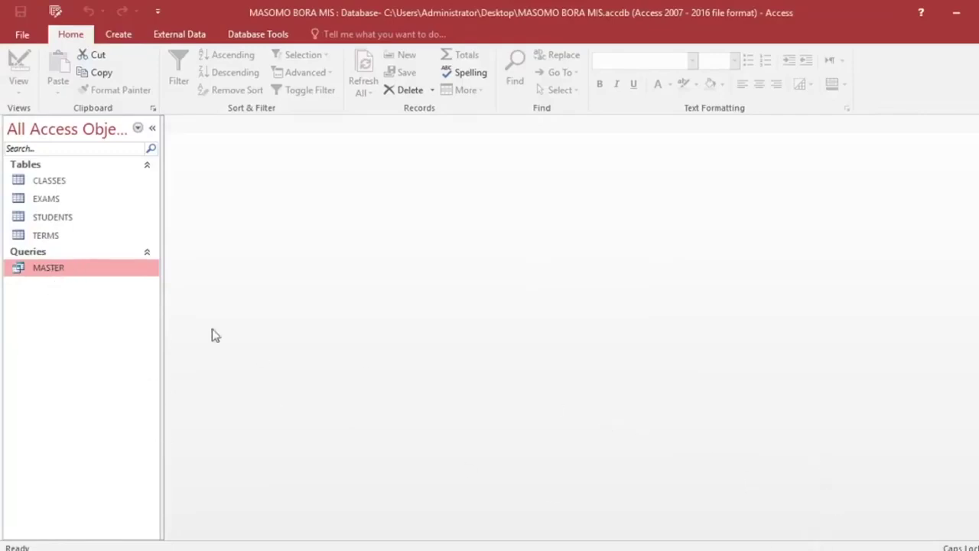
pyautogui.rightClick(41, 269)
pyautogui.click(238, 276)
# Open the STUDENTS table to review its fields, and close it.
pyautogui.click(70, 220)
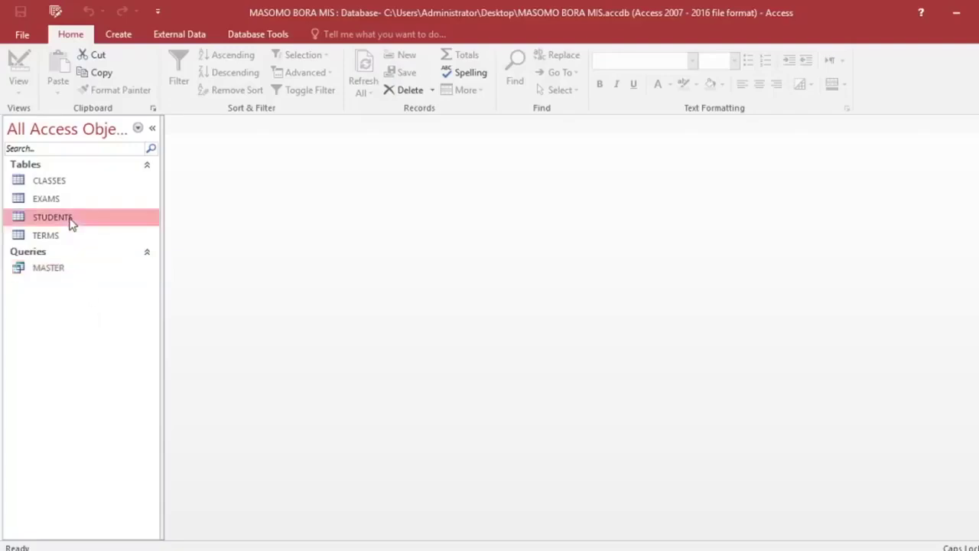
pyautogui.doubleClick(69, 219)
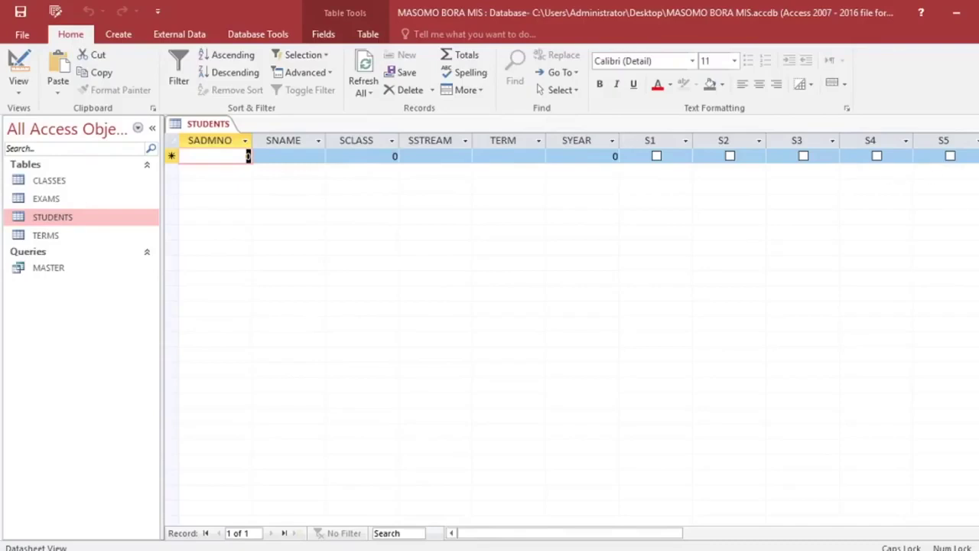
pyautogui.click(972, 124)
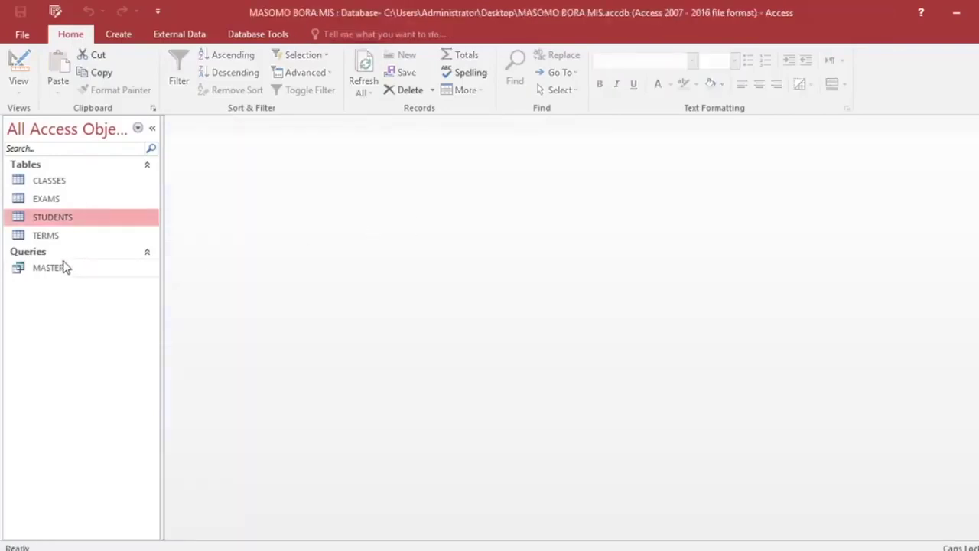
# Create a new query in Design View with the STUDENTS table as its only source.
pyautogui.click(118, 35)
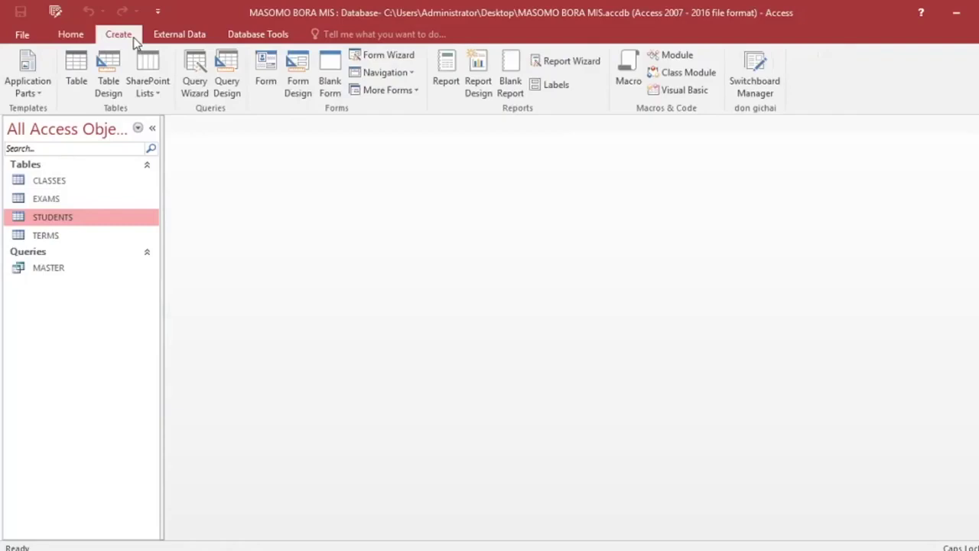
pyautogui.click(223, 98)
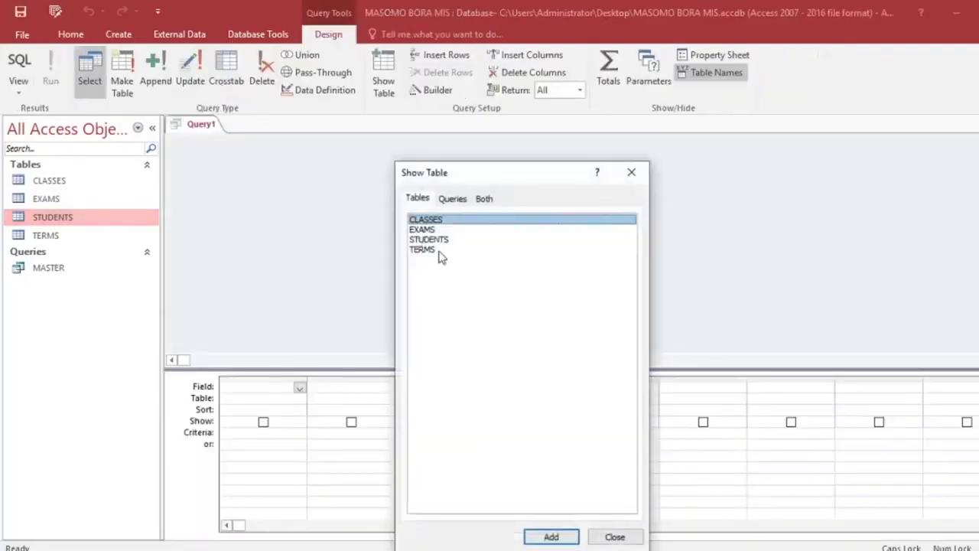
pyautogui.doubleClick(429, 240)
pyautogui.click(631, 172)
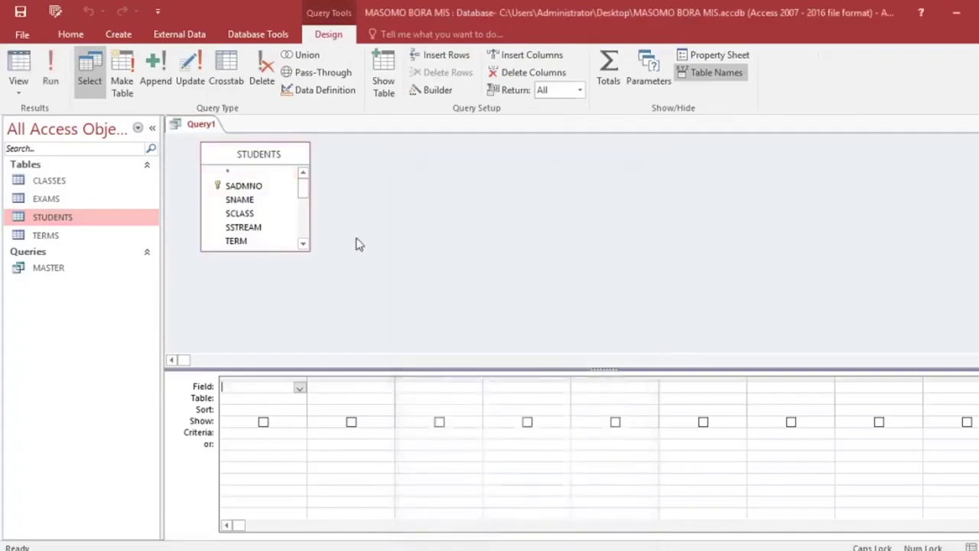
pyautogui.click(303, 244)
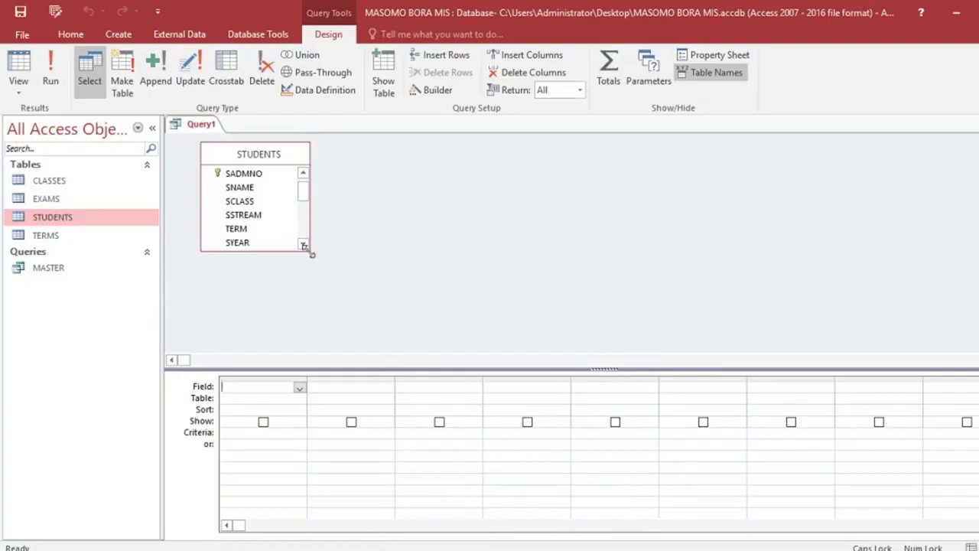
# Enlarge the STUDENTS field list, add SCLASS to the query grid, and convert the query to an update query.
pyautogui.moveTo(312, 252); pyautogui.dragTo(380, 334)
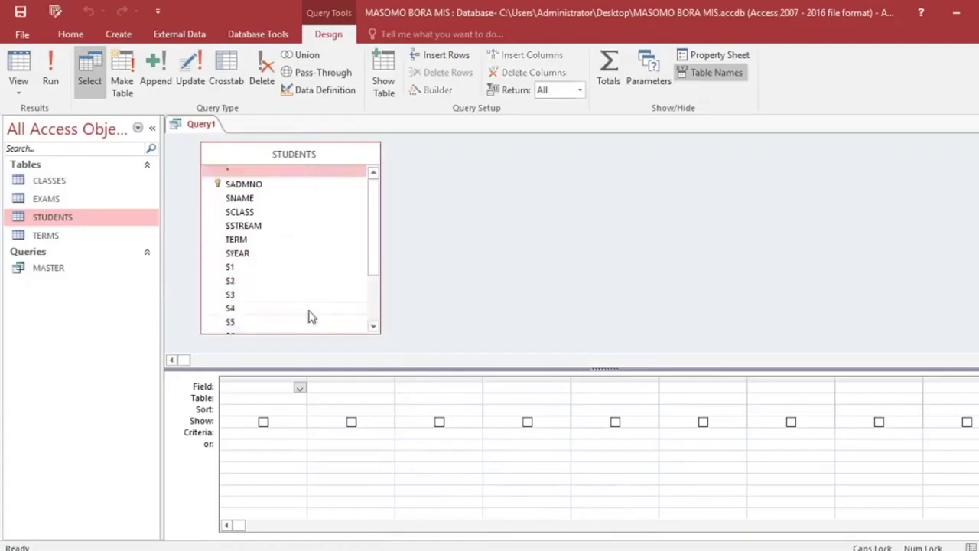
pyautogui.doubleClick(268, 213)
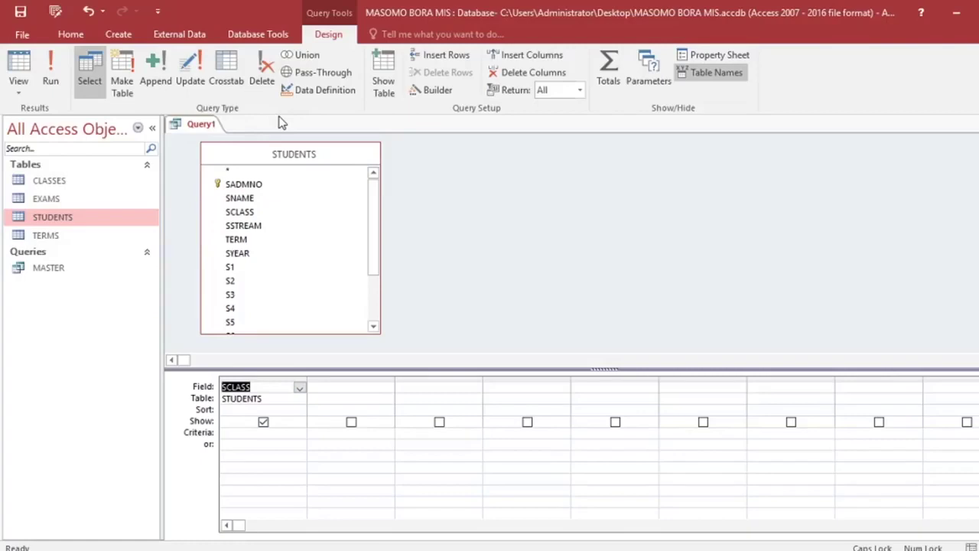
pyautogui.click(191, 82)
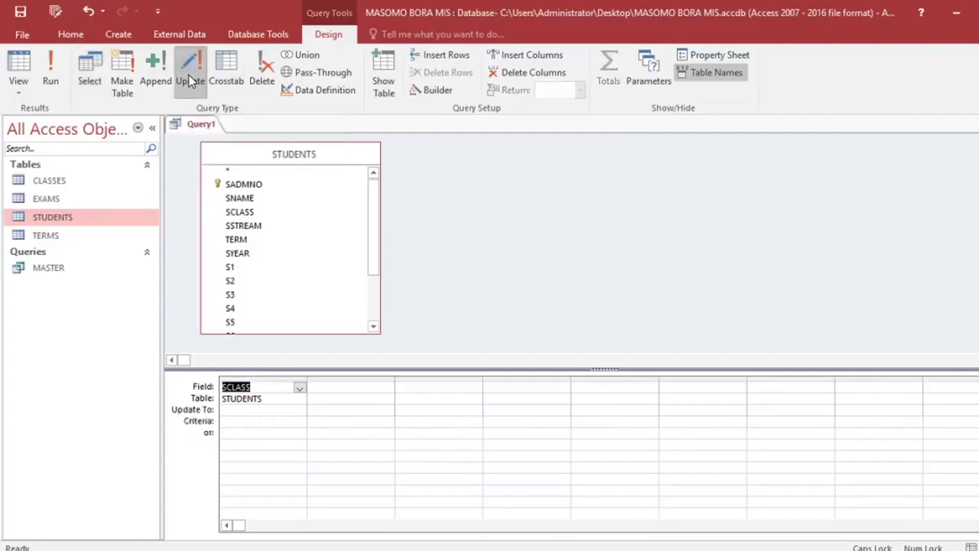
# Set the SCLASS column's Update To expression to [SCLASS]+1.
pyautogui.click(237, 411)
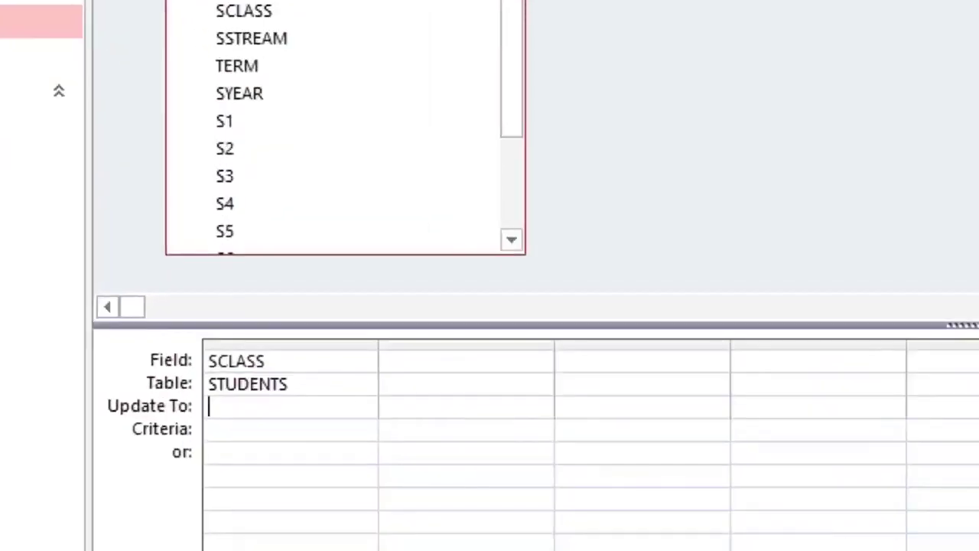
pyautogui.moveTo(94, 383)
pyautogui.mouseDown()
pyautogui.moveTo(140, 440)
pyautogui.moveTo(408, 451)
pyautogui.mouseUp()
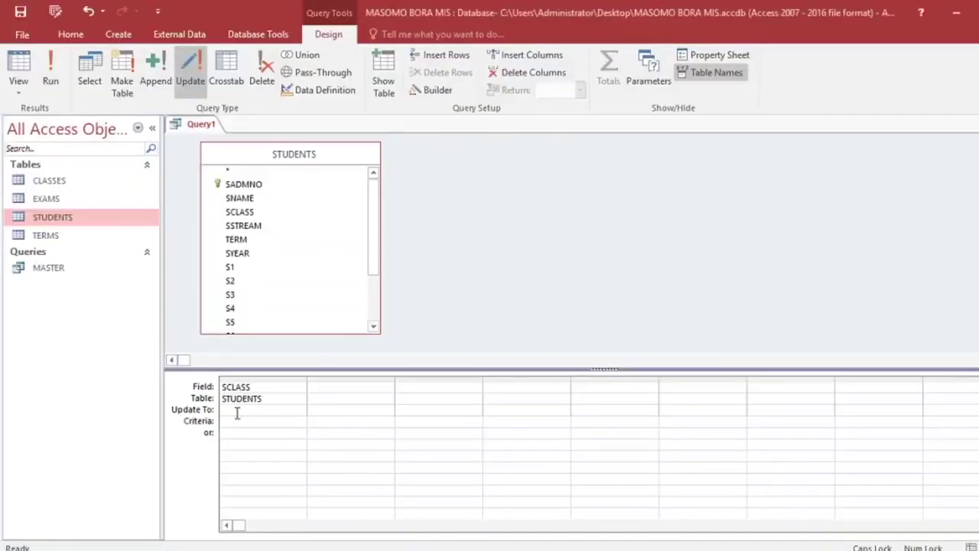
pyautogui.write('C')
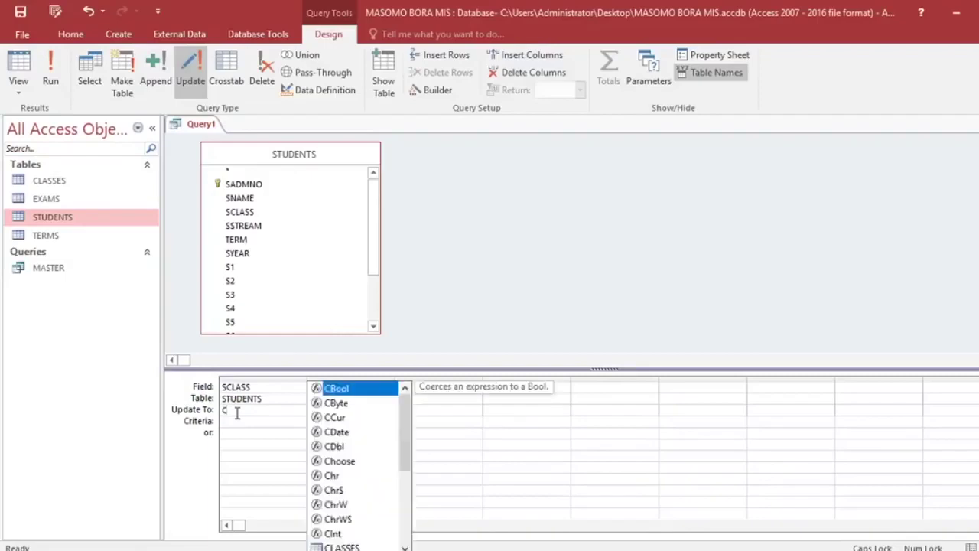
pyautogui.press('BackSpace')
pyautogui.write('SC')
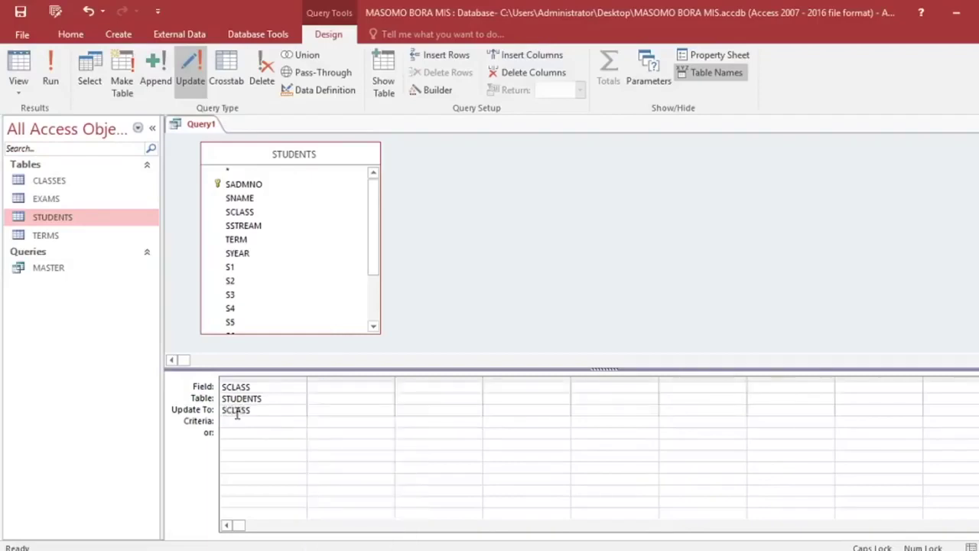
pyautogui.write('LASS')
pyautogui.click(223, 410)
pyautogui.write('[')
# Save the query as UPDATE CLASSES and close it.
pyautogui.click(20, 12)
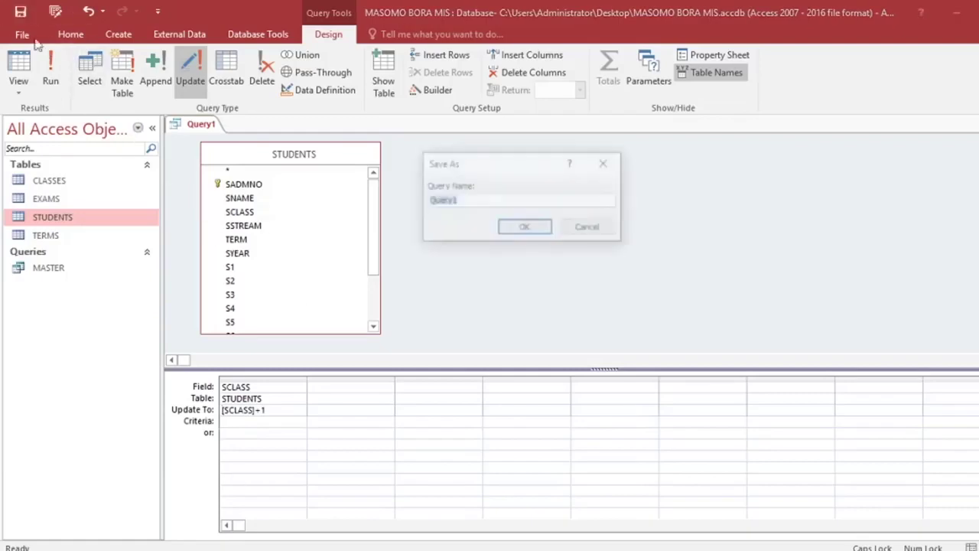
pyautogui.write('UPDA')
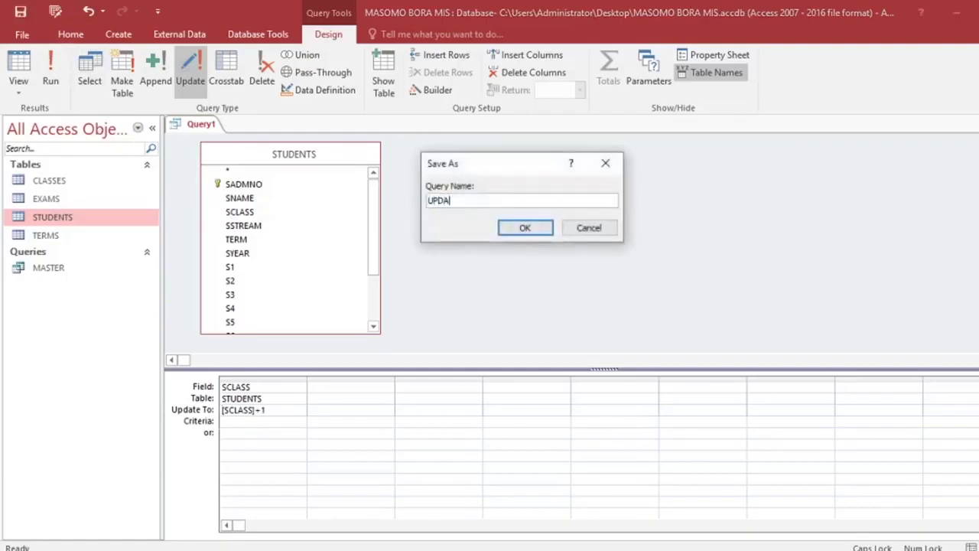
pyautogui.write('TE CLASSES')
pyautogui.press('Return')
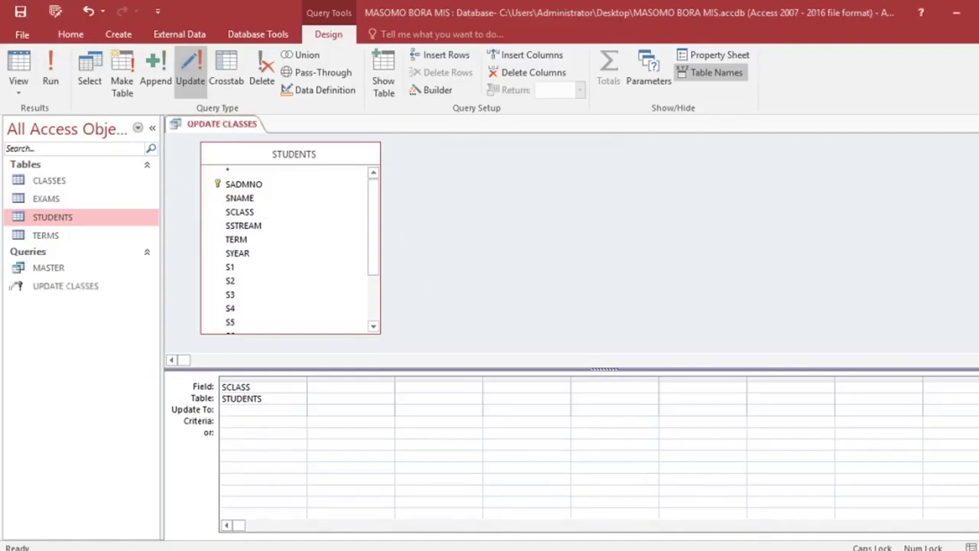
pyautogui.hotkey('ctrl', 'w')
pyautogui.click(77, 288)
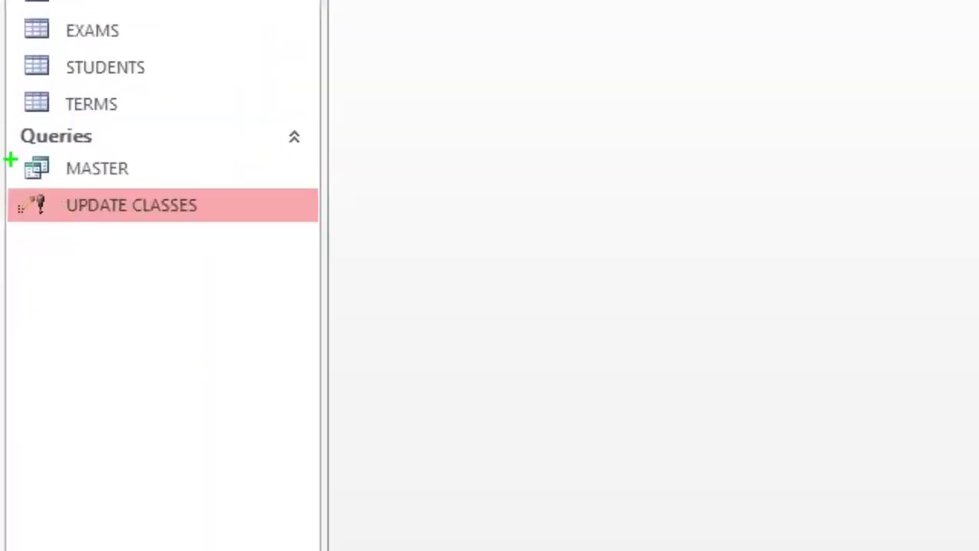
pyautogui.moveTo(15, 159)
pyautogui.mouseDown()
pyautogui.moveTo(80, 188)
pyautogui.moveTo(210, 175)
pyautogui.moveTo(71, 148)
pyautogui.moveTo(2, 152)
pyautogui.mouseUp()
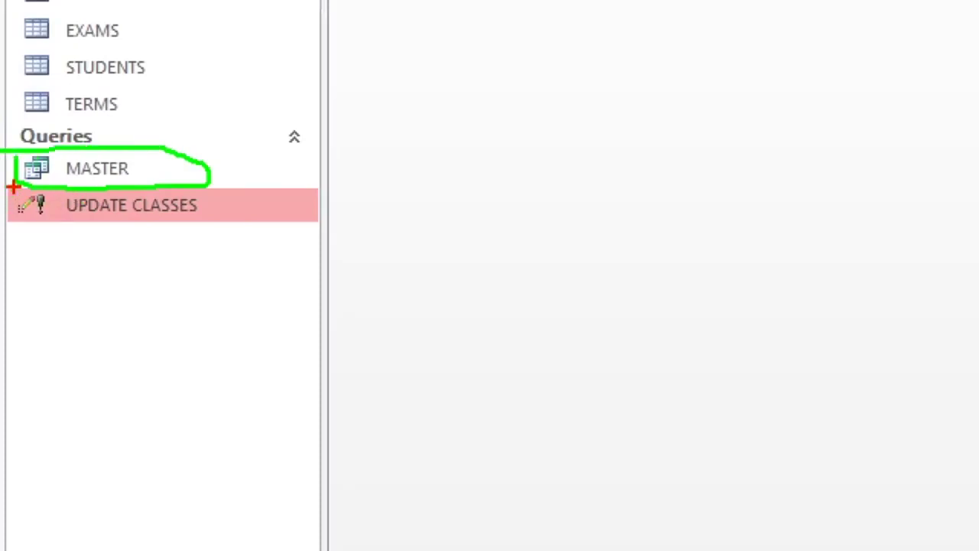
pyautogui.moveTo(14, 187); pyautogui.dragTo(304, 229)
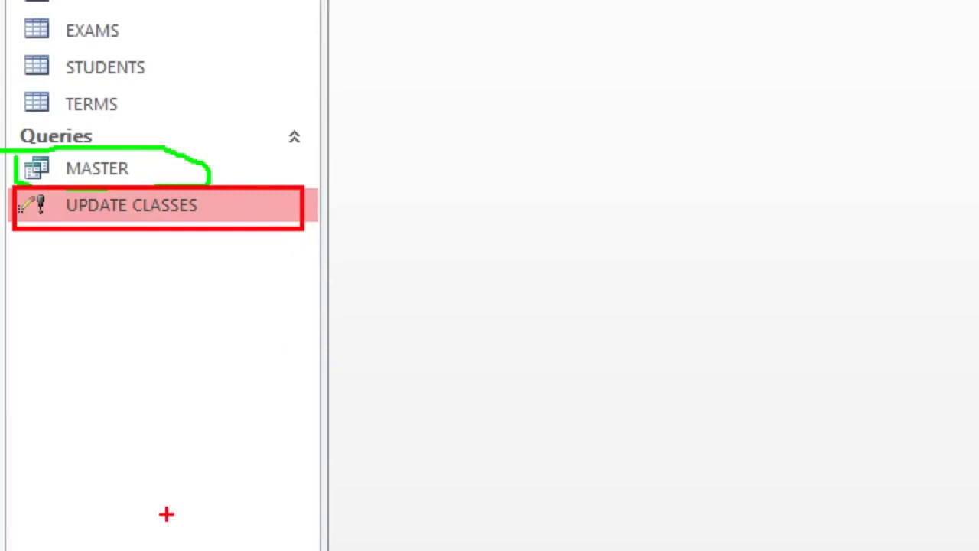
pyautogui.press('Escape')
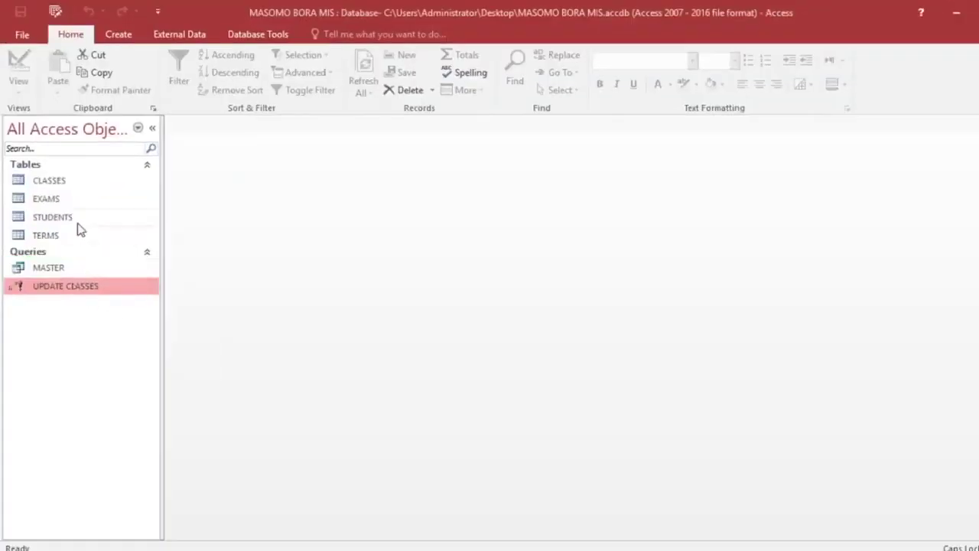
# Create a new update query in Design View based on the STUDENTS table, containing the SYEAR field.
pyautogui.click(116, 37)
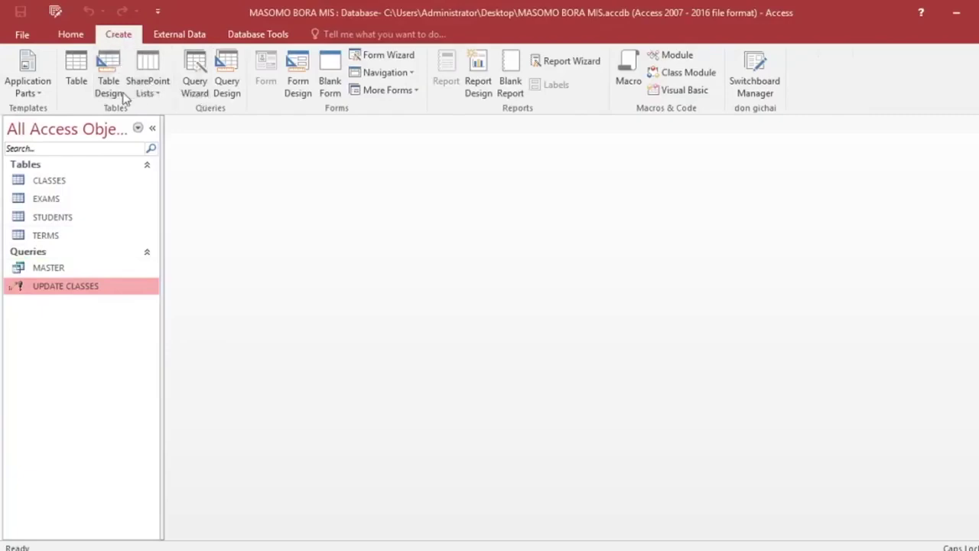
pyautogui.click(232, 91)
pyautogui.doubleClick(441, 240)
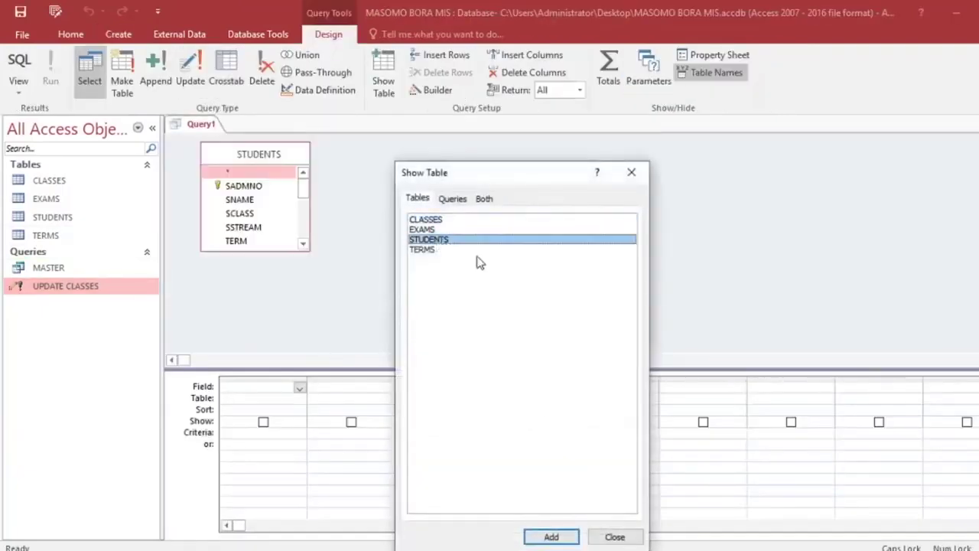
pyautogui.click(615, 537)
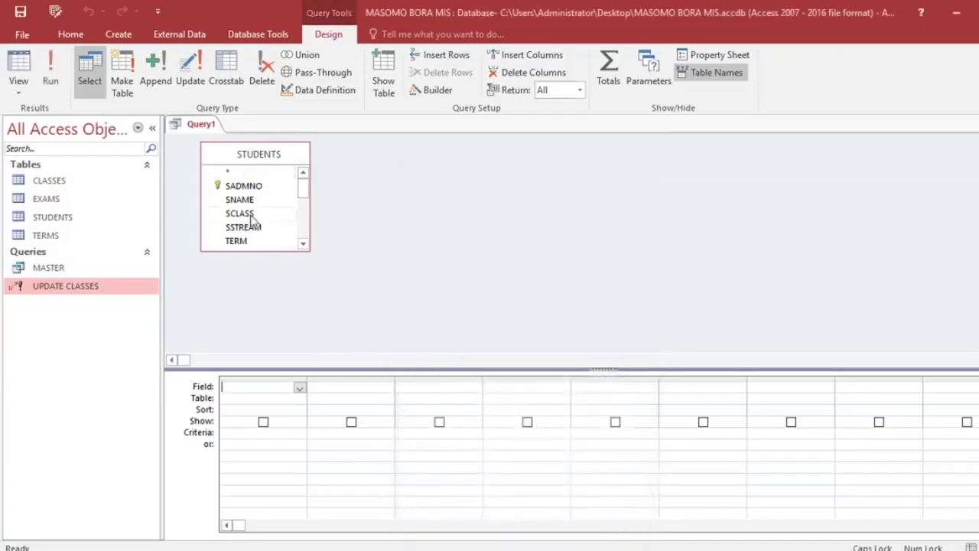
pyautogui.click(303, 243)
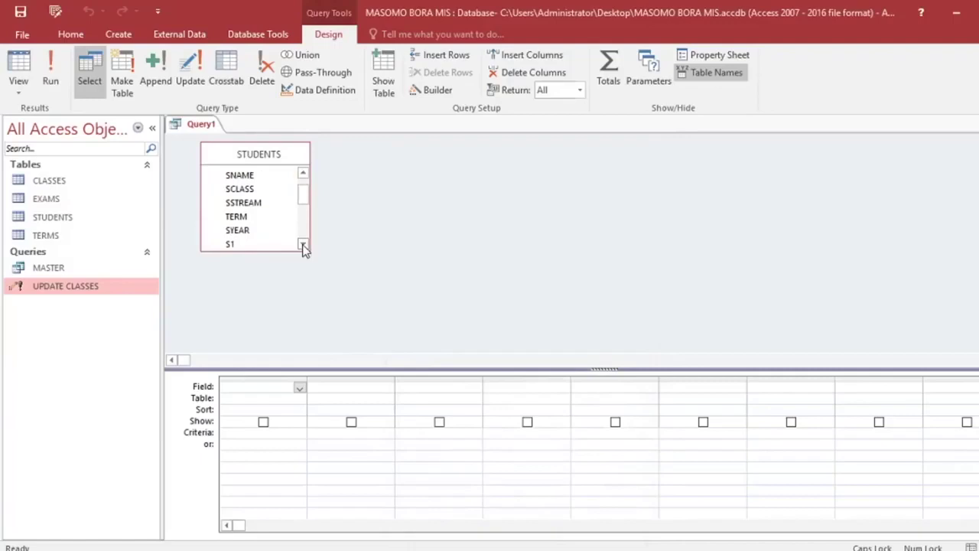
pyautogui.doubleClick(254, 231)
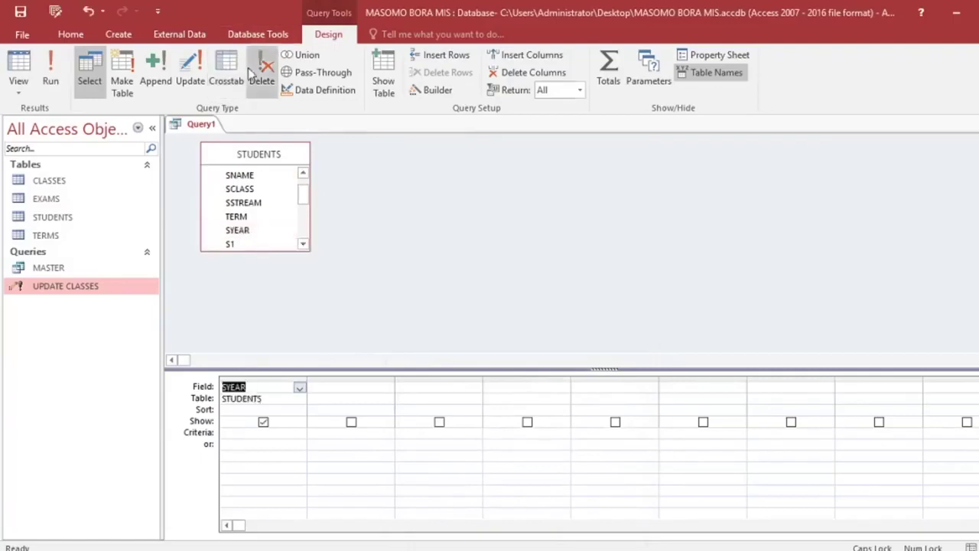
pyautogui.click(190, 77)
# Enter [SYEAR+1 as the SYEAR column's Update To expression and try to save the query as UPDATE YEAR.
pyautogui.click(233, 409)
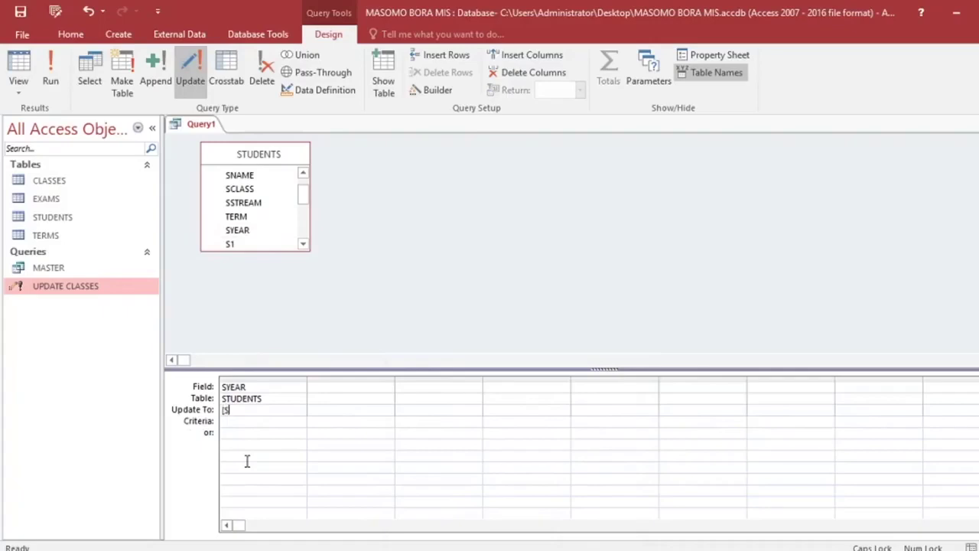
pyautogui.write('YEAR+1')
pyautogui.click(20, 12)
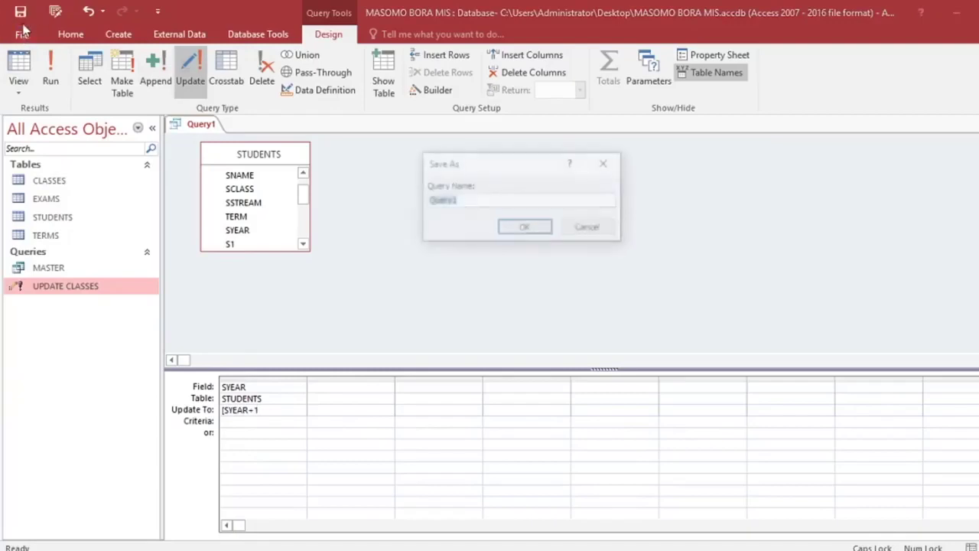
pyautogui.write('UPDATE YEAR')
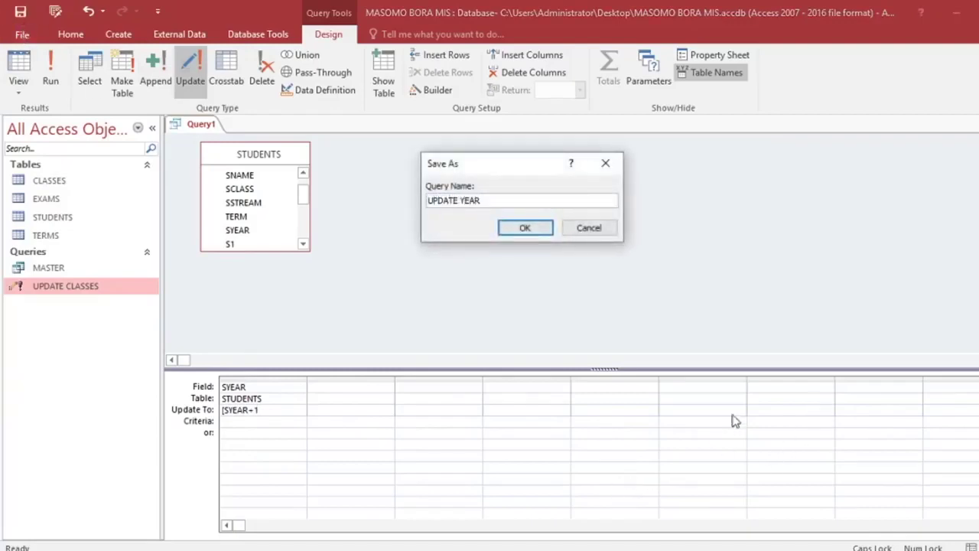
pyautogui.click(523, 228)
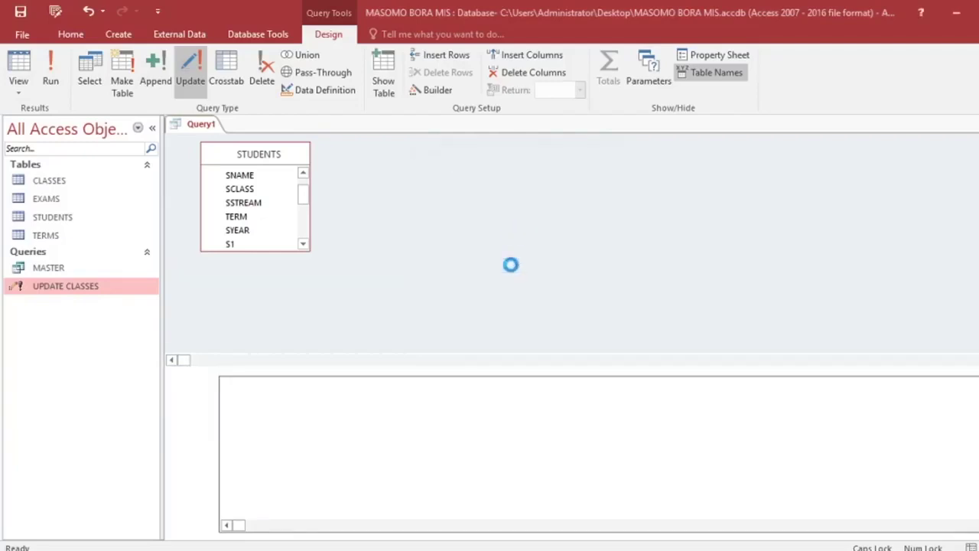
pyautogui.click(533, 329)
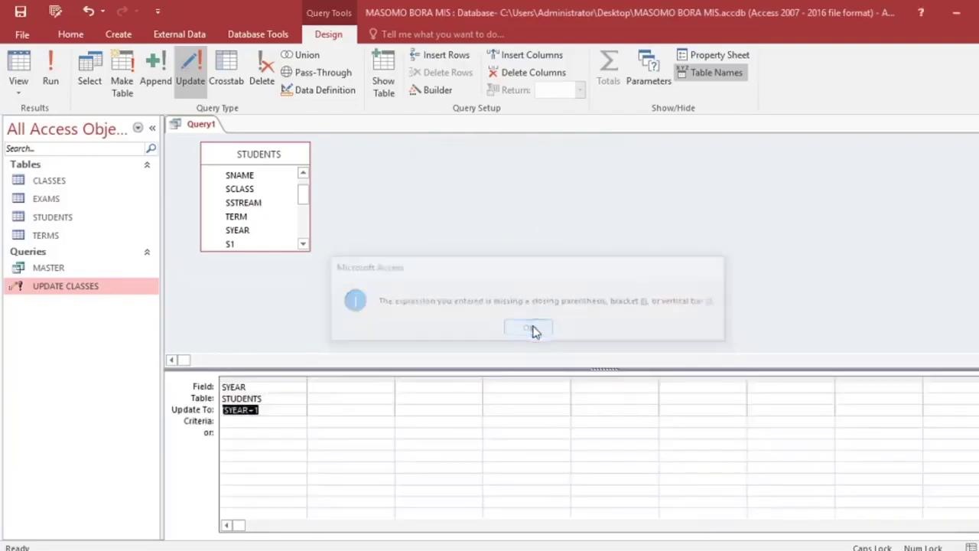
# Complete the Update To expression as [SYEAR+1], save the query as UPDATE YEAR, and close it.
pyautogui.click(286, 411)
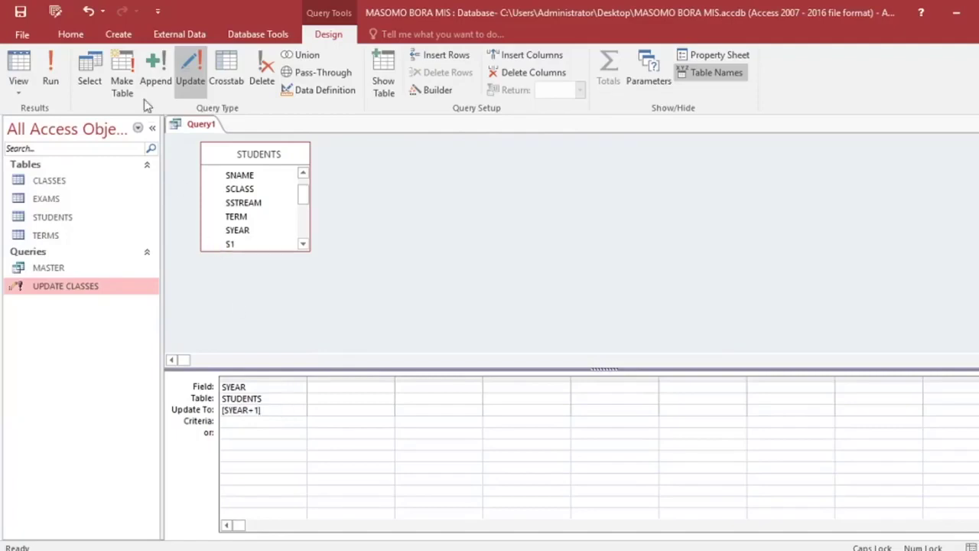
pyautogui.click(20, 12)
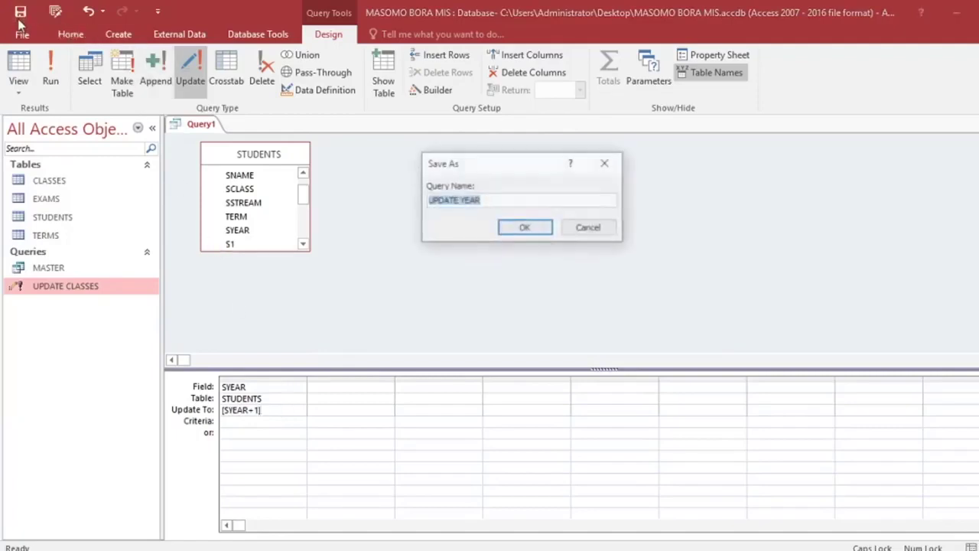
pyautogui.click(525, 232)
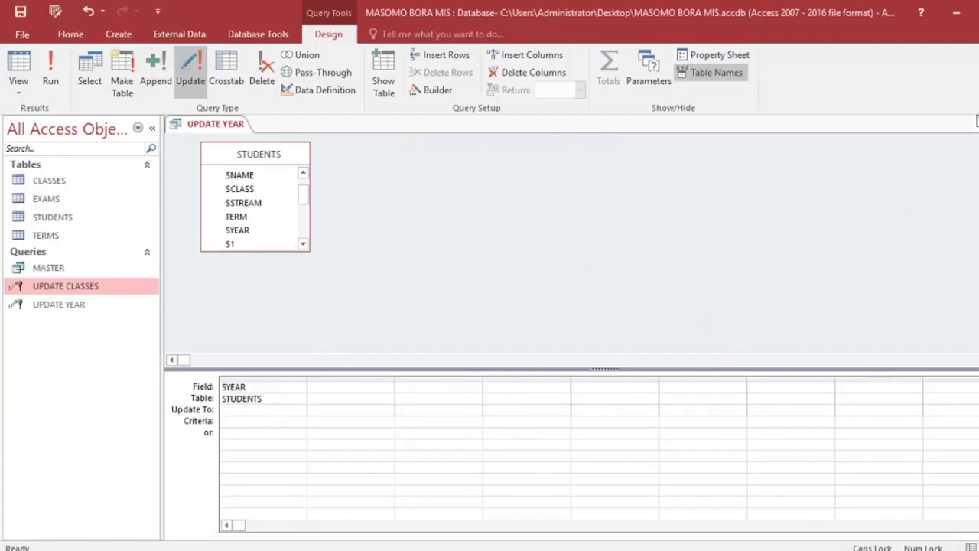
pyautogui.click(972, 124)
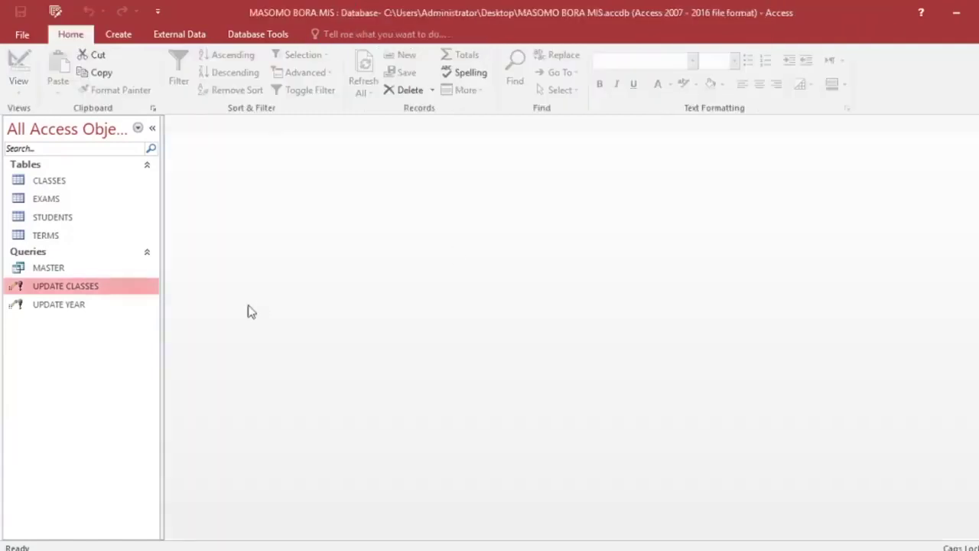
pyautogui.rightClick(83, 291)
pyautogui.click(121, 429)
pyautogui.rightClick(87, 359)
pyautogui.click(125, 444)
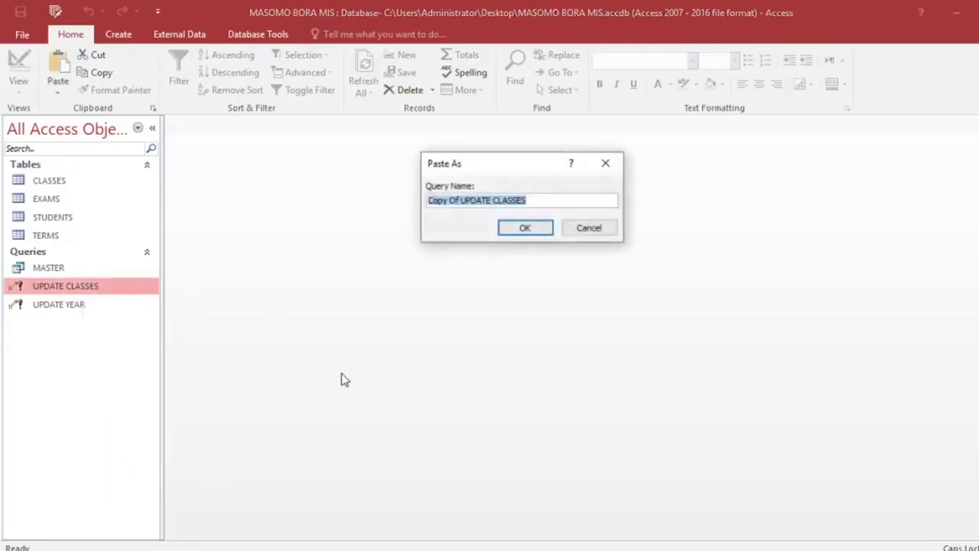
pyautogui.click(534, 201)
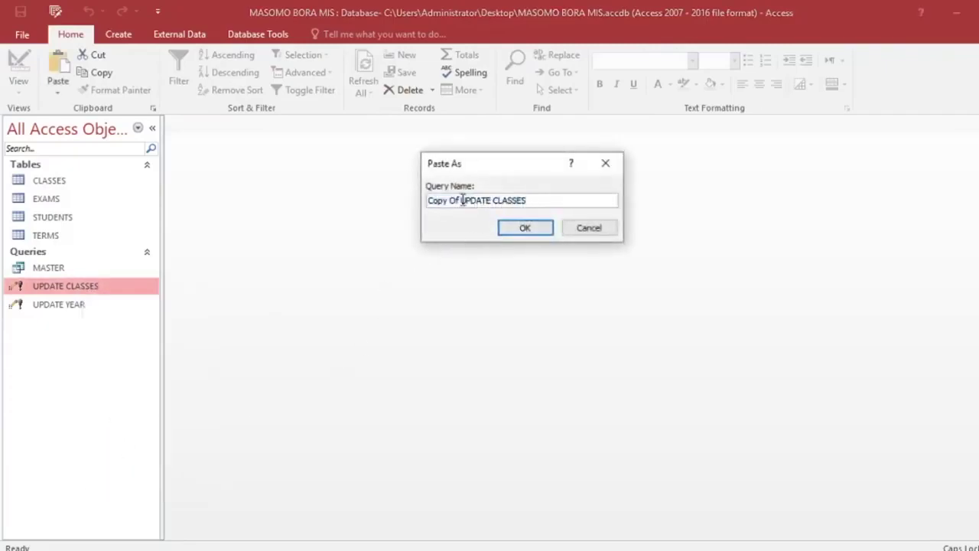
pyautogui.moveTo(460, 201); pyautogui.dragTo(407, 205)
pyautogui.press('BackSpace')
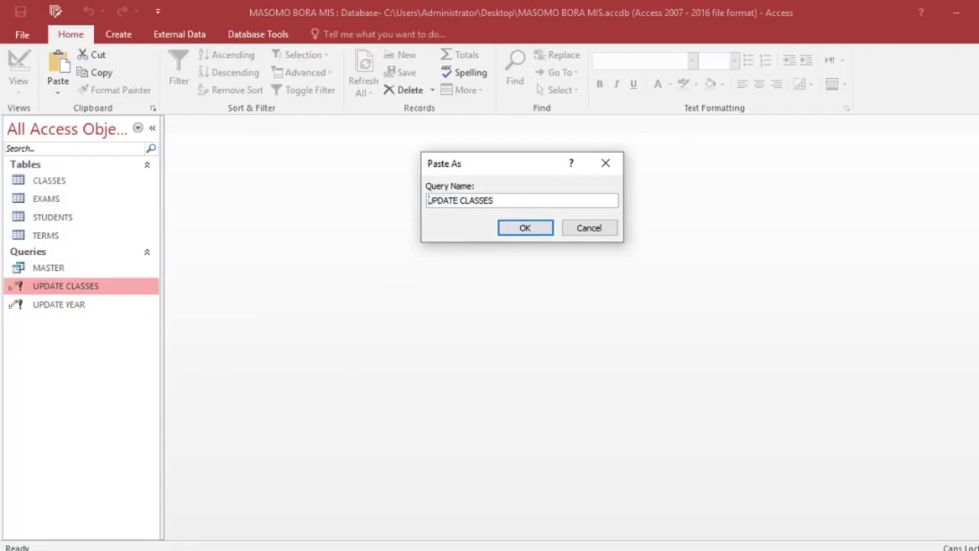
pyautogui.click(508, 198)
pyautogui.click(595, 227)
# Duplicate the UPDATE YEAR query under the name UPDATE YEAR DOWNWARDS.
pyautogui.click(74, 310)
pyautogui.rightClick(77, 308)
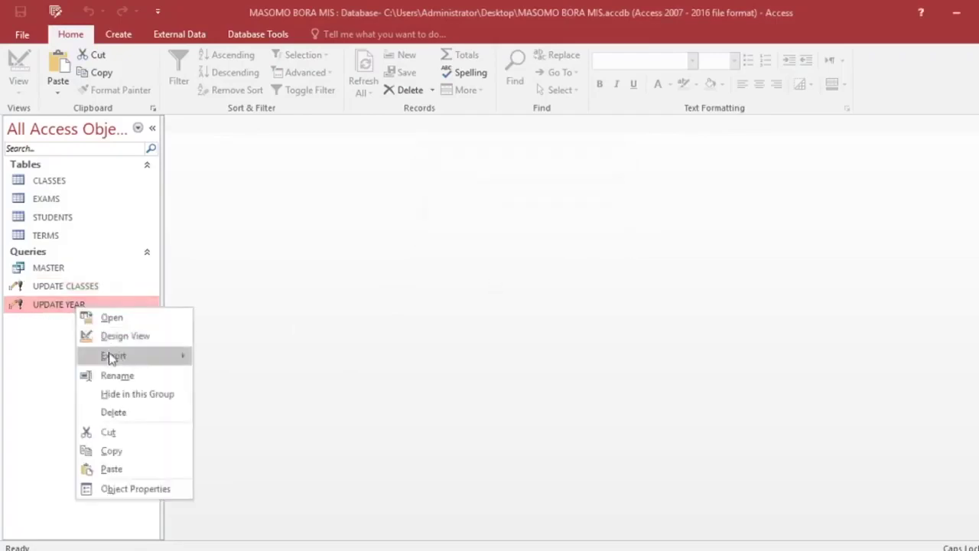
pyautogui.click(111, 451)
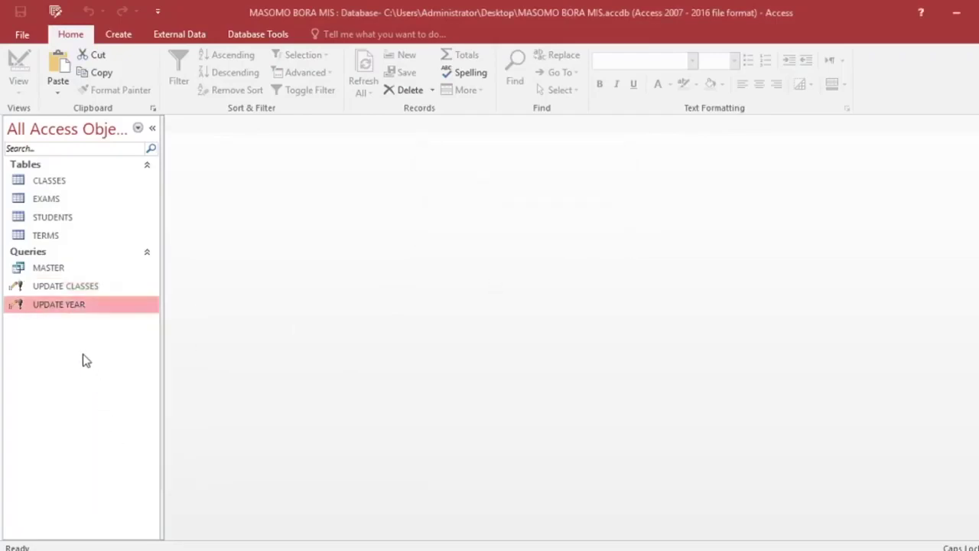
pyautogui.rightClick(83, 353)
pyautogui.click(121, 436)
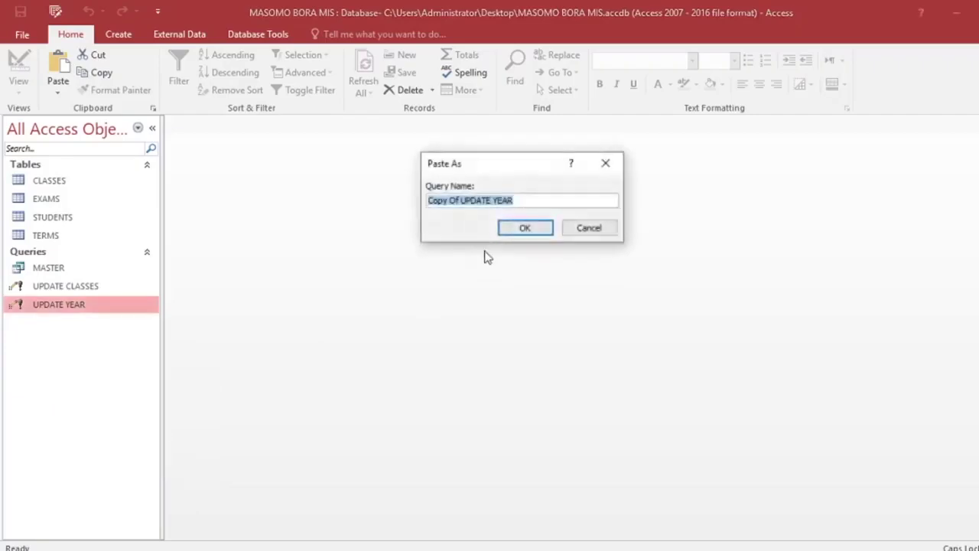
pyautogui.moveTo(527, 200); pyautogui.dragTo(330, 197)
pyautogui.write('UP')
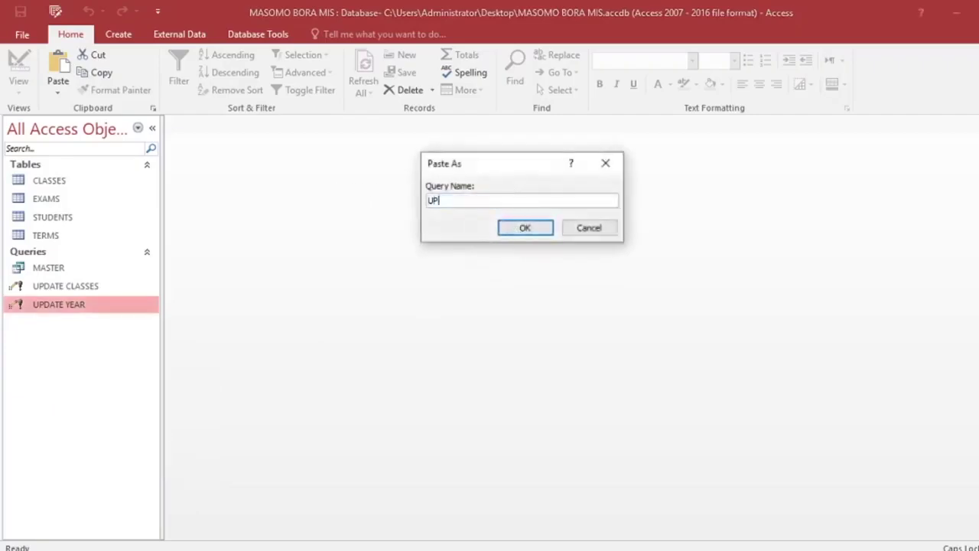
pyautogui.write('DATE YEAR DOWNWARDS')
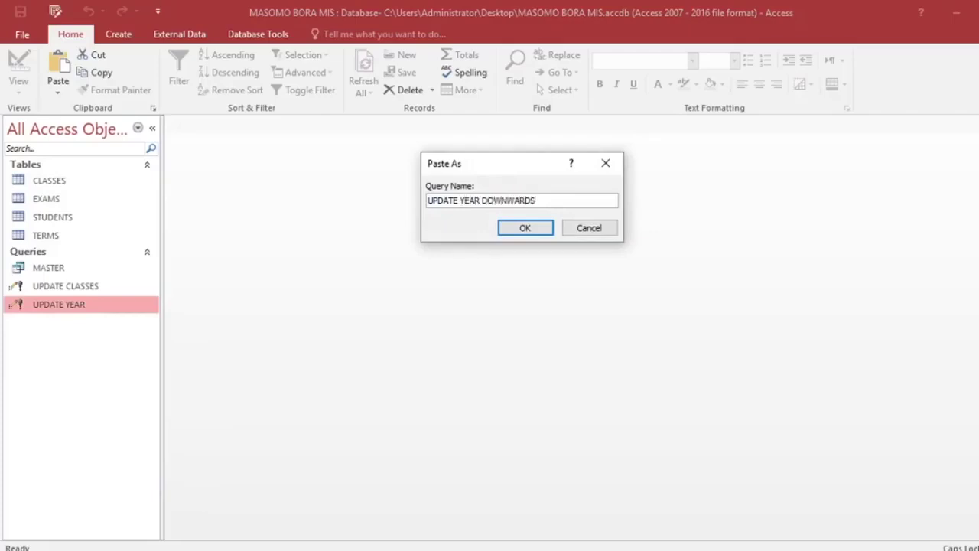
pyautogui.click(524, 234)
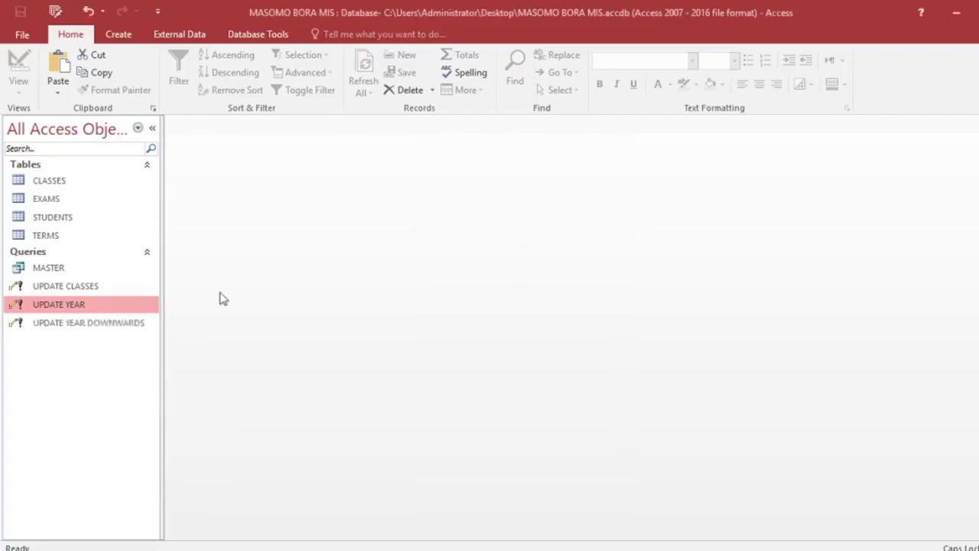
# Change the SYEAR Update To expression in the UPDATE YEAR DOWNWARDS query's design to [SYEAR-1] and close the query.
pyautogui.click(102, 325)
pyautogui.rightClick(102, 325)
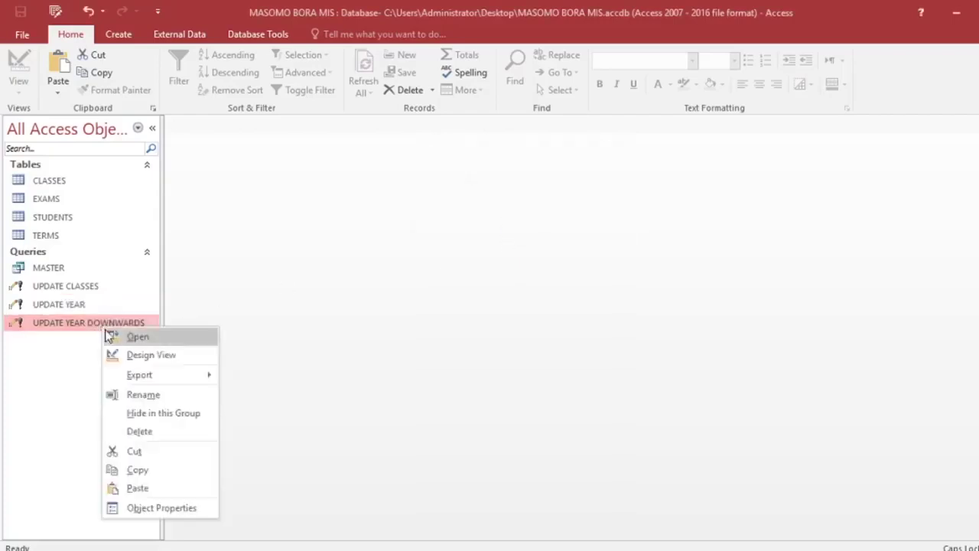
pyautogui.click(140, 356)
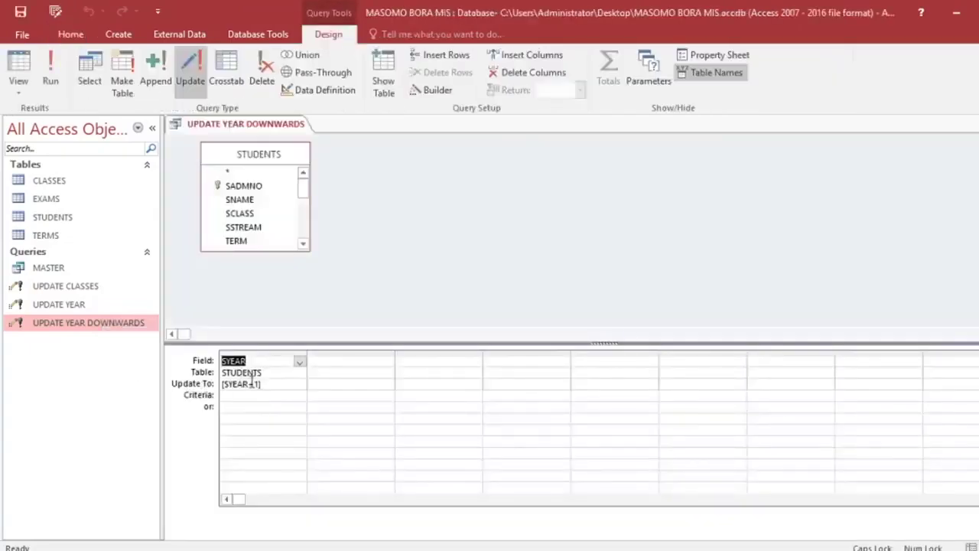
pyautogui.press('BackSpace')
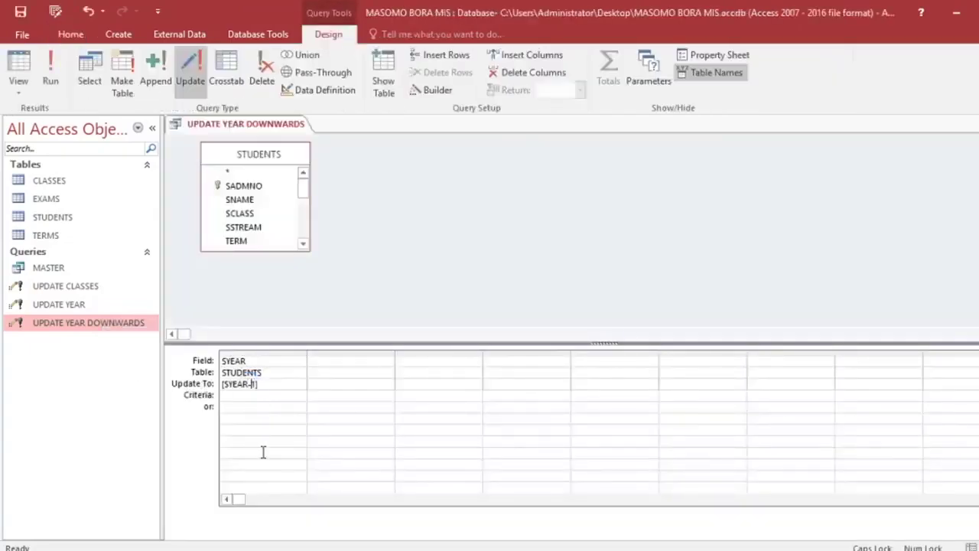
pyautogui.press('BackSpace')
pyautogui.hotkey('ctrl', 'w')
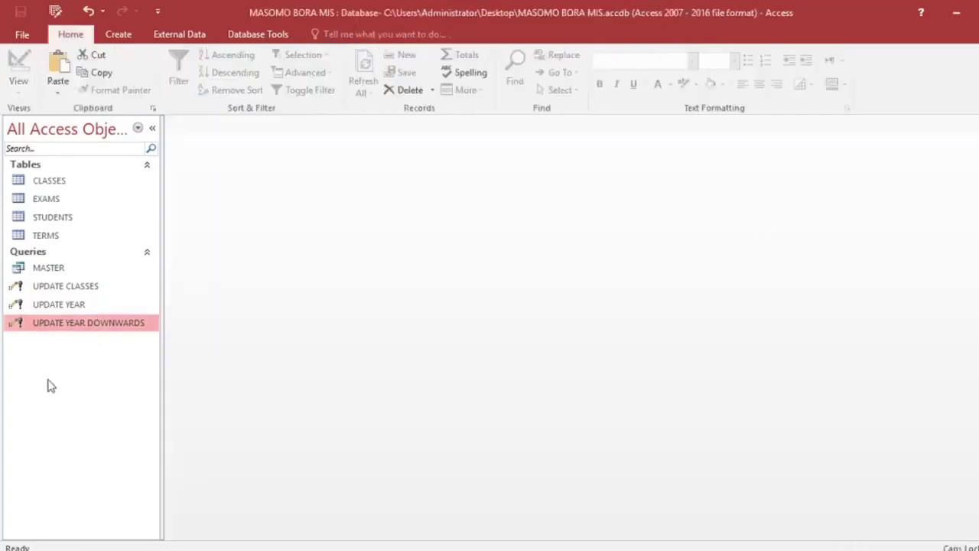
# Create a new update query in Design View based on the STUDENTS table, containing the TERM field.
pyautogui.click(120, 35)
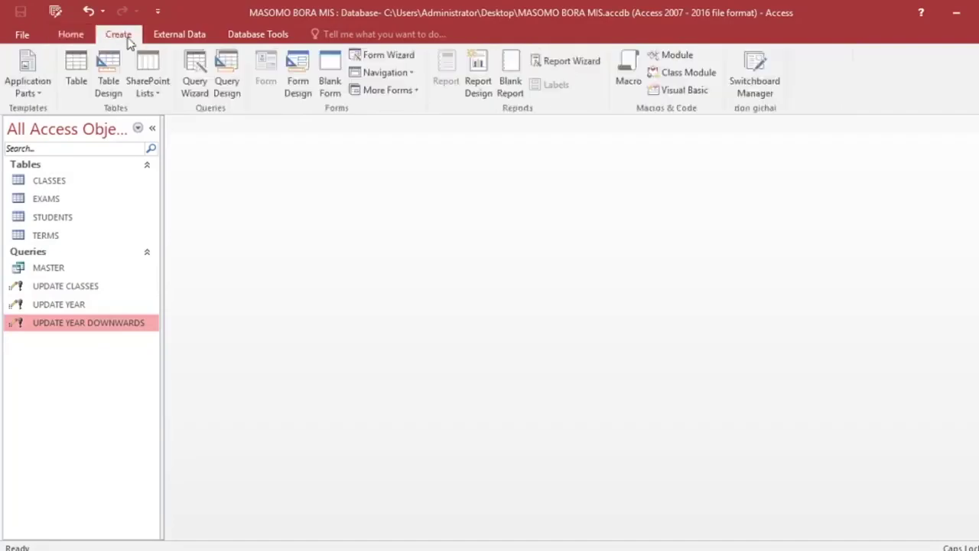
pyautogui.click(227, 91)
pyautogui.doubleClick(442, 240)
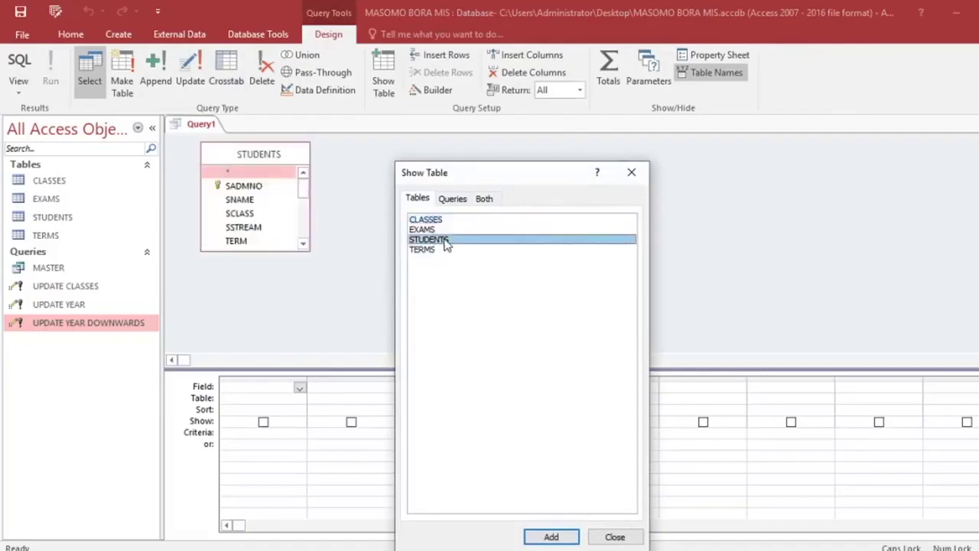
pyautogui.click(604, 540)
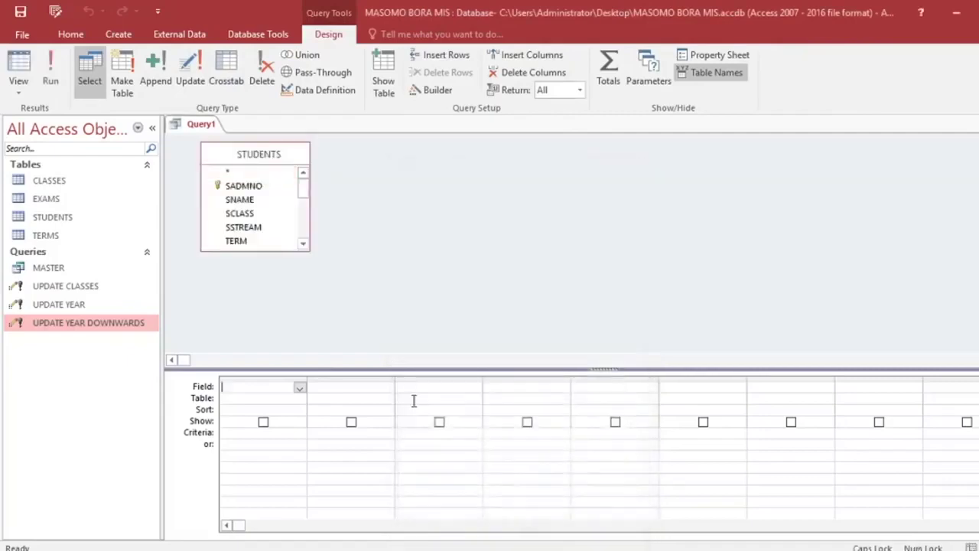
pyautogui.doubleClick(229, 241)
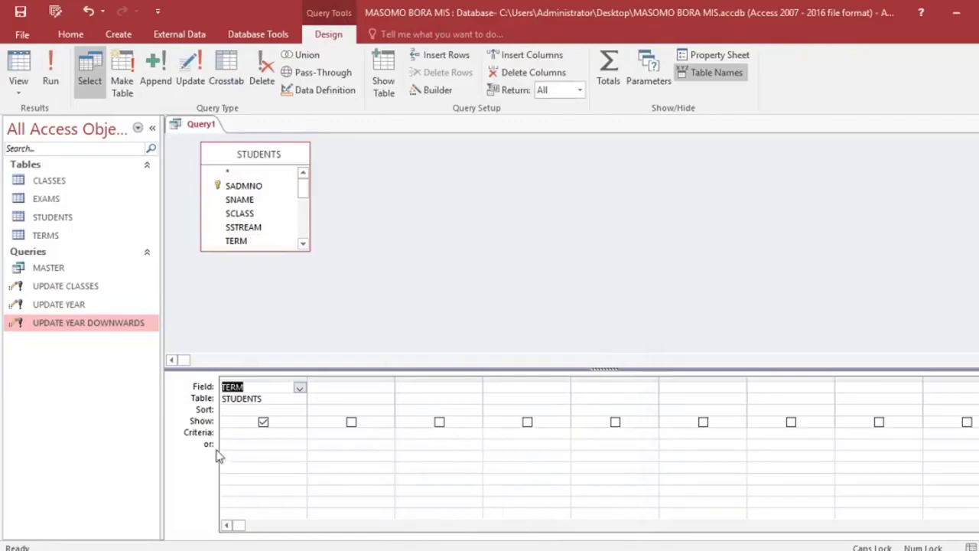
pyautogui.click(191, 76)
# Set the TERM column's Update To value to TERM 1, save the query as SET TO TERM 1, and close it.
pyautogui.click(236, 411)
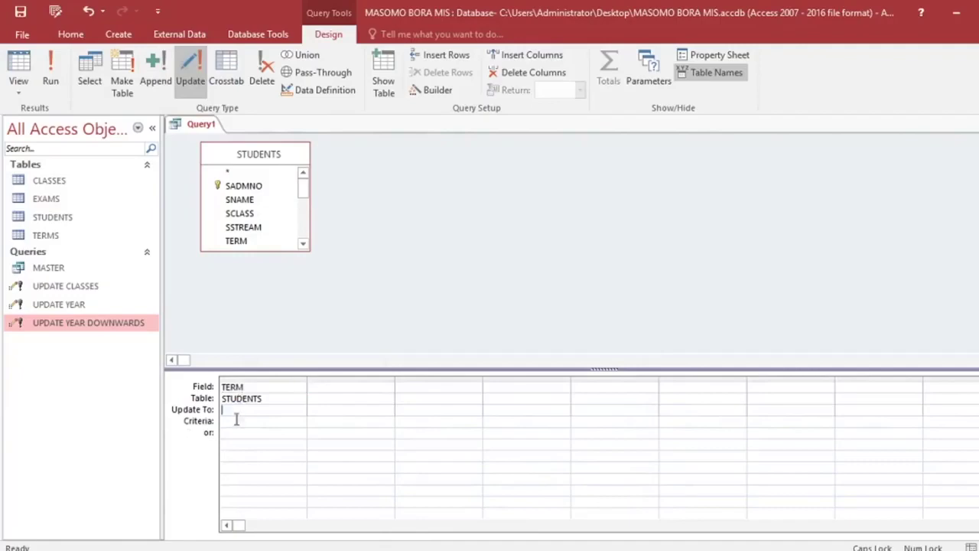
pyautogui.write('TERM 1')
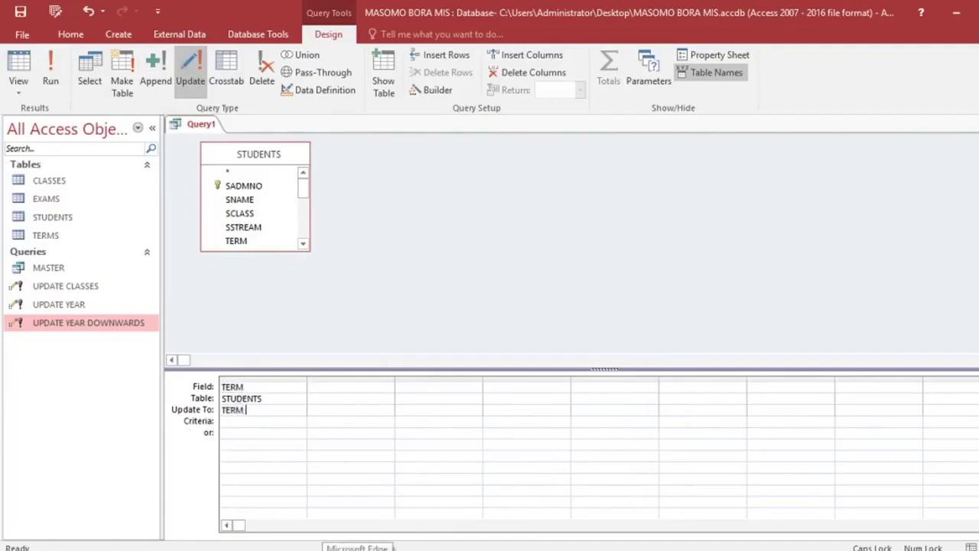
pyautogui.click(21, 11)
pyautogui.write('SET TO T')
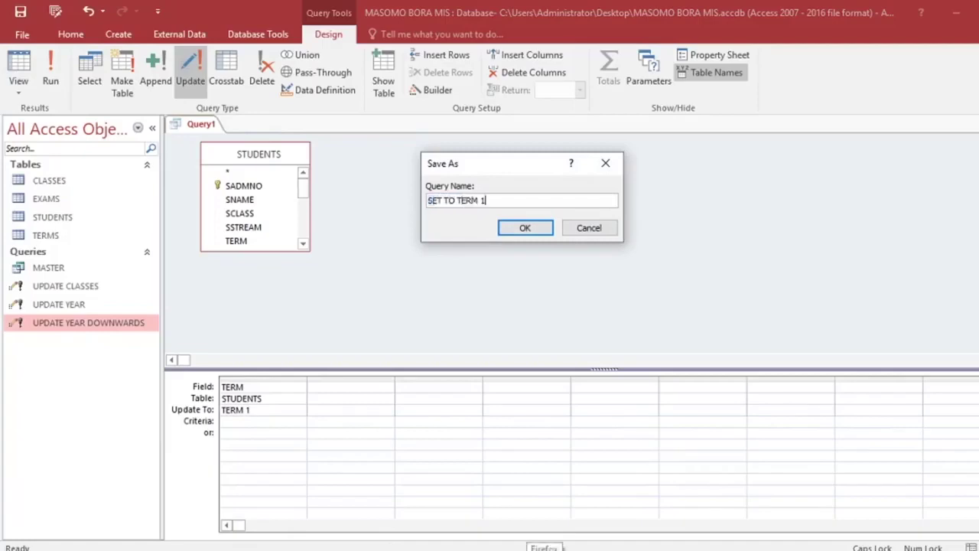
pyautogui.write('ERM 1')
pyautogui.click(523, 227)
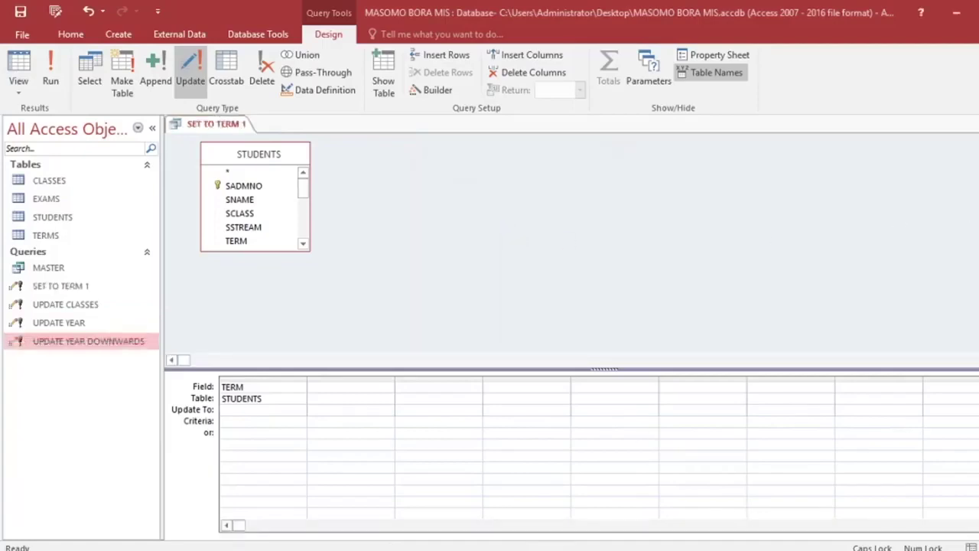
pyautogui.hotkey('ctrl', 'w')
# Duplicate the SET TO TERM 1 query under the name SET TO TERM 2.
pyautogui.click(87, 286)
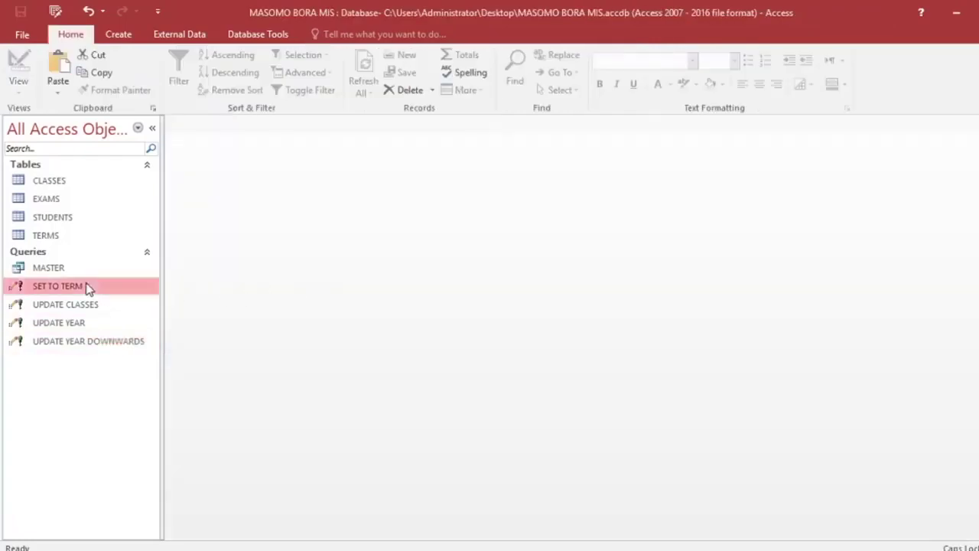
pyautogui.rightClick(86, 287)
pyautogui.click(151, 426)
pyautogui.rightClick(90, 393)
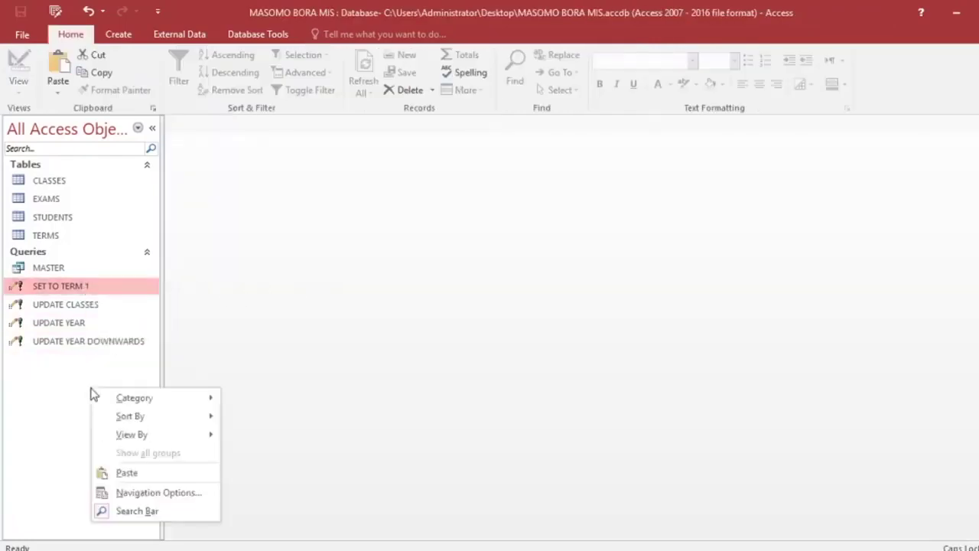
pyautogui.click(151, 473)
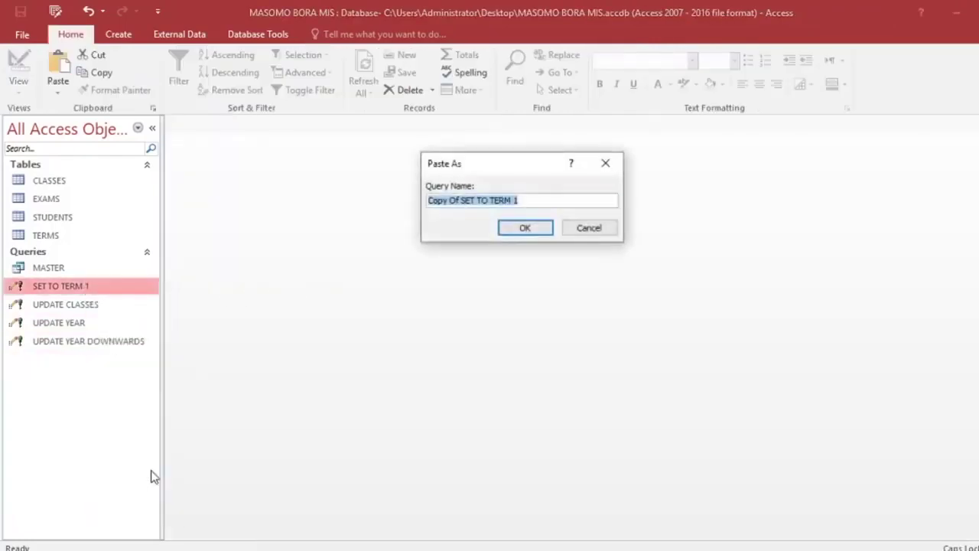
pyautogui.click(468, 199)
pyautogui.moveTo(462, 200); pyautogui.dragTo(298, 207)
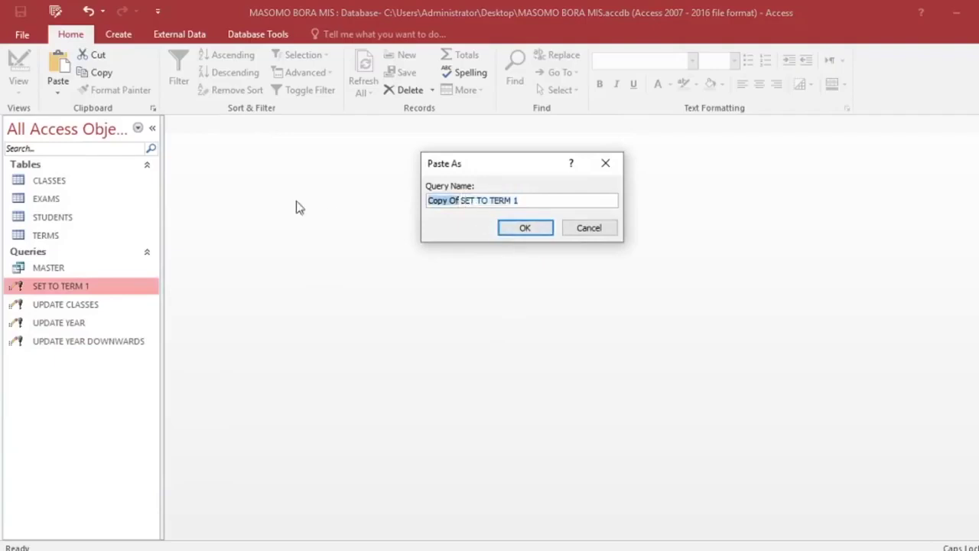
pyautogui.press('BackSpace')
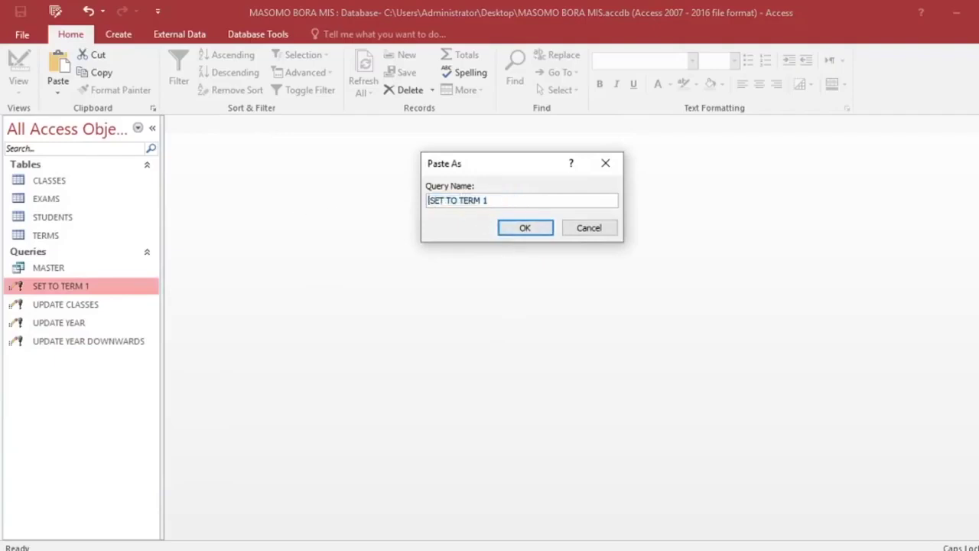
pyautogui.click(493, 200)
pyautogui.press('BackSpace')
pyautogui.click(520, 228)
# Change the TERM Update To value in the SET TO TERM 2 query's design to "TERM 2", then save and close the query.
pyautogui.click(78, 305)
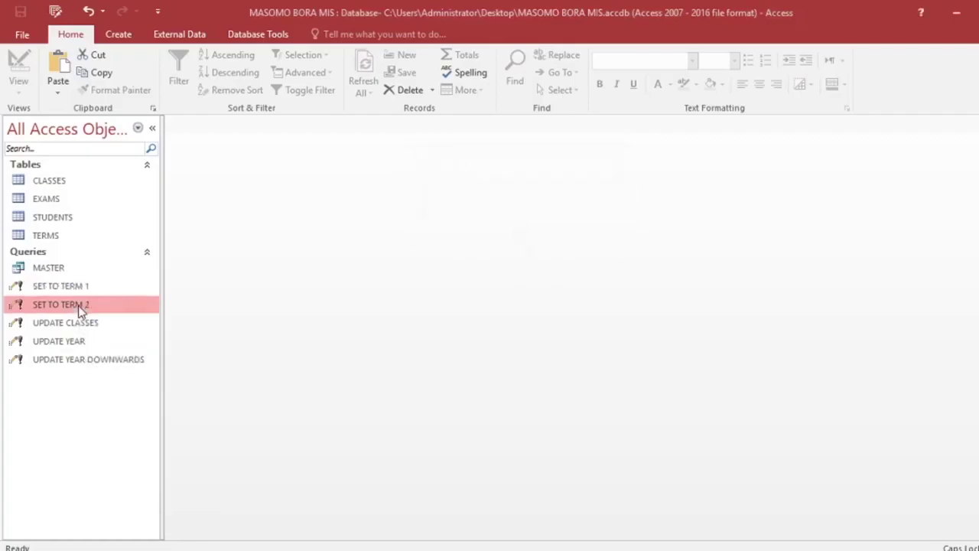
pyautogui.rightClick(78, 305)
pyautogui.click(101, 338)
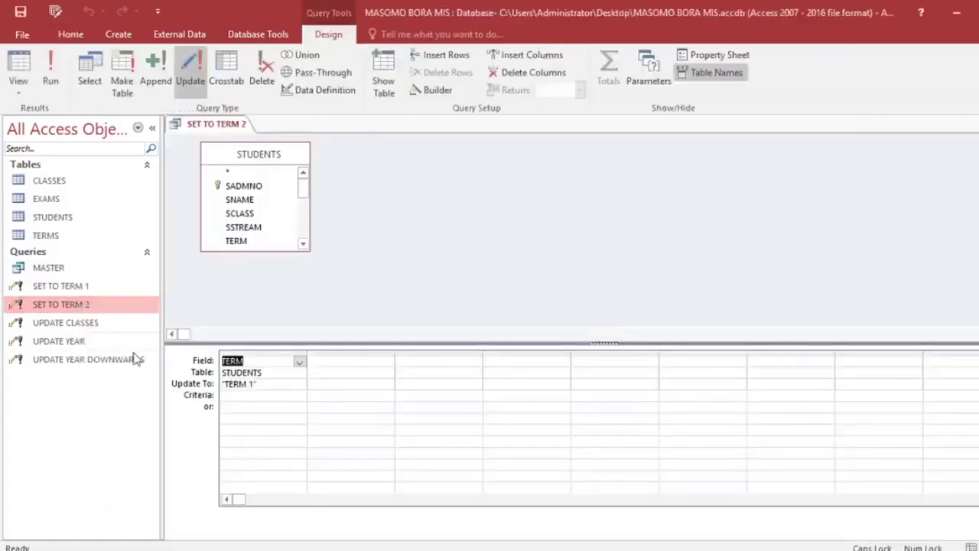
pyautogui.click(256, 385)
pyautogui.write('2')
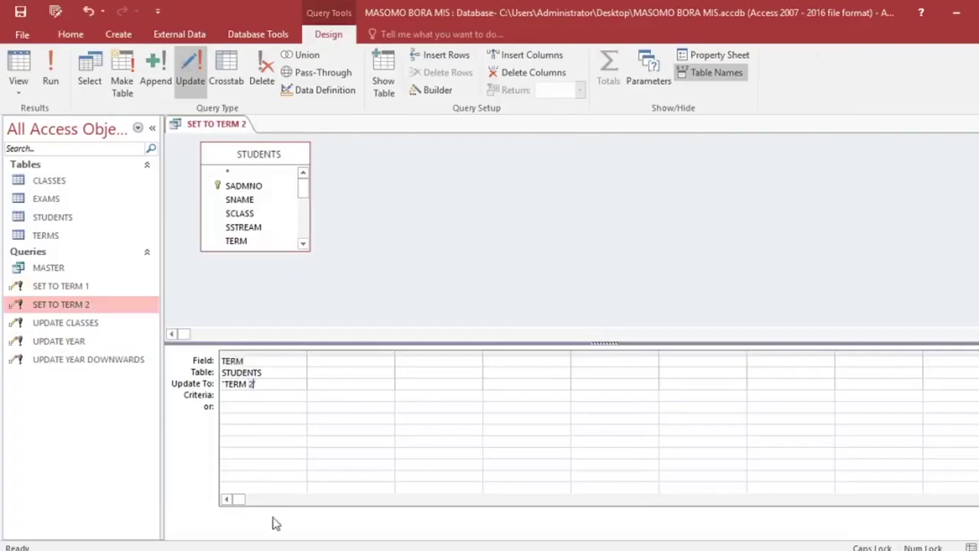
pyautogui.write('"')
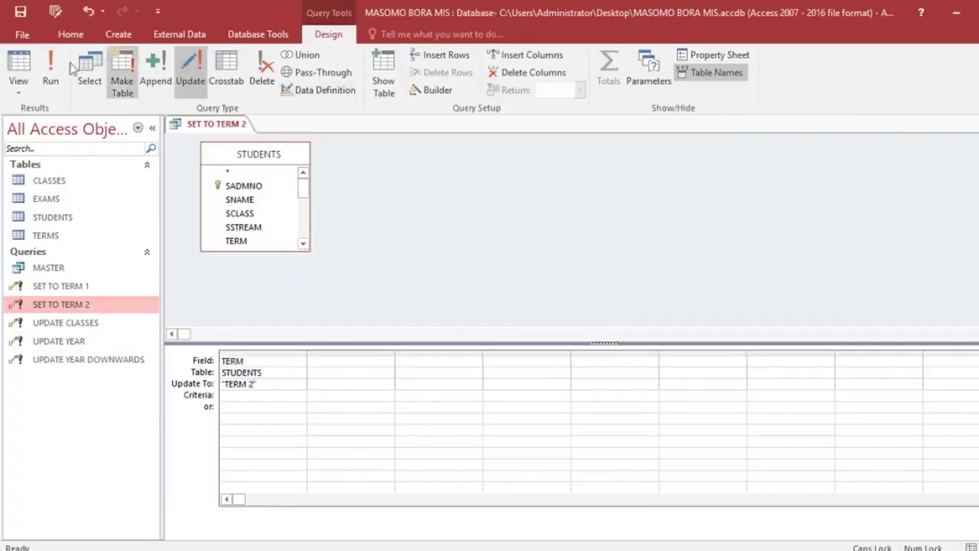
pyautogui.click(20, 12)
pyautogui.hotkey('ctrl', 'w')
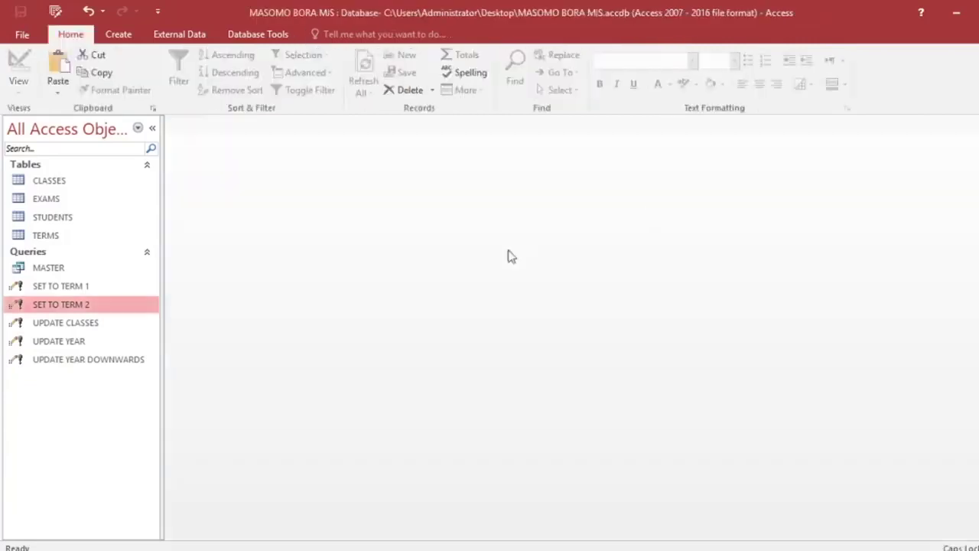
# Paste another copy of the copied SET TO TERM 1 query, naming it SET TO TERM 3.
pyautogui.rightClick(65, 400)
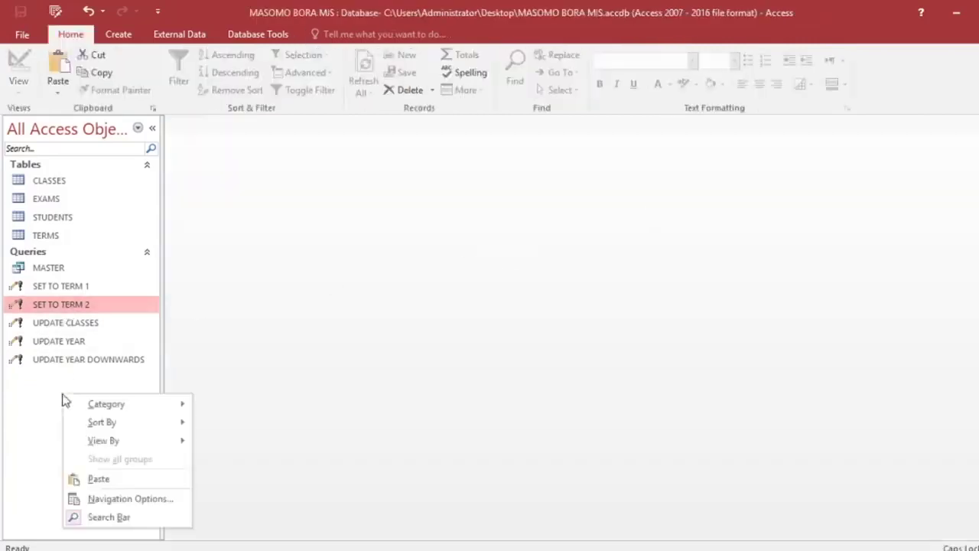
pyautogui.click(96, 479)
pyautogui.write('S')
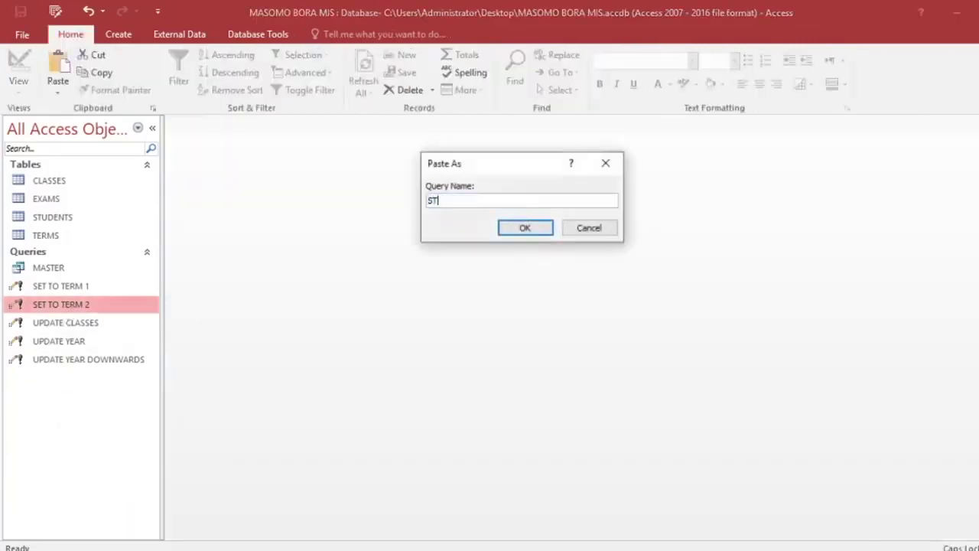
pyautogui.write('ET TO TERM 3')
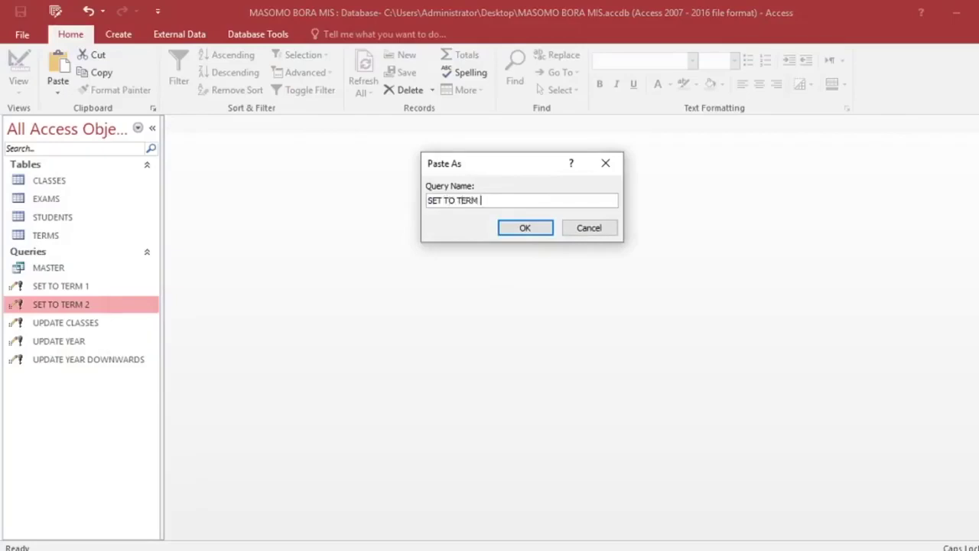
pyautogui.click(526, 229)
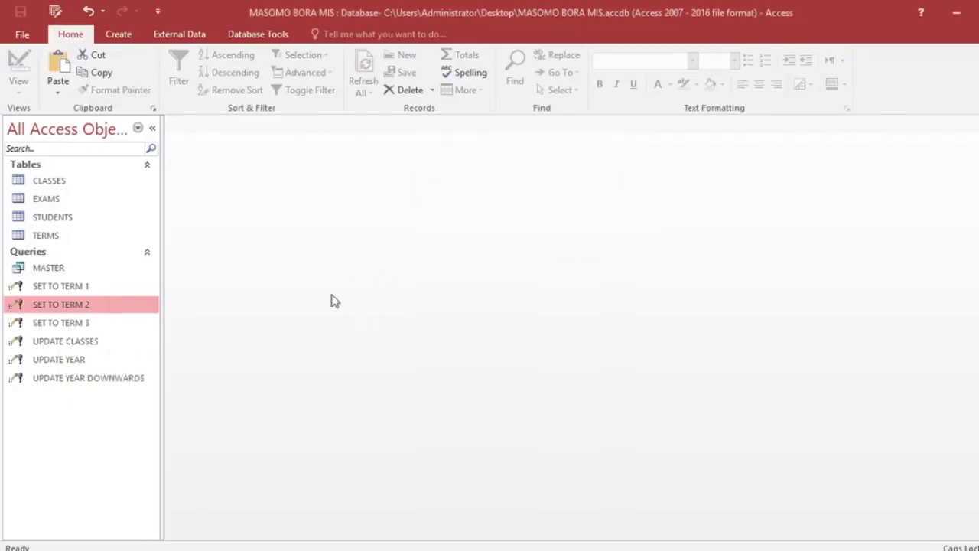
# Change the TERM Update To value in the SET TO TERM 3 query's design to "TERM 3".
pyautogui.click(83, 328)
pyautogui.rightClick(82, 327)
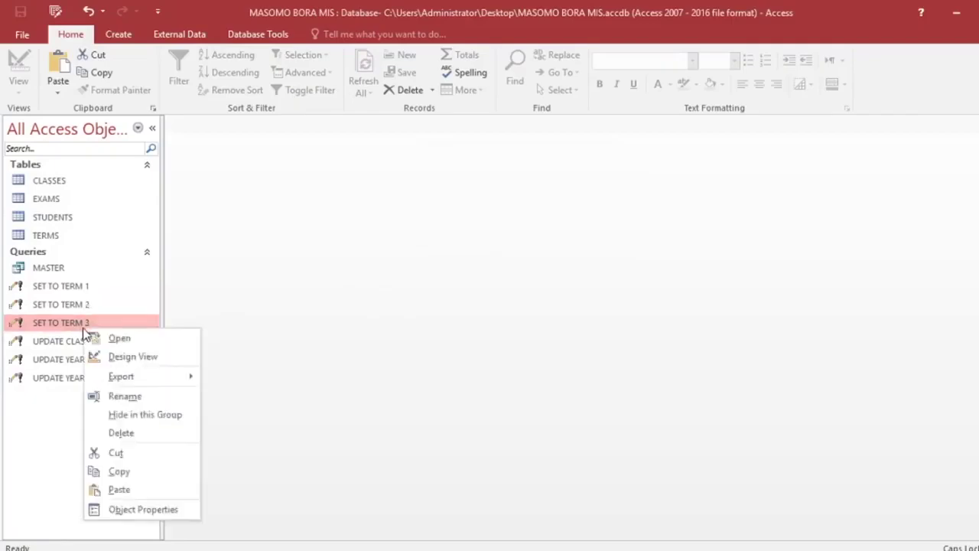
pyautogui.click(114, 358)
pyautogui.click(251, 384)
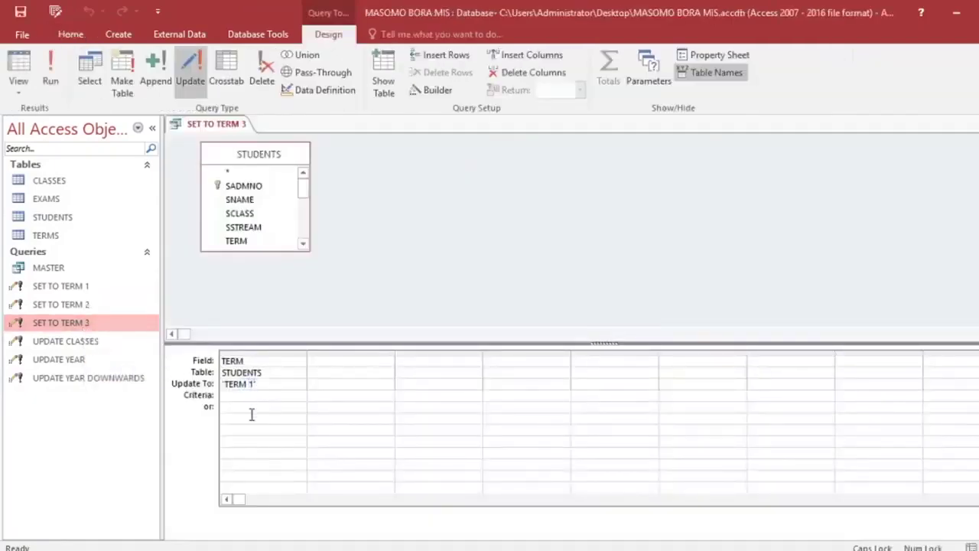
pyautogui.write('3')
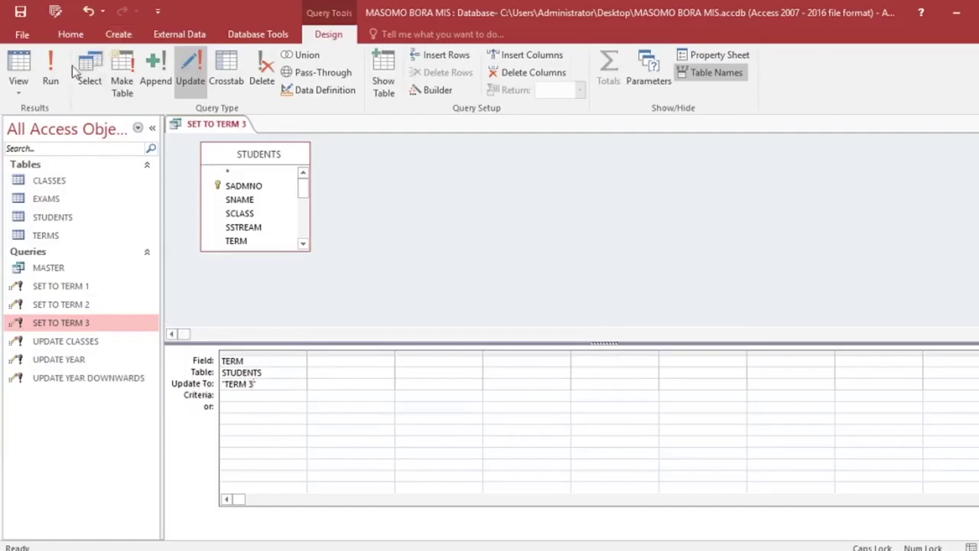
# Close the SET TO TERM 3 query's design.
pyautogui.press('Escape')
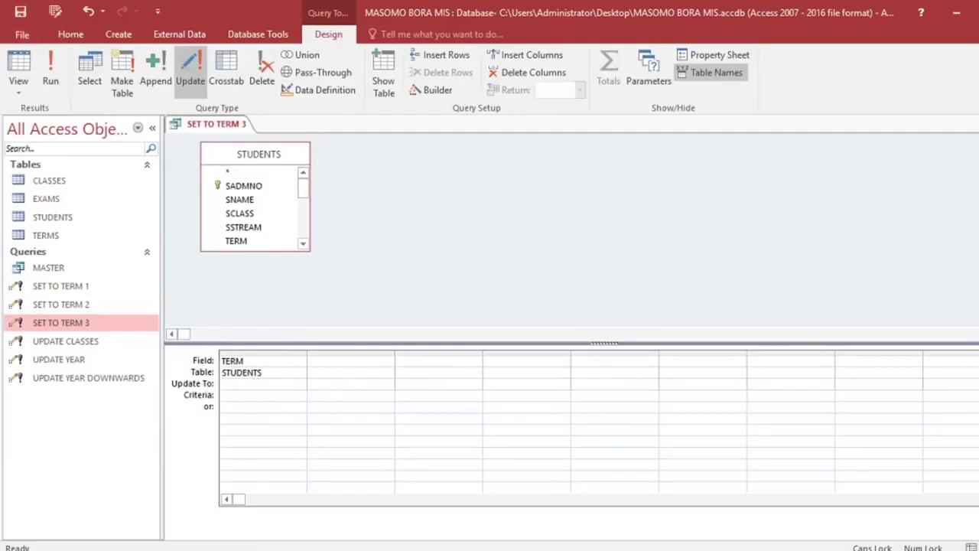
pyautogui.hotkey('ctrl', 'w')
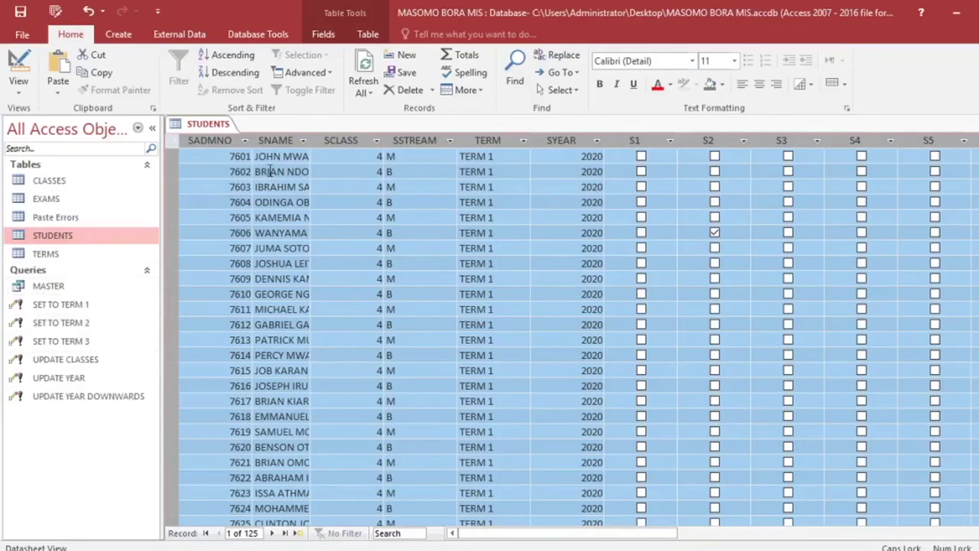
# Review the student records in the STUDENTS table from the first to the last row, then close the table.
pyautogui.scroll(-15, 377, 313)
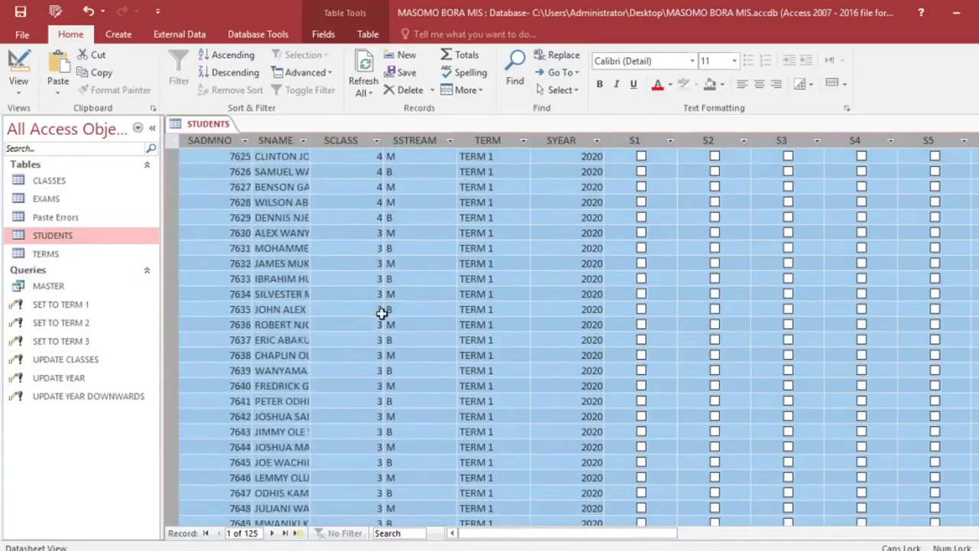
pyautogui.scroll(-20, 382, 313)
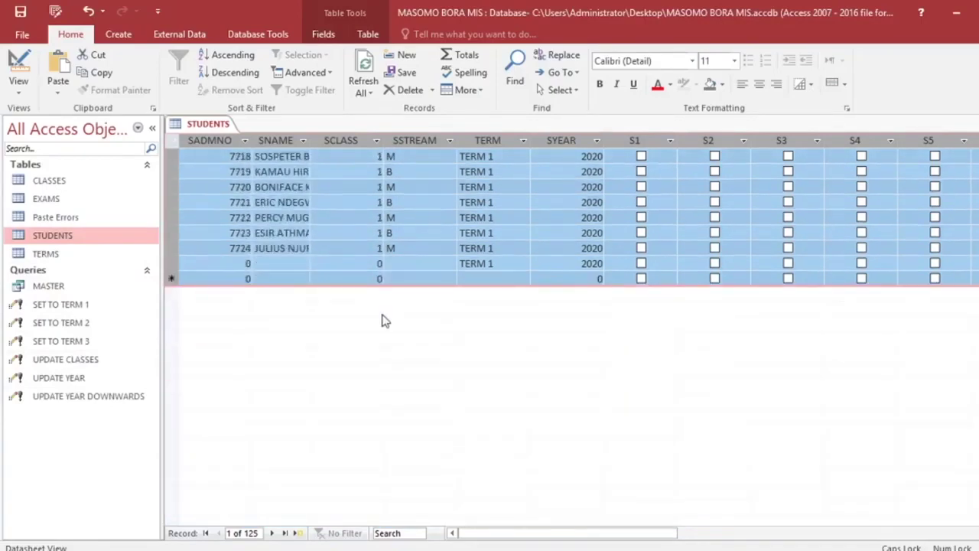
pyautogui.scroll(12, 381, 313)
pyautogui.scroll(19, 381, 313)
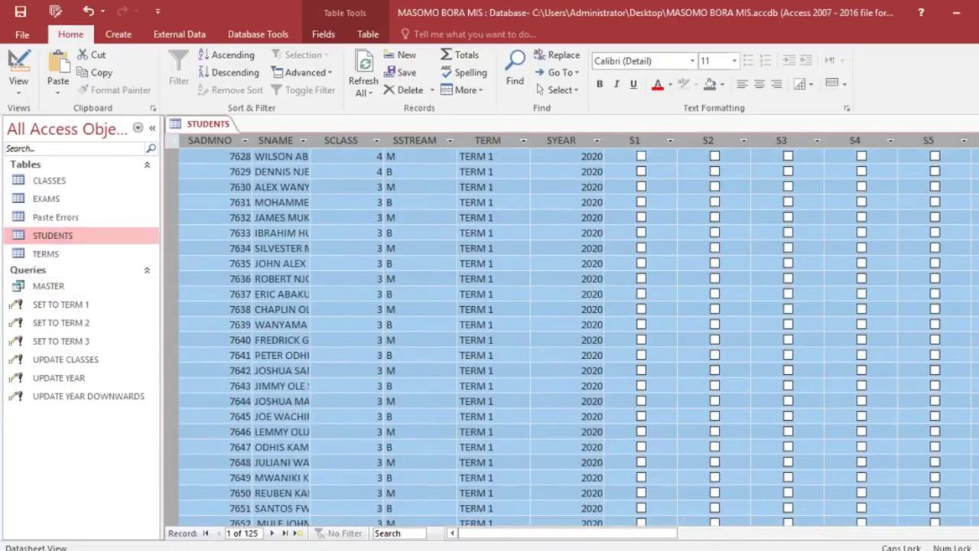
pyautogui.hotkey('ctrl', 'w')
pyautogui.click(464, 329)
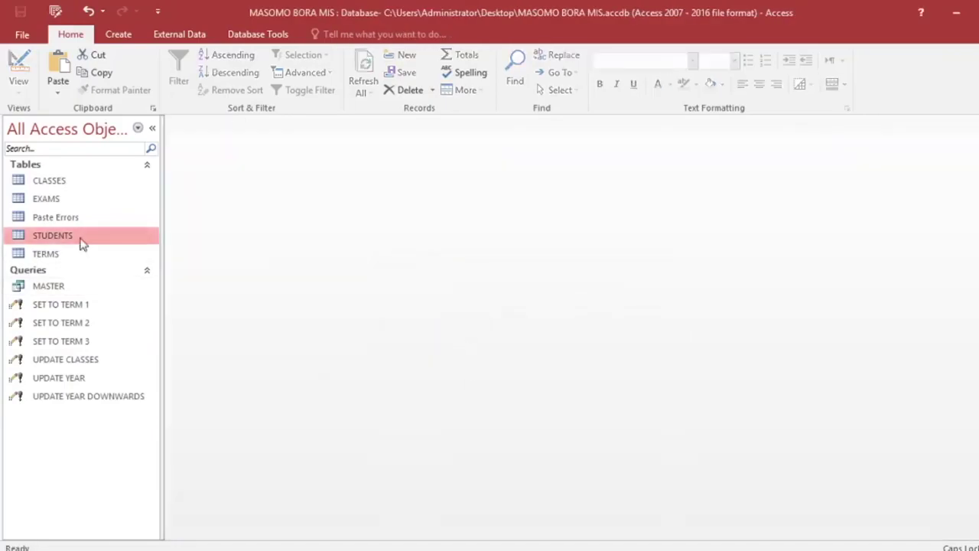
# Set the STREAM values of the four CLASSES records to B, M, B and M in order, then close the table.
pyautogui.doubleClick(49, 181)
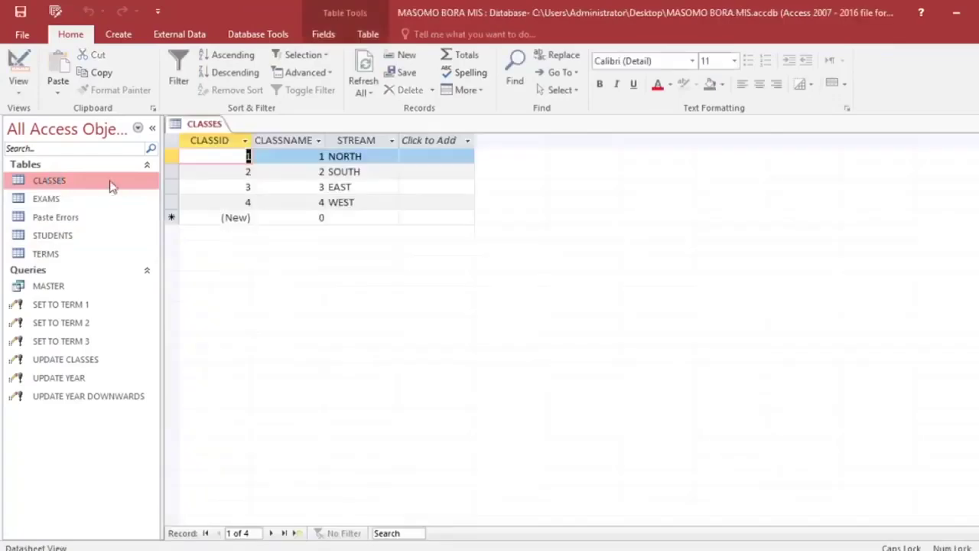
pyautogui.click(342, 156)
pyautogui.click(322, 156)
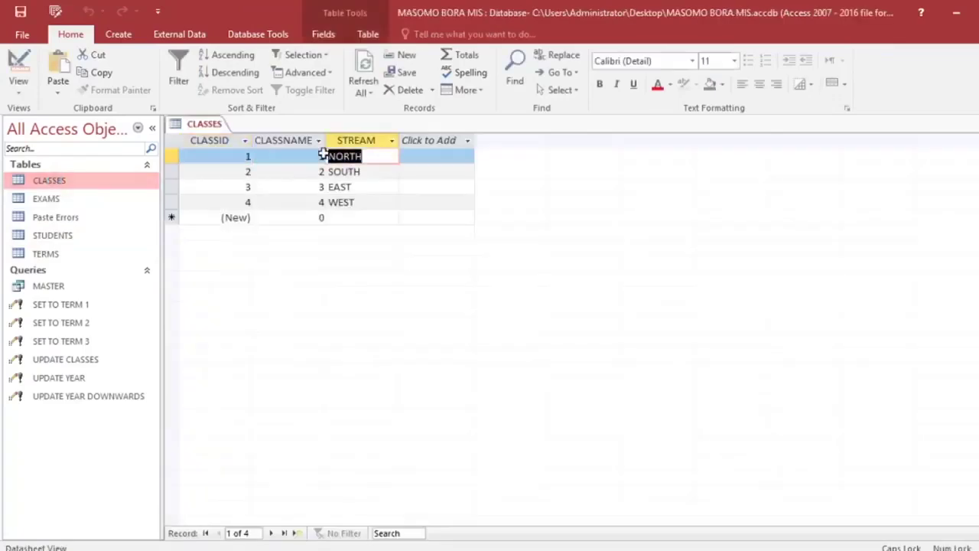
pyautogui.write('B')
pyautogui.click(325, 171)
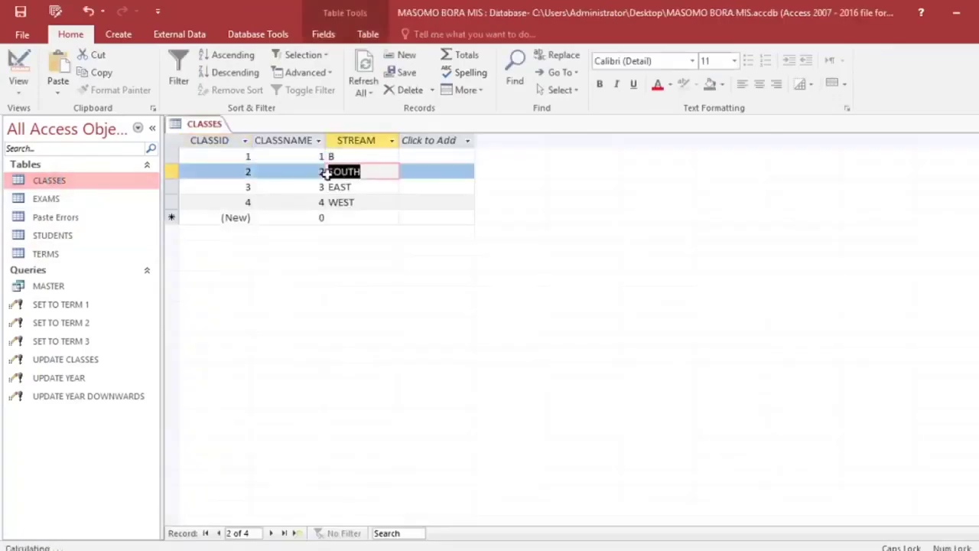
pyautogui.write('M')
pyautogui.click(324, 187)
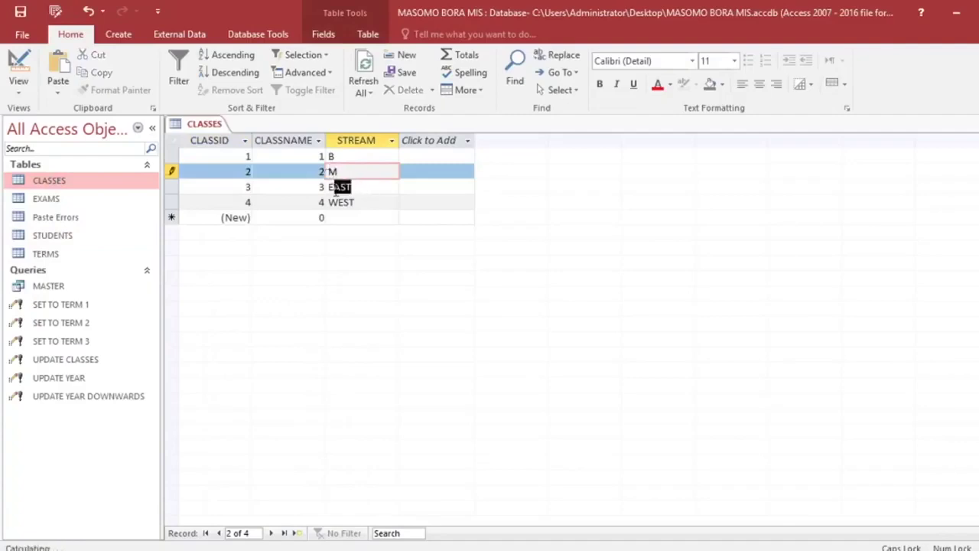
pyautogui.write('B')
pyautogui.click(324, 203)
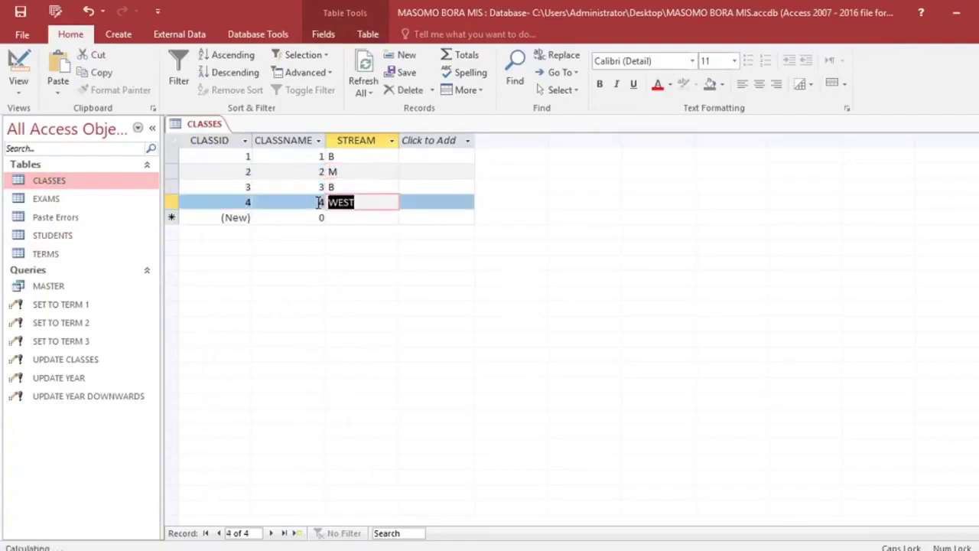
pyautogui.write('M')
pyautogui.click(972, 123)
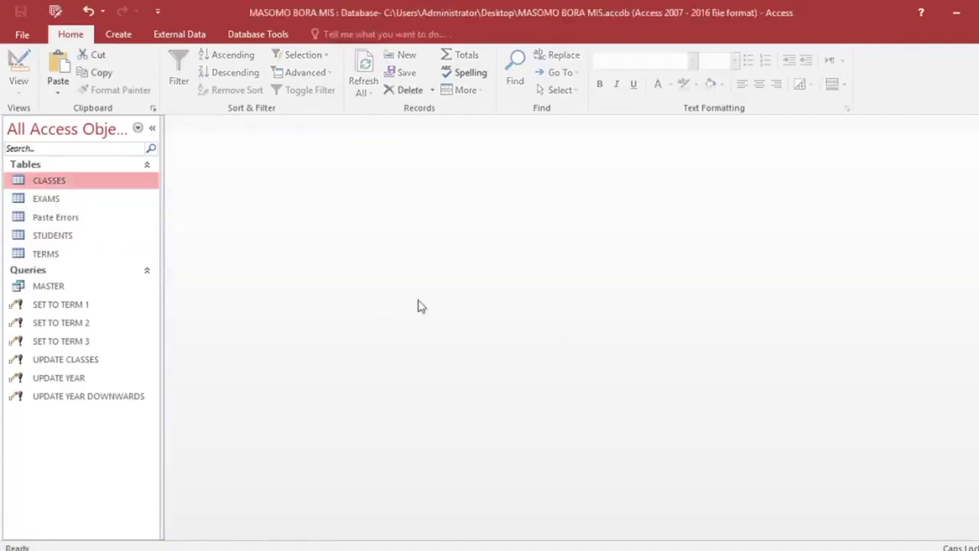
# Examine the TERM, SYEAR and S1 to S11 columns of the STUDENTS table and the columns of the EXAMS table.
pyautogui.doubleClick(52, 235)
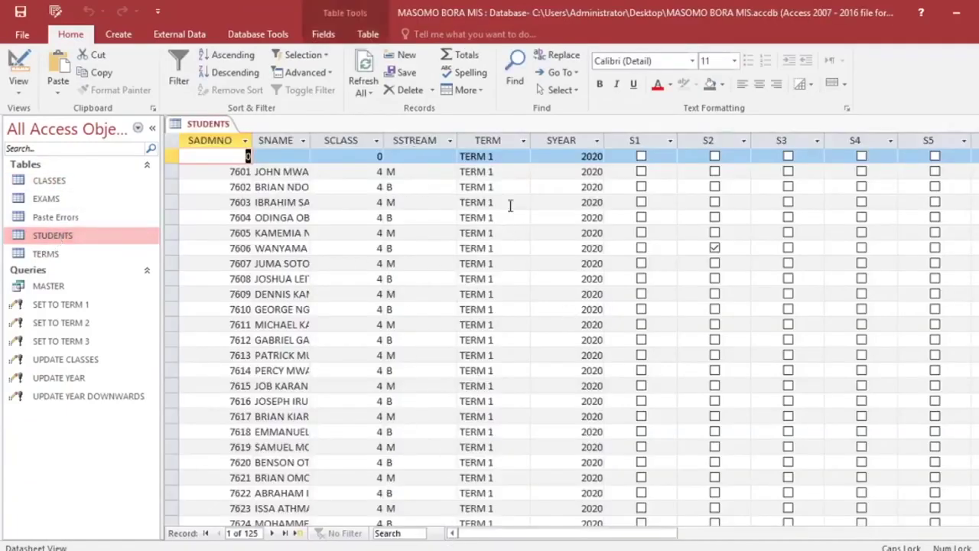
pyautogui.moveTo(485, 143); pyautogui.dragTo(562, 141)
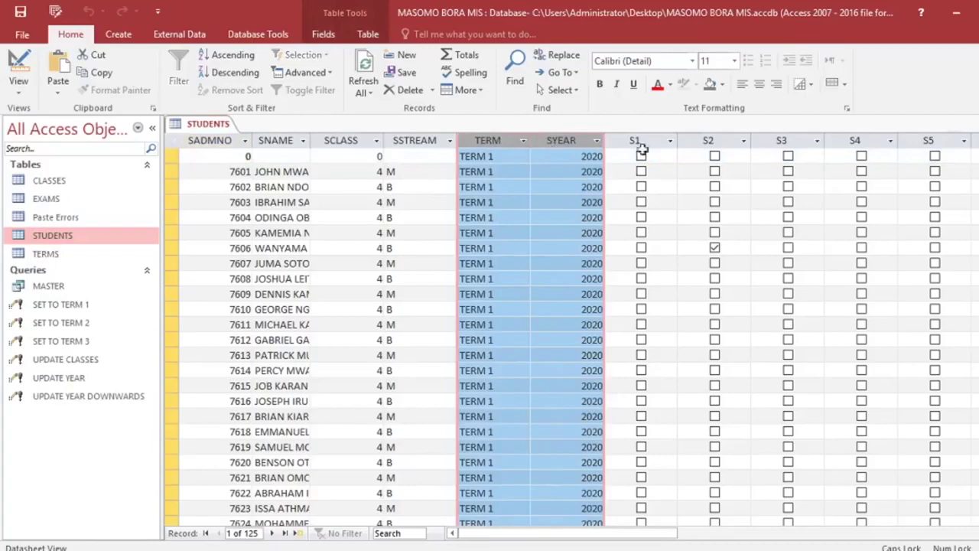
pyautogui.moveTo(612, 539); pyautogui.dragTo(768, 540)
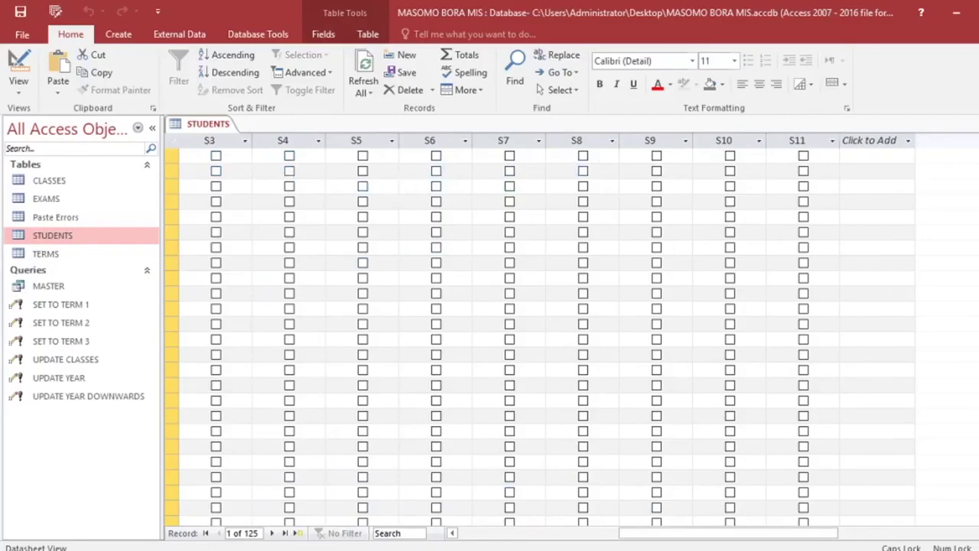
pyautogui.click(972, 123)
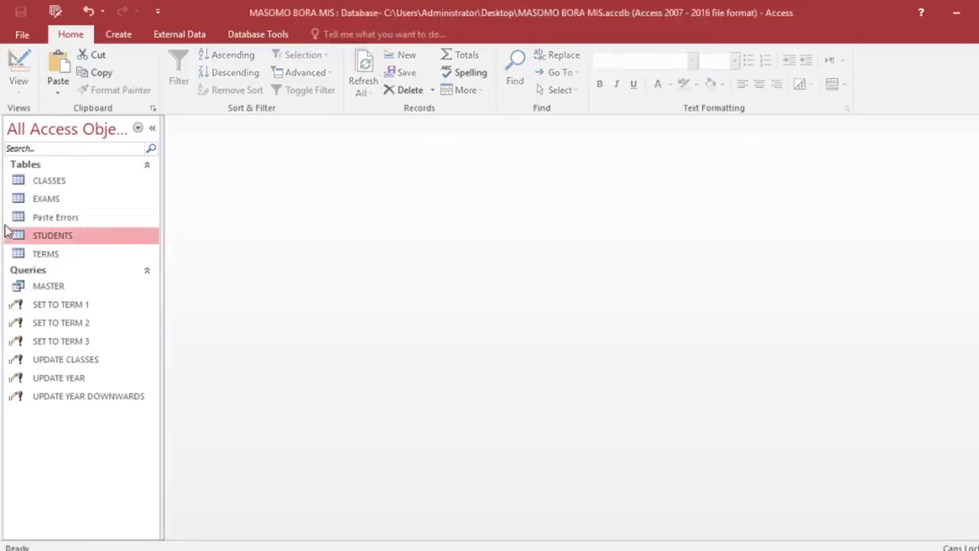
pyautogui.doubleClick(74, 201)
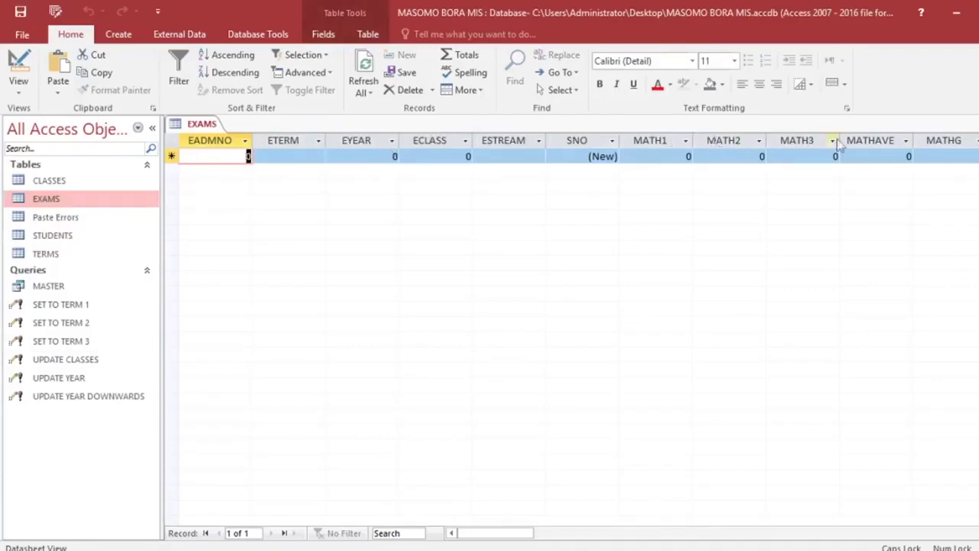
pyautogui.hotkey('ctrl', 'w')
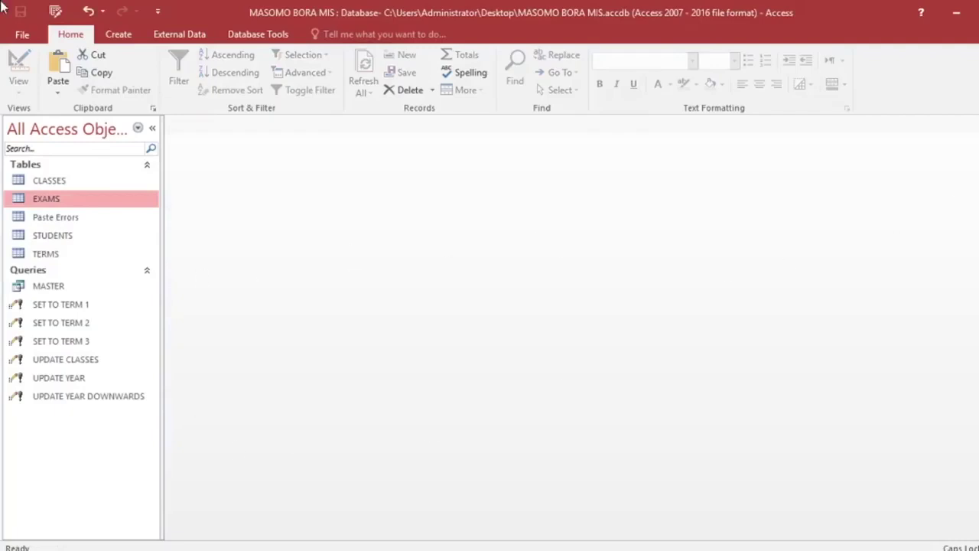
# Create a new query in design view based on the STUDENTS table, with SADMNO as its first field.
pyautogui.click(119, 35)
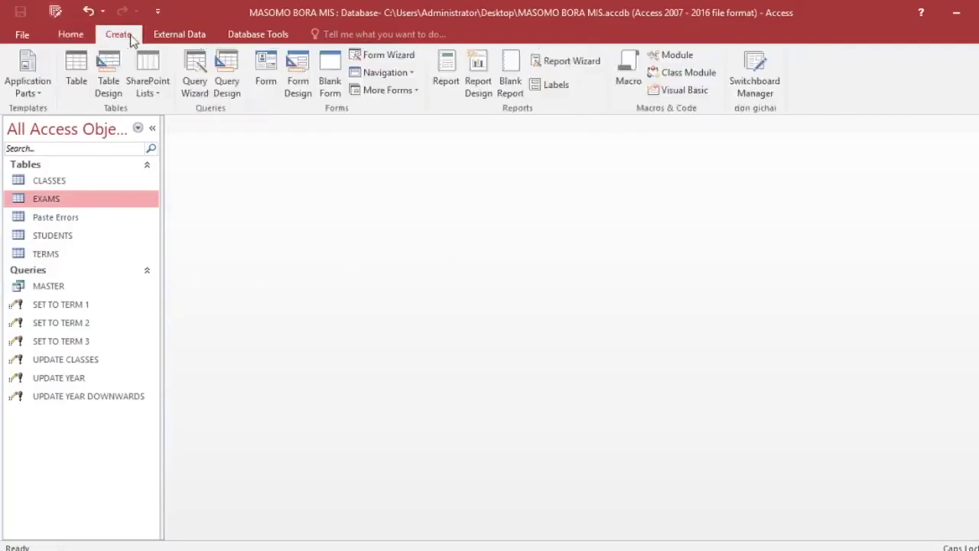
pyautogui.click(227, 86)
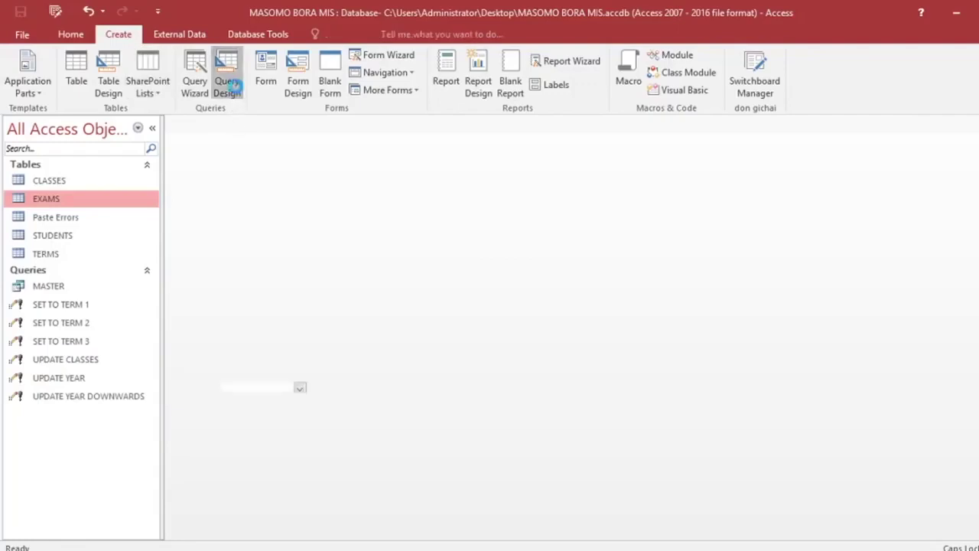
pyautogui.doubleClick(432, 251)
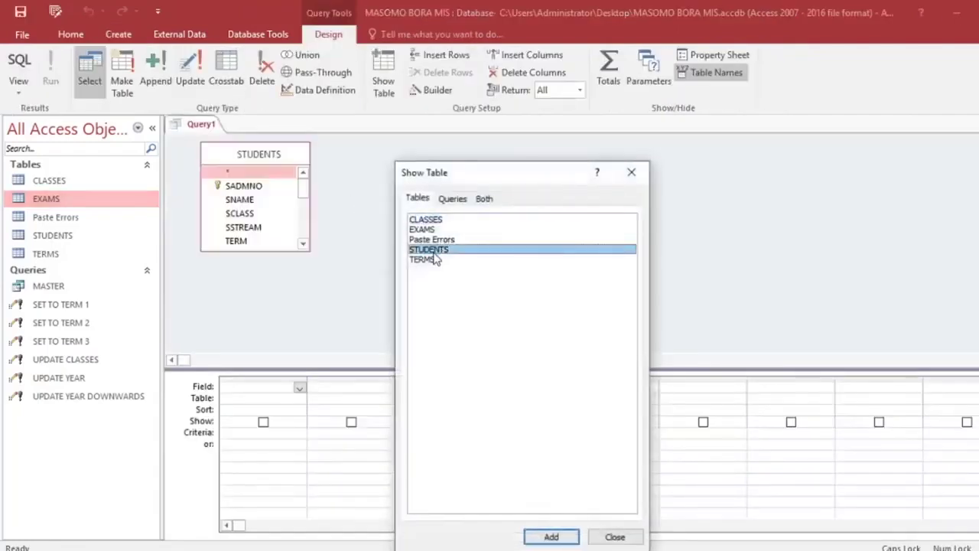
pyautogui.click(612, 537)
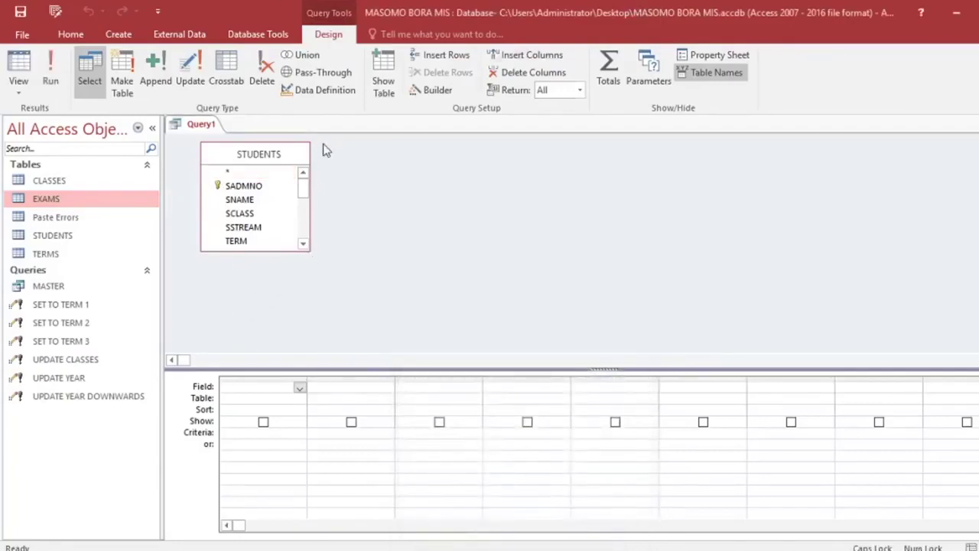
pyautogui.doubleClick(245, 186)
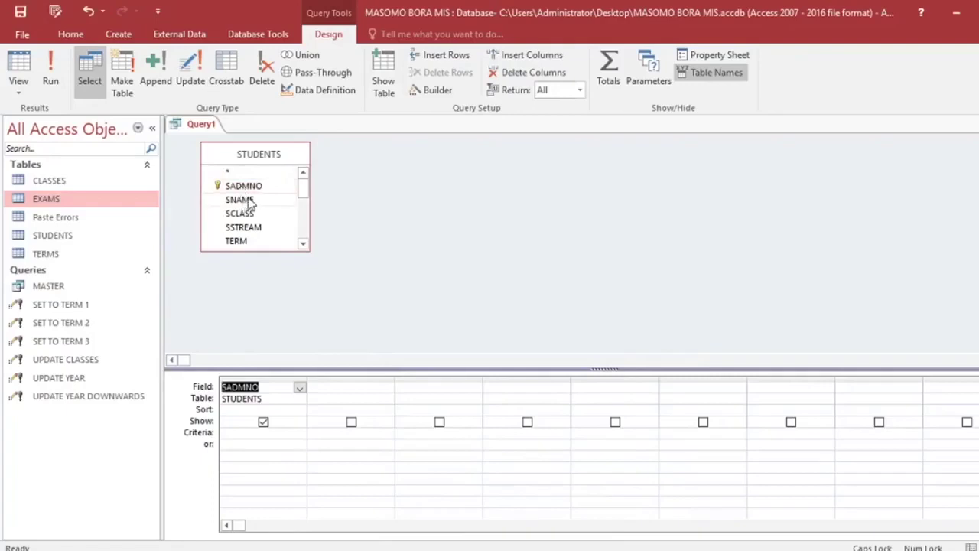
pyautogui.doubleClick(250, 201)
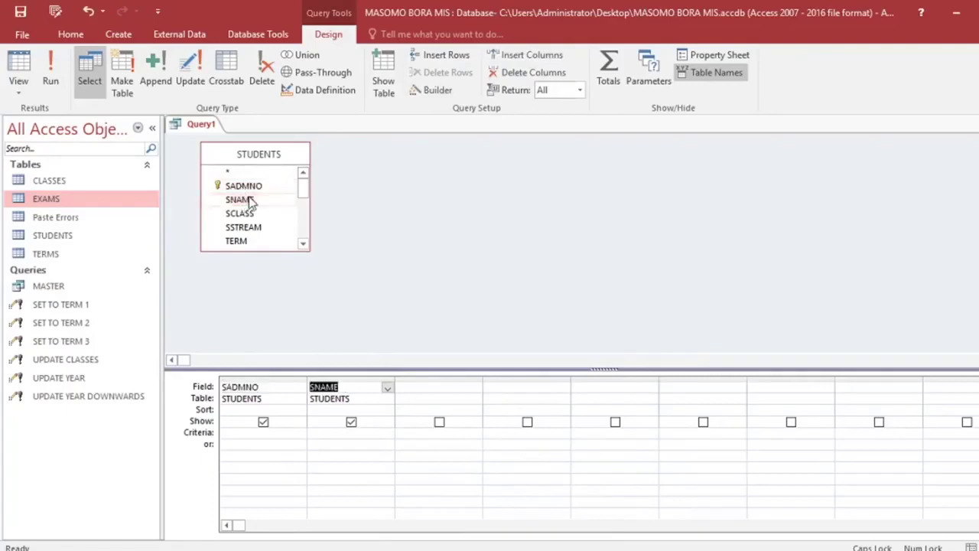
pyautogui.click(336, 376)
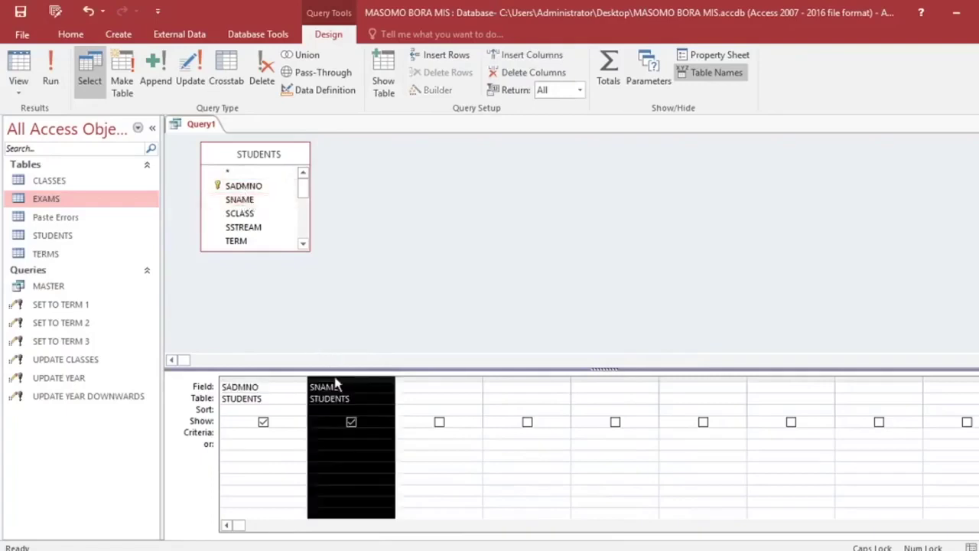
pyautogui.press('Delete')
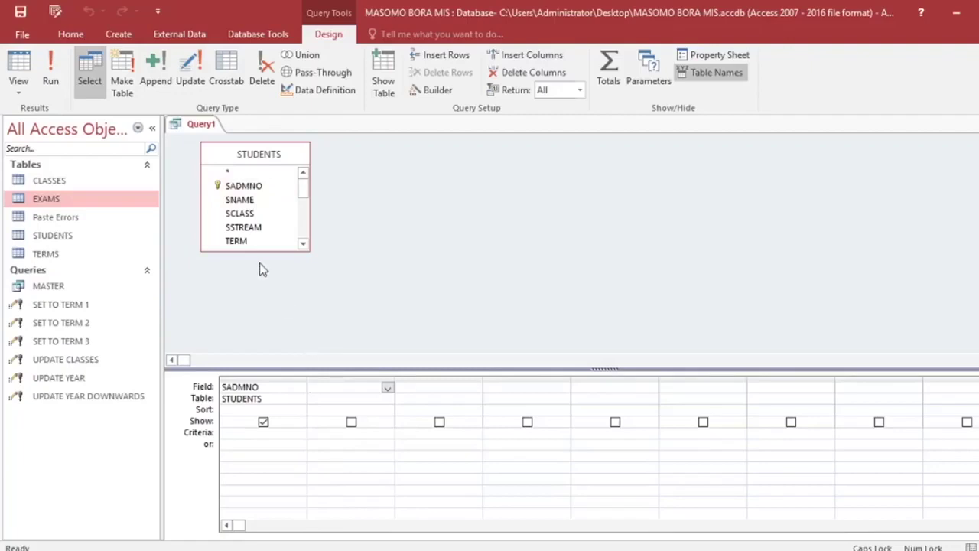
# Add the SCLASS, SSTREAM, SNAME, TERM and SYEAR fields from STUDENTS to the query after SADMNO.
pyautogui.doubleClick(239, 213)
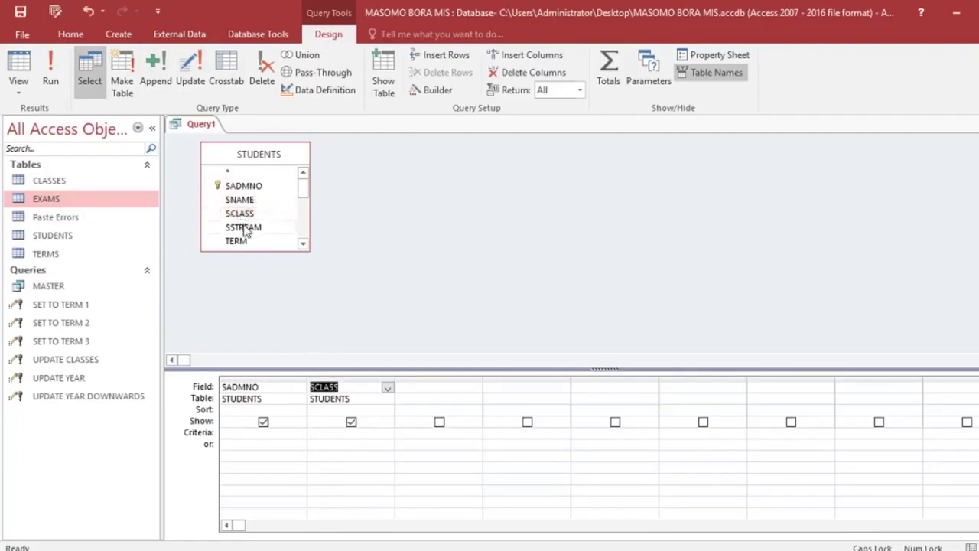
pyautogui.doubleClick(243, 227)
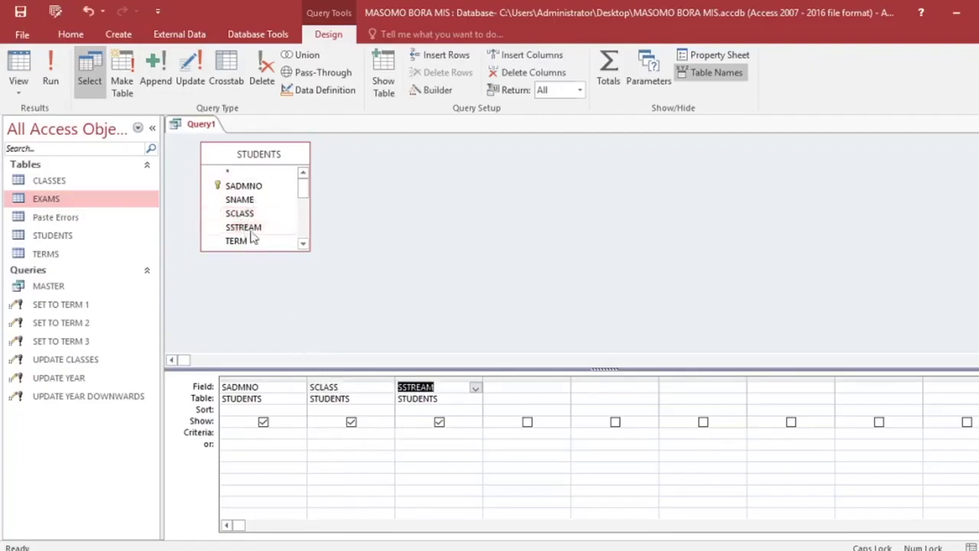
pyautogui.doubleClick(251, 201)
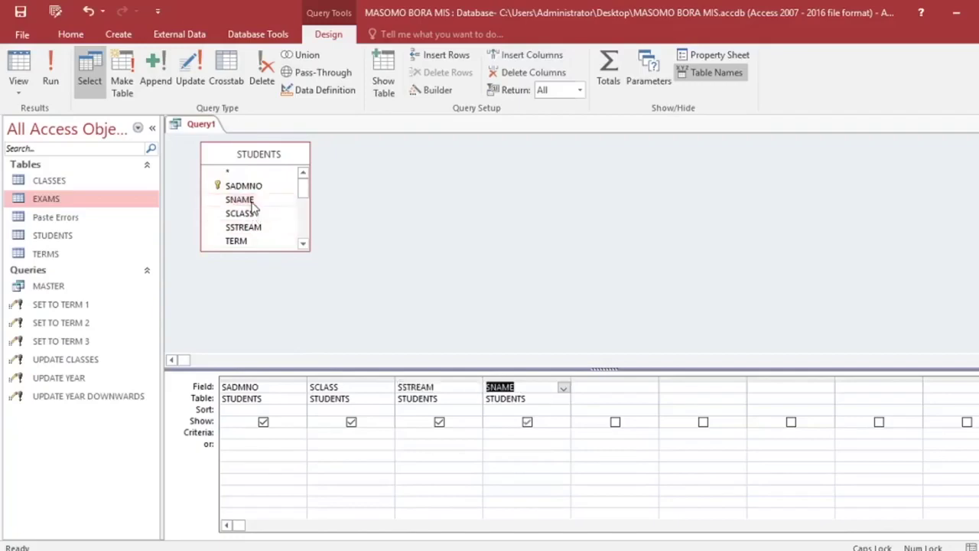
pyautogui.doubleClick(247, 242)
pyautogui.click(304, 244)
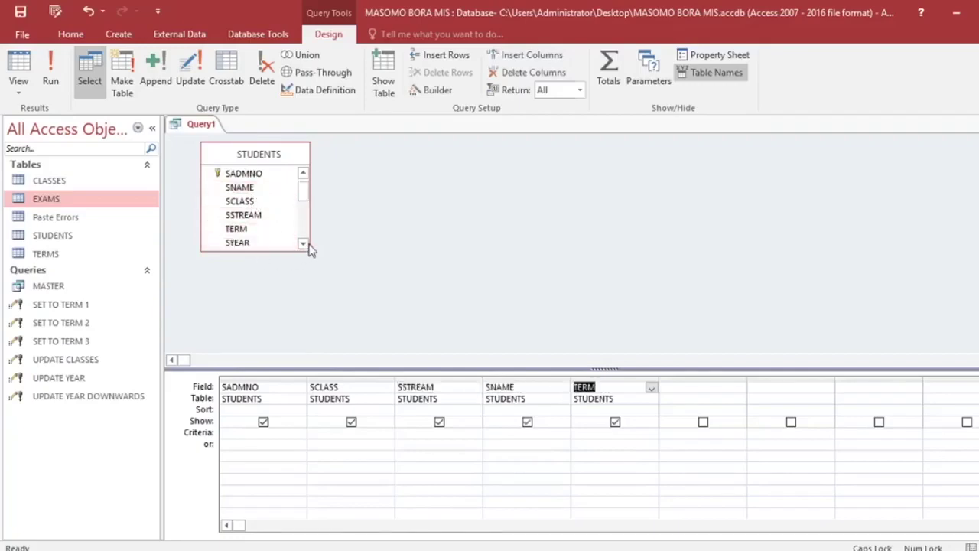
pyautogui.doubleClick(238, 242)
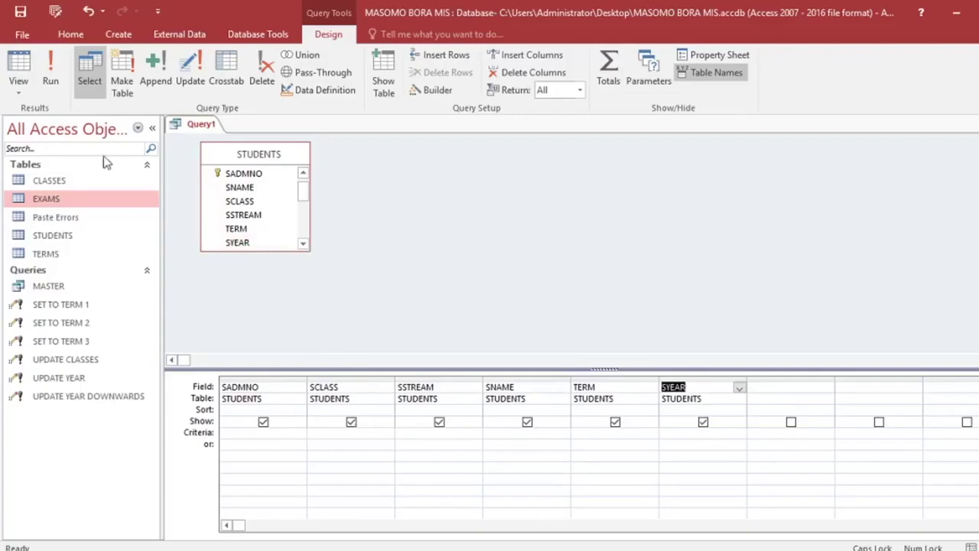
# Save the query as CLASSLISTS and run it.
pyautogui.click(20, 11)
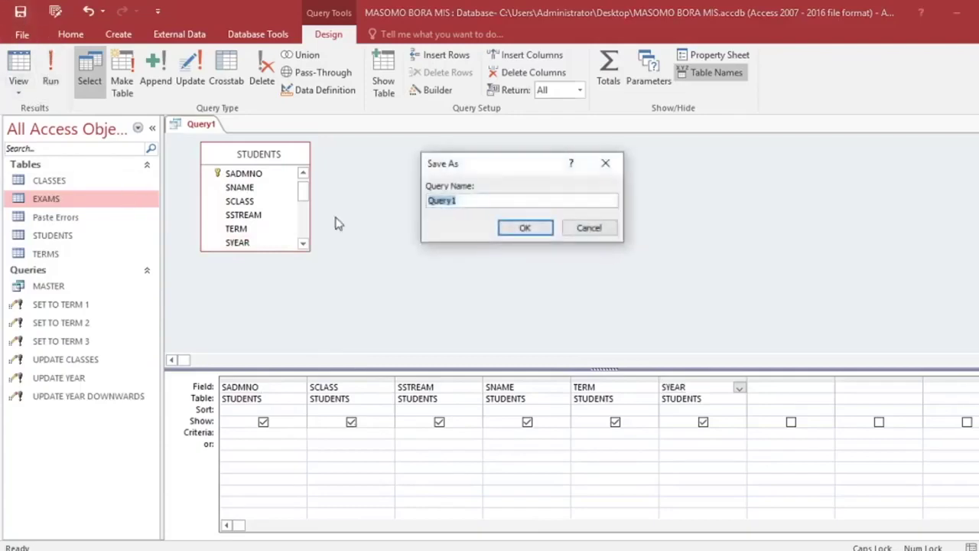
pyautogui.write('CLASSLISTS')
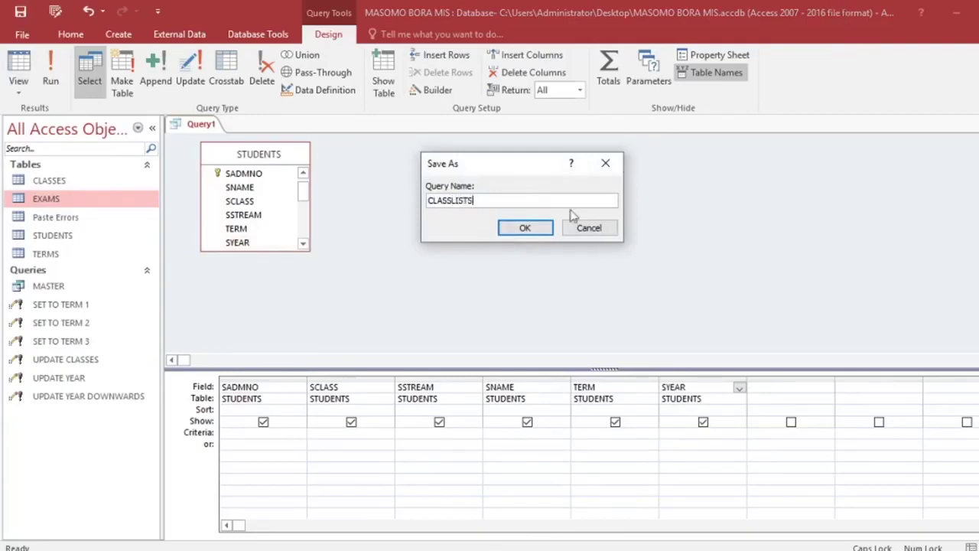
pyautogui.click(524, 227)
pyautogui.click(50, 82)
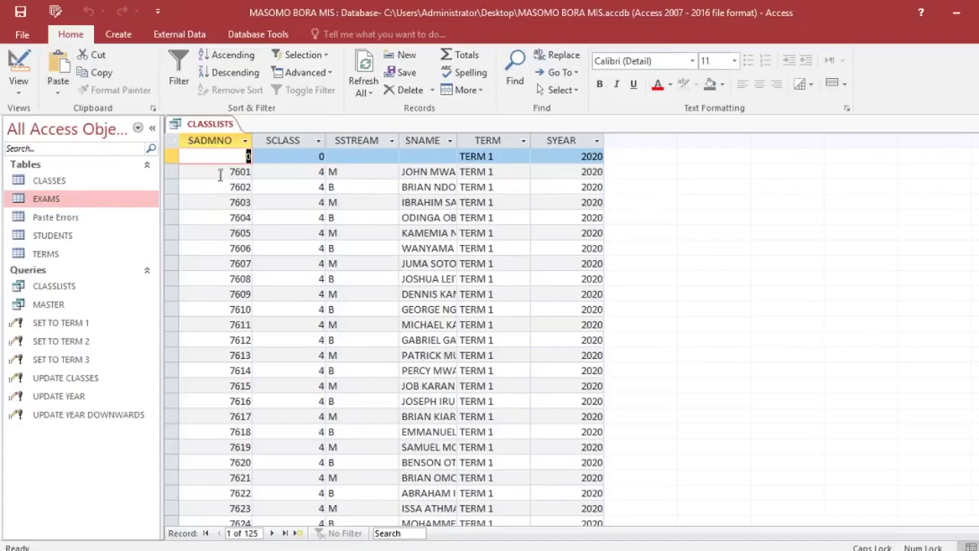
# Delete the blank first record from the CLASSLISTS query results.
pyautogui.click(175, 156)
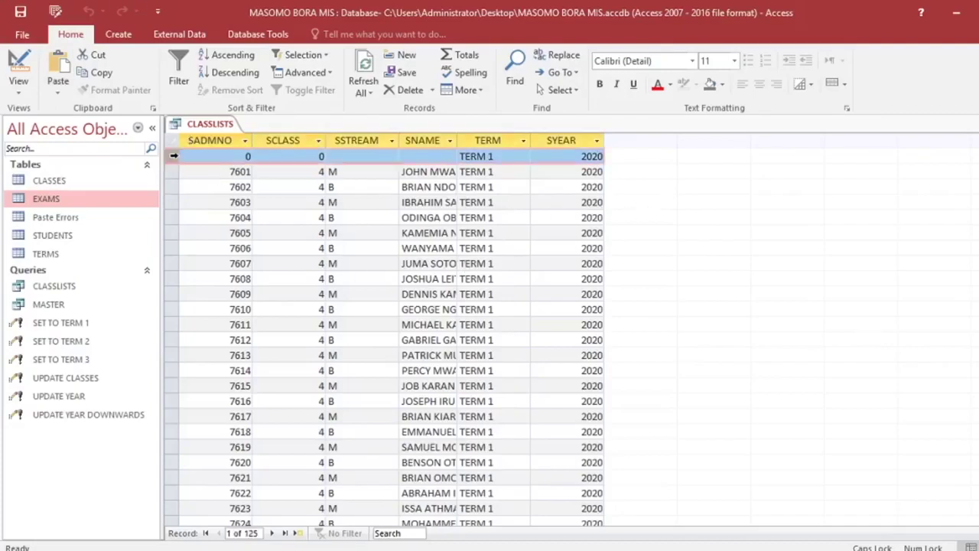
pyautogui.rightClick(174, 155)
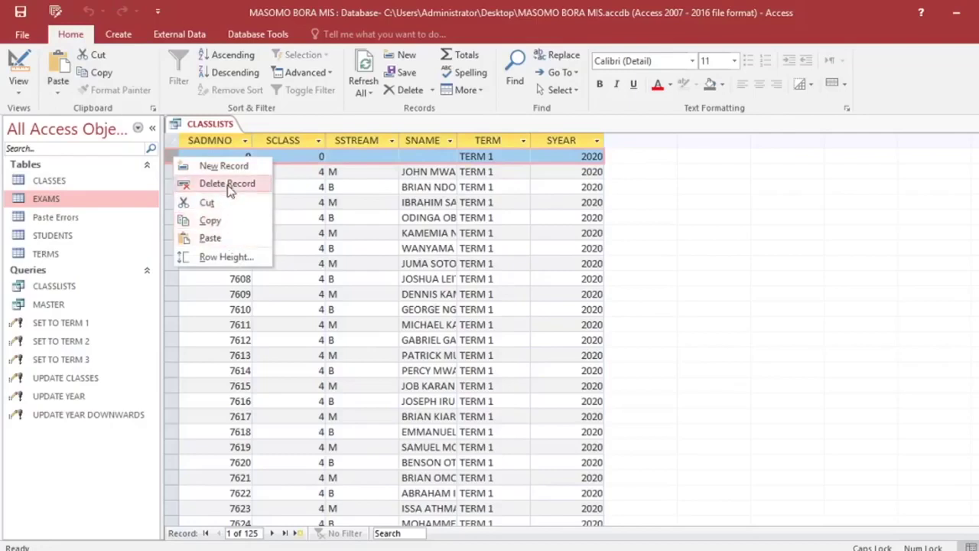
# Delete the blank first record from the CLASSLISTS results and widen the SNAME column to show the full names.
pyautogui.click(208, 184)
pyautogui.click(514, 336)
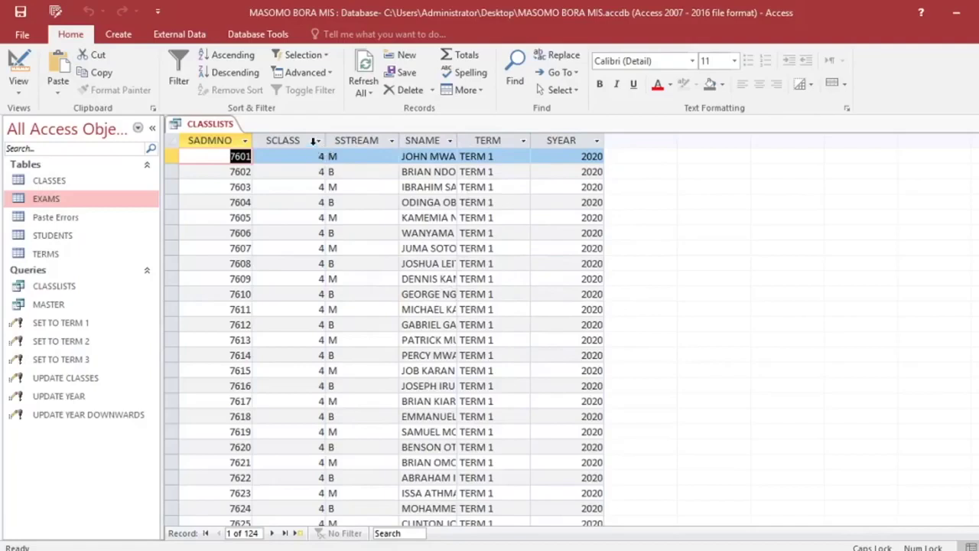
pyautogui.click(313, 141)
pyautogui.moveTo(318, 140); pyautogui.dragTo(348, 140)
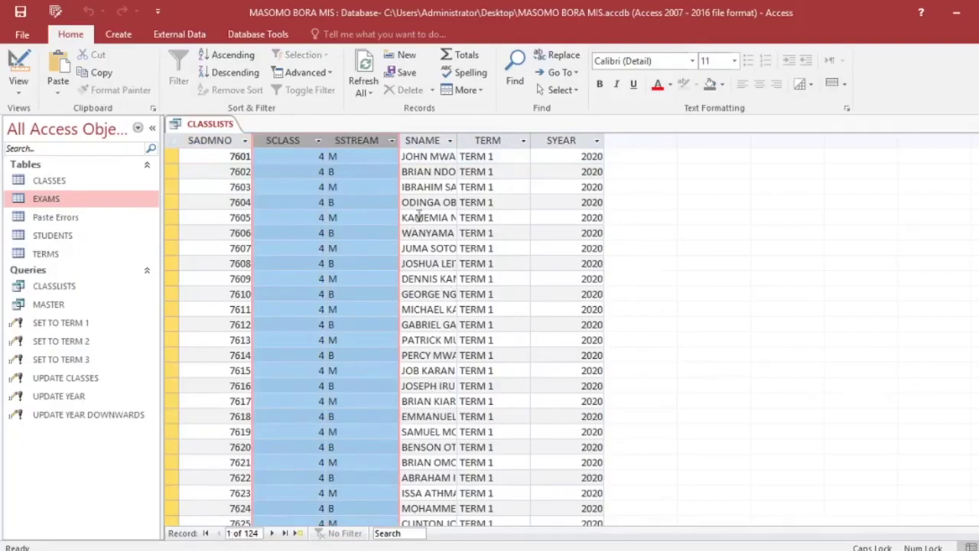
pyautogui.moveTo(456, 140); pyautogui.dragTo(581, 142)
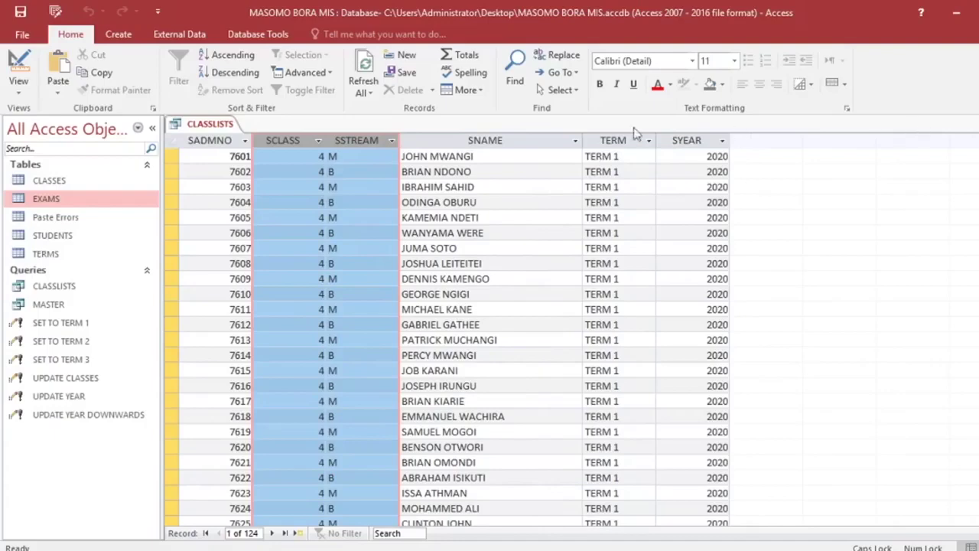
# Open the CLASSLISTS query in Design view and enlarge its field grid.
pyautogui.click(18, 68)
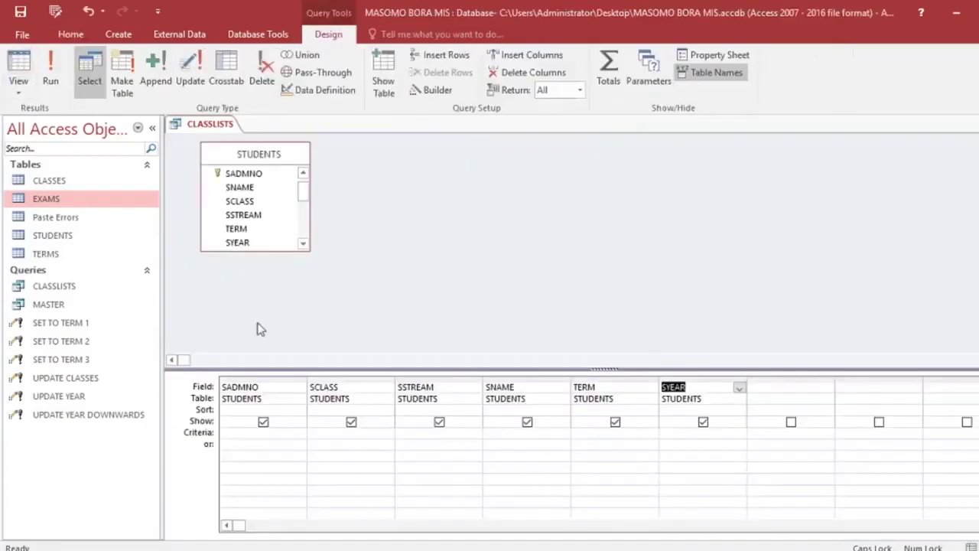
pyautogui.moveTo(269, 368); pyautogui.dragTo(243, 272)
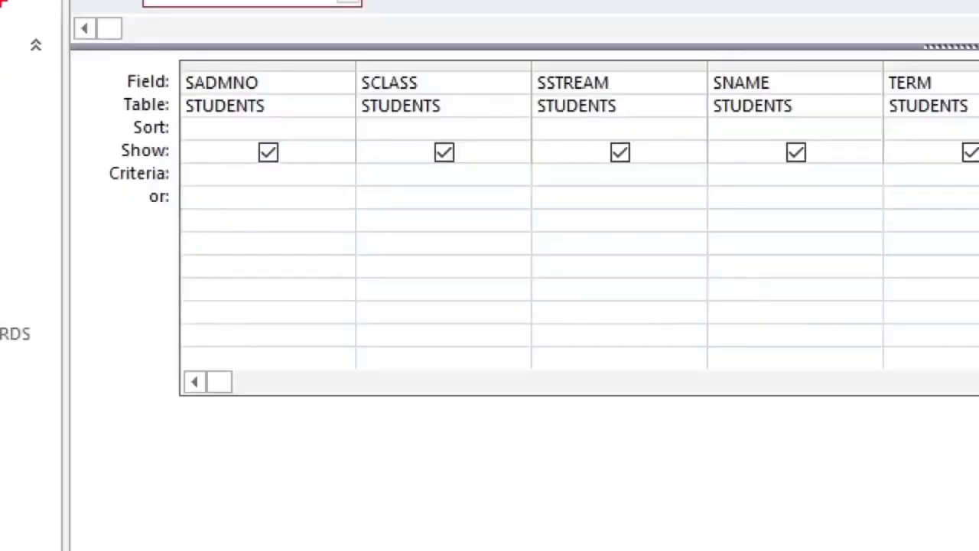
pyautogui.moveTo(95, 165)
pyautogui.mouseDown()
pyautogui.moveTo(293, 209)
pyautogui.moveTo(178, 172)
pyautogui.moveTo(75, 164)
pyautogui.mouseUp()
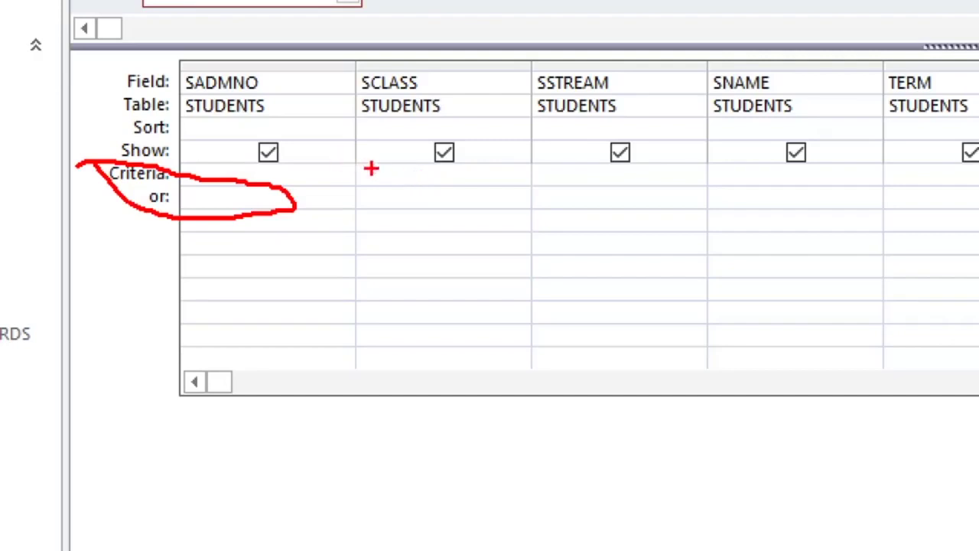
pyautogui.moveTo(359, 165)
pyautogui.mouseDown()
pyautogui.moveTo(462, 201)
pyautogui.moveTo(535, 187)
pyautogui.mouseUp()
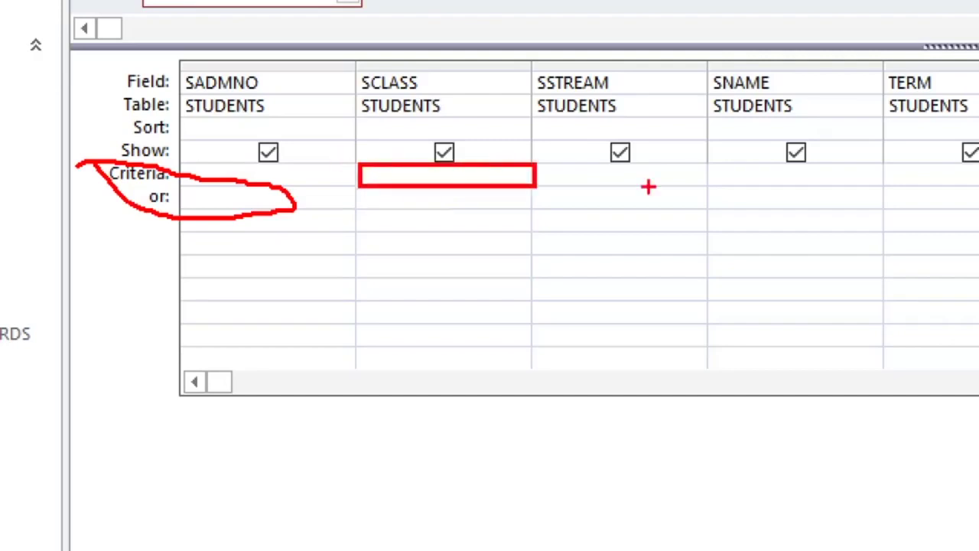
pyautogui.moveTo(555, 164)
pyautogui.mouseDown()
pyautogui.moveTo(634, 196)
pyautogui.moveTo(702, 187)
pyautogui.mouseUp()
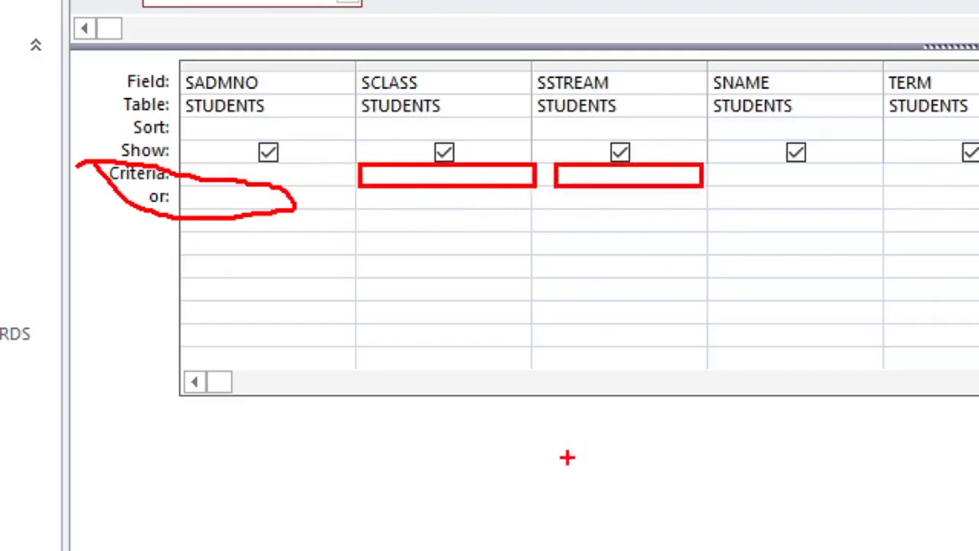
pyautogui.press('Escape')
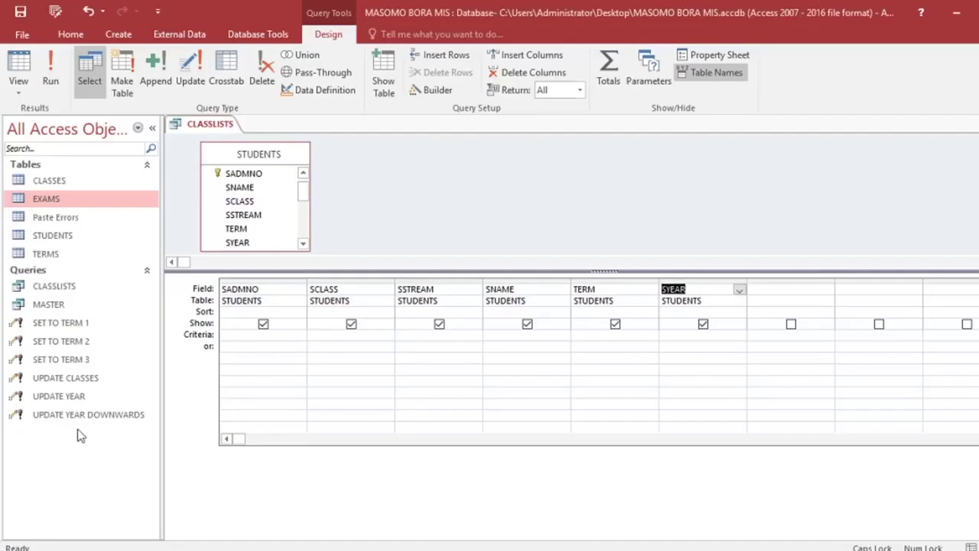
# Set the parameter criteria [ENTER STUDENT CLASS] for the SCLASS field and [ENTER THE STREAM] for the SSTREAM field.
pyautogui.click(323, 334)
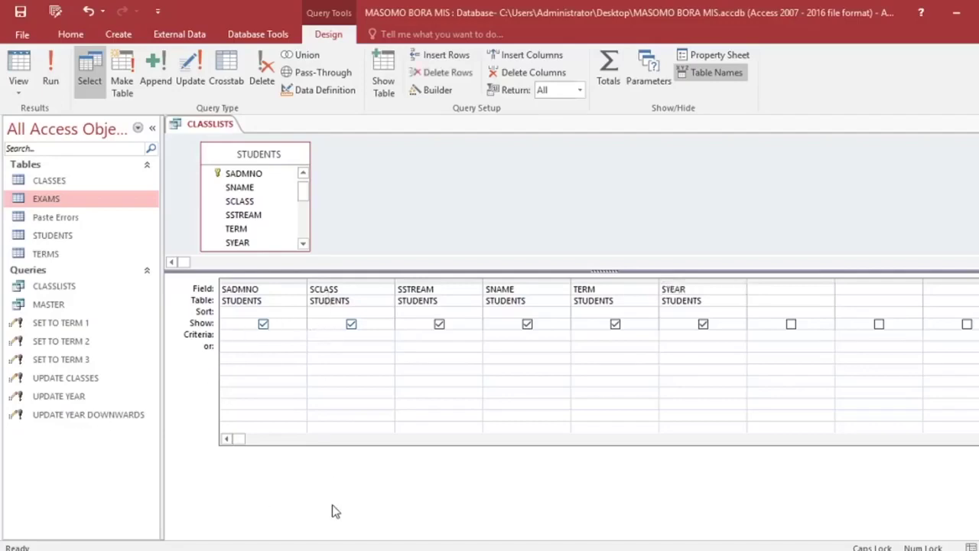
pyautogui.write('[E')
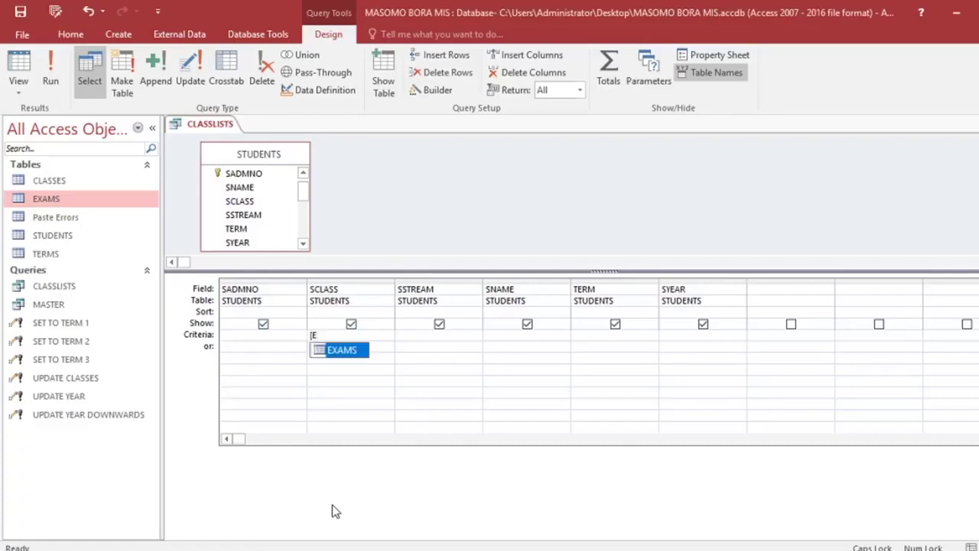
pyautogui.write('NTER')
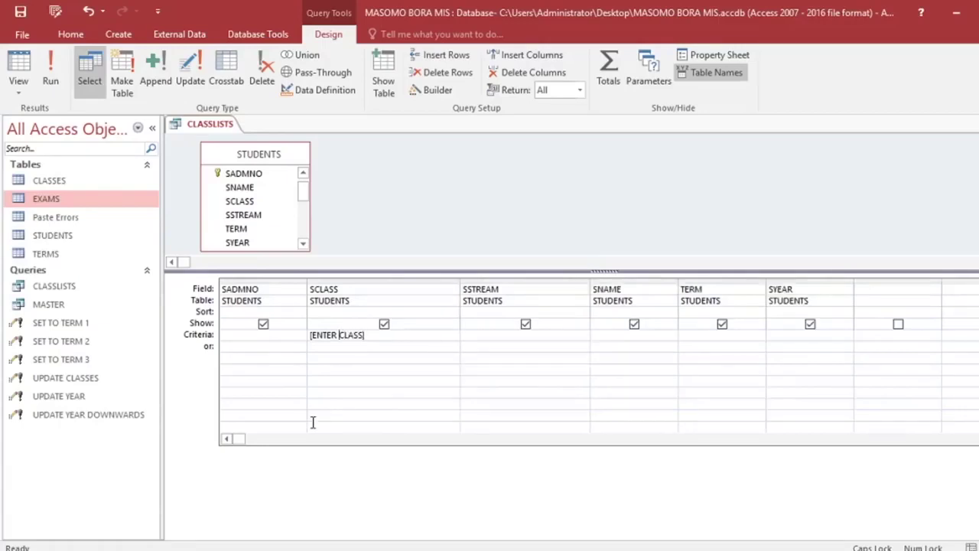
pyautogui.write('STUDENT')
pyautogui.click(480, 335)
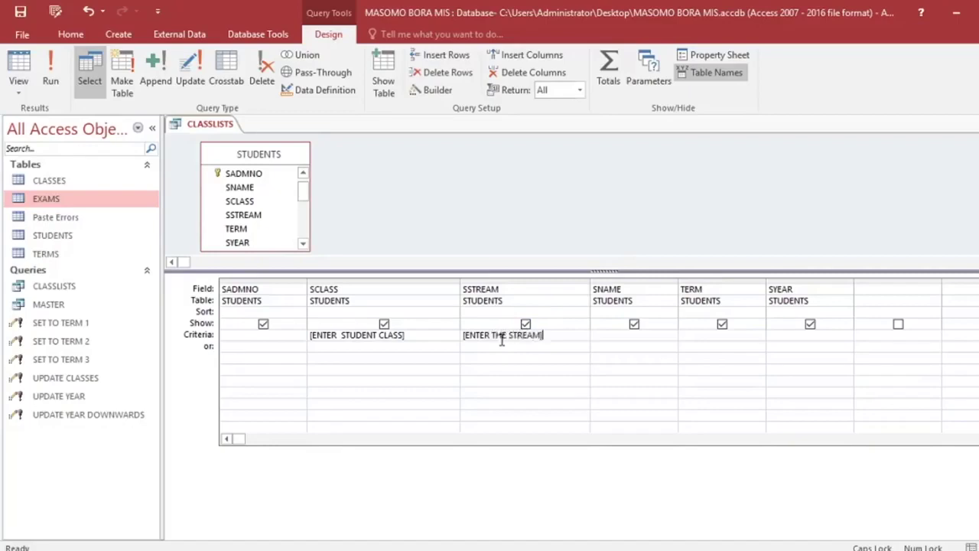
# Run the CLASSLISTS query and enter 4 as the student class.
pyautogui.click(51, 73)
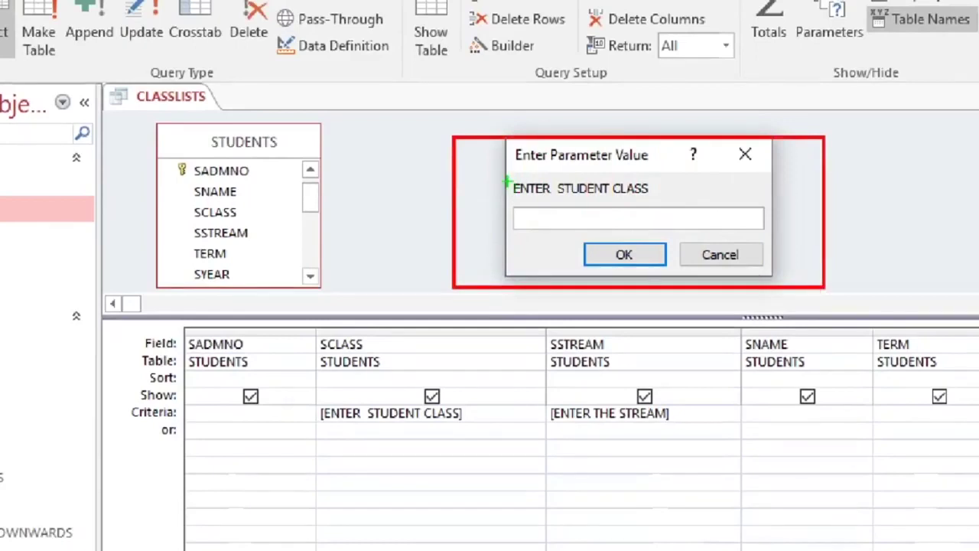
pyautogui.moveTo(506, 176)
pyautogui.mouseDown()
pyautogui.moveTo(620, 207)
pyautogui.moveTo(698, 206)
pyautogui.mouseUp()
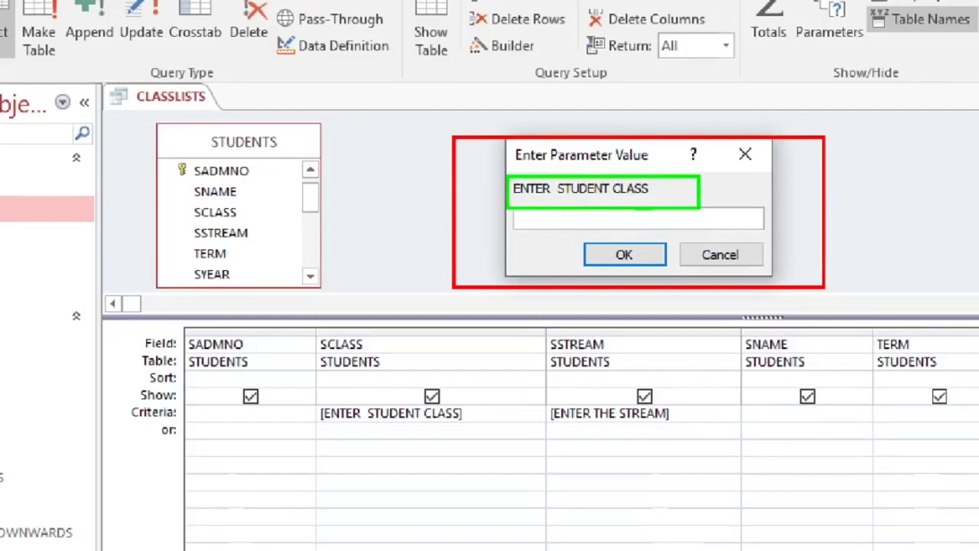
pyautogui.moveTo(565, 213); pyautogui.dragTo(665, 233)
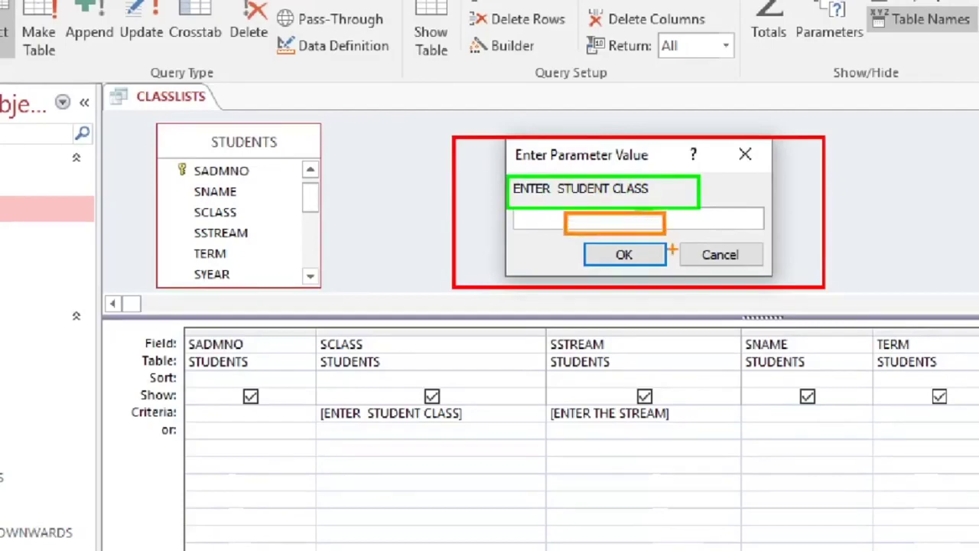
pyautogui.press('Escape')
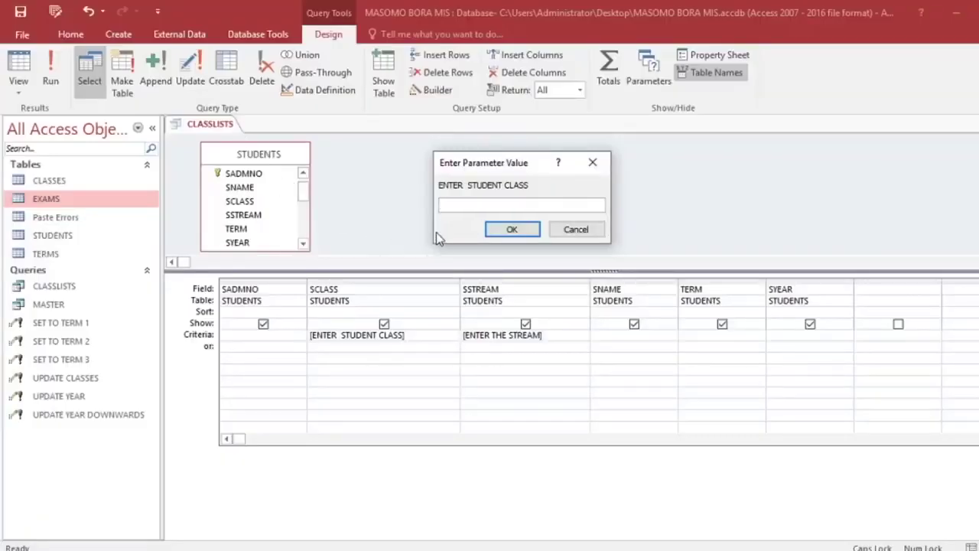
pyautogui.write('4')
pyautogui.click(536, 229)
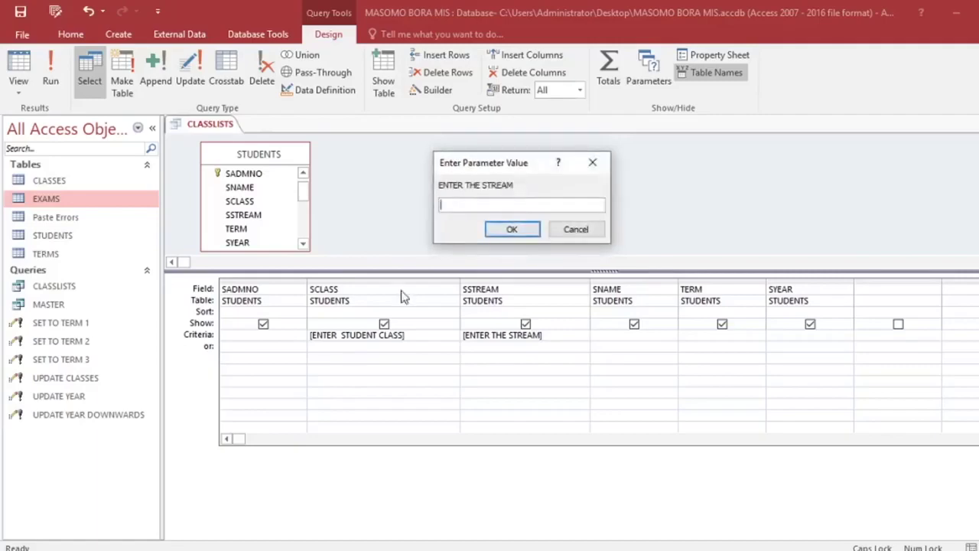
# Enter B as the stream and review the resulting class list.
pyautogui.hotkey('ctrl', '1')
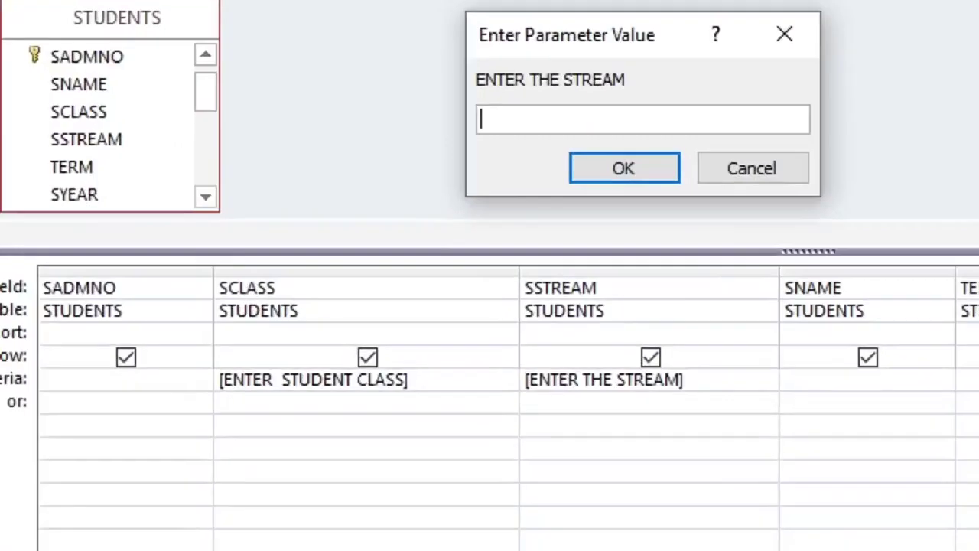
pyautogui.moveTo(422, 163); pyautogui.dragTo(429, 183)
pyautogui.moveTo(456, 74)
pyautogui.mouseDown()
pyautogui.moveTo(688, 105)
pyautogui.moveTo(461, 69)
pyautogui.mouseUp()
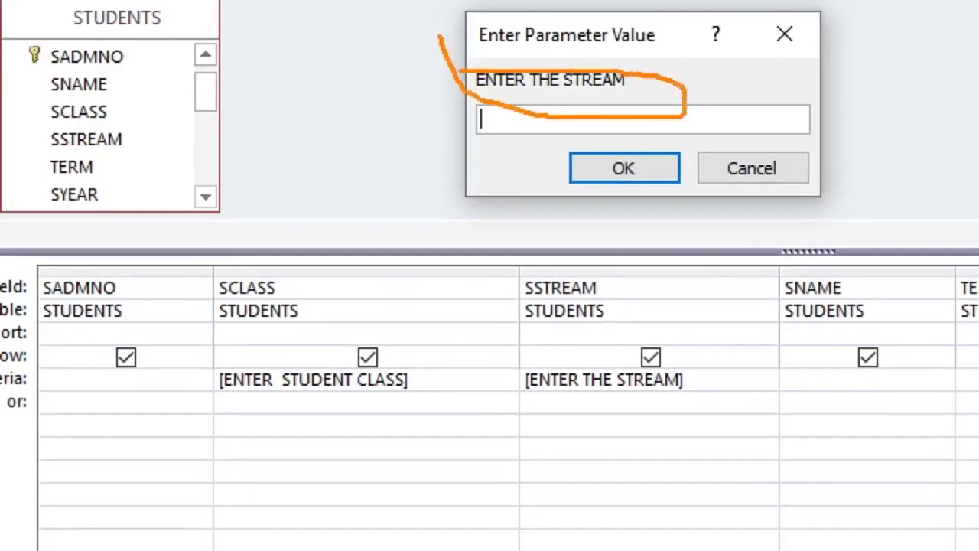
pyautogui.press('Escape')
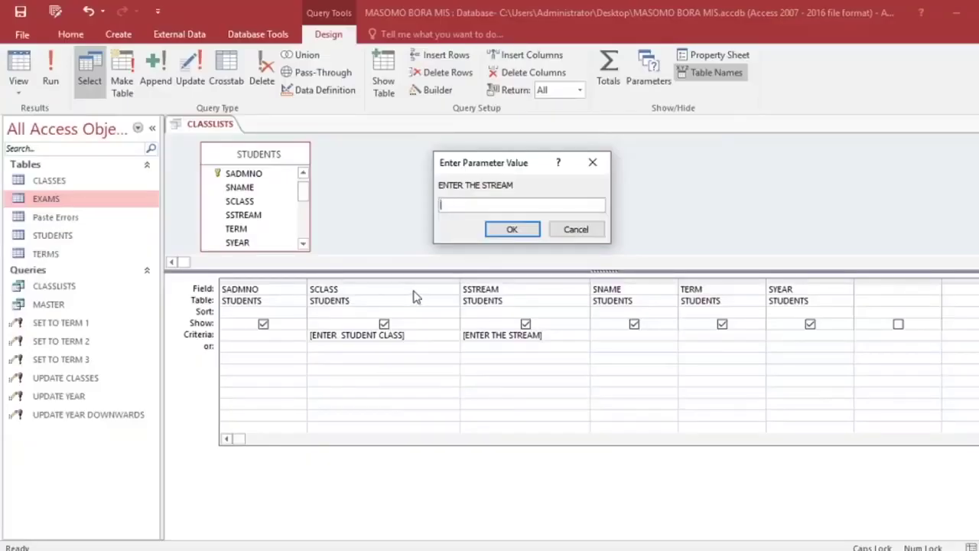
pyautogui.write('B')
pyautogui.click(505, 231)
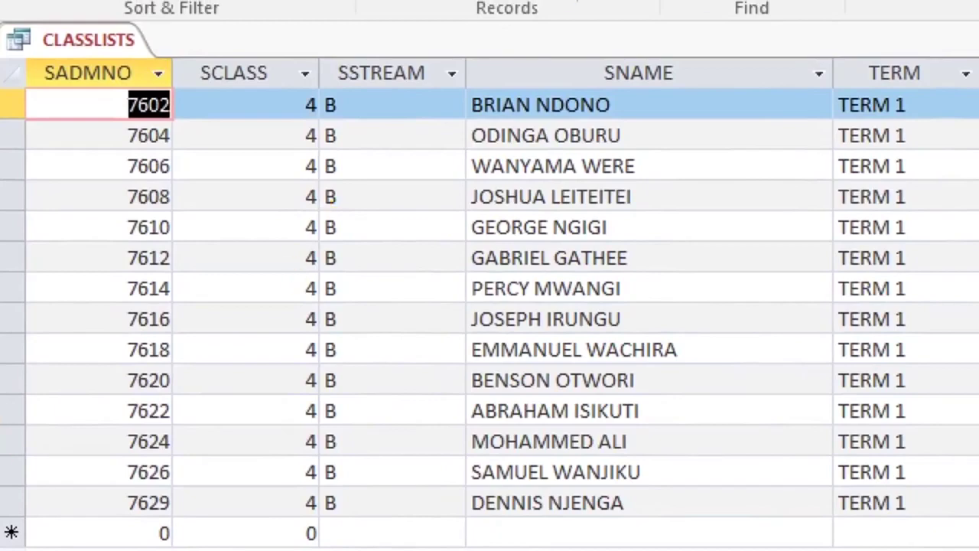
pyautogui.moveTo(260, 81)
pyautogui.mouseDown()
pyautogui.moveTo(410, 343)
pyautogui.moveTo(417, 550)
pyautogui.moveTo(394, 507)
pyautogui.moveTo(395, 522)
pyautogui.mouseUp()
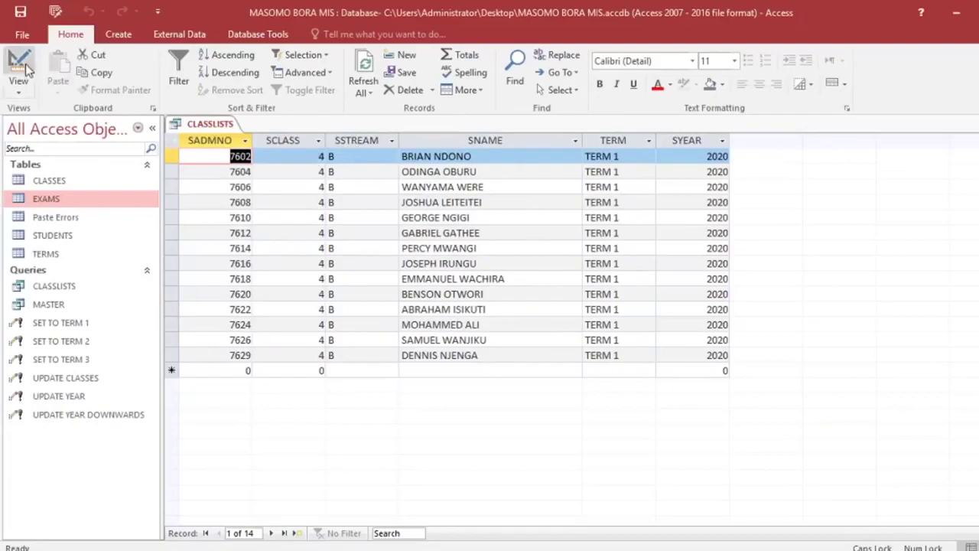
# Return to the query design and run it again for class 1 and stream B.
pyautogui.click(26, 69)
pyautogui.click(50, 69)
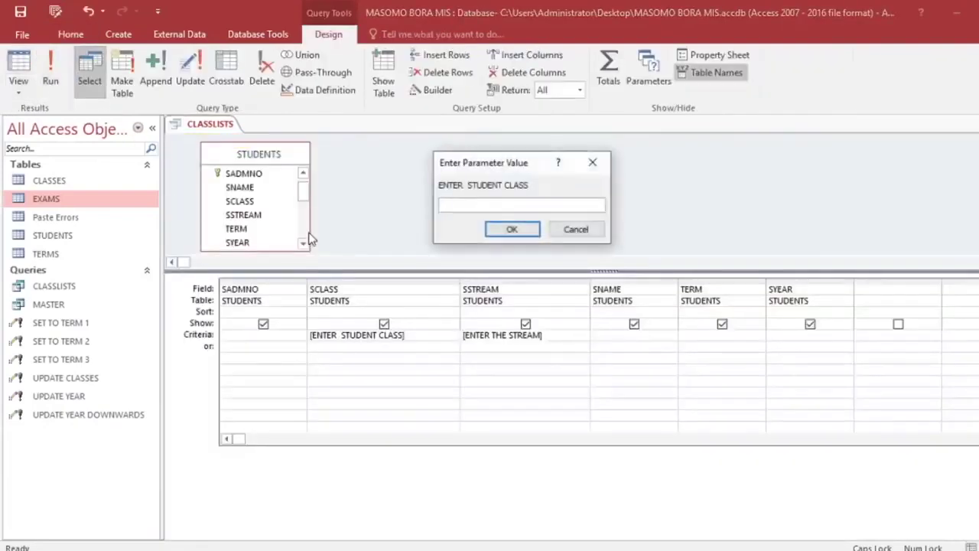
pyautogui.write('1')
pyautogui.press('Return')
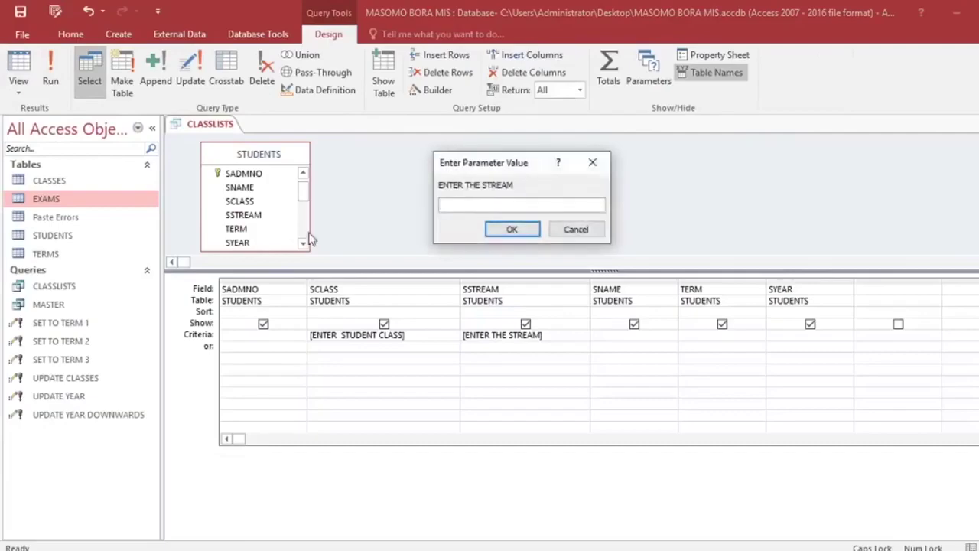
pyautogui.write('B')
pyautogui.press('Return')
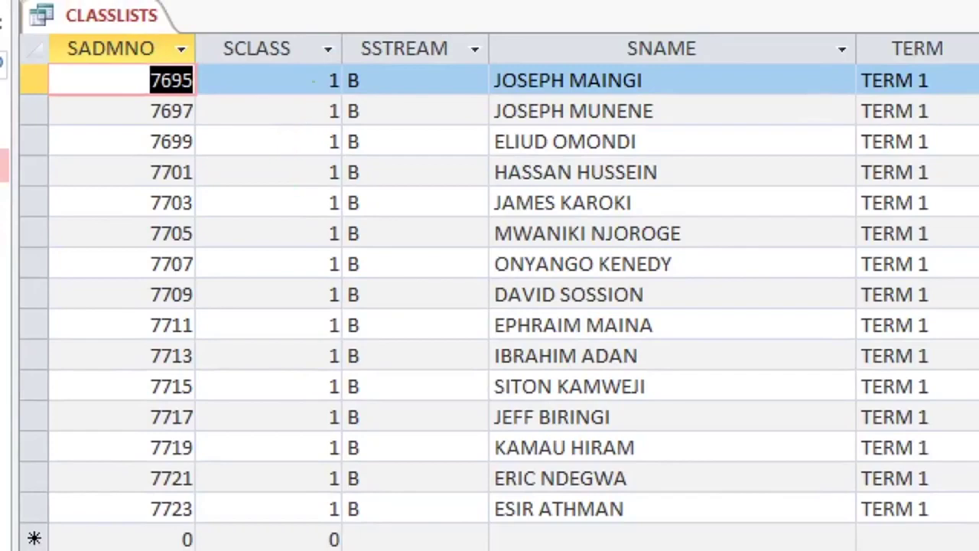
pyautogui.moveTo(221, 32)
pyautogui.mouseDown()
pyautogui.moveTo(399, 316)
pyautogui.moveTo(485, 545)
pyautogui.moveTo(481, 527)
pyautogui.moveTo(501, 520)
pyautogui.mouseUp()
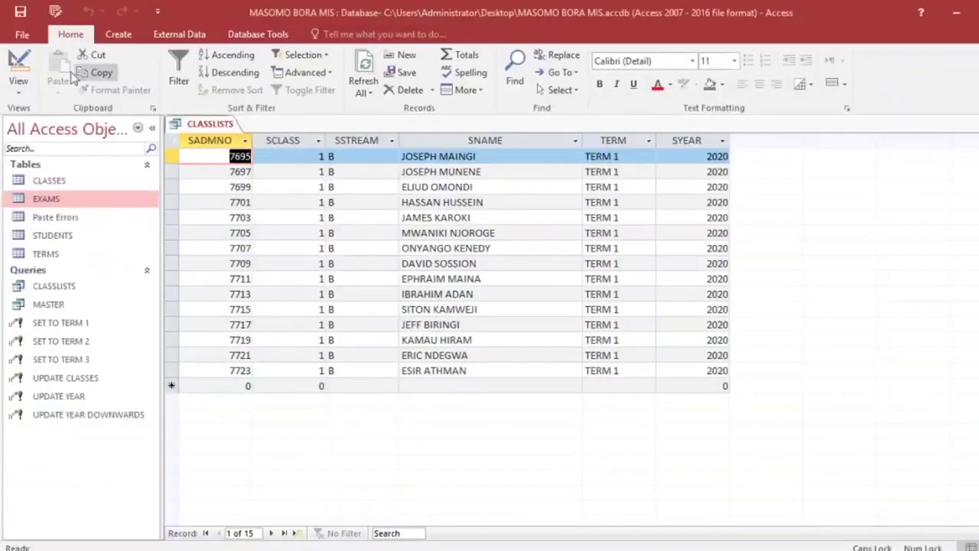
# Save and close the CLASSLISTS query.
pyautogui.click(20, 12)
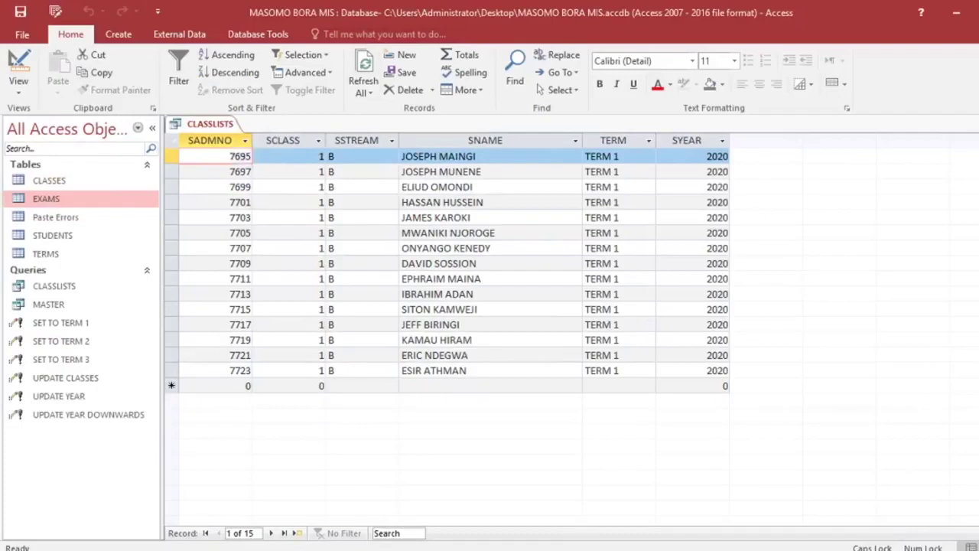
pyautogui.click(972, 123)
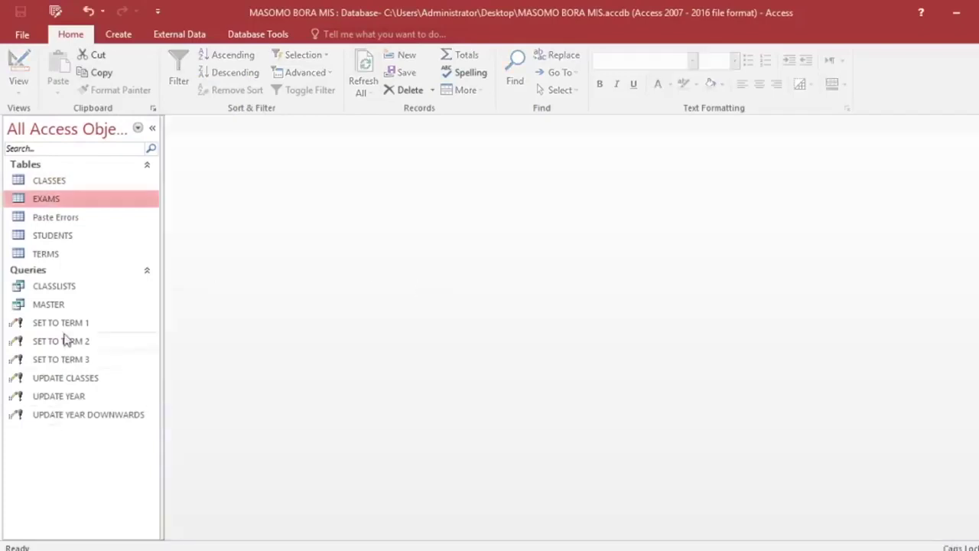
# Open the saved CLASSLISTS query for class 3 and stream M, review the list and close it.
pyautogui.doubleClick(55, 289)
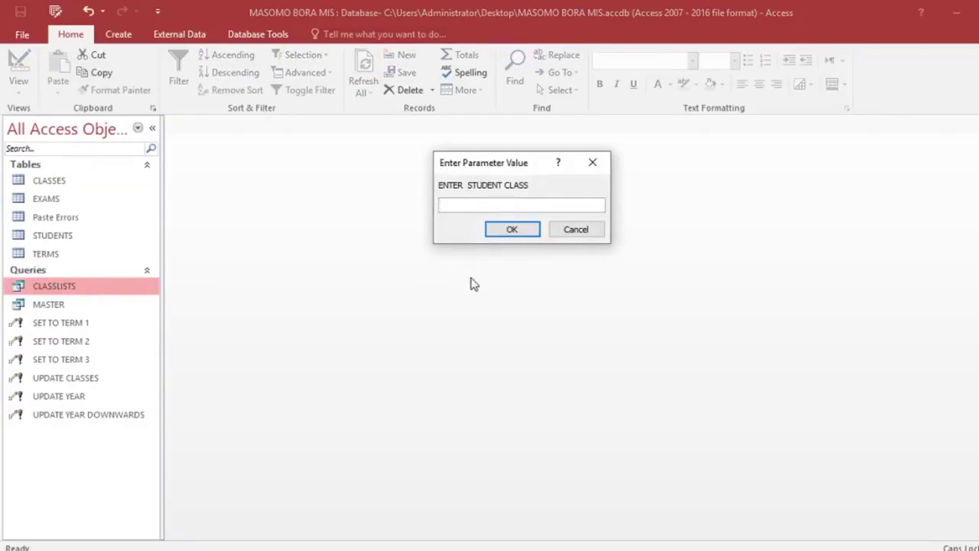
pyautogui.write('3')
pyautogui.press('Return')
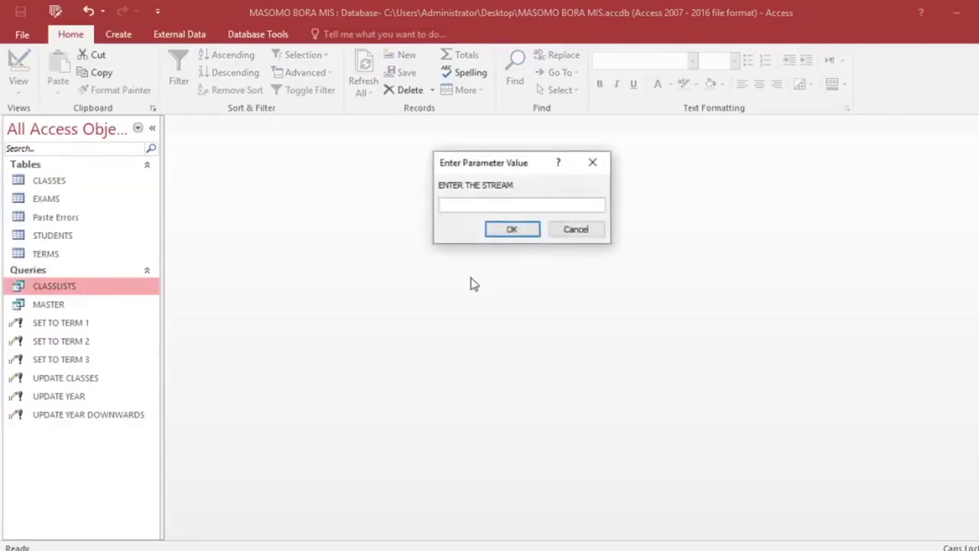
pyautogui.write('M')
pyautogui.press('Return')
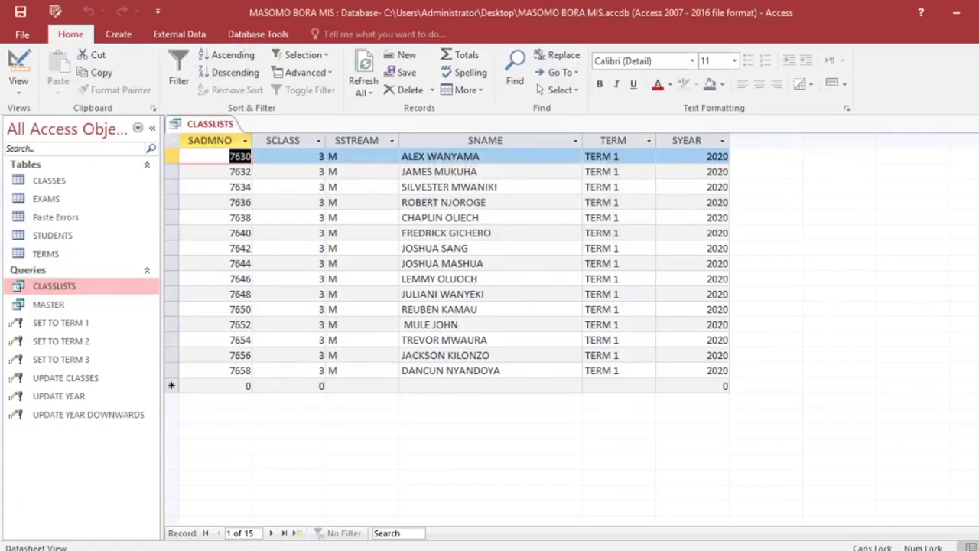
pyautogui.hotkey('ctrl', 'w')
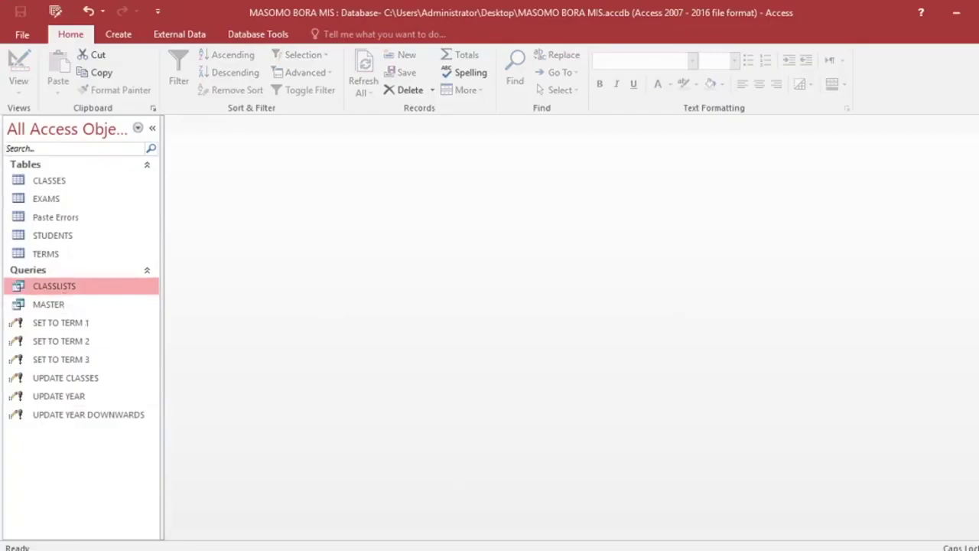
# Switch to the Word document 451-2013 MASOMO BORA PROJECT 2013.docx and review the system's requirements list.
pyautogui.hotkey('alt', 'Tab')
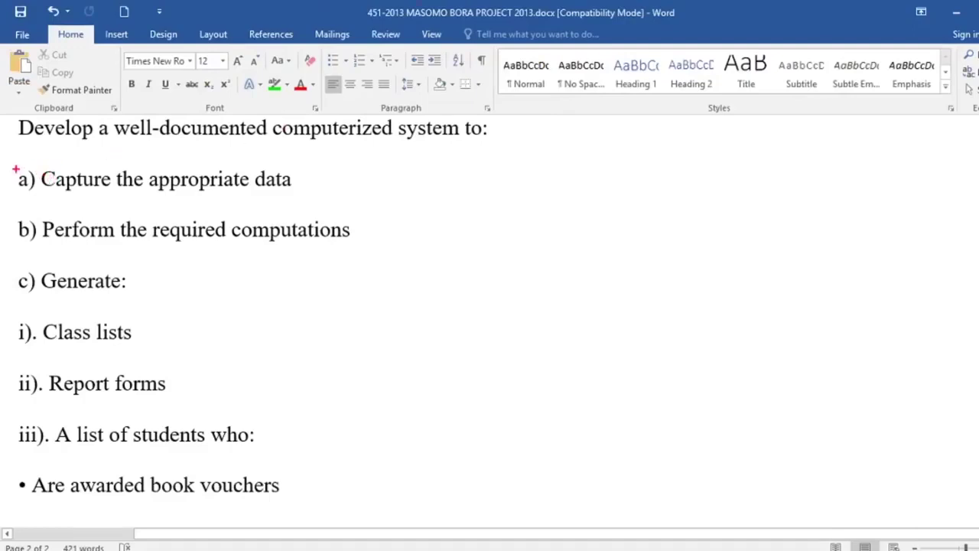
pyautogui.moveTo(15, 170); pyautogui.dragTo(321, 203)
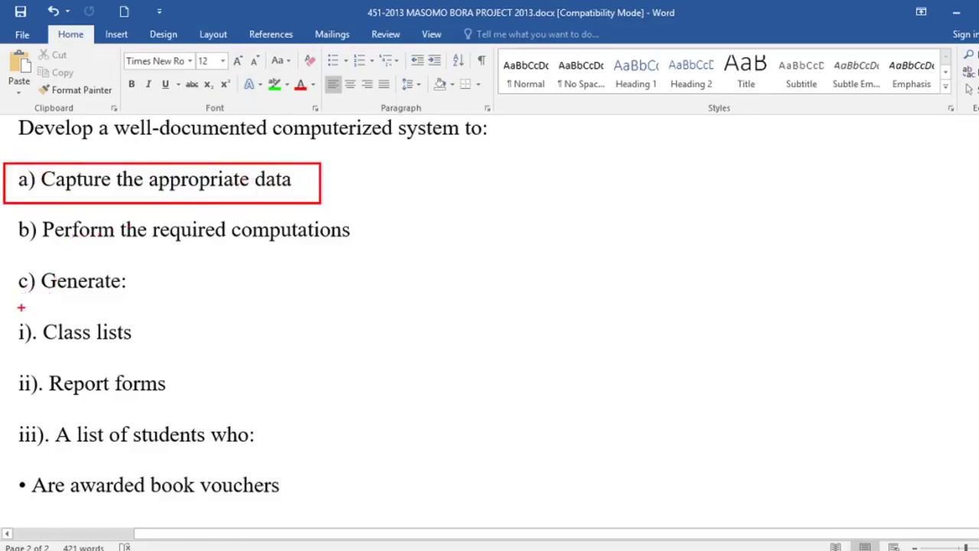
pyautogui.moveTo(11, 304)
pyautogui.mouseDown()
pyautogui.moveTo(48, 345)
pyautogui.moveTo(202, 369)
pyautogui.mouseUp()
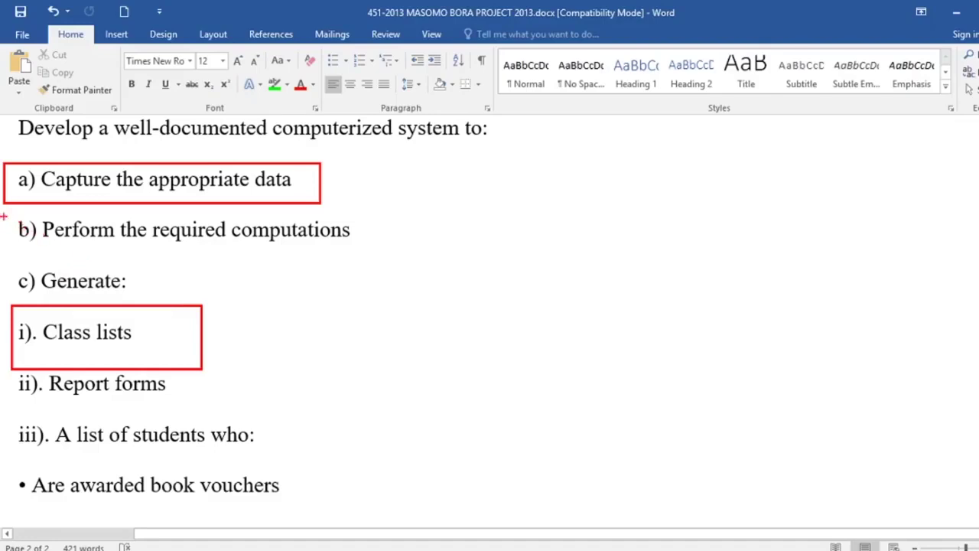
pyautogui.moveTo(12, 213)
pyautogui.mouseDown()
pyautogui.moveTo(180, 254)
pyautogui.moveTo(378, 272)
pyautogui.moveTo(363, 259)
pyautogui.mouseUp()
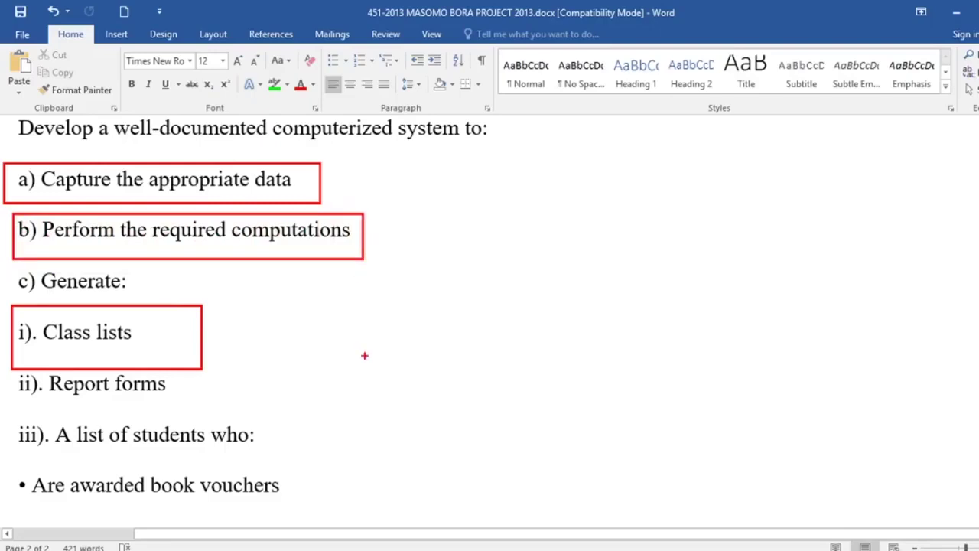
pyautogui.press('Escape')
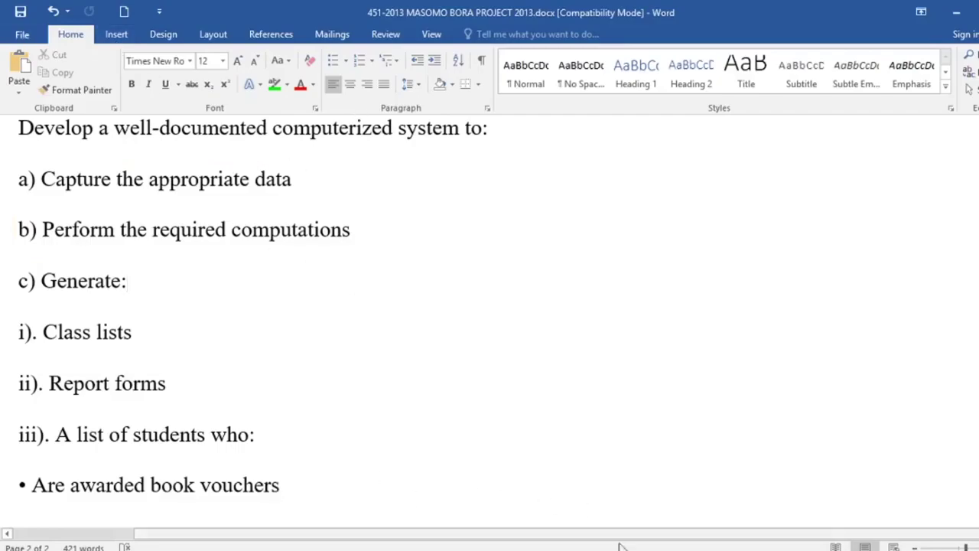
# Switch to the MASOMO BORA MIS database in Access, open the STUDENTS table to review its records, and close it.
pyautogui.hotkey('alt', 'Tab')
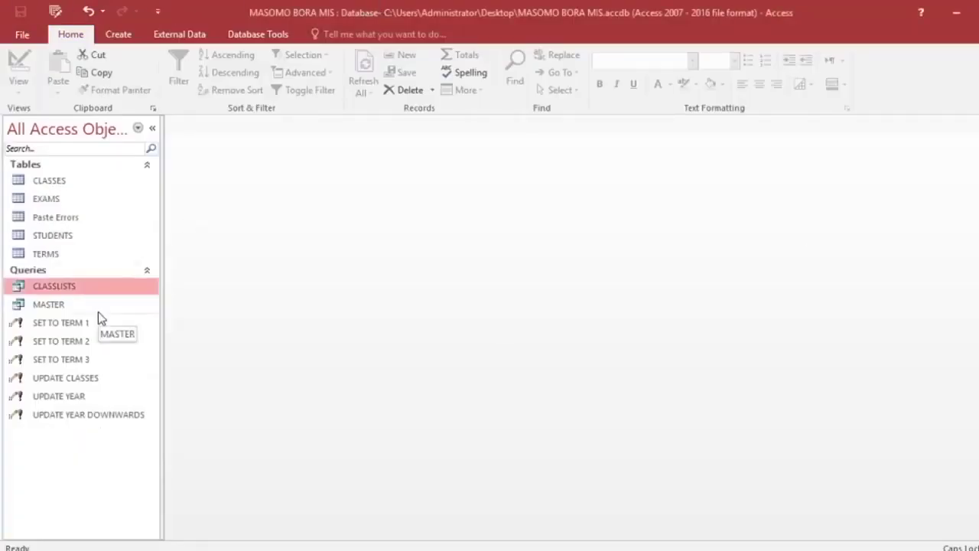
pyautogui.click(72, 236)
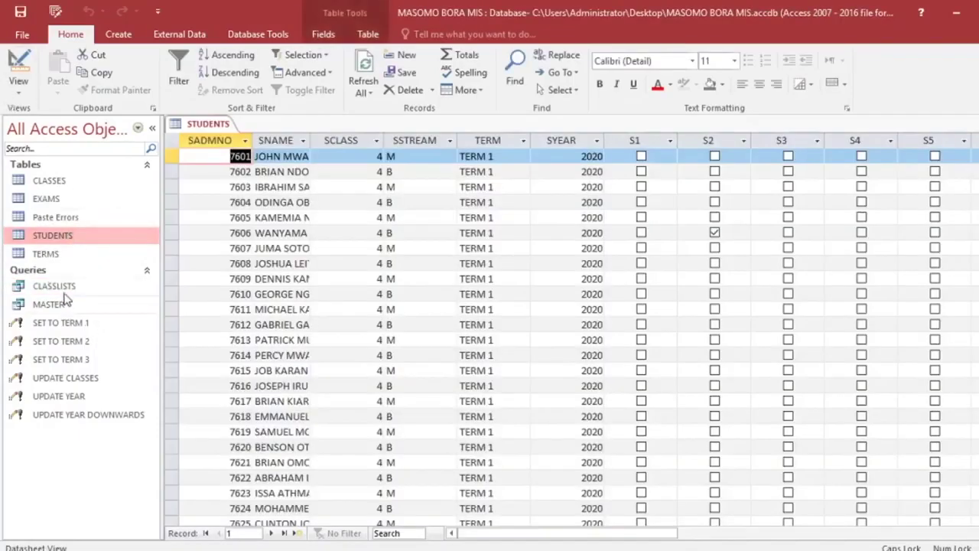
pyautogui.rightClick(192, 126)
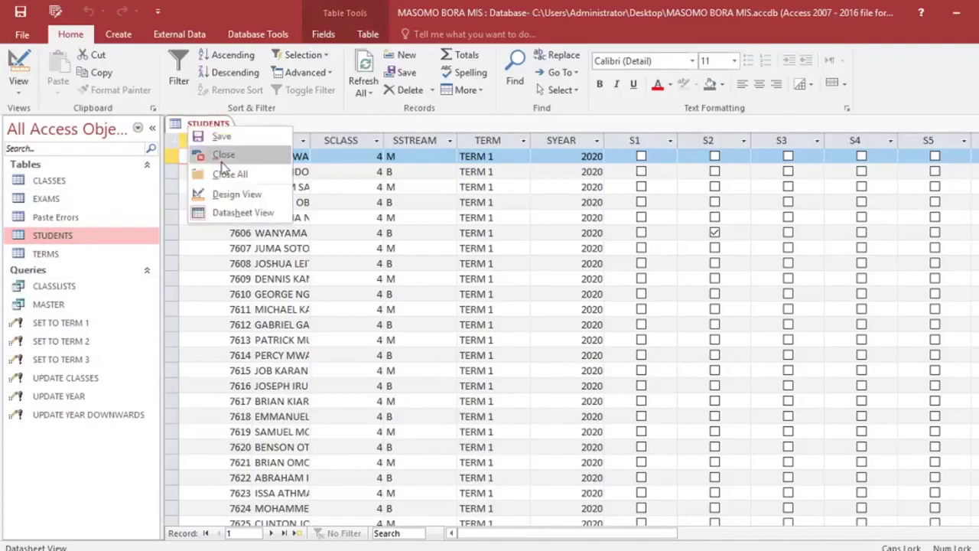
pyautogui.click(222, 161)
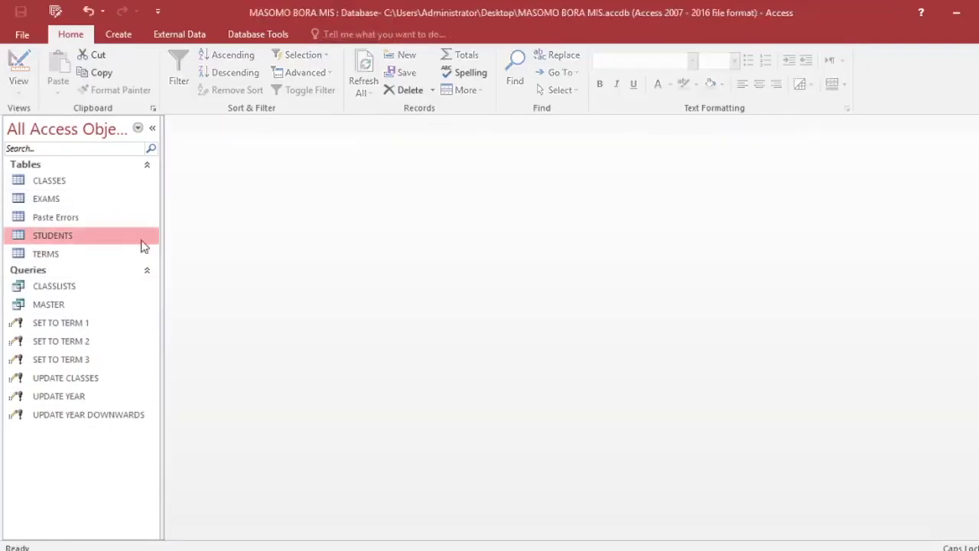
# Open the MASTER query in Design View and move the EXAMS field list farther away from STUDENTS.
pyautogui.click(56, 253)
pyautogui.click(60, 287)
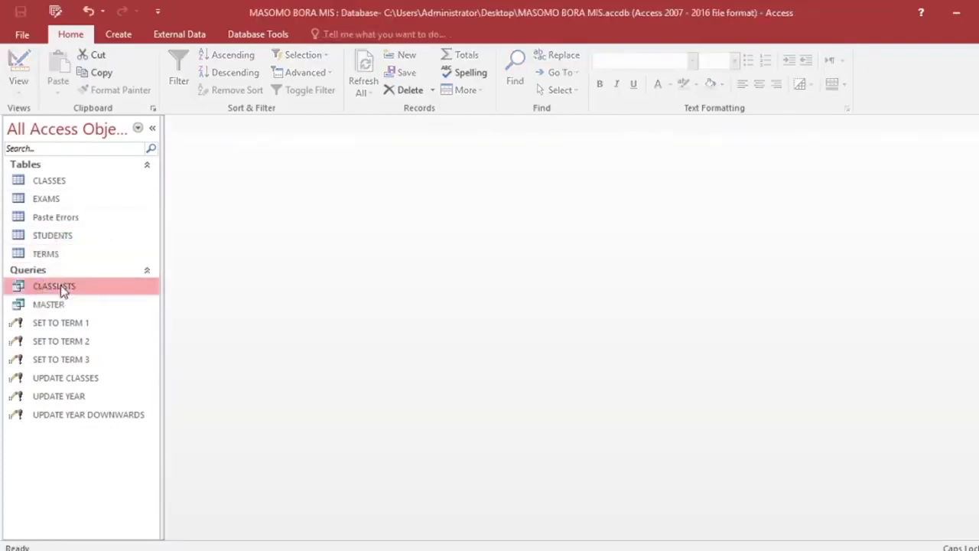
pyautogui.rightClick(71, 307)
pyautogui.click(110, 328)
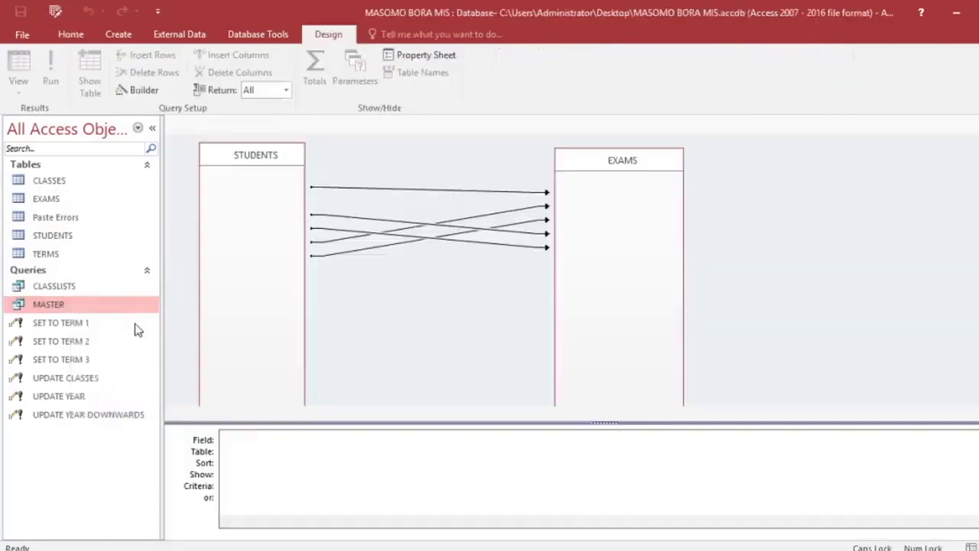
pyautogui.moveTo(615, 166); pyautogui.dragTo(744, 160)
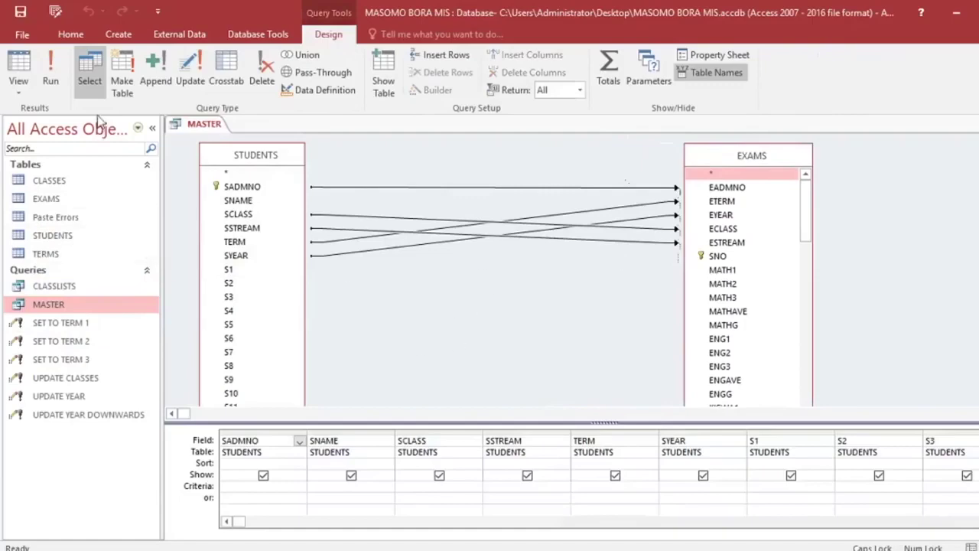
# Run the MASTER query and narrow the SADMNO column in its results to fit the admission numbers.
pyautogui.click(49, 67)
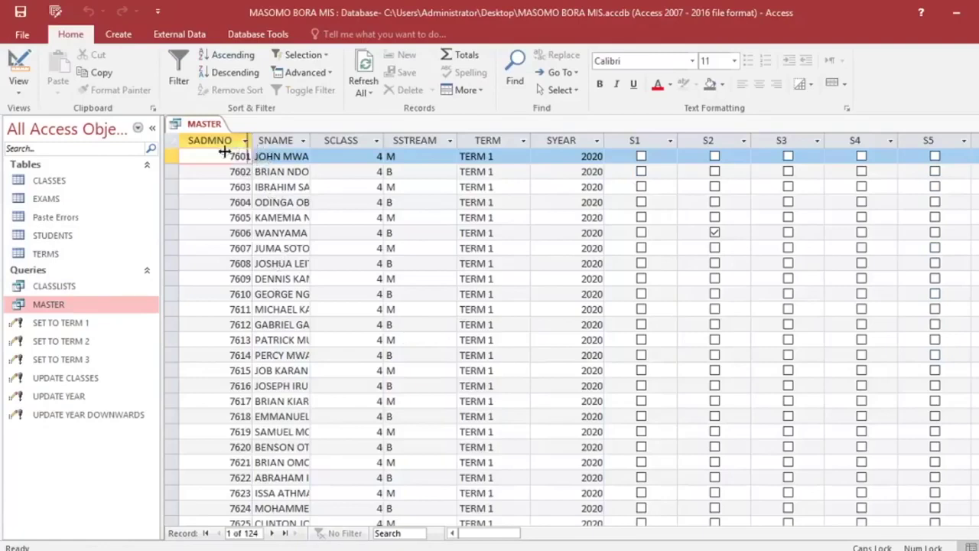
pyautogui.moveTo(251, 145); pyautogui.dragTo(205, 145)
pyautogui.click(256, 141)
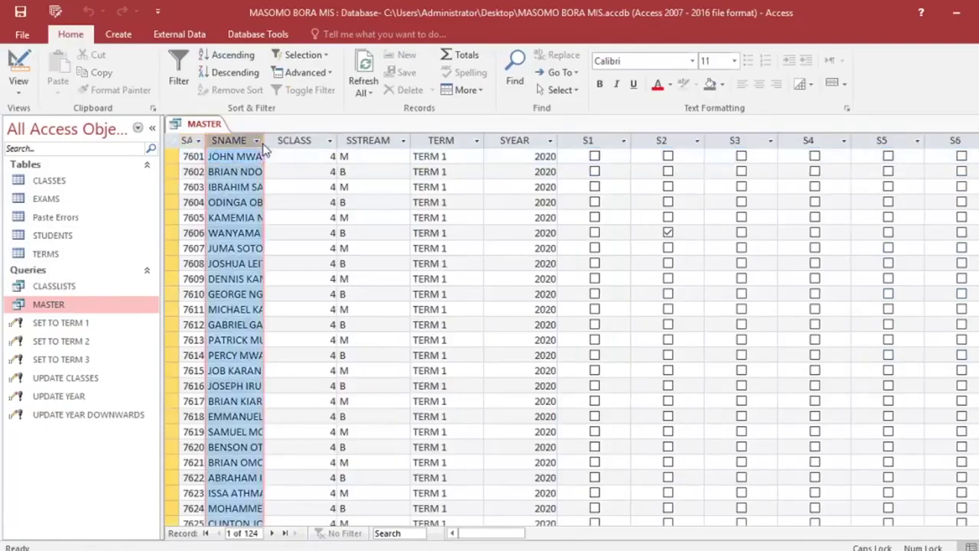
pyautogui.click(536, 306)
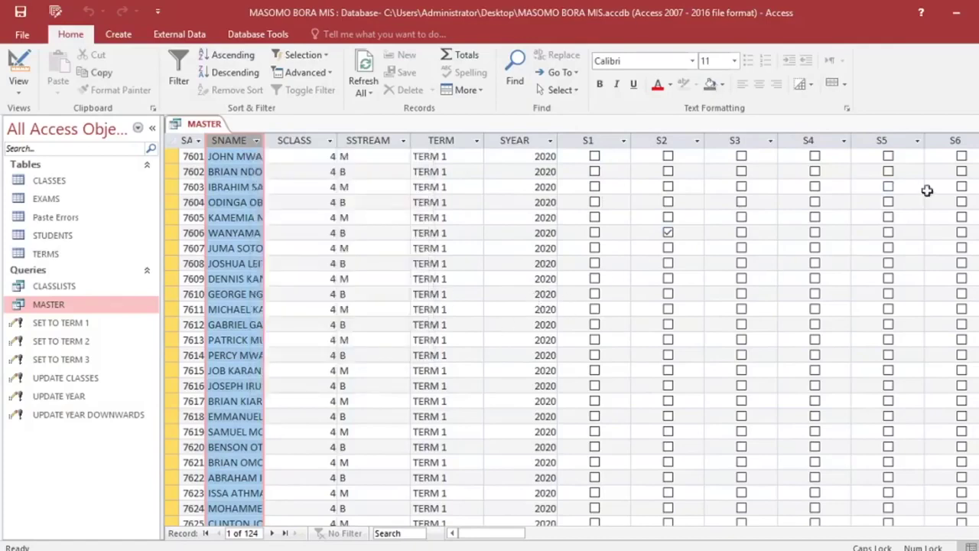
# Close the MASTER query and save the changes to its design.
pyautogui.click(42, 201)
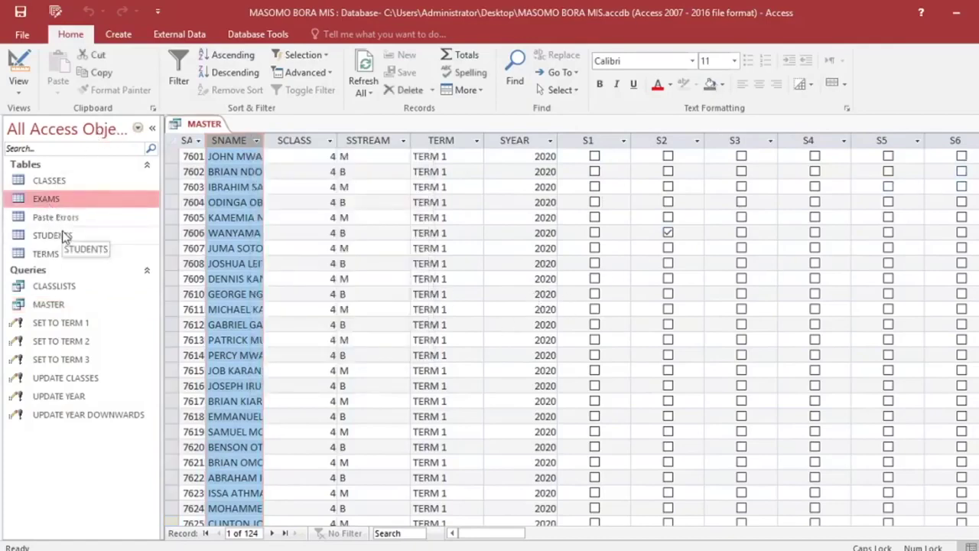
pyautogui.click(61, 235)
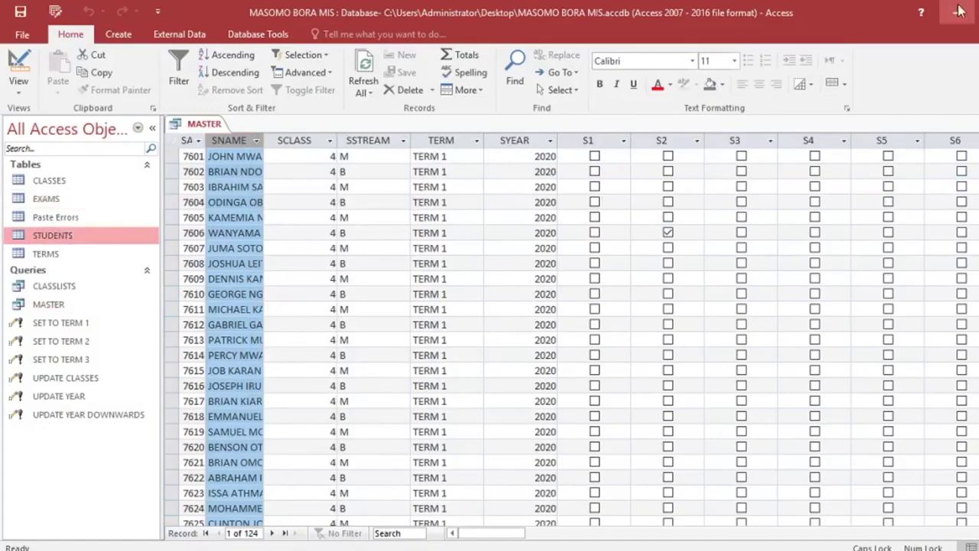
pyautogui.hotkey('ctrl', 'w')
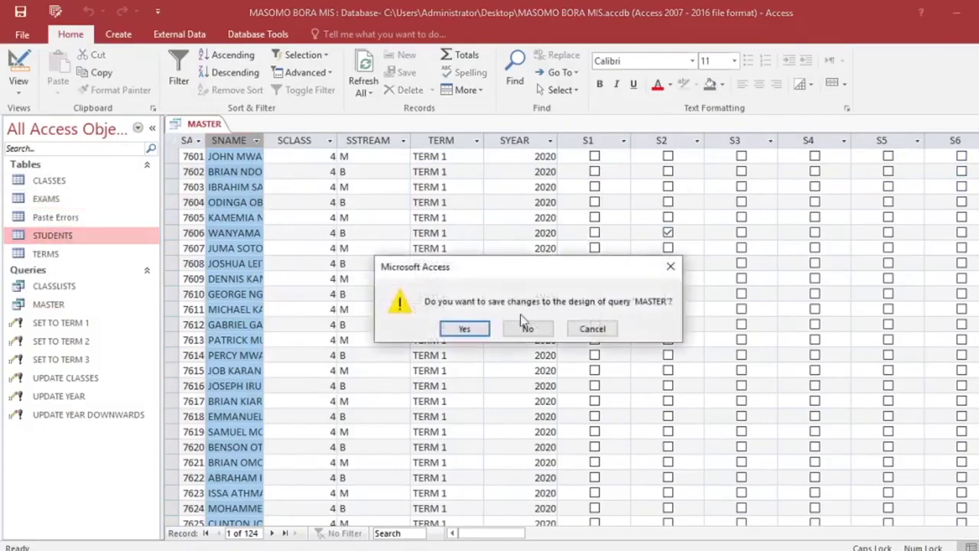
pyautogui.click(474, 332)
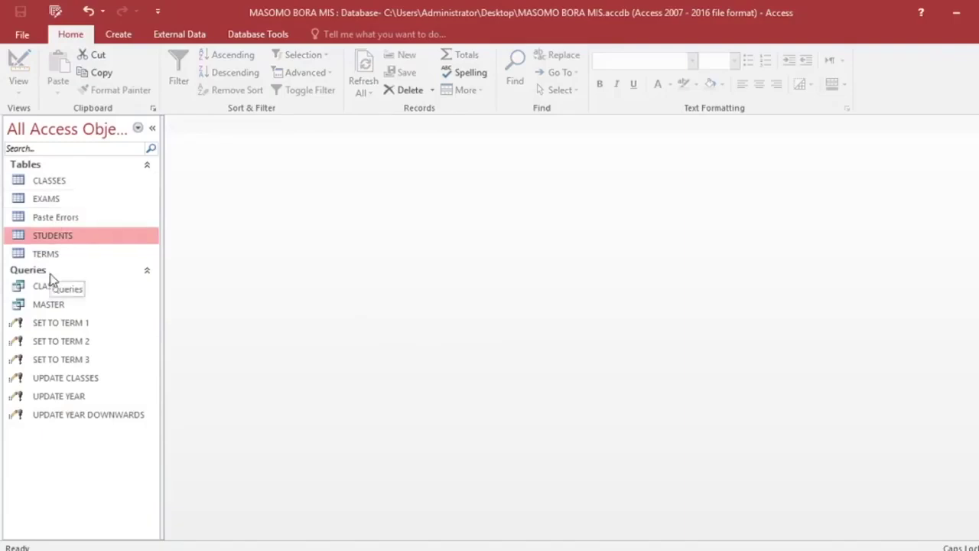
# Add a FEES field with the Currency data type after S11 in the STUDENTS table design, and save and close the table.
pyautogui.click(114, 202)
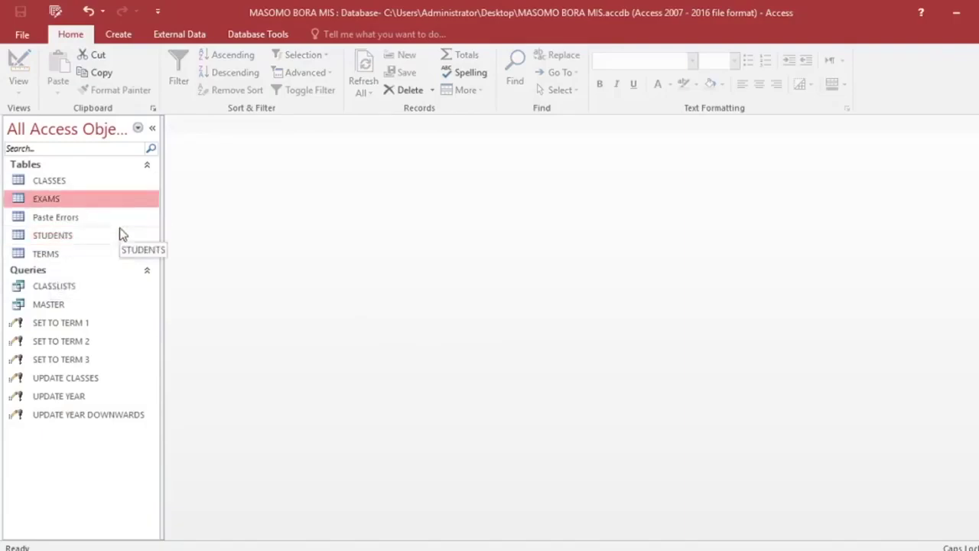
pyautogui.click(72, 241)
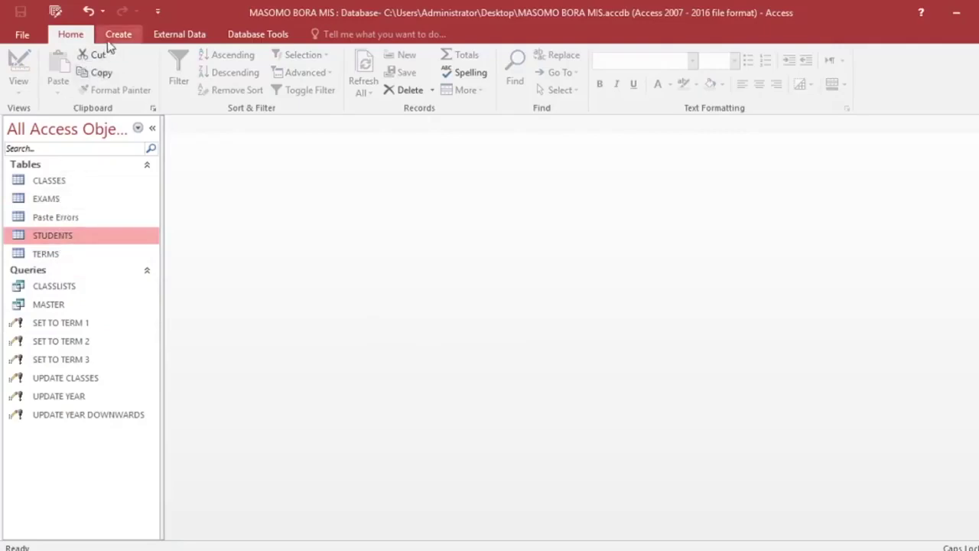
pyautogui.rightClick(76, 238)
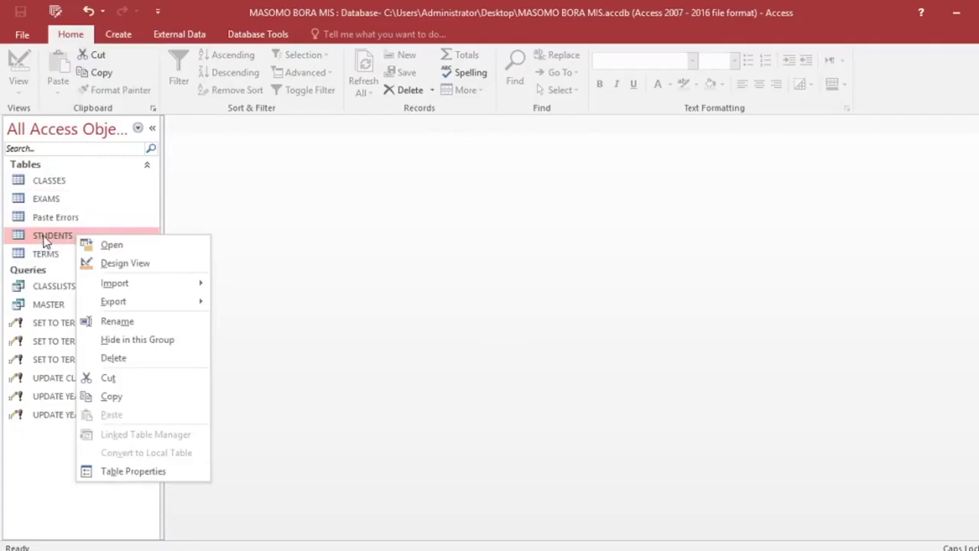
pyautogui.click(126, 264)
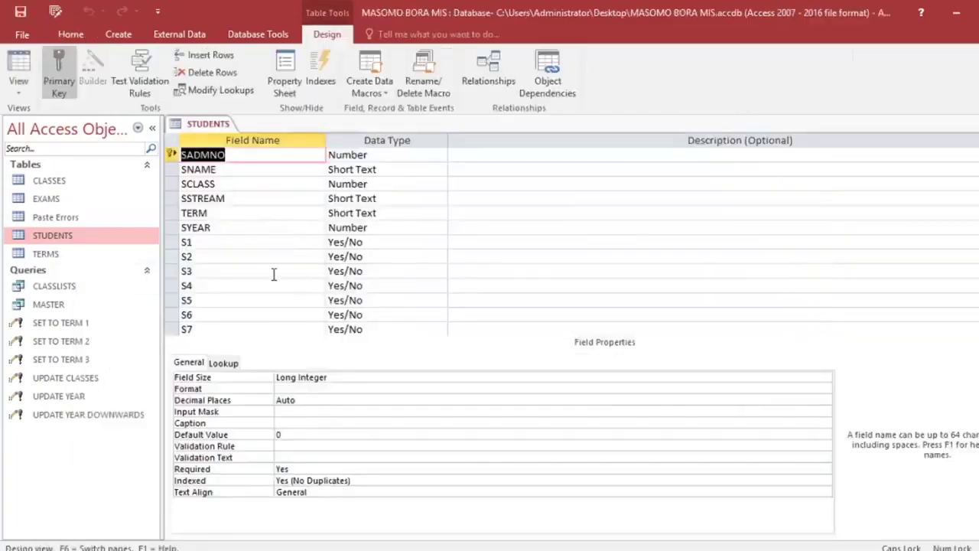
pyautogui.scroll(-4, 234, 284)
pyautogui.click(198, 229)
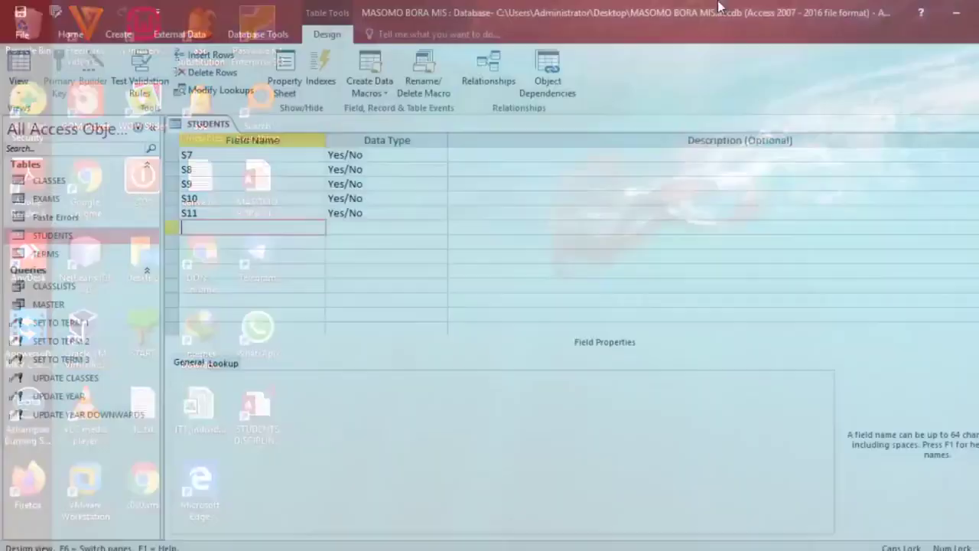
pyautogui.write('FEES')
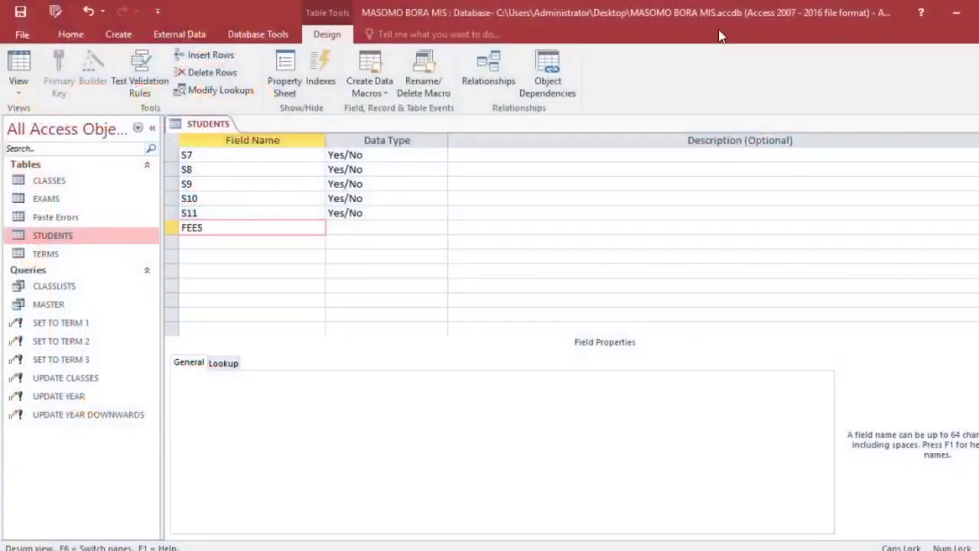
pyautogui.click(428, 224)
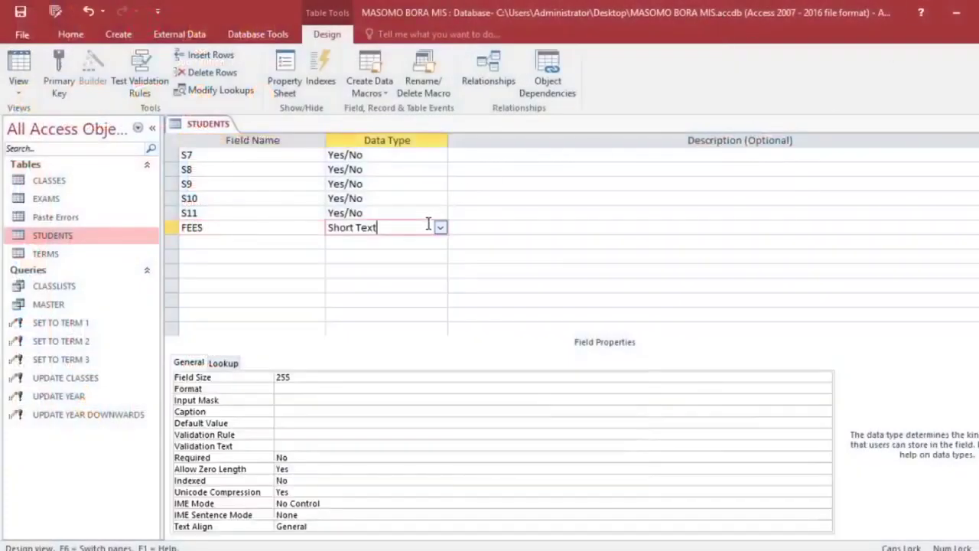
pyautogui.write('cy')
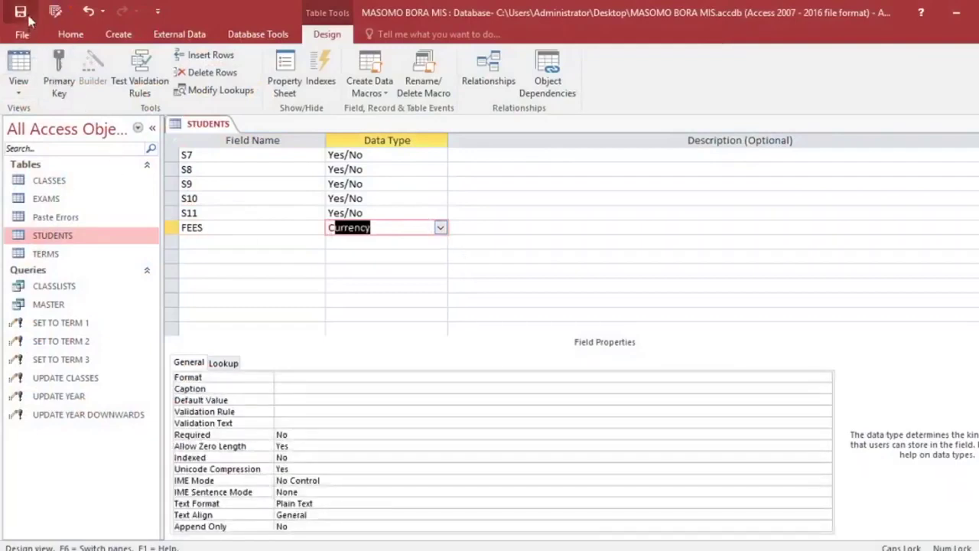
pyautogui.click(28, 16)
pyautogui.hotkey('ctrl', 'w')
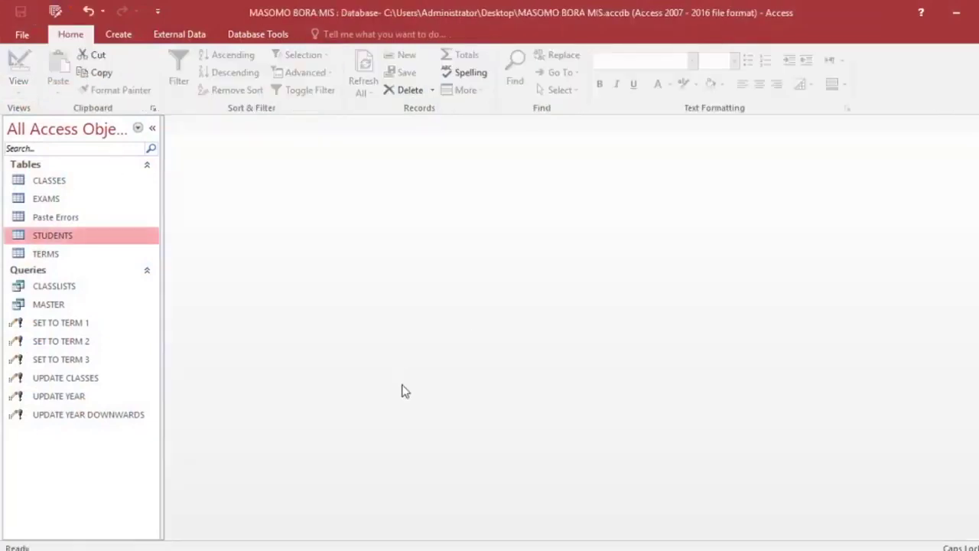
# Open the MASTER query in Design View, enlarge the table area to show the FEES field in STUDENTS, and close the query.
pyautogui.rightClick(61, 305)
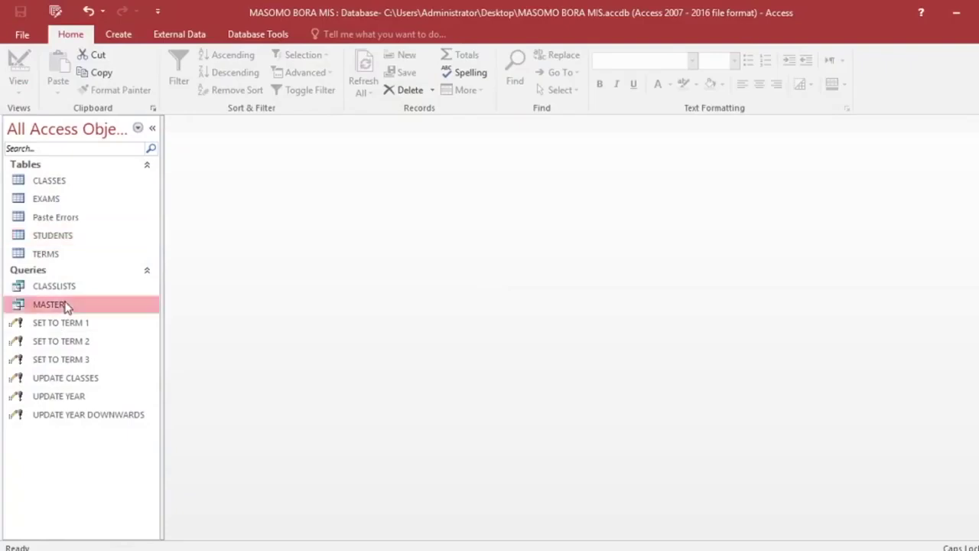
pyautogui.click(111, 328)
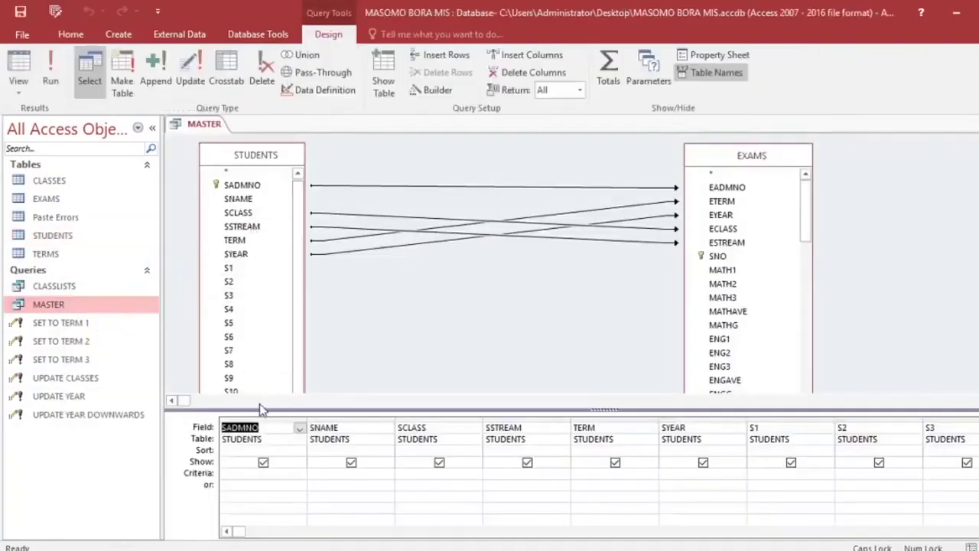
pyautogui.moveTo(259, 411); pyautogui.dragTo(259, 459)
pyautogui.click(290, 520)
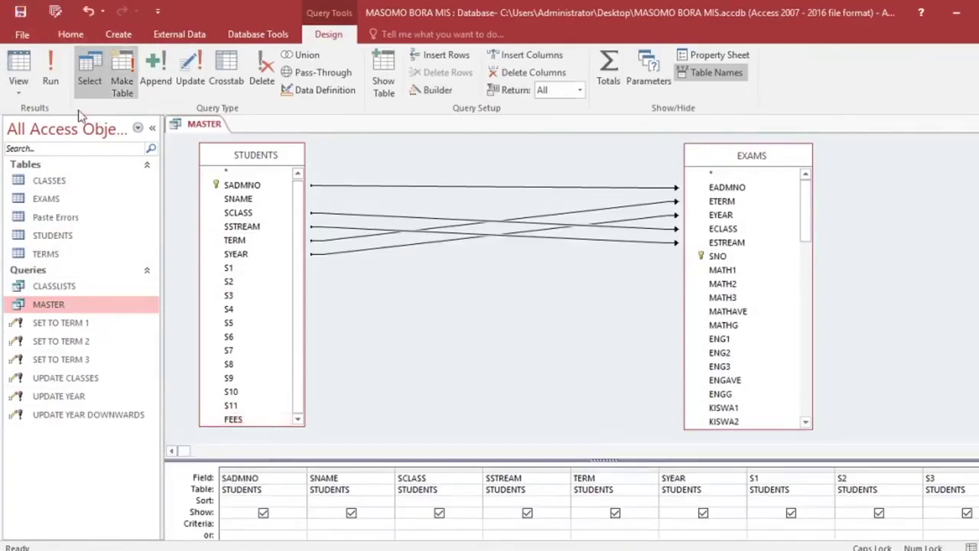
pyautogui.hotkey('ctrl', 'w')
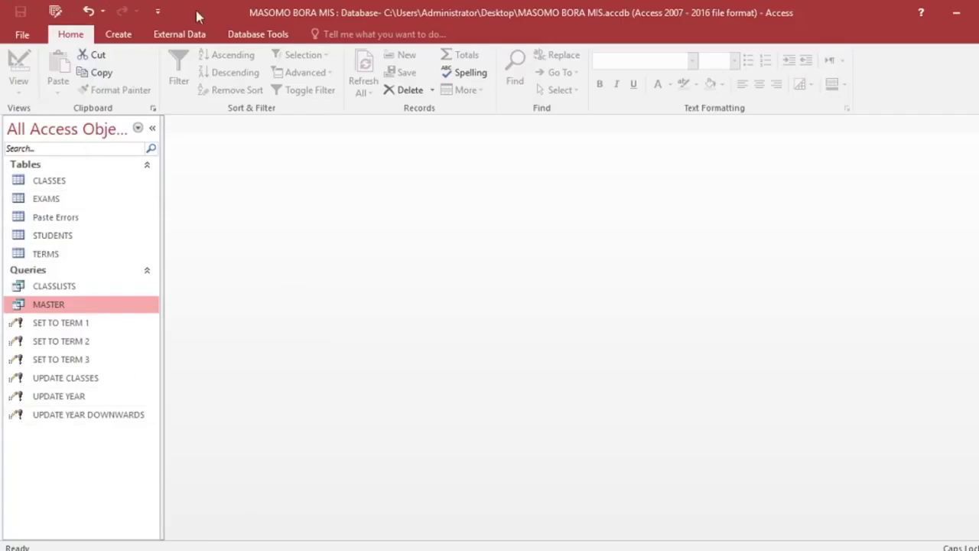
# Create a blank form in Design View and widen its Detail section to about the 11 mark on the ruler.
pyautogui.click(119, 35)
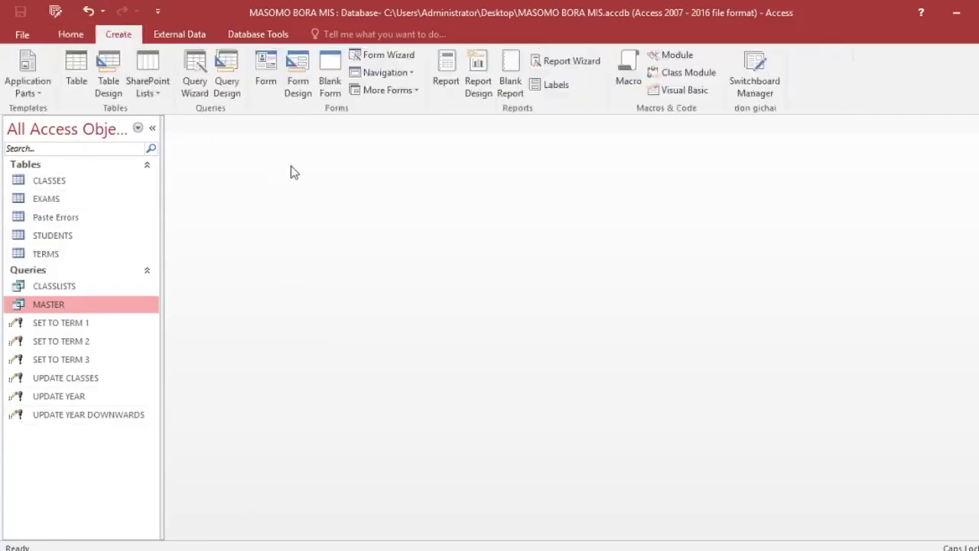
pyautogui.click(298, 84)
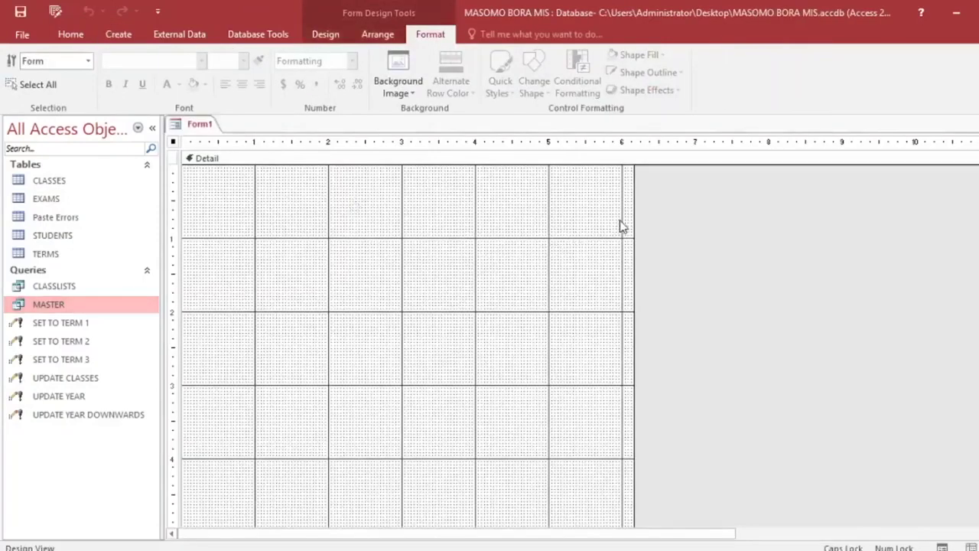
pyautogui.moveTo(635, 223); pyautogui.dragTo(975, 230)
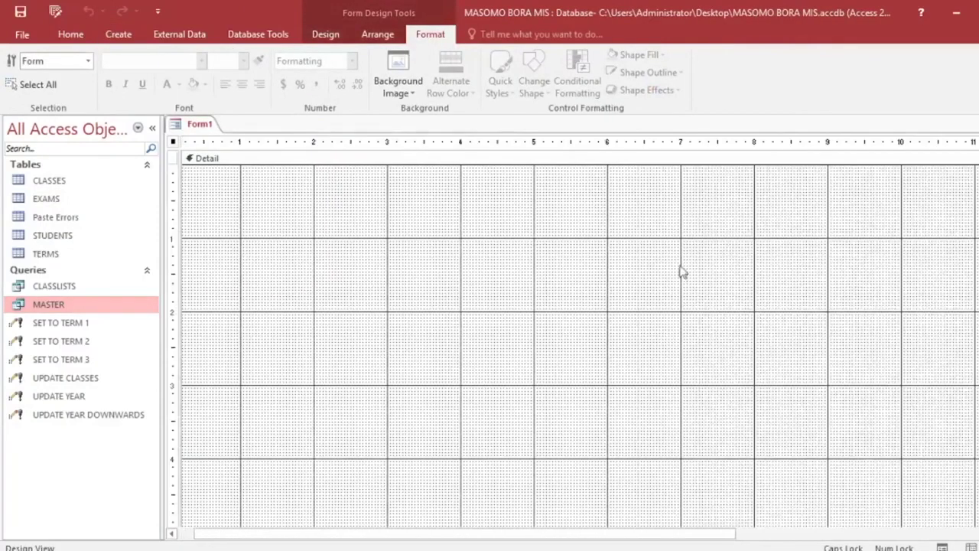
# Add the Form Header/Footer sections to the new form.
pyautogui.click(317, 249)
pyautogui.rightClick(317, 248)
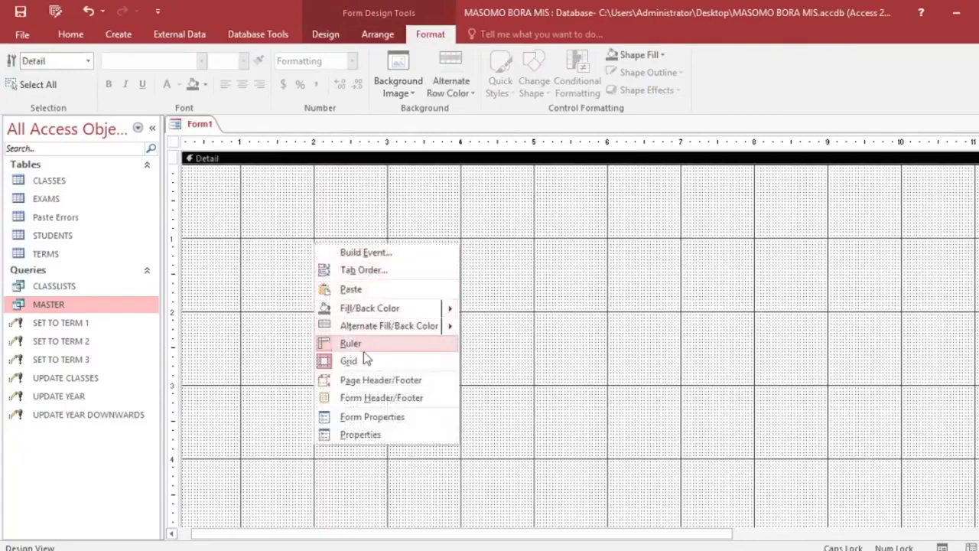
pyautogui.click(390, 398)
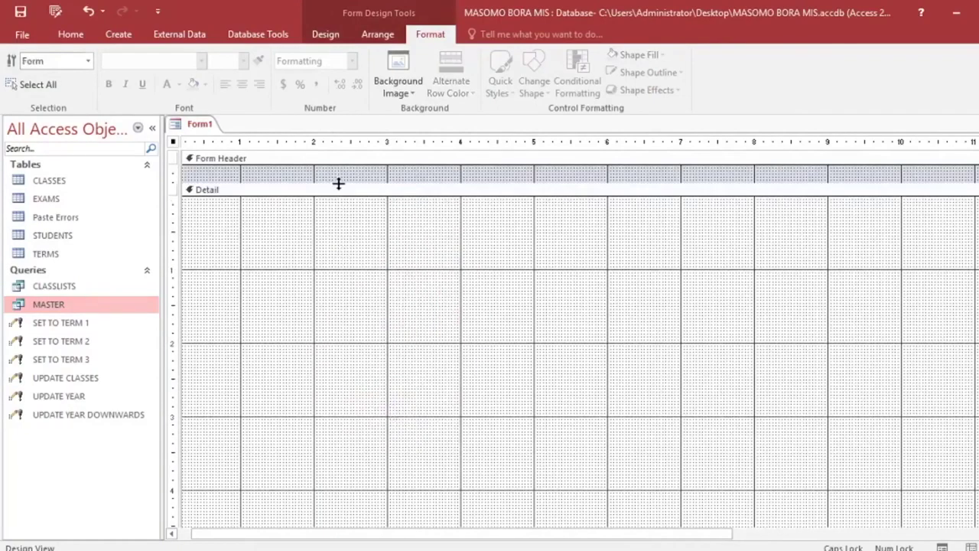
# Enlarge the Form Header section to about 1.8 on the vertical ruler and set the form's Record Source to MASTER.
pyautogui.moveTo(339, 184); pyautogui.dragTo(358, 298)
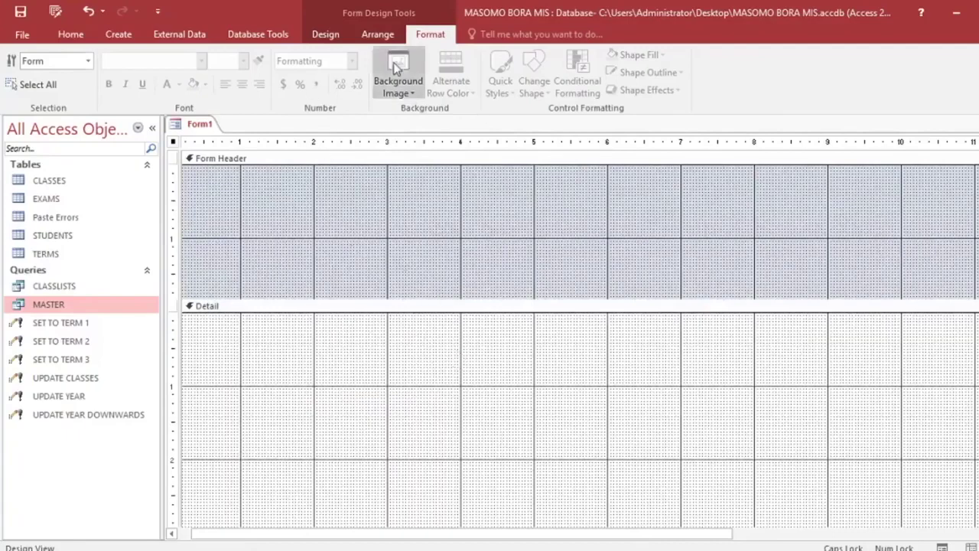
pyautogui.click(335, 36)
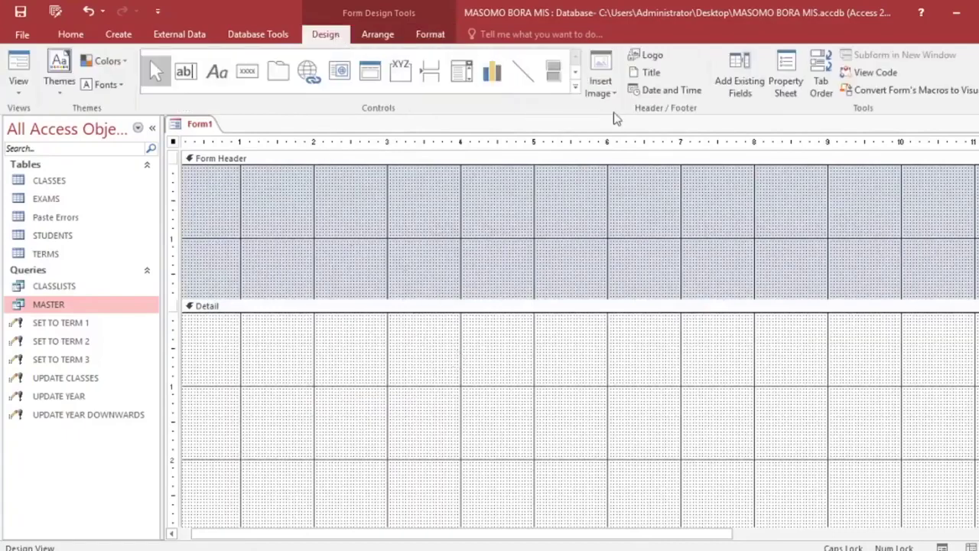
pyautogui.click(781, 85)
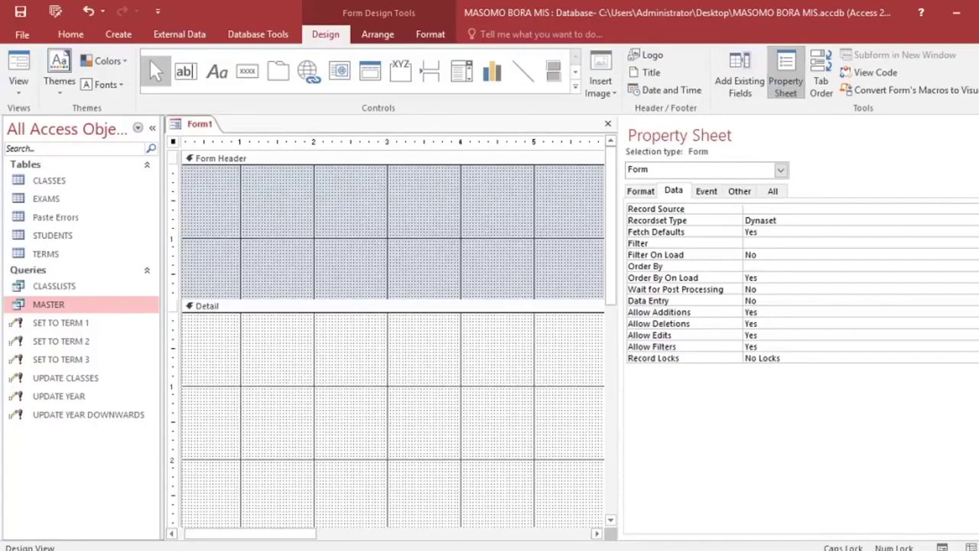
pyautogui.click(973, 209)
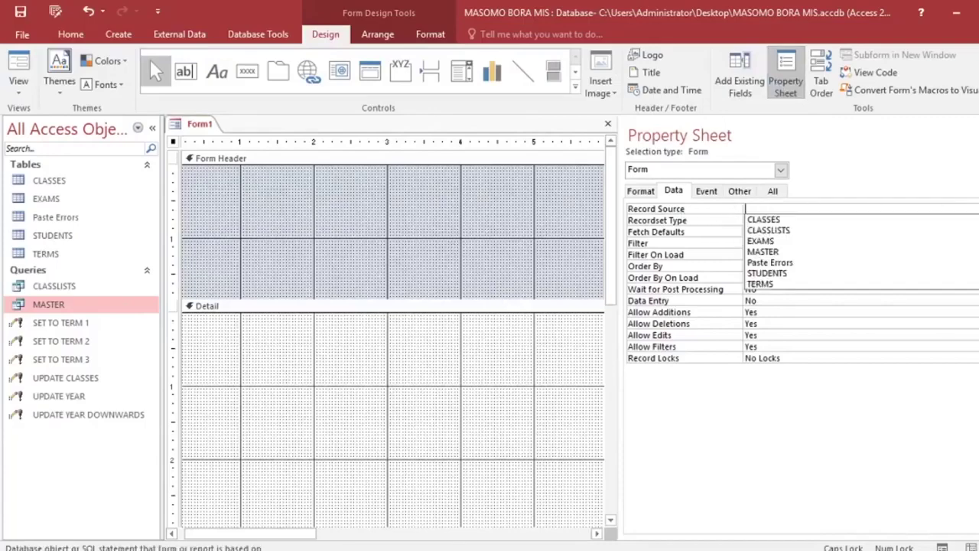
pyautogui.click(796, 253)
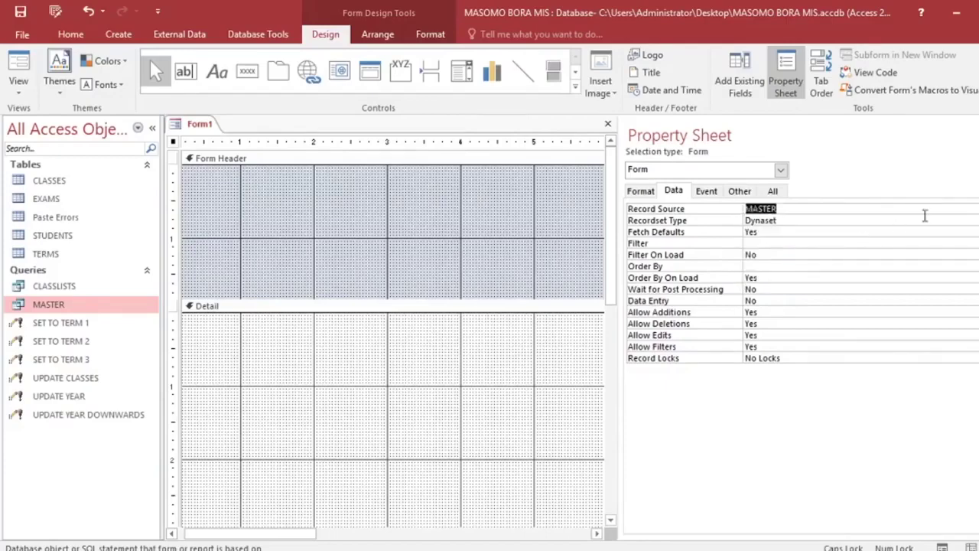
pyautogui.press('F4')
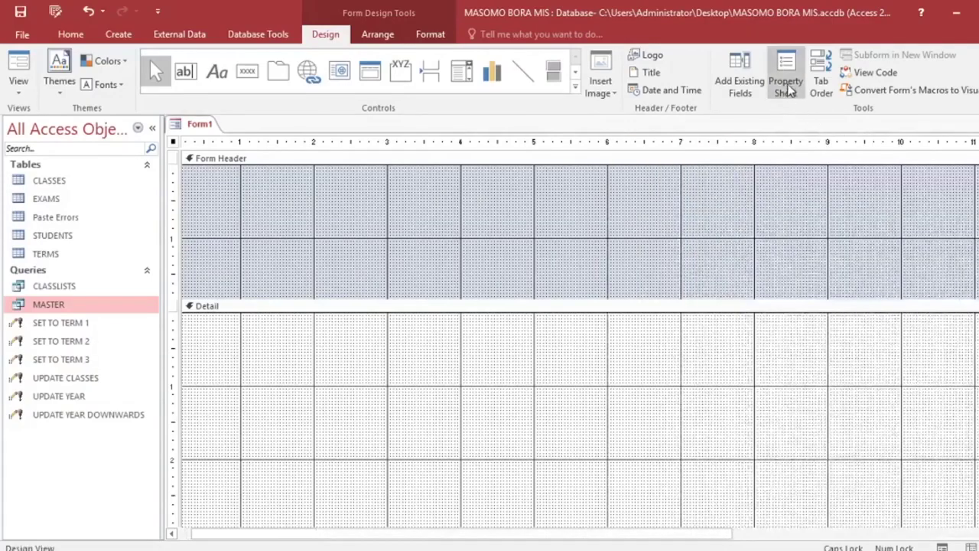
# Add the existing SADMNO field to the form without its label, placed in the upper-left corner of the Detail section.
pyautogui.click(739, 83)
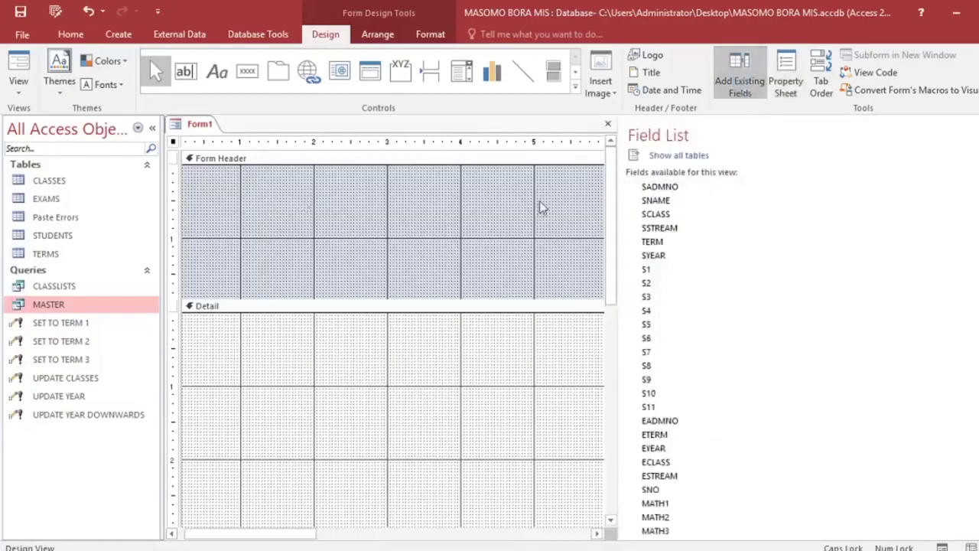
pyautogui.moveTo(655, 192); pyautogui.dragTo(244, 290)
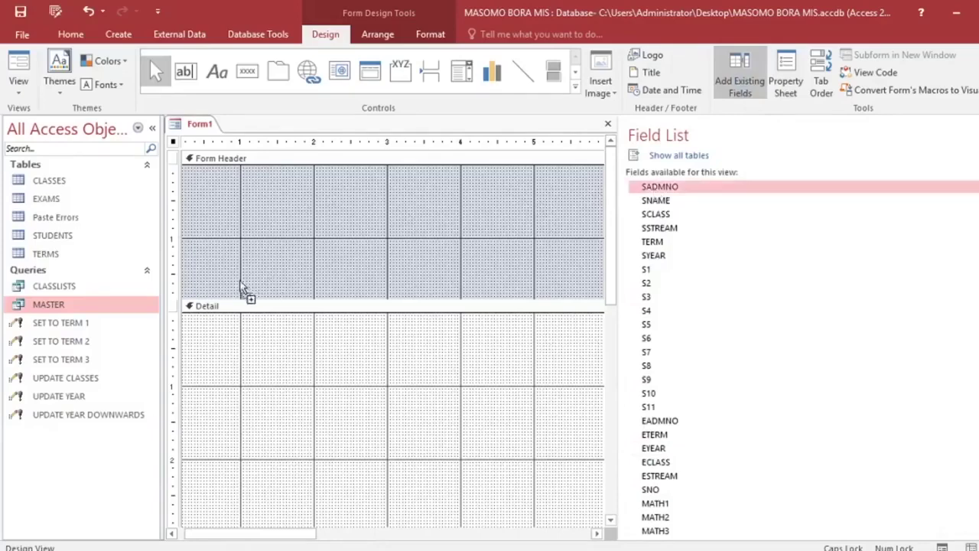
pyautogui.moveTo(215, 339); pyautogui.dragTo(215, 338)
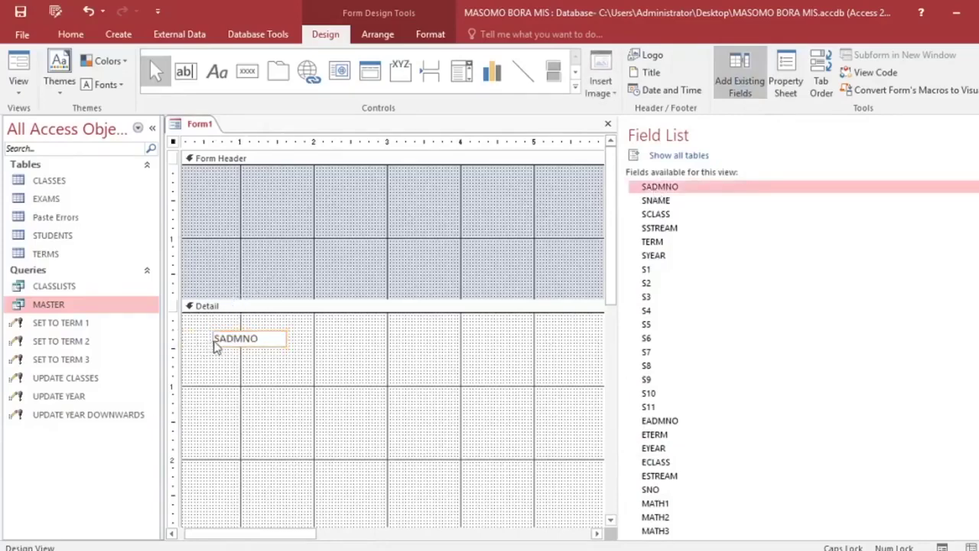
pyautogui.moveTo(225, 346); pyautogui.dragTo(195, 326)
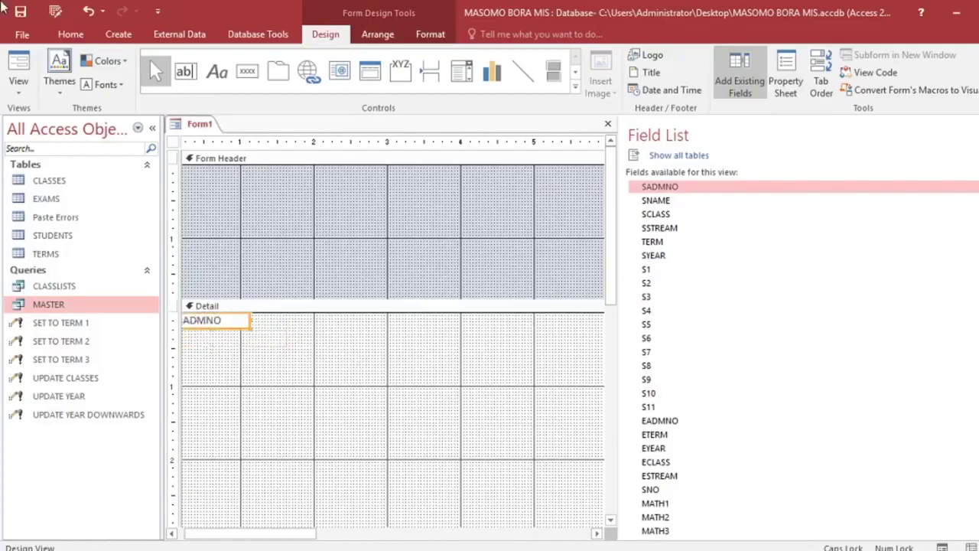
# Add the SNAME field without its label beside SADMNO and widen it to about 3.7 on the horizontal ruler.
pyautogui.moveTo(662, 202); pyautogui.dragTo(240, 367)
pyautogui.press('Delete')
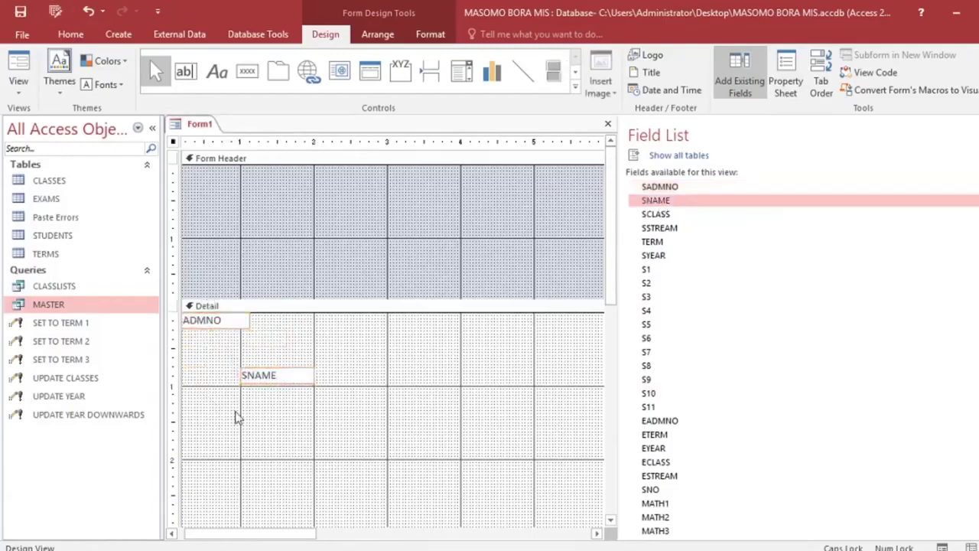
pyautogui.moveTo(278, 384); pyautogui.dragTo(438, 326)
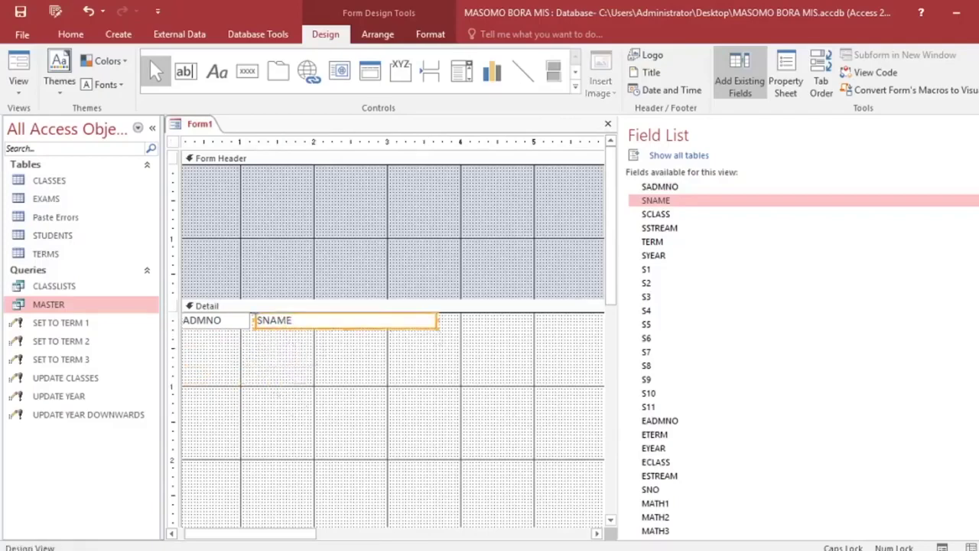
# Narrow the field list pane and add the SCLASS field without its label to the Detail row after SNAME.
pyautogui.moveTo(621, 356); pyautogui.dragTo(869, 343)
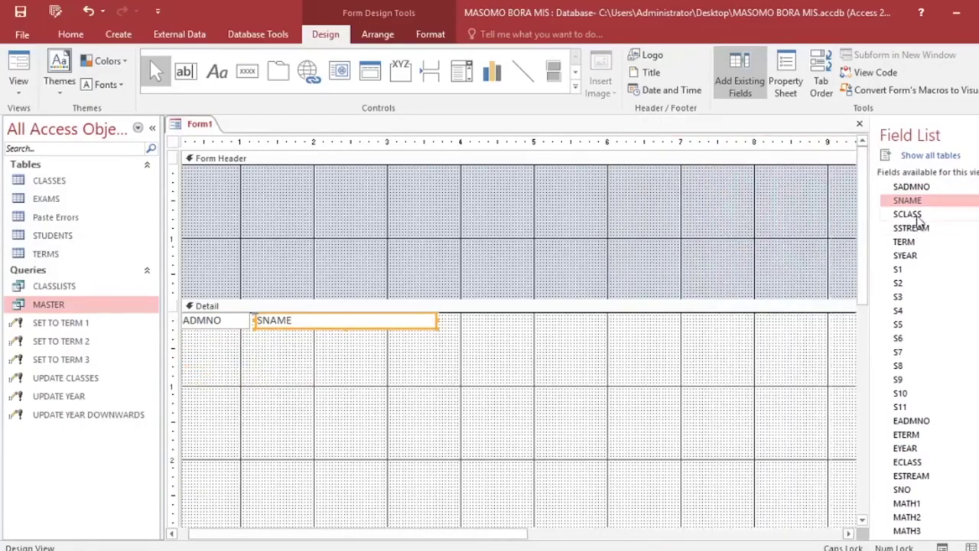
pyautogui.moveTo(913, 212); pyautogui.dragTo(536, 342)
pyautogui.click(462, 348)
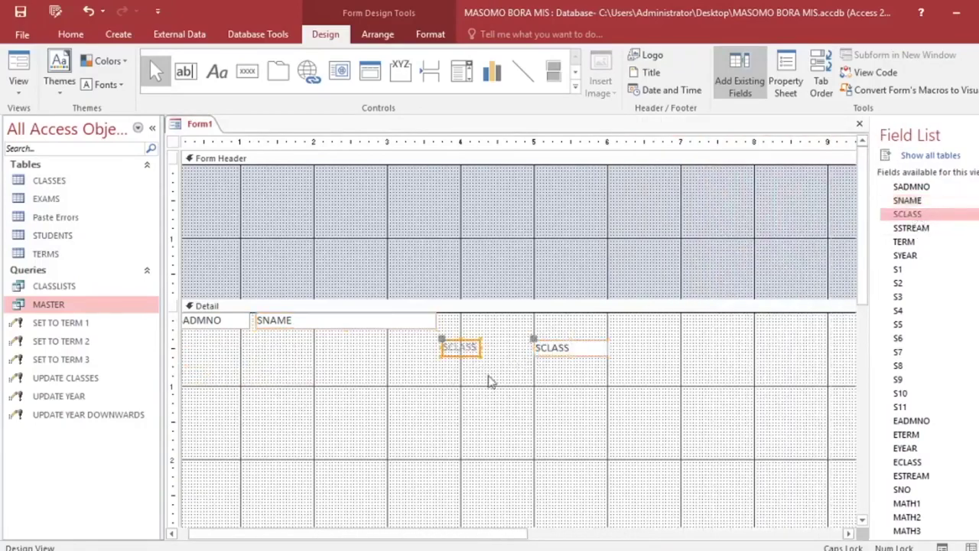
pyautogui.press('Delete')
pyautogui.moveTo(553, 350); pyautogui.dragTo(471, 323)
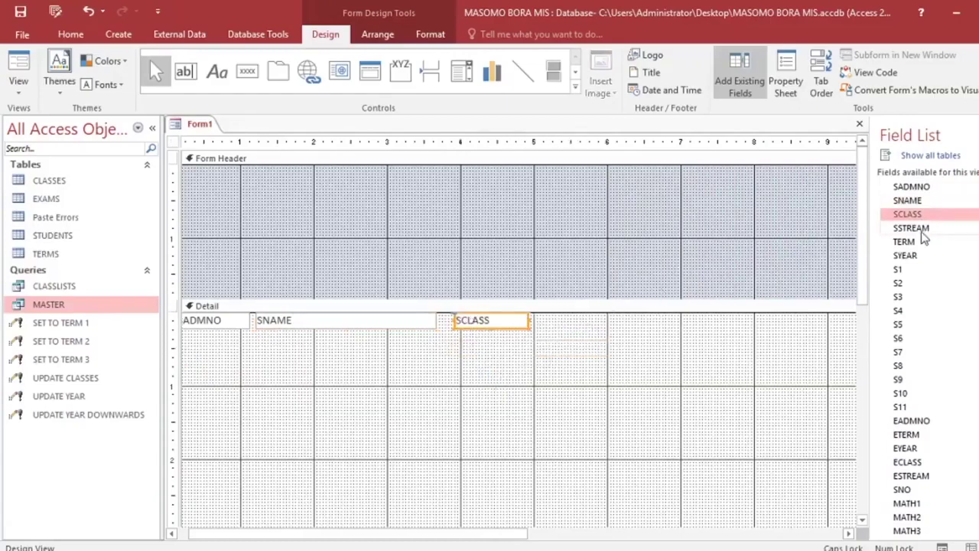
# Add the SSTREAM field without its label after SCLASS, narrow both boxes to about 0.5 wide, and close the gap between them.
pyautogui.moveTo(911, 229); pyautogui.dragTo(535, 321)
pyautogui.click(468, 399)
pyautogui.press('Delete')
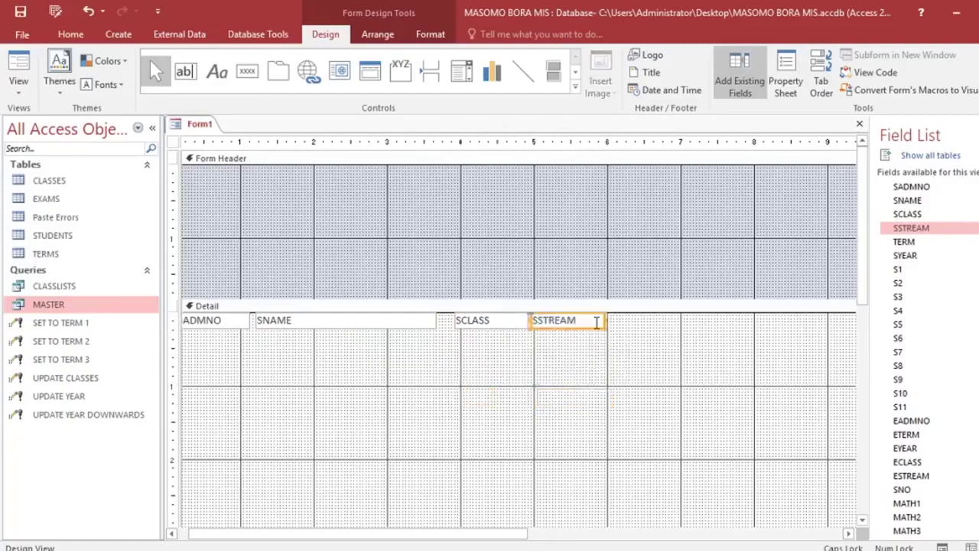
pyautogui.moveTo(604, 320); pyautogui.dragTo(567, 321)
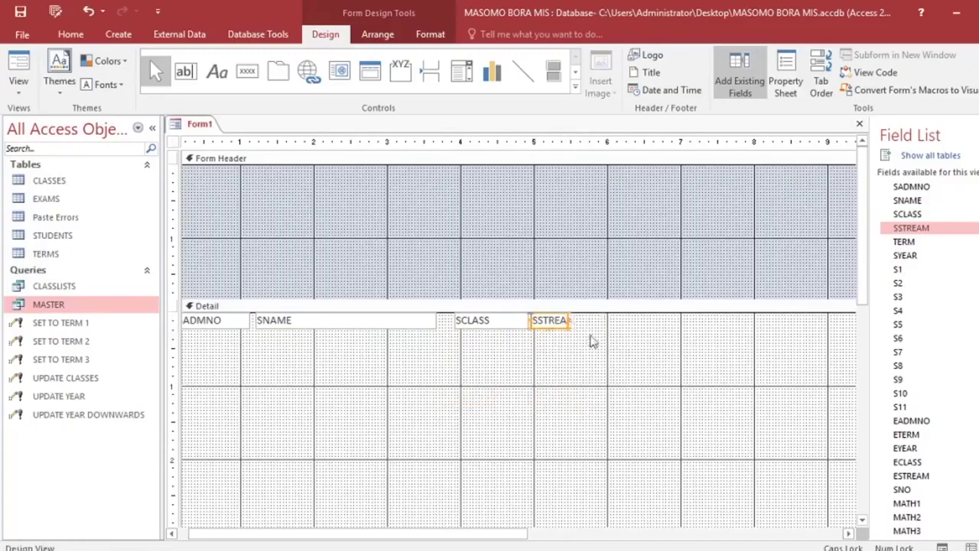
pyautogui.click(525, 322)
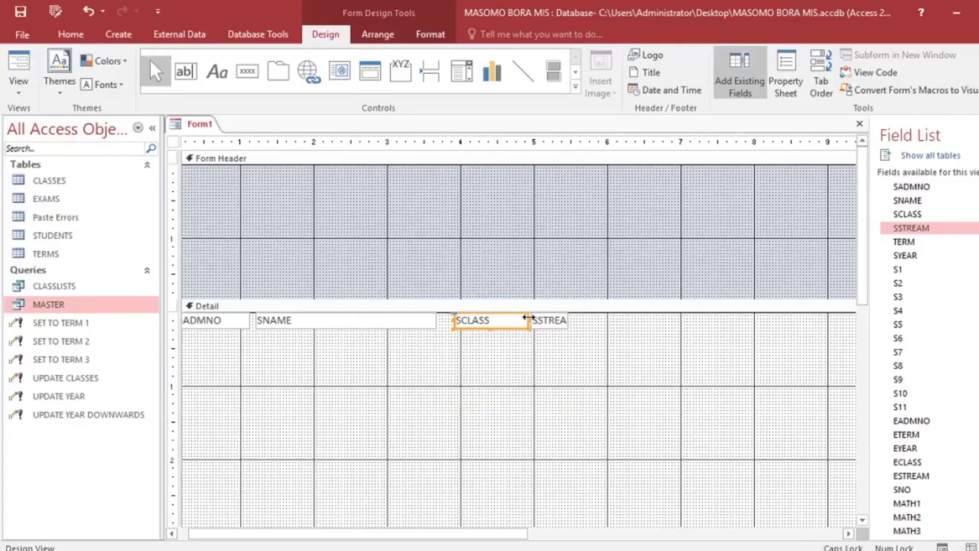
pyautogui.moveTo(525, 320); pyautogui.dragTo(498, 320)
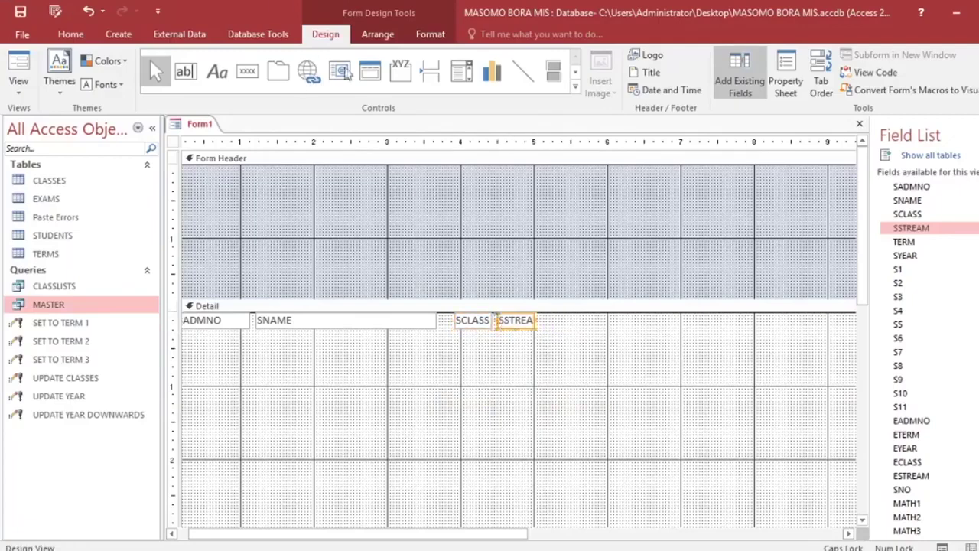
# Add the TERM and SYEAR fields without their labels to the Detail row after SSTREAM.
pyautogui.moveTo(906, 243); pyautogui.dragTo(464, 343)
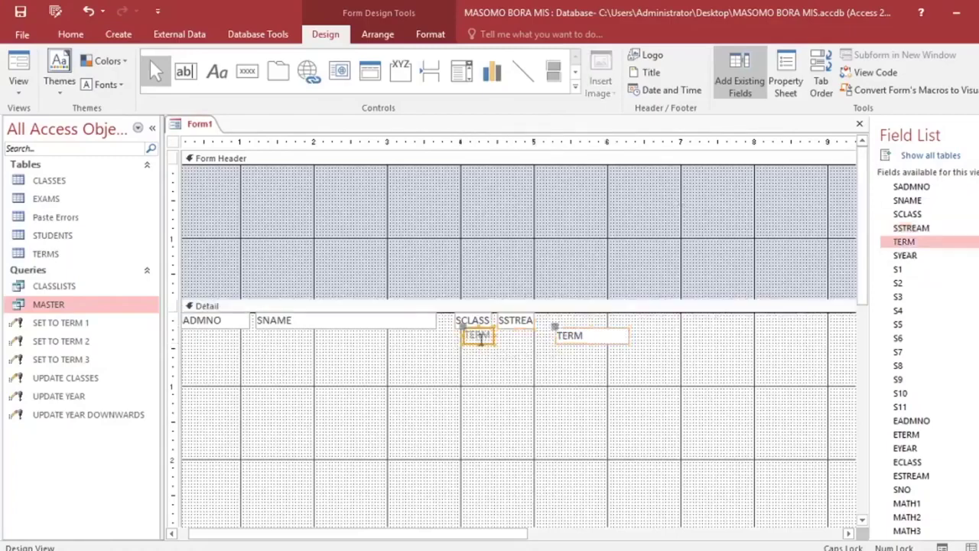
pyautogui.press('Delete')
pyautogui.moveTo(564, 335)
pyautogui.mouseDown()
pyautogui.moveTo(564, 324)
pyautogui.moveTo(548, 321)
pyautogui.moveTo(559, 330)
pyautogui.mouseUp()
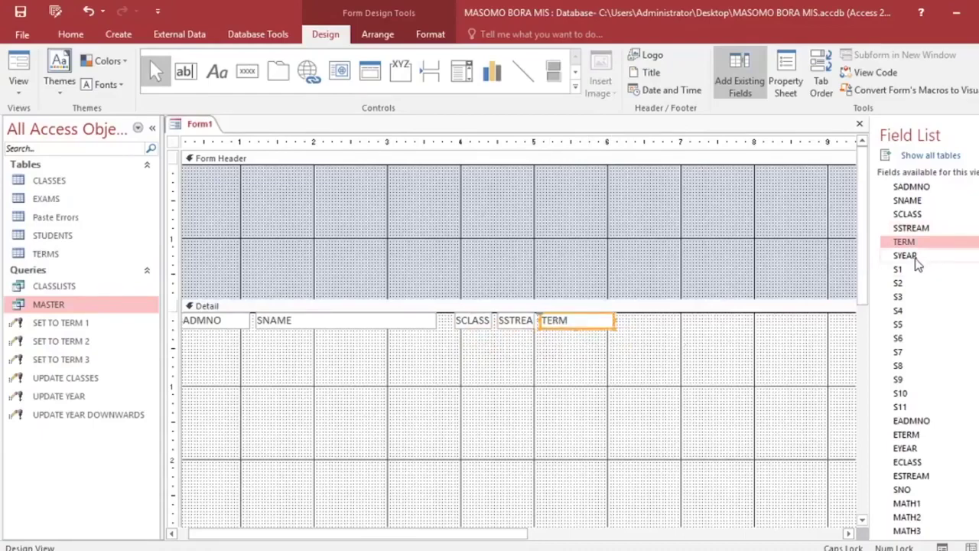
pyautogui.moveTo(905, 256); pyautogui.dragTo(560, 414)
pyautogui.click(498, 422)
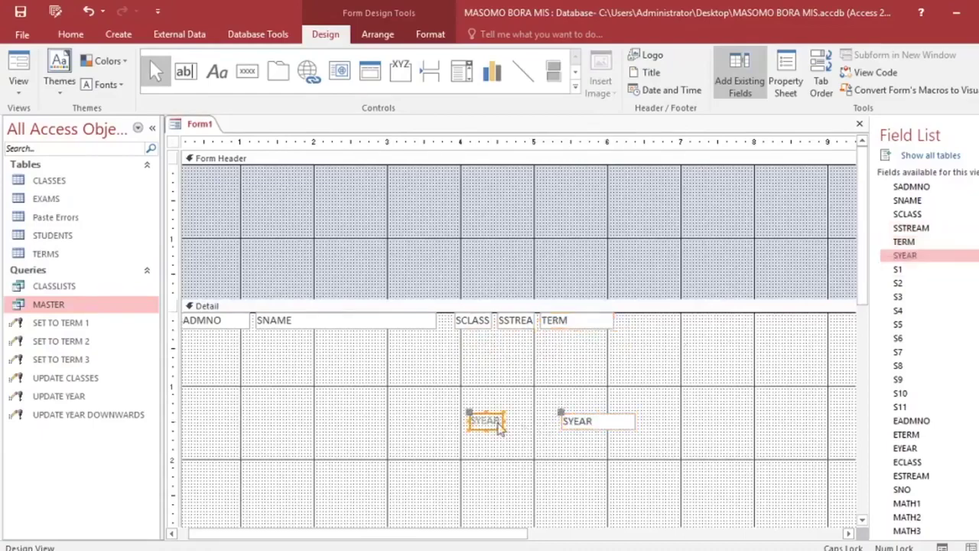
pyautogui.press('Delete')
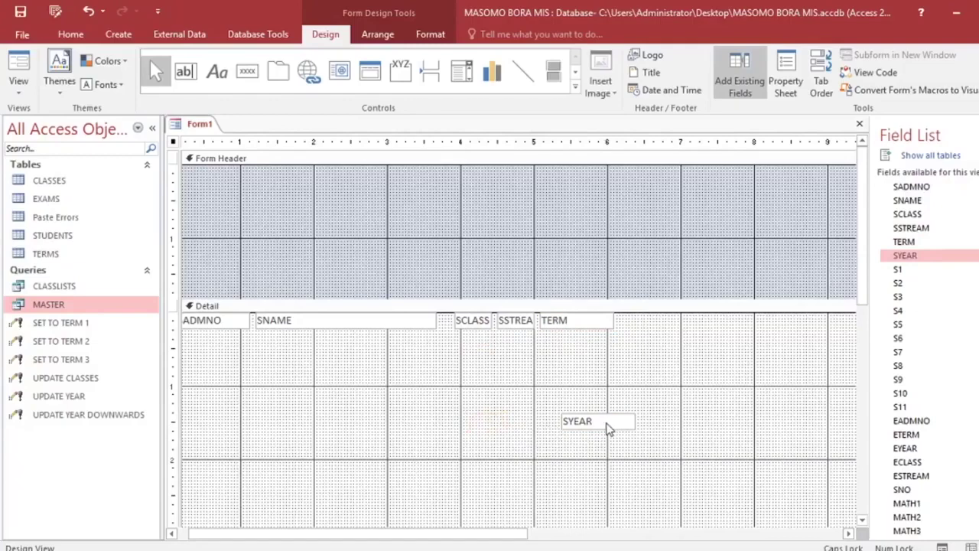
pyautogui.moveTo(608, 427); pyautogui.dragTo(671, 321)
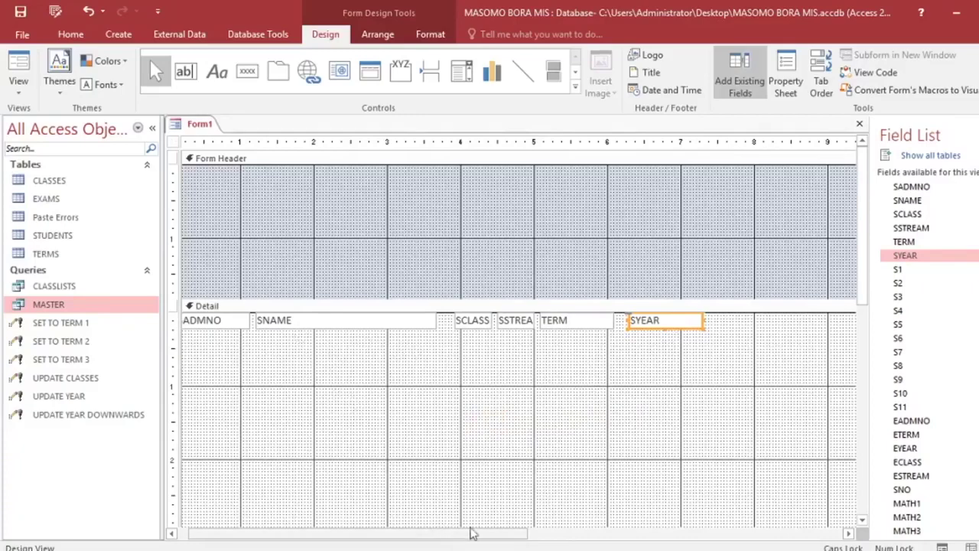
# Save the form as REGISTRATION and close it.
pyautogui.moveTo(450, 538); pyautogui.dragTo(586, 538)
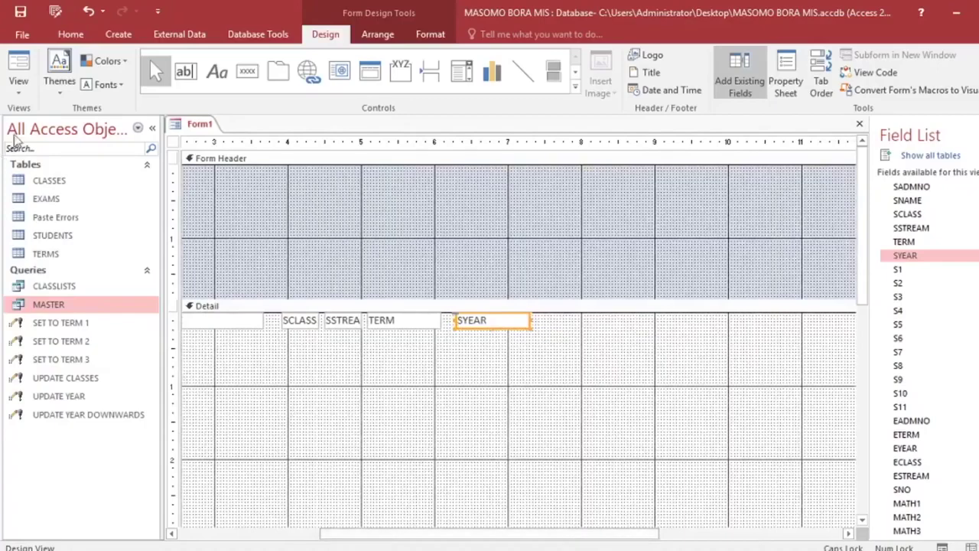
pyautogui.click(20, 12)
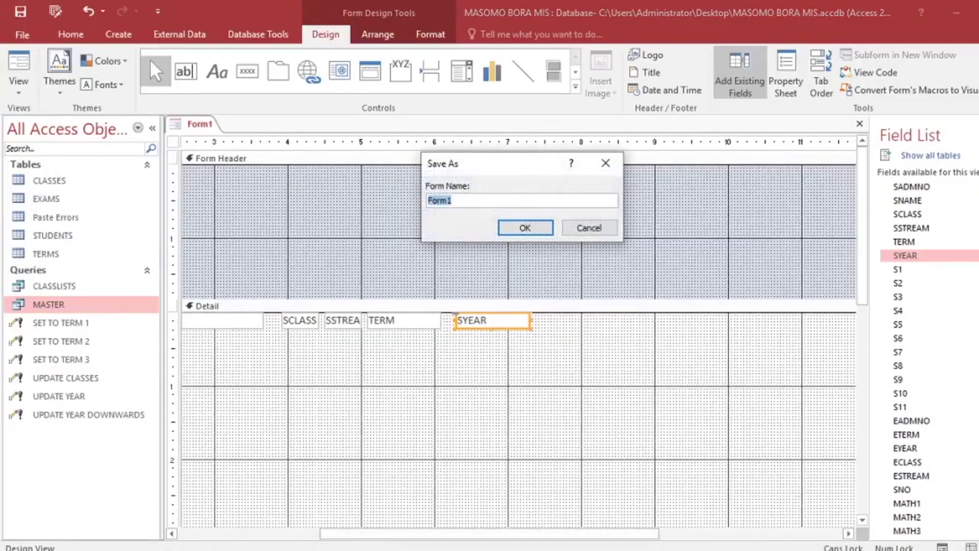
pyautogui.write('REGISTRATION')
pyautogui.press('Return')
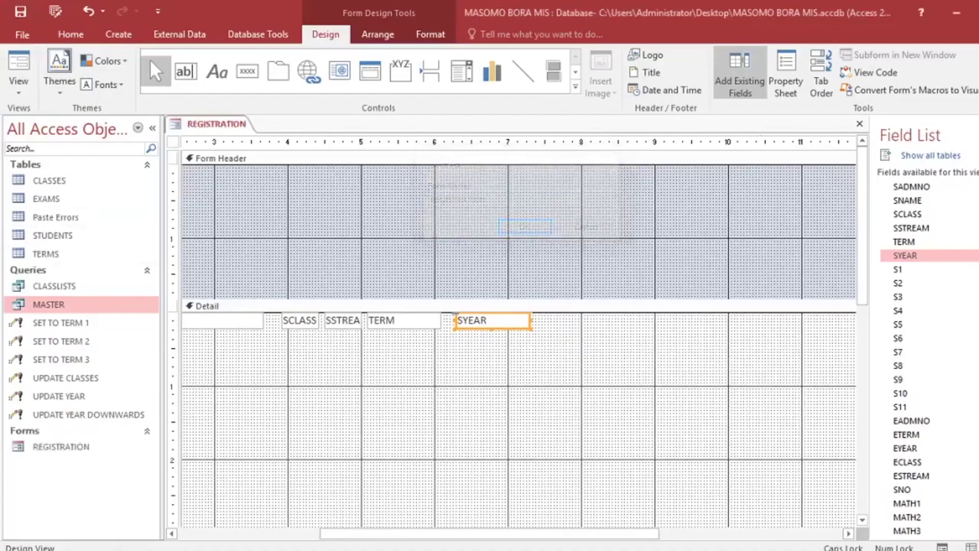
pyautogui.rightClick(202, 132)
pyautogui.click(238, 158)
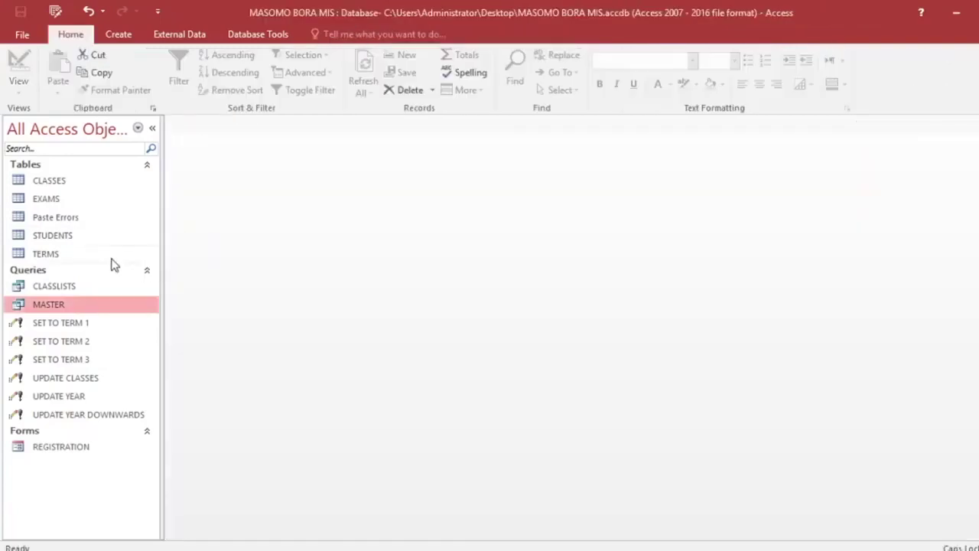
# Add a PHOTO field with the Attachment data type after FEES in the STUDENTS table design, and save and close the table.
pyautogui.click(98, 243)
pyautogui.rightClick(98, 245)
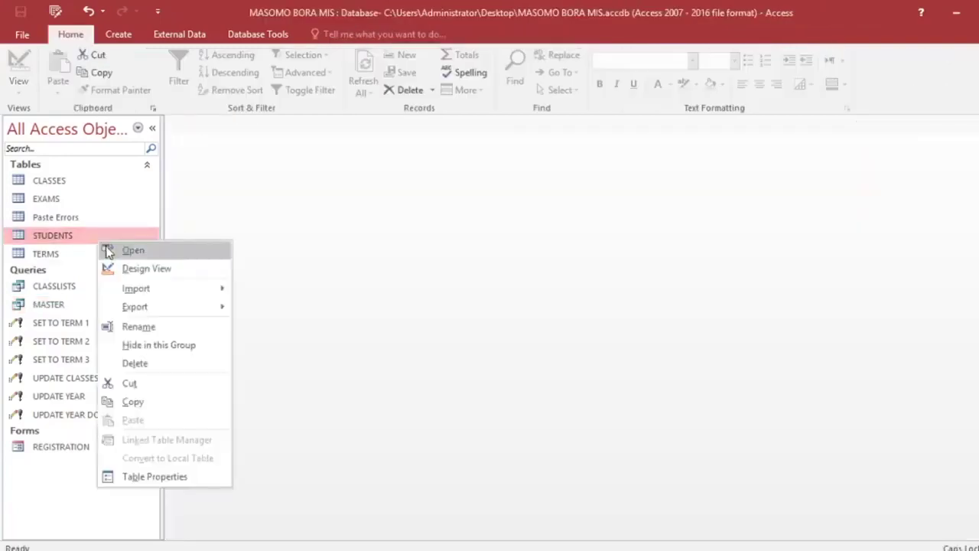
pyautogui.click(150, 270)
pyautogui.scroll(-4, 202, 273)
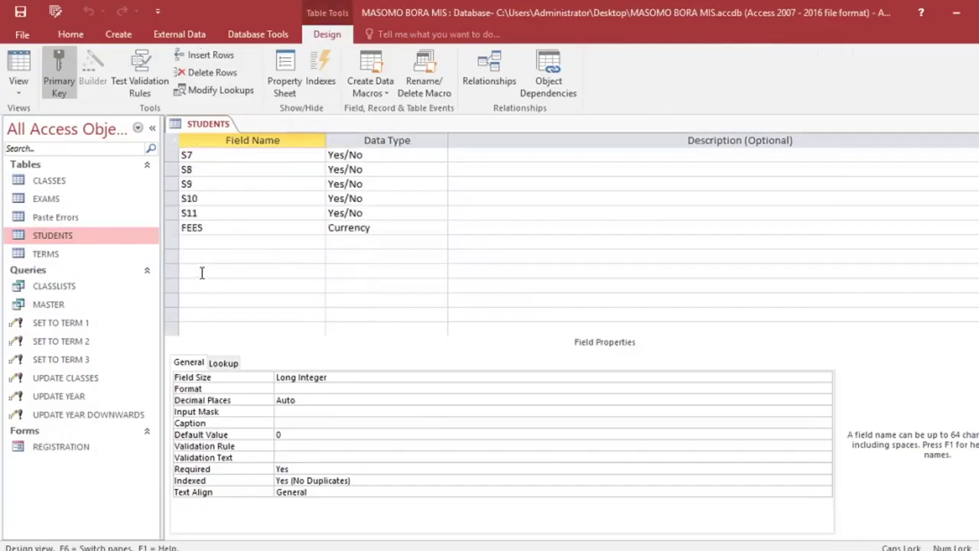
pyautogui.click(203, 247)
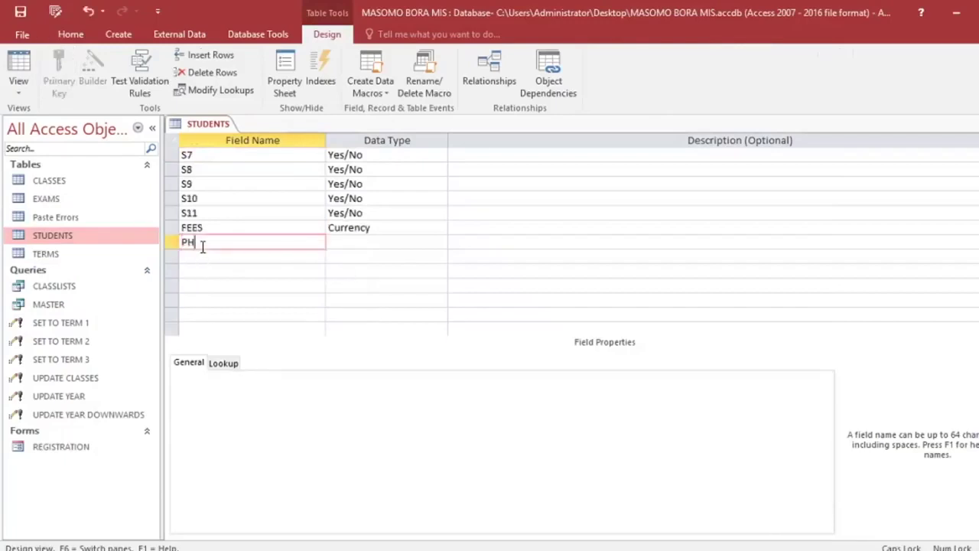
pyautogui.click(344, 242)
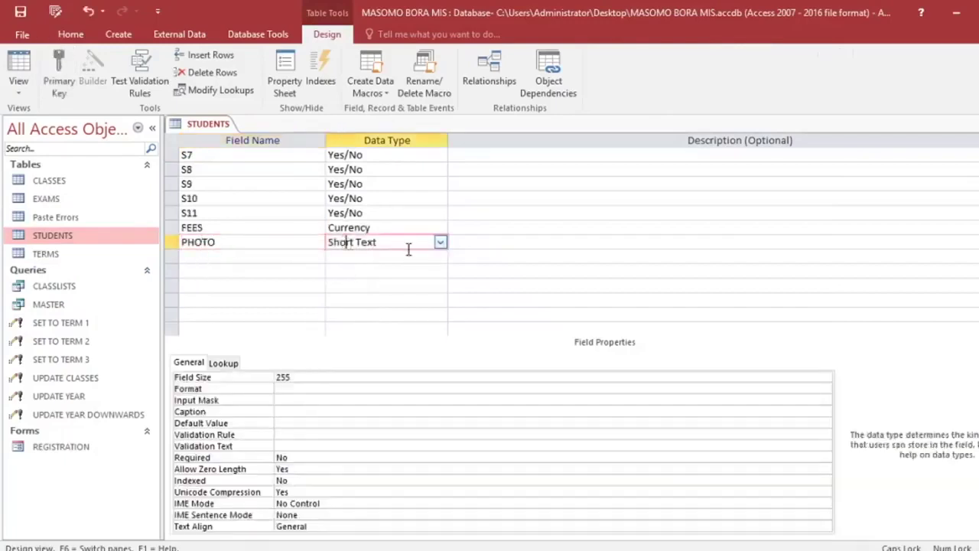
pyautogui.click(440, 242)
pyautogui.click(374, 388)
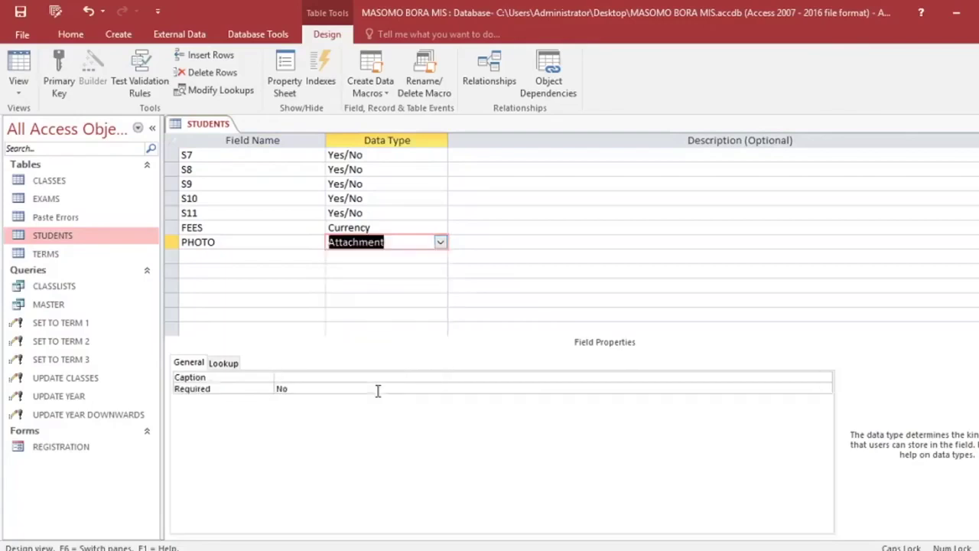
pyautogui.click(23, 14)
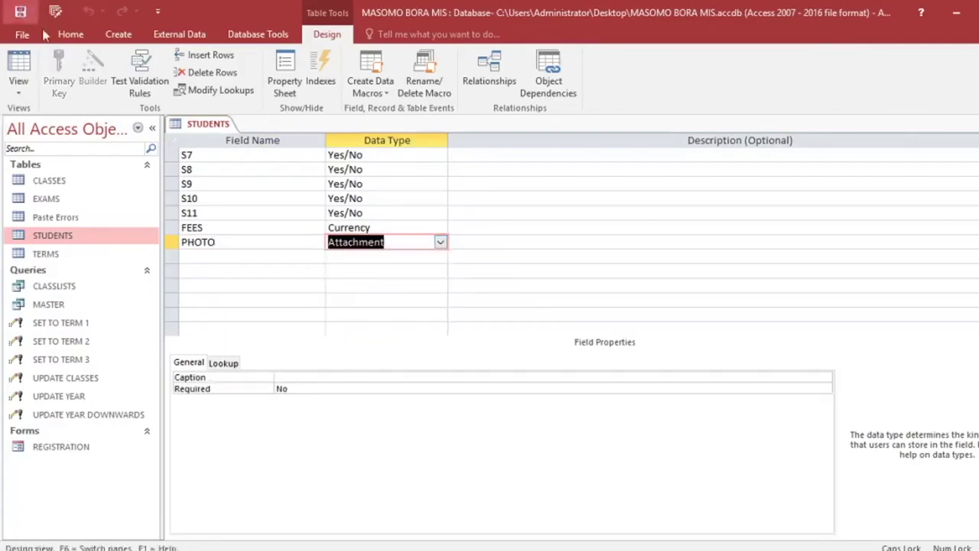
pyautogui.click(973, 123)
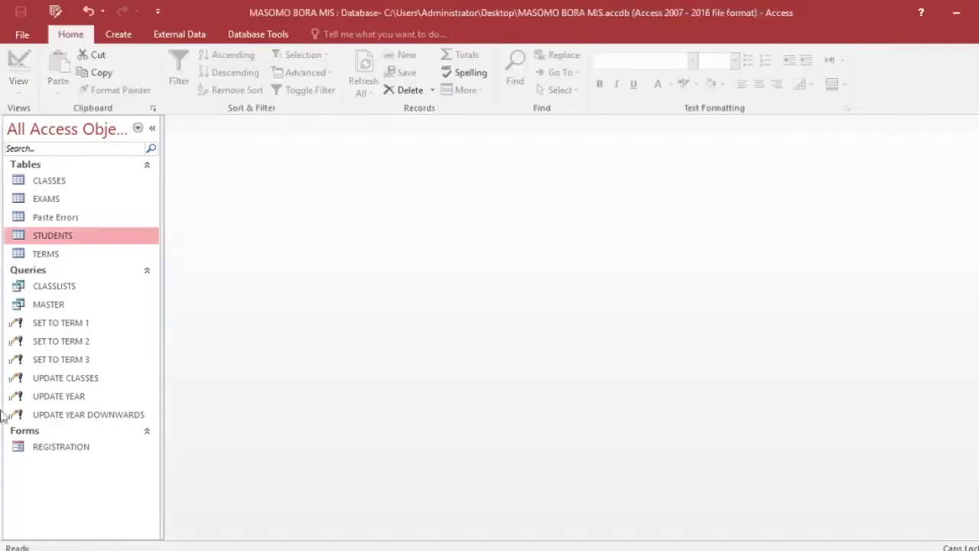
# Examine the REGISTRATION form's list of available fields in Design View for PHOTO, and close the form.
pyautogui.click(89, 453)
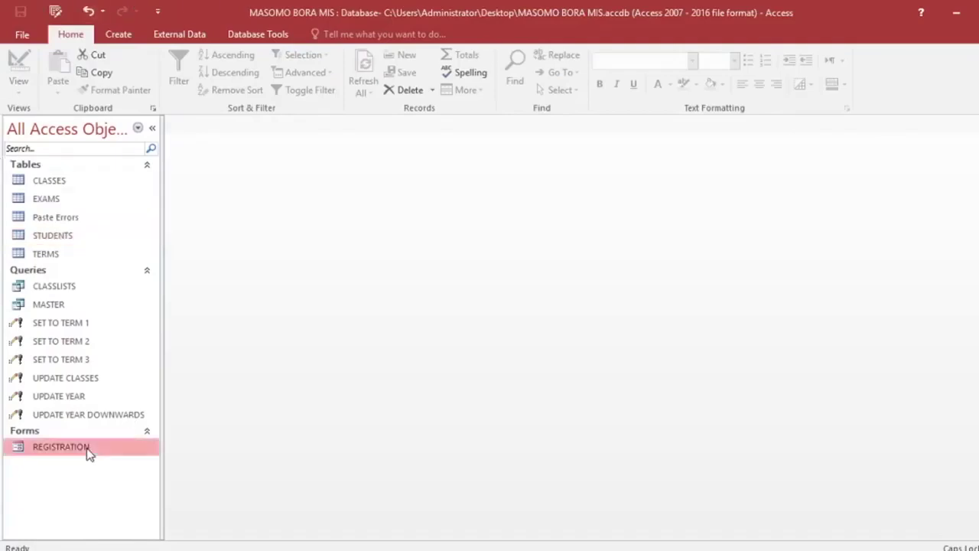
pyautogui.rightClick(88, 454)
pyautogui.click(154, 284)
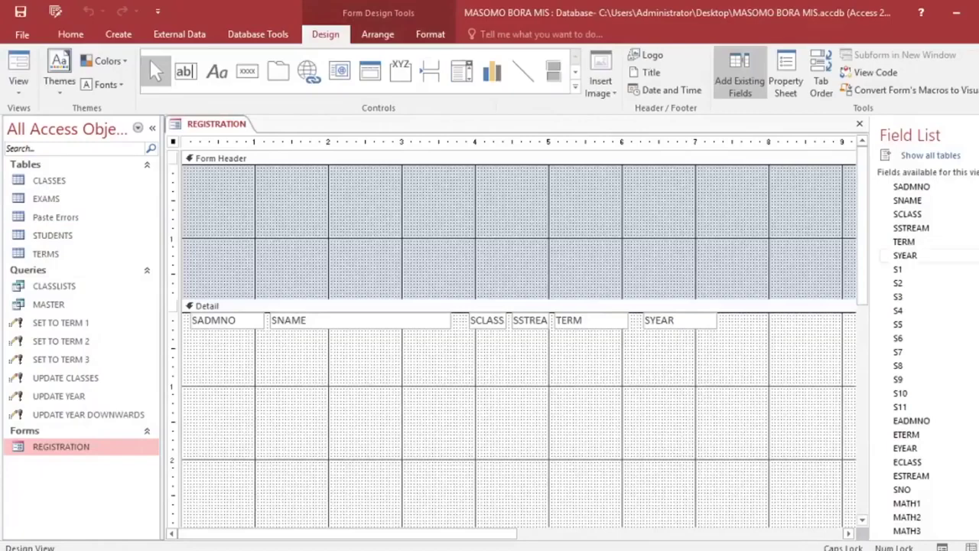
pyautogui.scroll(-7, 918, 352)
pyautogui.scroll(4, 918, 352)
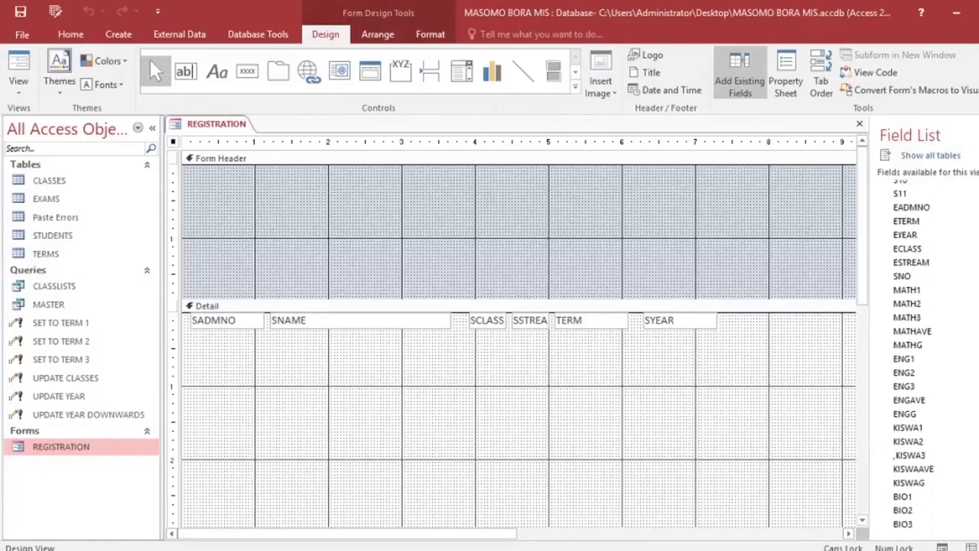
pyautogui.scroll(-15, 914, 352)
pyautogui.scroll(14, 918, 351)
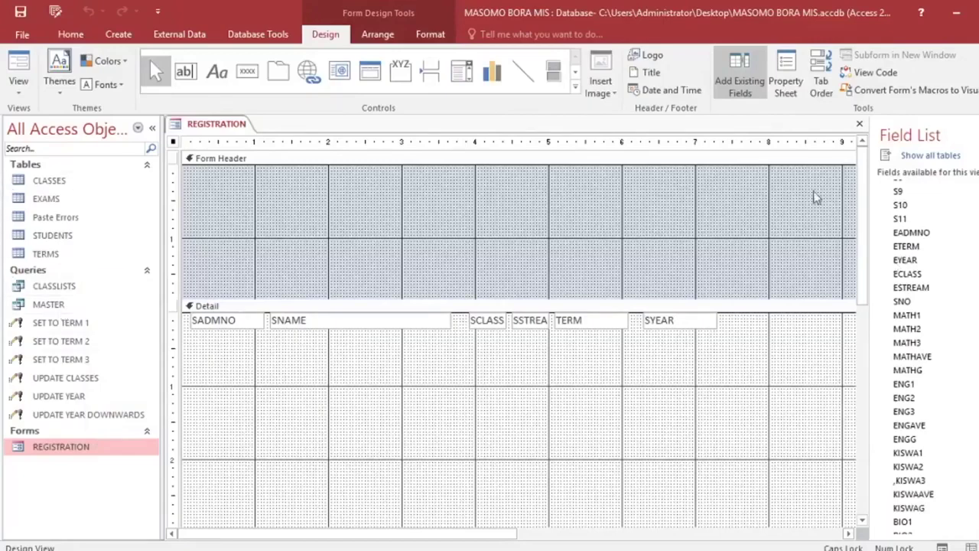
pyautogui.rightClick(228, 126)
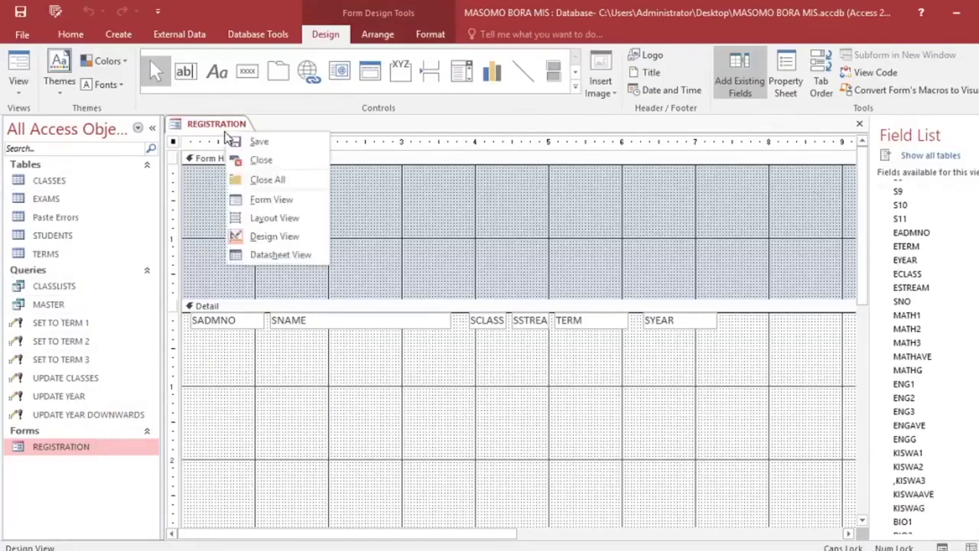
pyautogui.click(265, 176)
# Add the PHOTO field from the STUDENTS table to the MASTER query's design and close the query.
pyautogui.click(55, 306)
pyautogui.rightClick(55, 305)
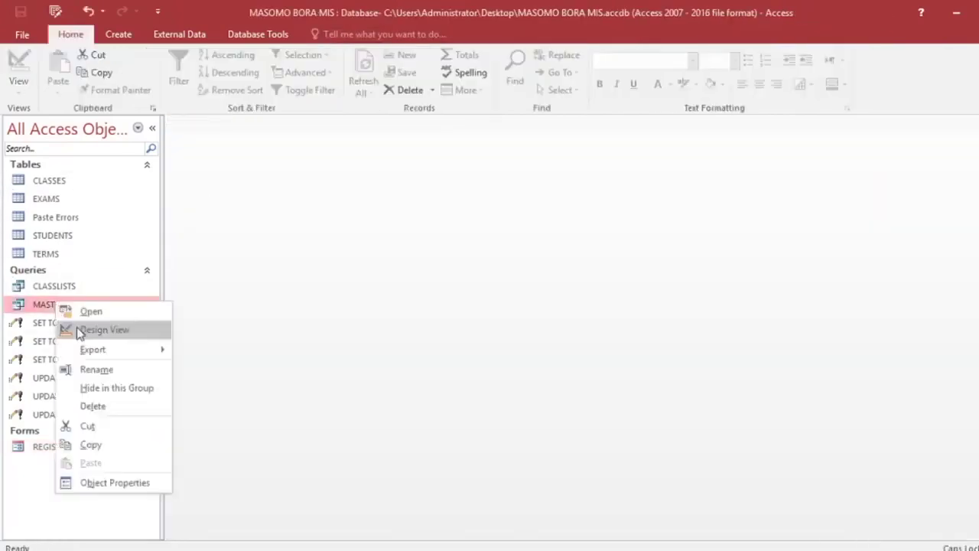
pyautogui.click(104, 331)
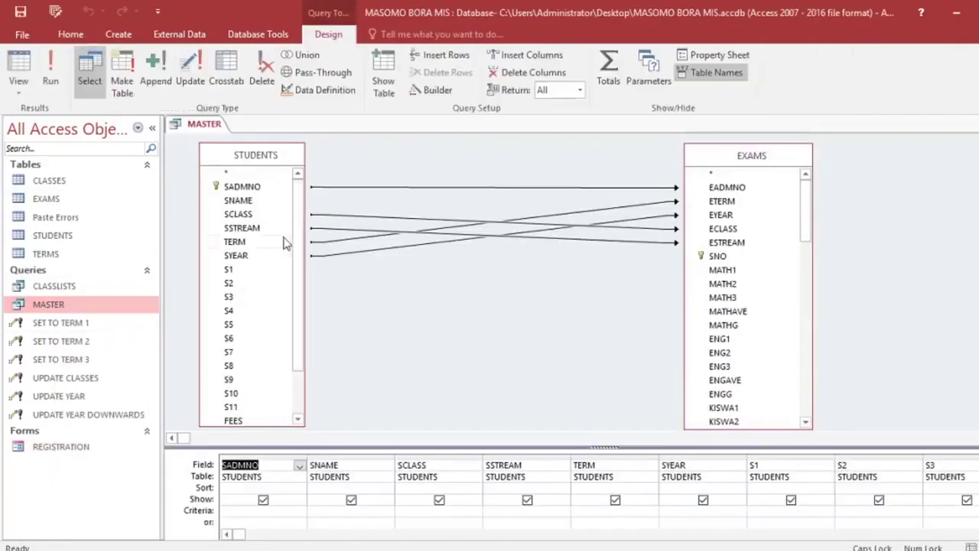
pyautogui.scroll(-2, 296, 308)
pyautogui.click(230, 383)
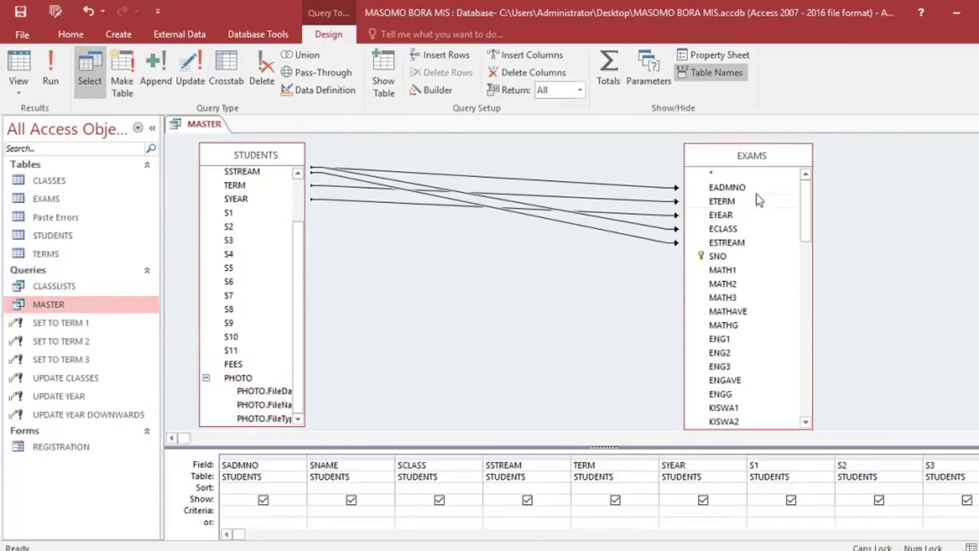
pyautogui.hotkey('ctrl', 'w')
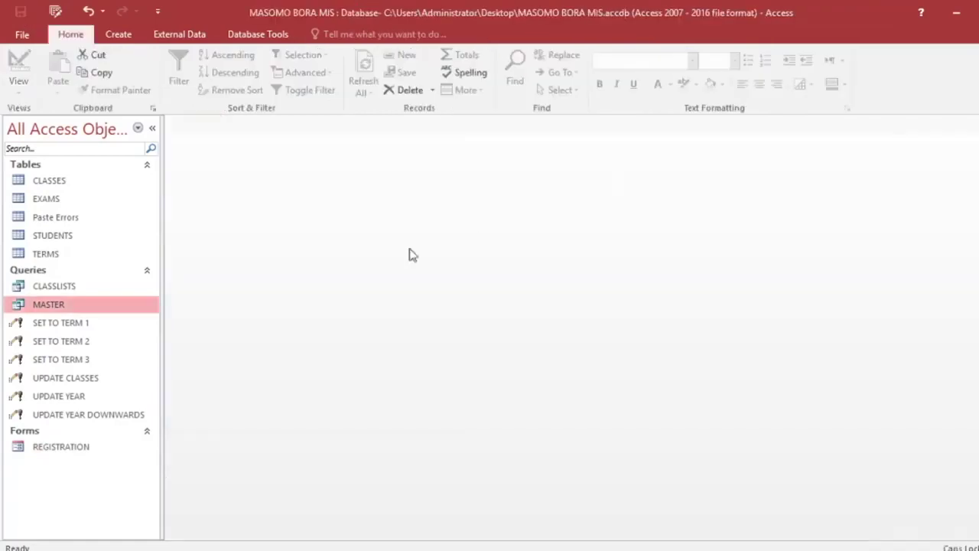
# Reopen the REGISTRATION form's design and add the PHOTO field without its label to the Detail section beyond SYEAR.
pyautogui.rightClick(67, 447)
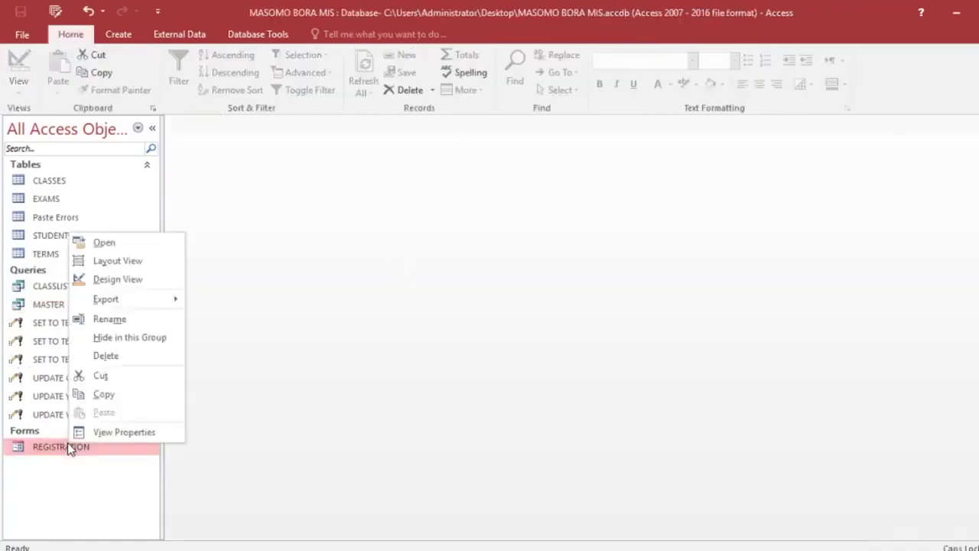
pyautogui.click(139, 279)
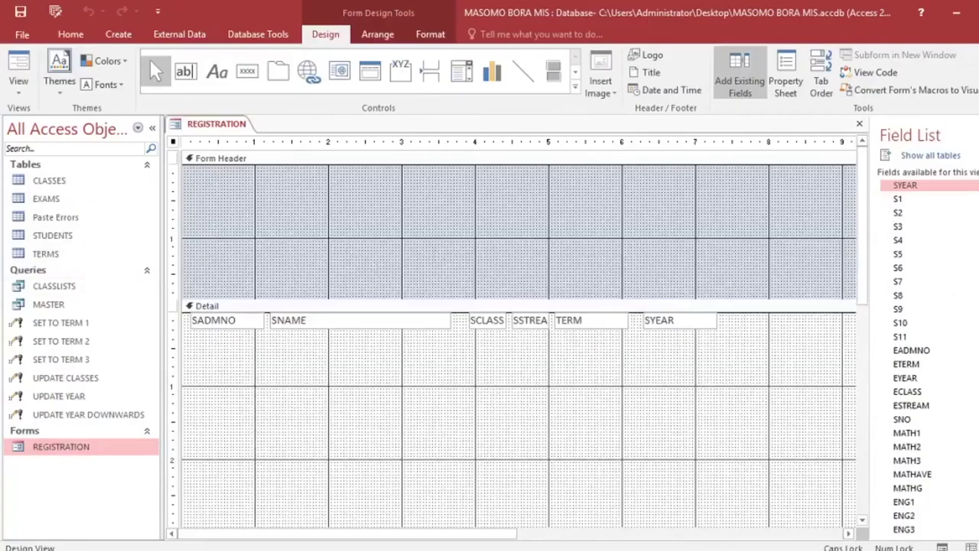
pyautogui.scroll(-15, 918, 305)
pyautogui.scroll(-5, 918, 352)
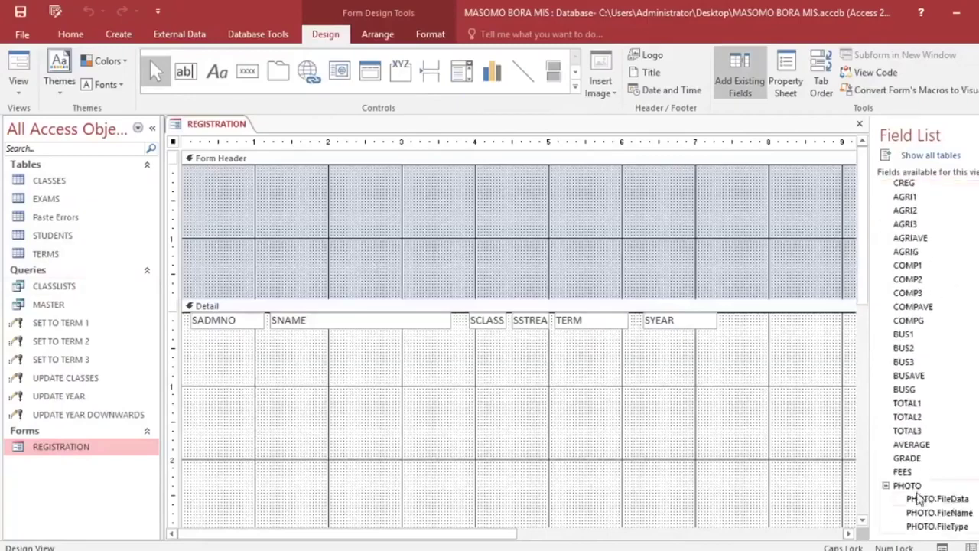
pyautogui.moveTo(915, 489); pyautogui.dragTo(748, 342)
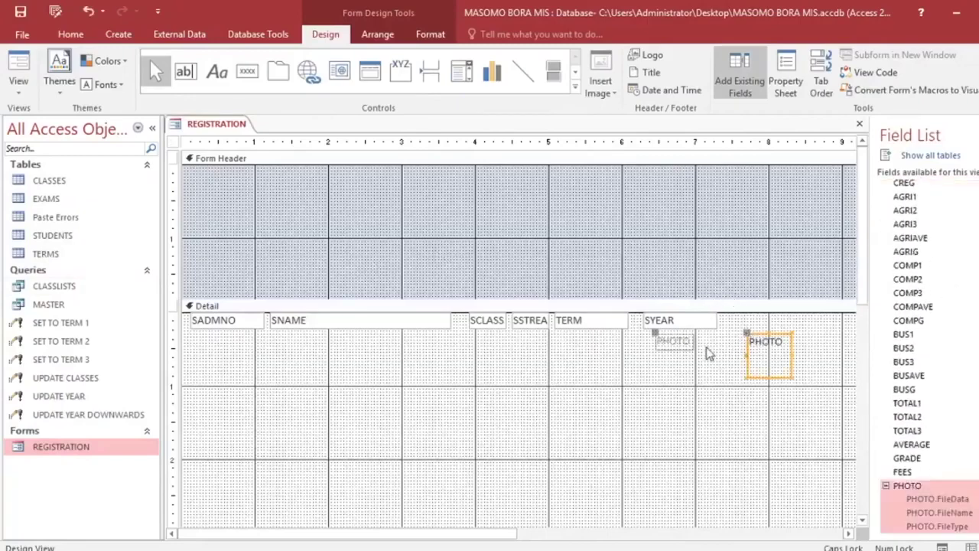
pyautogui.press('Delete')
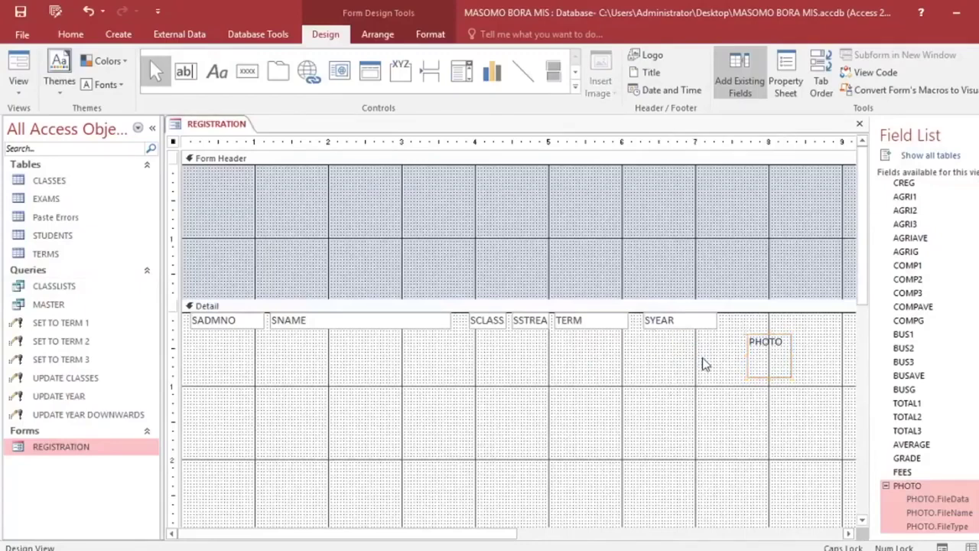
# Align PHOTO with the top of the Detail section, enlarge it to about 1.3 wide by 0.9 high, and hide the Field List.
pyautogui.click(772, 366)
pyautogui.moveTo(773, 366); pyautogui.dragTo(841, 380)
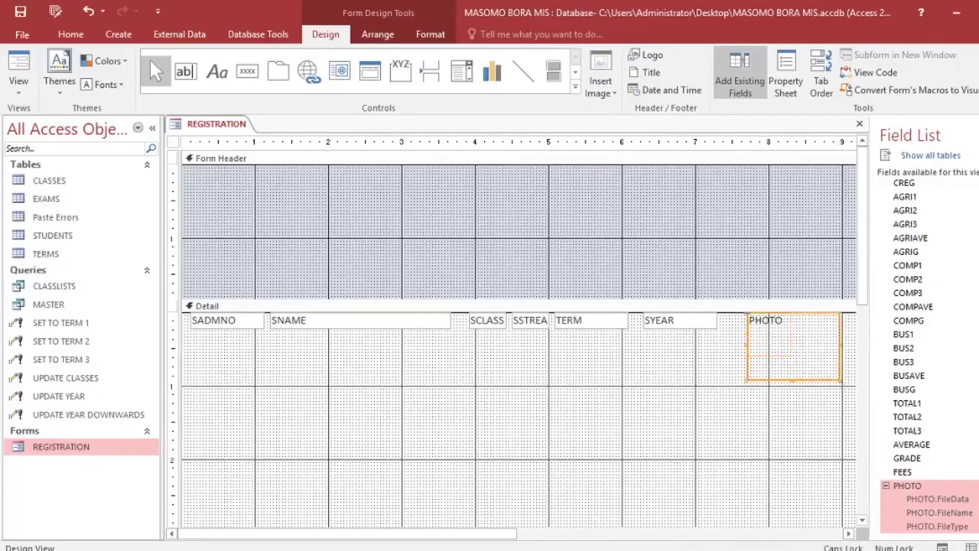
pyautogui.hotkey('alt', 'F8')
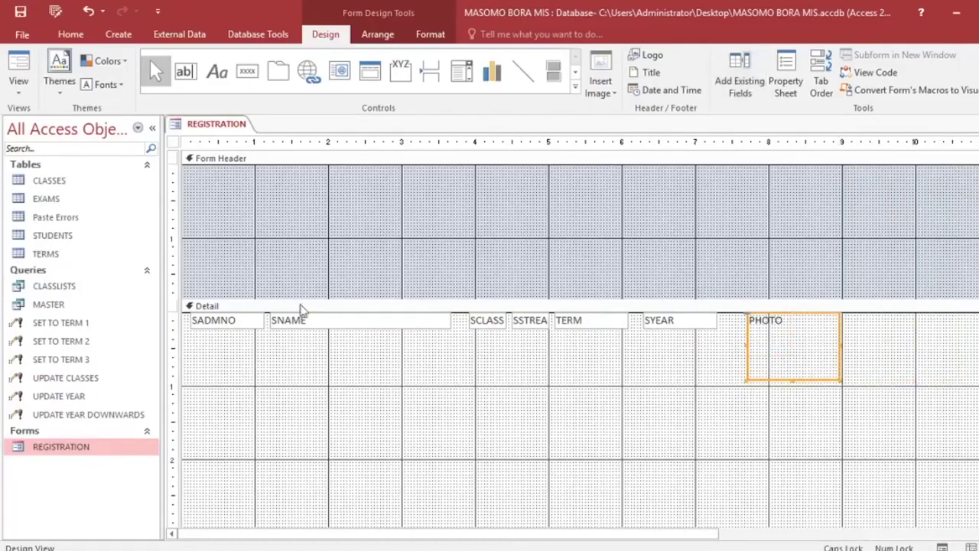
# Format the six text boxes from SADMNO to SYEAR with red, bold text in the Bell MT font.
pyautogui.moveTo(731, 346); pyautogui.dragTo(179, 315)
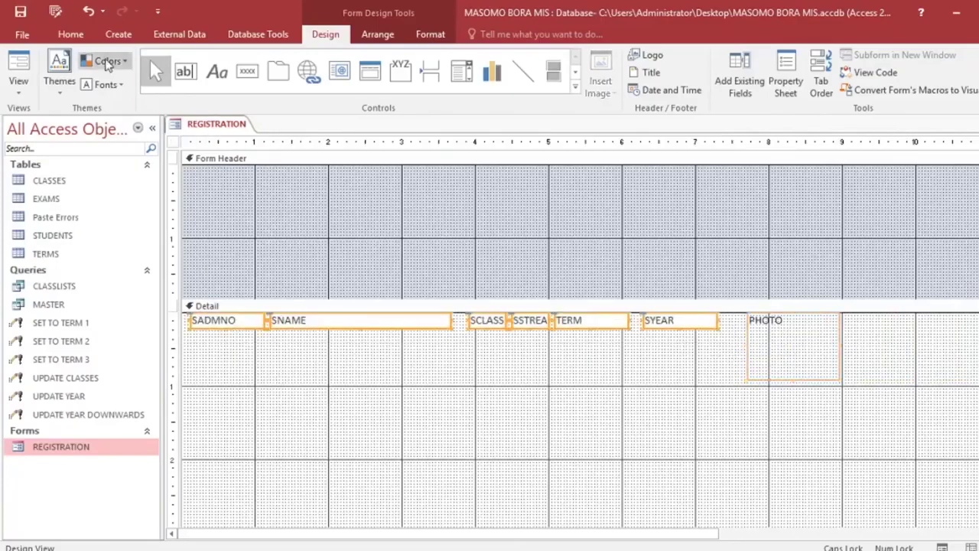
pyautogui.click(432, 34)
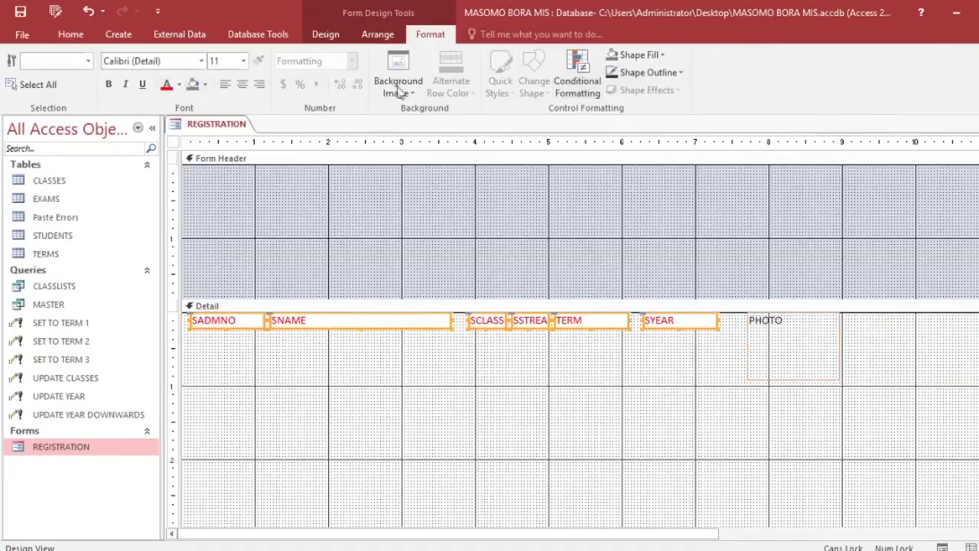
pyautogui.click(108, 85)
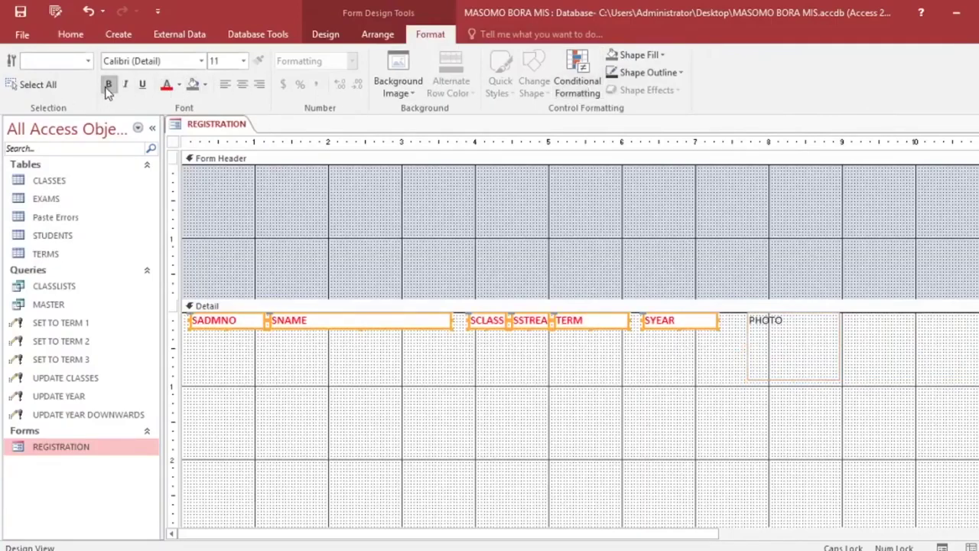
pyautogui.click(199, 65)
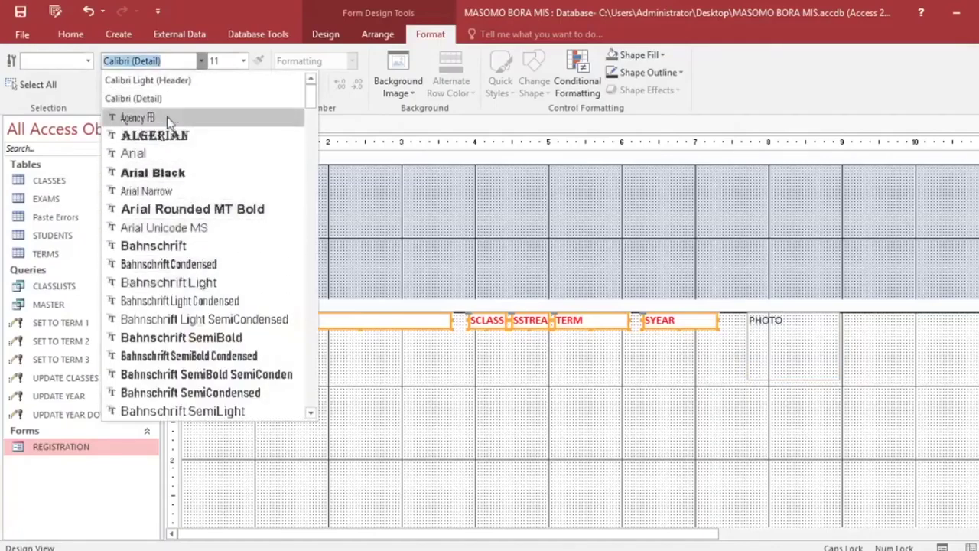
pyautogui.scroll(-3, 168, 313)
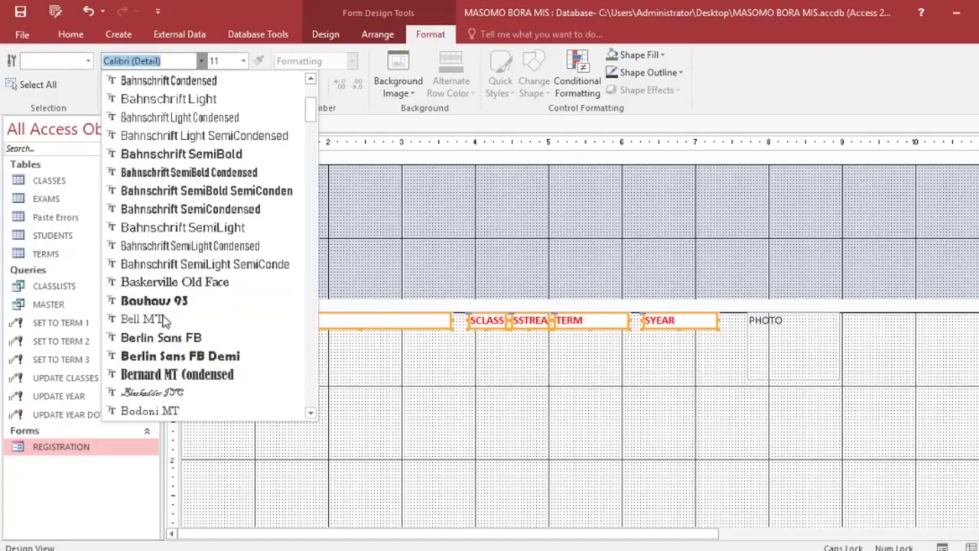
pyautogui.click(195, 356)
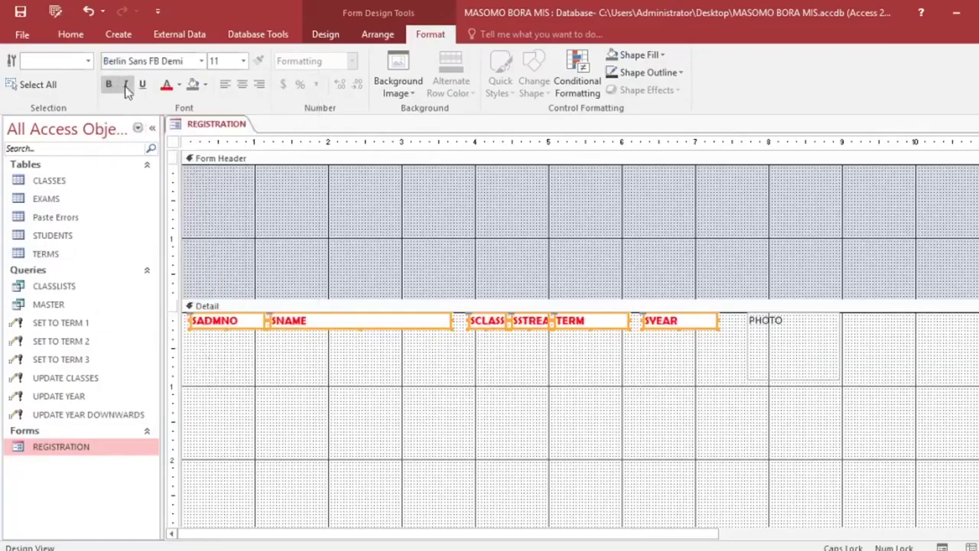
pyautogui.click(201, 62)
pyautogui.click(183, 373)
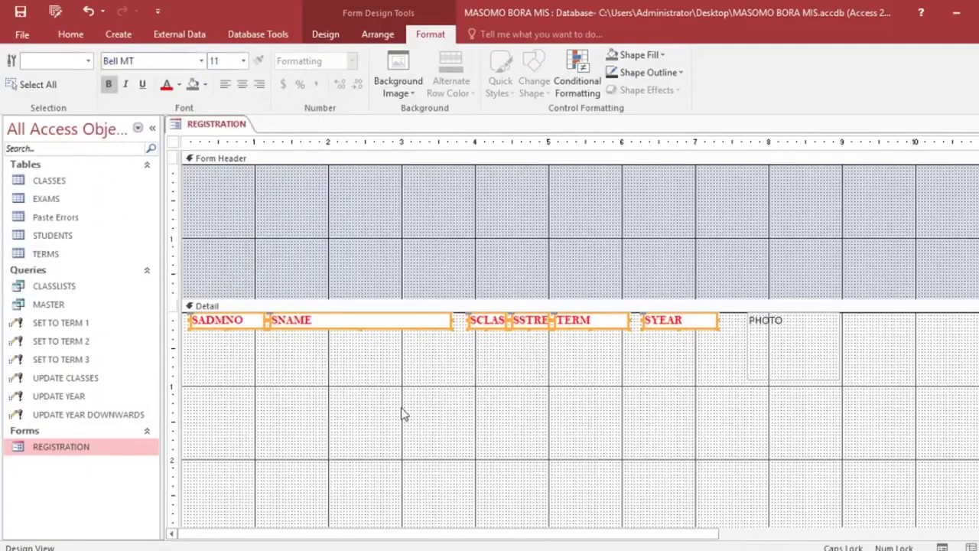
# Shorten the Detail section to about 1 high so that it ends just below the PHOTO box.
pyautogui.scroll(-5, 402, 412)
pyautogui.moveTo(345, 474); pyautogui.dragTo(383, 243)
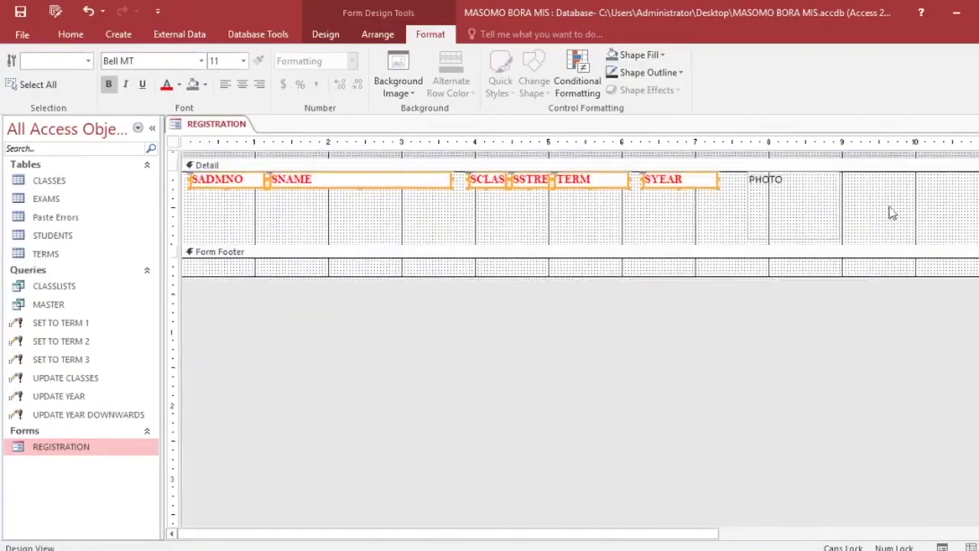
pyautogui.click(797, 200)
pyautogui.scroll(3, 457, 375)
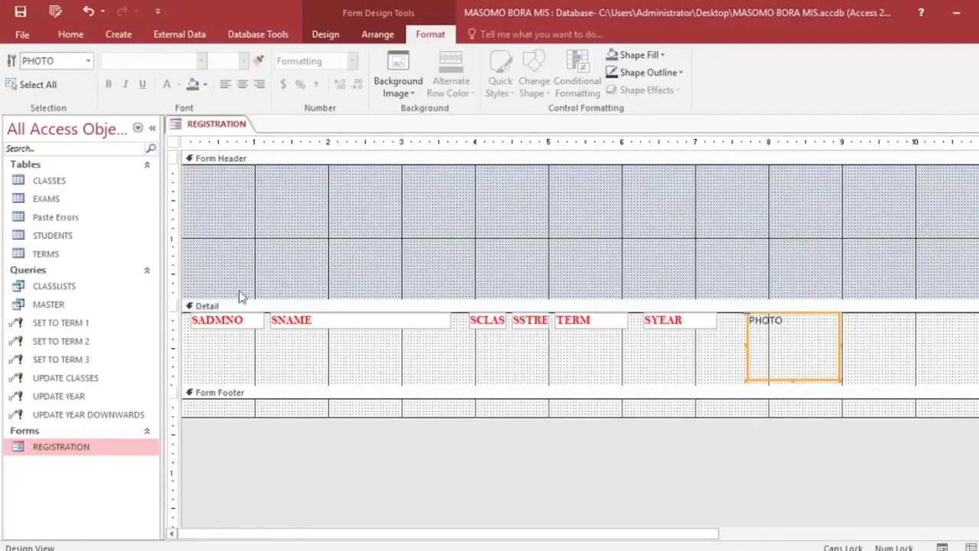
# Add a label about 9 wide along the Form Header's lower edge with column headings ADMNO, STUDENT NAME, CLASS, STREAM, TERM, YEAR and PHOTO.
pyautogui.click(325, 34)
pyautogui.click(217, 71)
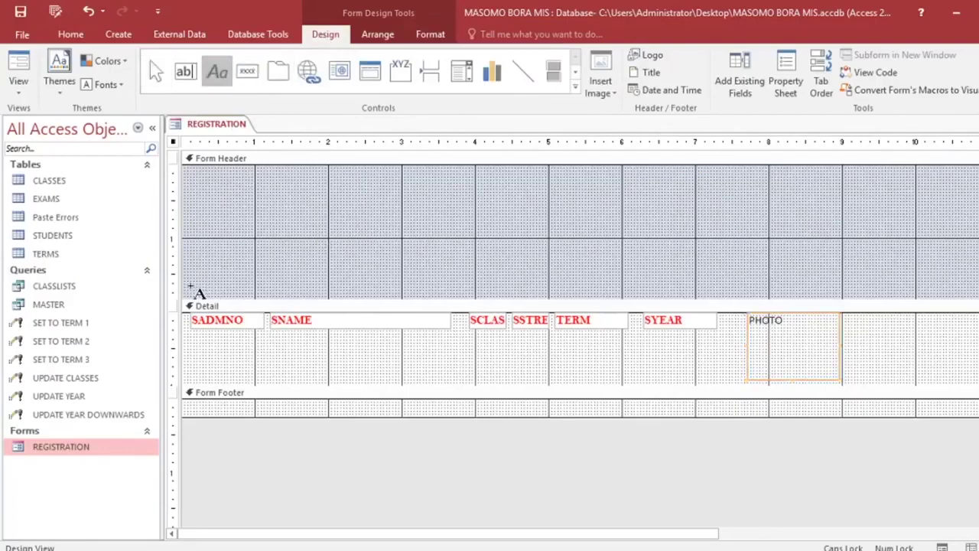
pyautogui.moveTo(194, 282); pyautogui.dragTo(845, 305)
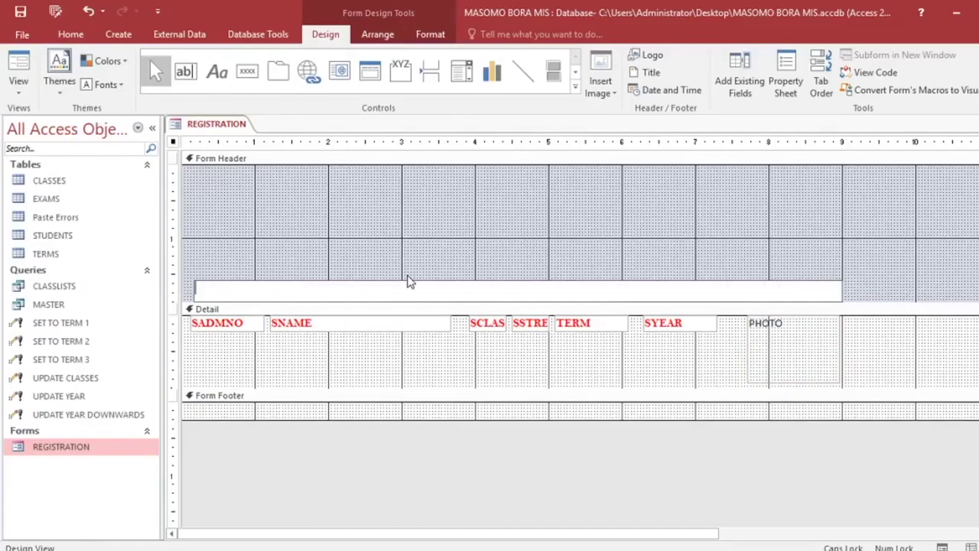
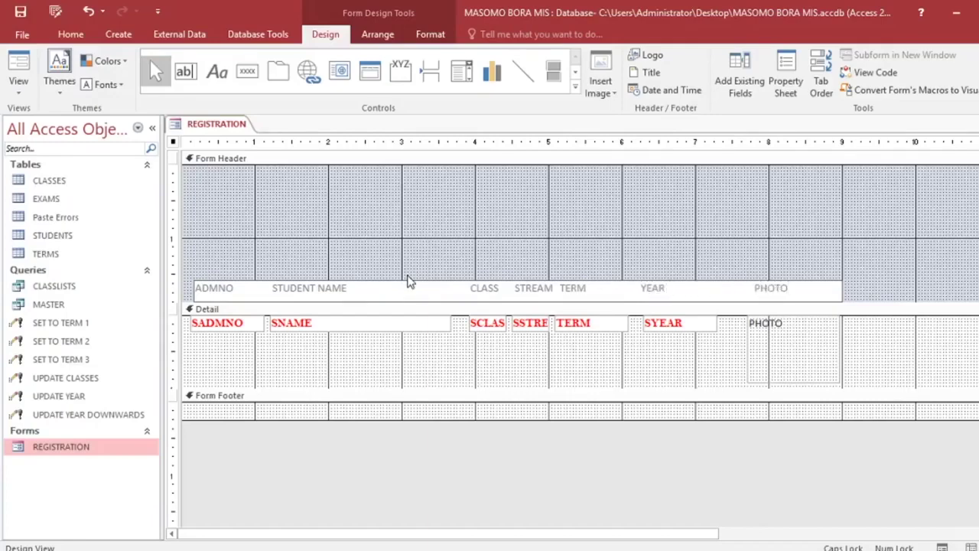
# Make the column-heading label's text red and bold.
pyautogui.moveTo(584, 234); pyautogui.dragTo(559, 287)
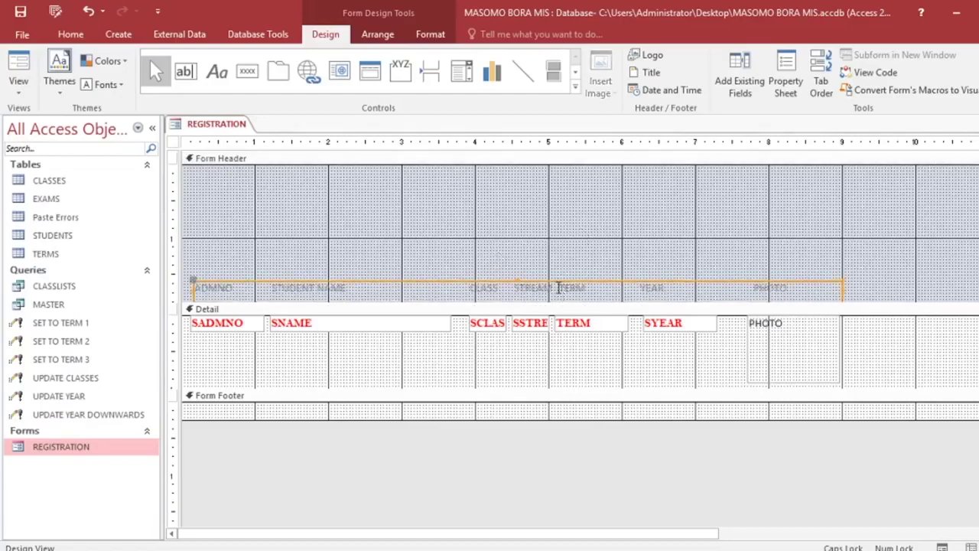
pyautogui.click(430, 38)
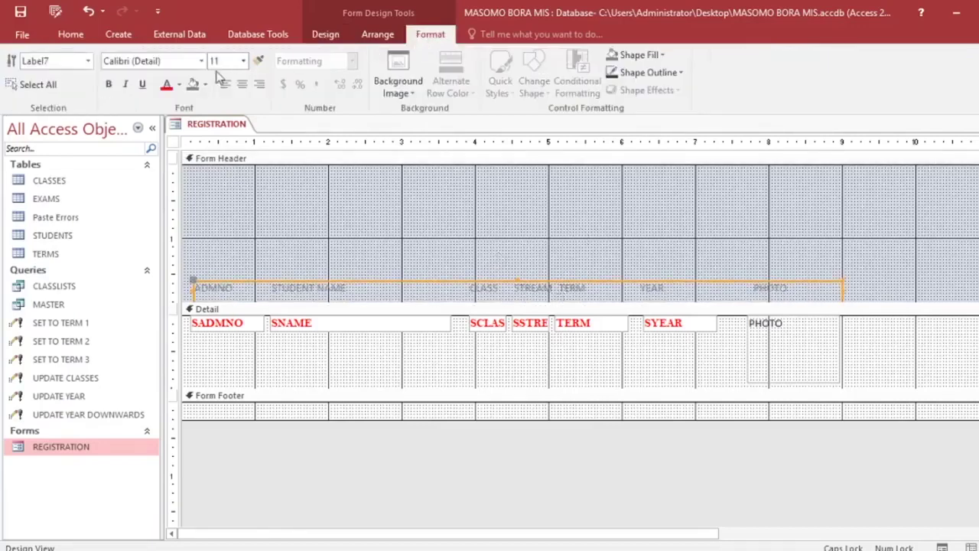
pyautogui.click(167, 84)
pyautogui.click(109, 84)
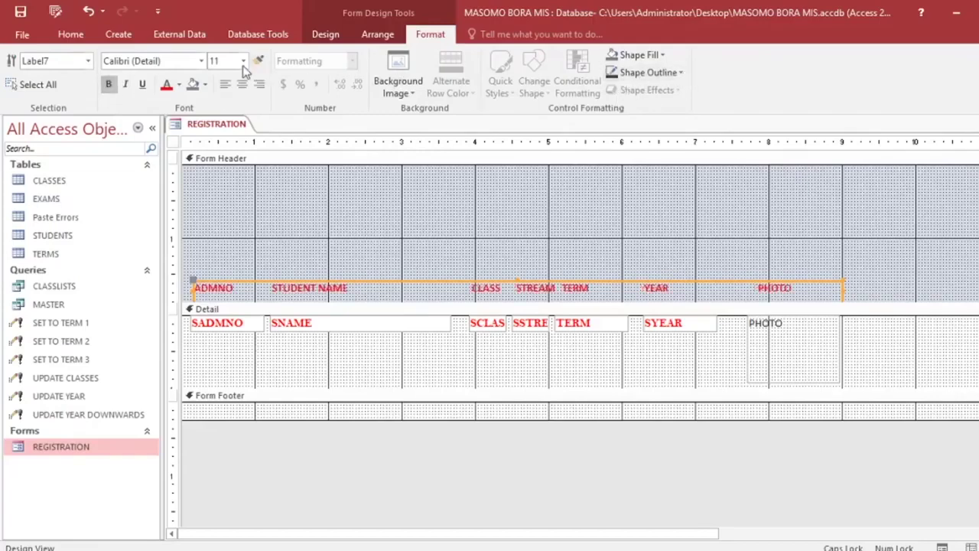
pyautogui.click(766, 221)
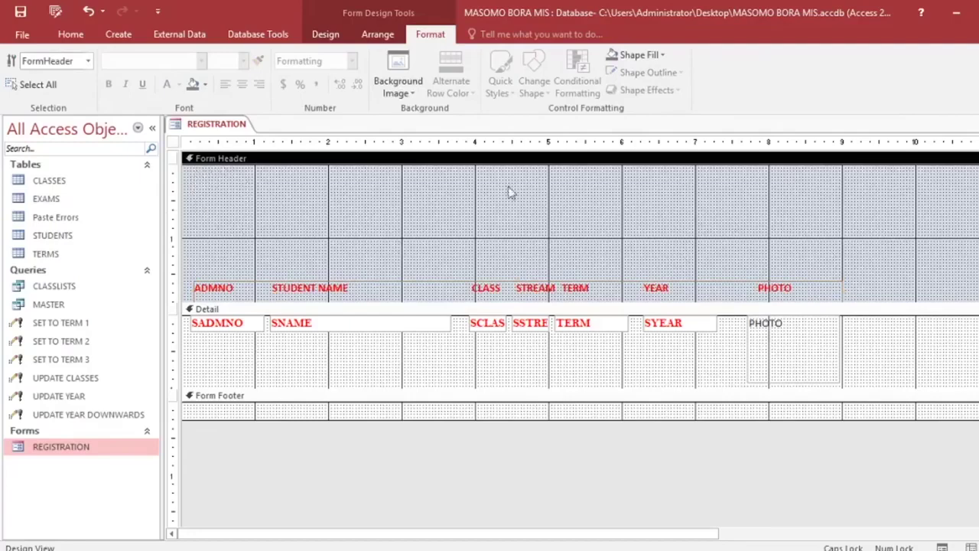
# Add a title label about 10.5 wide across the top of the Form Header reading MASOMO BORA SCHOOL EXAMINATION SYSTEM.
pyautogui.click(324, 34)
pyautogui.click(228, 77)
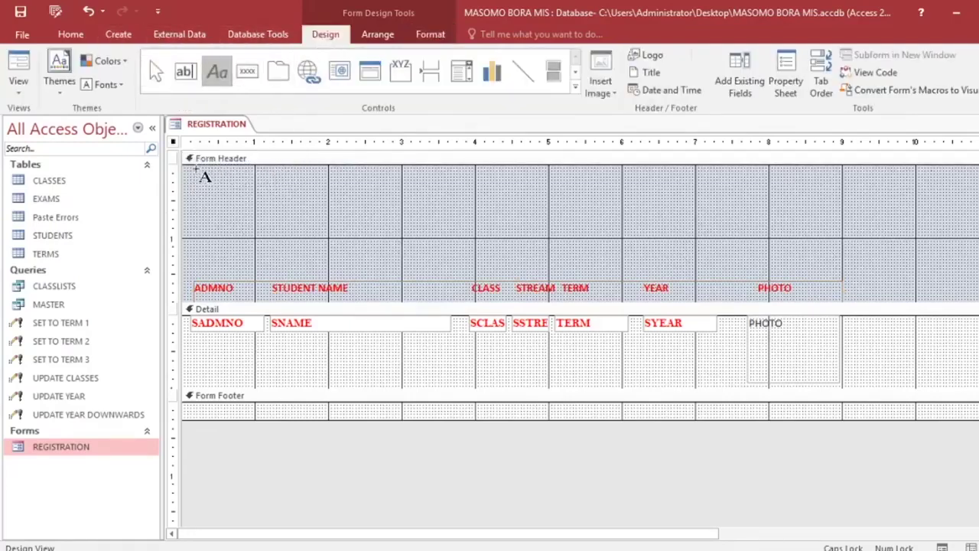
pyautogui.moveTo(197, 171); pyautogui.dragTo(972, 226)
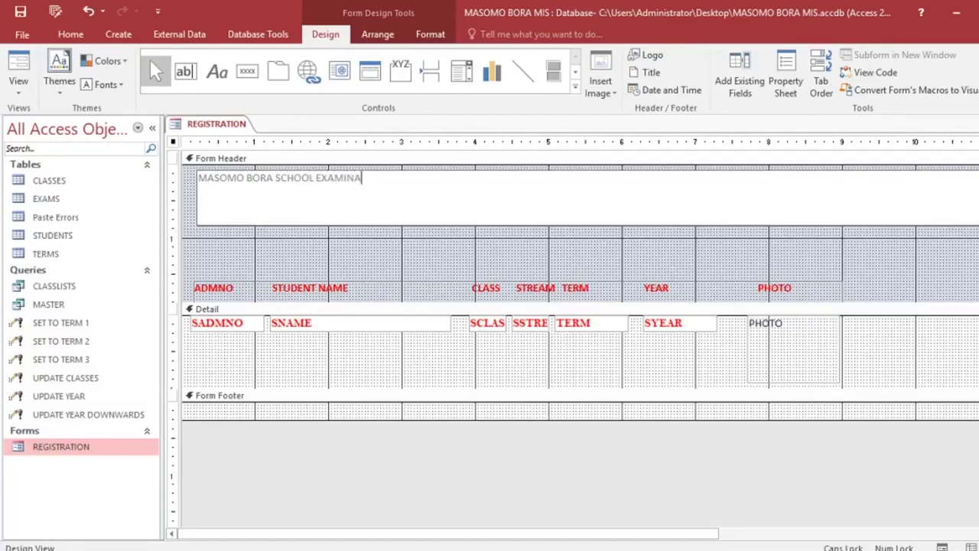
pyautogui.write('TION SYSTEM')
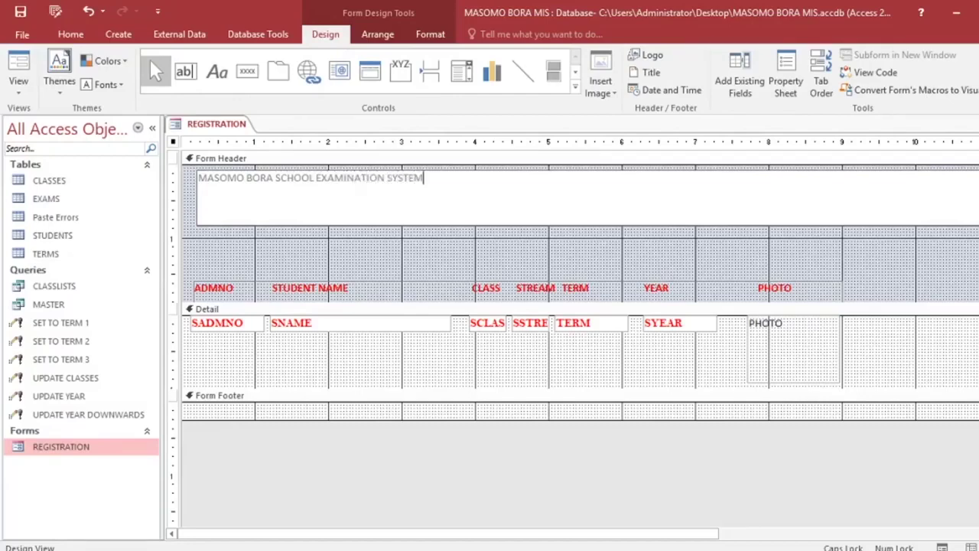
# Set the title label's font size to 36 and its text colour to green.
pyautogui.click(536, 248)
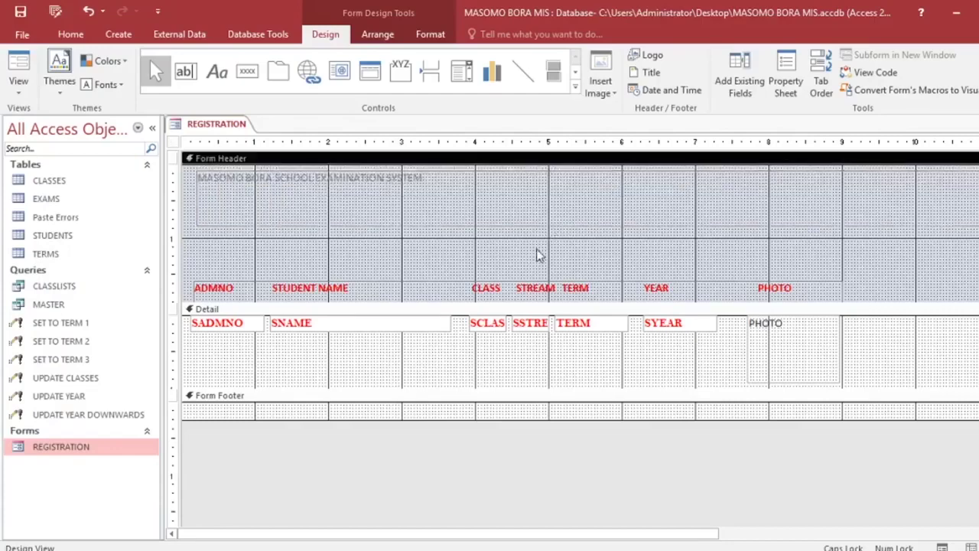
pyautogui.click(519, 212)
pyautogui.click(431, 35)
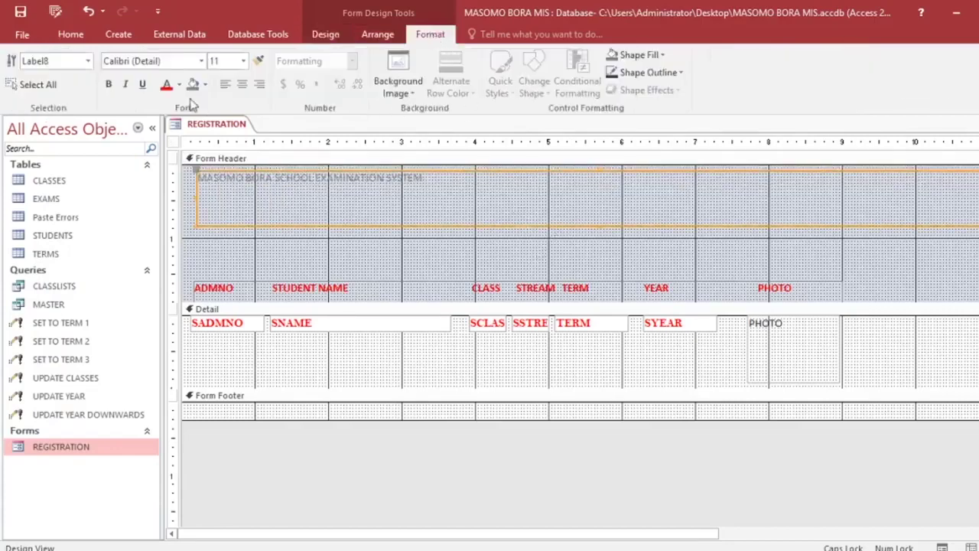
pyautogui.click(243, 60)
pyautogui.click(228, 267)
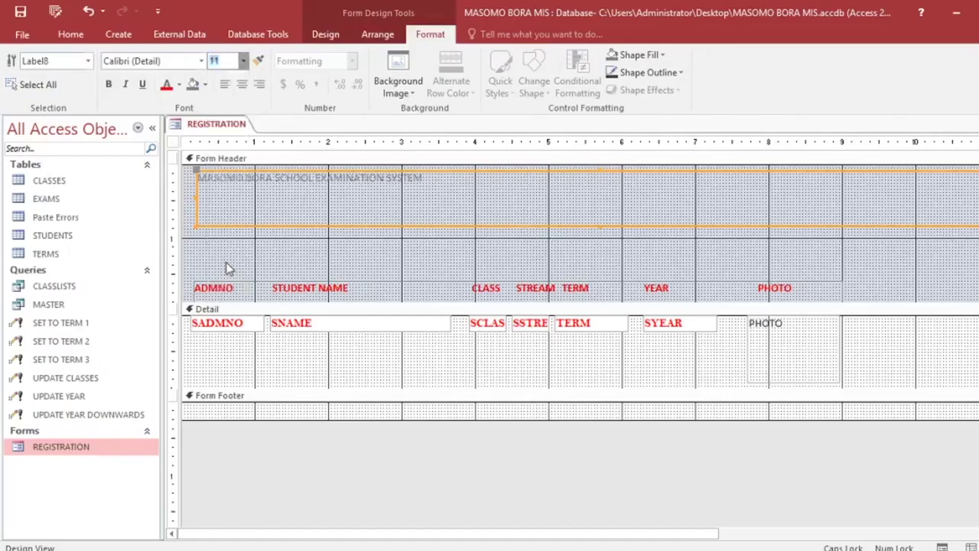
pyautogui.click(166, 84)
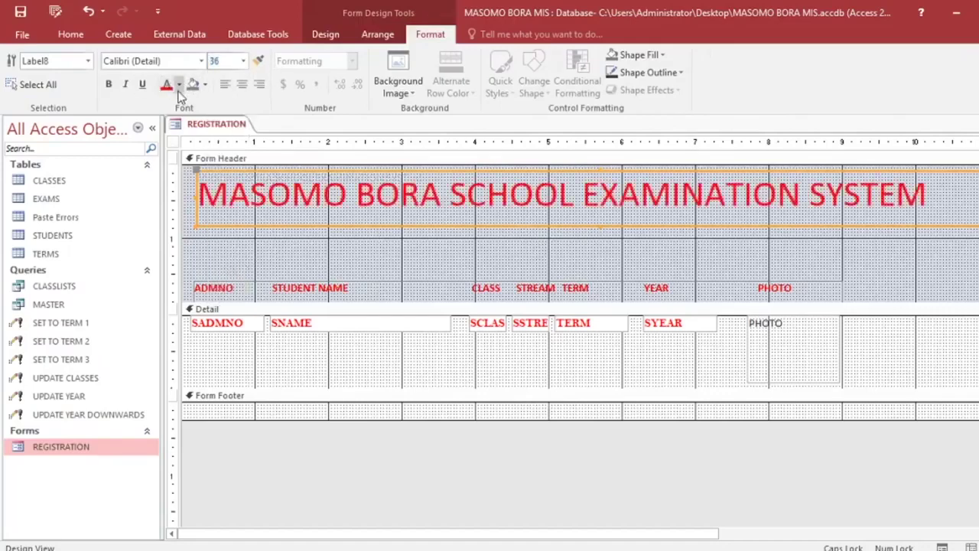
pyautogui.click(180, 85)
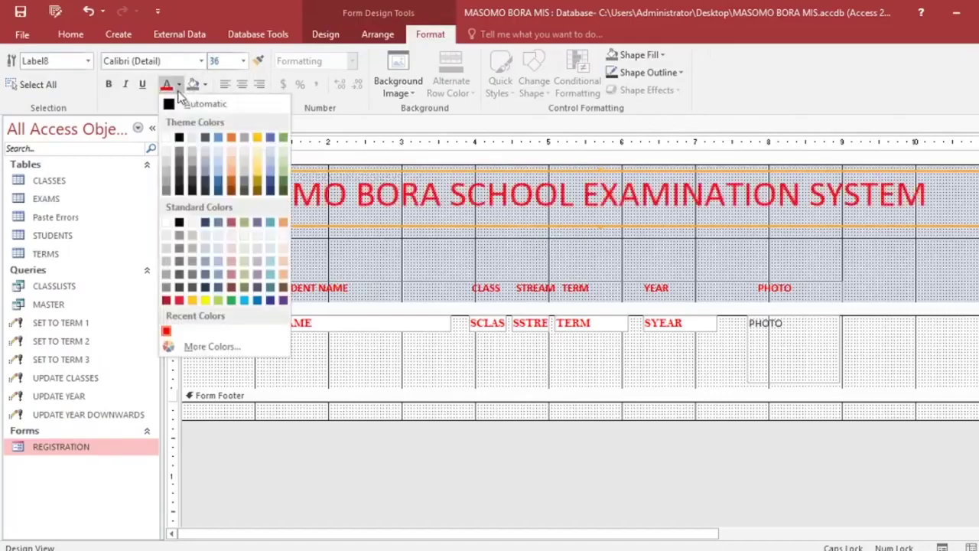
pyautogui.click(231, 300)
# Make the title label's text bold, without italic or underline.
pyautogui.click(124, 86)
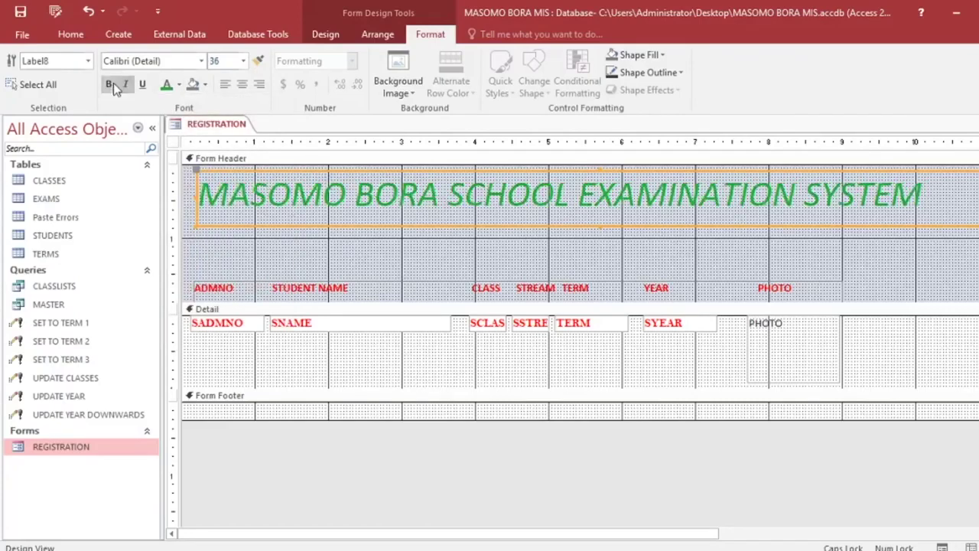
pyautogui.click(142, 85)
pyautogui.click(127, 85)
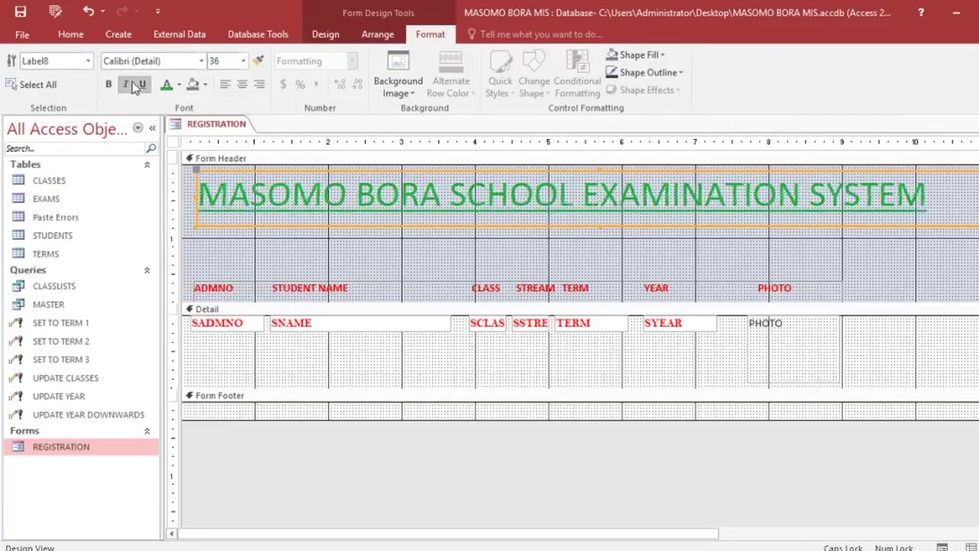
pyautogui.click(141, 85)
pyautogui.click(109, 85)
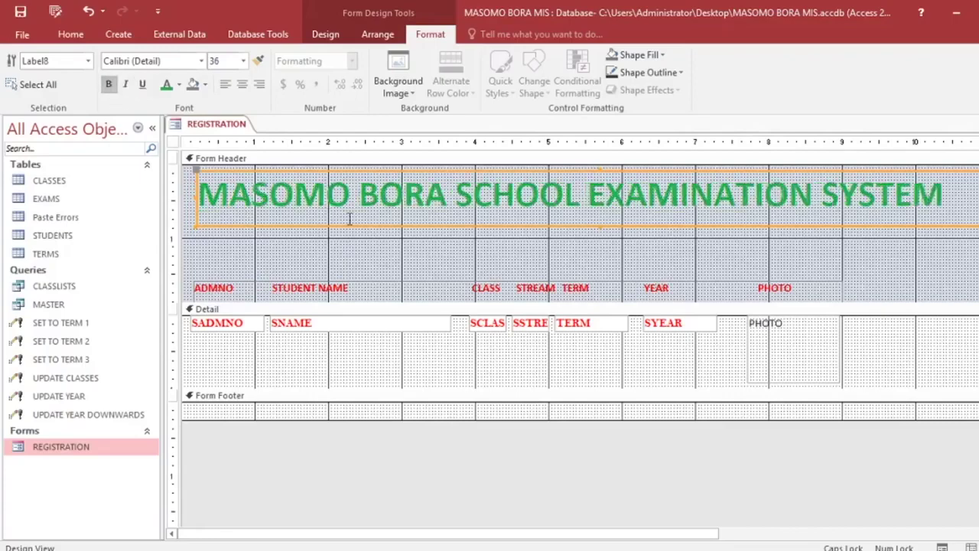
# Move the title label right so that it starts about 1.4 from the form's left edge, leaving space beside it in the Form Header.
pyautogui.click(420, 258)
pyautogui.moveTo(400, 217); pyautogui.dragTo(461, 236)
pyautogui.click(367, 187)
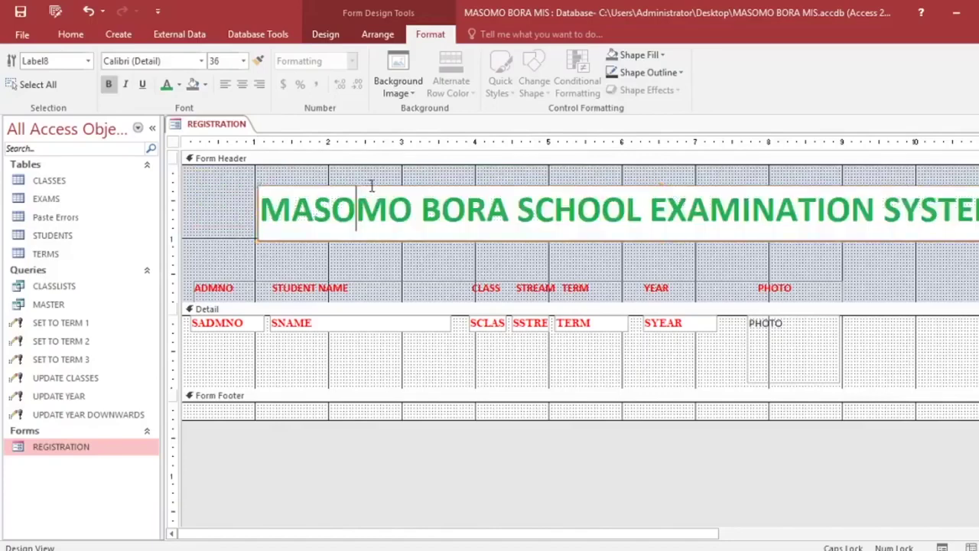
pyautogui.click(398, 247)
pyautogui.moveTo(404, 234); pyautogui.dragTo(446, 211)
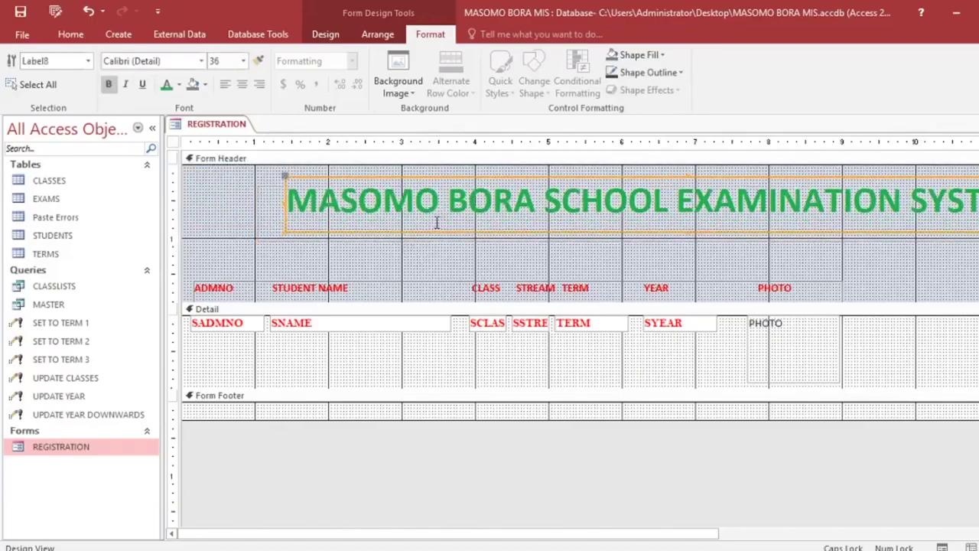
# Insert queens.png from the Pictures folder as an image before the title in the Form Header and enlarge it to about 1.3 wide.
pyautogui.click(328, 35)
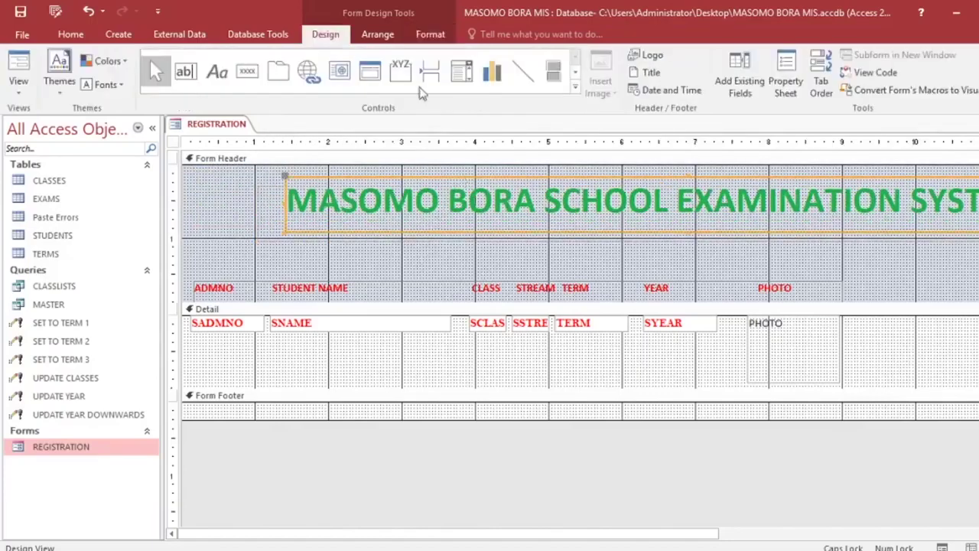
pyautogui.click(575, 86)
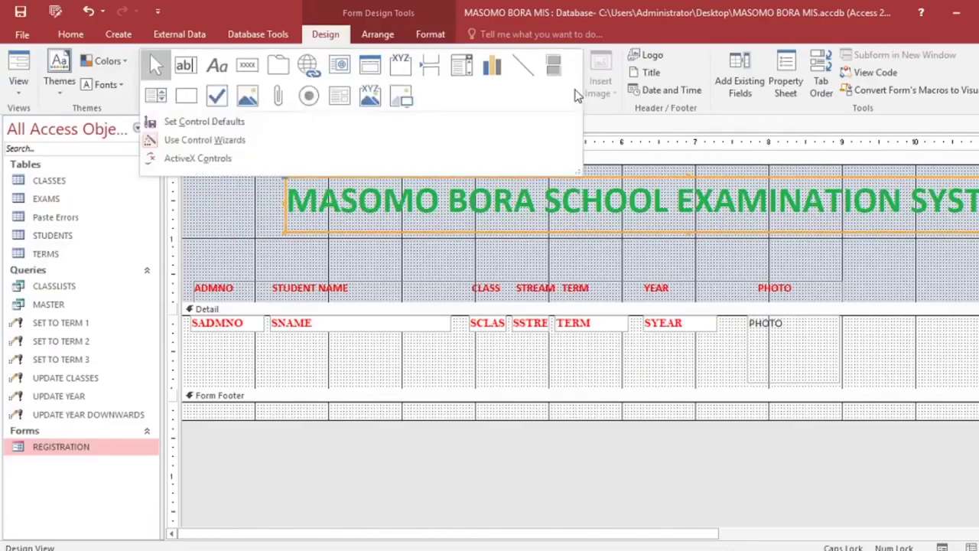
pyautogui.click(410, 101)
pyautogui.moveTo(189, 175); pyautogui.dragTo(268, 243)
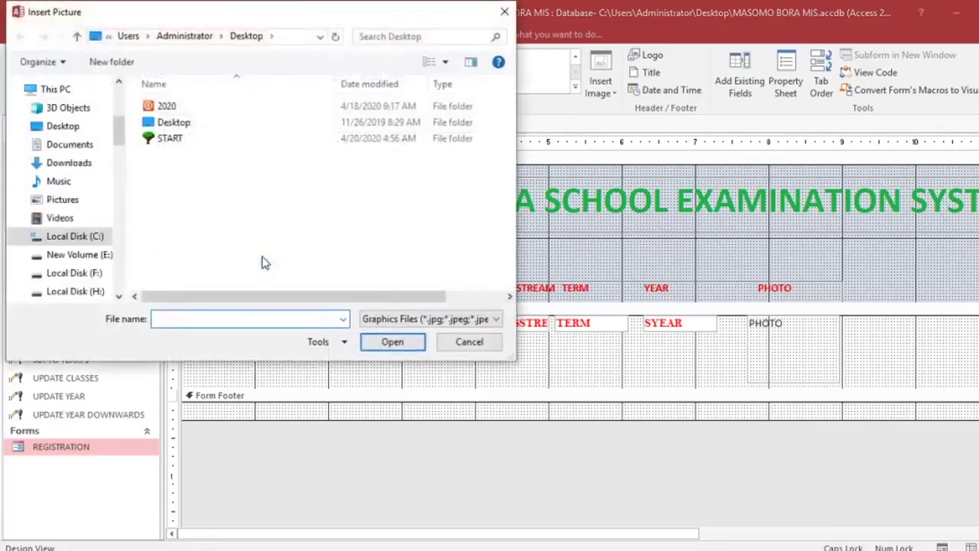
pyautogui.click(85, 204)
pyautogui.scroll(-2, 352, 188)
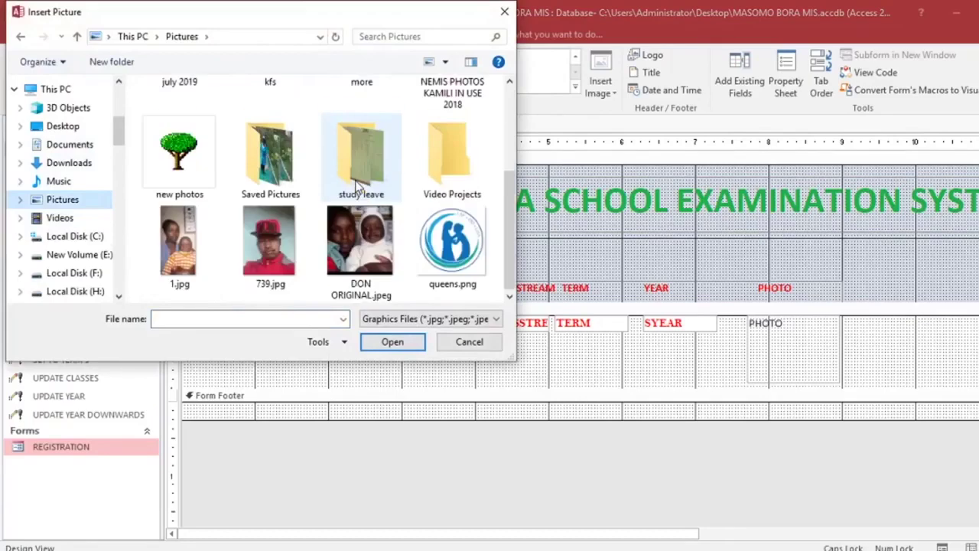
pyautogui.click(473, 247)
pyautogui.doubleClick(473, 247)
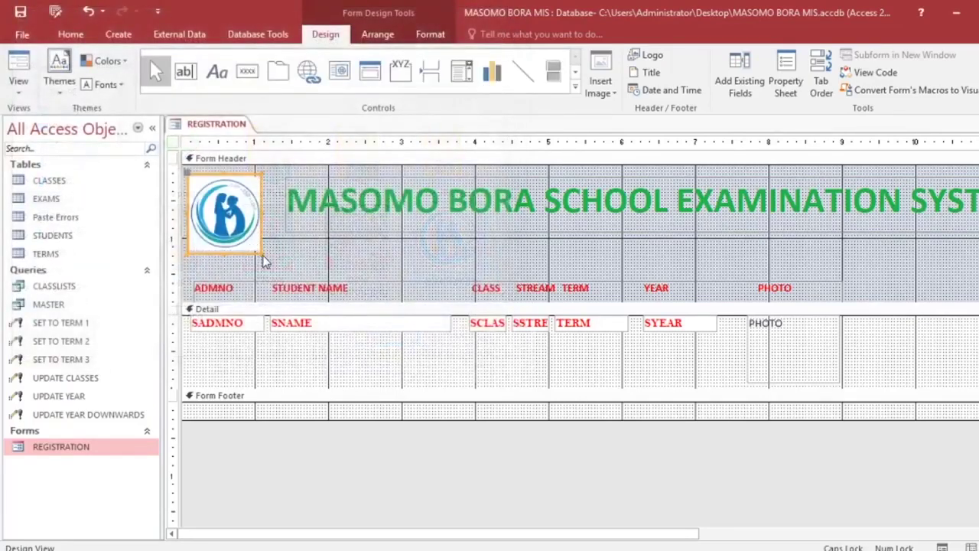
pyautogui.moveTo(261, 253); pyautogui.dragTo(287, 273)
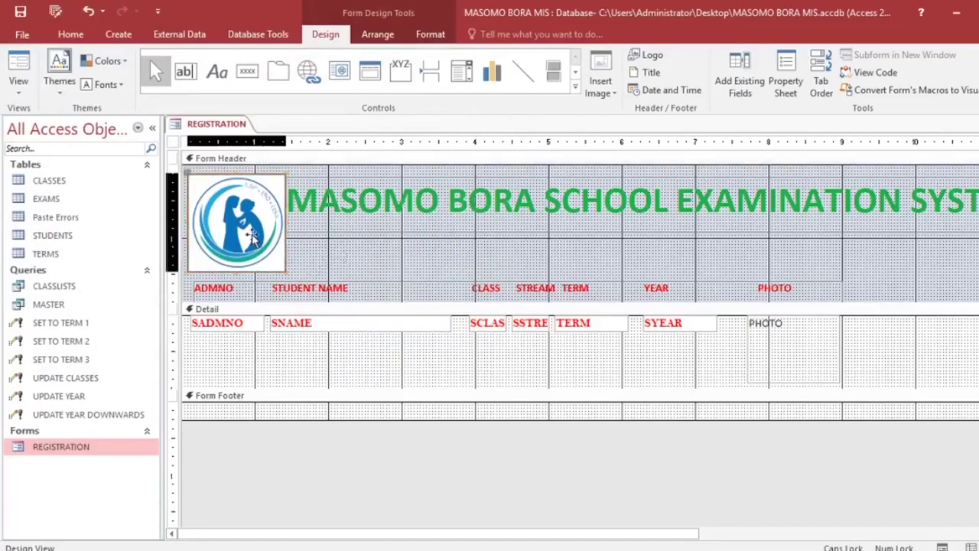
pyautogui.moveTo(254, 236); pyautogui.dragTo(256, 232)
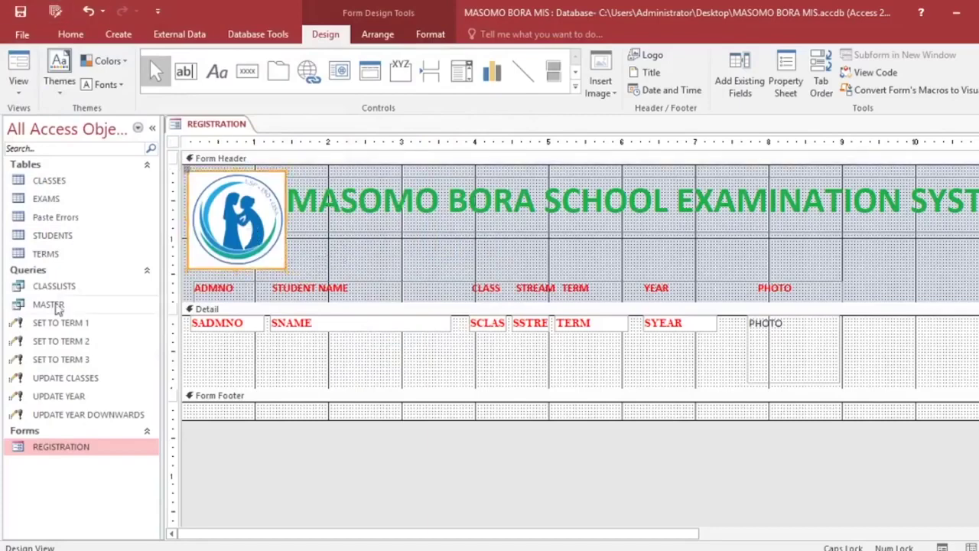
# Set both the alternate fill and the fill colour of the Detail section to orange.
pyautogui.rightClick(224, 348)
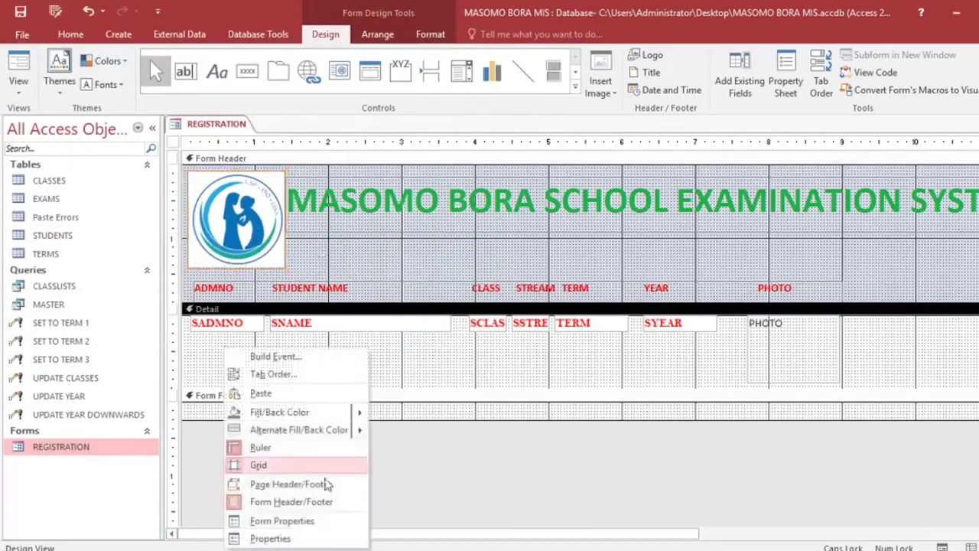
pyautogui.moveTo(350, 416)
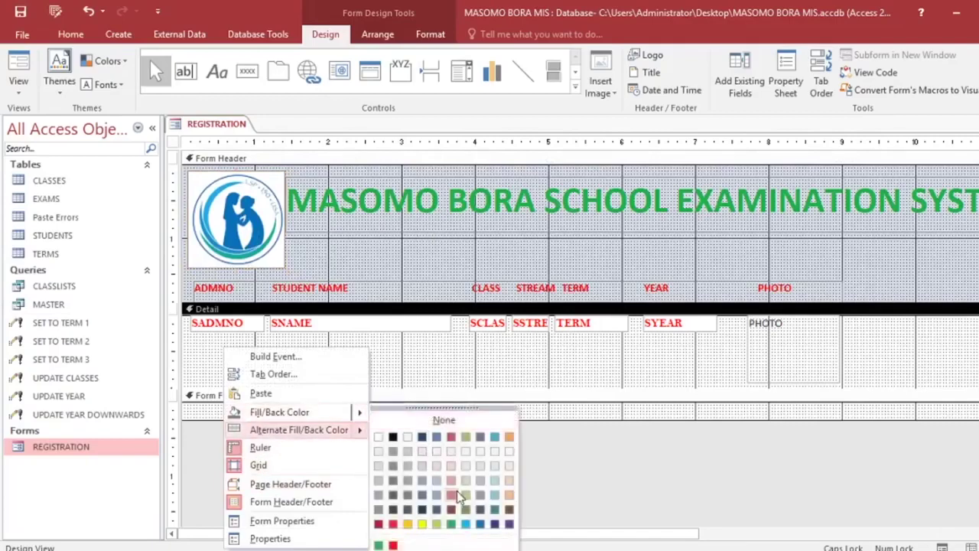
pyautogui.click(509, 494)
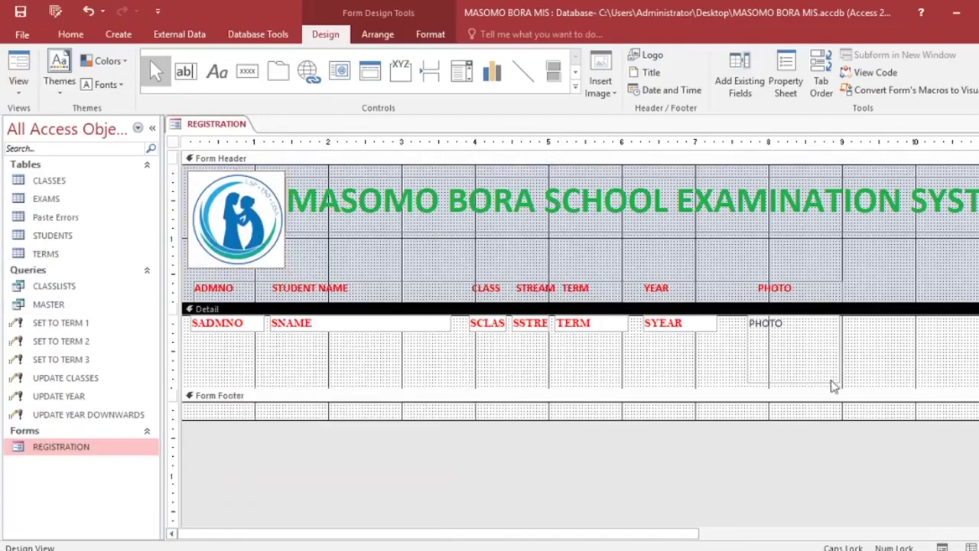
pyautogui.rightClick(429, 359)
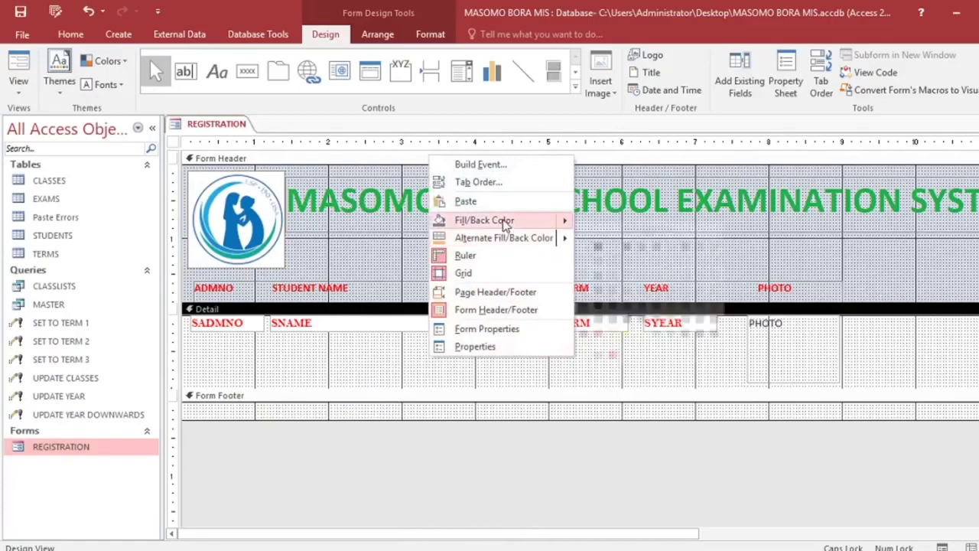
pyautogui.moveTo(508, 222)
pyautogui.click(711, 291)
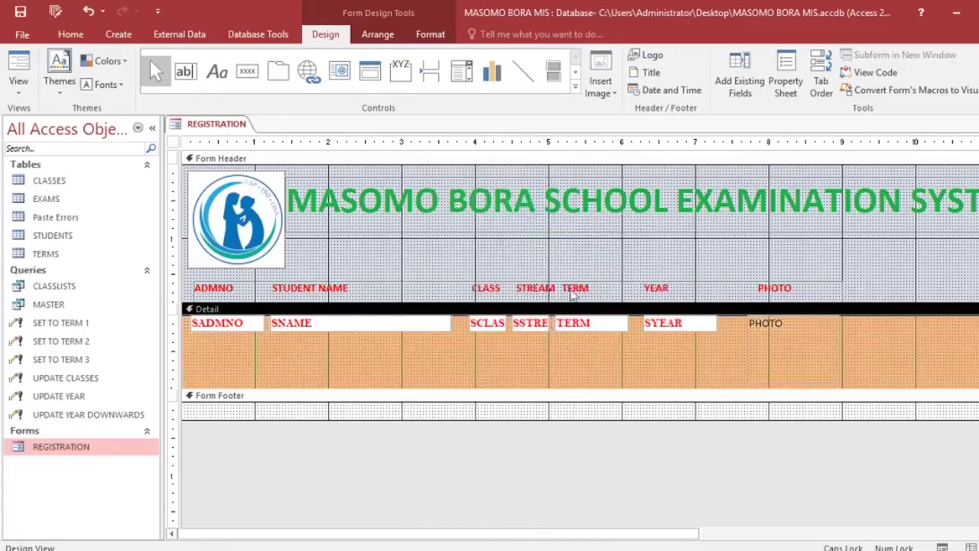
# Preview the REGISTRATION form in Form View and return to Design View.
pyautogui.click(19, 77)
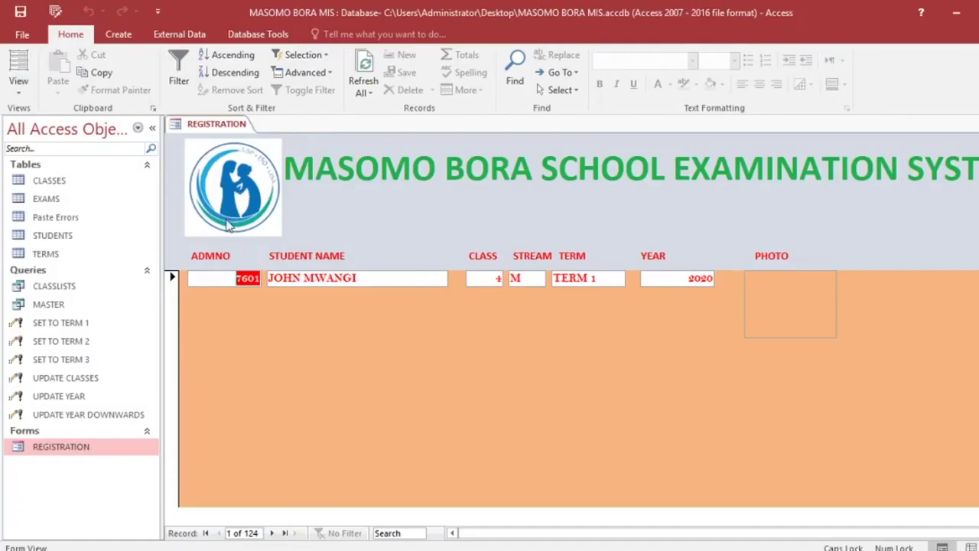
pyautogui.rightClick(365, 229)
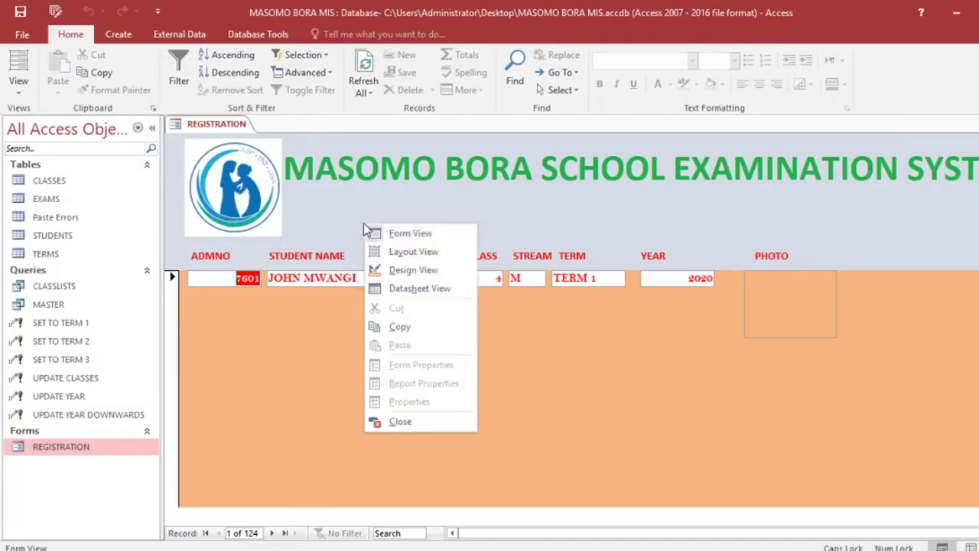
pyautogui.click(386, 268)
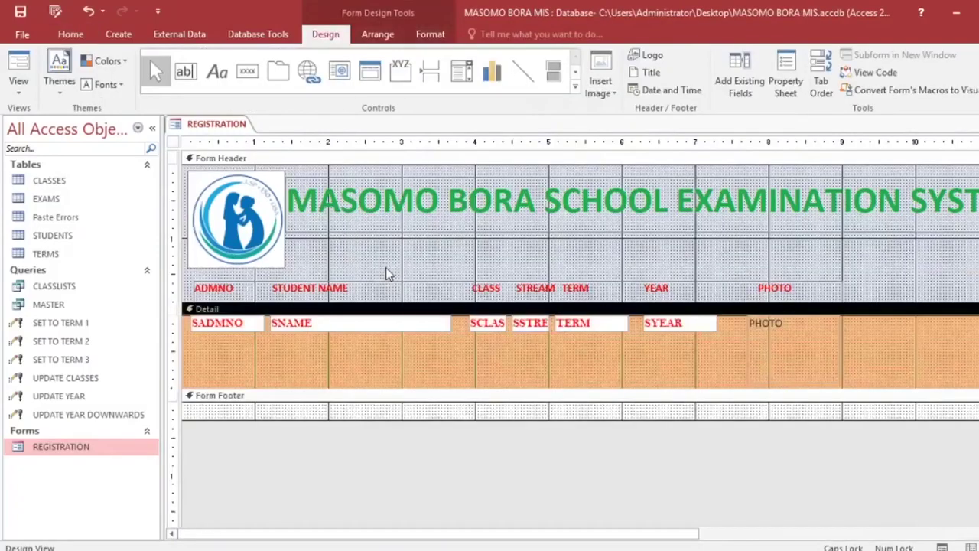
# Show the whole form's data properties in a widened Property Sheet and set Recordset Type to Dynaset (Inconsistent Updates).
pyautogui.click(785, 85)
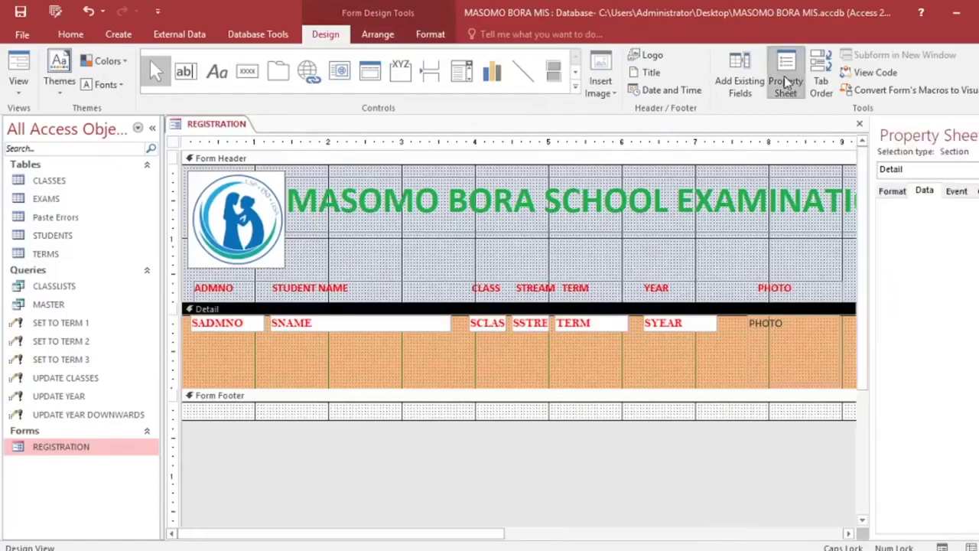
pyautogui.click(911, 170)
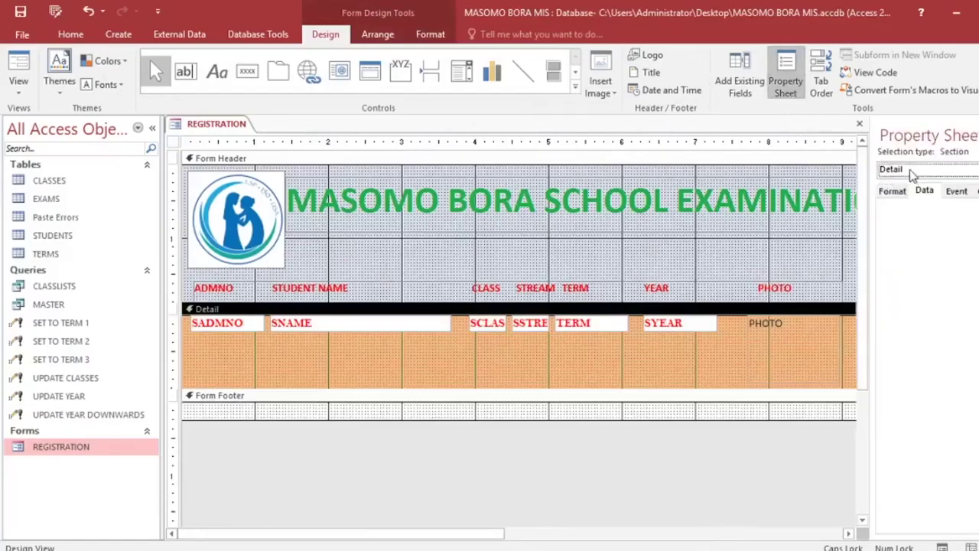
pyautogui.click(915, 196)
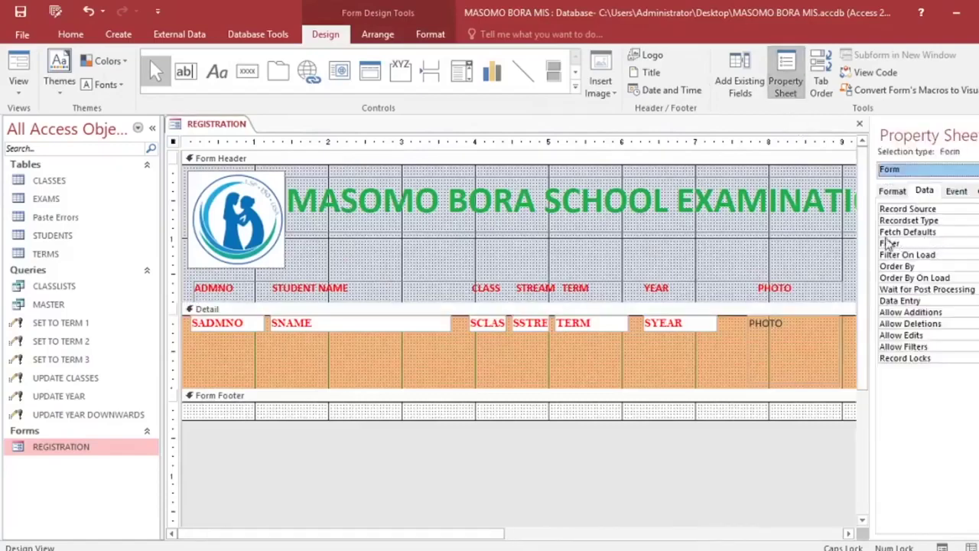
pyautogui.moveTo(872, 239); pyautogui.dragTo(691, 236)
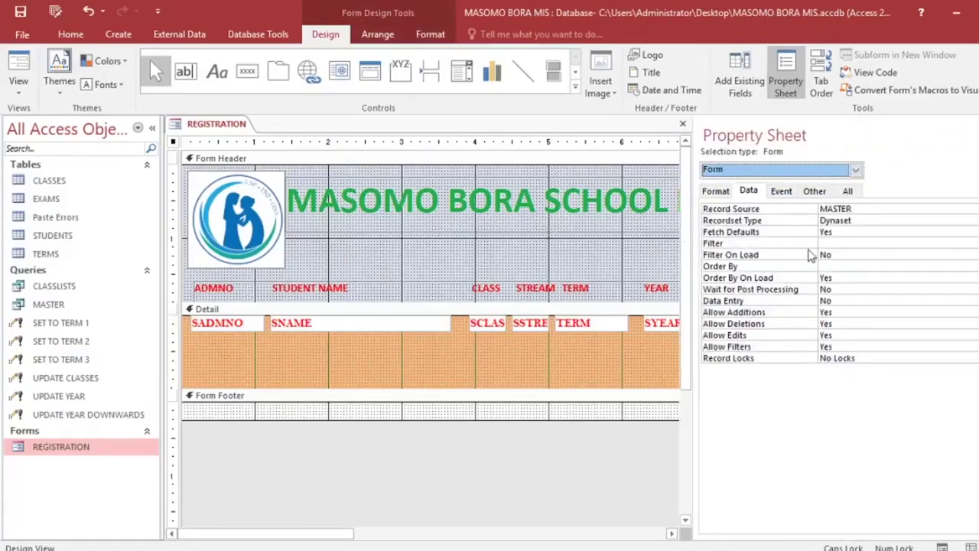
pyautogui.click(750, 193)
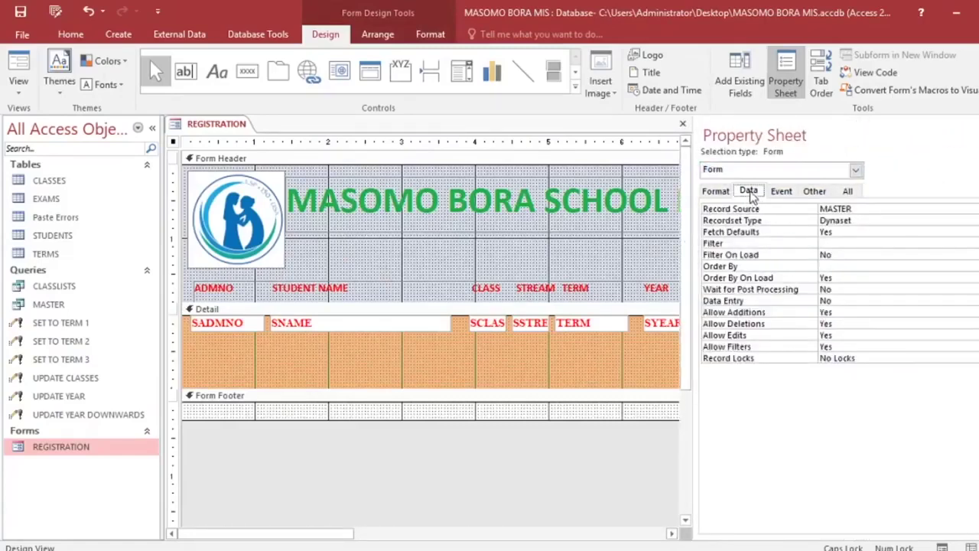
pyautogui.doubleClick(863, 219)
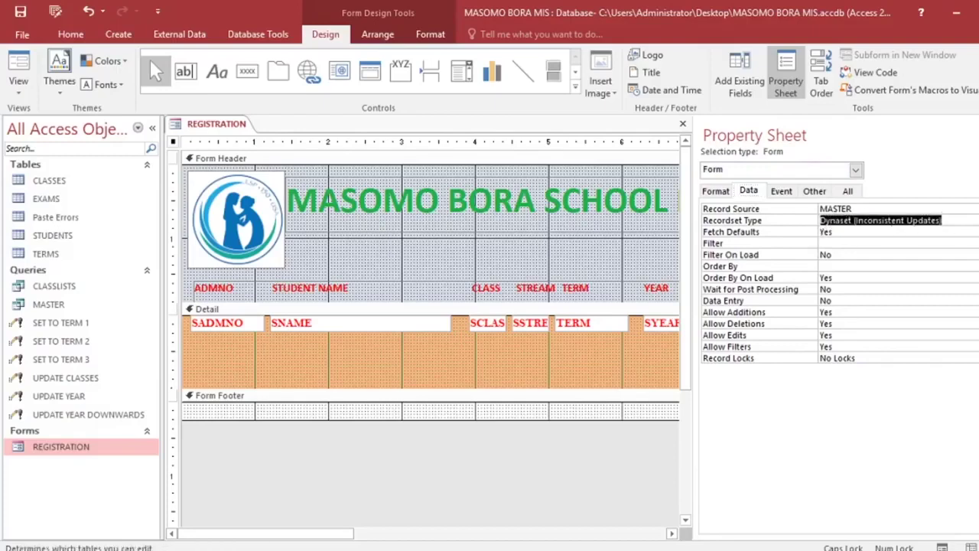
pyautogui.hotkey('alt', 'Down')
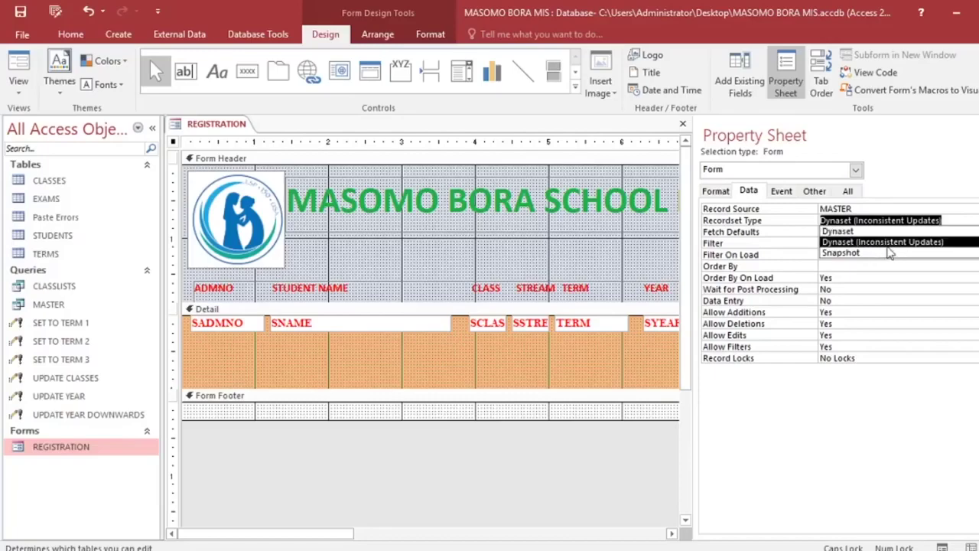
pyautogui.click(927, 241)
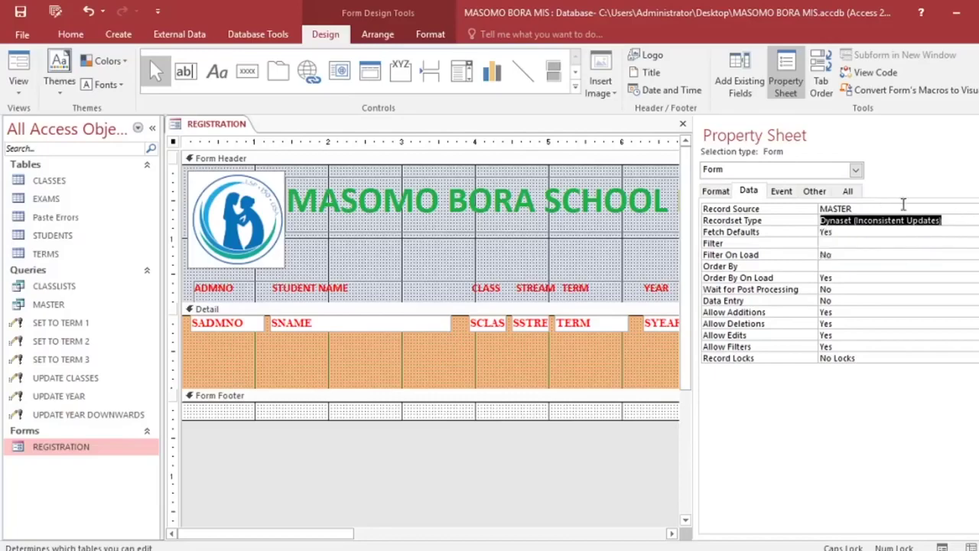
# Set the form's Default View property to Continuous Forms and close the Property Sheet.
pyautogui.click(848, 191)
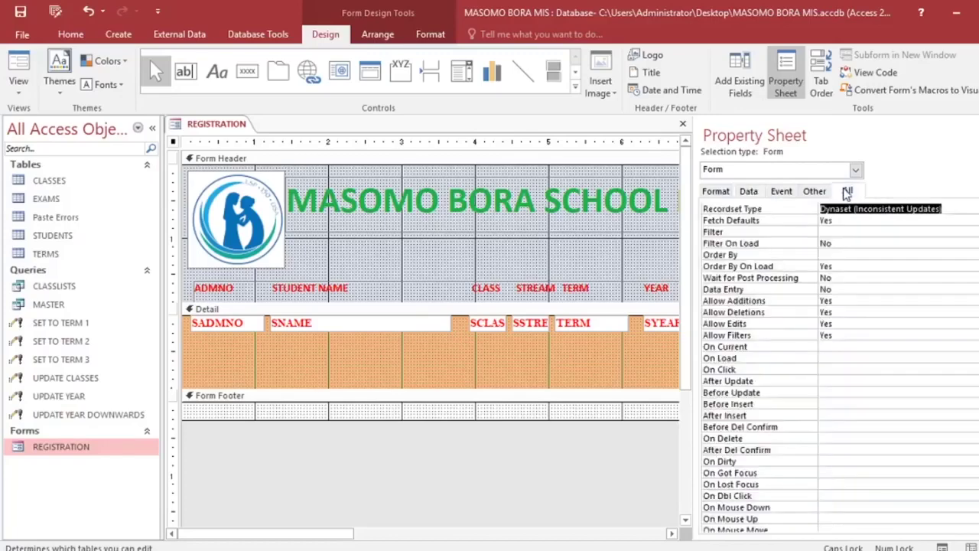
pyautogui.scroll(15, 837, 367)
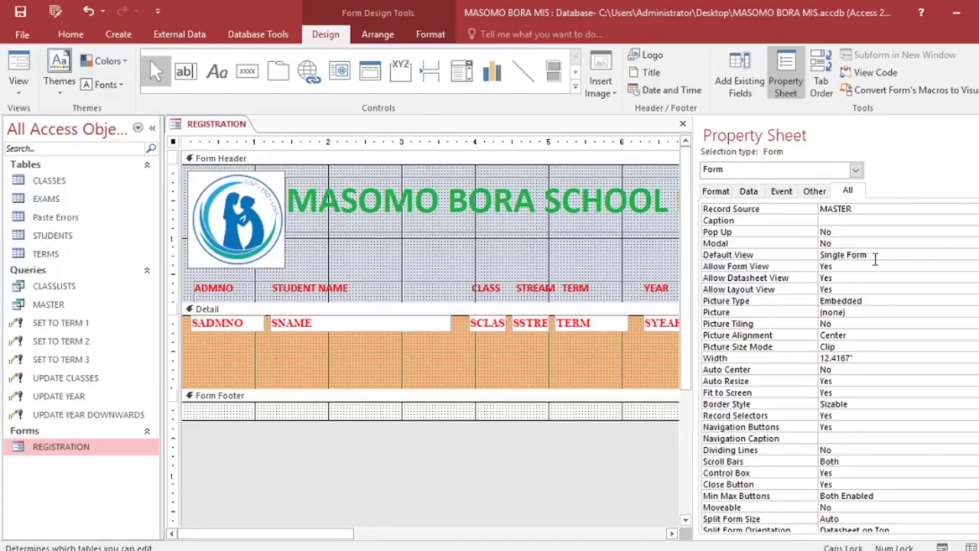
pyautogui.click(972, 254)
pyautogui.click(973, 255)
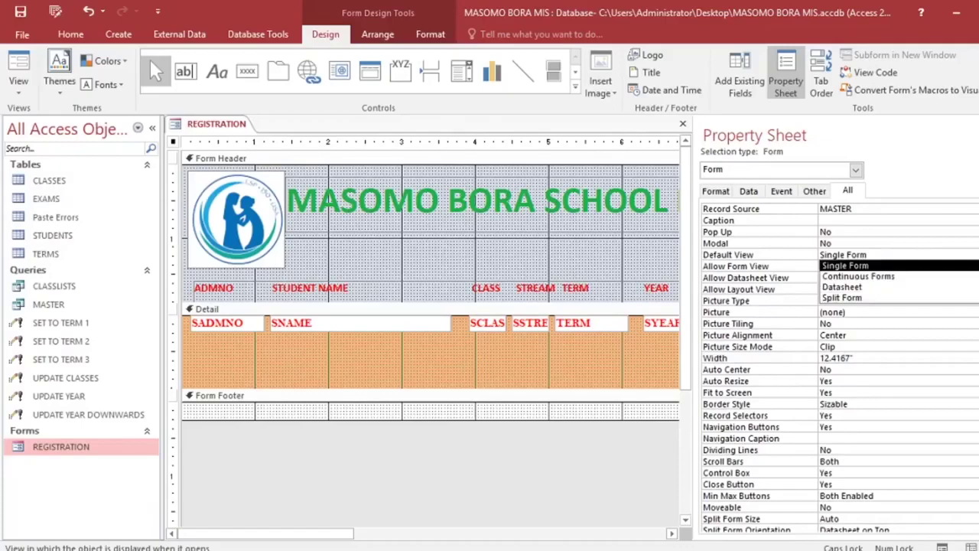
pyautogui.click(911, 276)
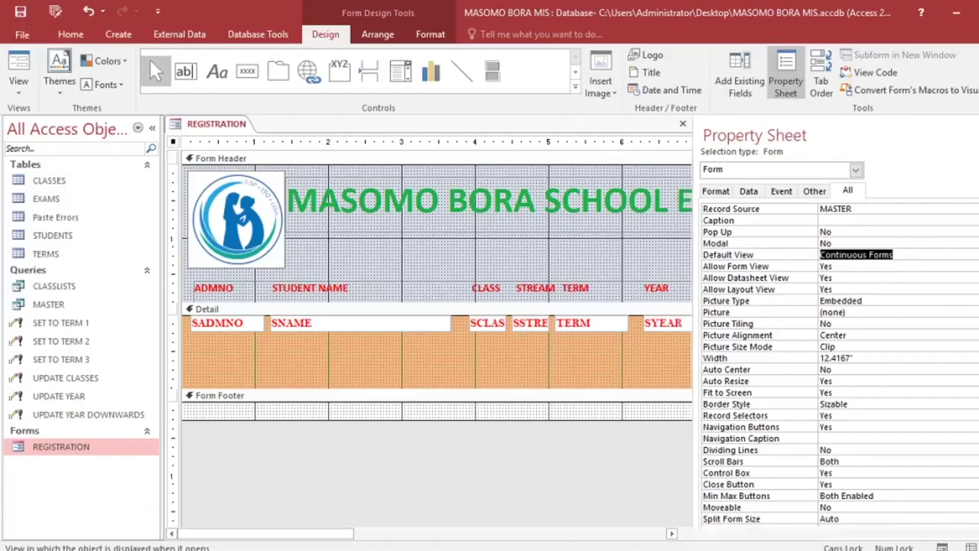
pyautogui.press('F4')
# Preview the REGISTRATION form in Form View, browse through its student records and close the form.
pyautogui.click(19, 65)
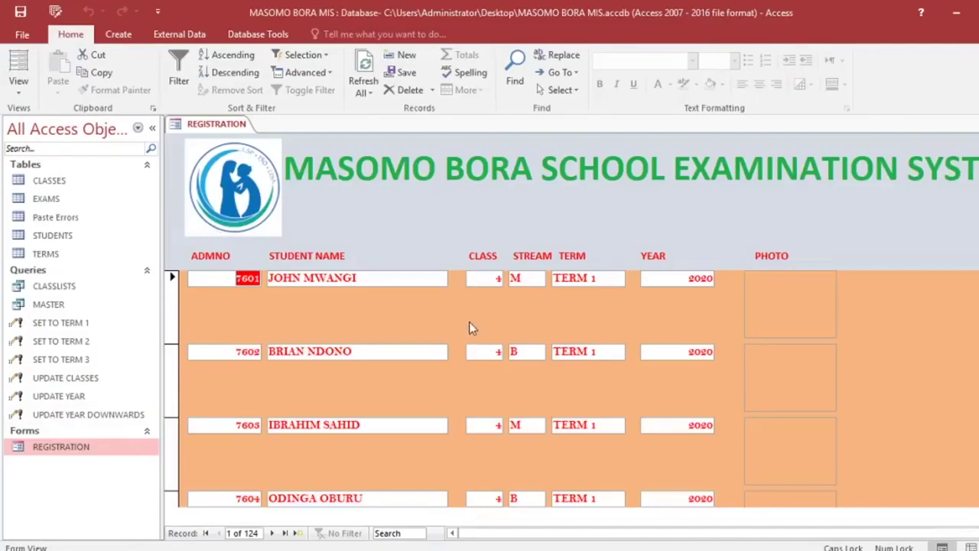
pyautogui.scroll(-7, 470, 325)
pyautogui.scroll(-12, 482, 348)
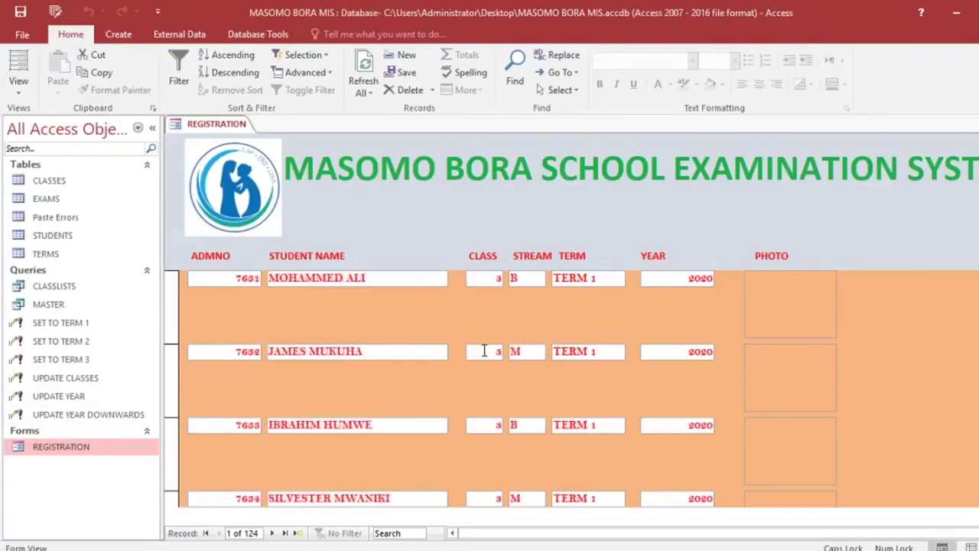
pyautogui.scroll(15, 485, 351)
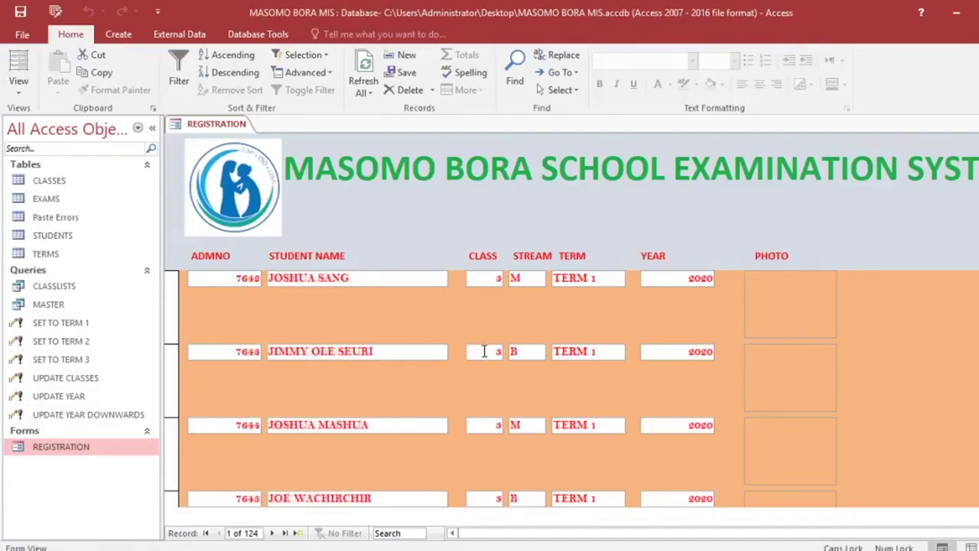
pyautogui.scroll(3, 484, 350)
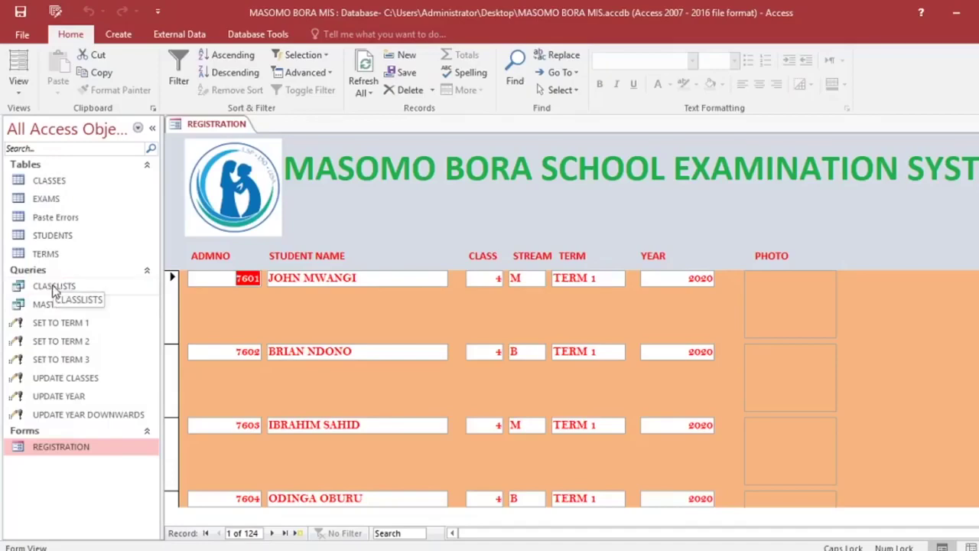
pyautogui.rightClick(819, 217)
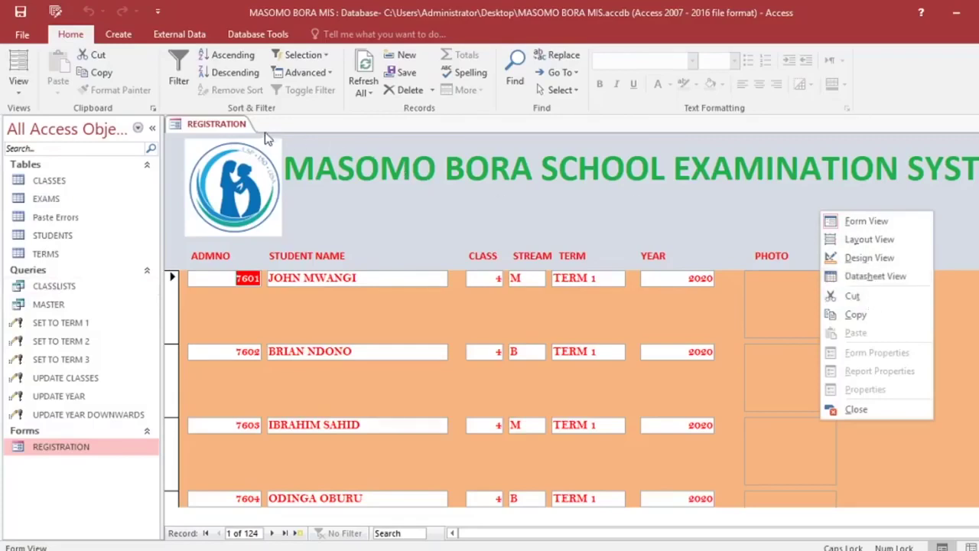
pyautogui.rightClick(218, 129)
pyautogui.click(264, 167)
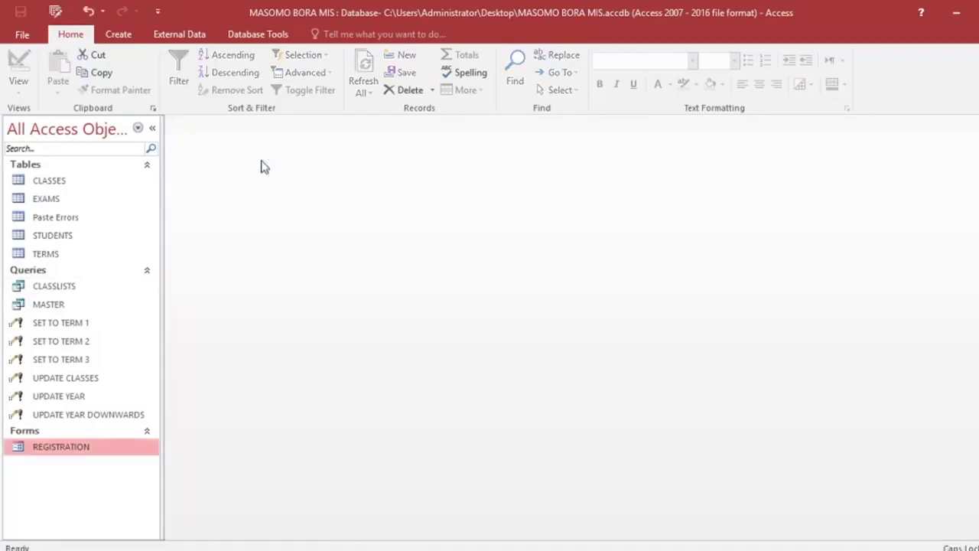
# Duplicate the MASTER query under the name REGISTRATION.
pyautogui.click(55, 306)
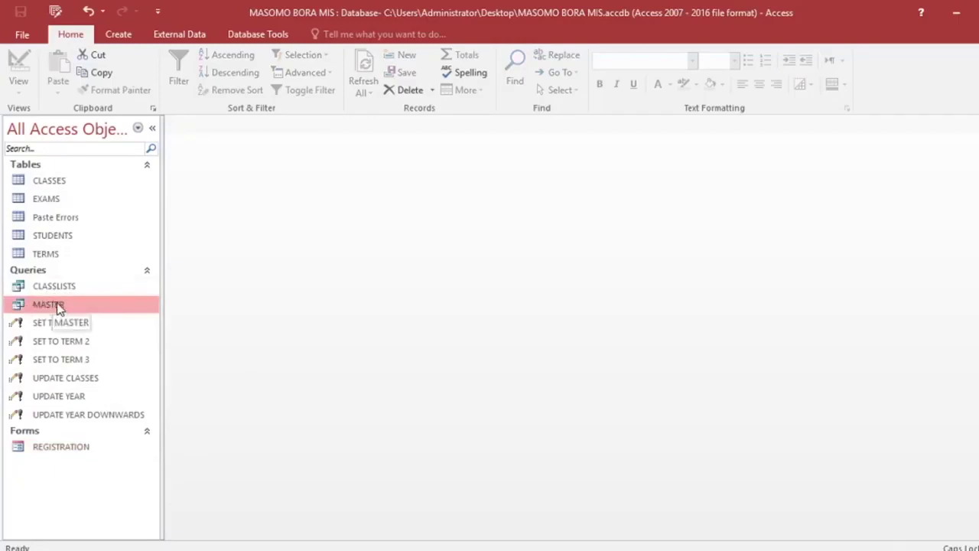
pyautogui.rightClick(58, 308)
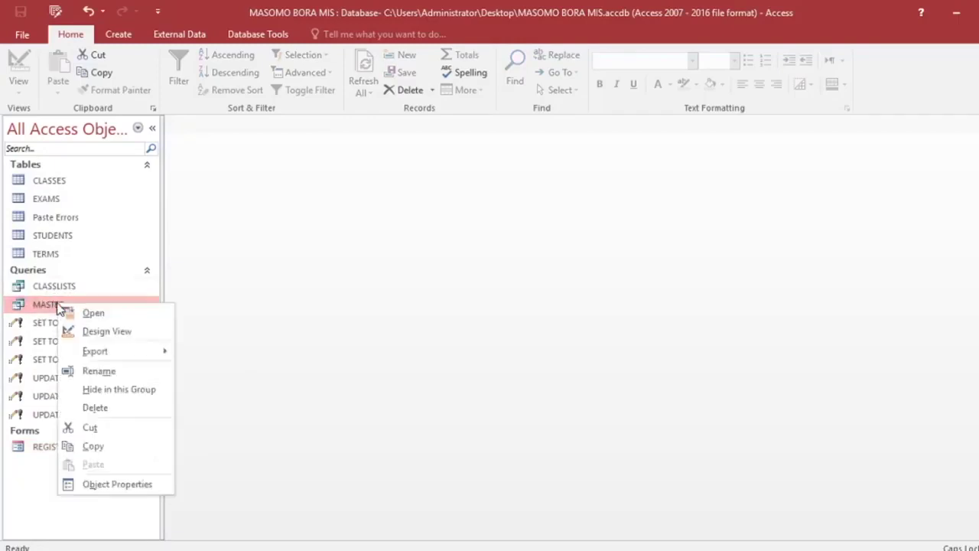
pyautogui.click(122, 448)
pyautogui.rightClick(128, 358)
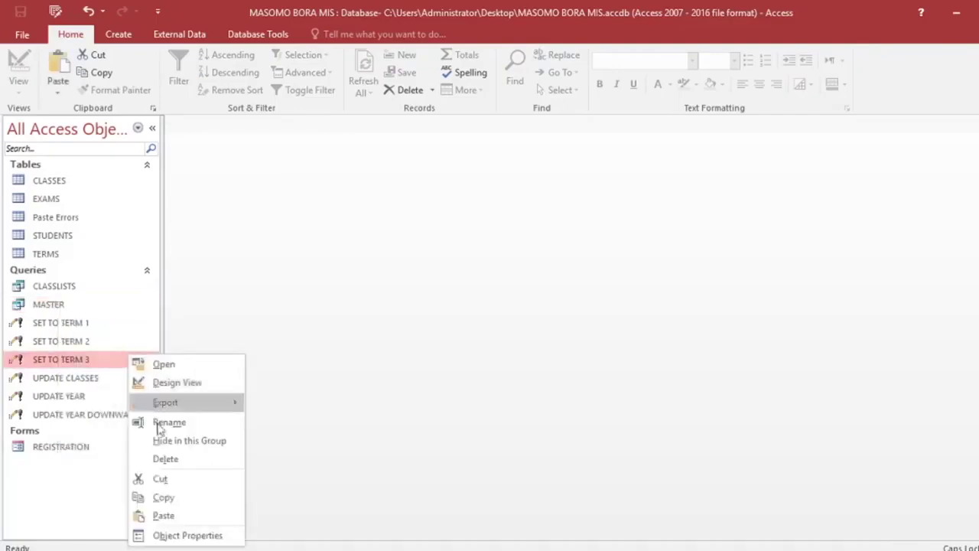
pyautogui.click(164, 516)
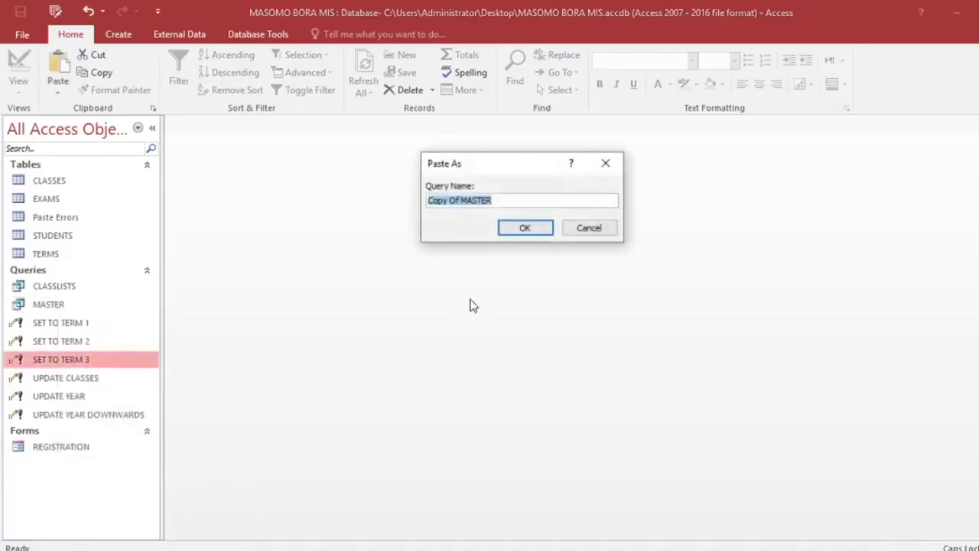
pyautogui.write('REG')
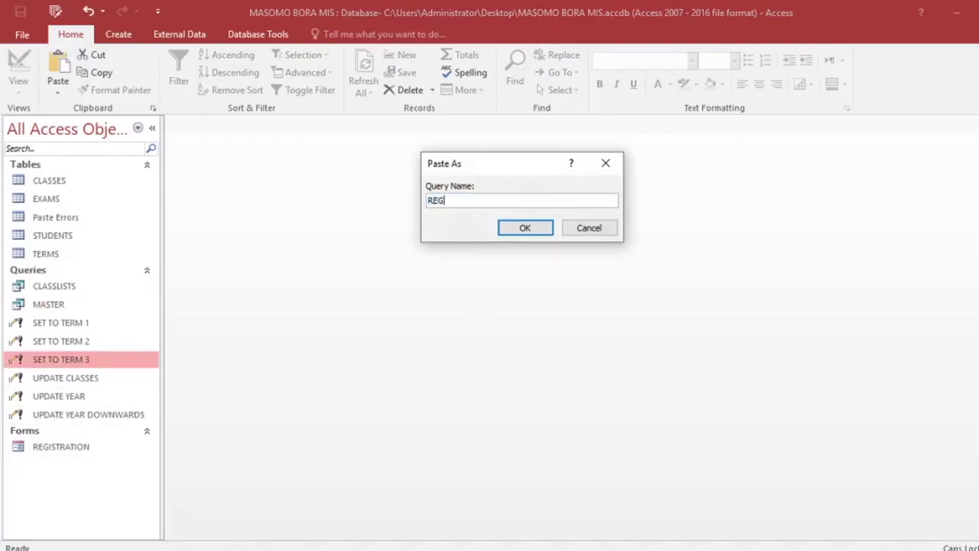
pyautogui.write('ISTRATION')
pyautogui.press('Return')
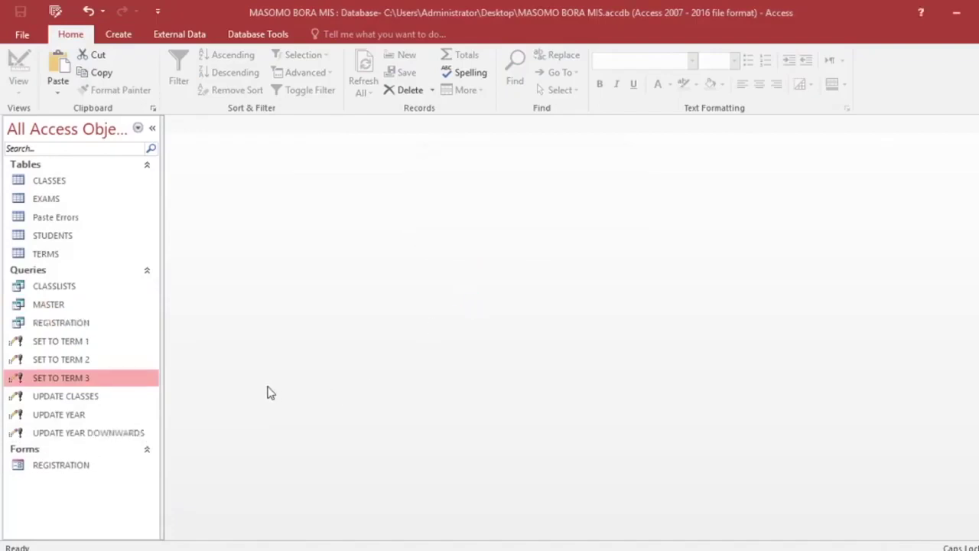
# Open the REGISTRATION query in Design View and set the SCLASS criteria to the parameter [ENTER CLASS].
pyautogui.click(57, 323)
pyautogui.rightClick(59, 324)
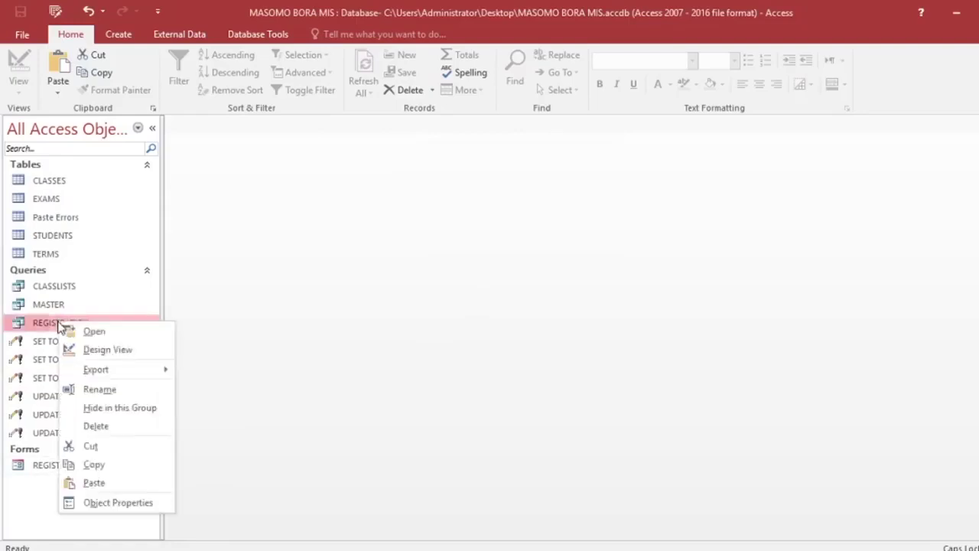
pyautogui.click(98, 349)
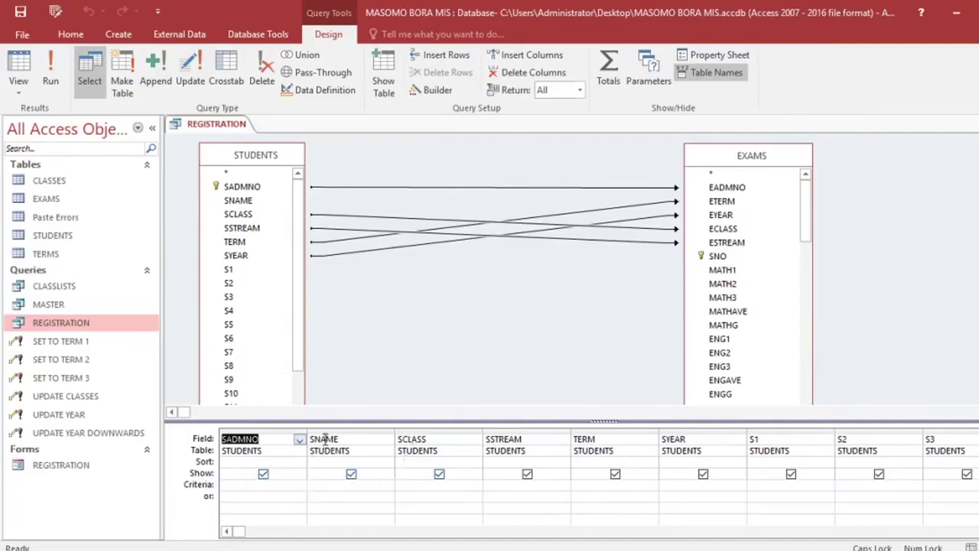
pyautogui.click(418, 482)
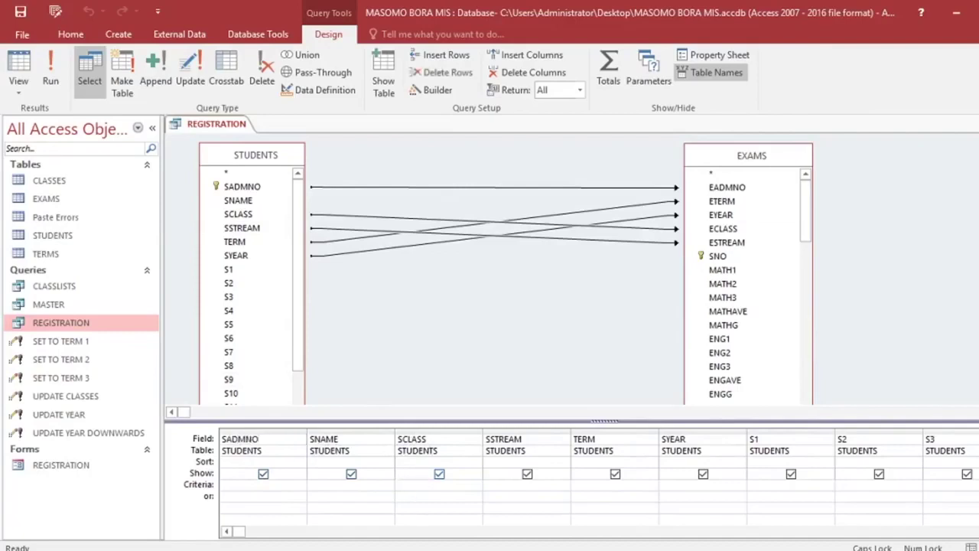
pyautogui.write('[ETNER')
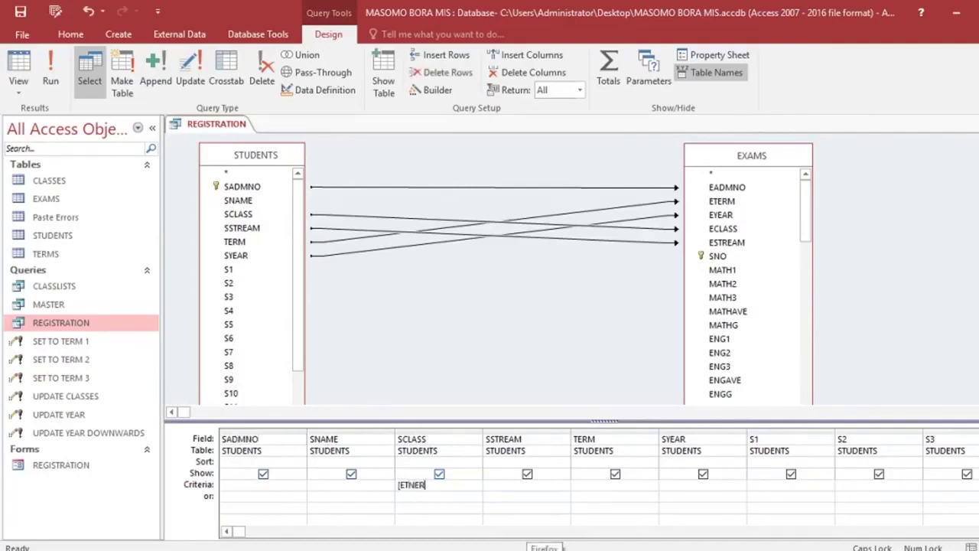
pyautogui.press('BackSpace')
pyautogui.write('NTER CLASS')
# Set the SSTREAM criteria to the parameter [ENTER STREAM], then save and close the REGISTRATION query.
pyautogui.click(498, 487)
pyautogui.write('[EN')
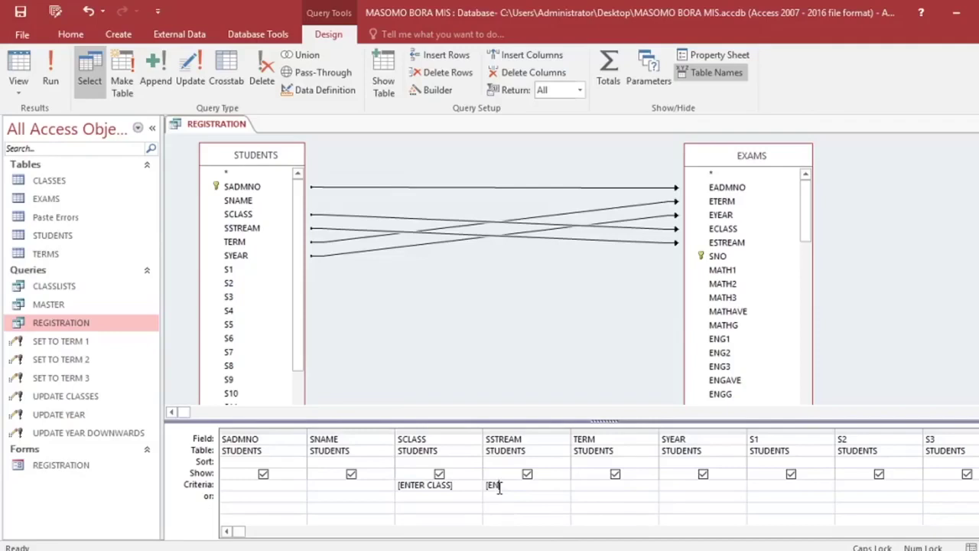
pyautogui.write('TER STREAM')
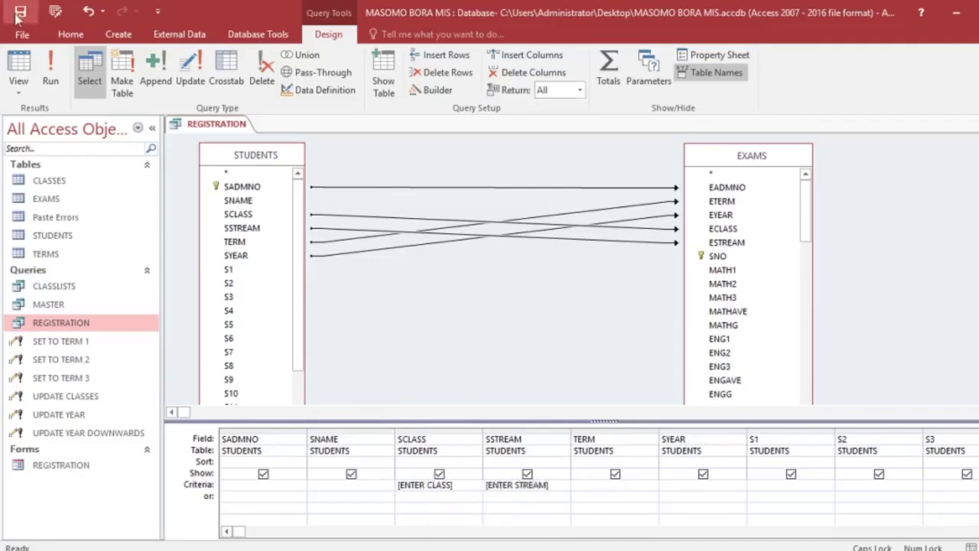
pyautogui.press('Escape')
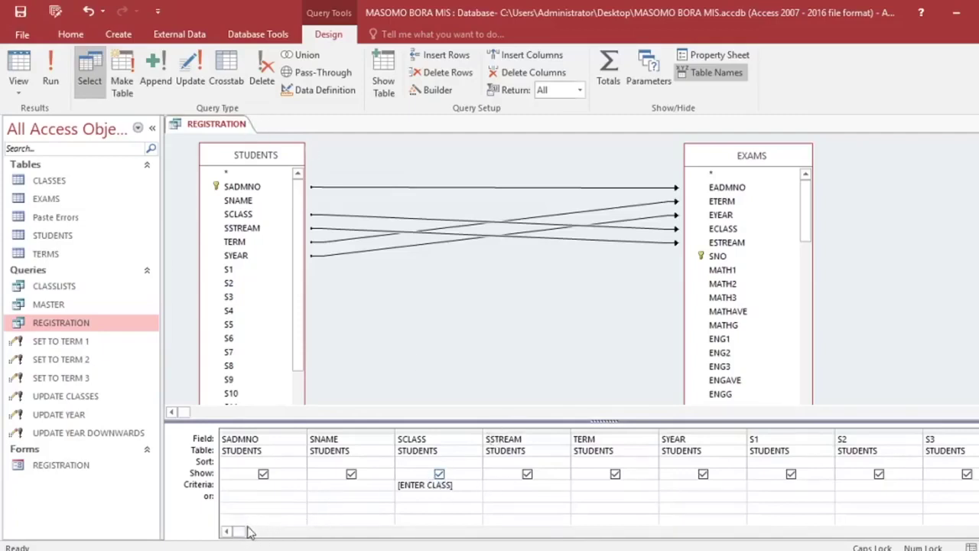
pyautogui.moveTo(244, 532)
pyautogui.mouseDown()
pyautogui.moveTo(306, 533)
pyautogui.moveTo(238, 533)
pyautogui.mouseUp()
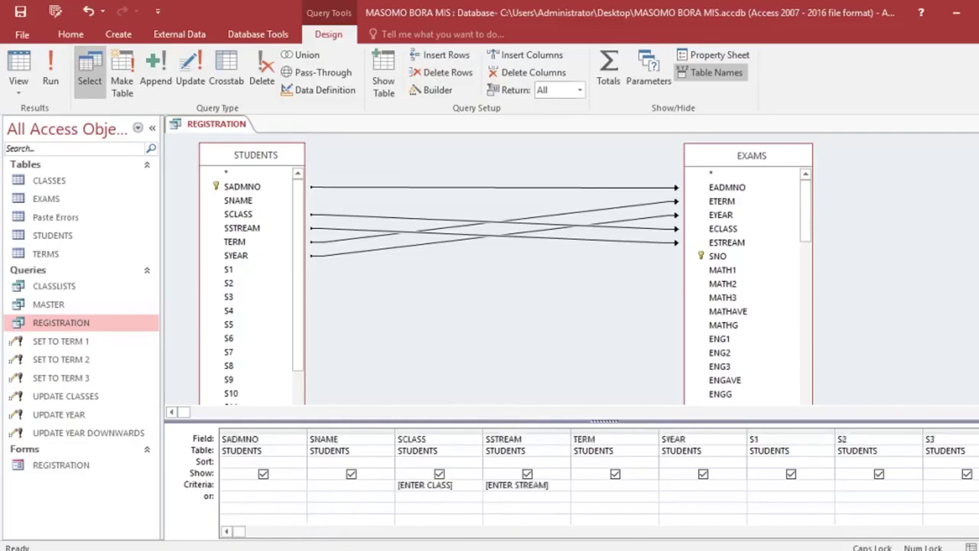
pyautogui.hotkey('ctrl', 'w')
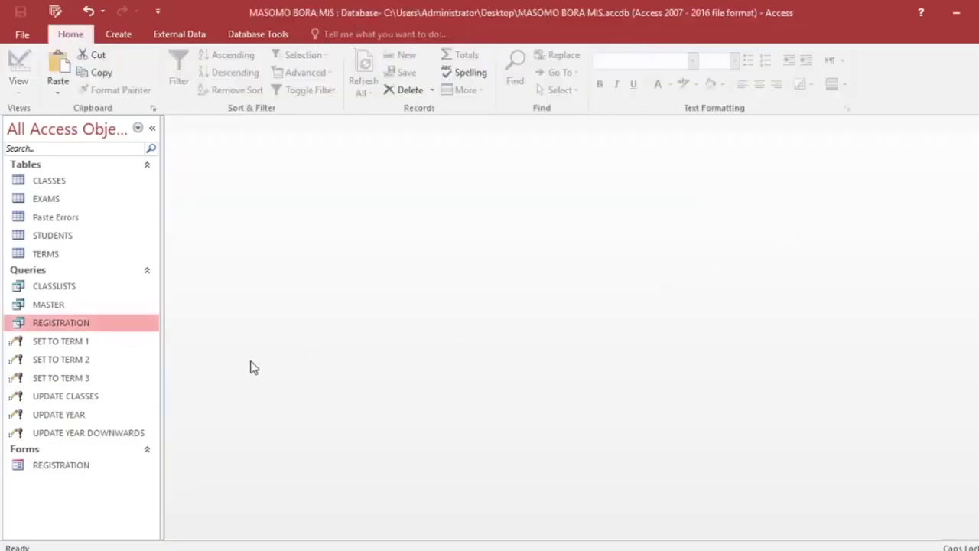
# Change the REGISTRATION form's Record Source to the REGISTRATION query in Design View, then save and close the form.
pyautogui.doubleClick(84, 466)
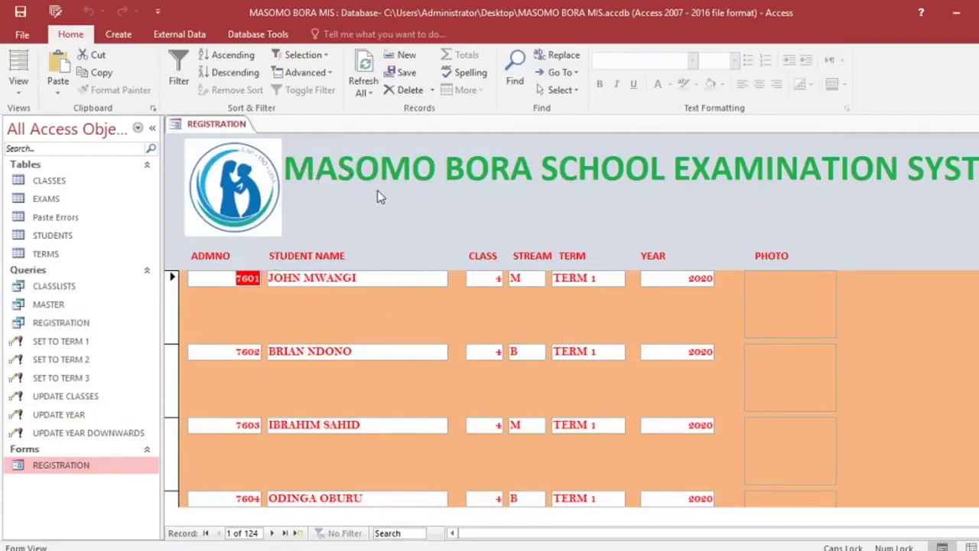
pyautogui.click(86, 319)
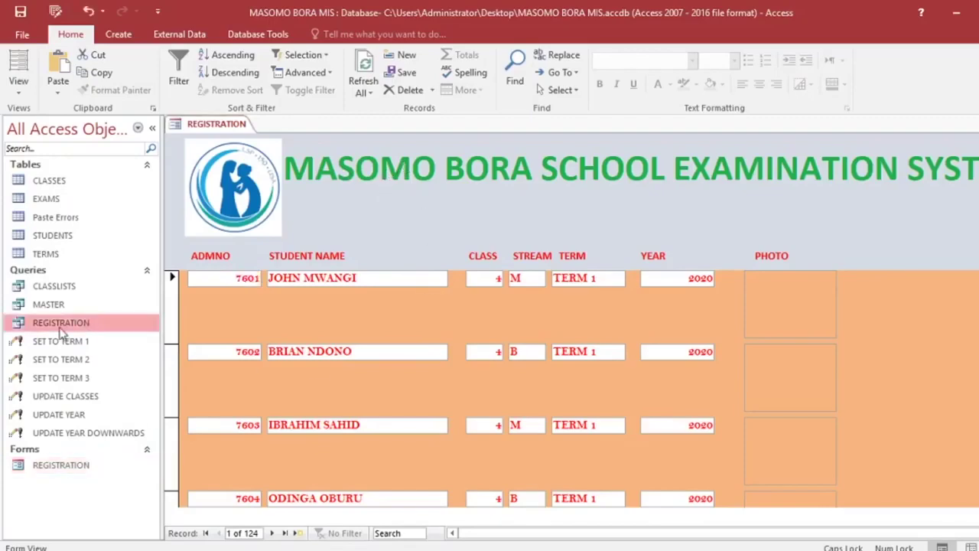
pyautogui.rightClick(383, 199)
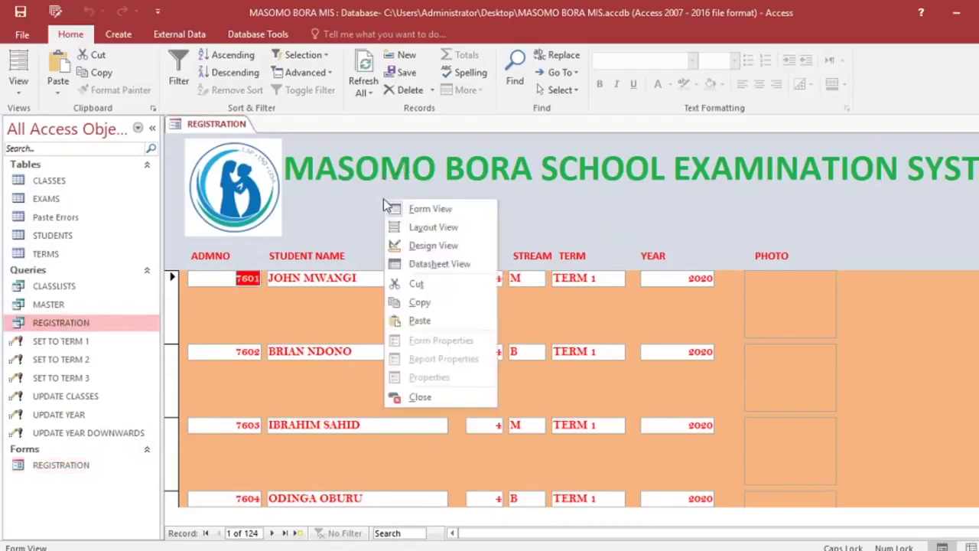
pyautogui.click(427, 244)
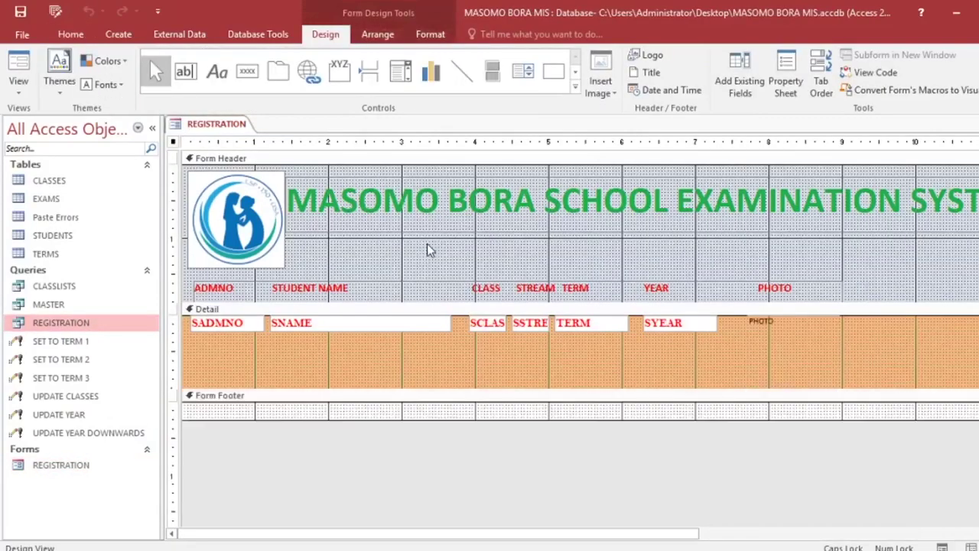
pyautogui.click(786, 86)
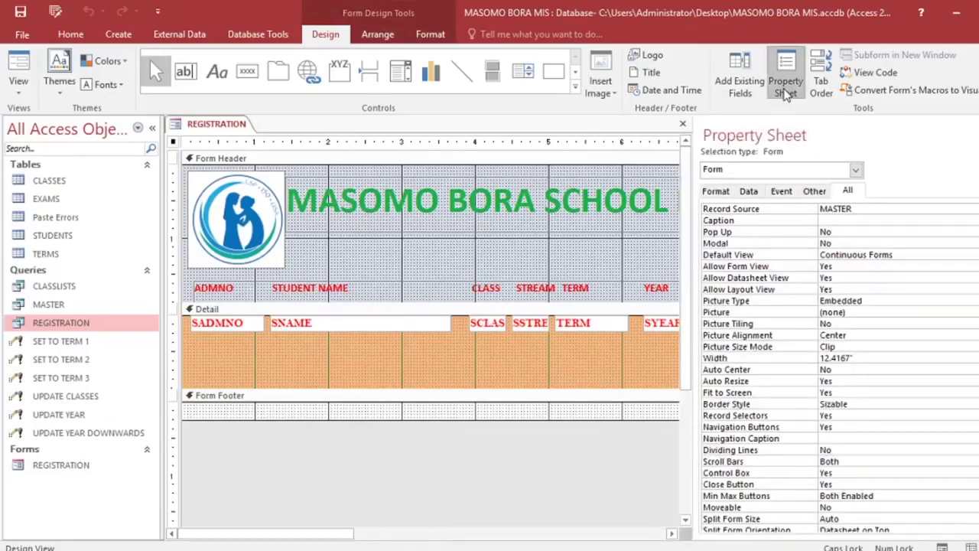
pyautogui.click(857, 211)
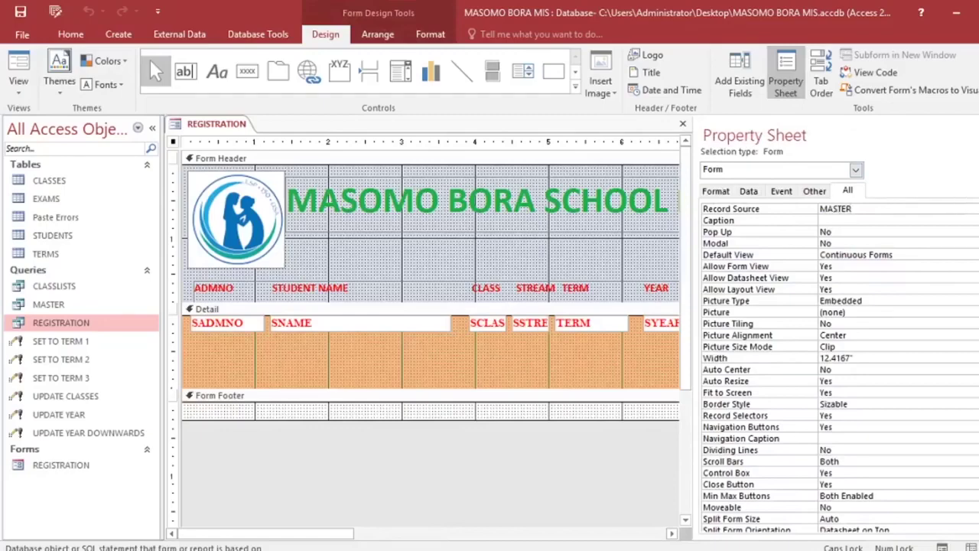
pyautogui.hotkey('alt', 'Down')
pyautogui.click(901, 275)
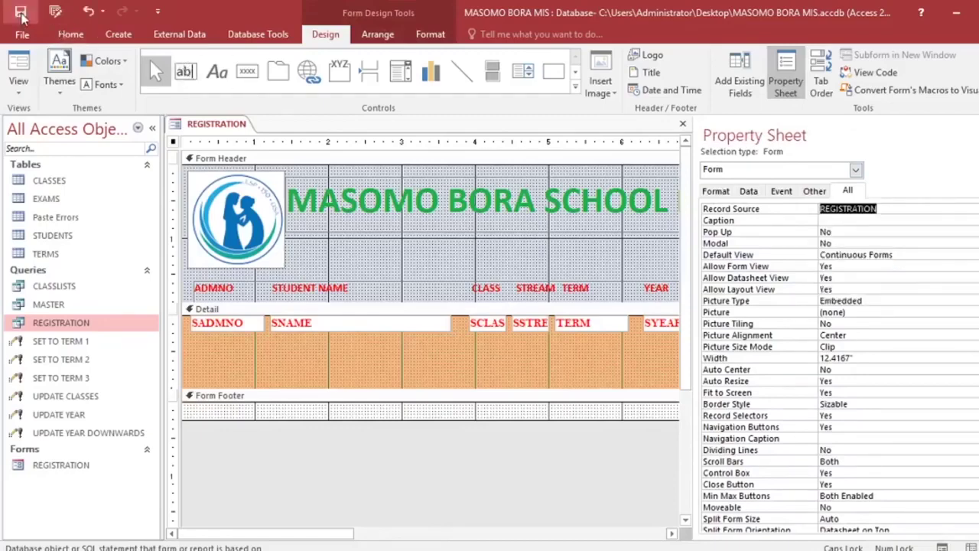
pyautogui.press('F4')
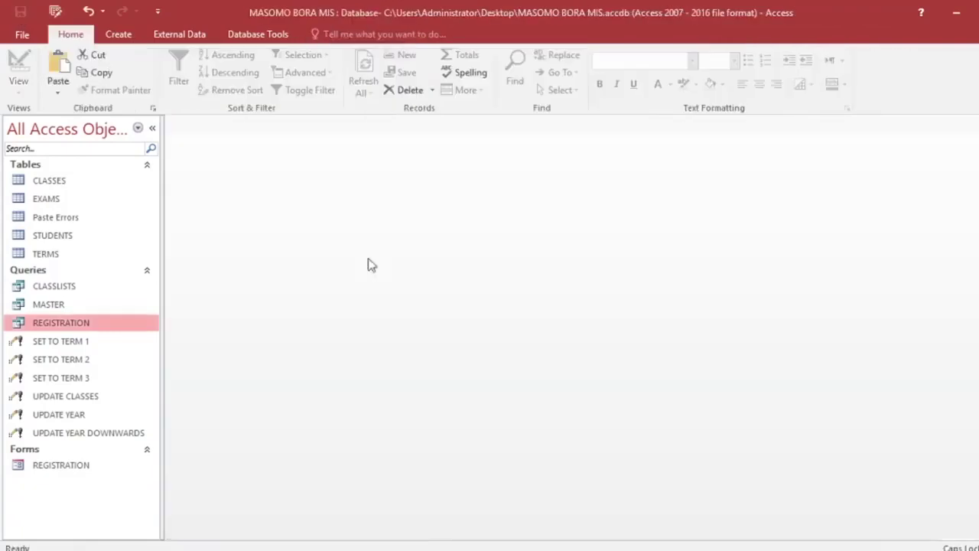
# Test the REGISTRATION form by opening it with class 3 and stream M as parameter values.
pyautogui.doubleClick(81, 465)
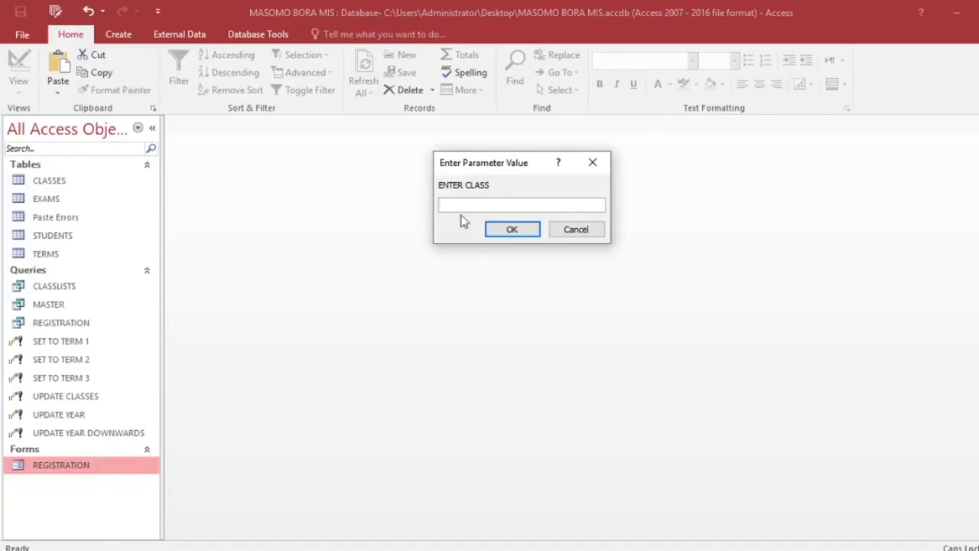
pyautogui.write('3')
pyautogui.press('Return')
pyautogui.write('M')
pyautogui.press('Return')
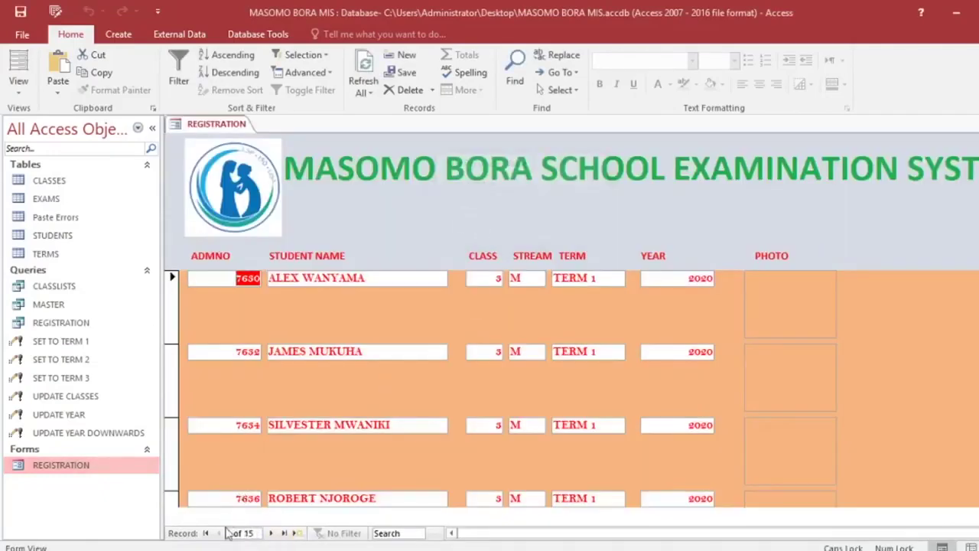
# Attach 739.jpg as the photo of the first student listed in the REGISTRATION form.
pyautogui.scroll(-10, 501, 343)
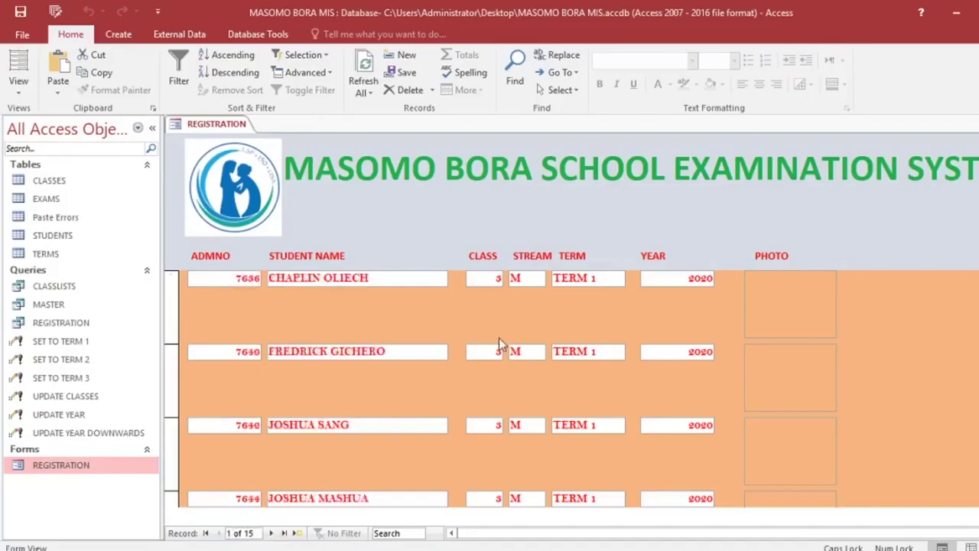
pyautogui.scroll(10, 513, 339)
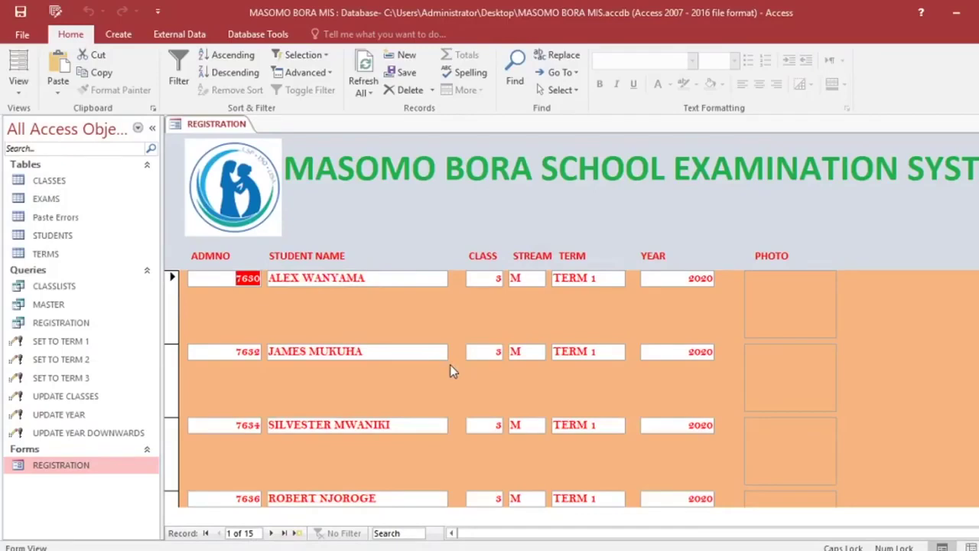
pyautogui.click(784, 300)
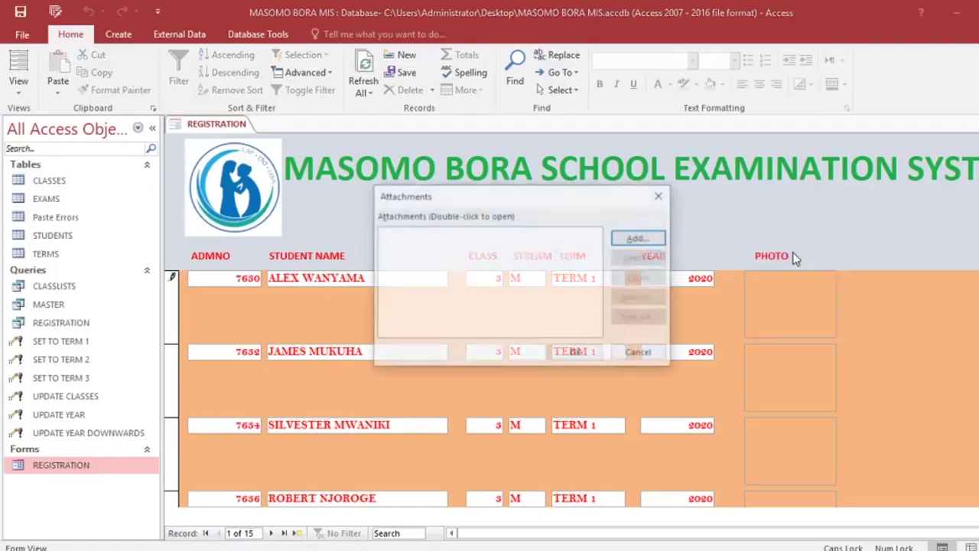
pyautogui.click(658, 242)
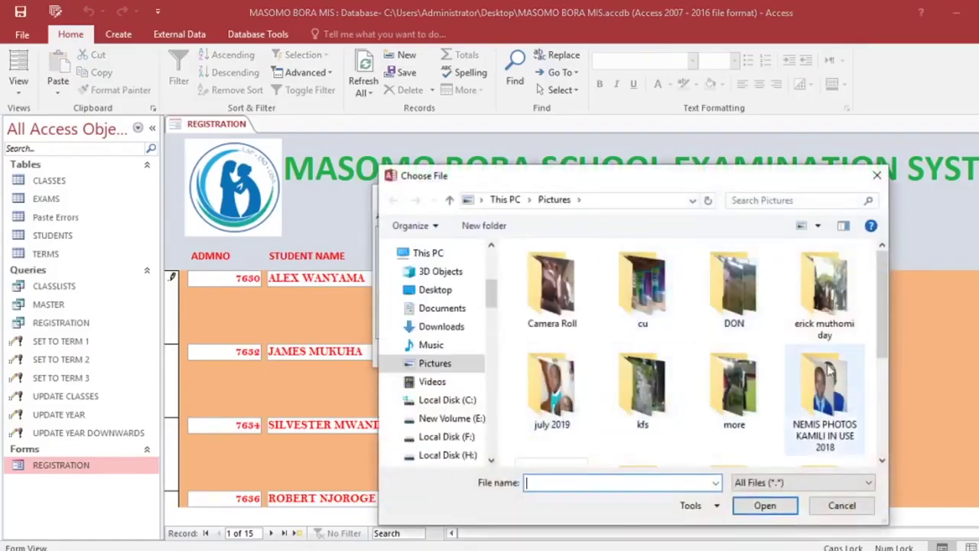
pyautogui.scroll(-2, 822, 370)
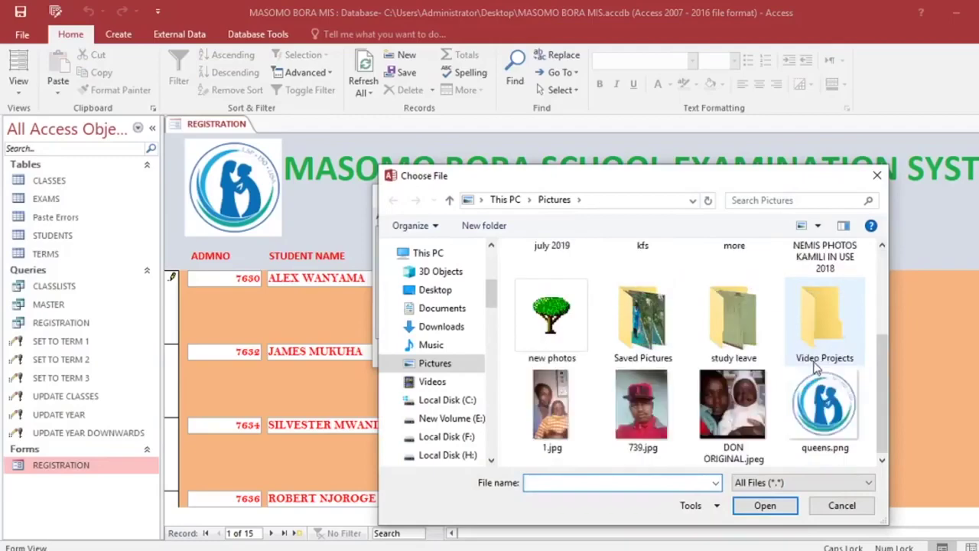
pyautogui.click(632, 413)
pyautogui.click(763, 504)
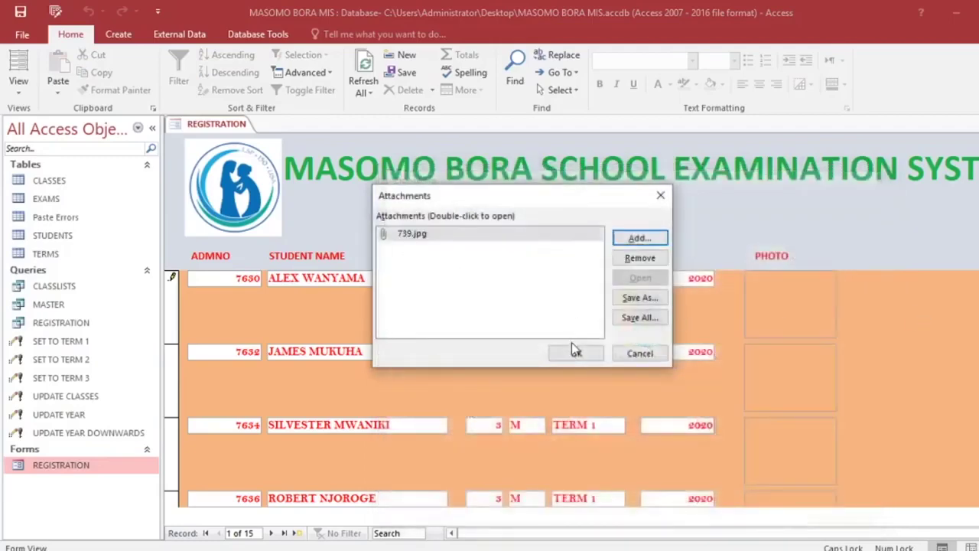
pyautogui.click(575, 352)
# Attach 1.jpg as the photo of the second listed student, then close the REGISTRATION form.
pyautogui.doubleClick(804, 367)
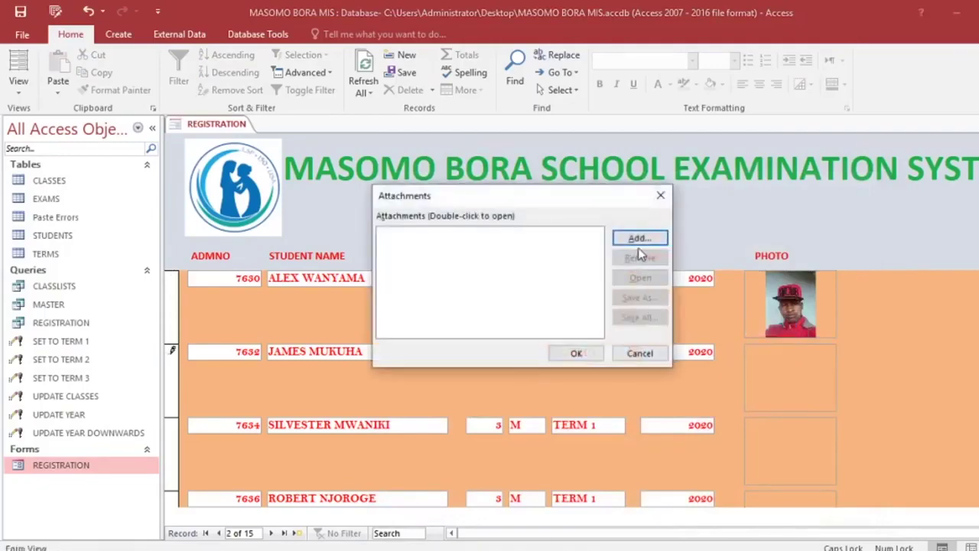
pyautogui.click(633, 245)
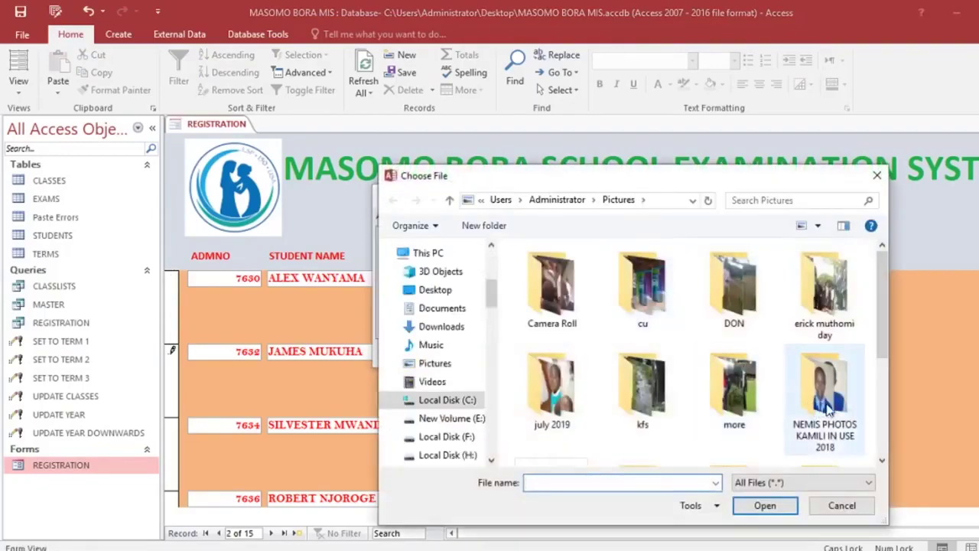
pyautogui.scroll(-2, 826, 411)
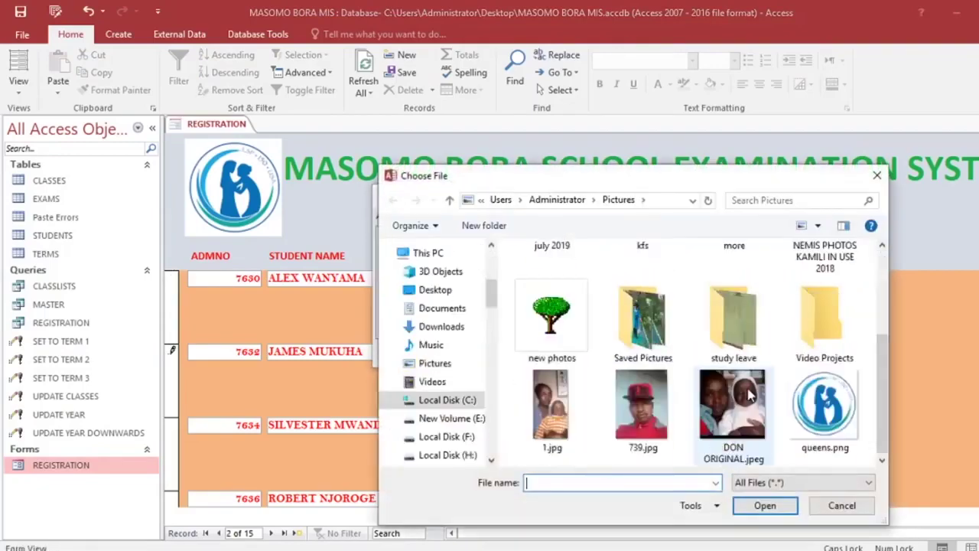
pyautogui.doubleClick(557, 421)
pyautogui.click(572, 354)
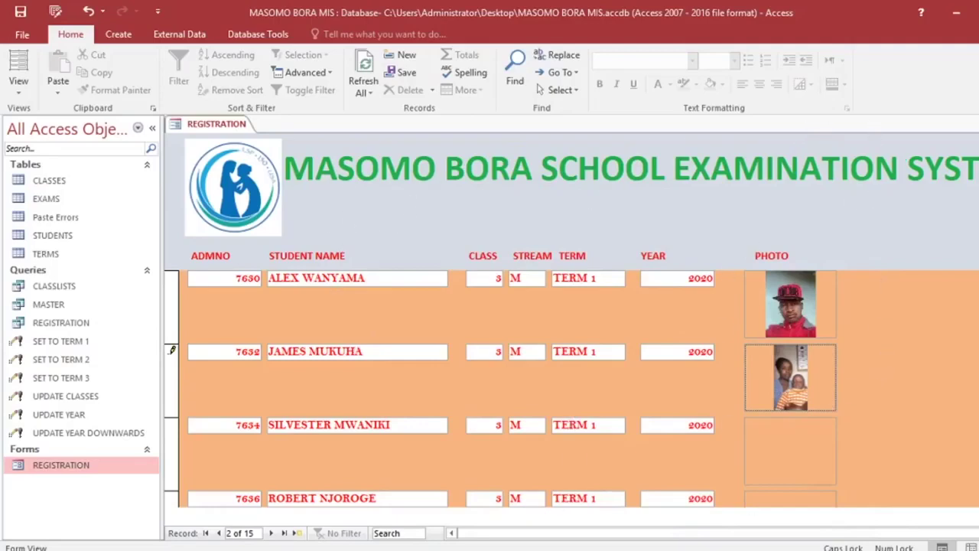
pyautogui.hotkey('ctrl', 'w')
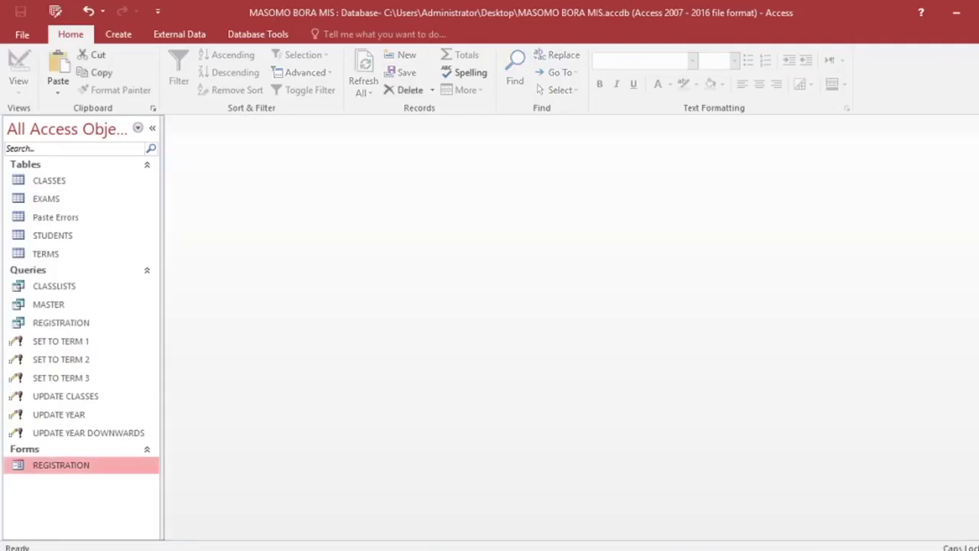
# Test the REGISTRATION form by opening it with class 1 and stream M as parameter values, then close it.
pyautogui.doubleClick(47, 469)
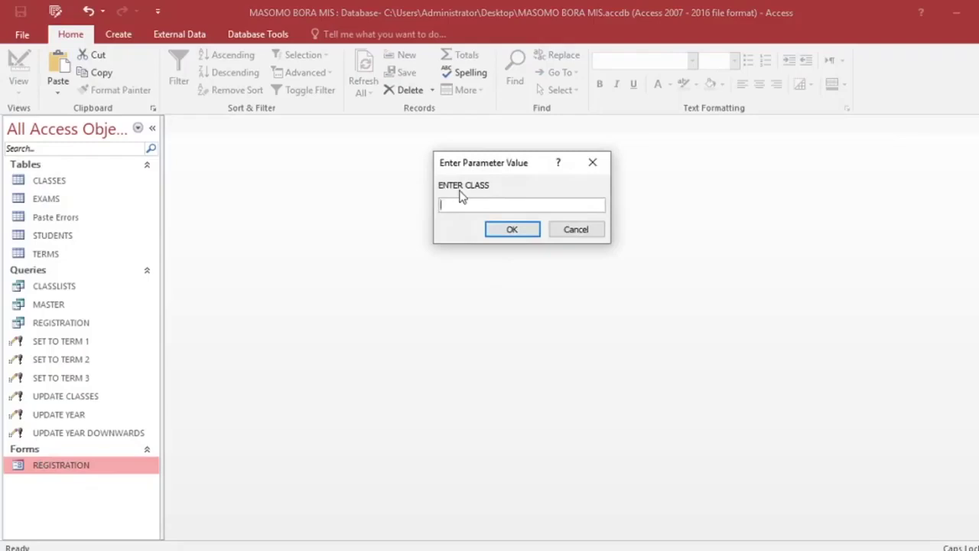
pyautogui.press('Return')
pyautogui.press('Return')
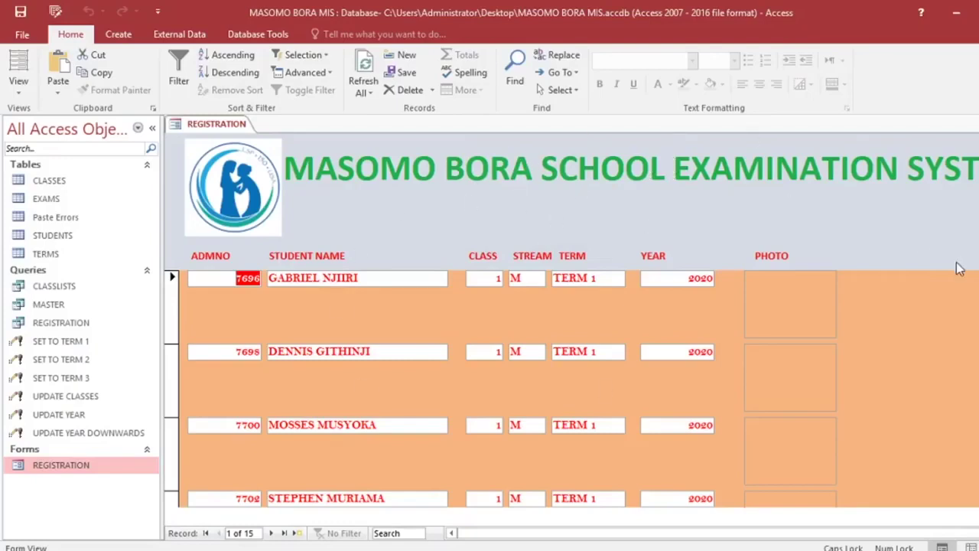
pyautogui.hotkey('ctrl', 'F4')
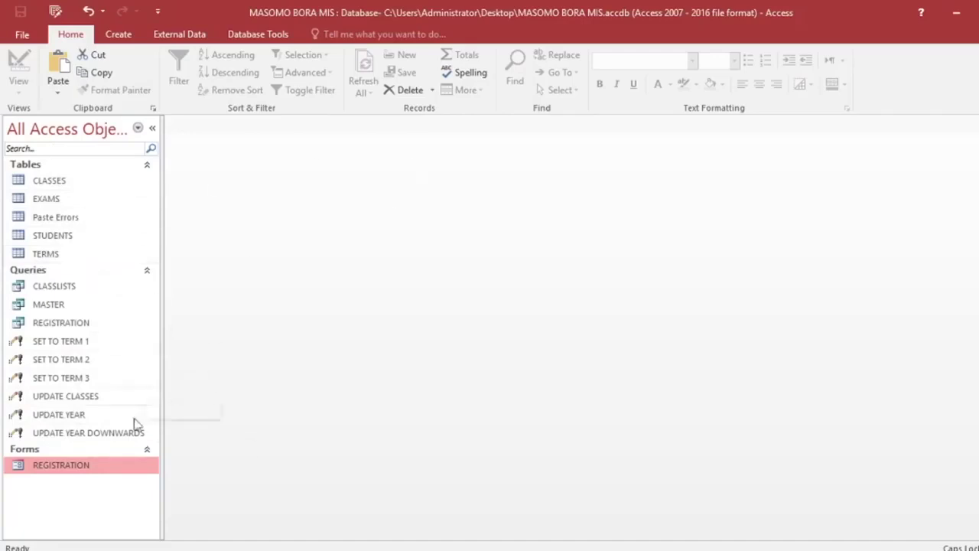
# Create a blank report in Design View and enlarge its Page Header section to about 1.04" high.
pyautogui.click(67, 287)
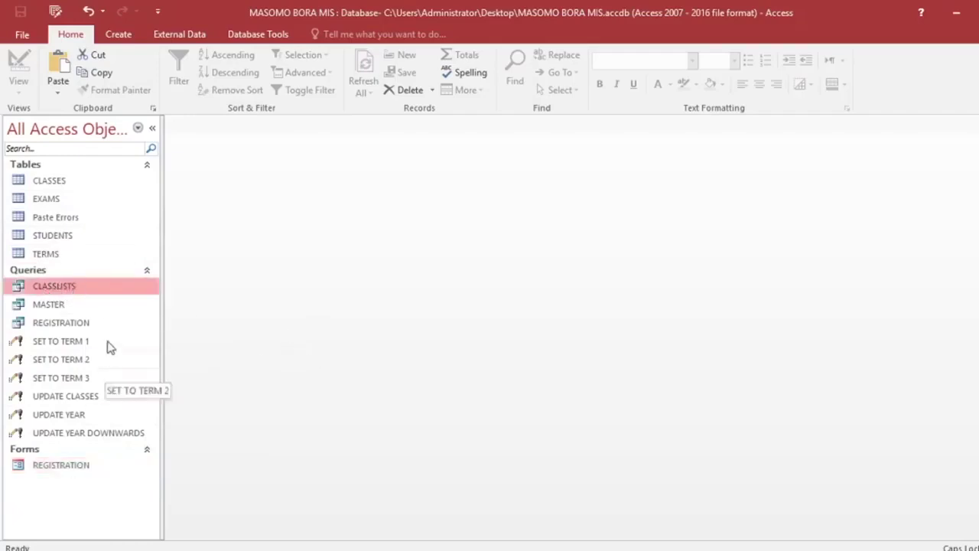
pyautogui.click(119, 35)
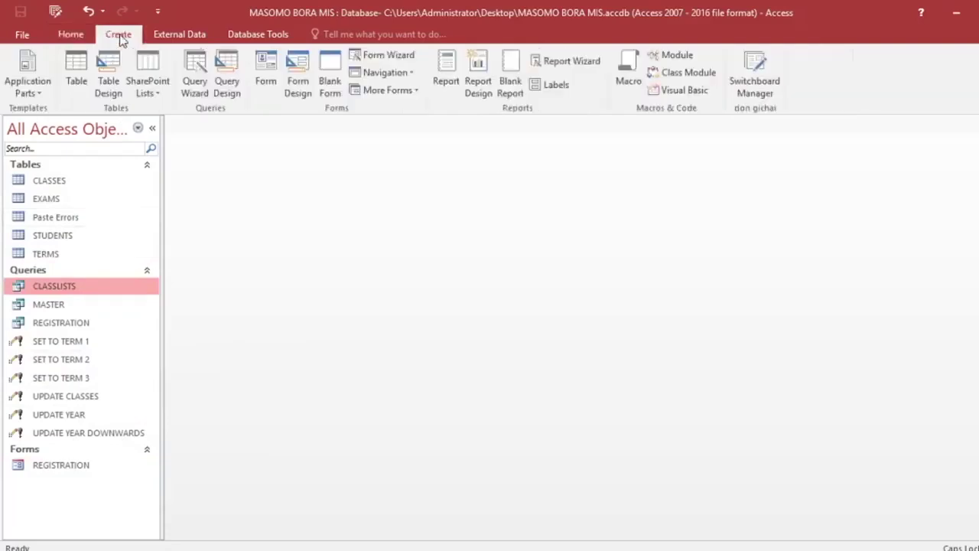
pyautogui.click(478, 74)
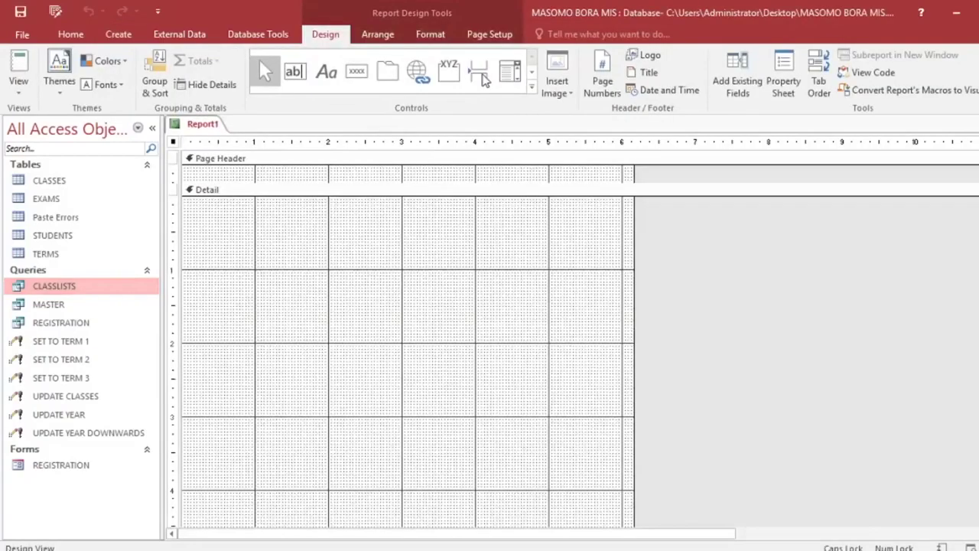
pyautogui.moveTo(381, 180); pyautogui.dragTo(405, 239)
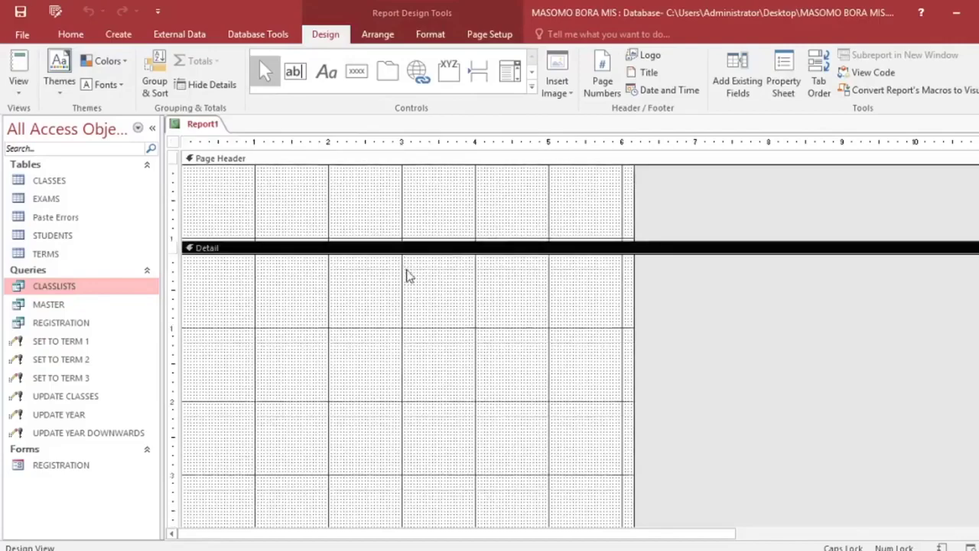
pyautogui.click(450, 226)
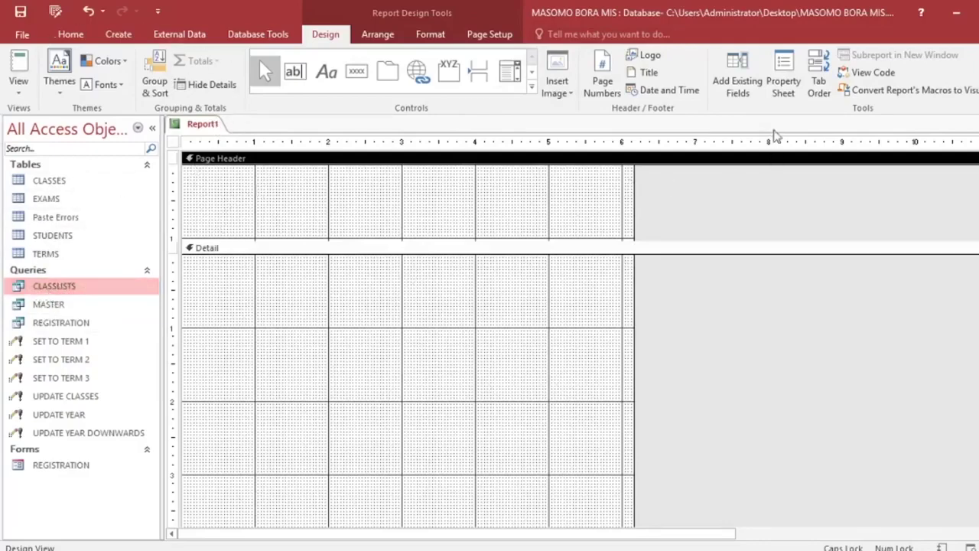
# Set the new report's Record Source to the CLASSLISTS query and close the Property Sheet.
pyautogui.click(784, 84)
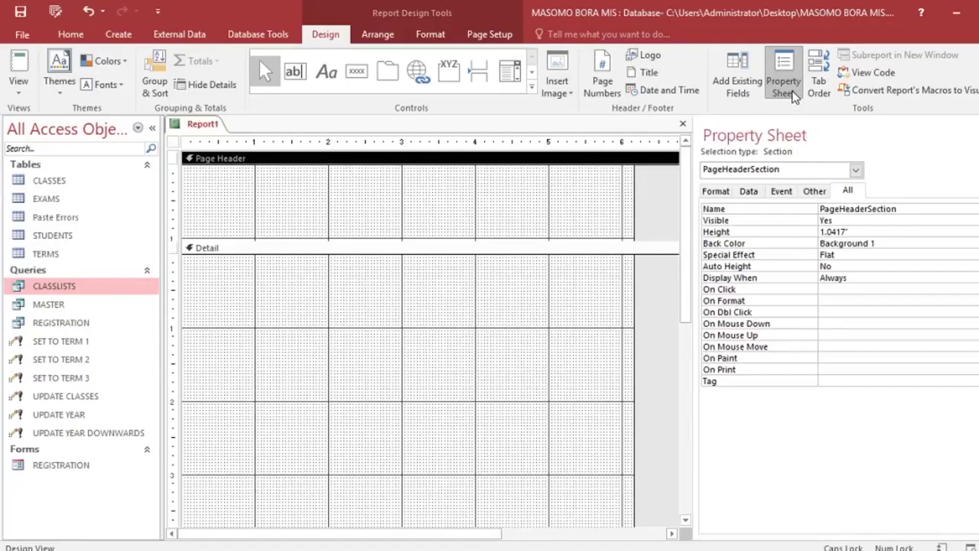
pyautogui.click(855, 170)
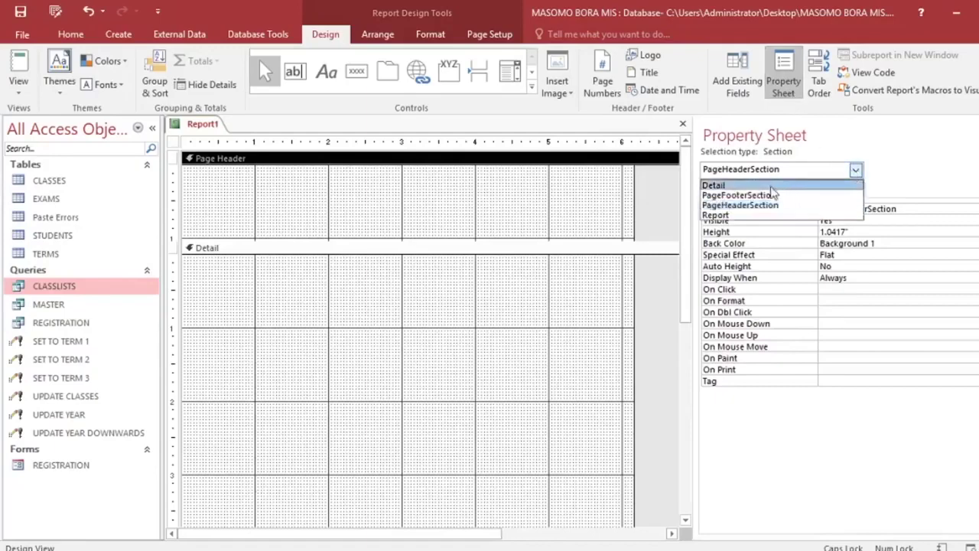
pyautogui.click(722, 215)
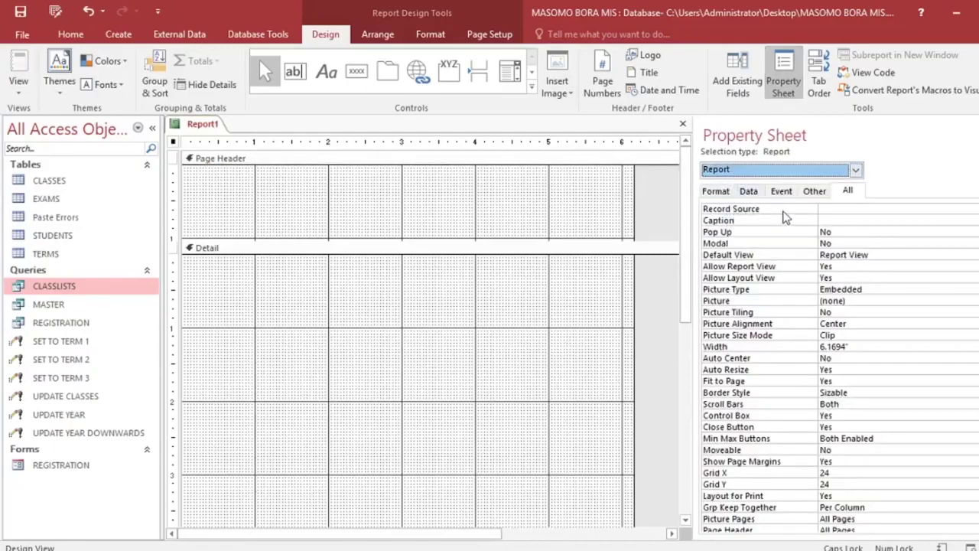
pyautogui.click(845, 208)
pyautogui.hotkey('alt', 'Down')
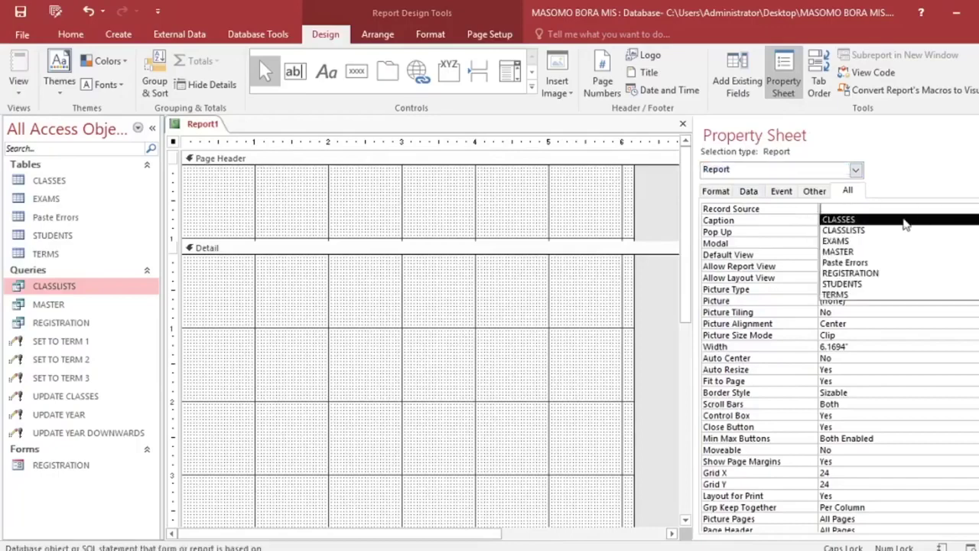
pyautogui.click(843, 222)
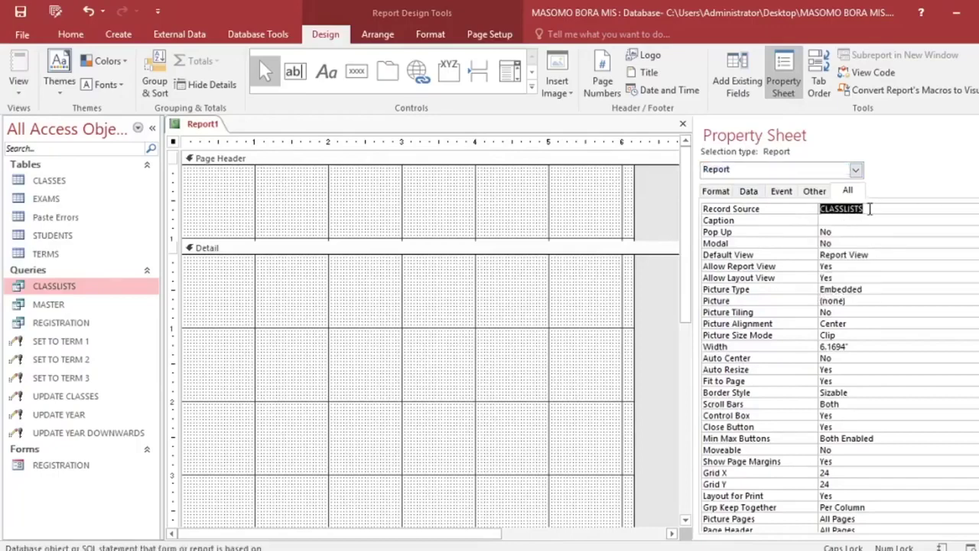
pyautogui.click(783, 76)
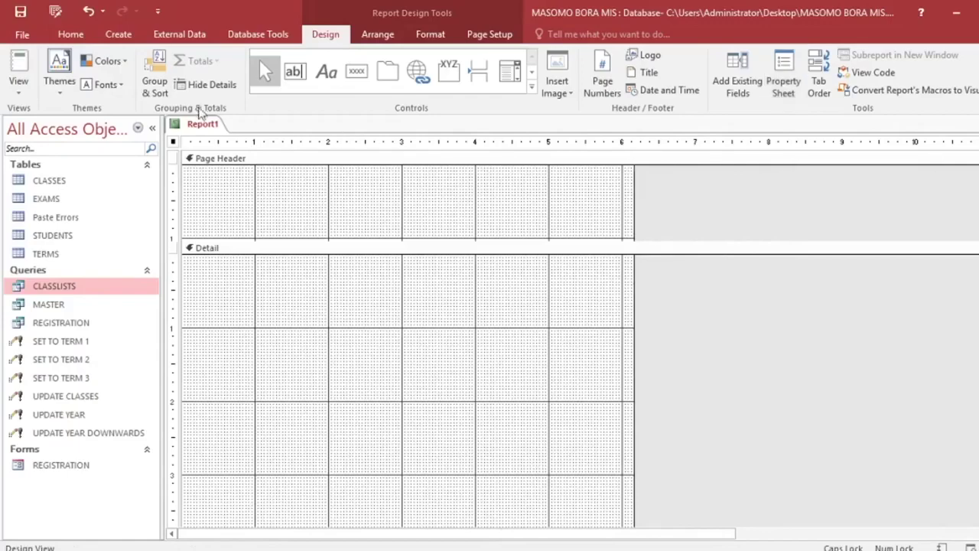
# Save the report under the name CLASSLISTS.
pyautogui.click(19, 13)
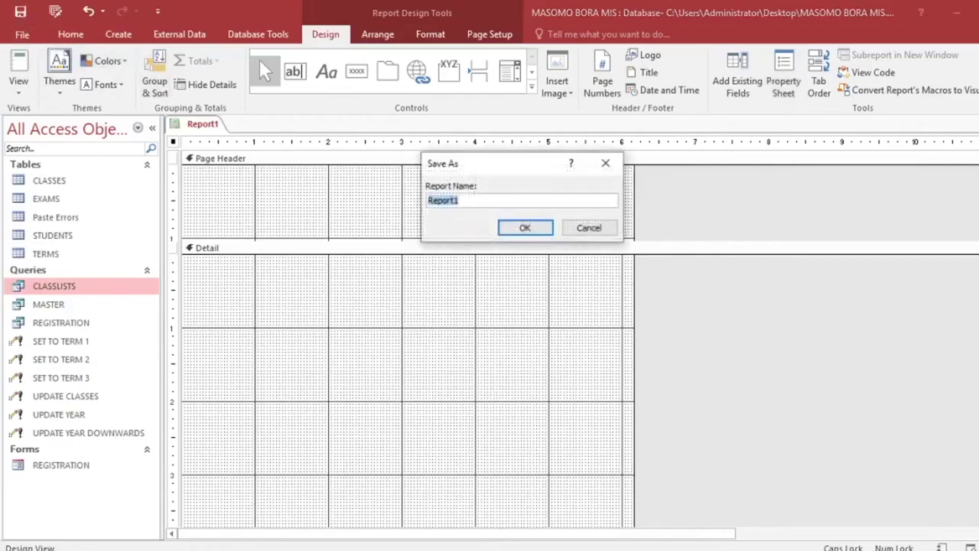
pyautogui.write('CLASSLISTS')
pyautogui.press('Return')
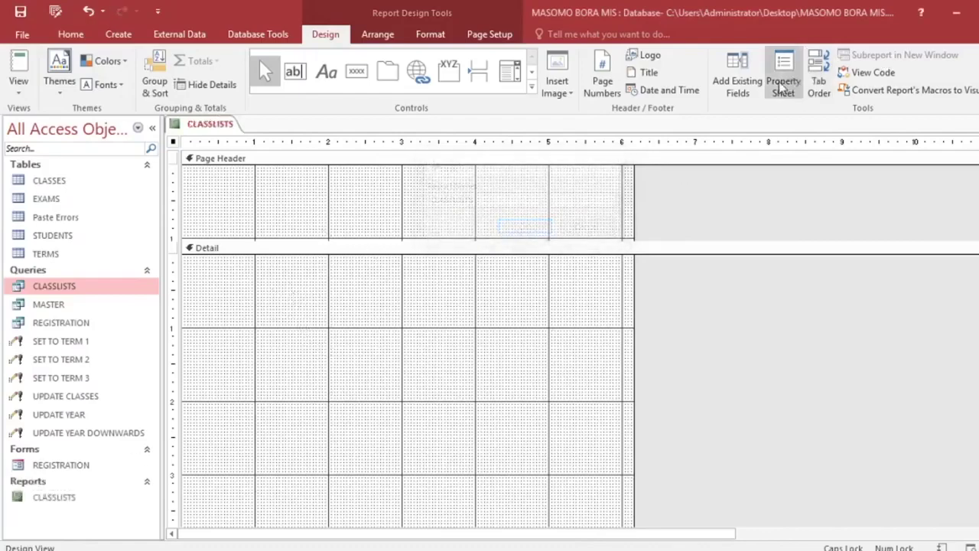
# Add the SADMNO field to the report's Detail section, delete its label, and place it in the section's upper-left corner.
pyautogui.click(749, 86)
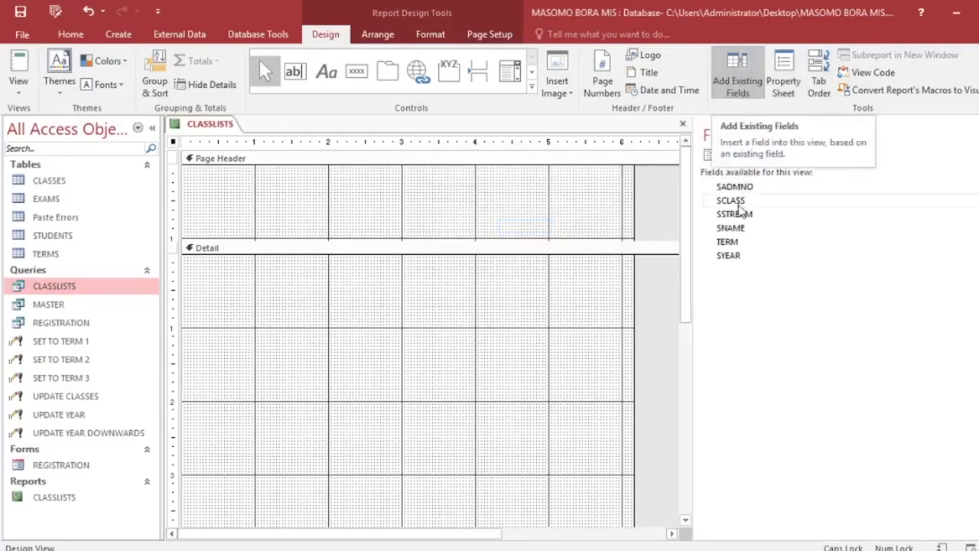
pyautogui.moveTo(722, 187); pyautogui.dragTo(282, 289)
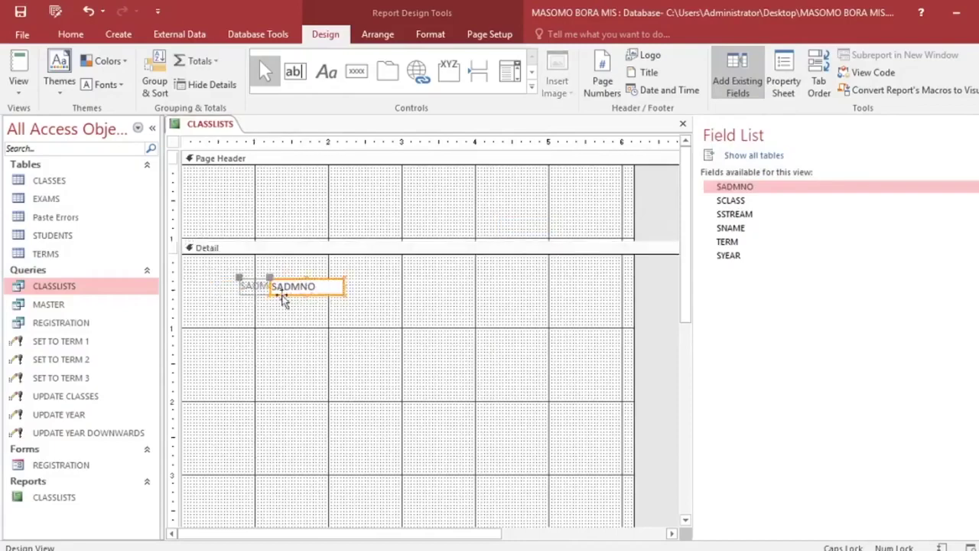
pyautogui.click(250, 295)
pyautogui.click(257, 289)
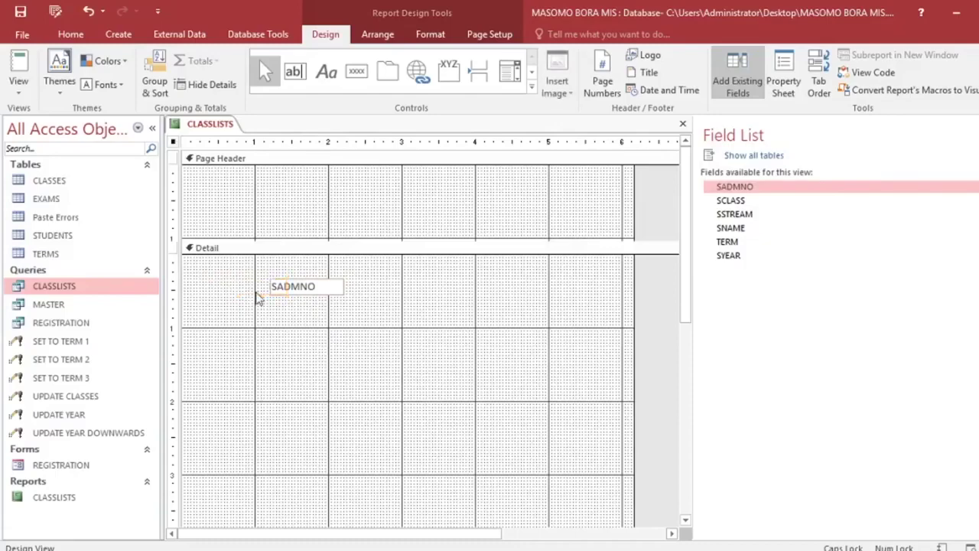
pyautogui.moveTo(280, 288); pyautogui.dragTo(189, 264)
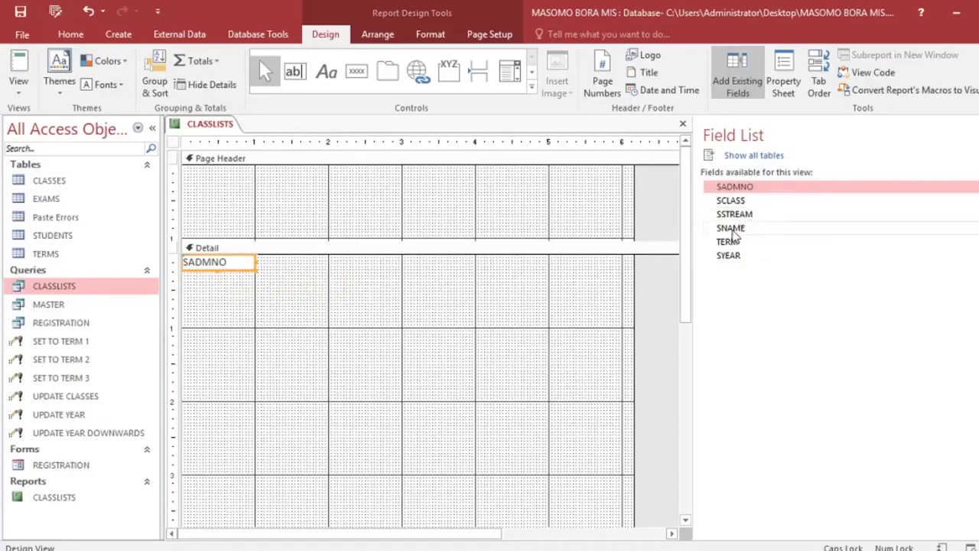
# Add the SNAME and SCLASS fields without labels in a row beside SADMNO in the Detail section, with SNAME widened.
pyautogui.moveTo(732, 228); pyautogui.dragTo(366, 324)
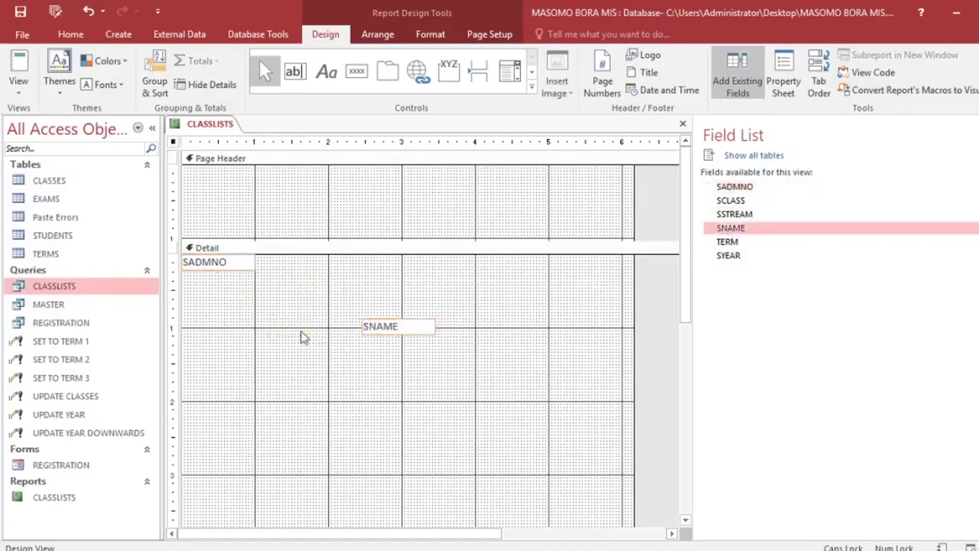
pyautogui.moveTo(373, 327); pyautogui.dragTo(396, 262)
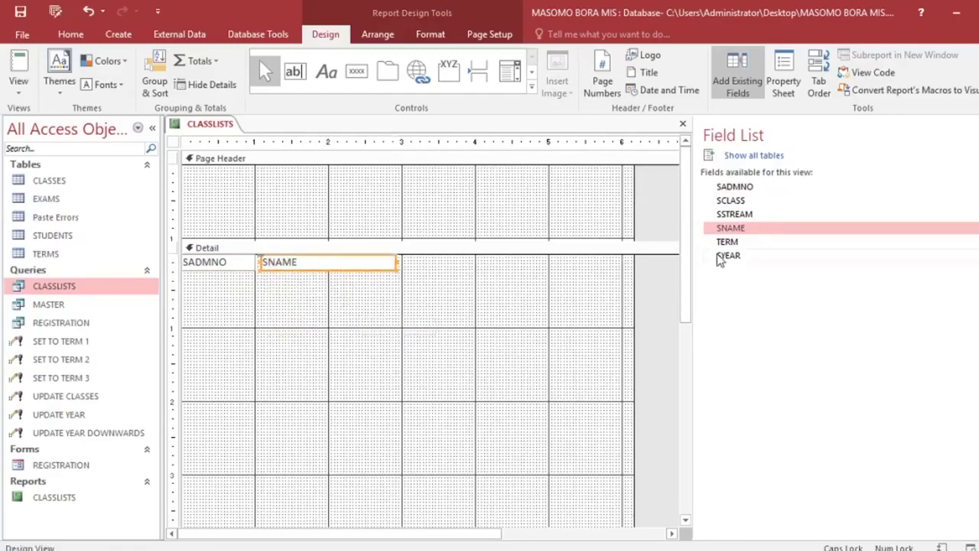
pyautogui.moveTo(731, 200); pyautogui.dragTo(462, 310)
pyautogui.click(398, 316)
pyautogui.press('Delete')
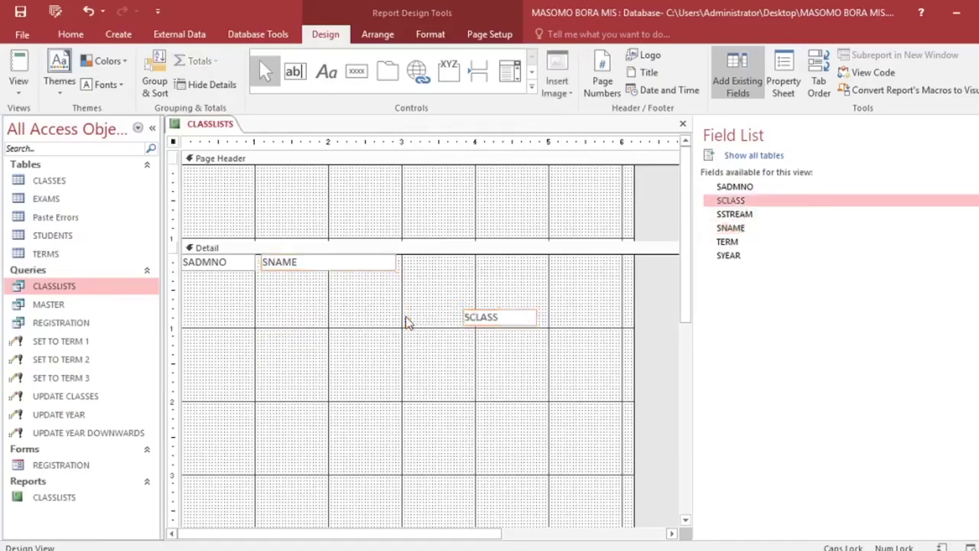
pyautogui.moveTo(492, 322); pyautogui.dragTo(464, 274)
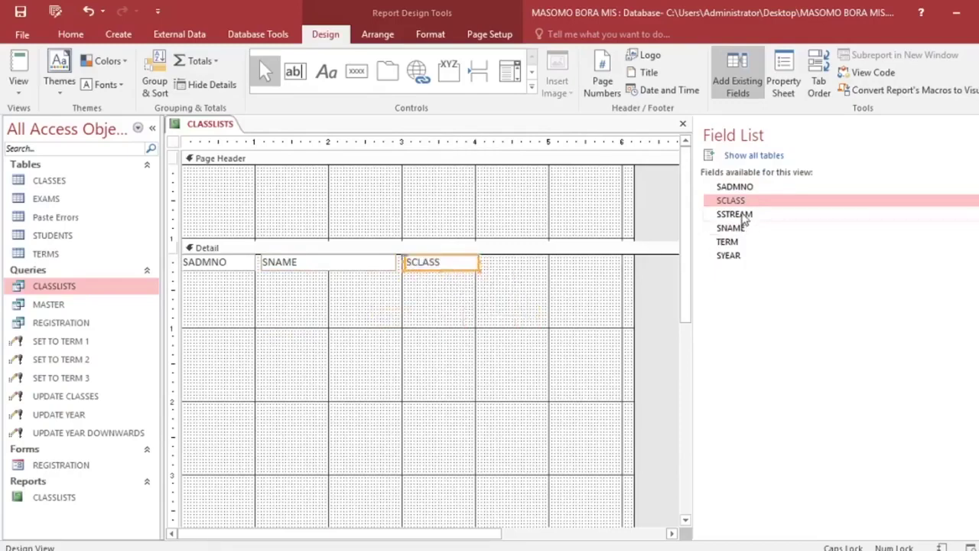
# Add the SSTREAM field without its label to the Detail section, directly beside SCLASS in the same row.
pyautogui.moveTo(743, 217); pyautogui.dragTo(440, 315)
pyautogui.click(367, 314)
pyautogui.press('Delete')
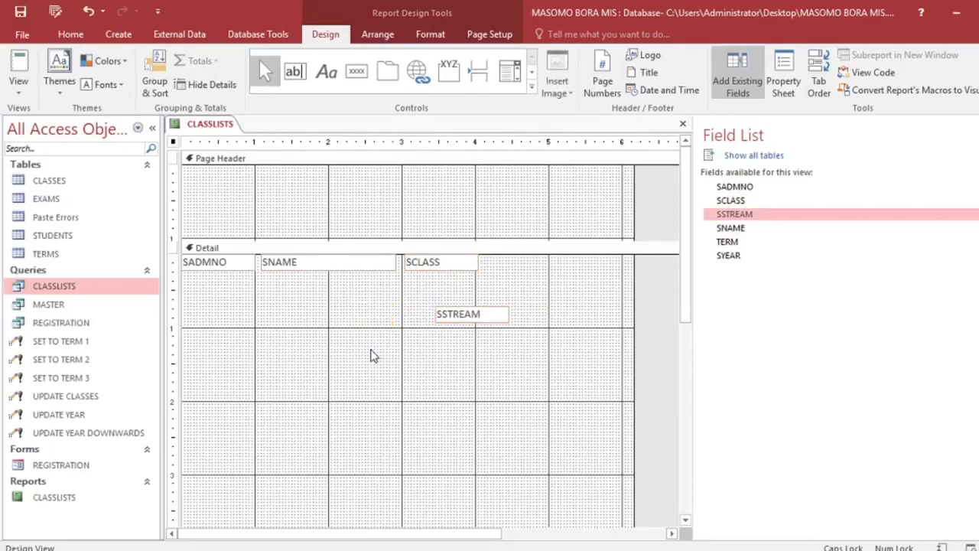
pyautogui.moveTo(469, 320); pyautogui.dragTo(524, 265)
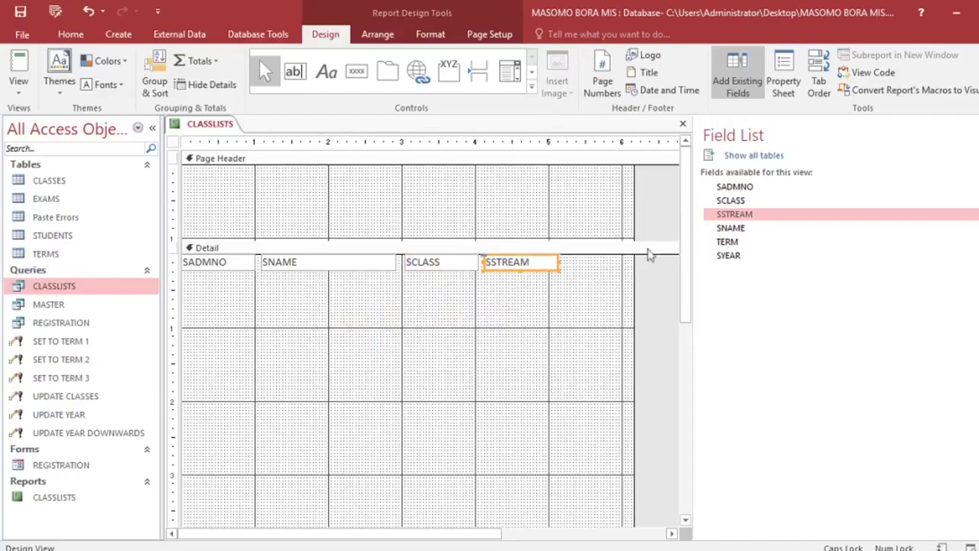
# Add the TERM and SYEAR fields to the report's Page Header and narrow the Field List.
pyautogui.moveTo(727, 242); pyautogui.dragTo(468, 219)
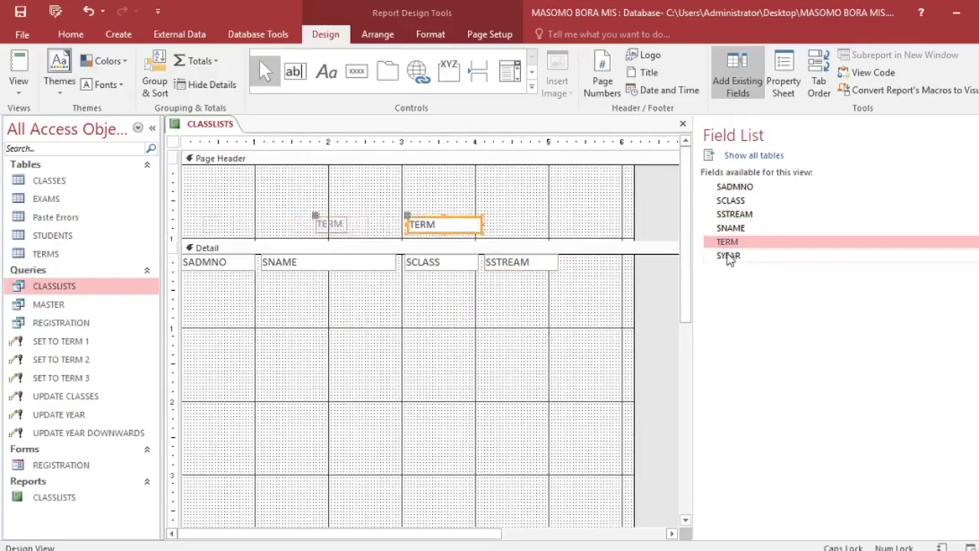
pyautogui.moveTo(728, 257); pyautogui.dragTo(537, 218)
pyautogui.moveTo(437, 221); pyautogui.dragTo(509, 228)
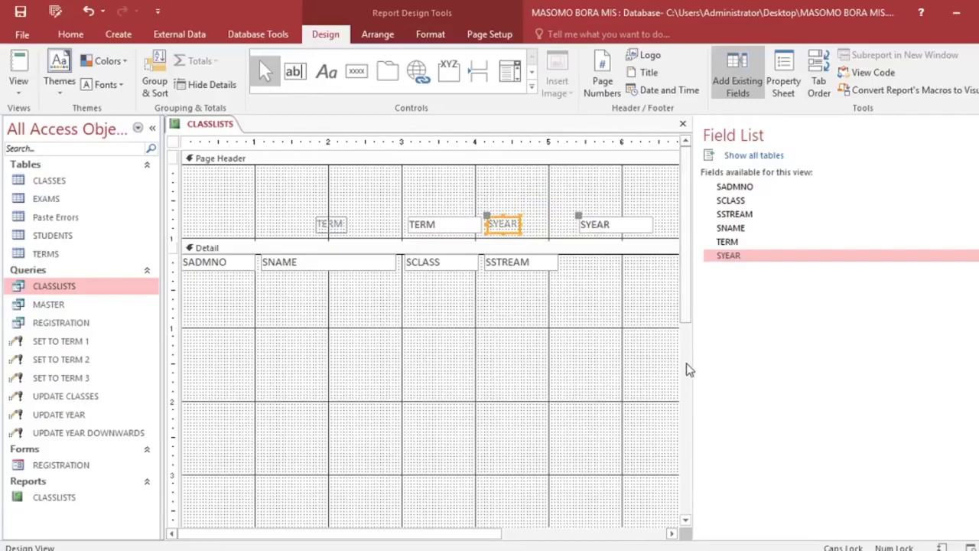
pyautogui.moveTo(695, 362); pyautogui.dragTo(646, 363)
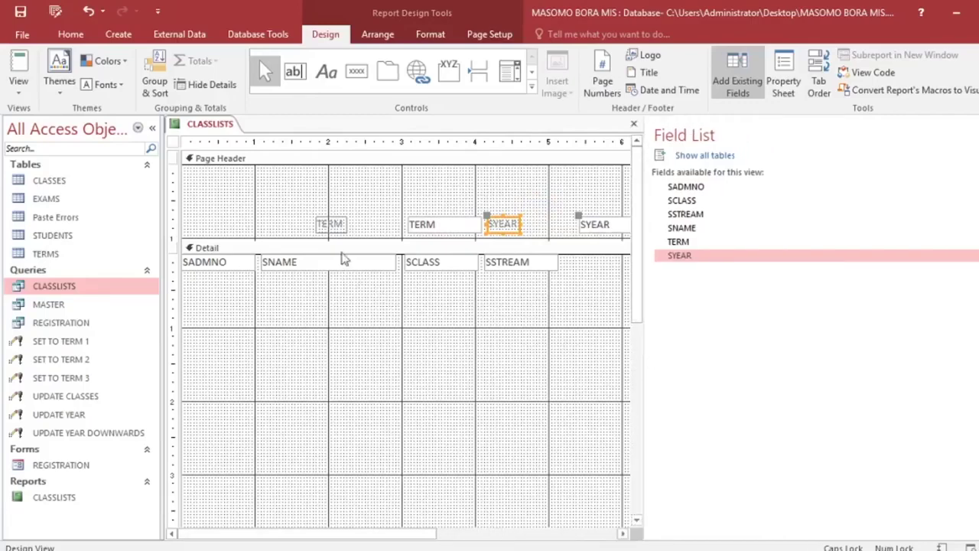
# Delete the TERM and SYEAR labels in the Page Header and place the two fields side by side, slightly higher.
pyautogui.click(329, 223)
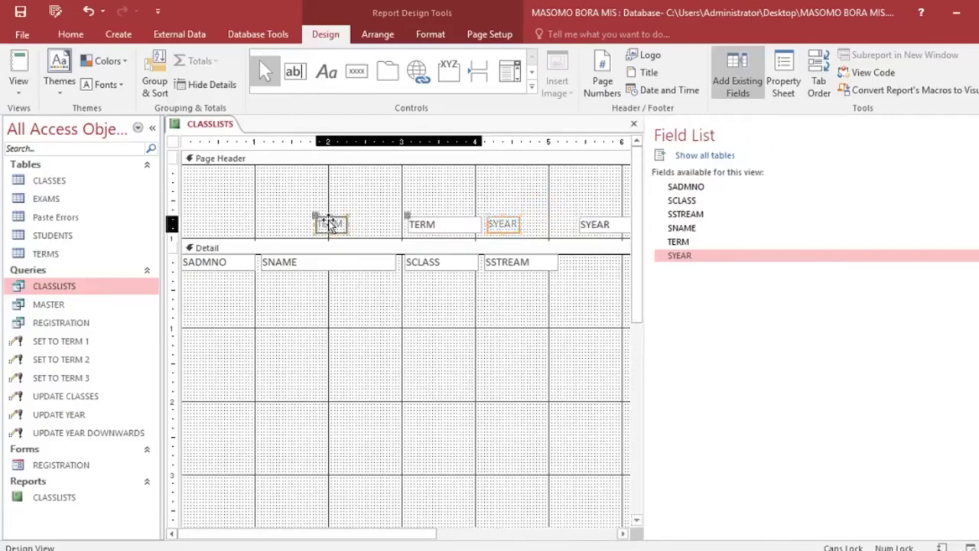
pyautogui.moveTo(329, 223); pyautogui.dragTo(310, 206)
pyautogui.moveTo(492, 230); pyautogui.dragTo(480, 214)
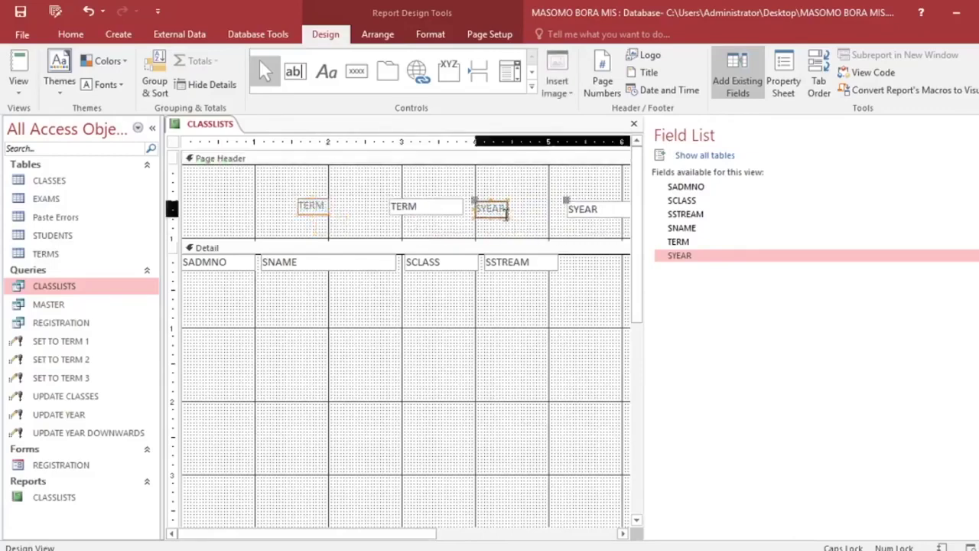
pyautogui.press('Delete')
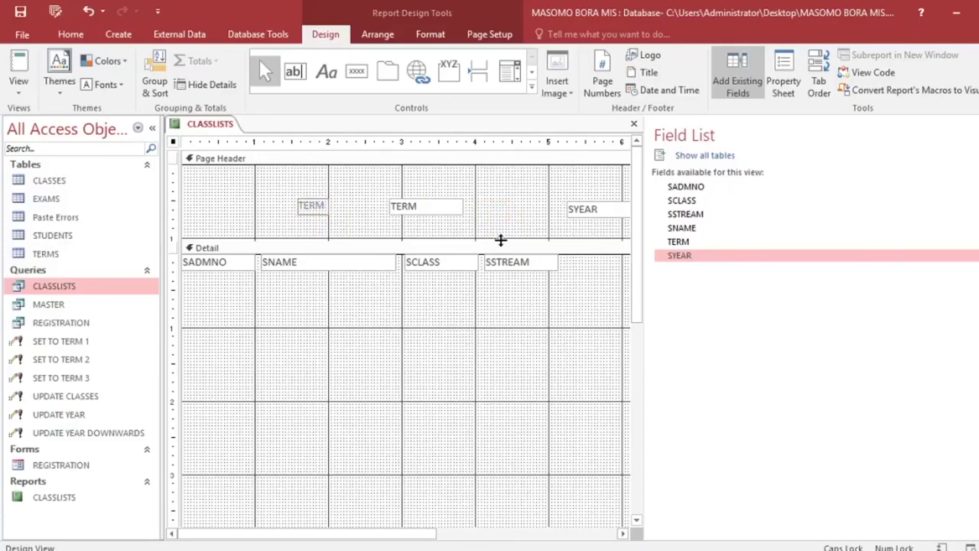
pyautogui.moveTo(584, 214); pyautogui.dragTo(517, 211)
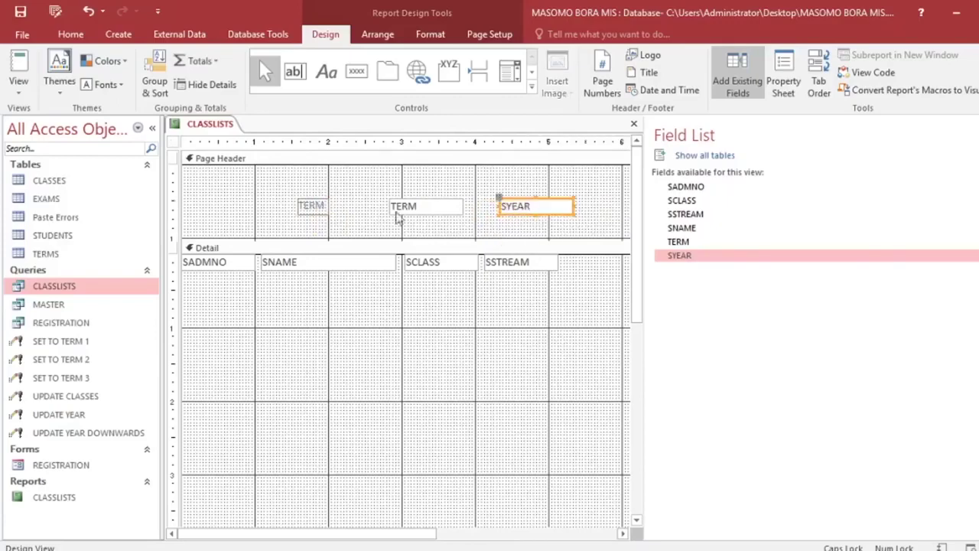
pyautogui.click(304, 205)
pyautogui.press('Delete')
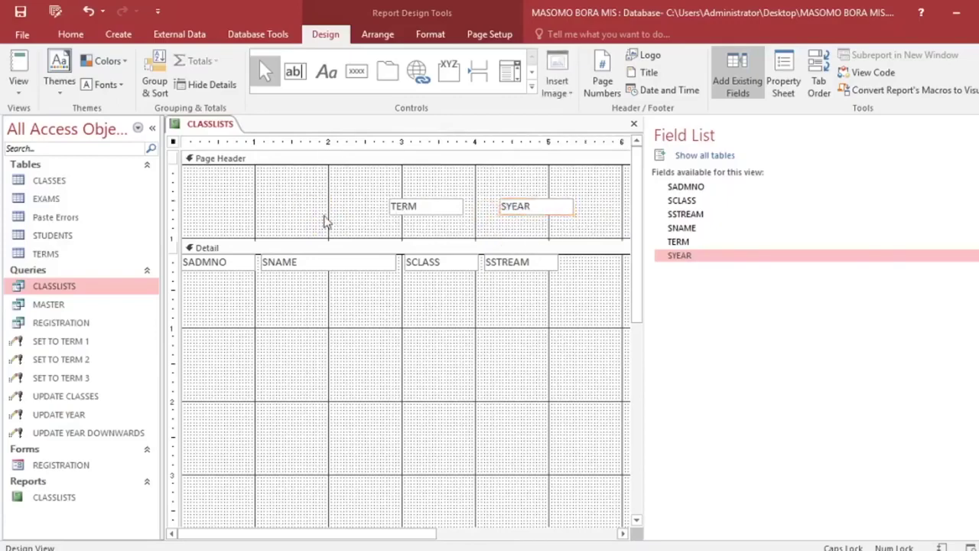
pyautogui.moveTo(433, 211); pyautogui.dragTo(464, 207)
pyautogui.click(527, 222)
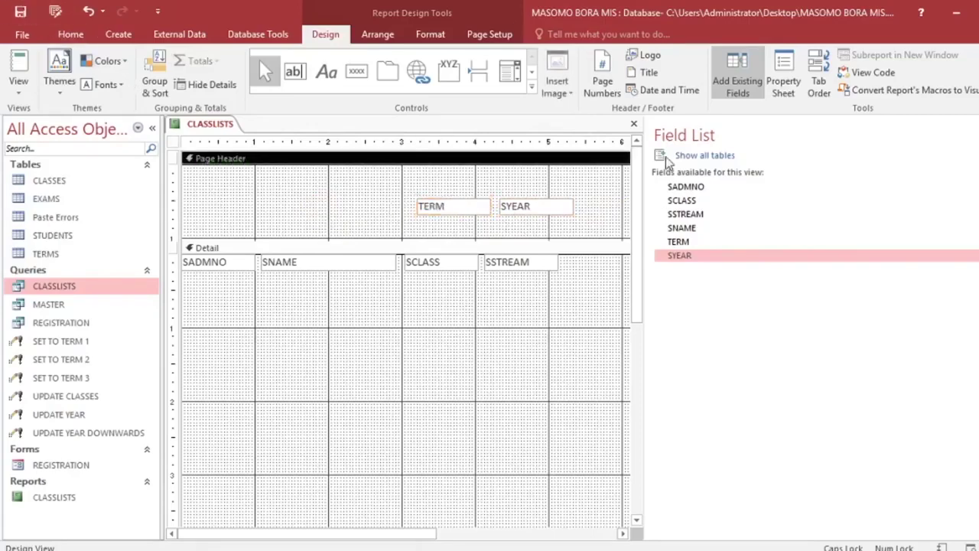
# Close the Field List and shrink the Detail section to the height of its row of fields.
pyautogui.click(737, 76)
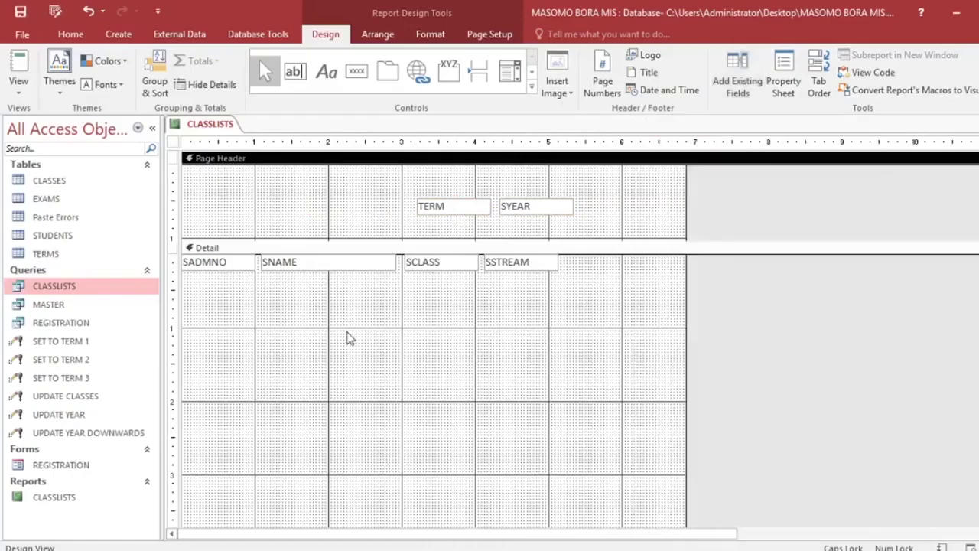
pyautogui.scroll(-4, 345, 335)
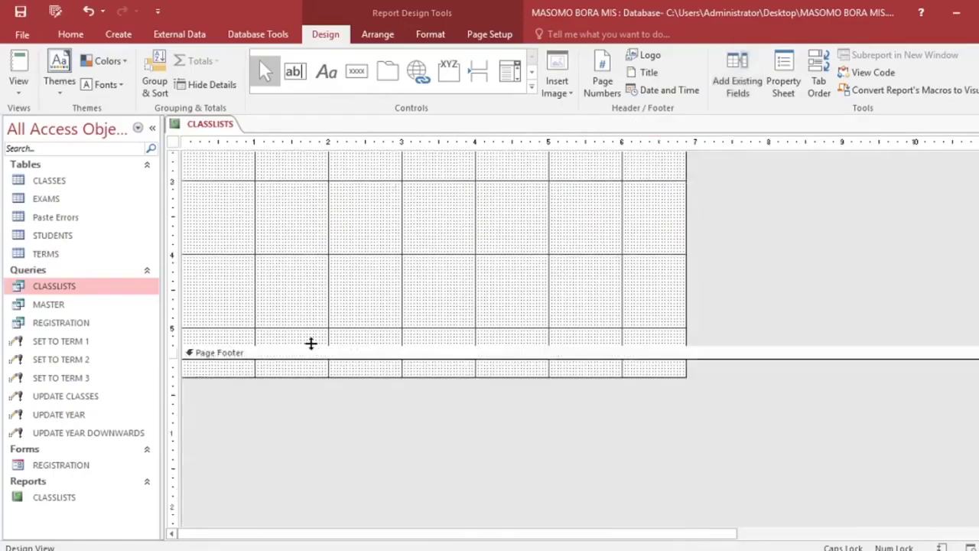
pyautogui.moveTo(310, 344); pyautogui.dragTo(334, 265)
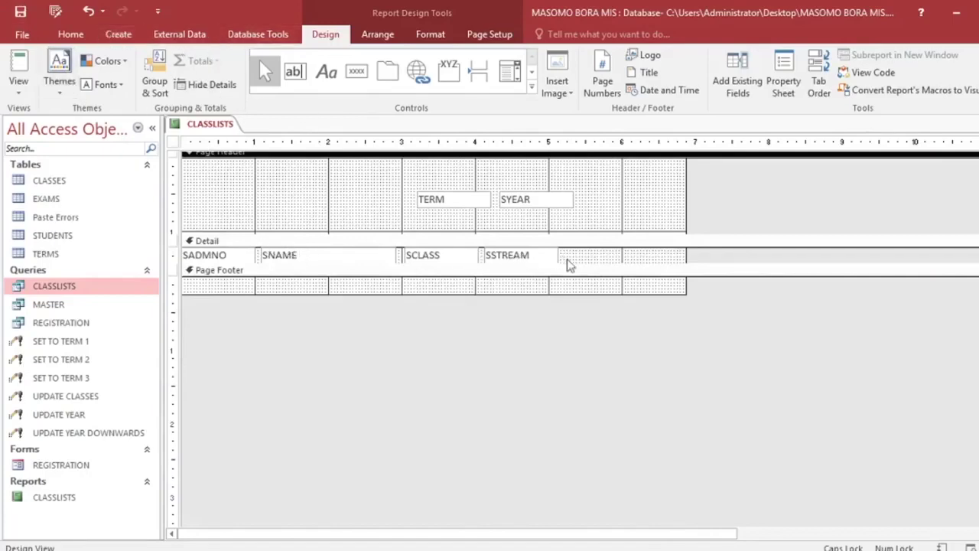
# Make the SADMNO, SNAME, SCLASS and SSTREAM fields in the Detail section bold with black text.
pyautogui.moveTo(580, 268); pyautogui.dragTo(198, 251)
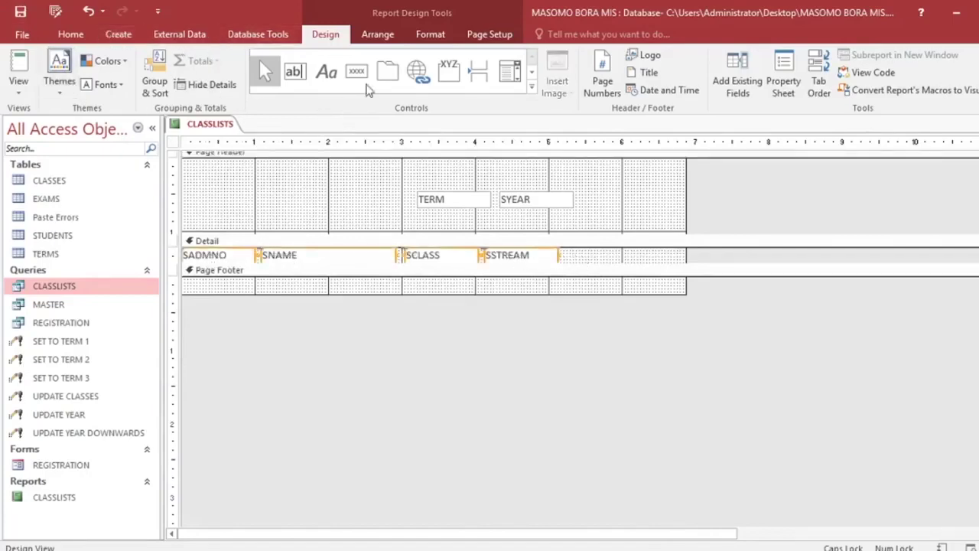
pyautogui.click(425, 36)
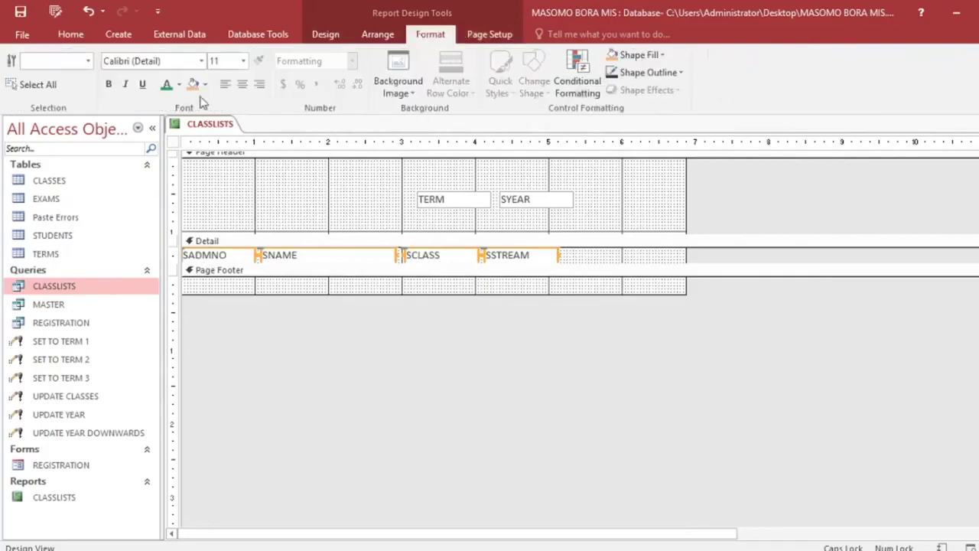
pyautogui.click(107, 84)
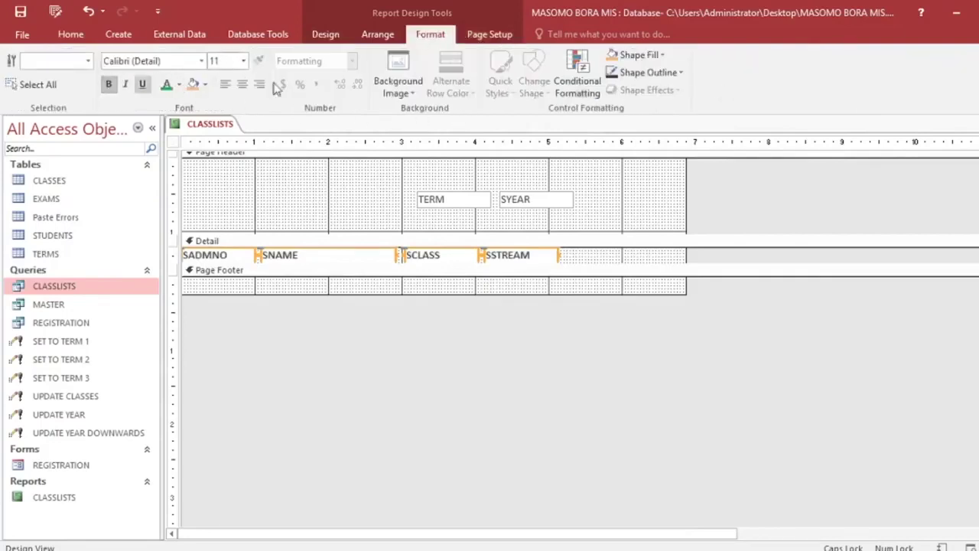
pyautogui.click(178, 84)
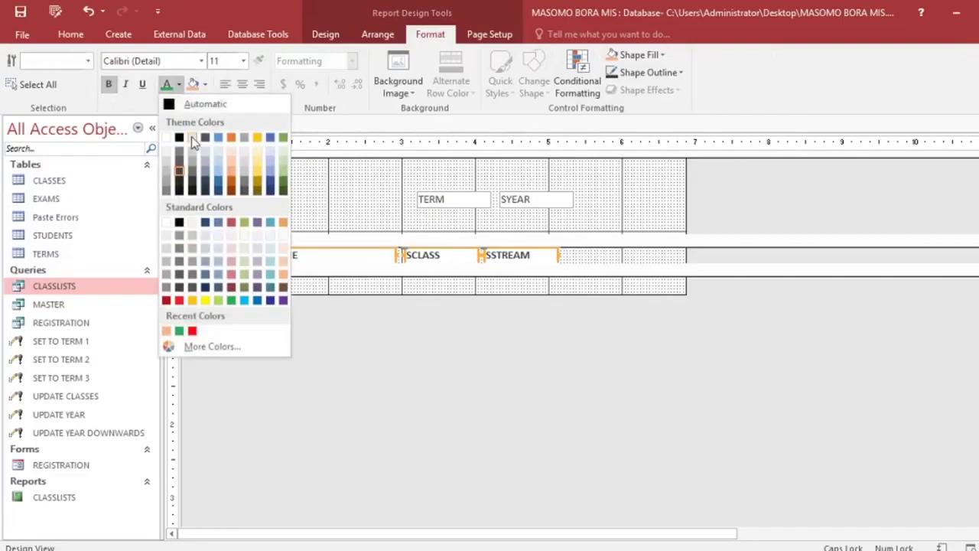
pyautogui.click(180, 140)
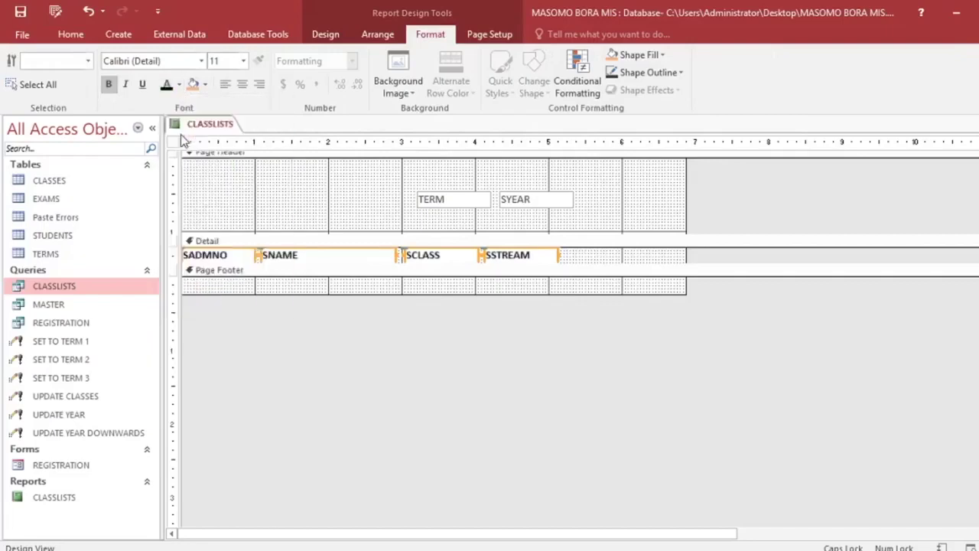
pyautogui.click(490, 337)
# Shift SSTREAM and SCLASS to the right in the Detail section and widen SNAME to fill the gap.
pyautogui.moveTo(541, 260); pyautogui.dragTo(581, 258)
pyautogui.click(458, 257)
pyautogui.moveTo(457, 258); pyautogui.dragTo(500, 258)
pyautogui.click(389, 259)
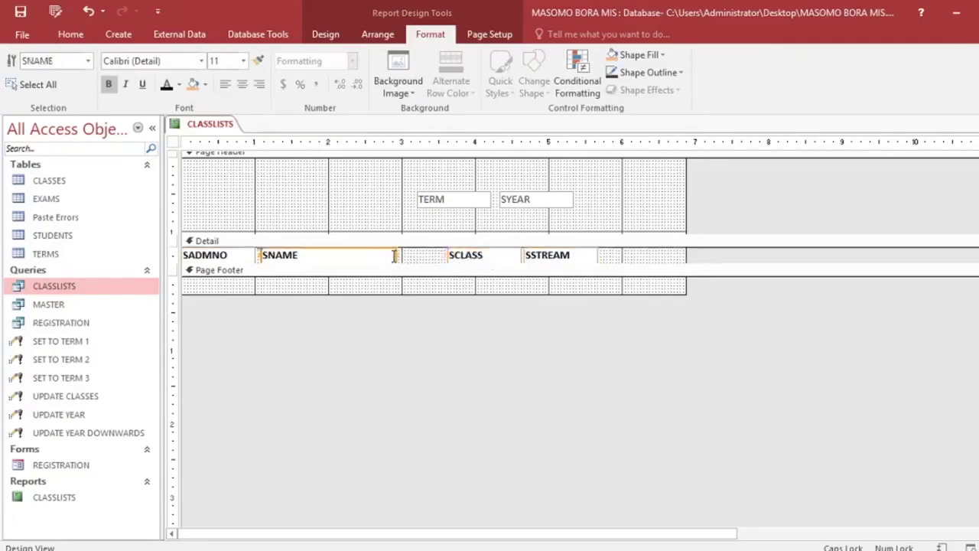
pyautogui.moveTo(394, 256); pyautogui.dragTo(437, 256)
pyautogui.click(507, 377)
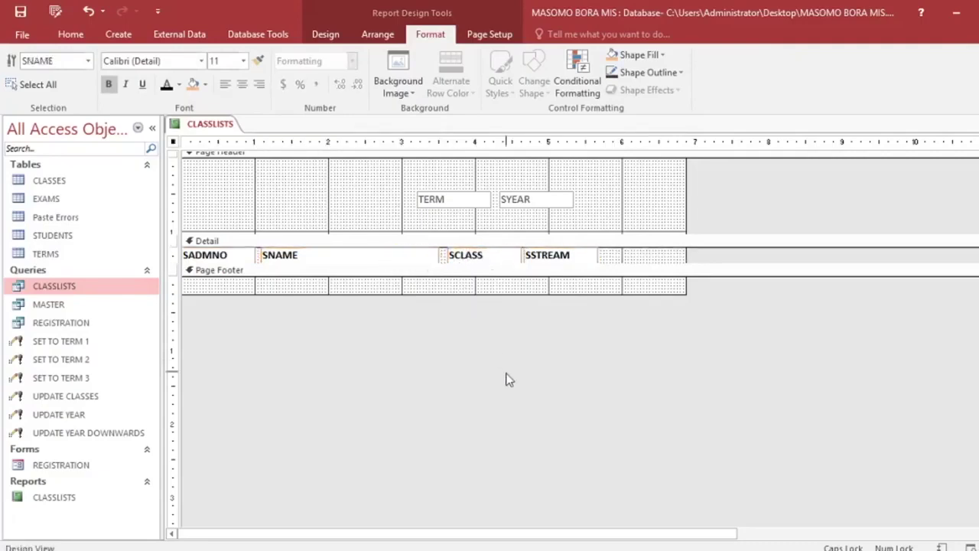
# Add a wide label above the Detail section reading ADMNO, STUDENT NAME, CLASS and STREAM, spaced to match the field columns.
pyautogui.click(326, 34)
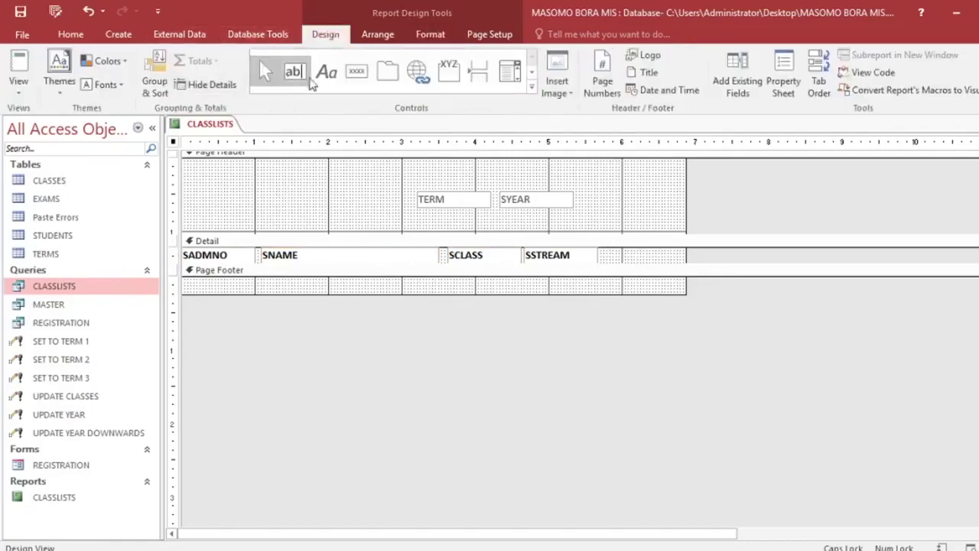
pyautogui.click(326, 71)
pyautogui.moveTo(185, 216); pyautogui.dragTo(581, 228)
pyautogui.moveTo(618, 230); pyautogui.dragTo(617, 229)
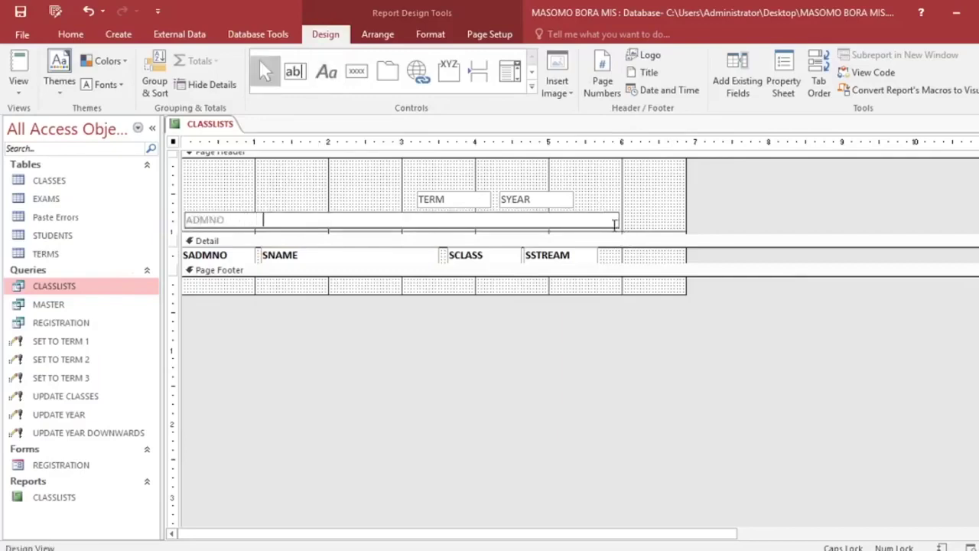
pyautogui.write('STUDENT NAME               CLASS     STREAM')
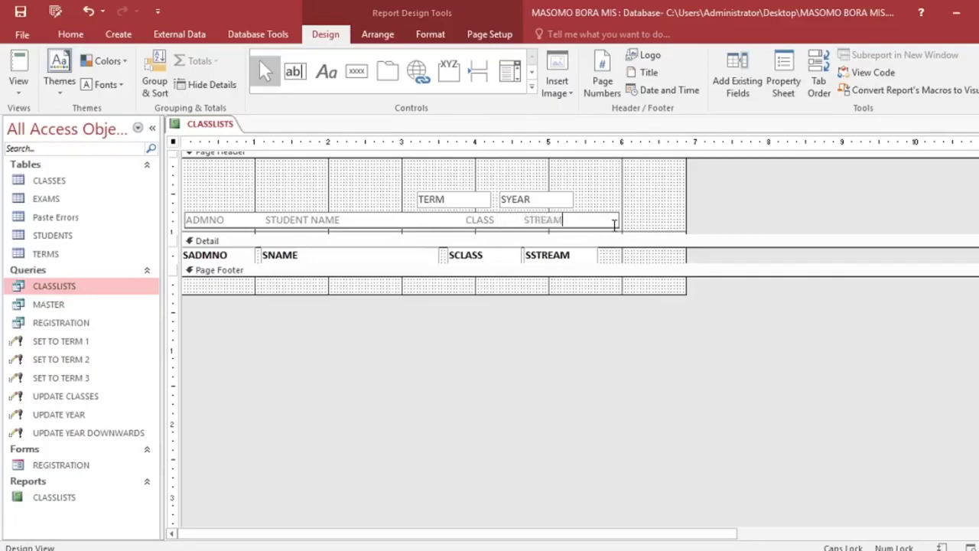
pyautogui.click(612, 222)
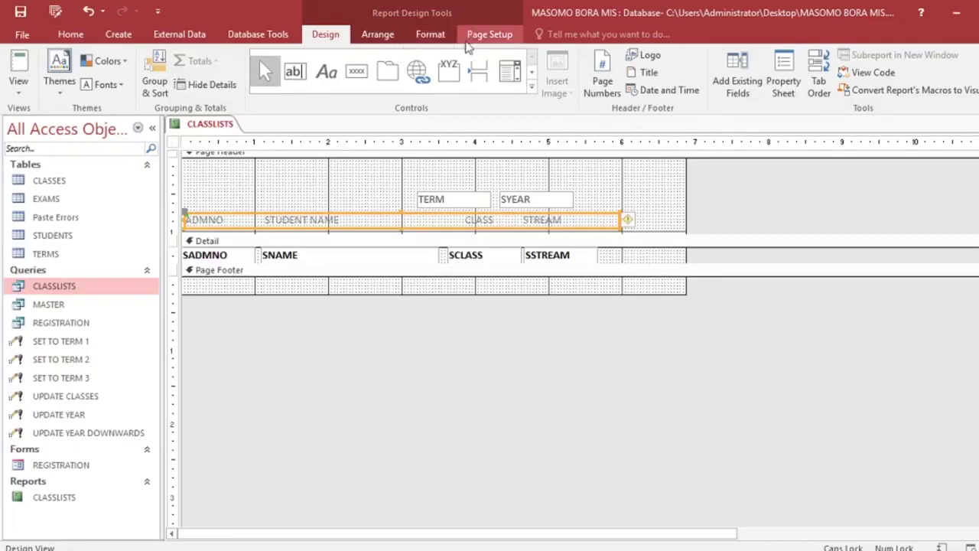
# Format the column heading label in the Page Header as bold black text.
pyautogui.click(435, 36)
pyautogui.click(171, 88)
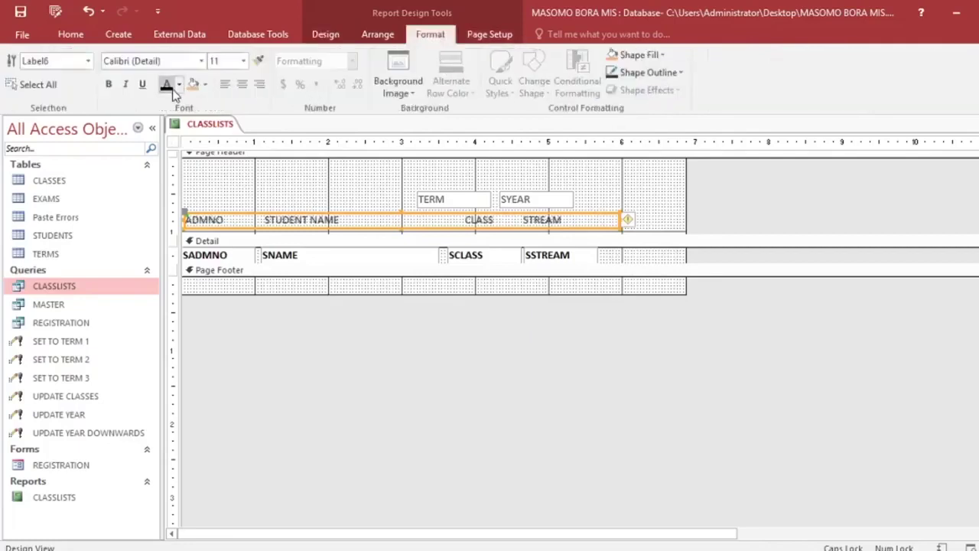
pyautogui.click(109, 85)
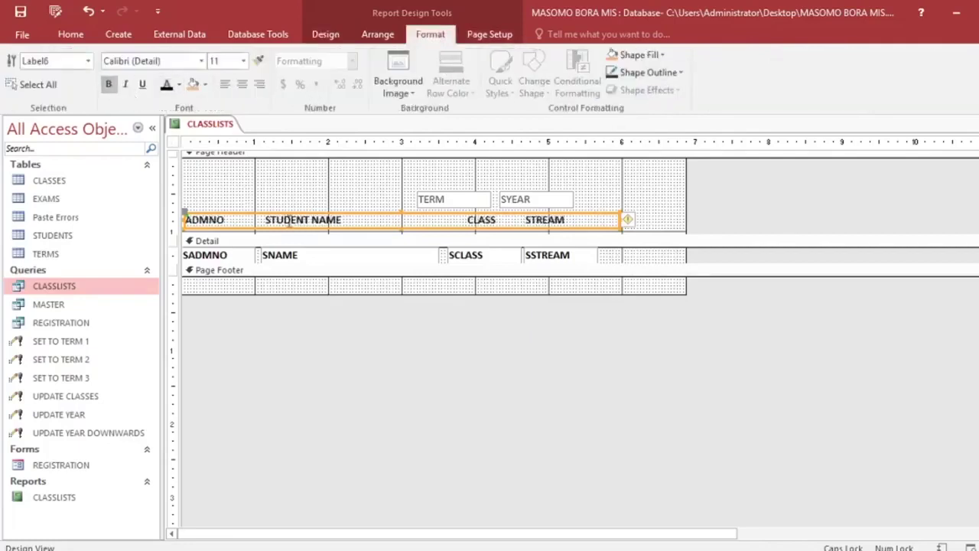
pyautogui.click(437, 358)
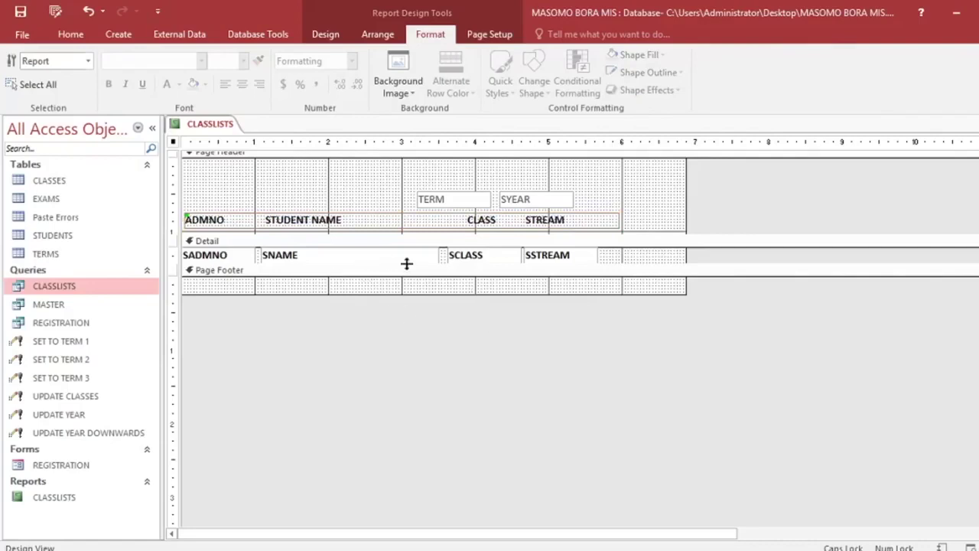
# Format the TERM and SYEAR fields in the Page Header as bold black text.
pyautogui.click(488, 199)
pyautogui.moveTo(598, 191); pyautogui.dragTo(421, 200)
pyautogui.click(168, 85)
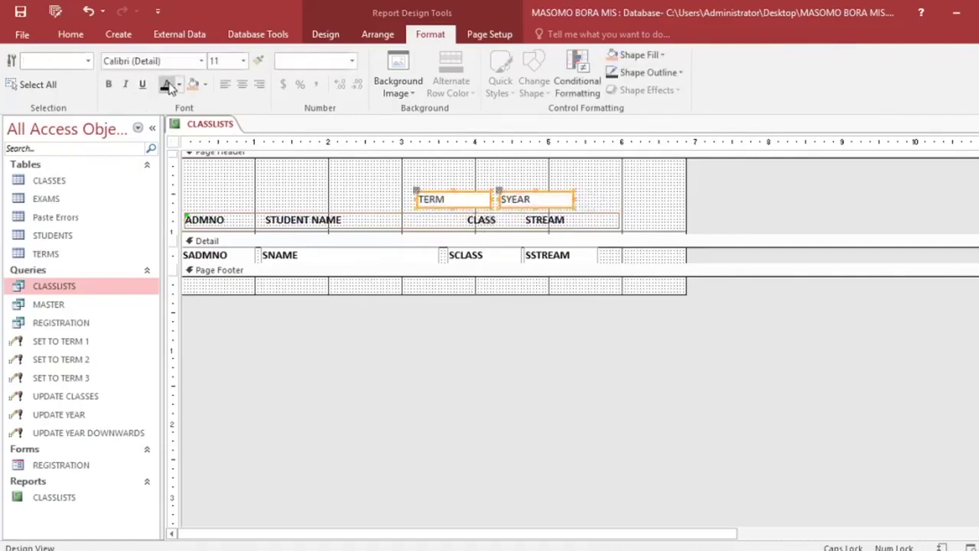
pyautogui.click(108, 84)
pyautogui.click(510, 423)
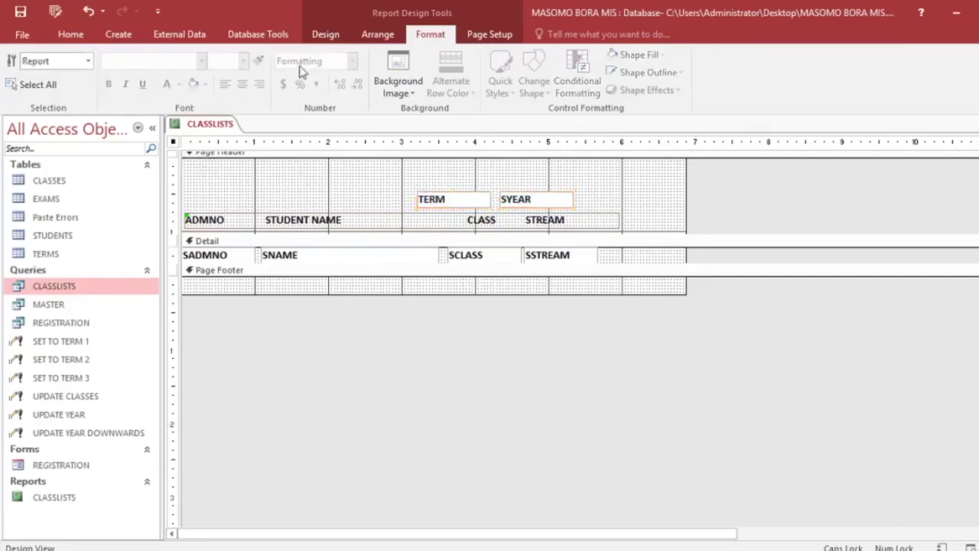
# Add a wide title label across the top of the Page Header reading "MASOMO BORA EXAMINATION SYSTEM CLASS LISTS".
pyautogui.click(326, 34)
pyautogui.click(326, 71)
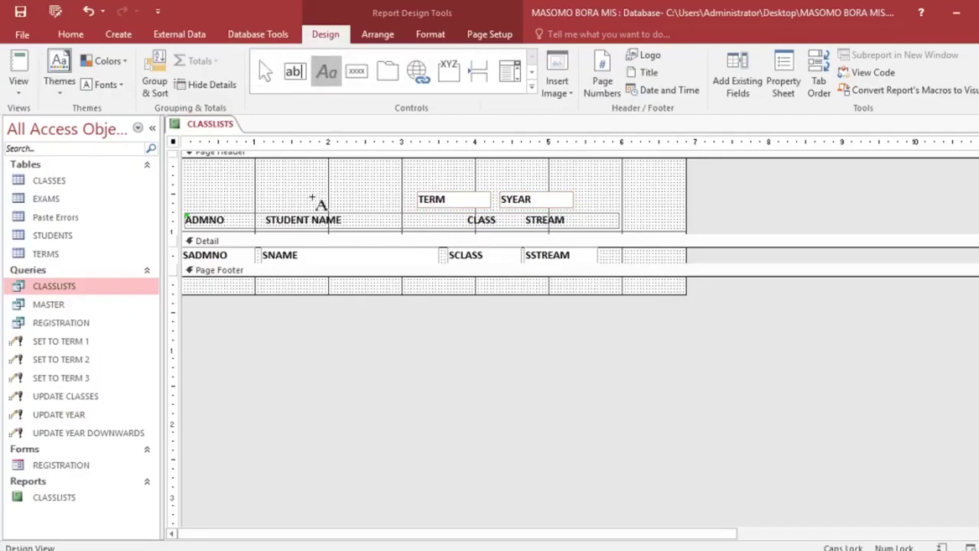
pyautogui.moveTo(187, 159); pyautogui.dragTo(673, 187)
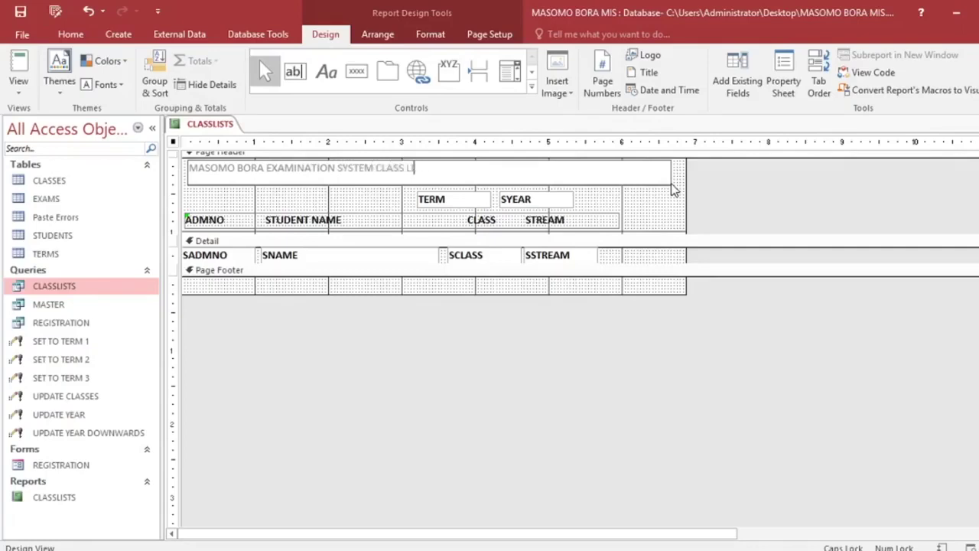
pyautogui.click(357, 453)
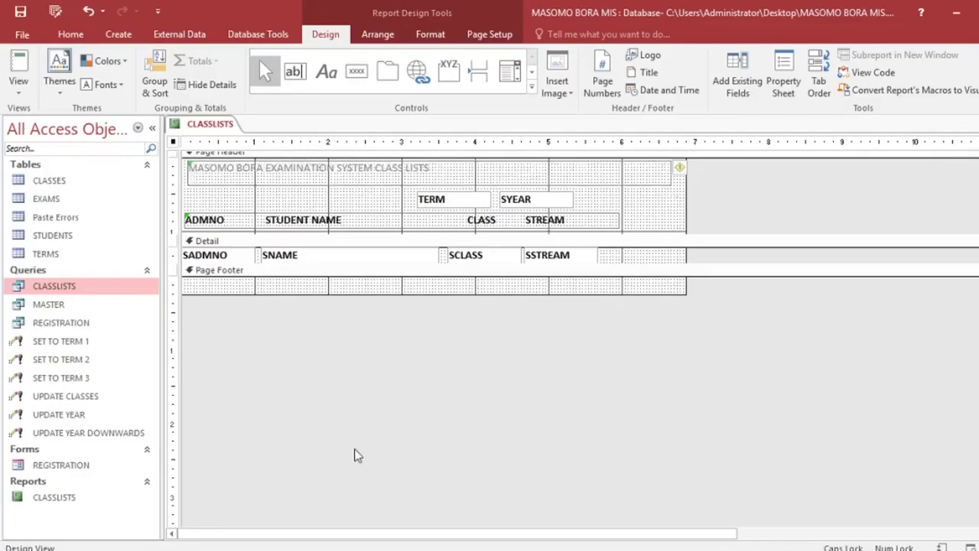
# Format the "MASOMO BORA EXAMINATION SYSTEM CLASS LISTS" title label as 20-point bold black text.
pyautogui.click(354, 170)
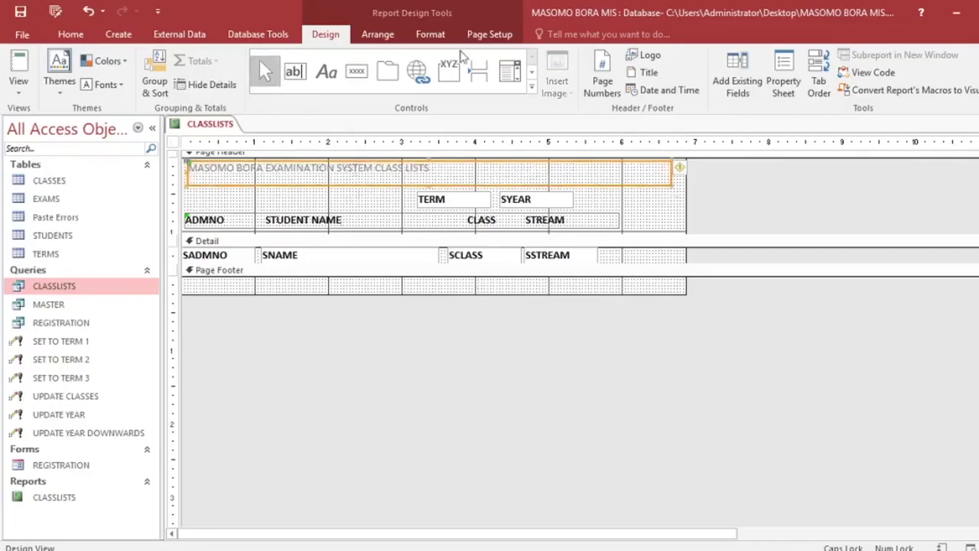
pyautogui.click(423, 35)
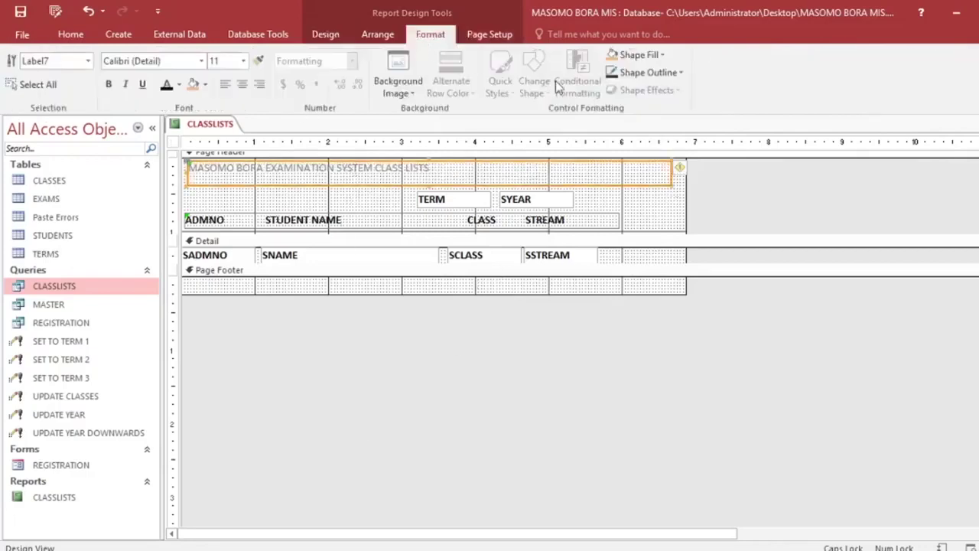
pyautogui.click(243, 61)
pyautogui.click(229, 199)
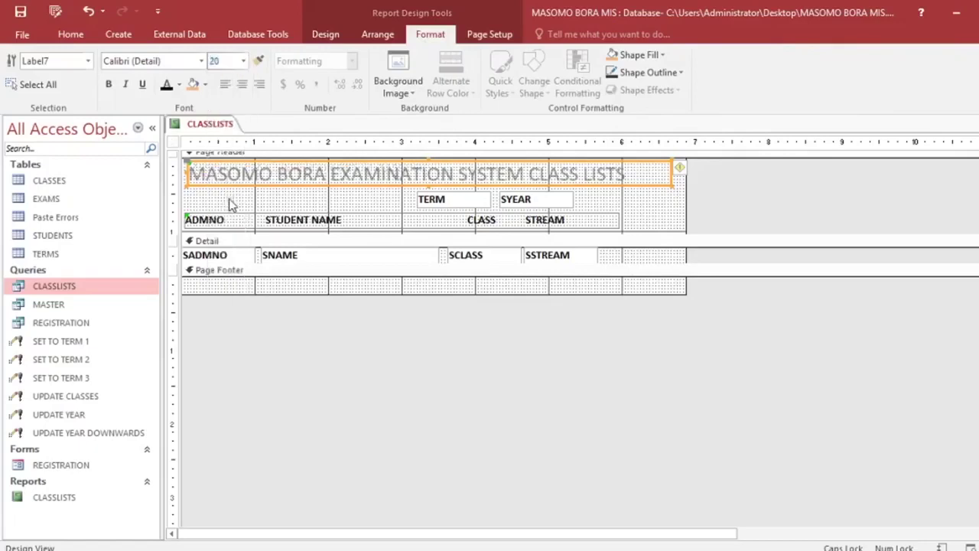
pyautogui.click(171, 84)
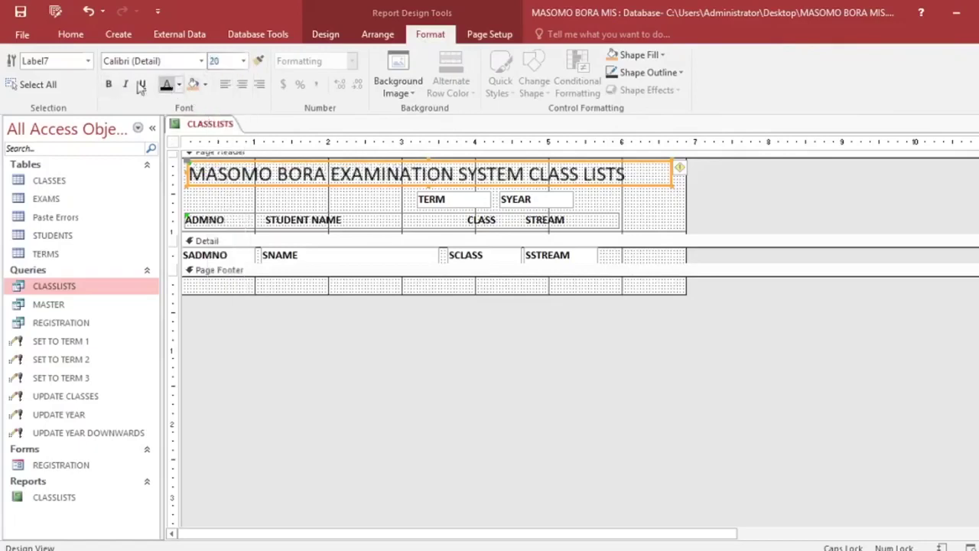
pyautogui.click(108, 84)
pyautogui.click(376, 347)
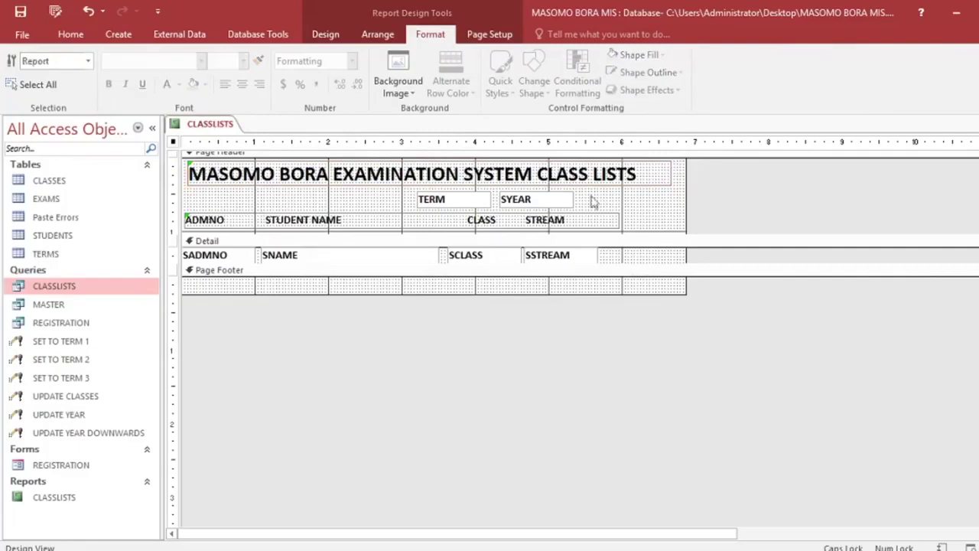
# Resize the title label to fit its text and shift it right, leaving space for a logo at the Page Header's left end.
pyautogui.click(622, 176)
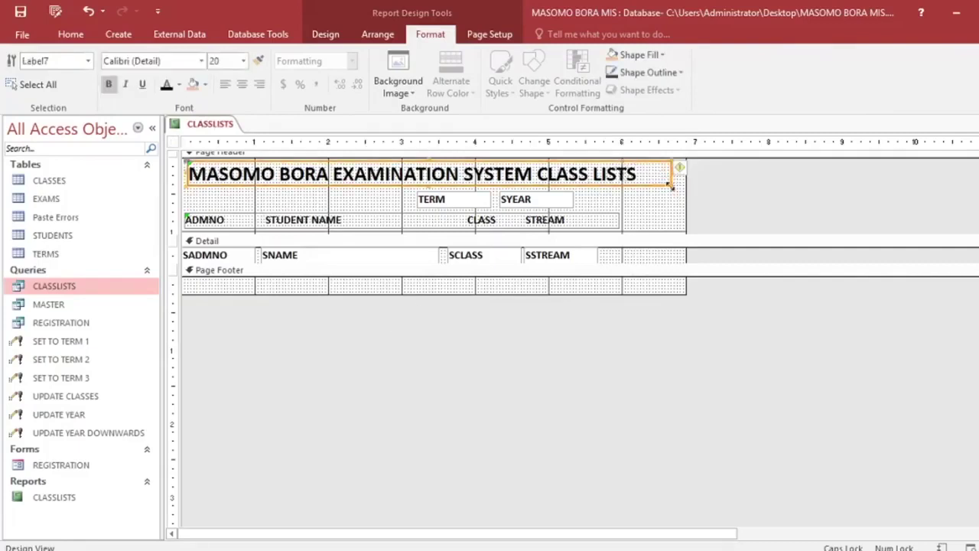
pyautogui.moveTo(670, 185); pyautogui.dragTo(646, 194)
pyautogui.click(587, 189)
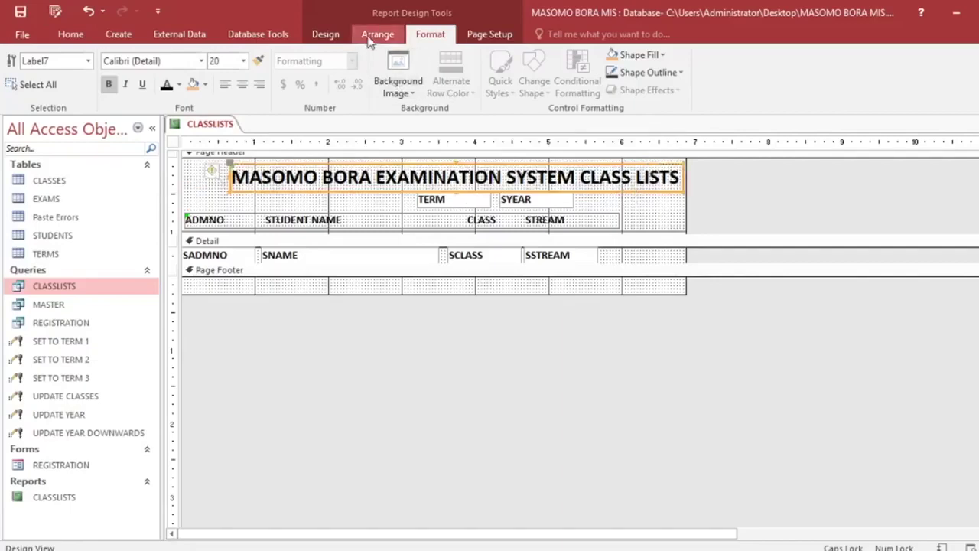
# Insert the blue circular logo from the Pictures folder beside the title, slightly enlarge its frame, and close the report.
pyautogui.click(329, 35)
pyautogui.click(533, 91)
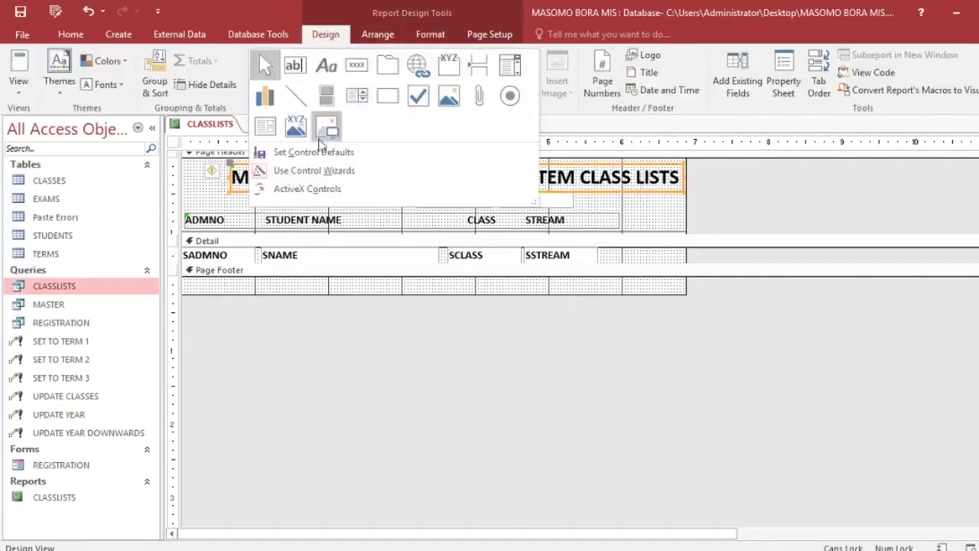
pyautogui.click(330, 129)
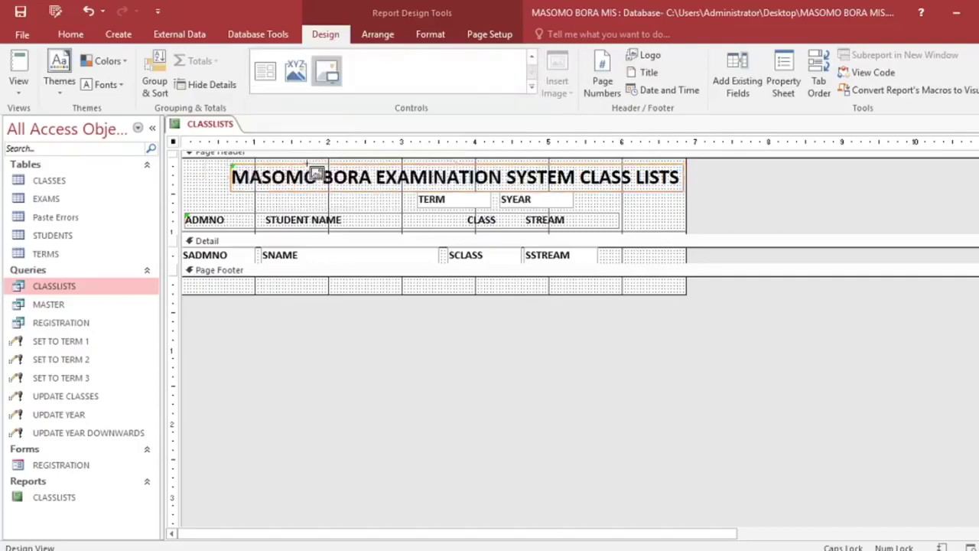
pyautogui.moveTo(183, 163); pyautogui.dragTo(231, 220)
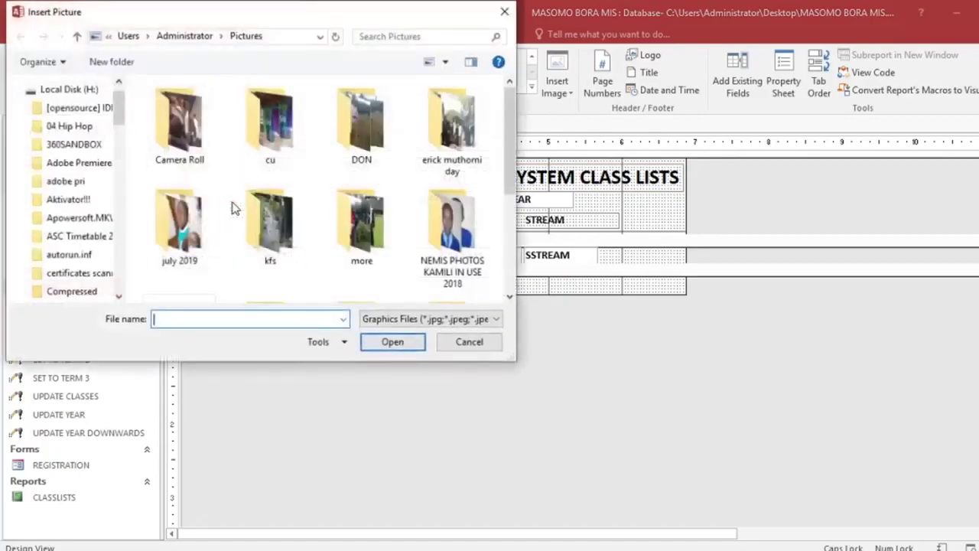
pyautogui.scroll(-2, 428, 237)
pyautogui.doubleClick(428, 234)
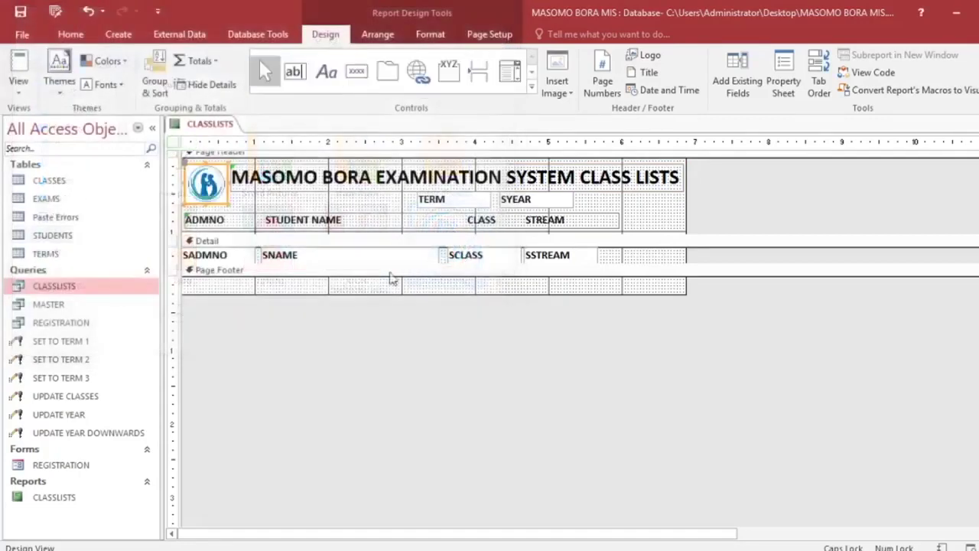
pyautogui.moveTo(226, 202); pyautogui.dragTo(230, 211)
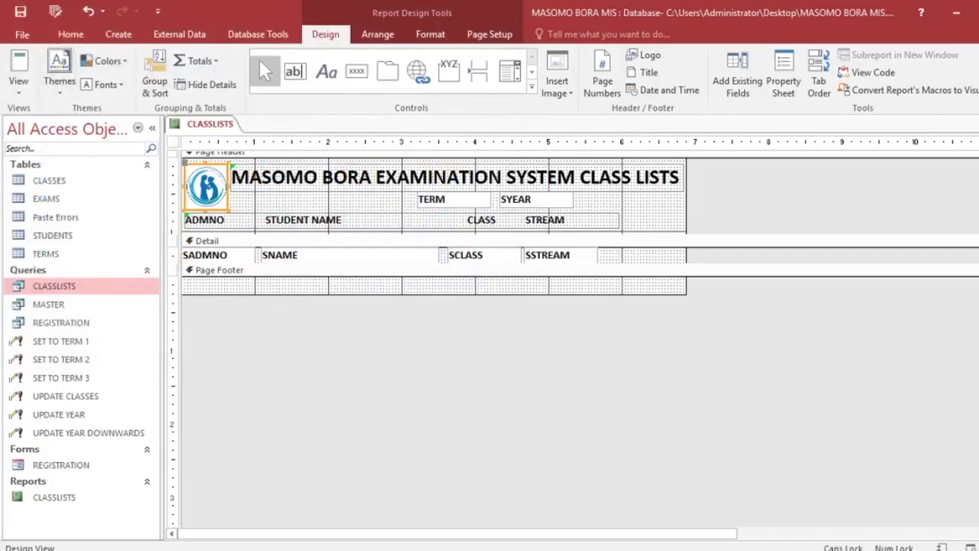
pyautogui.hotkey('ctrl', 'w')
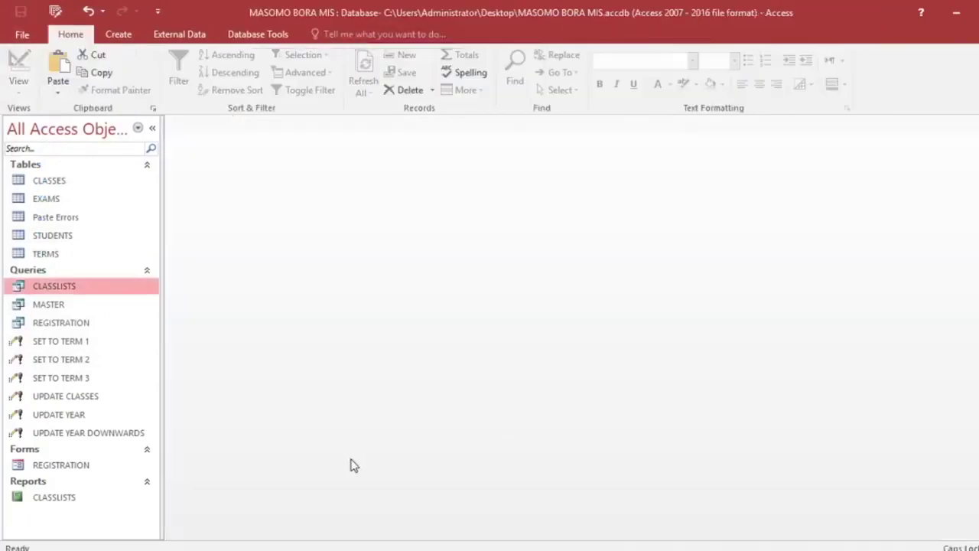
# Open the CLASSLISTS report for class 3, stream M, to check its layout.
pyautogui.click(54, 499)
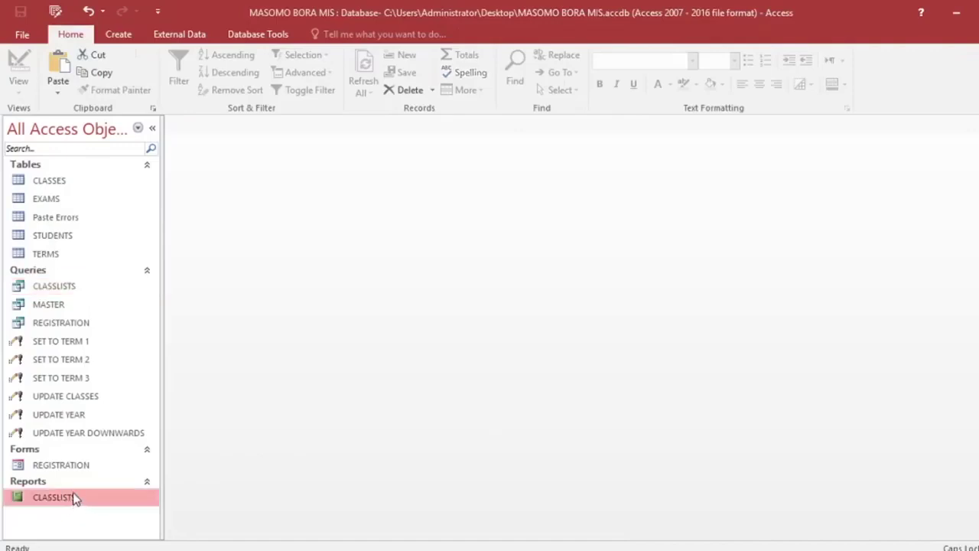
pyautogui.doubleClick(73, 497)
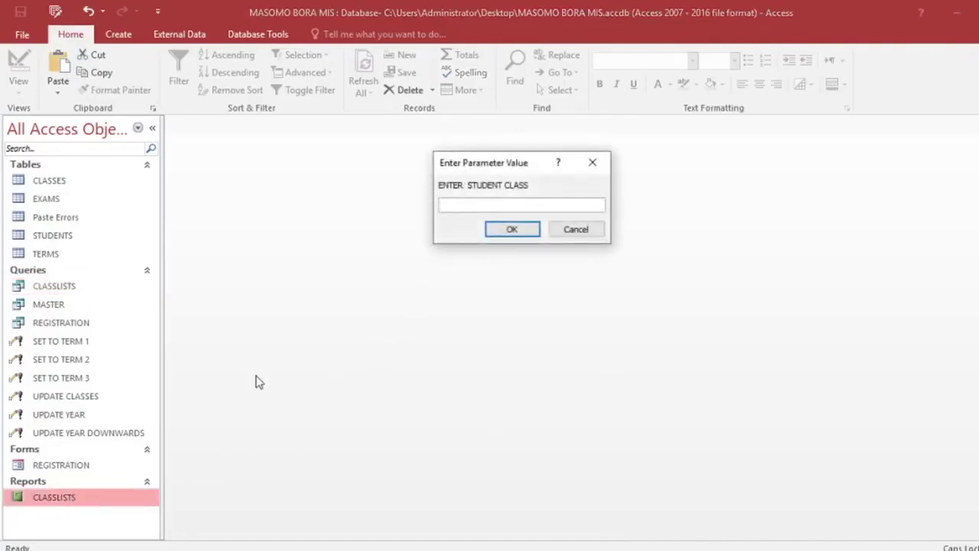
pyautogui.press('Return')
pyautogui.write('M')
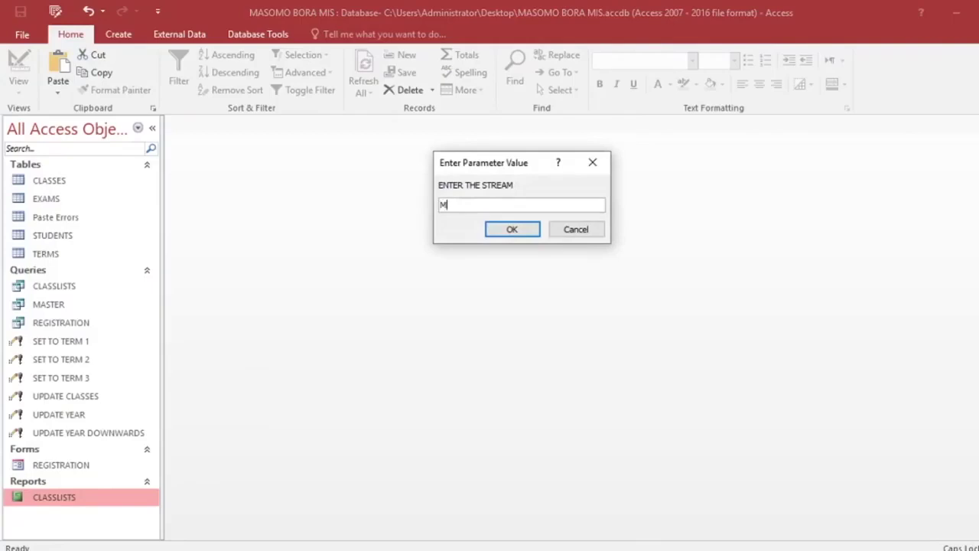
pyautogui.press('Return')
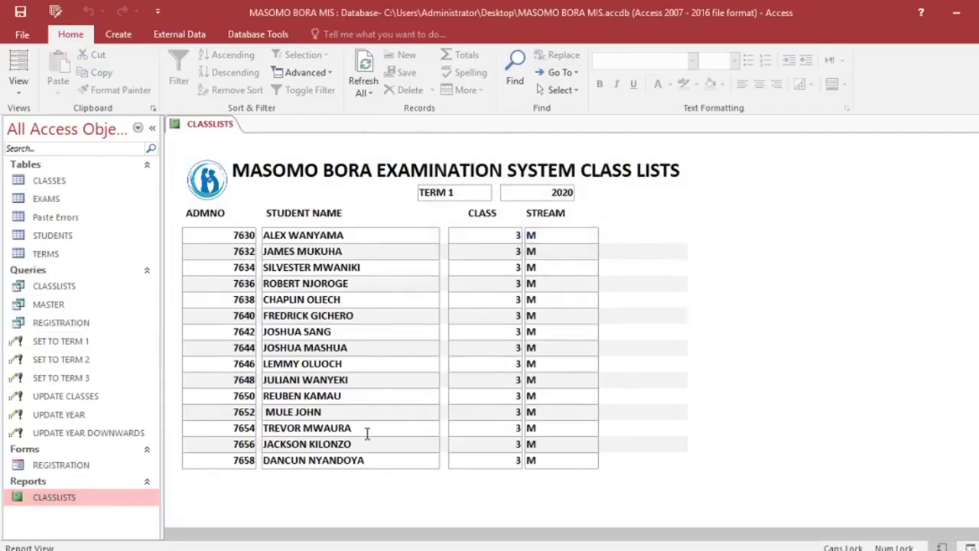
pyautogui.click(23, 35)
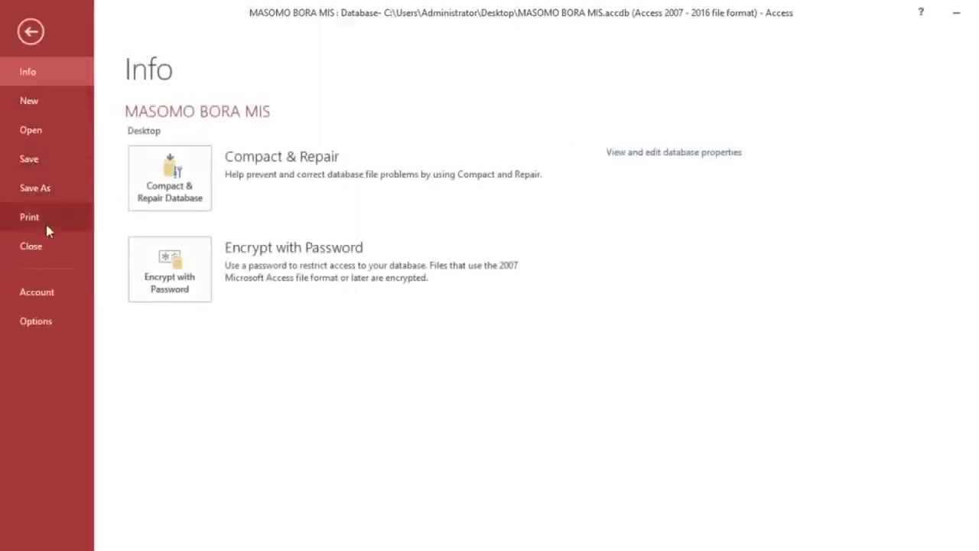
pyautogui.press('Escape')
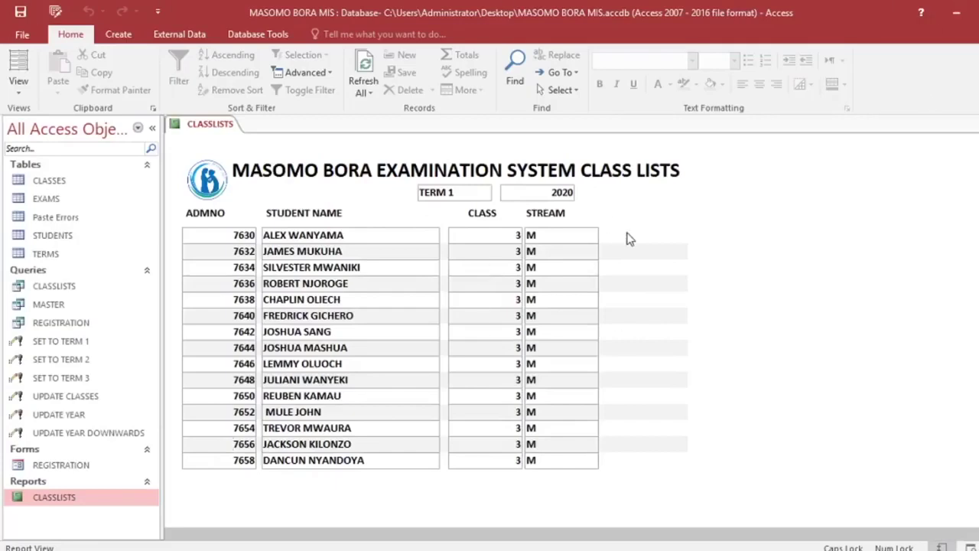
# Close the CLASSLISTS report and reopen it for class 4, stream M.
pyautogui.hotkey('ctrl', 'w')
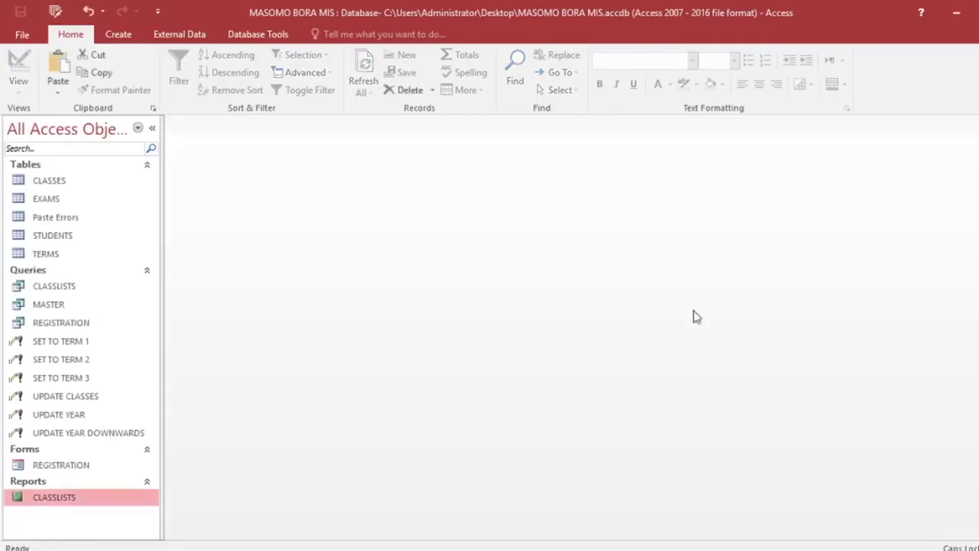
pyautogui.doubleClick(79, 503)
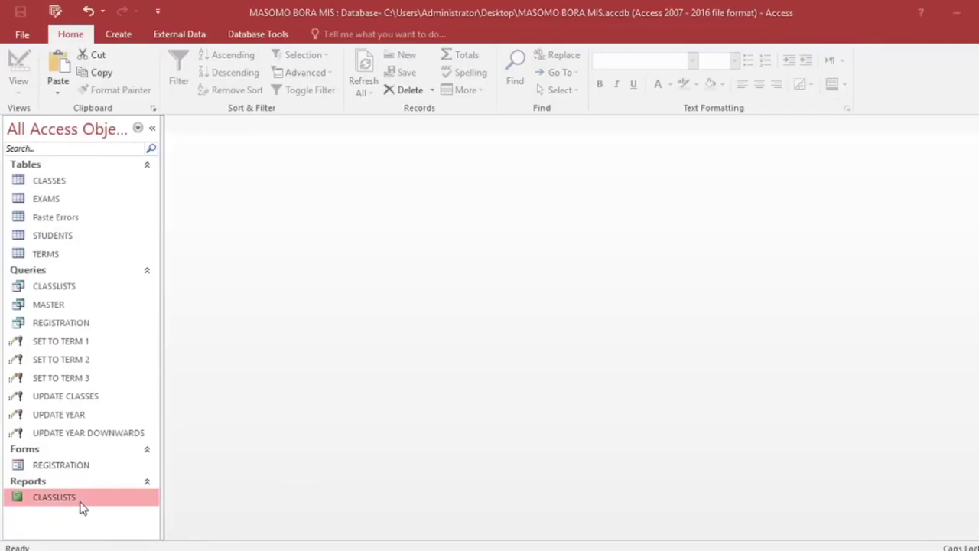
pyautogui.write('4')
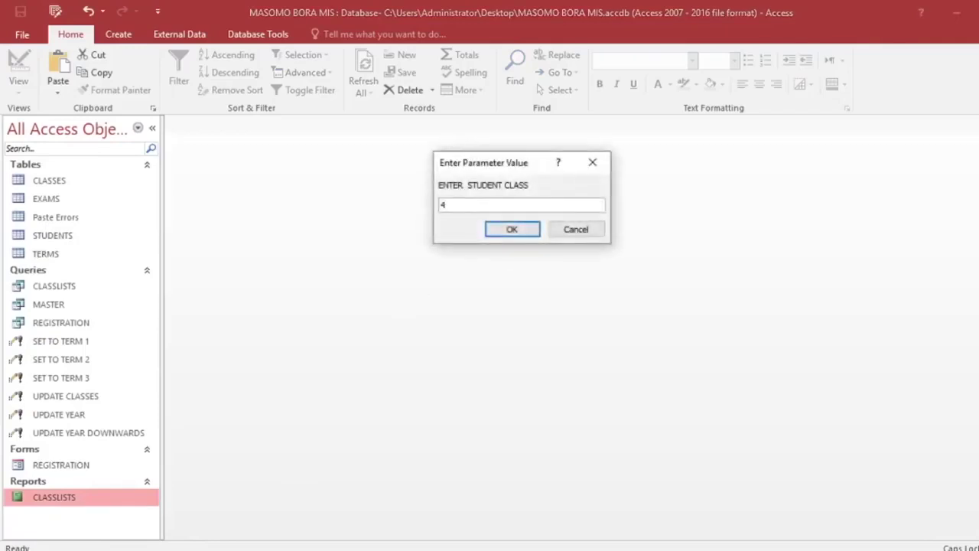
pyautogui.press('Return')
pyautogui.write('M')
pyautogui.press('Return')
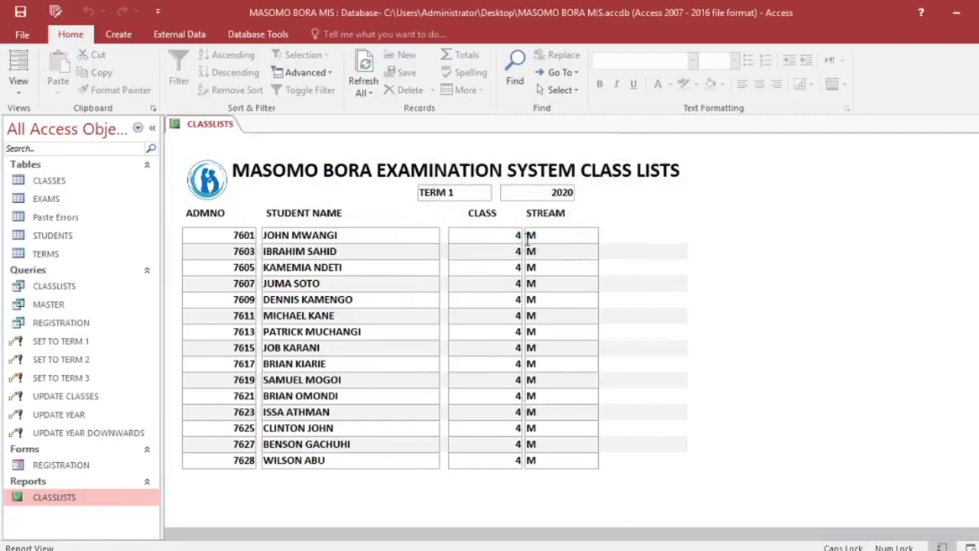
# In the report's Design View, remove CLASS and STREAM from the column heading label and narrow it to end just after STUDENT NAME.
pyautogui.rightClick(670, 230)
pyautogui.click(714, 279)
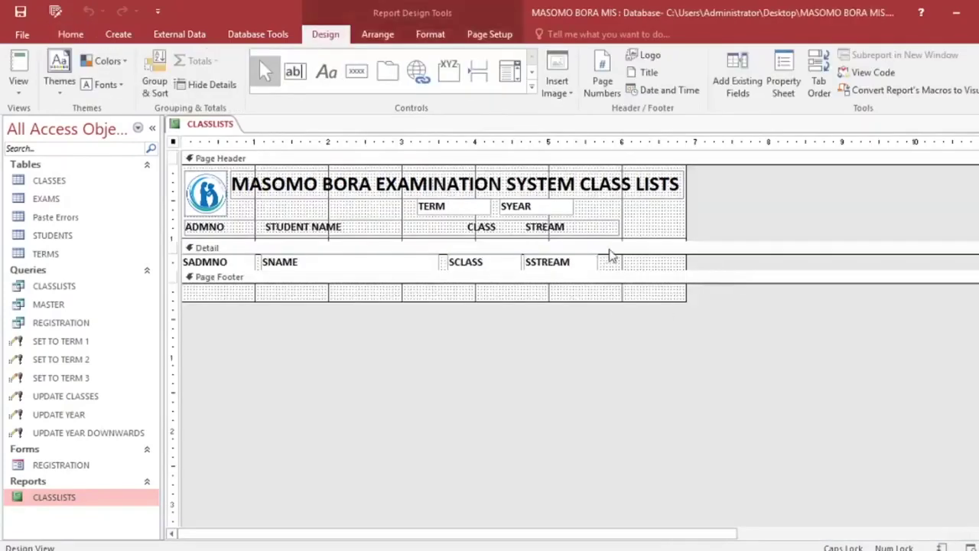
pyautogui.click(503, 265)
pyautogui.click(499, 227)
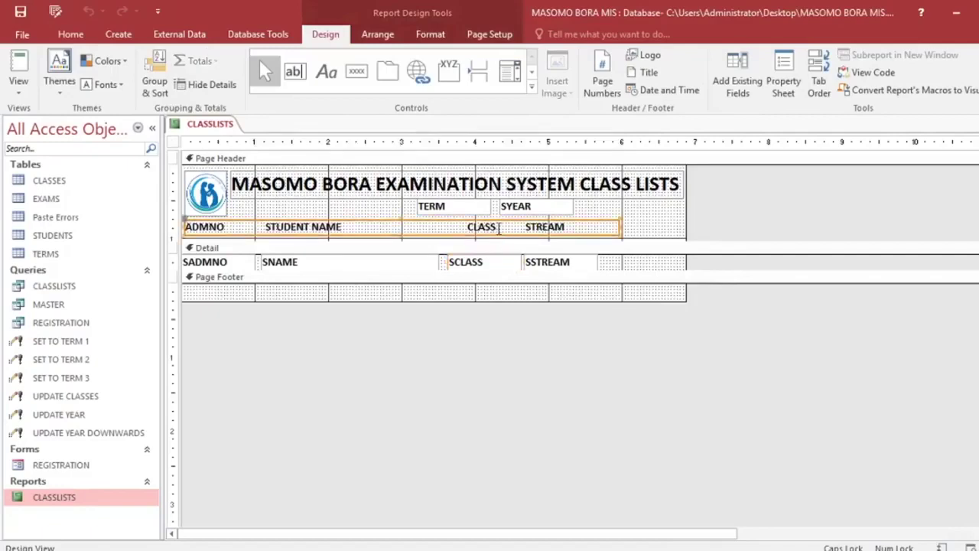
pyautogui.click(605, 227)
pyautogui.moveTo(583, 227); pyautogui.dragTo(463, 228)
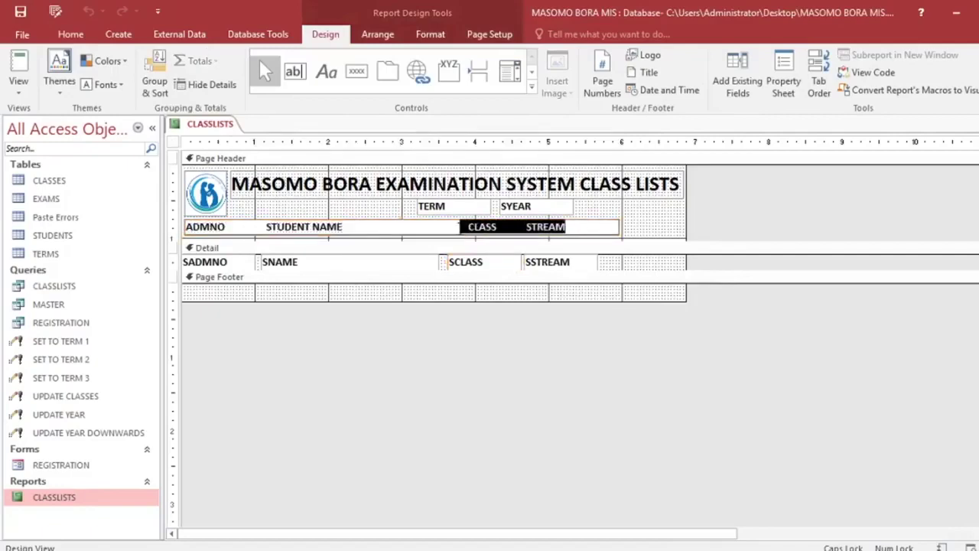
pyautogui.press('Delete')
pyautogui.click(617, 265)
pyautogui.click(614, 225)
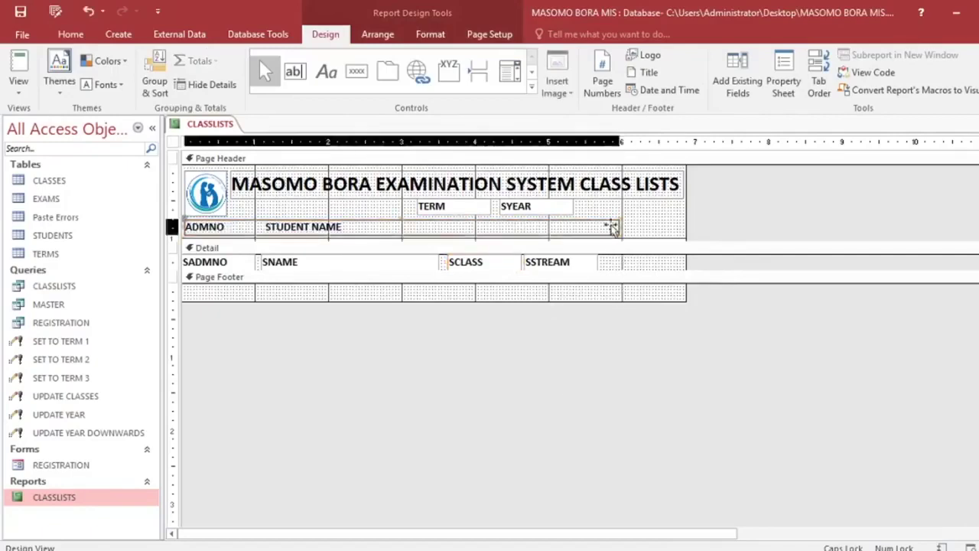
pyautogui.moveTo(622, 227); pyautogui.dragTo(375, 227)
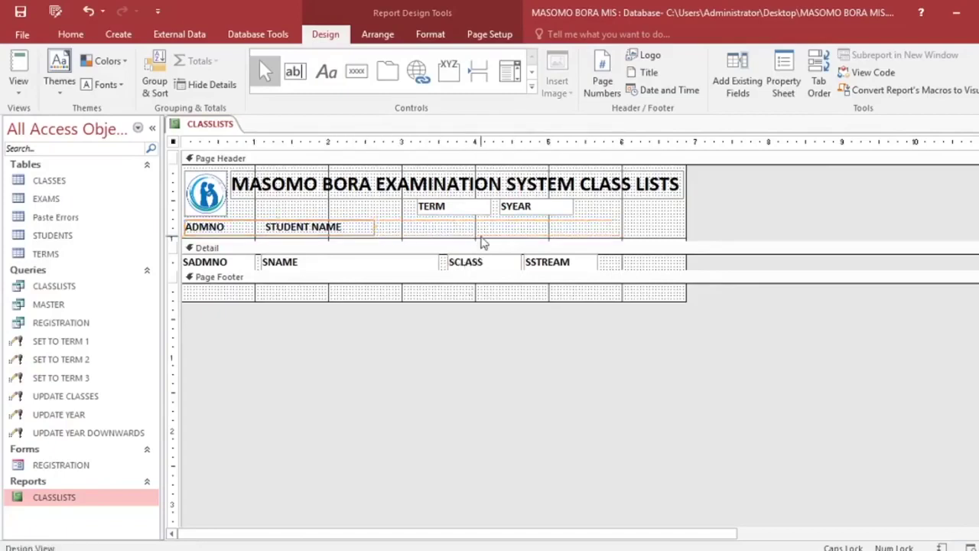
# Move the SCLASS and SSTREAM fields from the Detail section into the Page Header, beneath TERM and SYEAR.
pyautogui.click(482, 264)
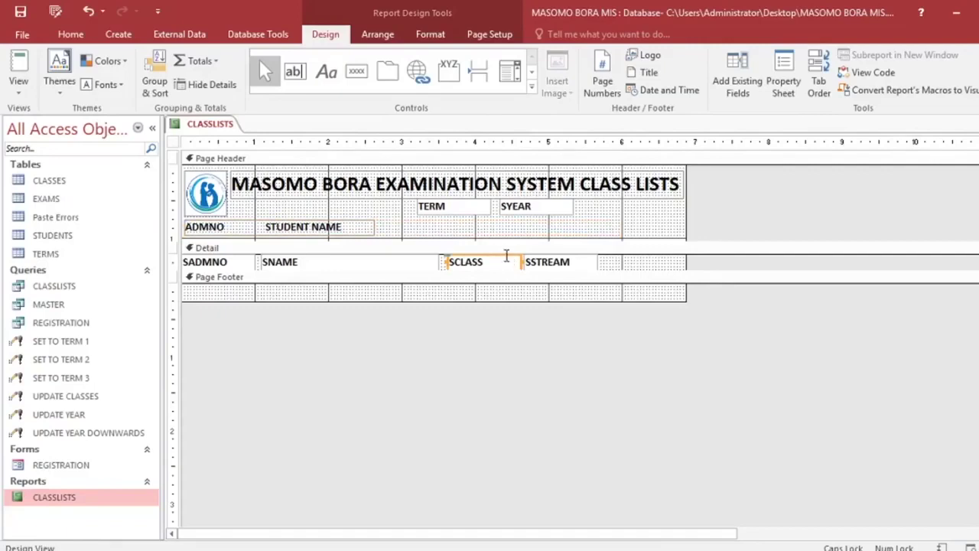
pyautogui.click(506, 259)
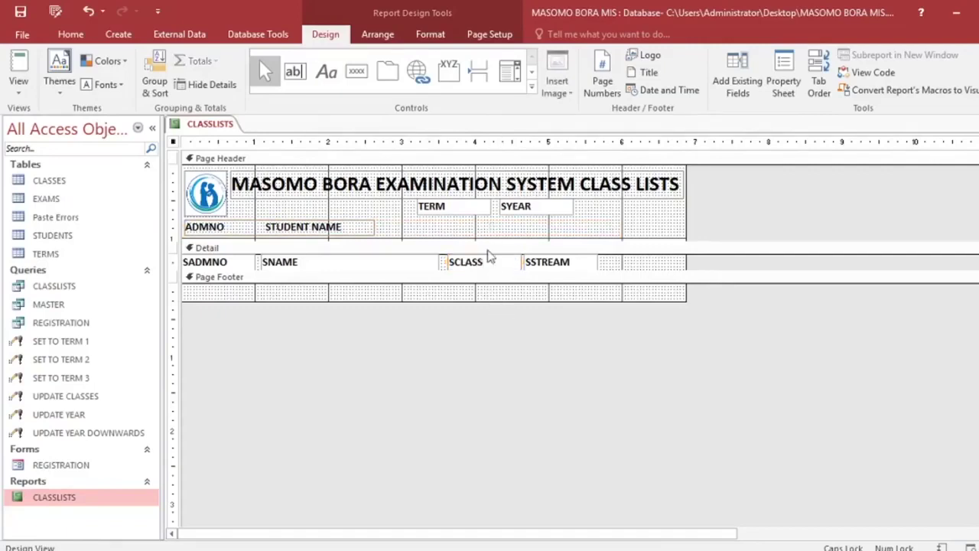
pyautogui.click(453, 258)
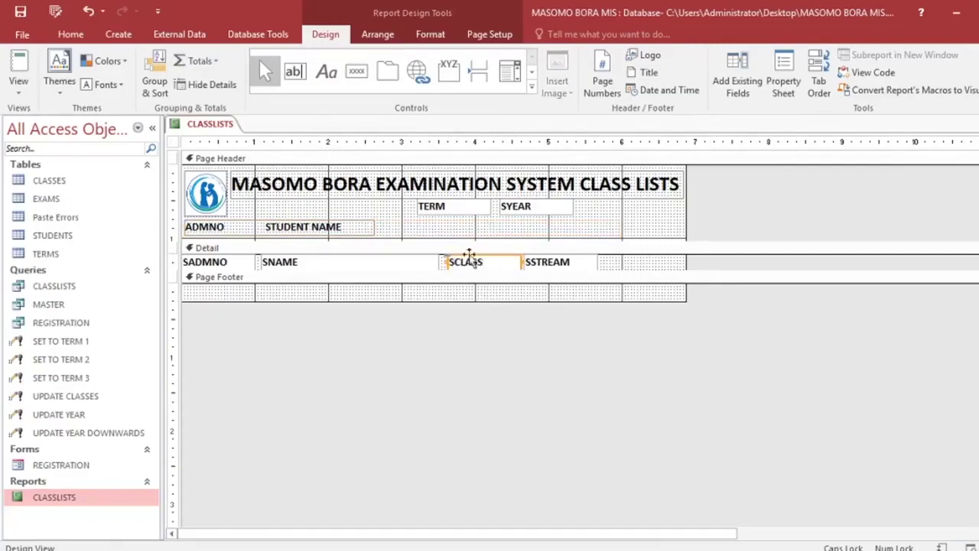
pyautogui.moveTo(468, 253); pyautogui.dragTo(448, 220)
pyautogui.click(556, 266)
pyautogui.moveTo(556, 266); pyautogui.dragTo(534, 227)
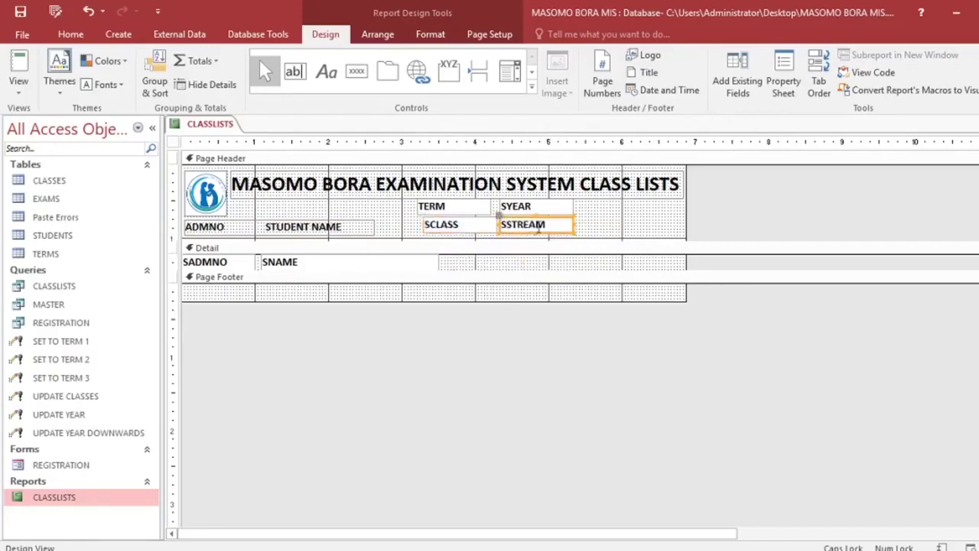
# Widen the SNAME field in the Detail section to about the 6.5-inch mark on the ruler.
pyautogui.click(437, 266)
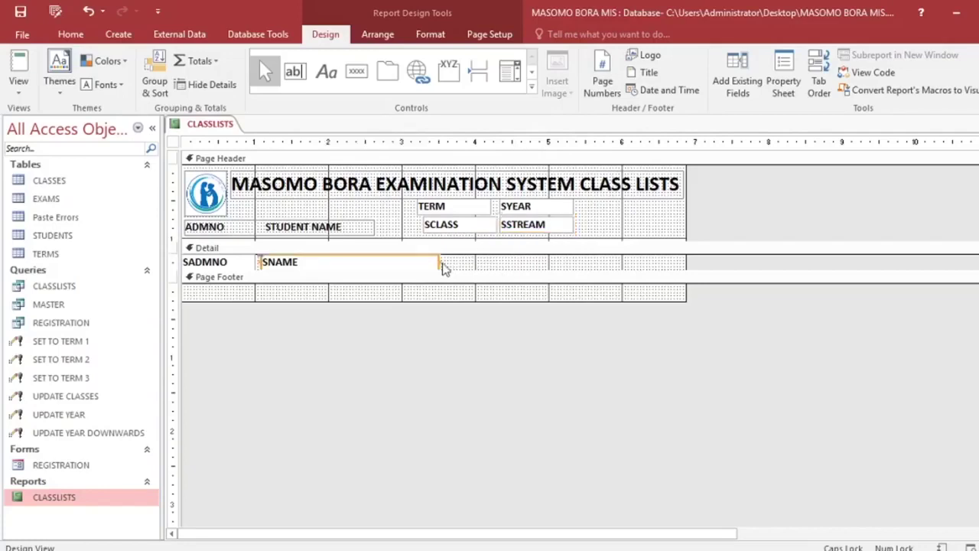
pyautogui.moveTo(437, 262); pyautogui.dragTo(661, 266)
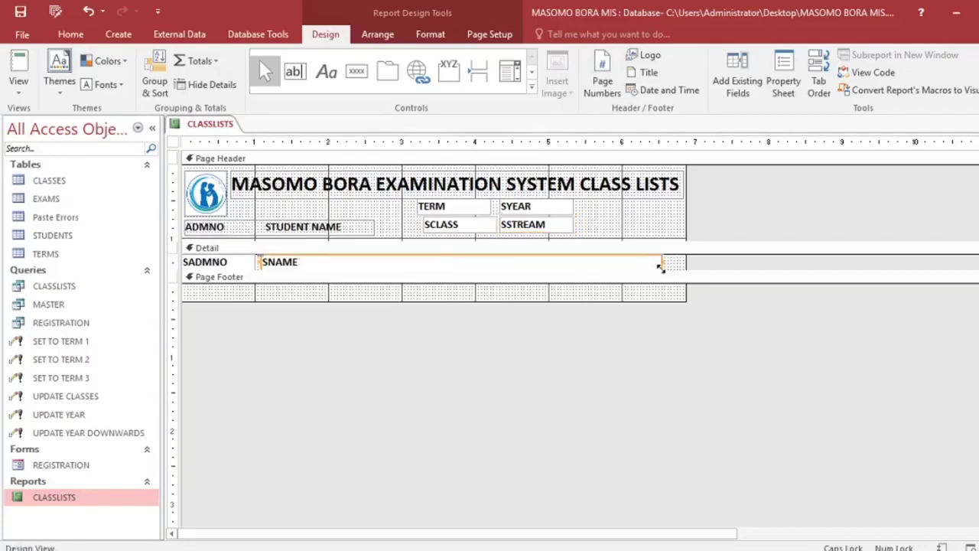
pyautogui.click(609, 365)
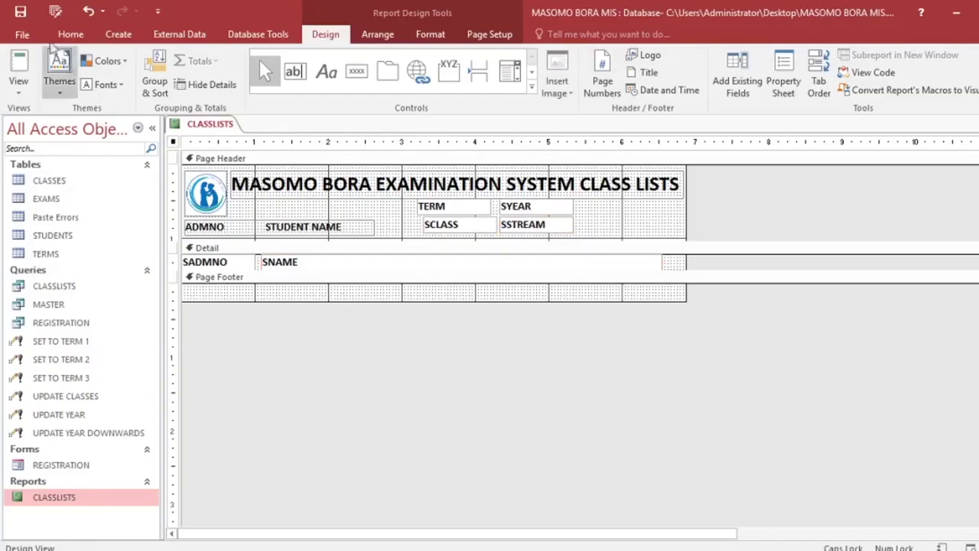
# Display the CLASSLISTS report in Report View for class 3, stream M.
pyautogui.click(28, 70)
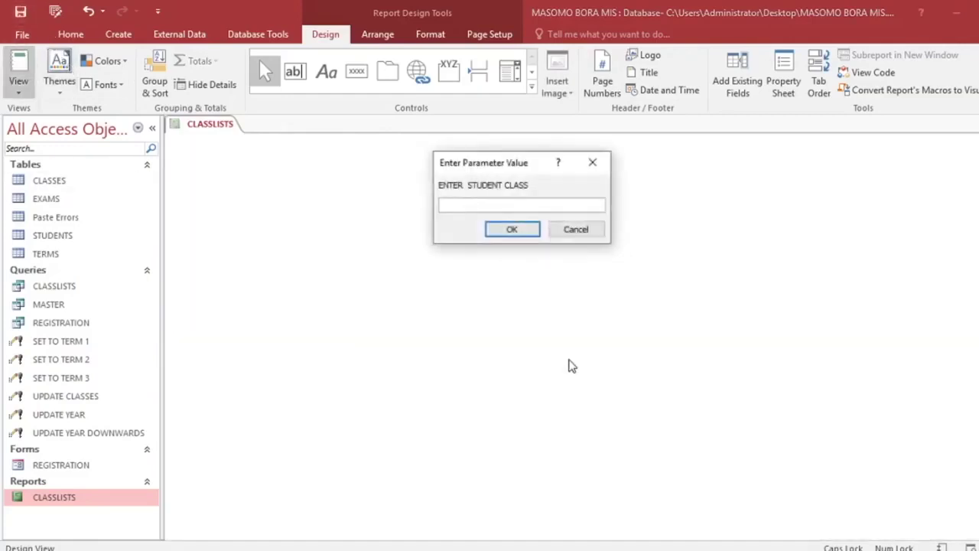
pyautogui.write('3')
pyautogui.press('Return')
pyautogui.write('M')
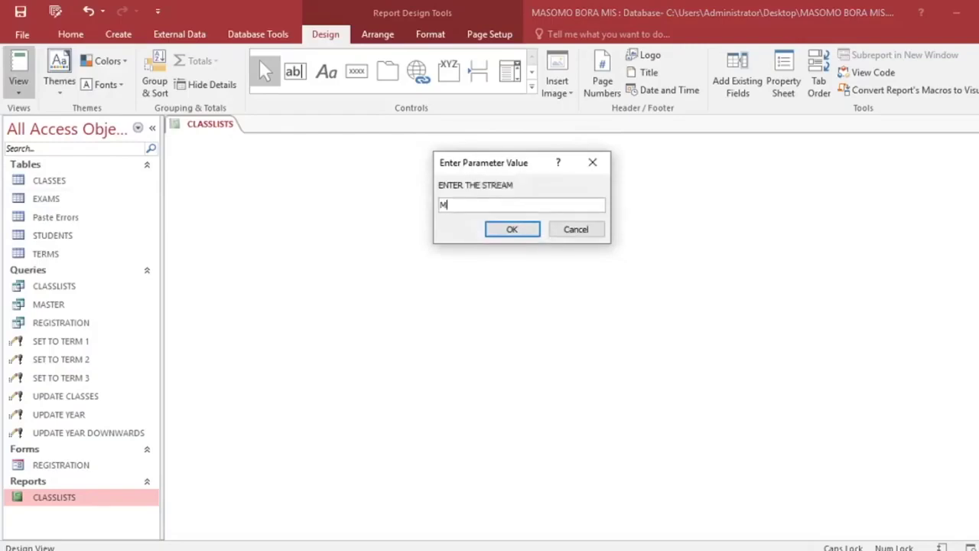
pyautogui.press('Return')
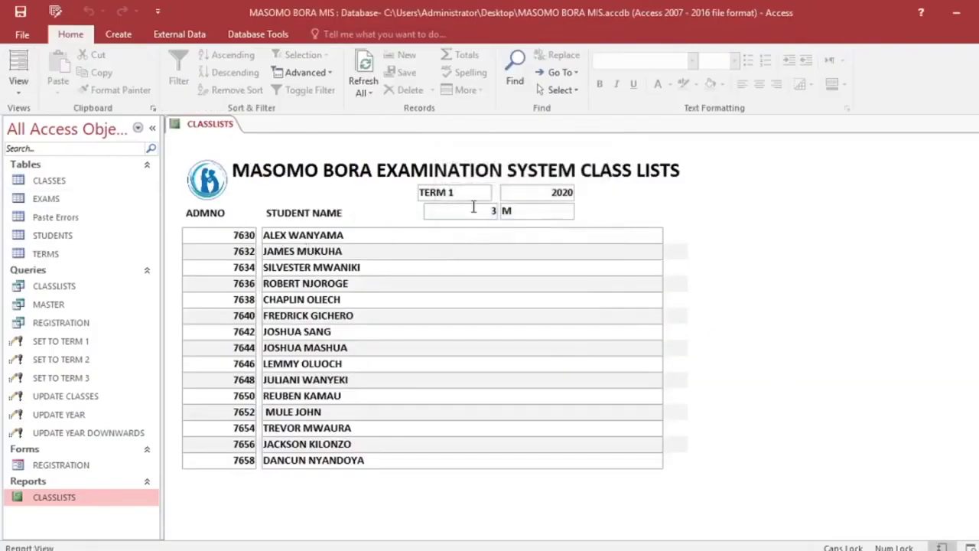
# In Design View, move SCLASS and SSTREAM beside SYEAR in the Page Header, making both boxes narrower and taller.
pyautogui.rightClick(719, 241)
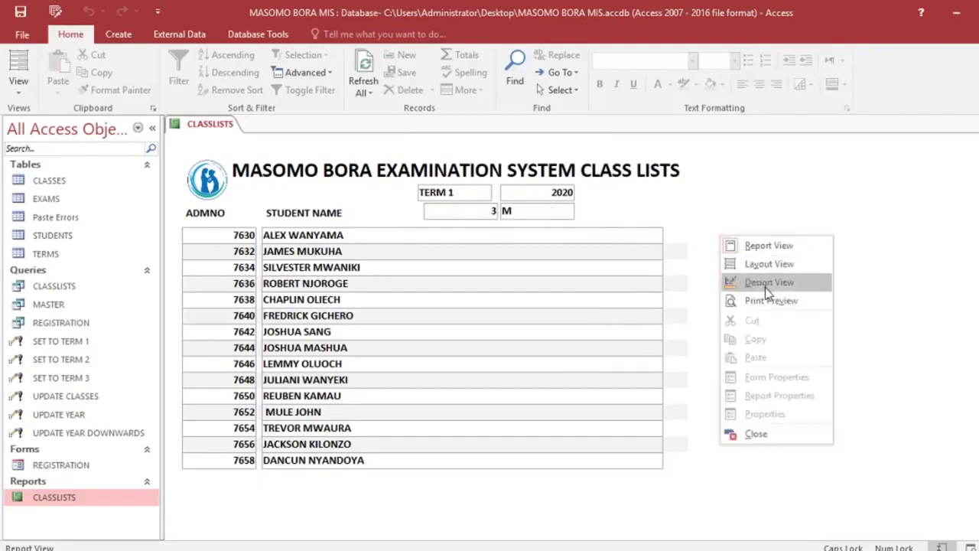
pyautogui.click(750, 281)
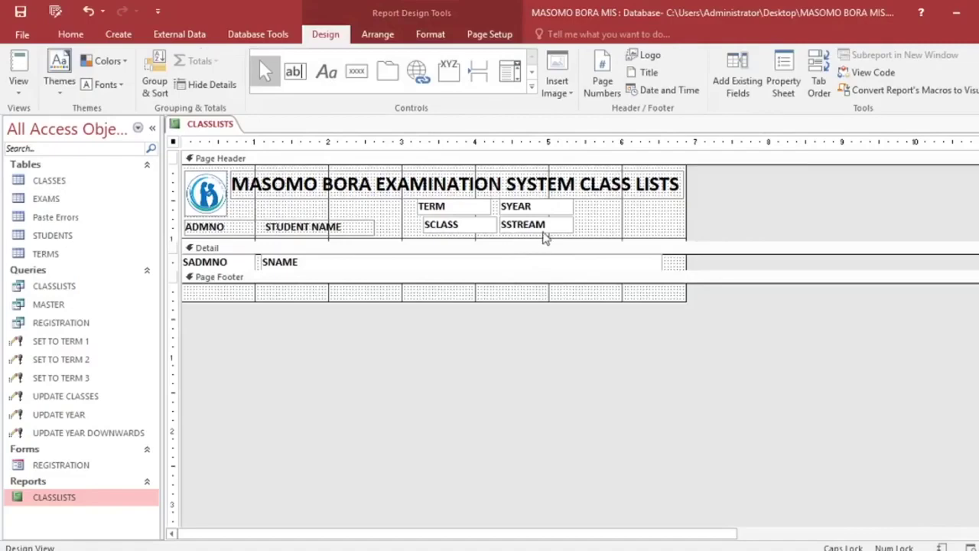
pyautogui.moveTo(608, 221); pyautogui.dragTo(630, 217)
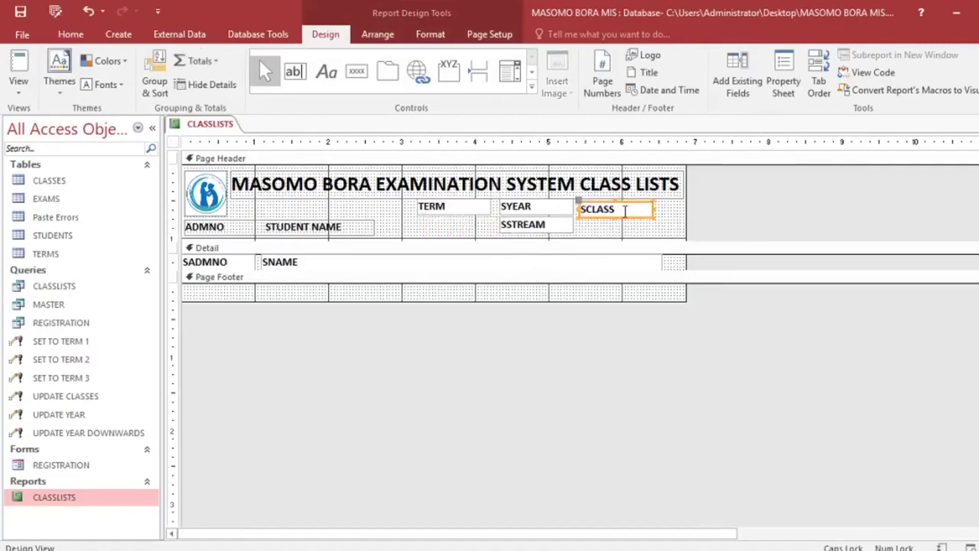
pyautogui.click(656, 225)
pyautogui.click(650, 216)
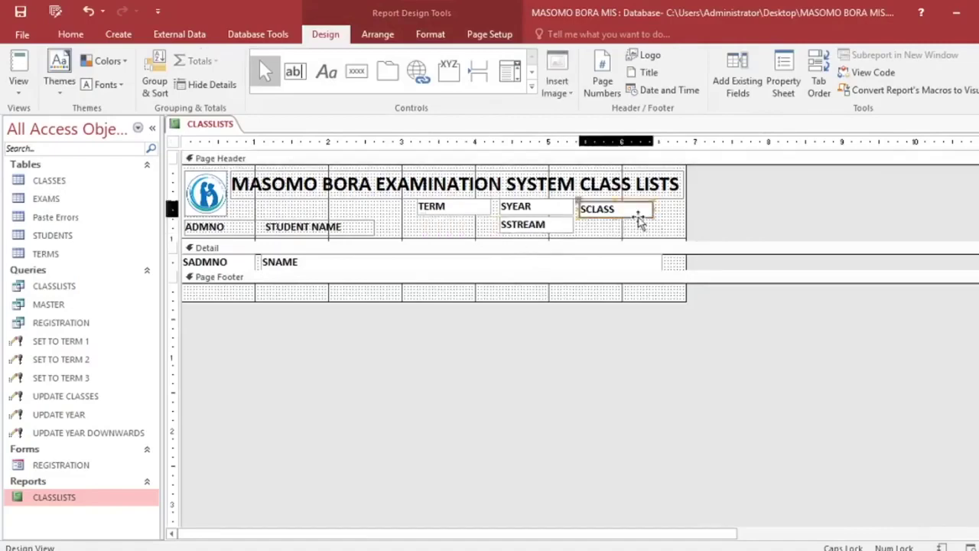
pyautogui.moveTo(651, 216); pyautogui.dragTo(616, 242)
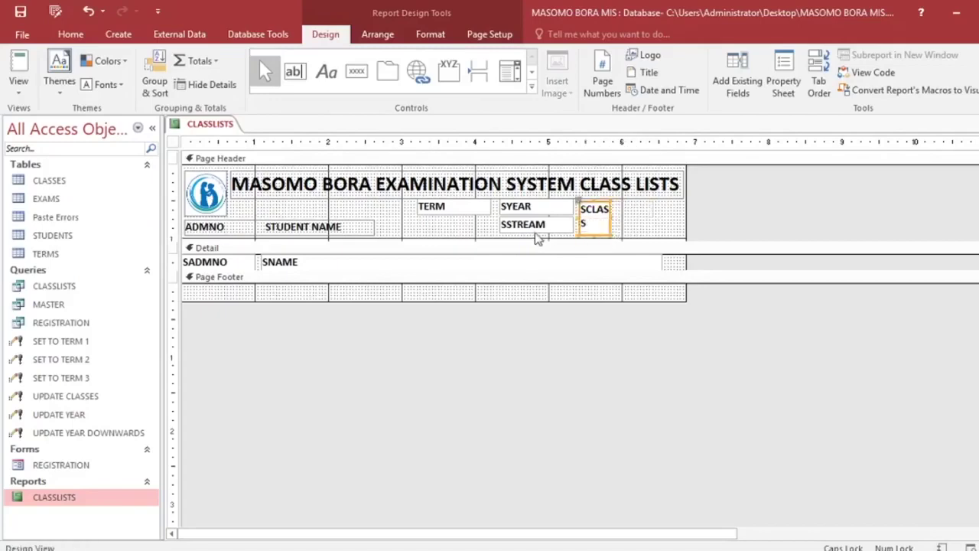
pyautogui.moveTo(538, 229); pyautogui.dragTo(663, 238)
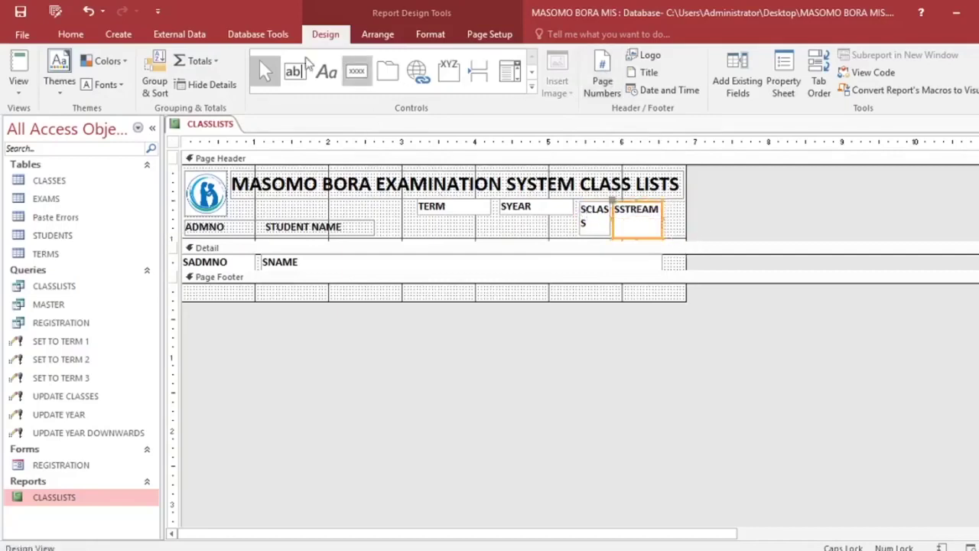
# Set the font size of the SSTREAM and SCLASS fields in the Page Header to 16.
pyautogui.click(430, 34)
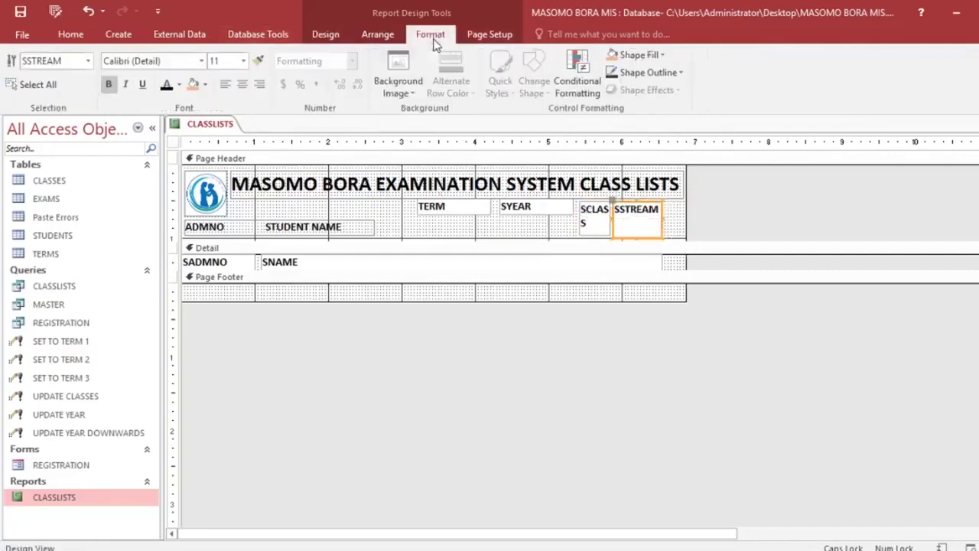
pyautogui.click(243, 61)
pyautogui.click(230, 164)
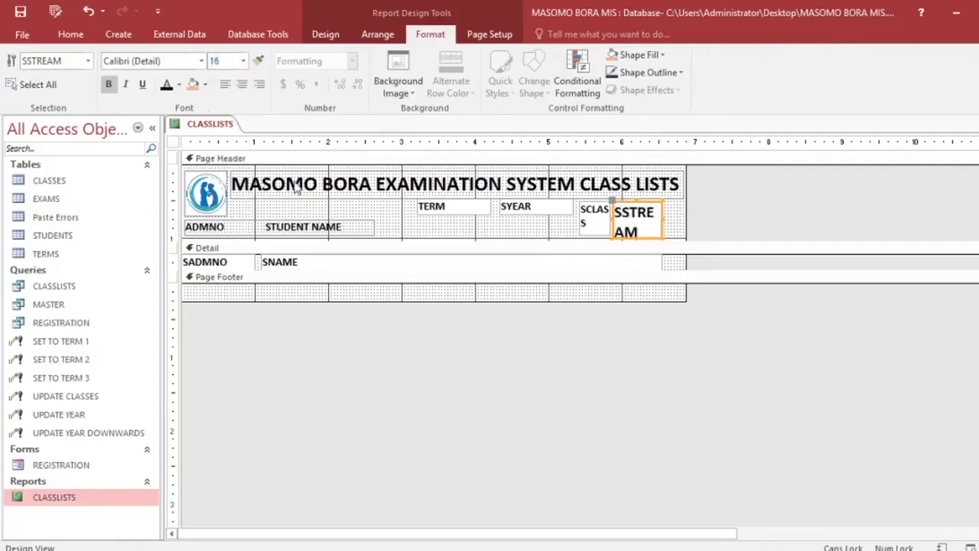
pyautogui.click(601, 218)
pyautogui.click(243, 61)
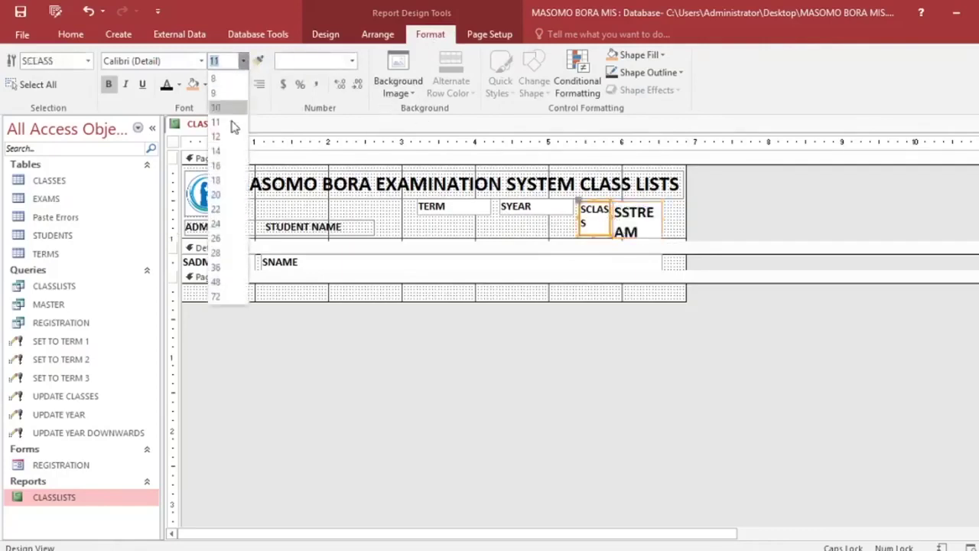
pyautogui.click(229, 161)
pyautogui.click(556, 413)
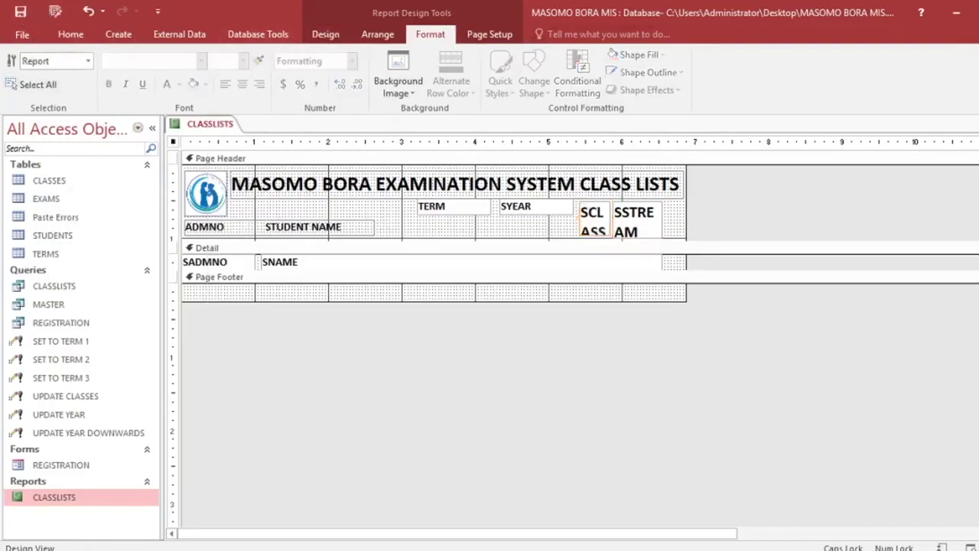
# Close the CLASSLISTS report, reopen it for class 3, stream B to check the layout, and close it again.
pyautogui.click(973, 124)
pyautogui.doubleClick(98, 498)
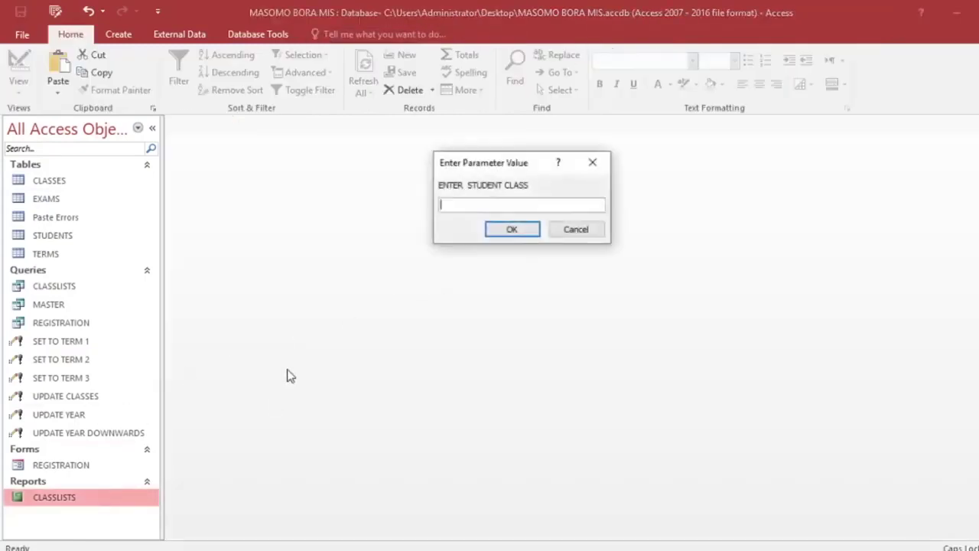
pyautogui.press('Return')
pyautogui.write('B')
pyautogui.press('Return')
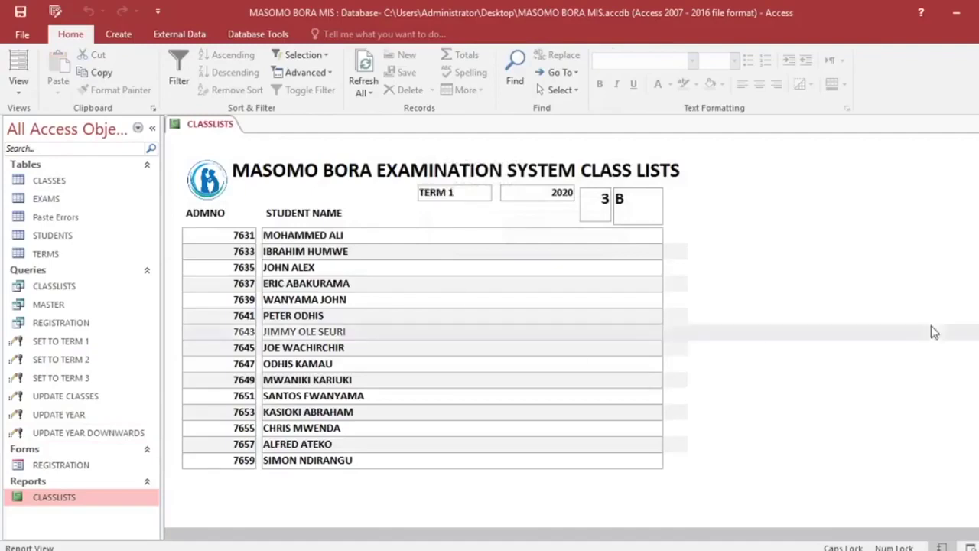
pyautogui.click(611, 373)
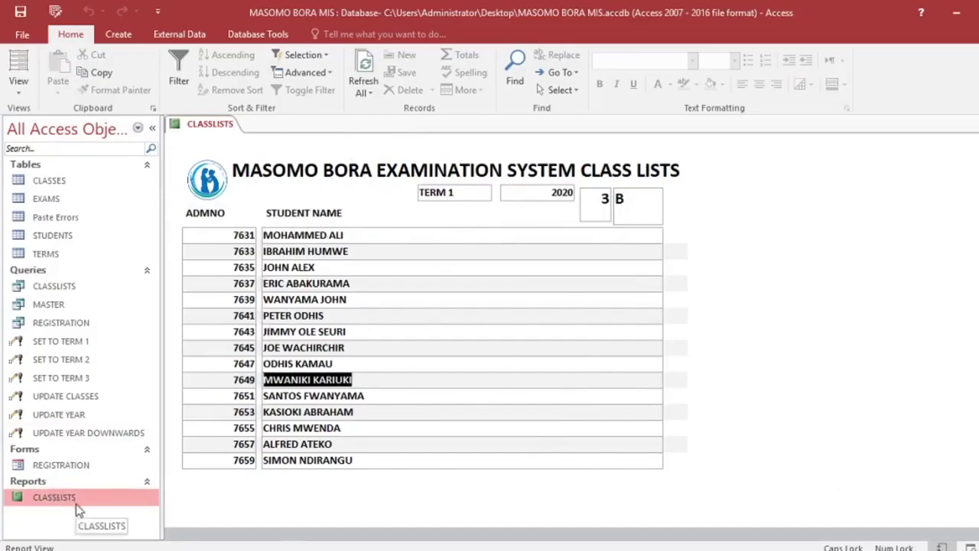
pyautogui.click(358, 331)
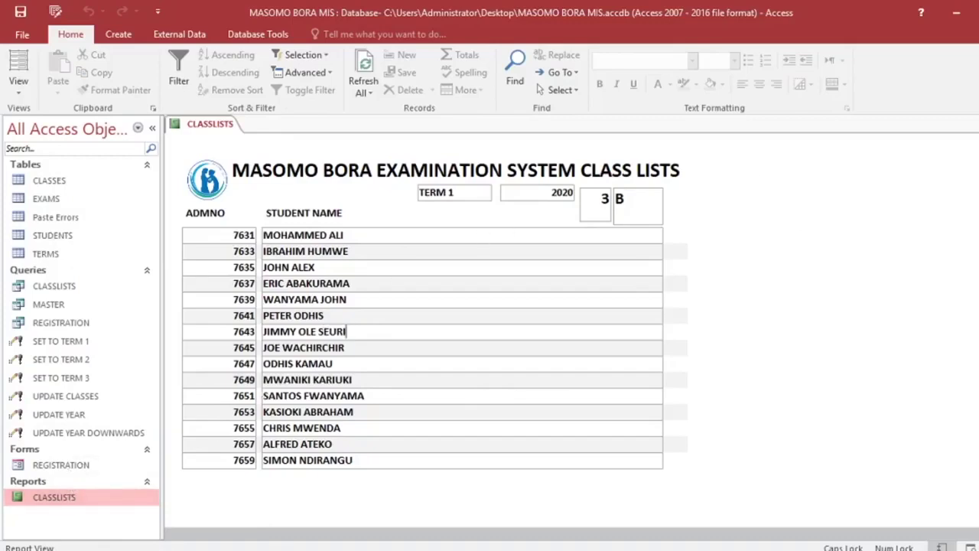
pyautogui.click(969, 142)
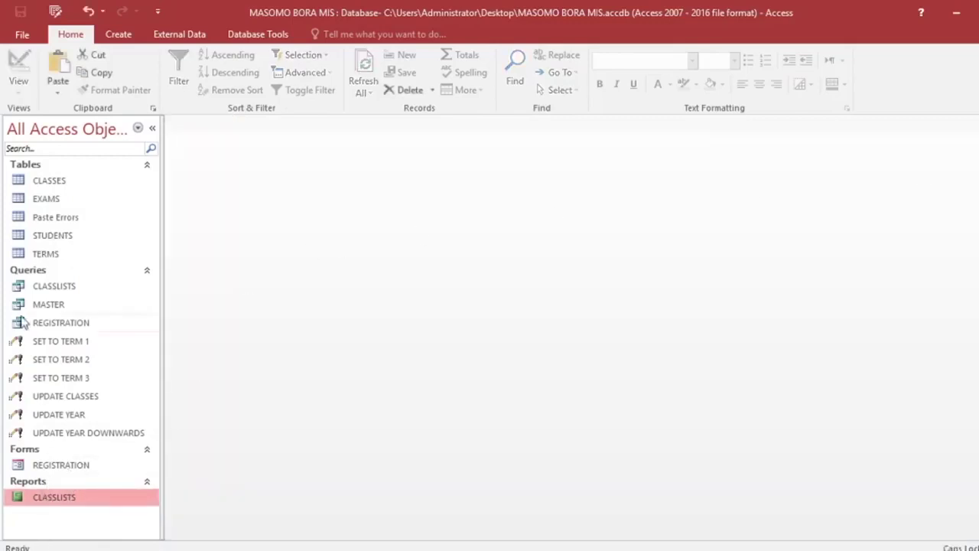
# Open the EXAMS table to look over its columns and close it.
pyautogui.doubleClick(46, 198)
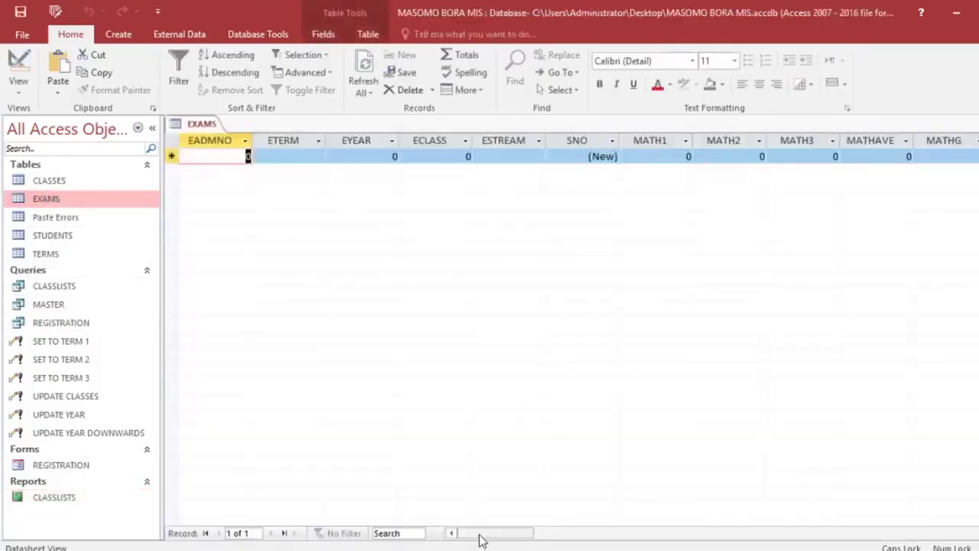
pyautogui.moveTo(481, 535); pyautogui.dragTo(415, 472)
pyautogui.click(63, 217)
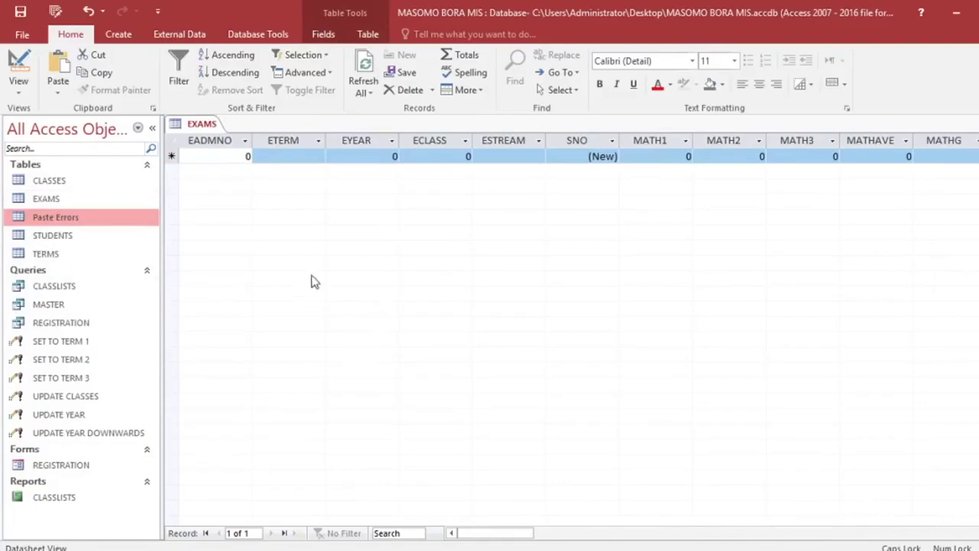
pyautogui.hotkey('ctrl', 'w')
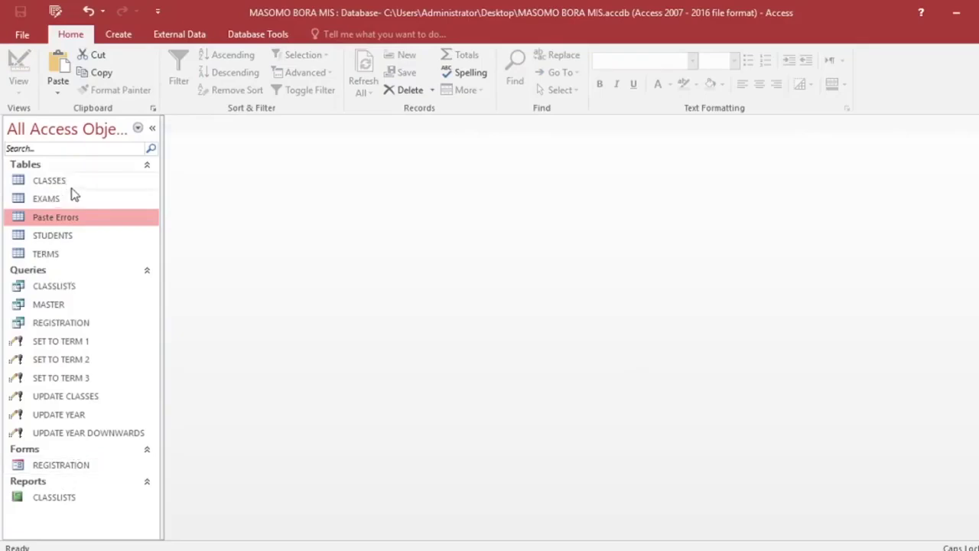
# Open the CLASSLISTS report for class 3, stream M, examine the term and year in its header, and close it.
pyautogui.doubleClick(86, 498)
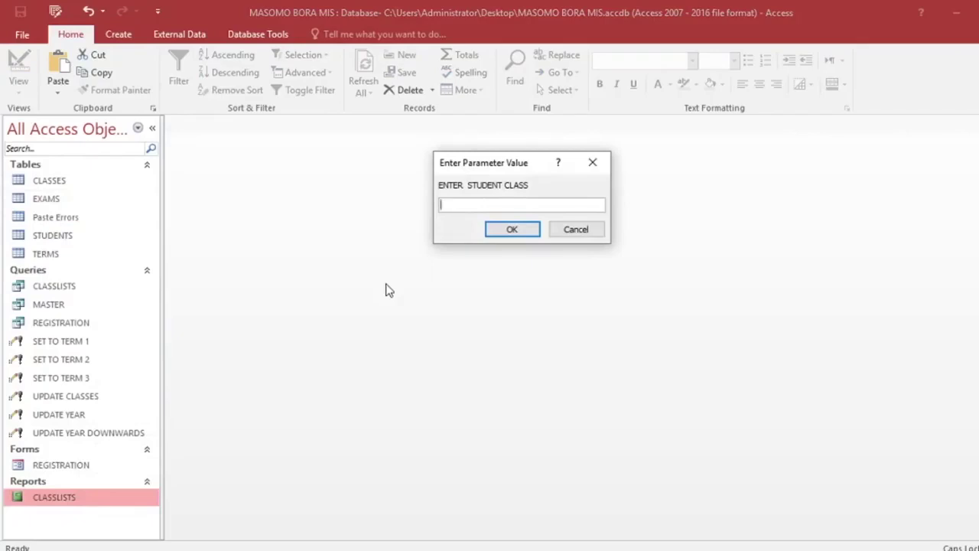
pyautogui.write('3')
pyautogui.press('Return')
pyautogui.write('M')
pyautogui.press('Return')
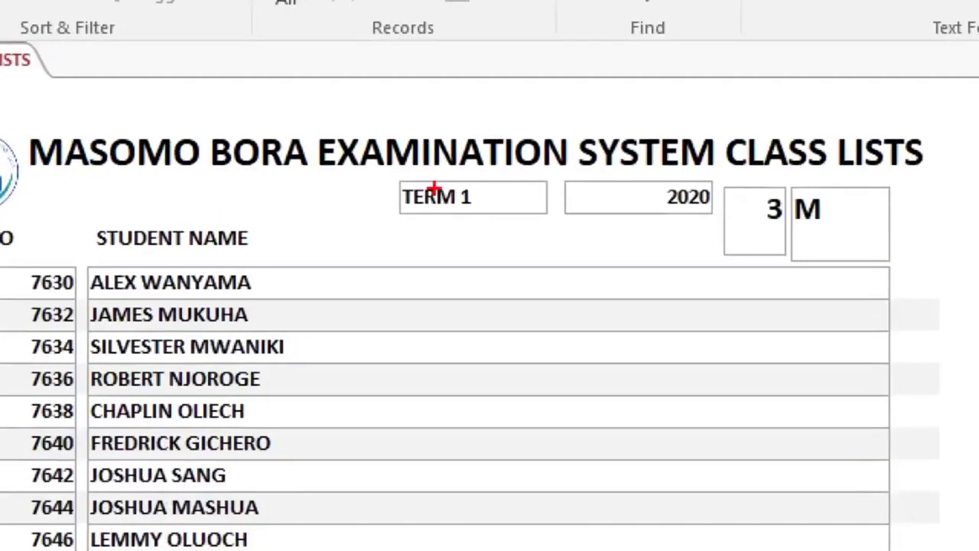
pyautogui.moveTo(367, 159)
pyautogui.mouseDown()
pyautogui.moveTo(400, 211)
pyautogui.moveTo(643, 176)
pyautogui.moveTo(280, 202)
pyautogui.mouseUp()
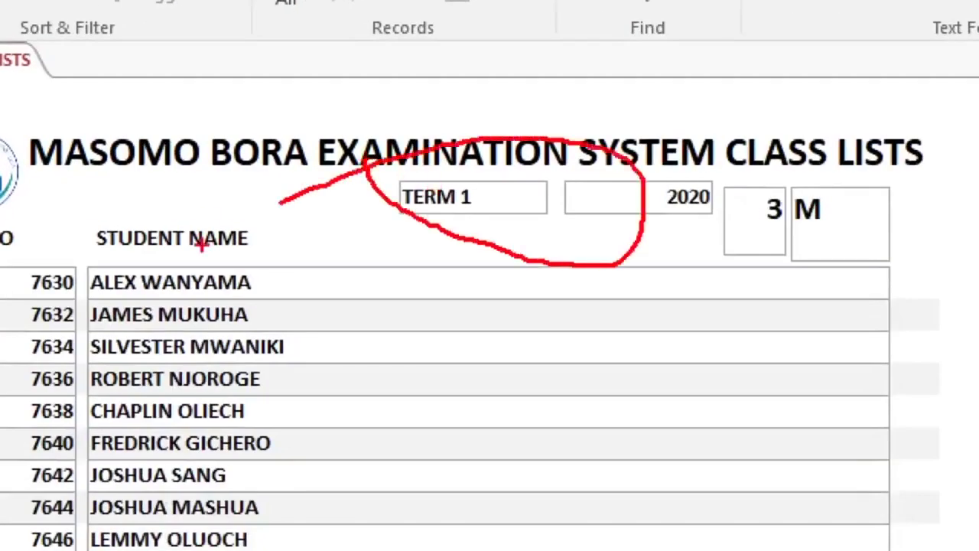
pyautogui.moveTo(649, 136)
pyautogui.mouseDown()
pyautogui.moveTo(650, 170)
pyautogui.moveTo(723, 151)
pyautogui.mouseUp()
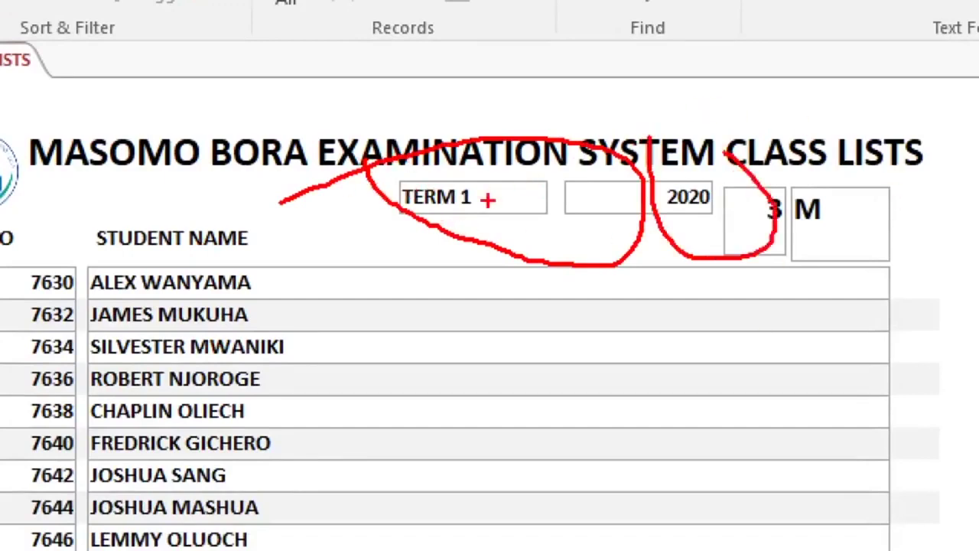
pyautogui.press('Escape')
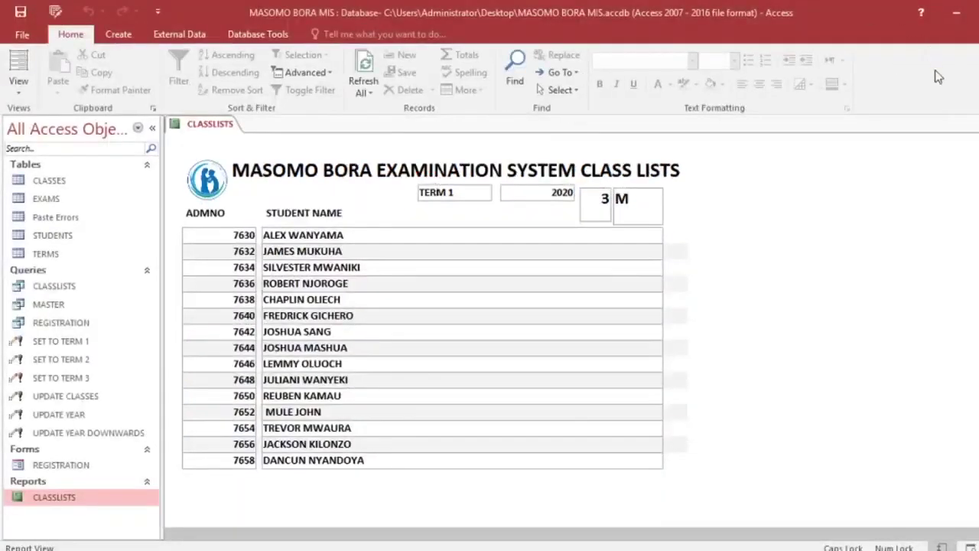
pyautogui.hotkey('ctrl', 'w')
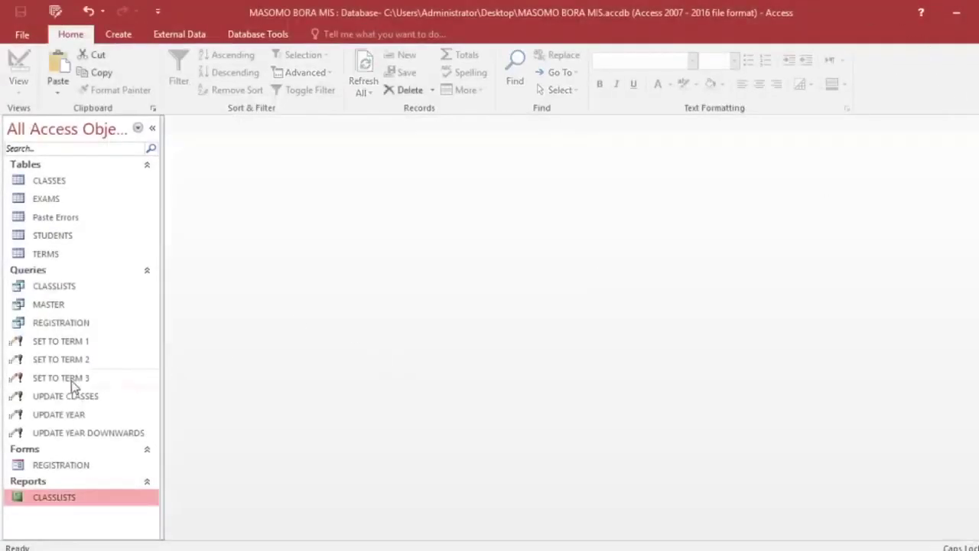
# Run the SET TO TERM 2 update query and accept updating the records.
pyautogui.doubleClick(93, 360)
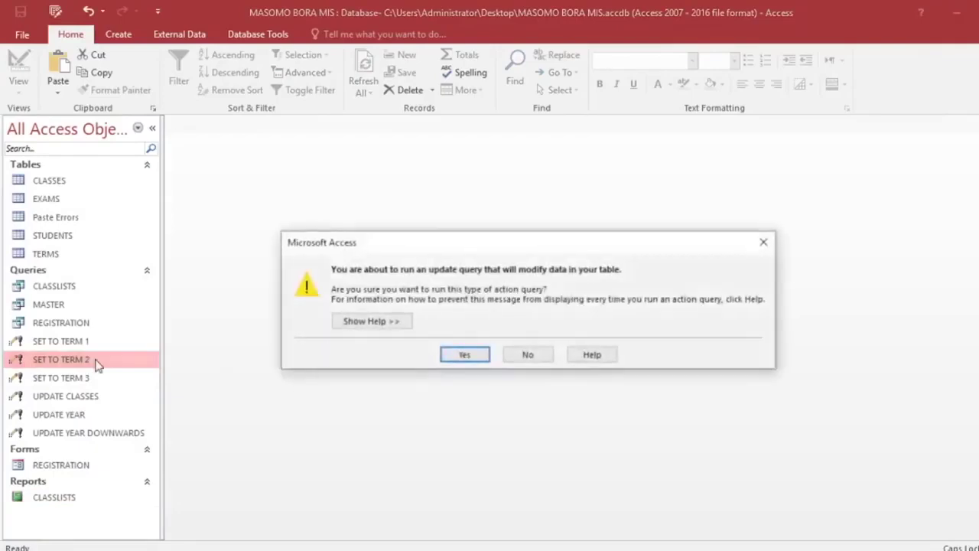
pyautogui.moveTo(387, 245); pyautogui.dragTo(412, 205)
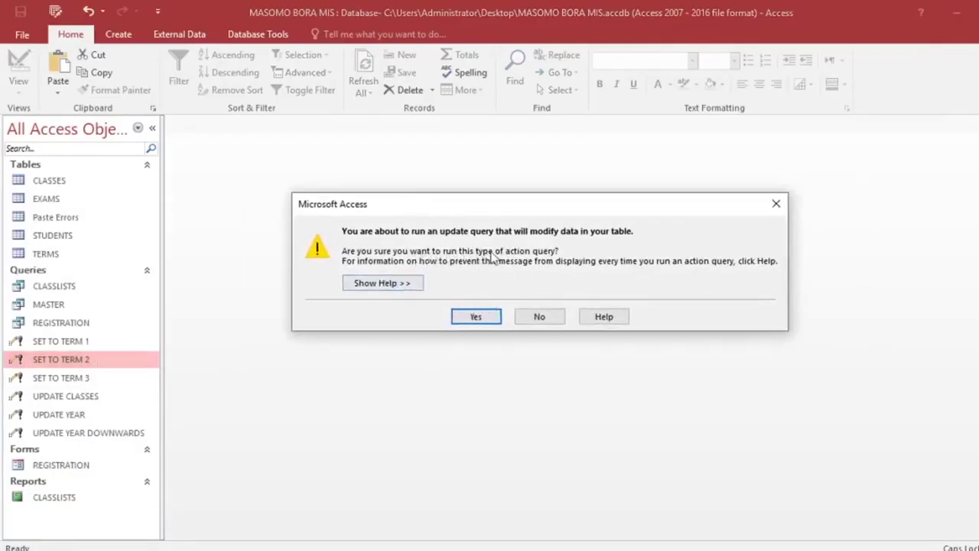
pyautogui.click(493, 316)
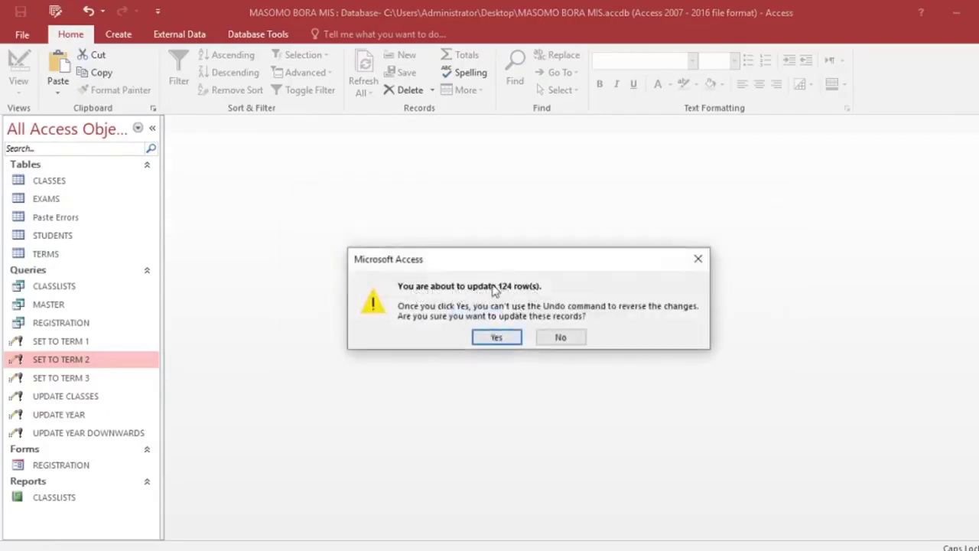
pyautogui.click(505, 337)
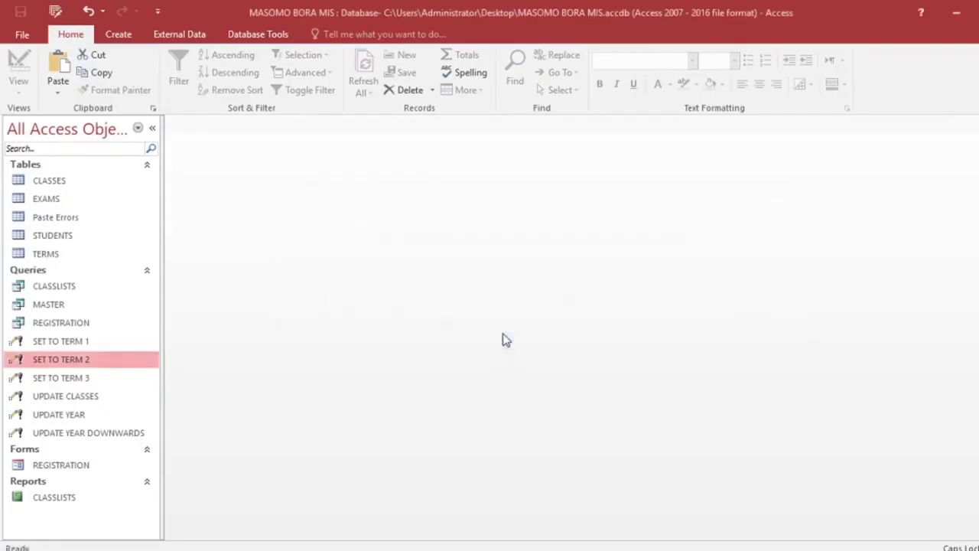
# Reopen the CLASSLISTS report for class 3, stream M and check the term in its header.
pyautogui.doubleClick(83, 497)
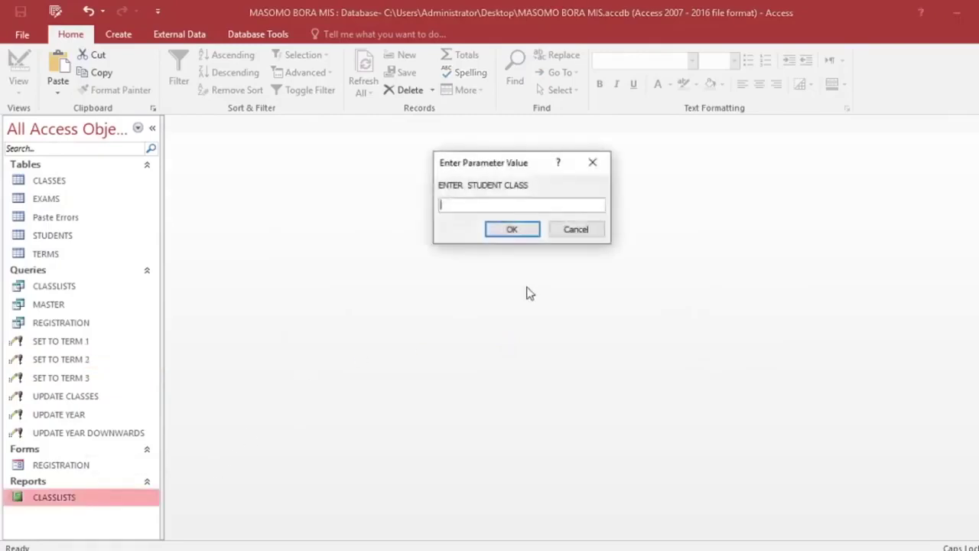
pyautogui.press('Return')
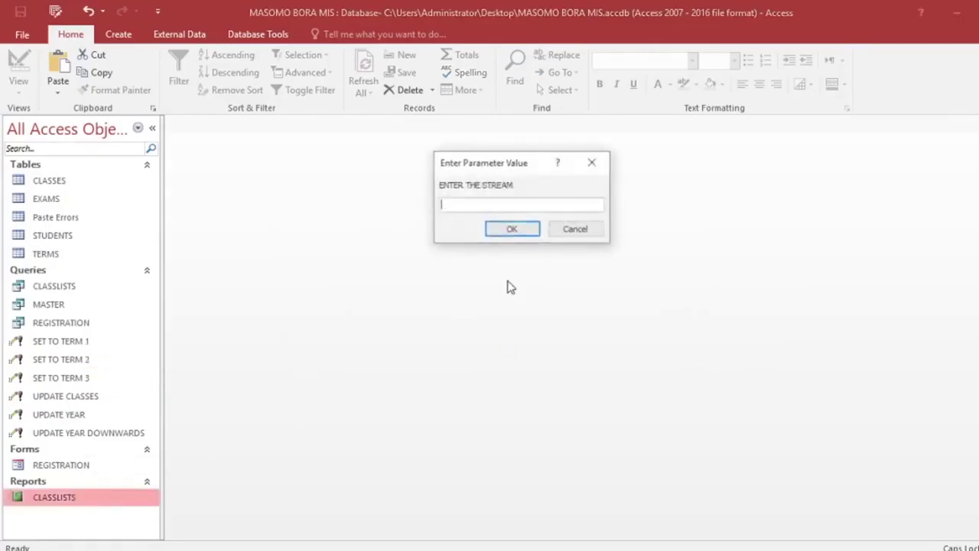
pyautogui.press('Return')
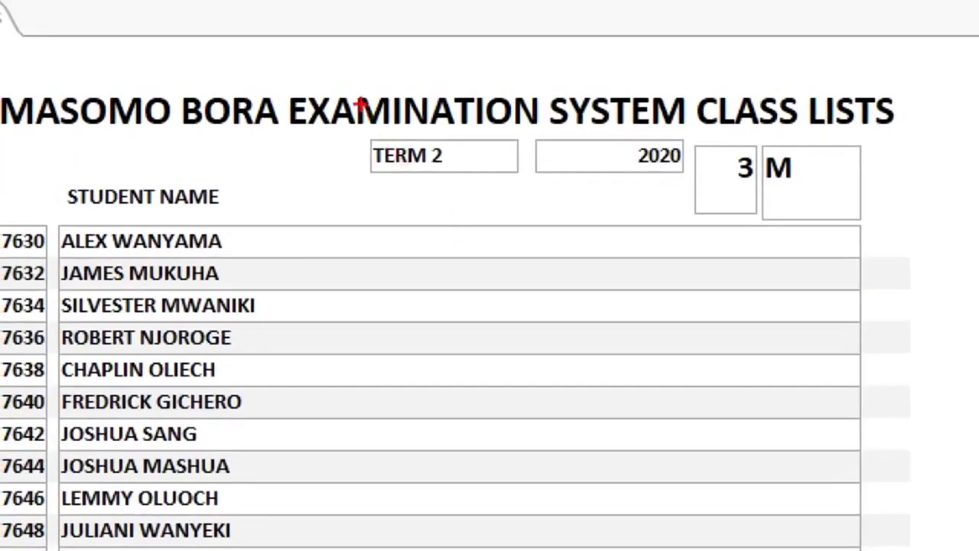
pyautogui.moveTo(357, 100)
pyautogui.mouseDown()
pyautogui.moveTo(575, 84)
pyautogui.moveTo(344, 58)
pyautogui.mouseUp()
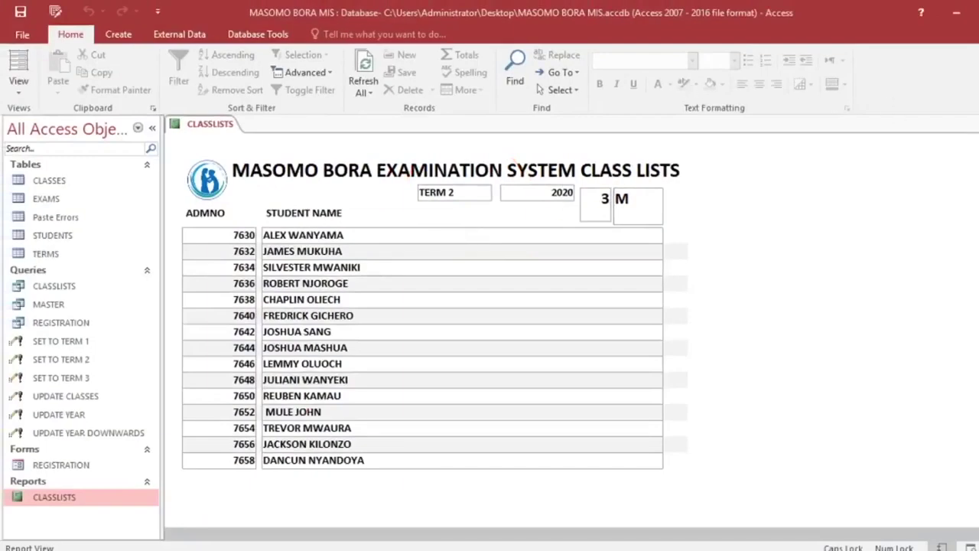
# Close the CLASSLISTS report, open the STUDENTS table, and examine its TERM and SYEAR columns before closing it.
pyautogui.hotkey('ctrl', 'w')
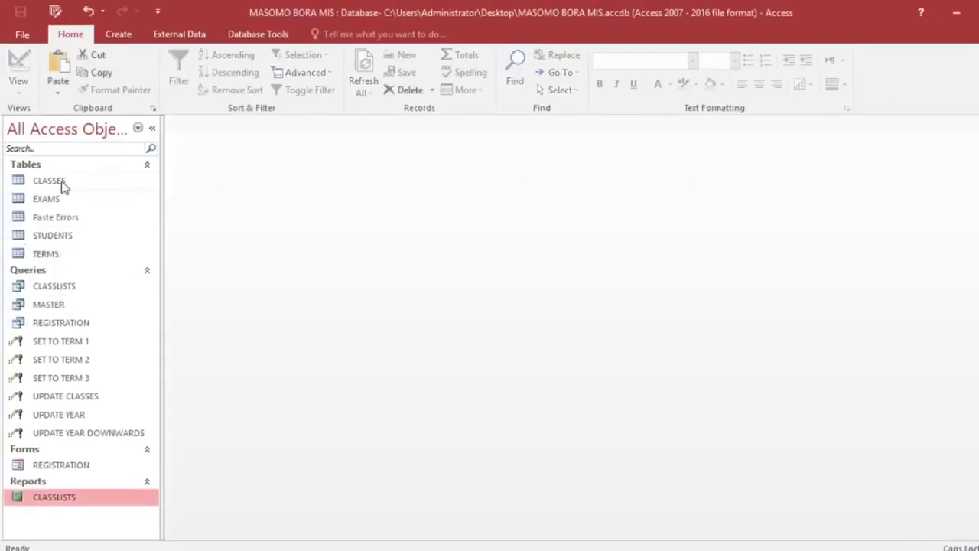
pyautogui.doubleClick(79, 239)
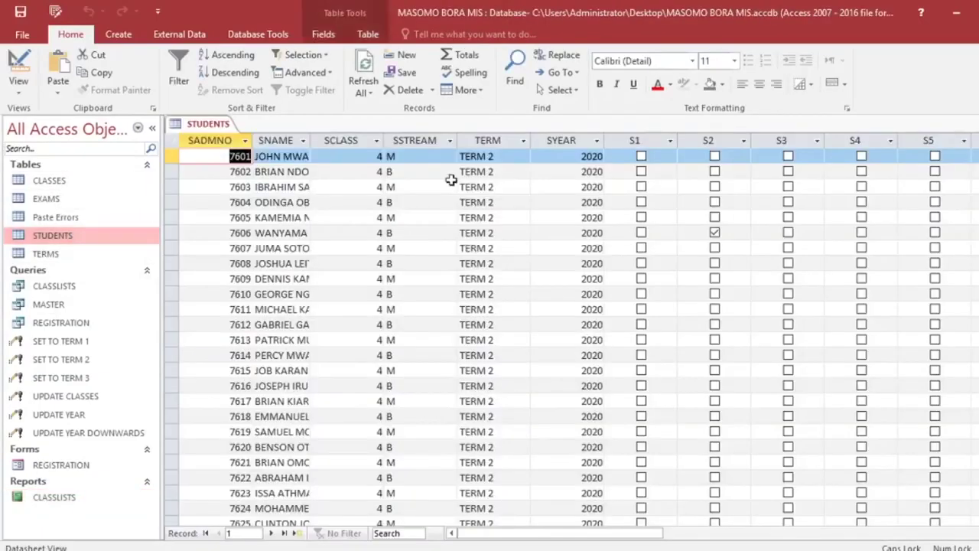
pyautogui.click(488, 141)
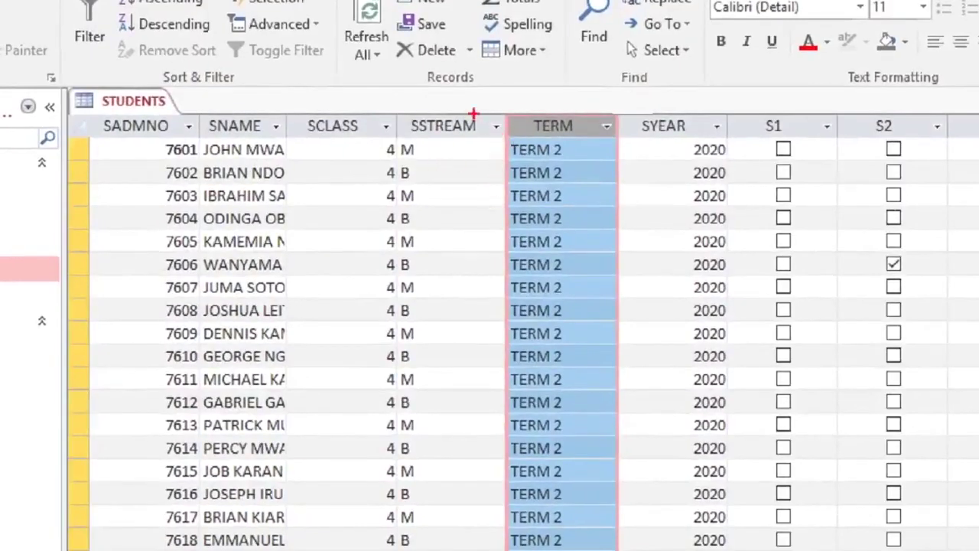
pyautogui.moveTo(470, 99); pyautogui.dragTo(624, 550)
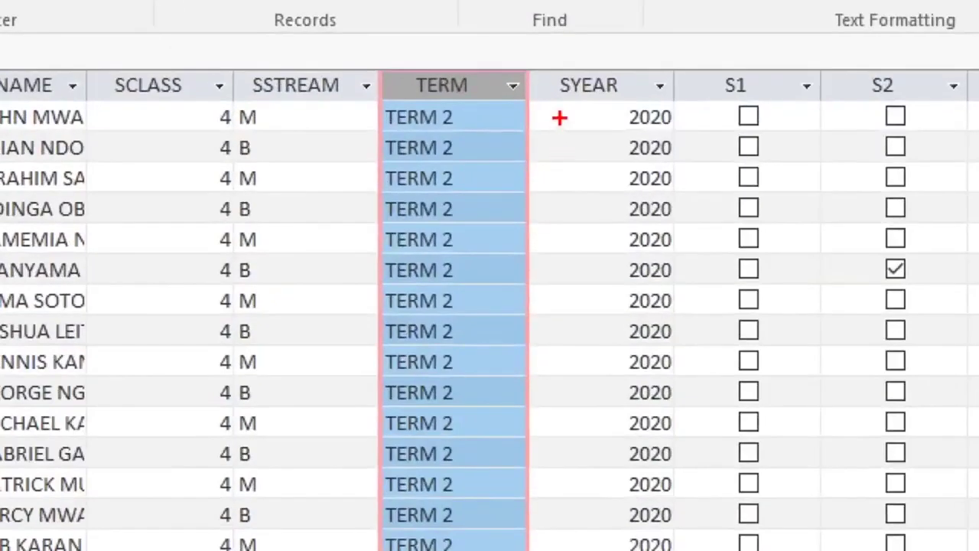
pyautogui.moveTo(561, 104)
pyautogui.mouseDown()
pyautogui.moveTo(775, 508)
pyautogui.moveTo(709, 508)
pyautogui.mouseUp()
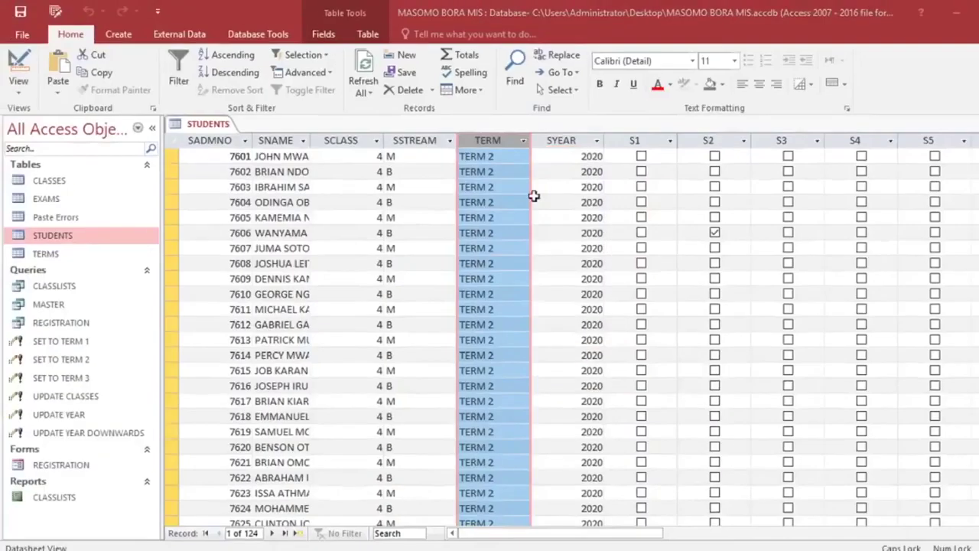
pyautogui.hotkey('ctrl', 'w')
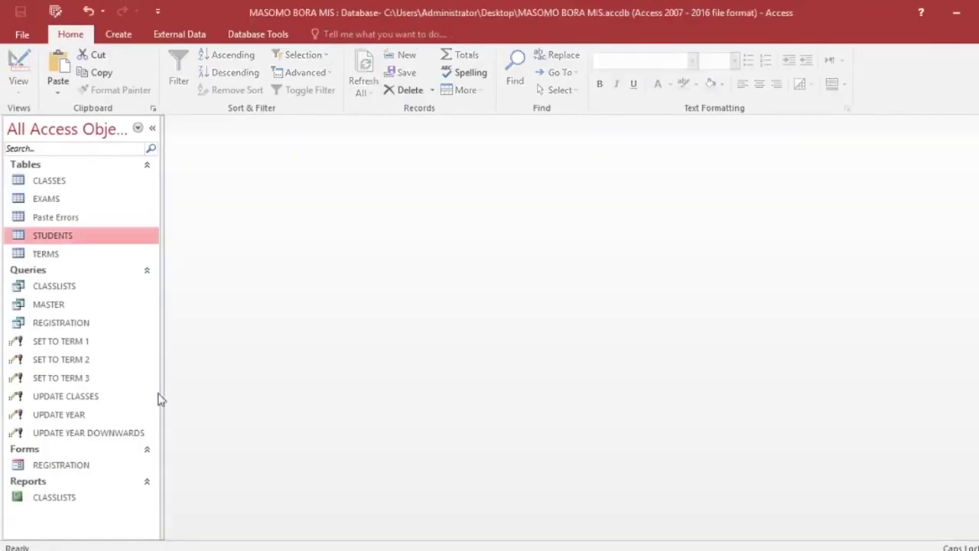
pyautogui.doubleClick(73, 419)
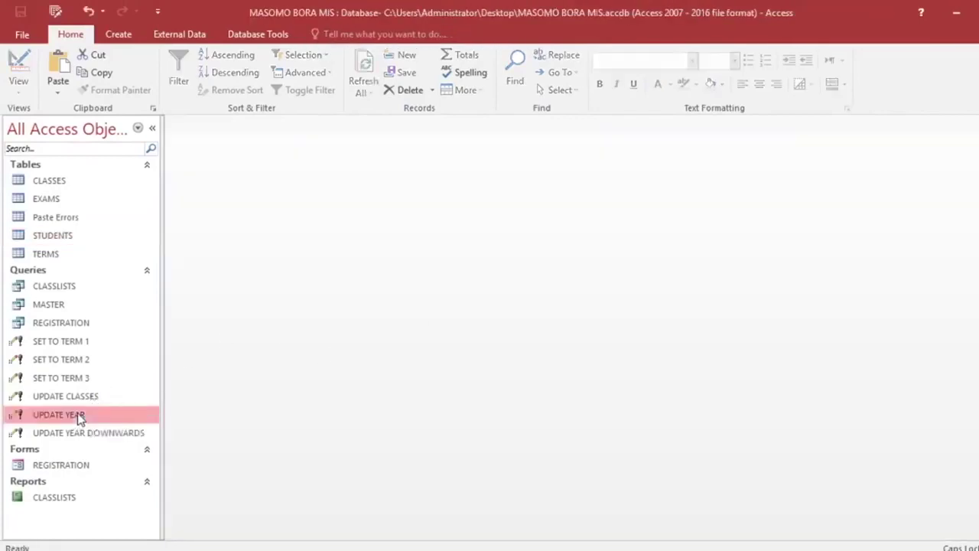
pyautogui.click(454, 355)
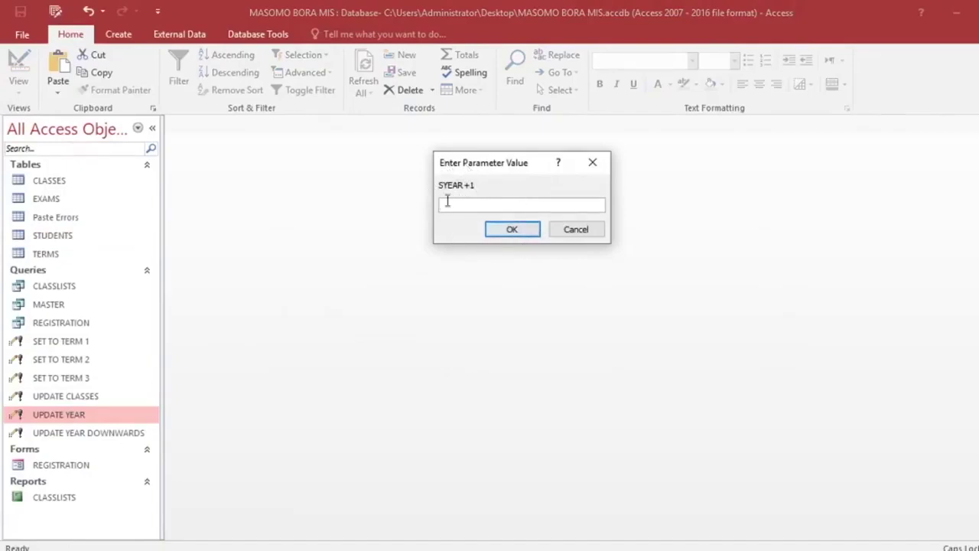
pyautogui.click(505, 230)
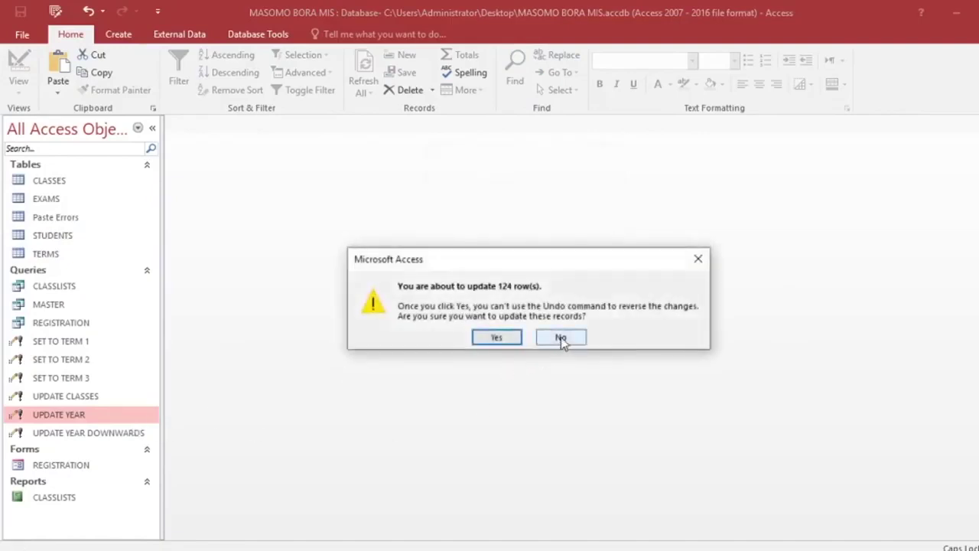
pyautogui.click(561, 338)
# Correct the UPDATE YEAR query so SYEAR updates to [SYEAR]+1, and run it, accepting the record update.
pyautogui.rightClick(88, 417)
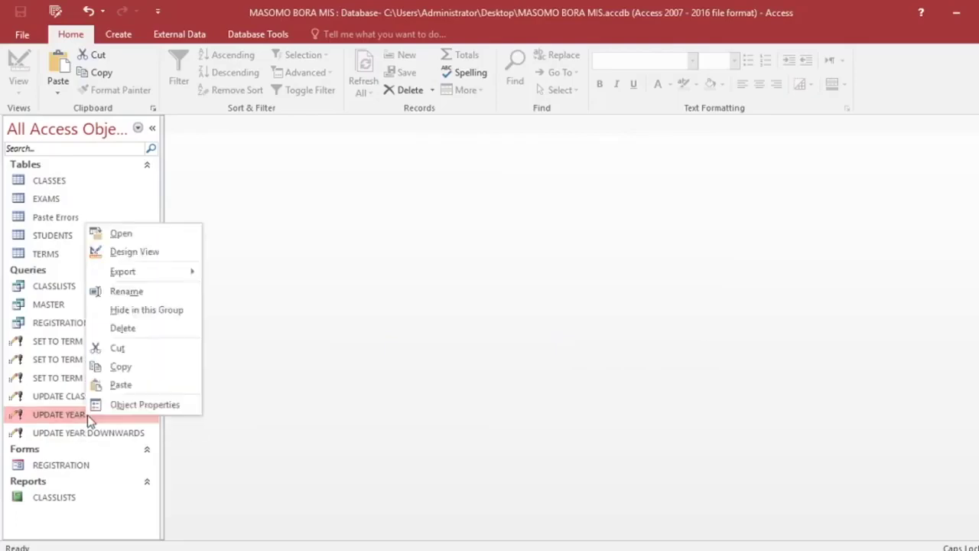
pyautogui.click(121, 253)
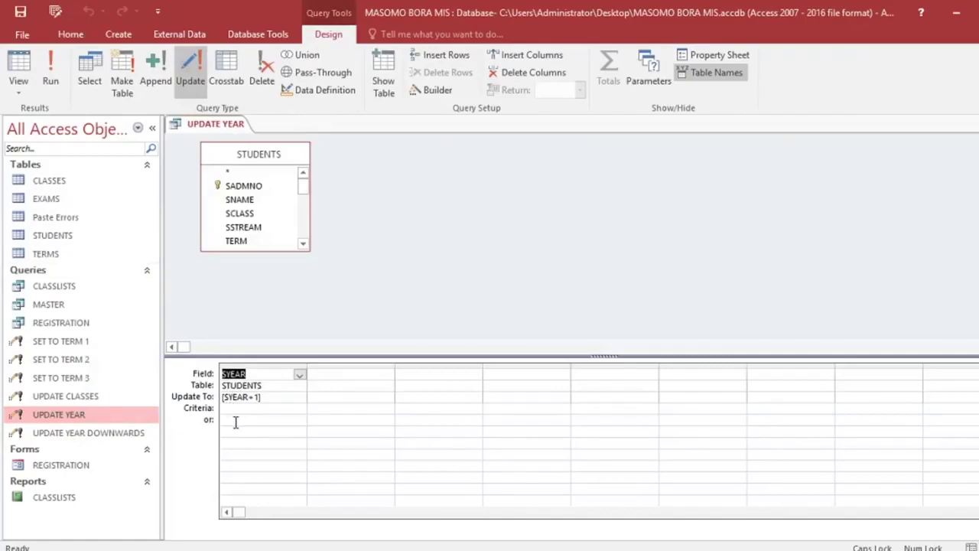
pyautogui.click(266, 399)
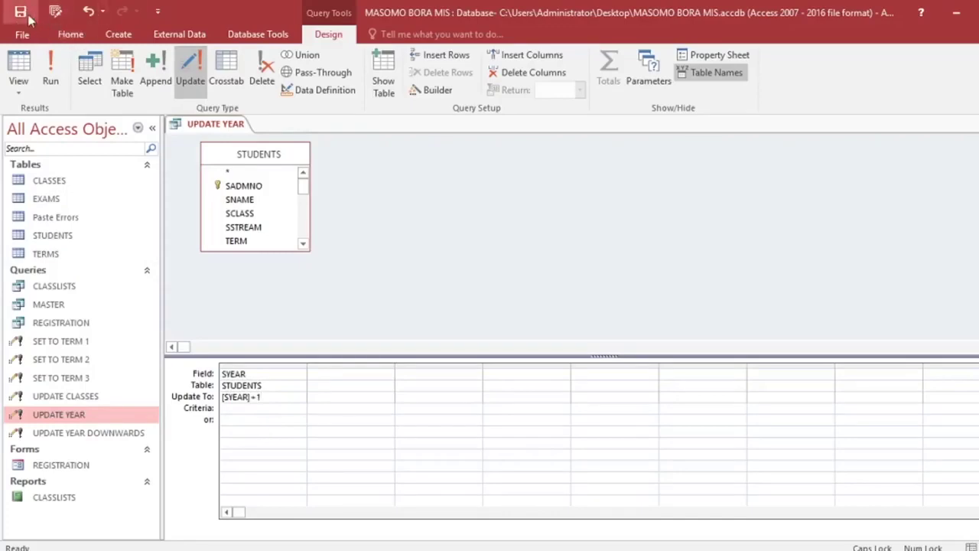
pyautogui.click(49, 73)
pyautogui.click(498, 338)
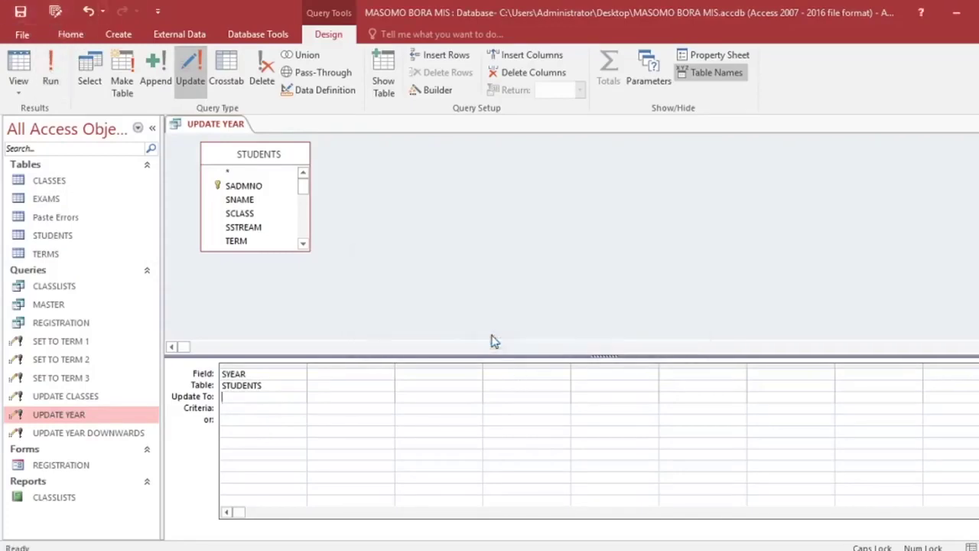
pyautogui.hotkey('ctrl', 'w')
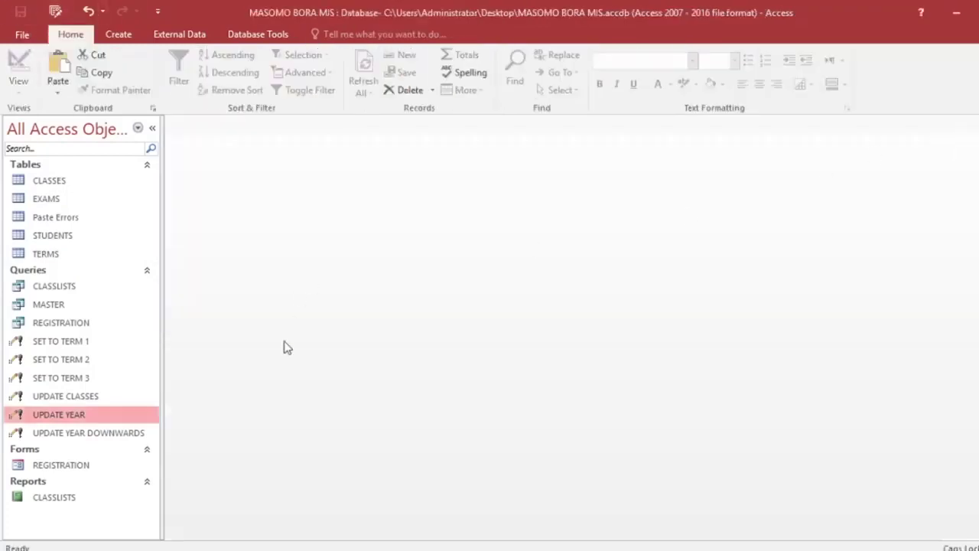
# Open the CLASSLISTS report for class 4, stream M, check the term and year in its header, and close it.
pyautogui.doubleClick(61, 501)
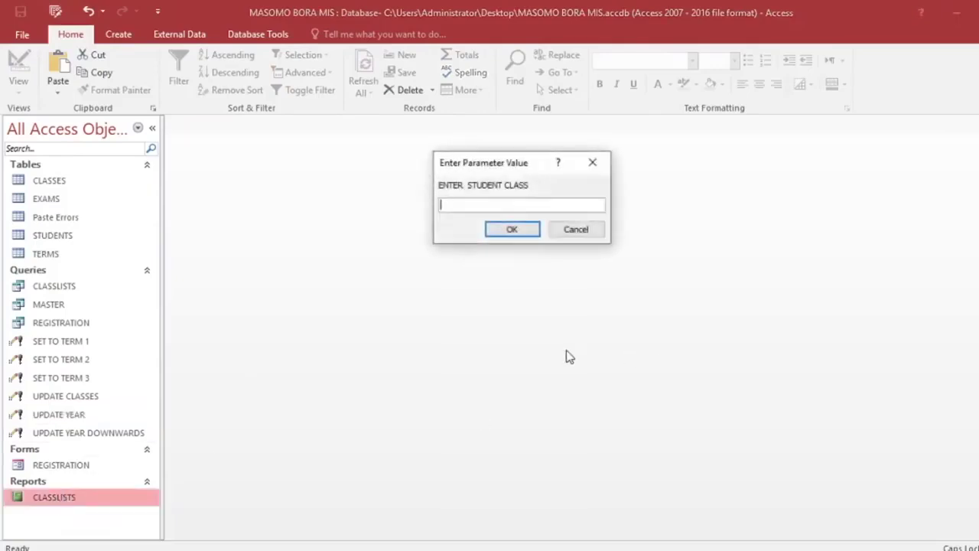
pyautogui.write('4')
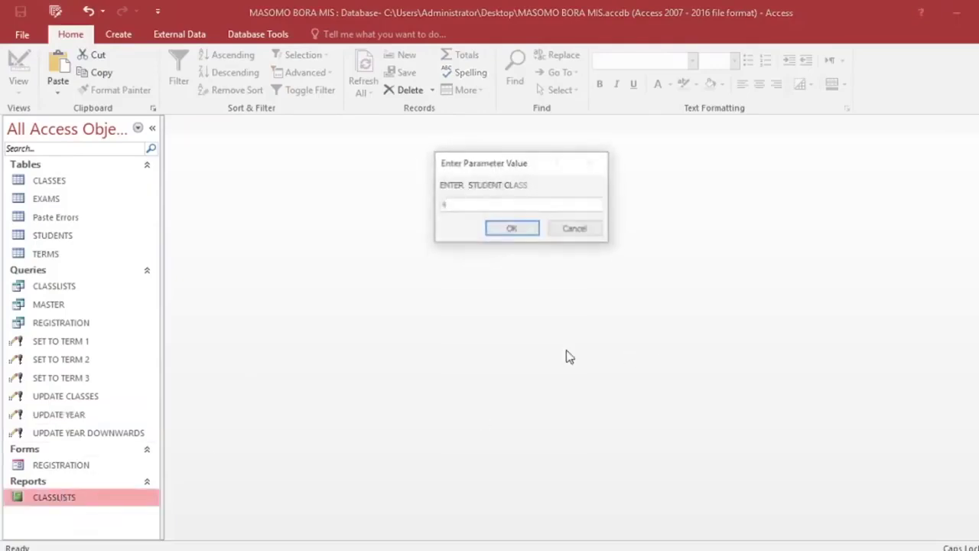
pyautogui.press('Return')
pyautogui.write('M')
pyautogui.press('Return')
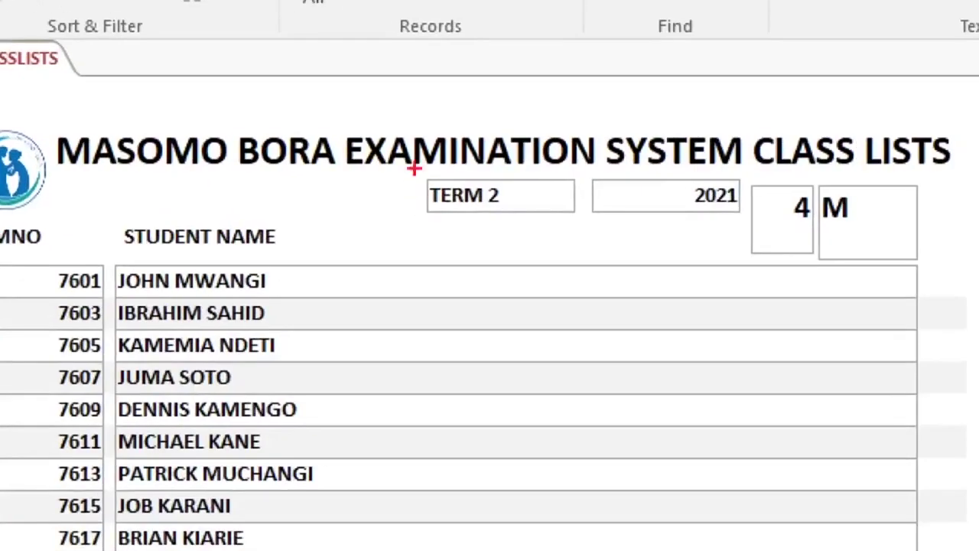
pyautogui.moveTo(398, 142)
pyautogui.mouseDown()
pyautogui.moveTo(535, 306)
pyautogui.moveTo(750, 219)
pyautogui.moveTo(556, 97)
pyautogui.moveTo(353, 185)
pyautogui.mouseUp()
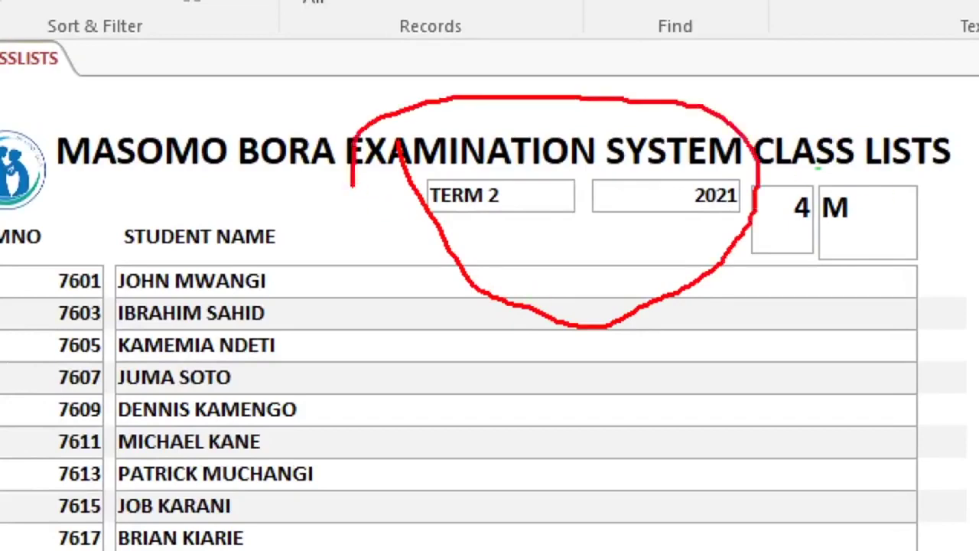
pyautogui.moveTo(575, 181)
pyautogui.mouseDown()
pyautogui.moveTo(594, 208)
pyautogui.moveTo(765, 224)
pyautogui.mouseUp()
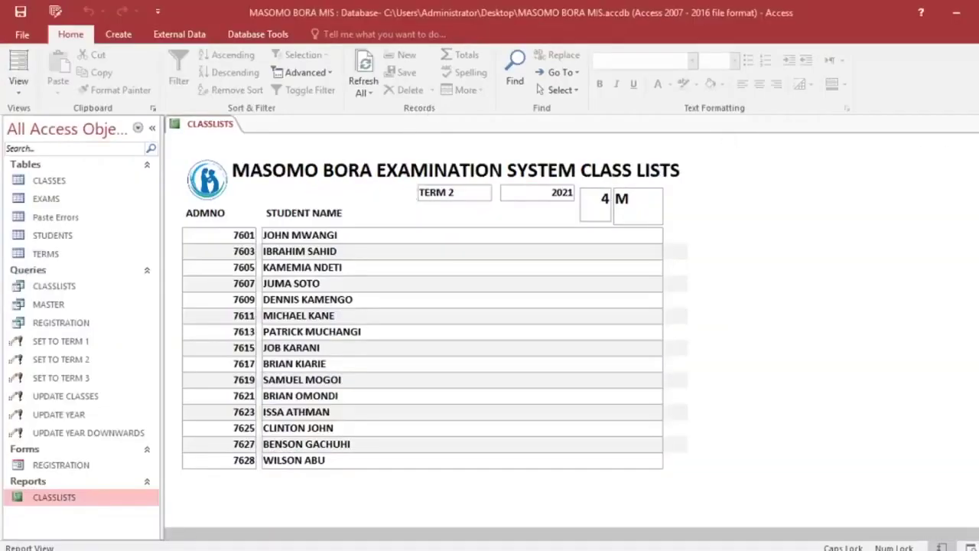
pyautogui.hotkey('ctrl', 'w')
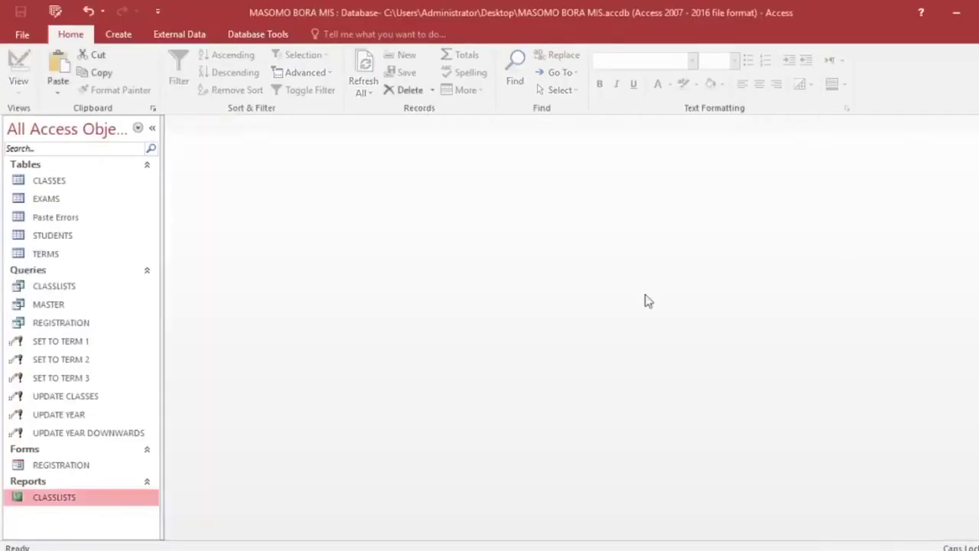
pyautogui.doubleClick(74, 434)
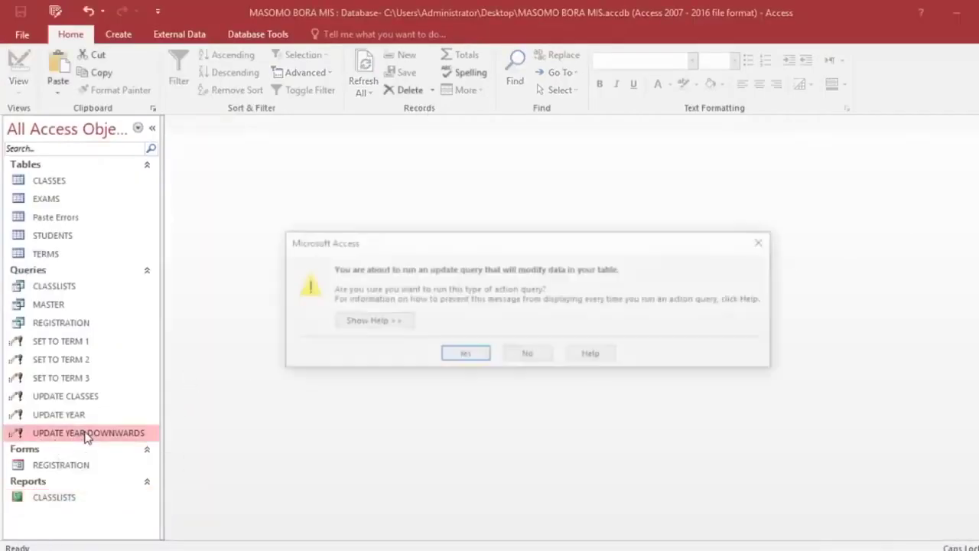
pyautogui.click(470, 354)
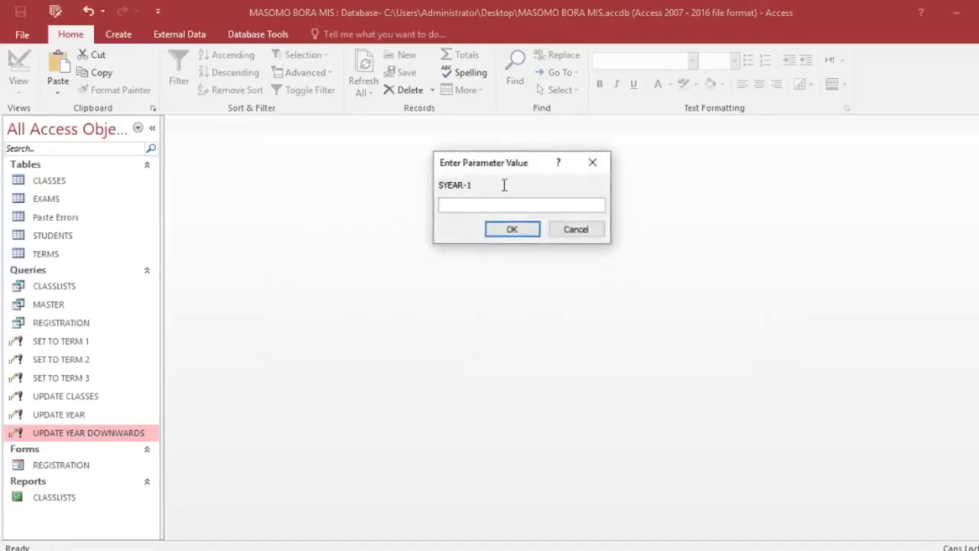
pyautogui.click(572, 227)
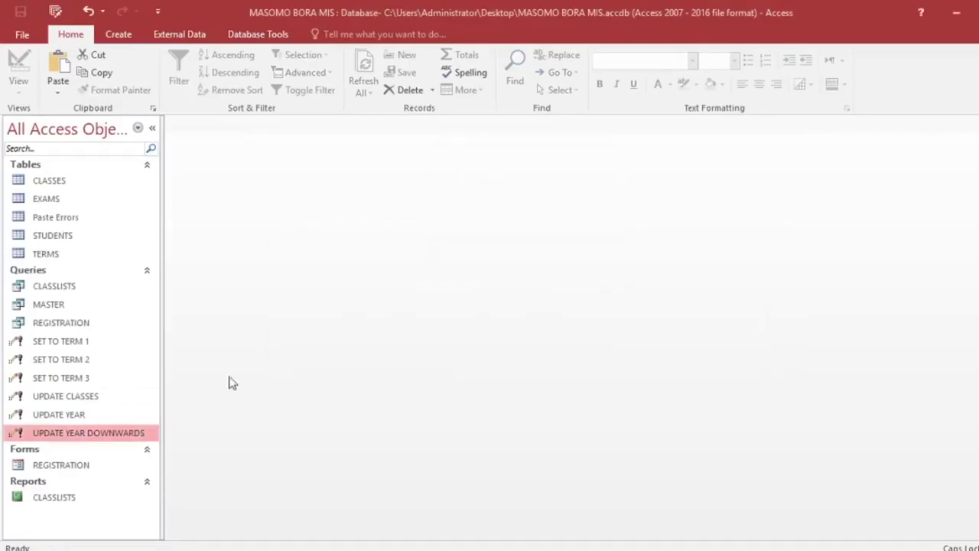
# Correct the UPDATE YEAR DOWNWARDS query so SYEAR updates to [SYEAR]-1, and run it, accepting the record update.
pyautogui.rightClick(107, 433)
pyautogui.click(188, 267)
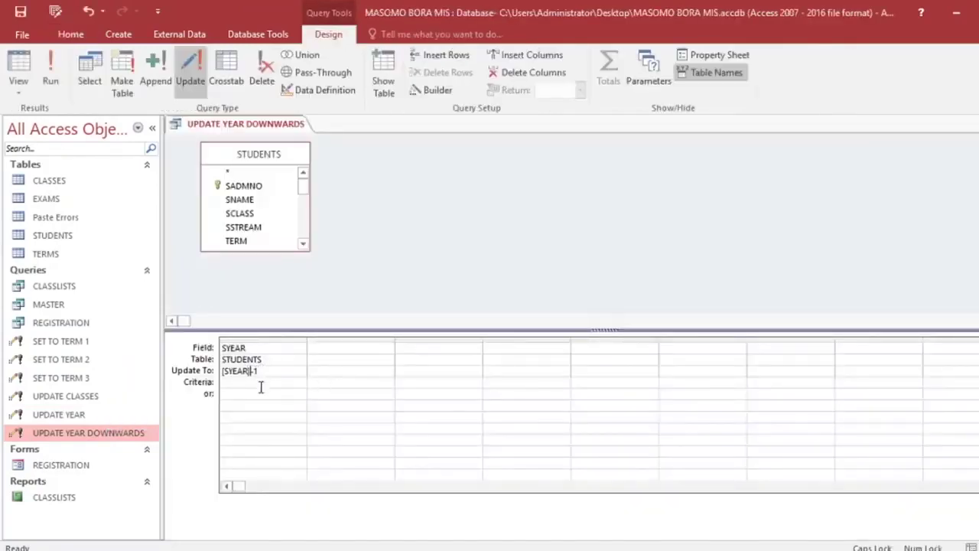
pyautogui.click(18, 68)
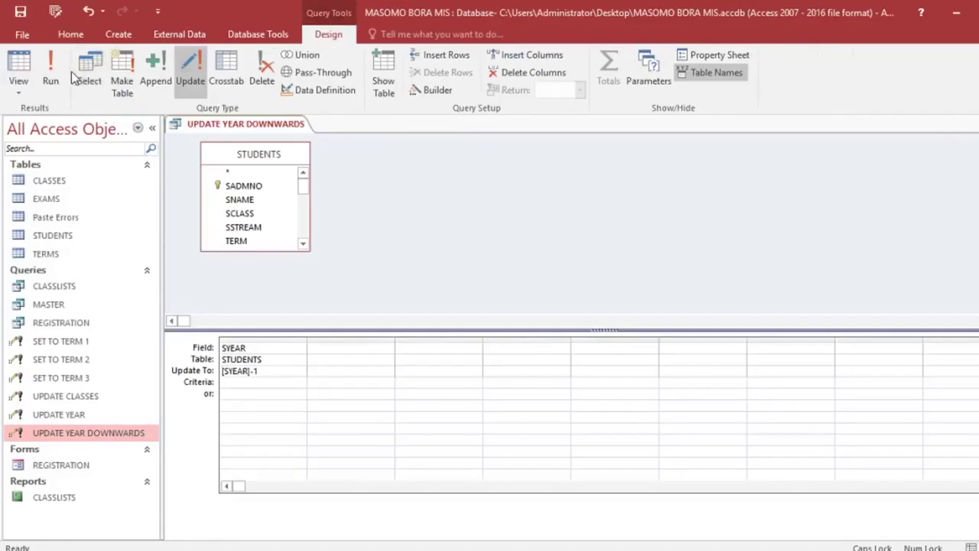
pyautogui.click(496, 339)
pyautogui.hotkey('ctrl', 'w')
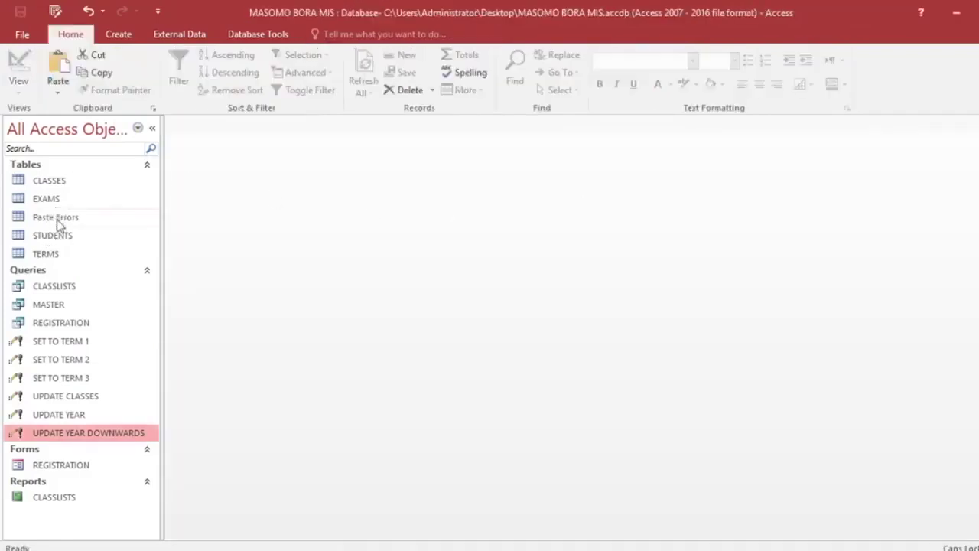
# Run the SET TO TERM 1 update query with the STUDENTS table open and inspect its TERM and SYEAR columns.
pyautogui.doubleClick(58, 235)
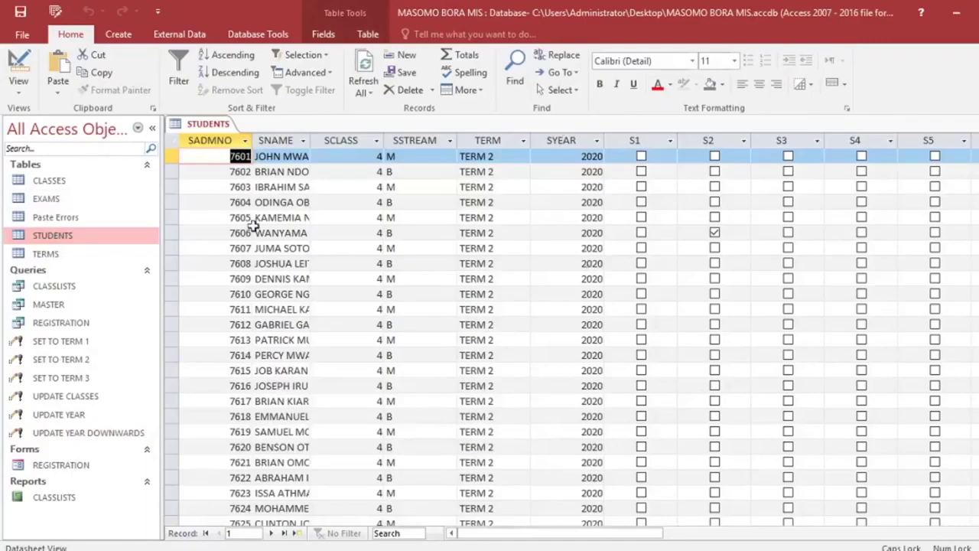
pyautogui.doubleClick(76, 341)
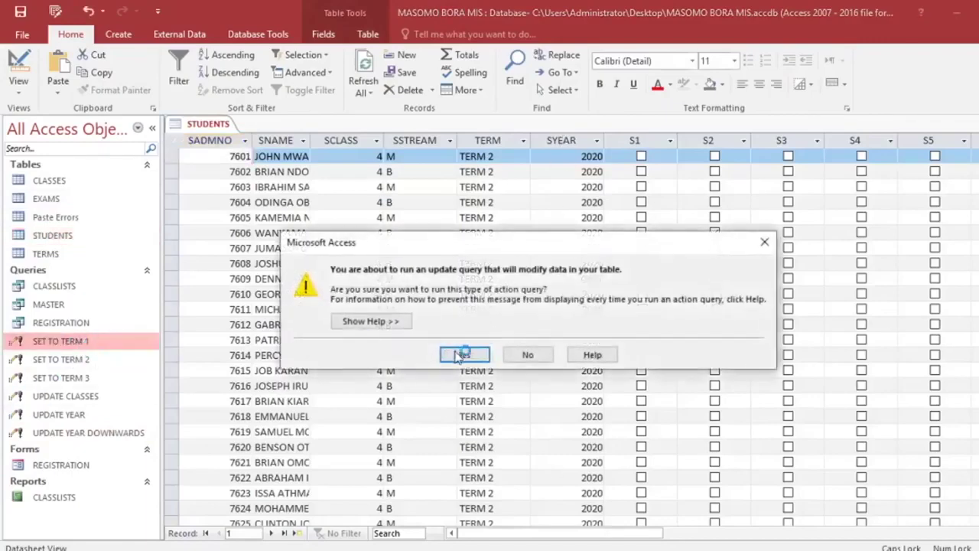
pyautogui.click(461, 354)
pyautogui.press('Return')
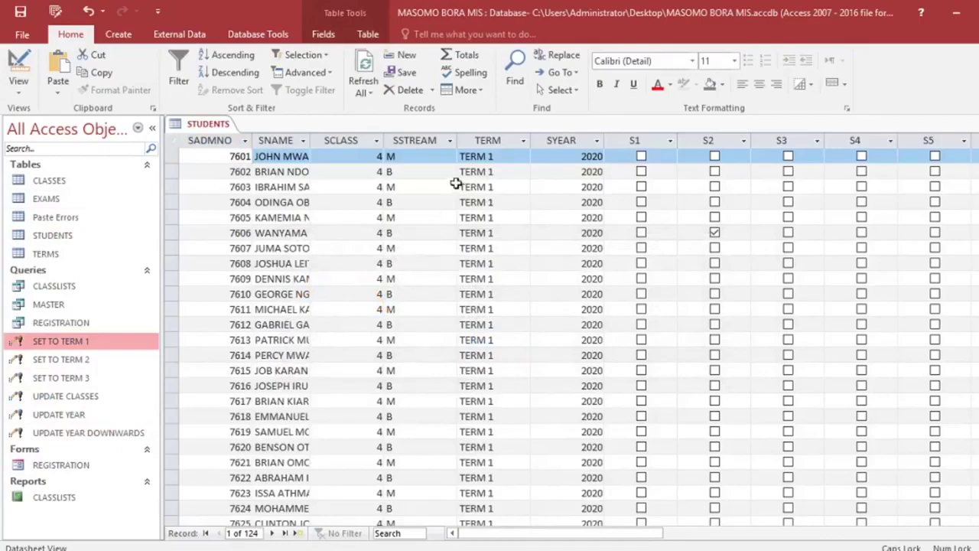
pyautogui.click(464, 157)
pyautogui.moveTo(488, 142); pyautogui.dragTo(548, 144)
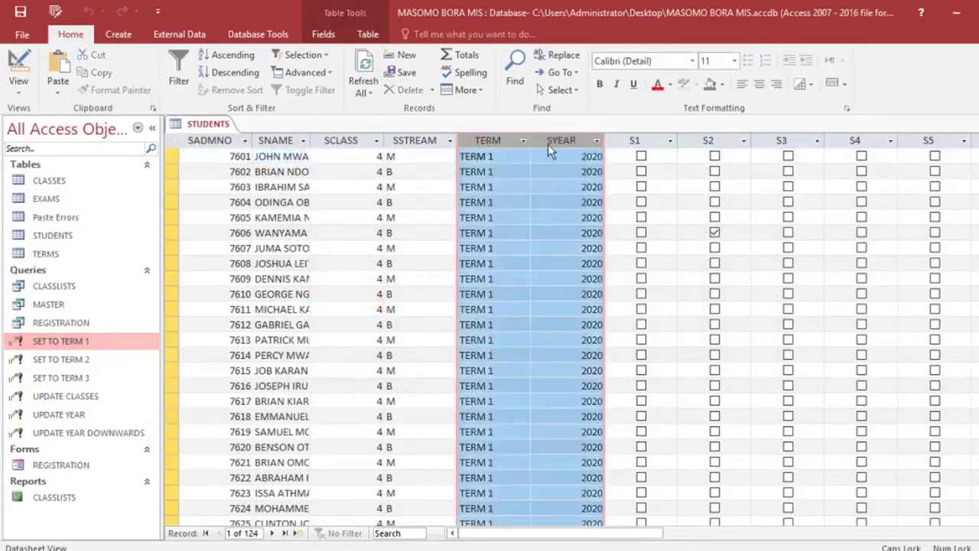